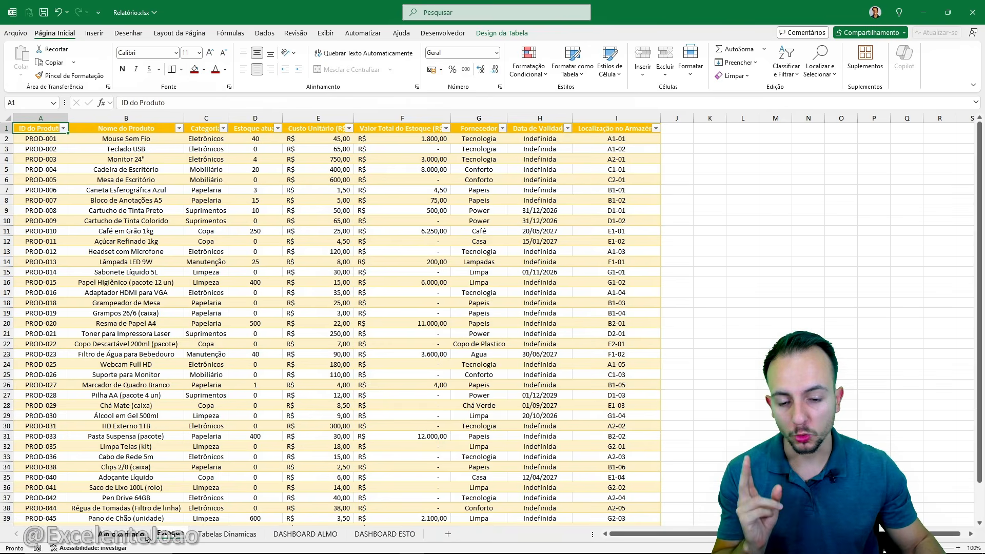
# Look over the Almoxarifado data and the Tabelas Dinamicas sheet, ending on the DASHBOARD ALMO sheet
pyautogui.click(122, 534)
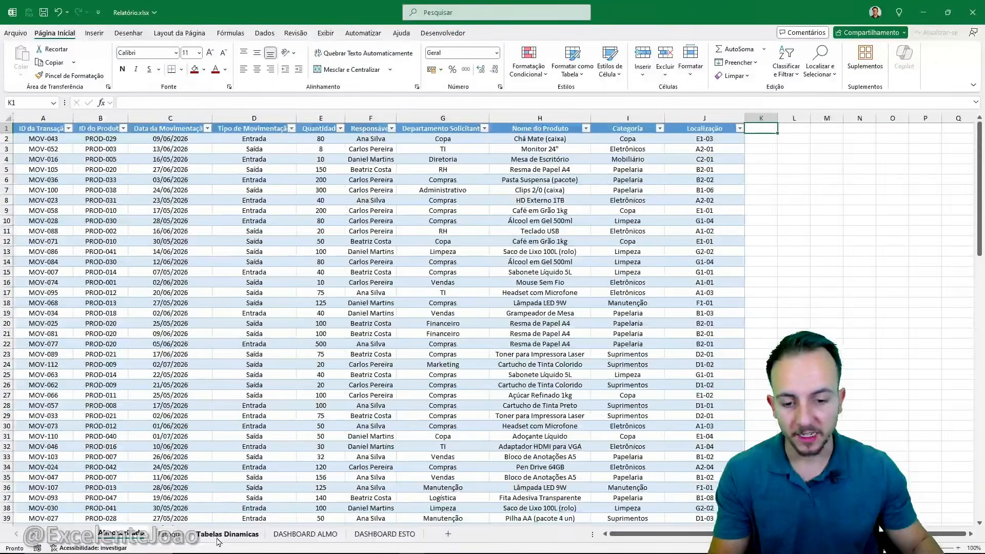
pyautogui.click(416, 511)
pyautogui.hscroll(-5, 198, 467)
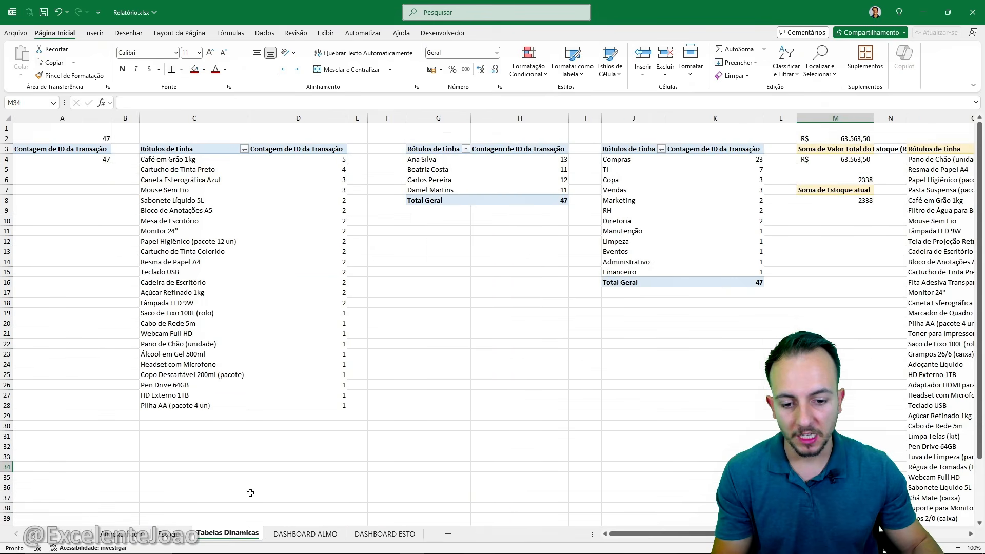
pyautogui.click(311, 534)
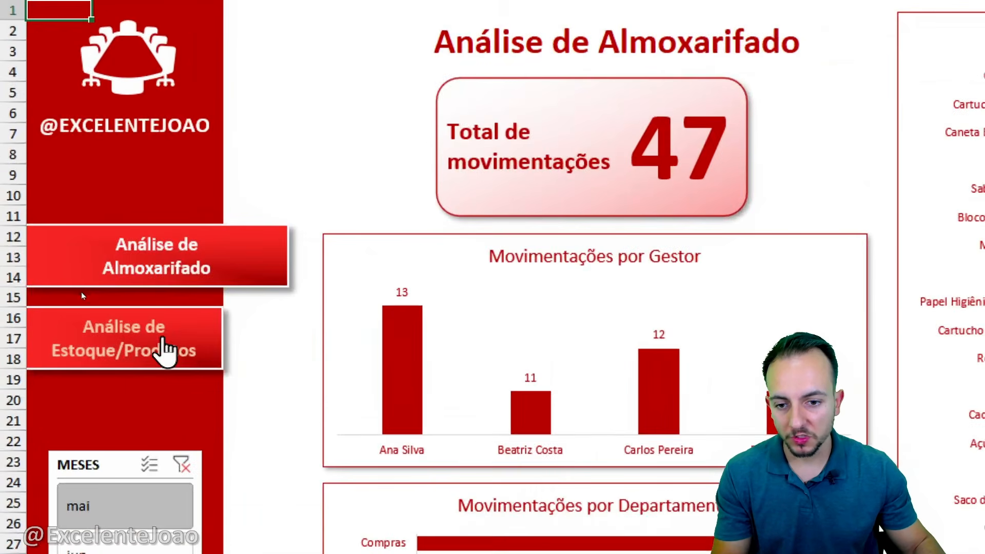
# Switch back and forth between the Análise de Almoxarifado and Análise de Estoque/Produtos dashboards, ending on Análise de Almoxarifado
pyautogui.click(163, 339)
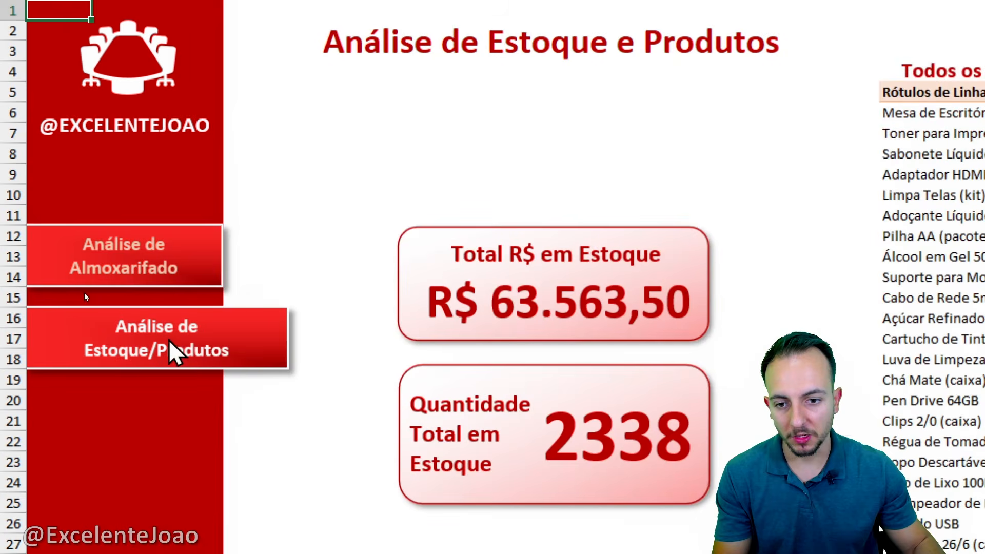
pyautogui.click(182, 281)
pyautogui.click(163, 339)
pyautogui.click(176, 275)
pyautogui.click(185, 330)
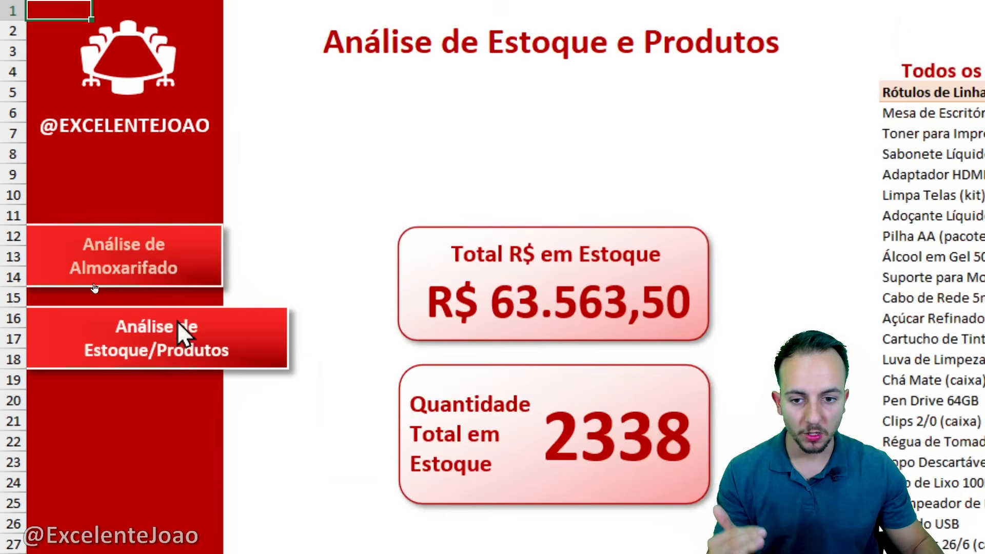
pyautogui.click(166, 249)
pyautogui.click(175, 343)
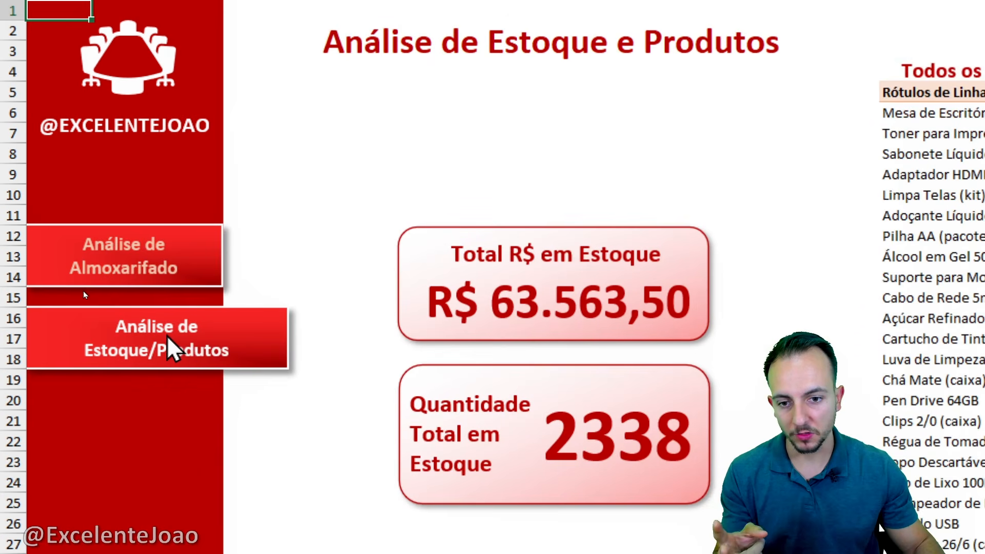
pyautogui.click(177, 260)
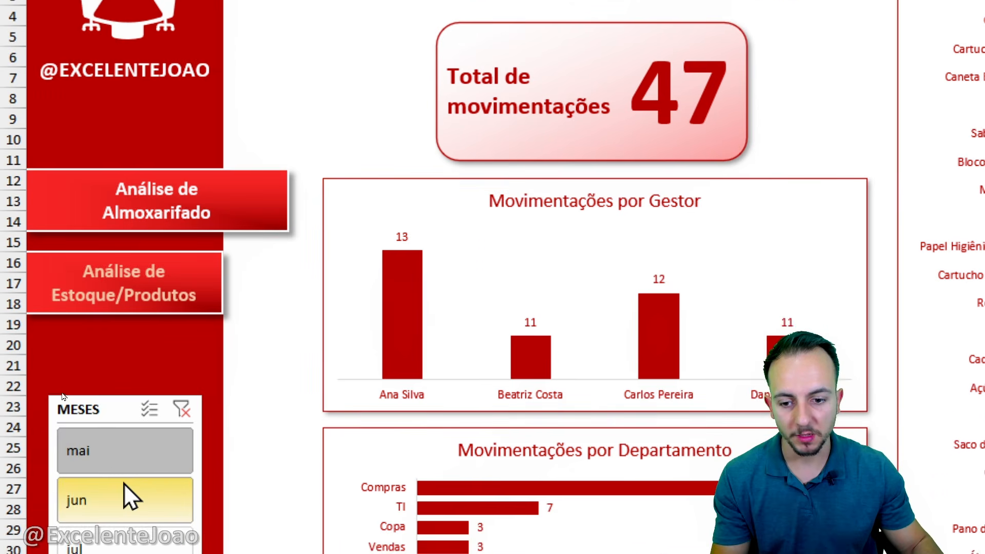
# Filter the warehouse dashboard alternately by jun and mai with the MESES slicer, ending on mai
pyautogui.click(46, 544)
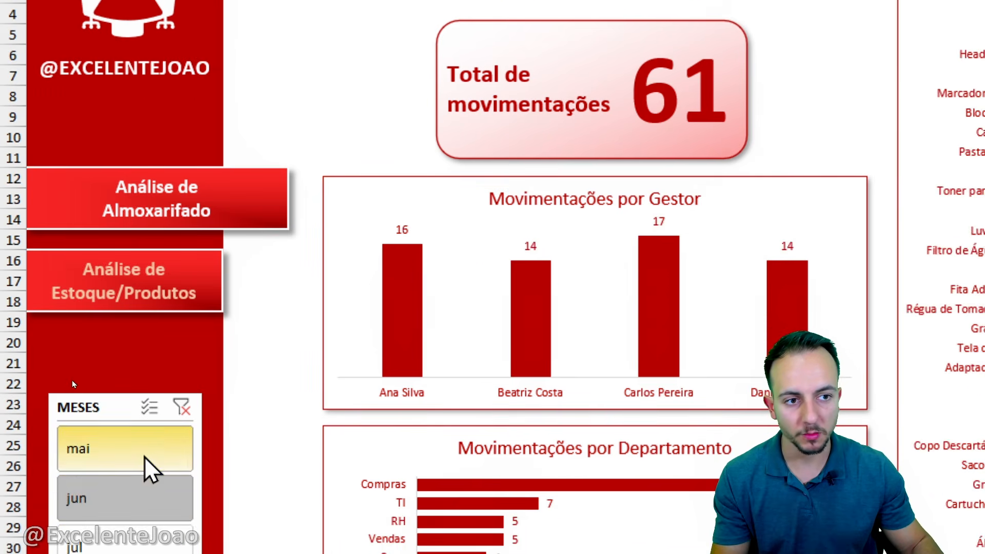
pyautogui.click(66, 516)
pyautogui.click(140, 483)
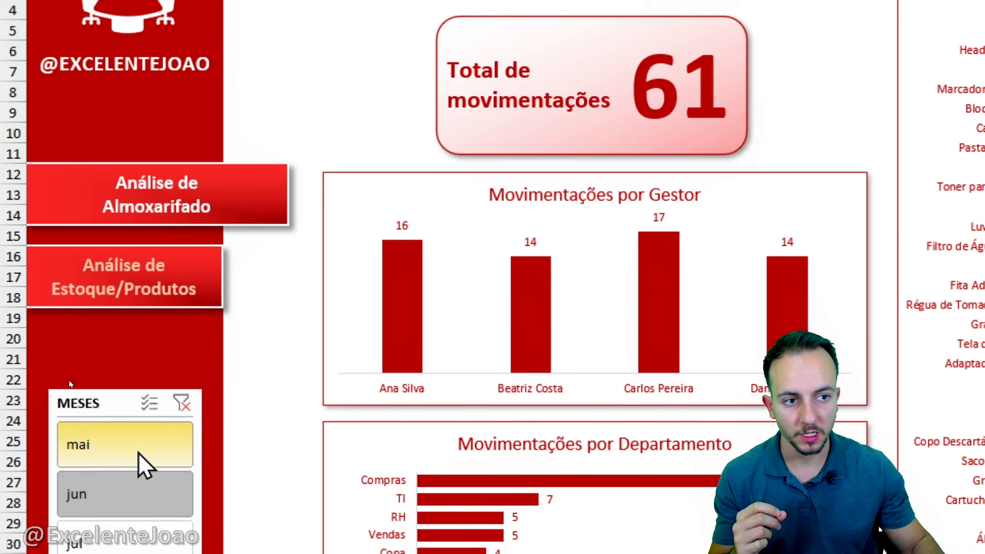
pyautogui.click(137, 452)
pyautogui.click(142, 488)
pyautogui.click(149, 440)
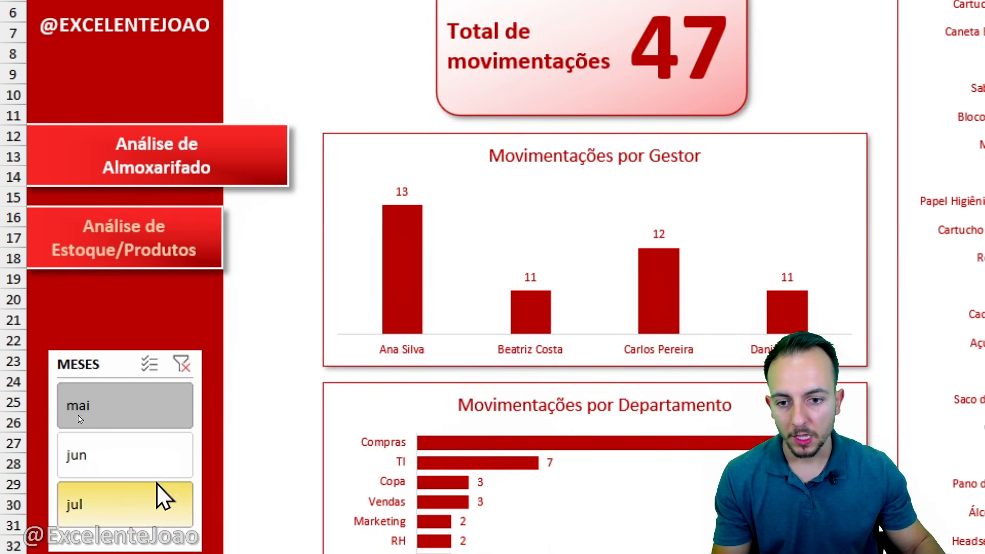
# View the stock dashboard and temporarily outline the stock quantities in its zero-stock and in-stock product lists
pyautogui.click(195, 277)
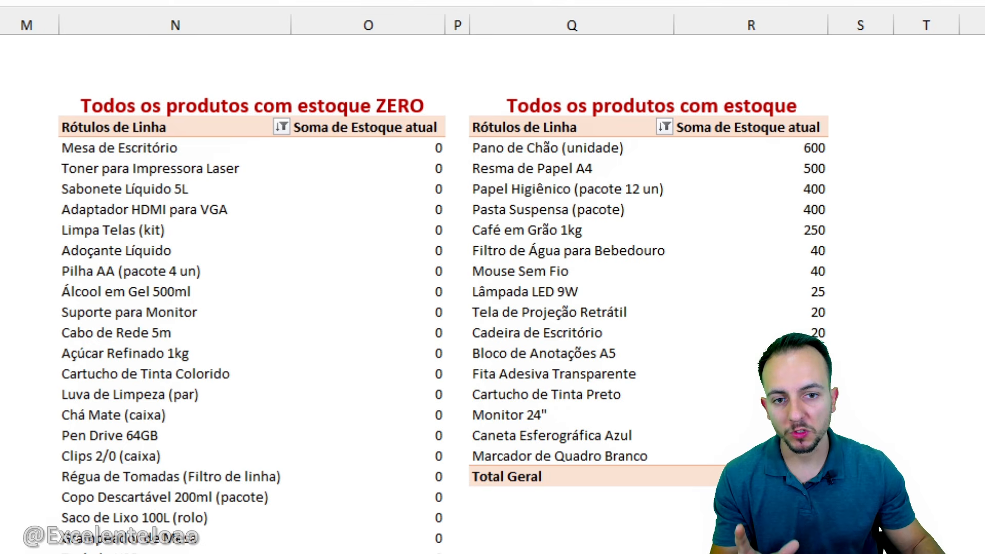
pyautogui.moveTo(438, 135)
pyautogui.mouseDown()
pyautogui.moveTo(405, 270)
pyautogui.moveTo(437, 130)
pyautogui.mouseUp()
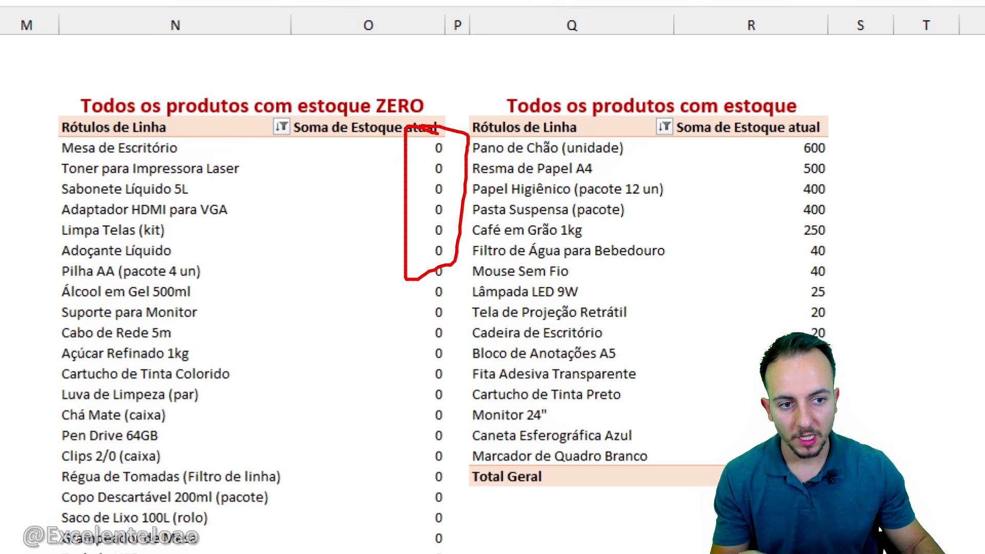
pyautogui.moveTo(804, 142)
pyautogui.mouseDown()
pyautogui.moveTo(774, 133)
pyautogui.moveTo(872, 279)
pyautogui.moveTo(809, 138)
pyautogui.mouseUp()
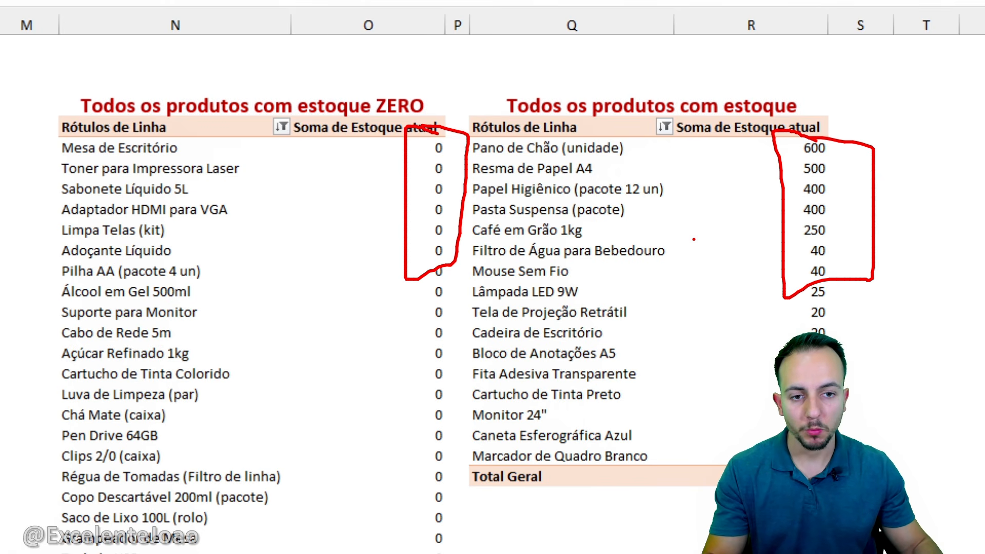
pyautogui.press('Escape')
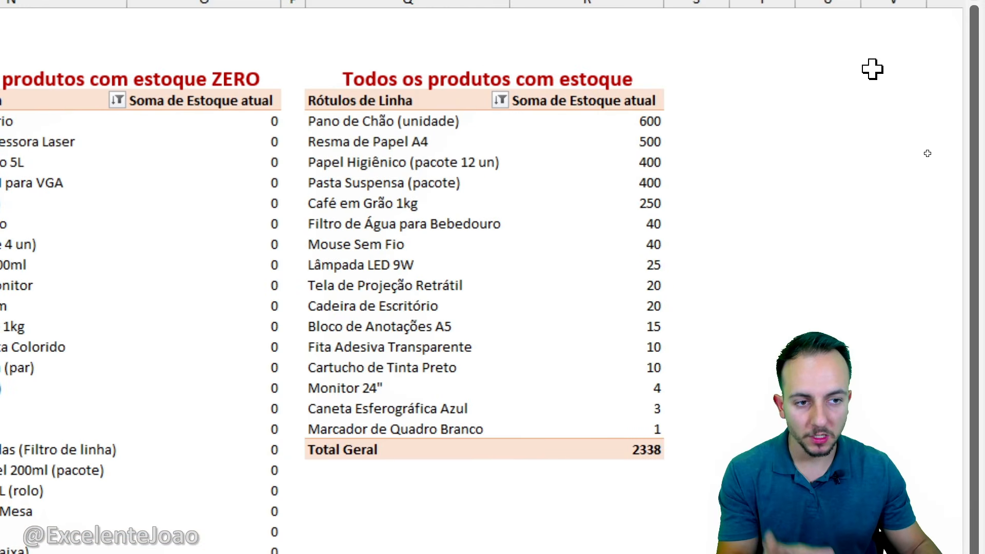
pyautogui.hotkey('ctrl', '4')
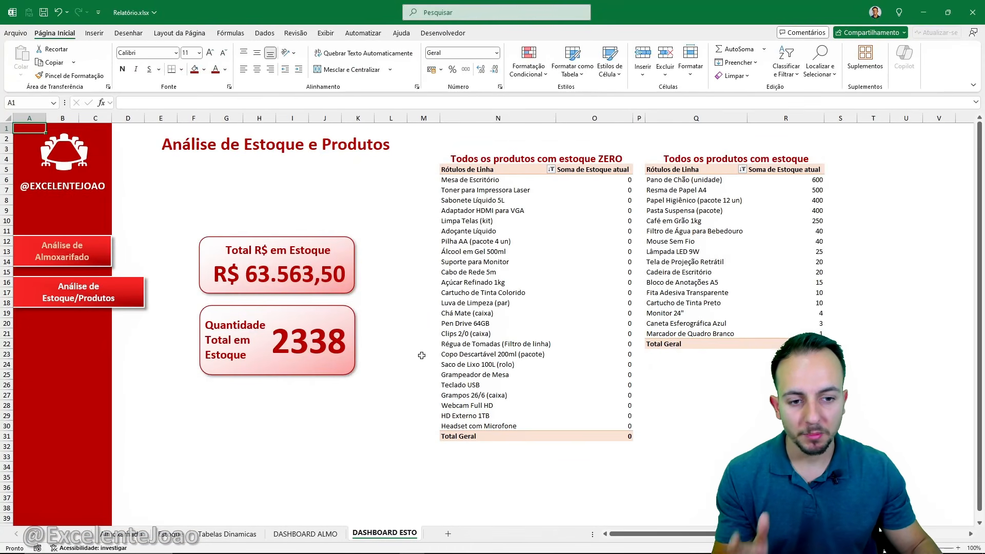
# Review the Estoque and Almoxarifado source tables, then compare them with both dashboard sheets, ending on DASHBOARD ALMO
pyautogui.click(293, 536)
pyautogui.click(252, 536)
pyautogui.click(169, 536)
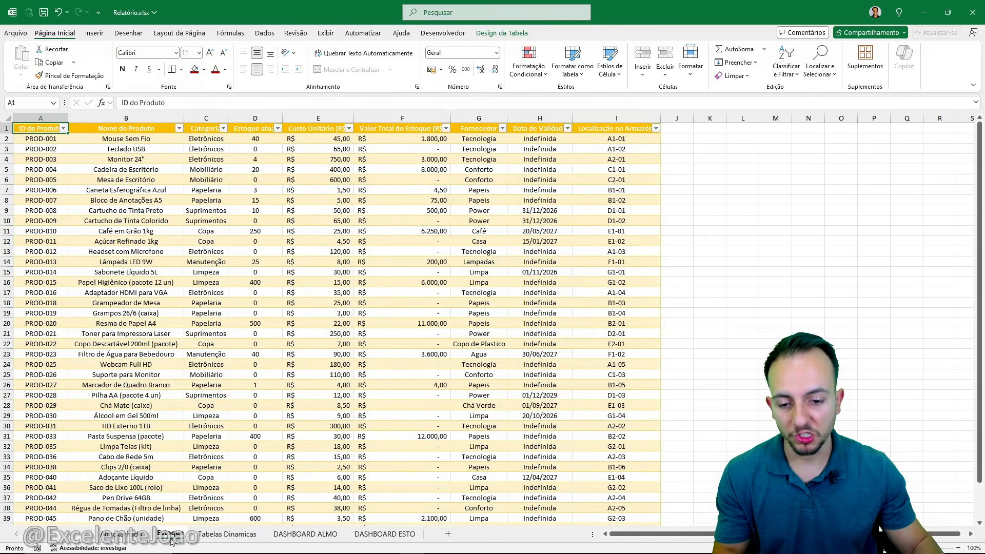
pyautogui.click(130, 536)
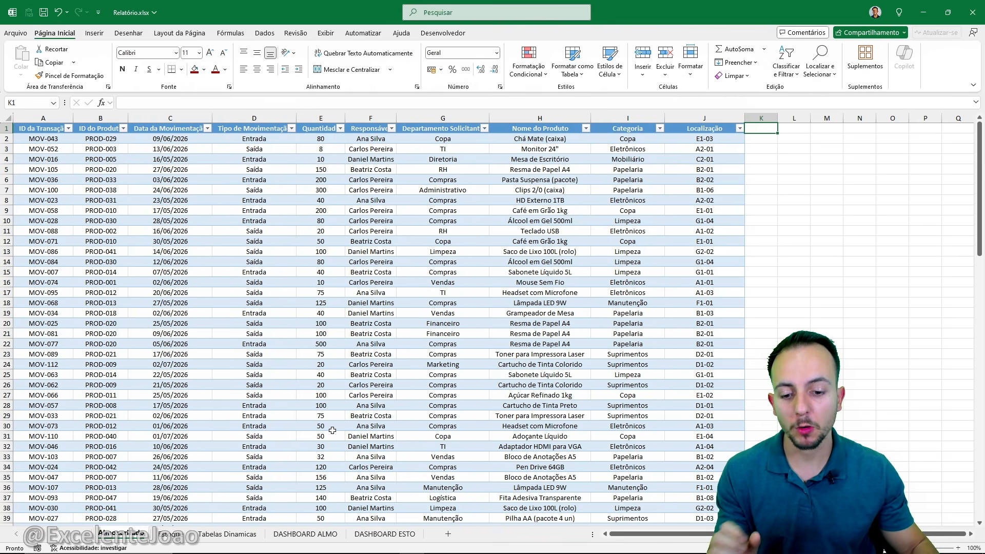
pyautogui.click(171, 534)
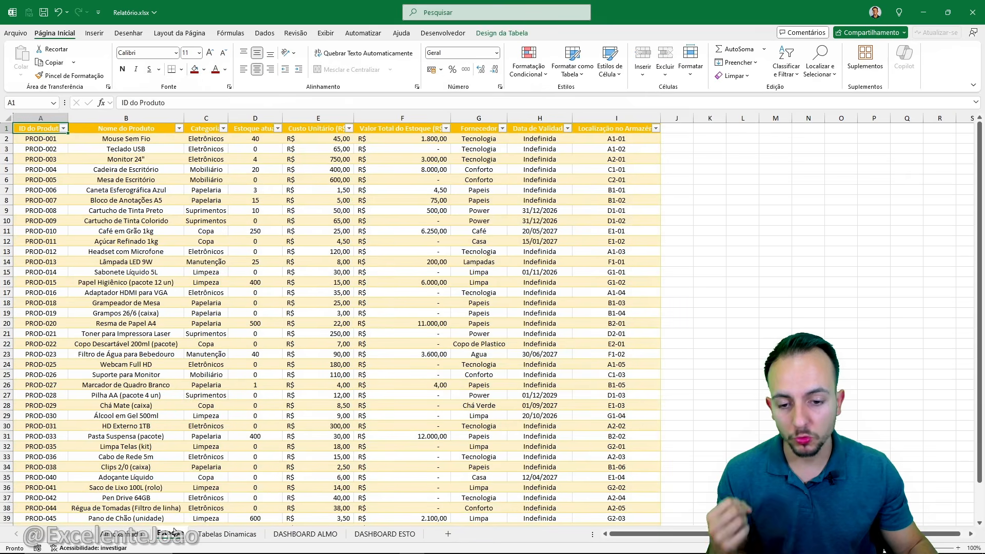
pyautogui.click(124, 534)
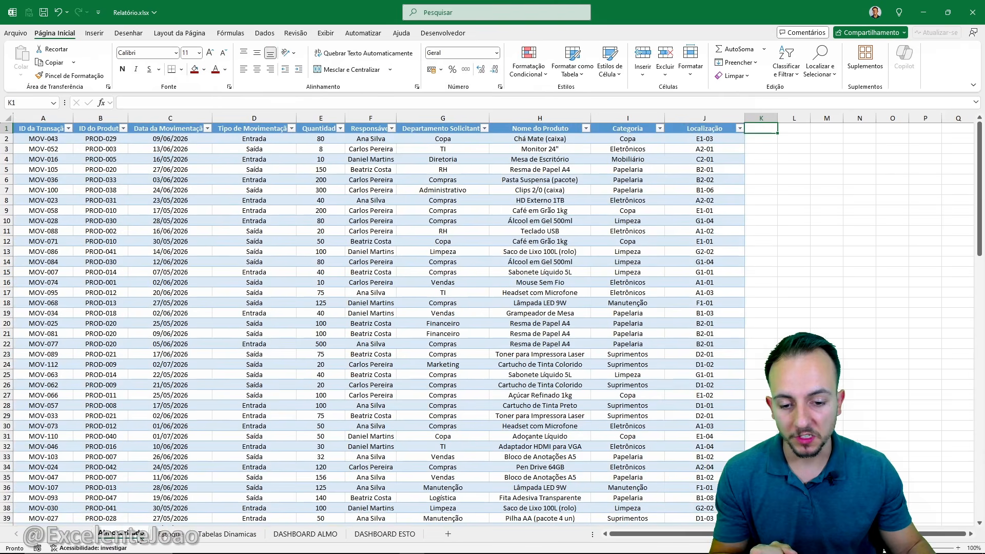
pyautogui.click(382, 534)
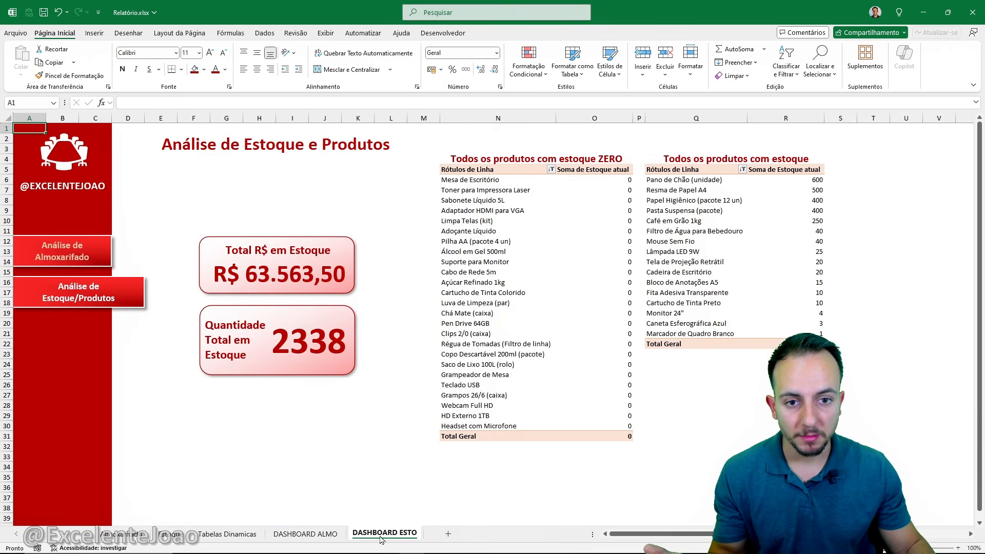
pyautogui.click(331, 537)
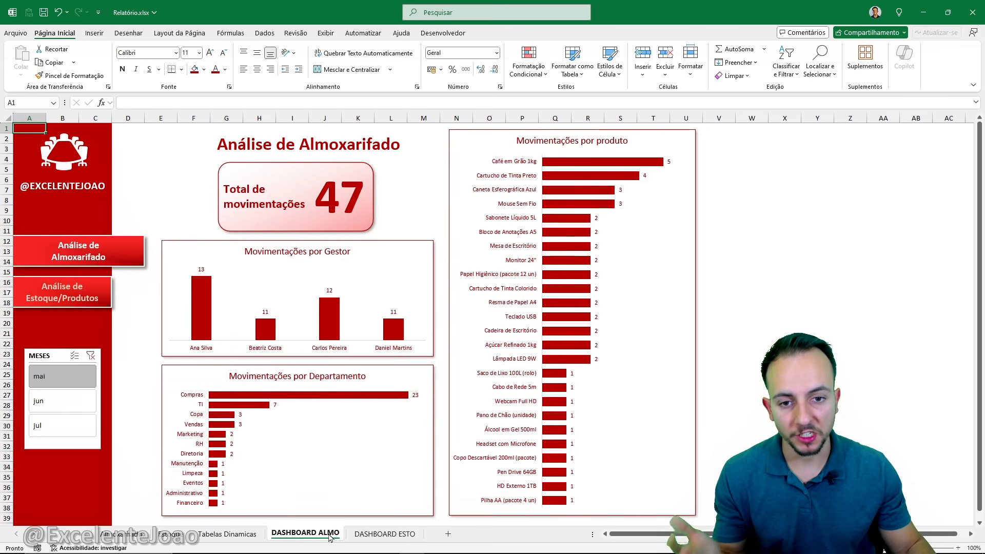
# View the unformatted Almoxarifado and Estoque sheets and temporarily circle their two sheet names
pyautogui.click(123, 533)
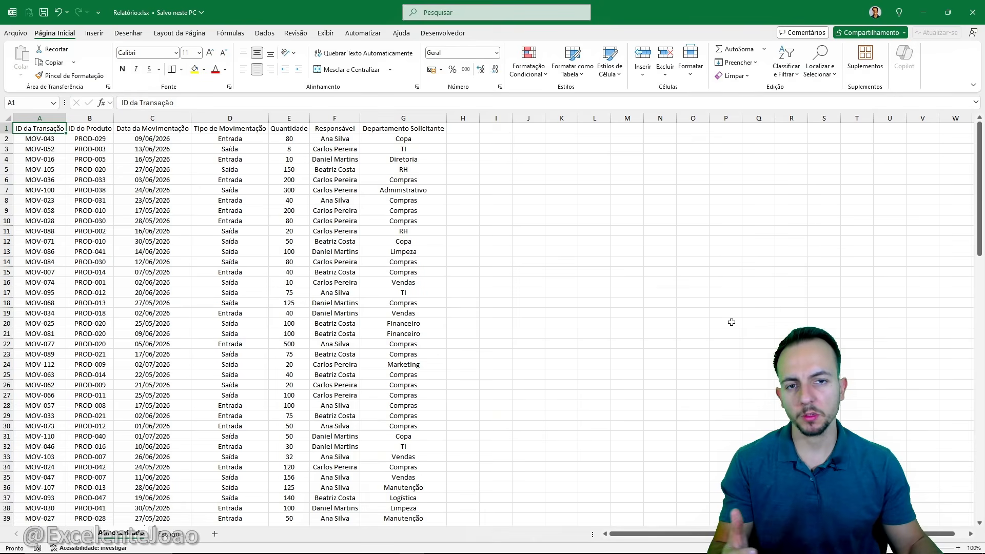
pyautogui.click(178, 535)
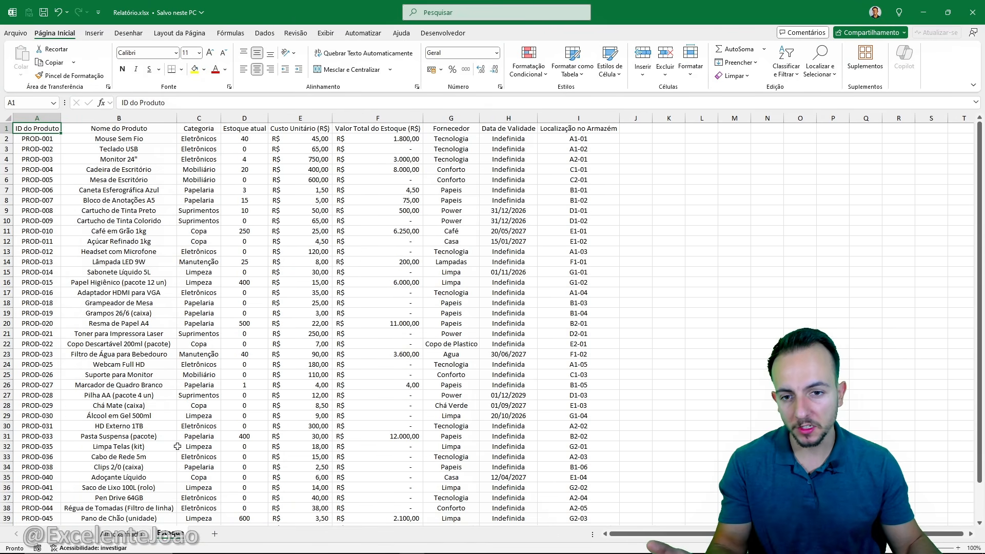
pyautogui.click(128, 533)
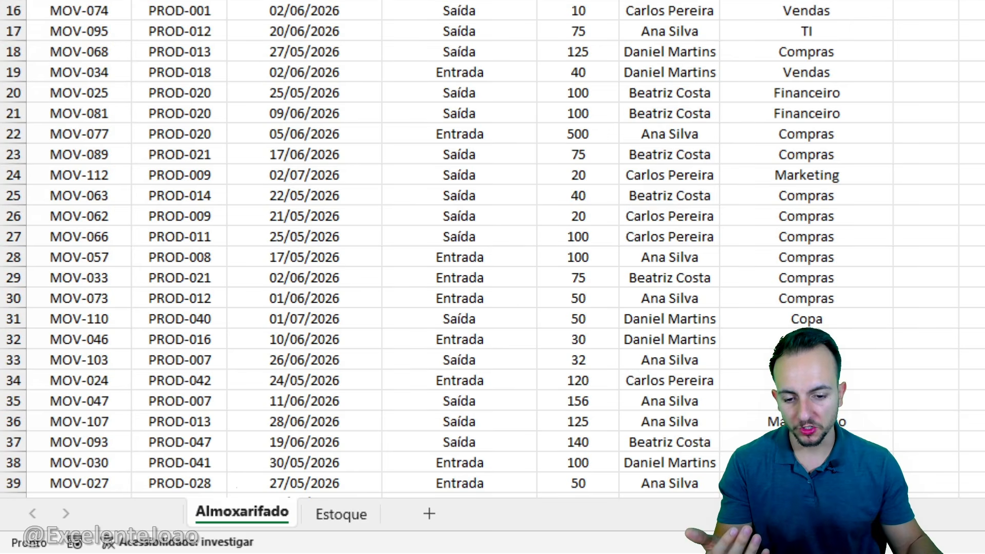
pyautogui.moveTo(265, 481)
pyautogui.mouseDown()
pyautogui.moveTo(240, 538)
pyautogui.moveTo(246, 476)
pyautogui.mouseUp()
pyautogui.moveTo(343, 484)
pyautogui.mouseDown()
pyautogui.moveTo(293, 498)
pyautogui.moveTo(317, 468)
pyautogui.mouseUp()
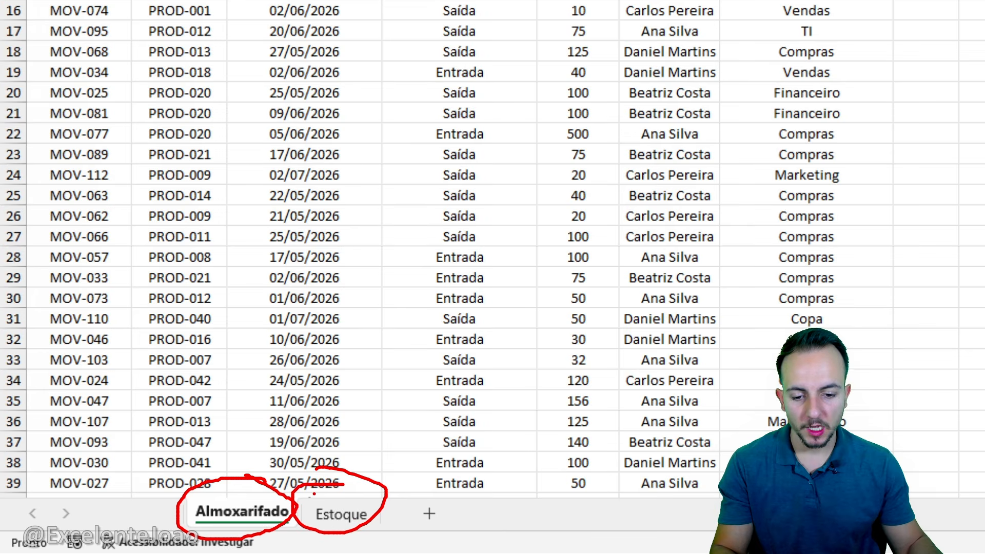
pyautogui.press('Escape')
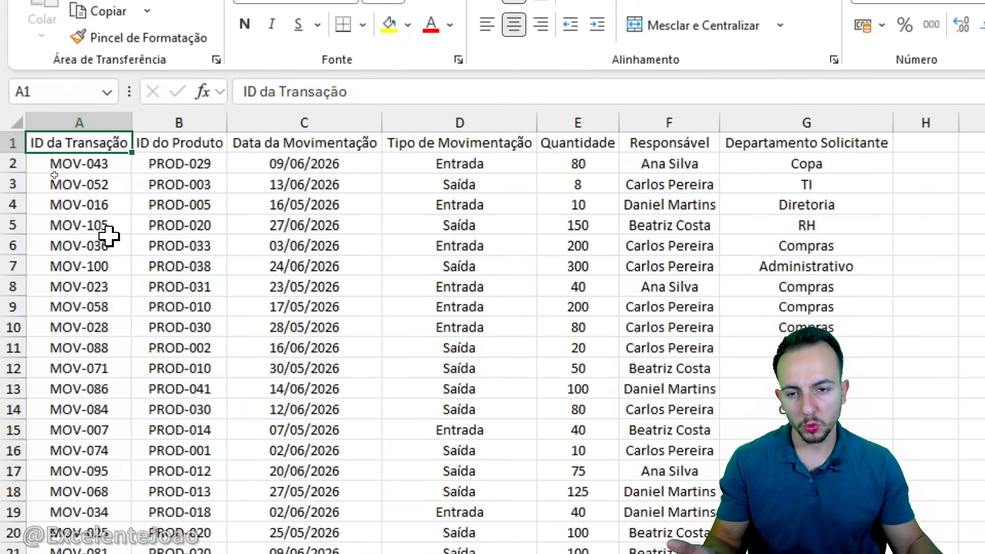
# Examine each Almoxarifado column from ID da Transação through Departamento Solicitante, ending on the ID da Transação header cell
pyautogui.click(91, 119)
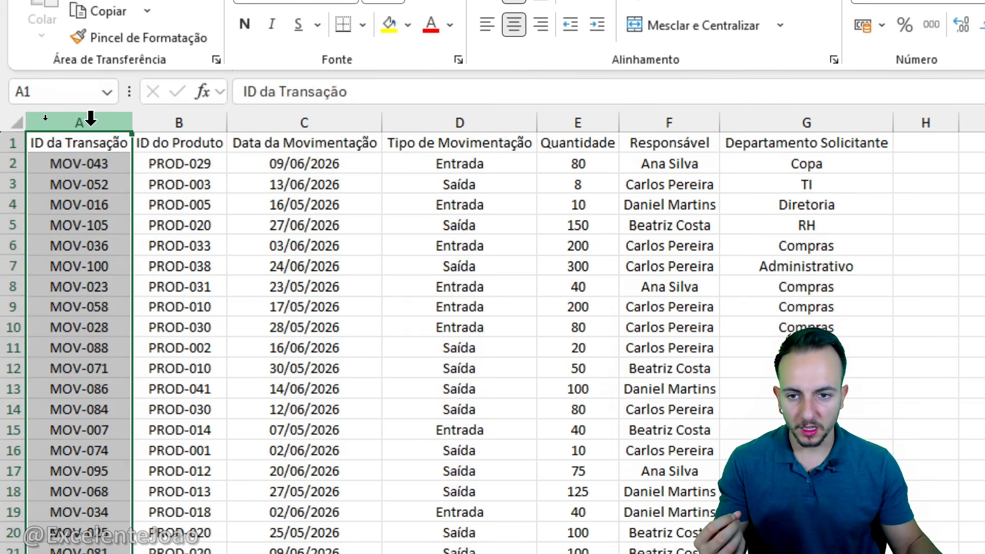
pyautogui.click(190, 119)
pyautogui.click(306, 118)
pyautogui.click(440, 120)
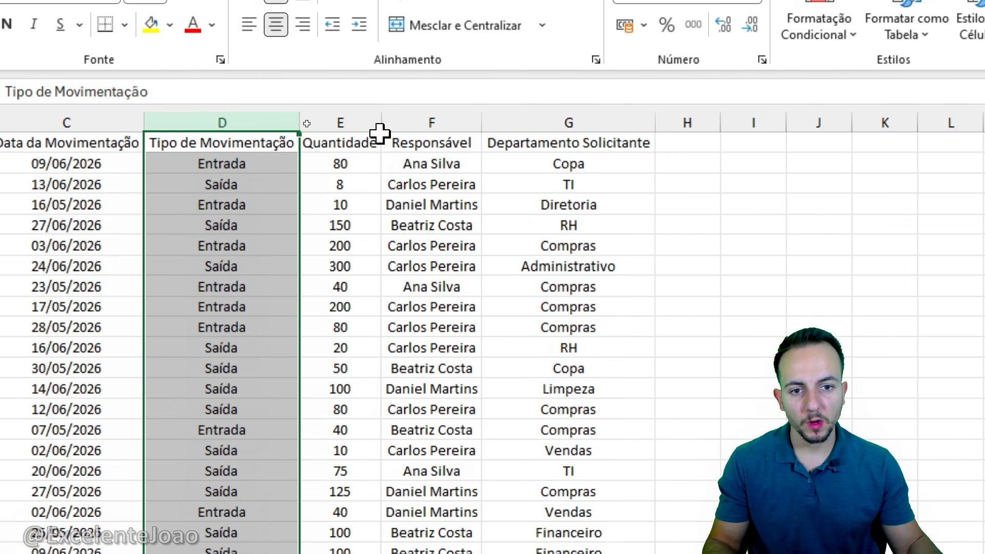
pyautogui.click(608, 122)
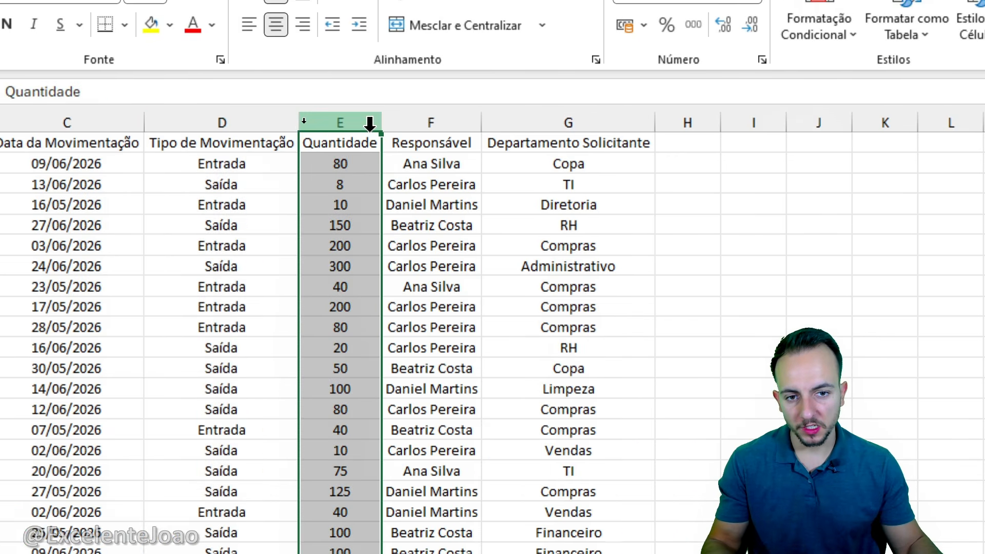
pyautogui.click(423, 117)
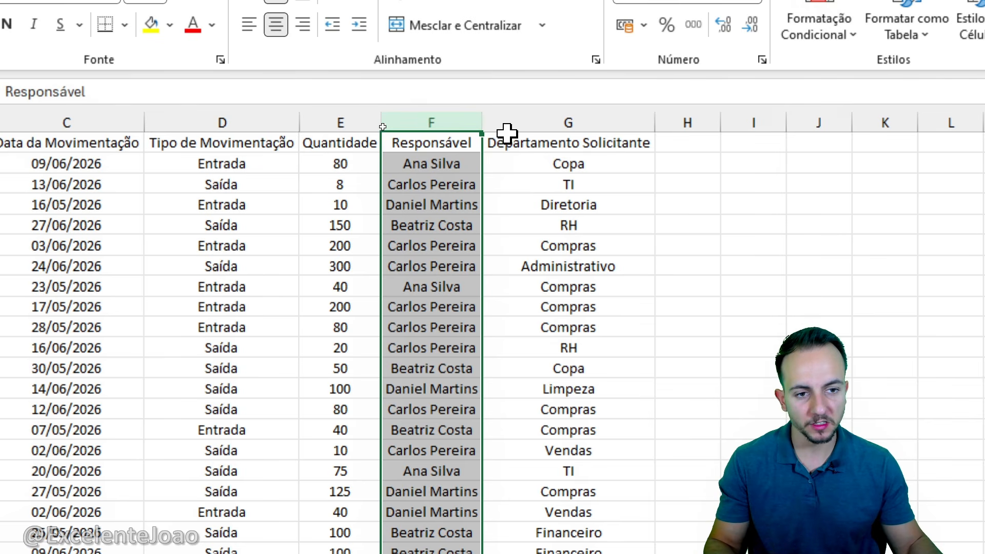
pyautogui.click(544, 119)
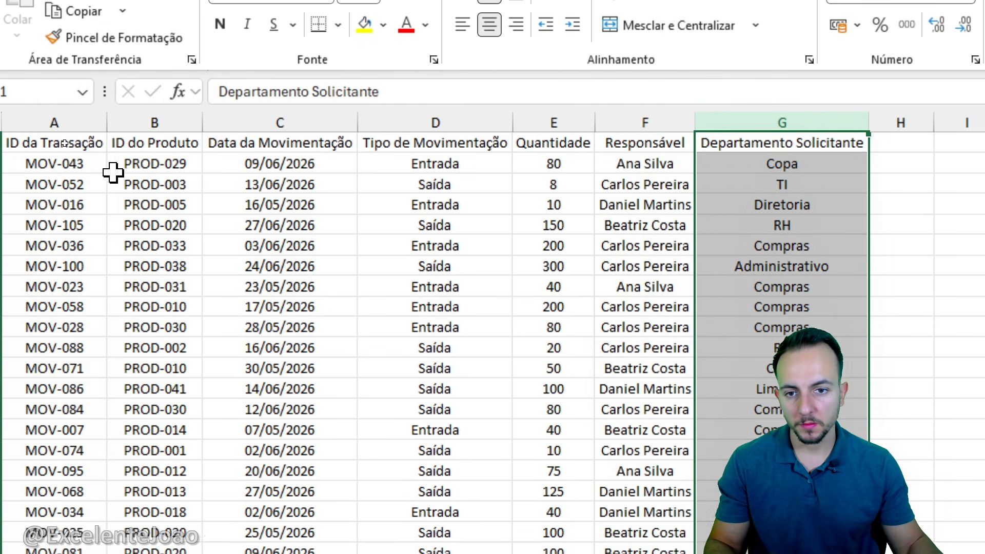
pyautogui.click(88, 146)
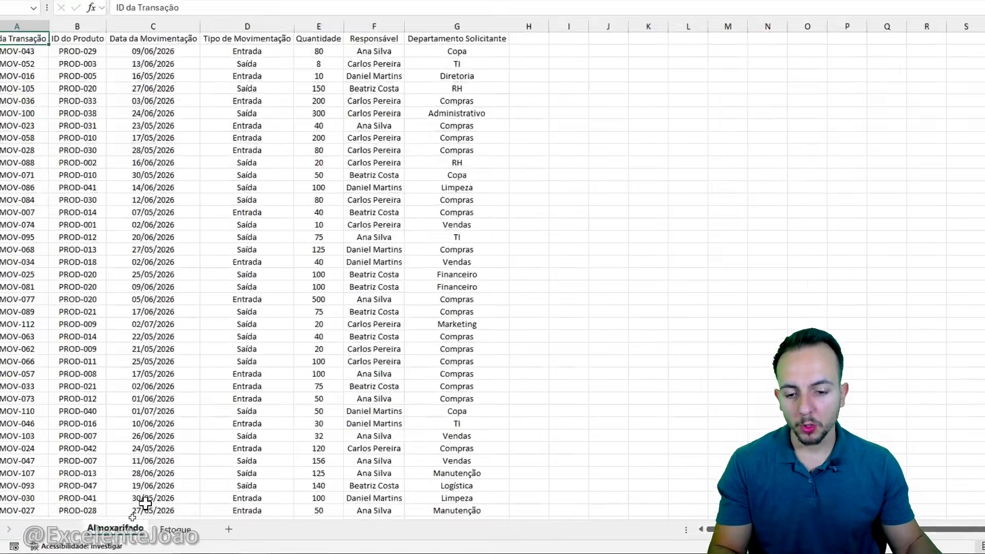
# Examine each Estoque column from ID do Produto through Localização no Armazém, ending on the ID do Produto header cell
pyautogui.click(175, 529)
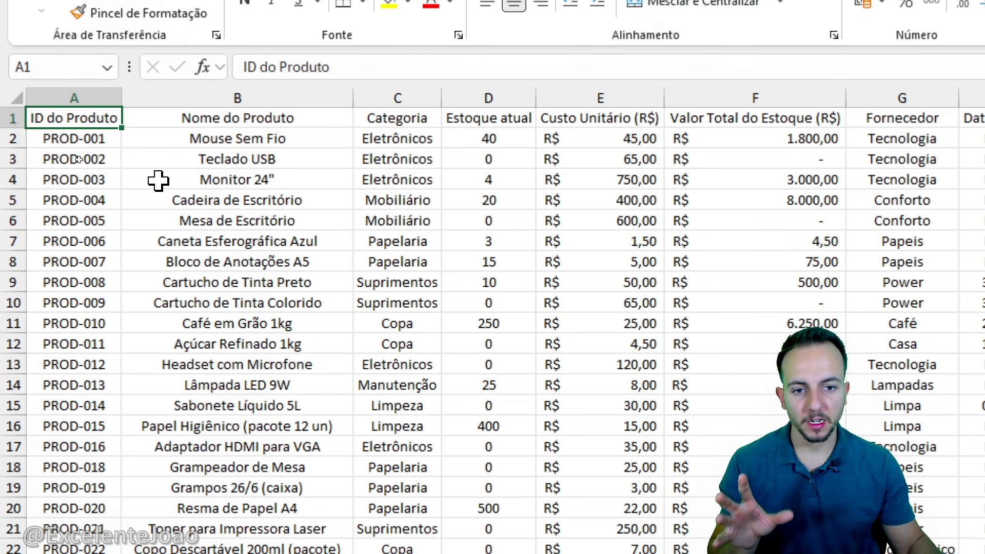
pyautogui.click(97, 95)
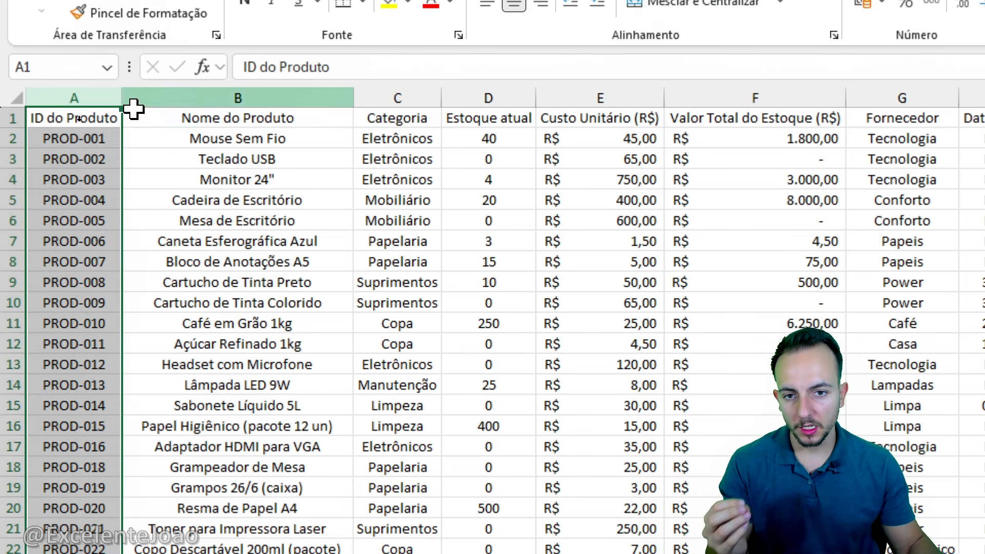
pyautogui.click(190, 95)
pyautogui.click(390, 95)
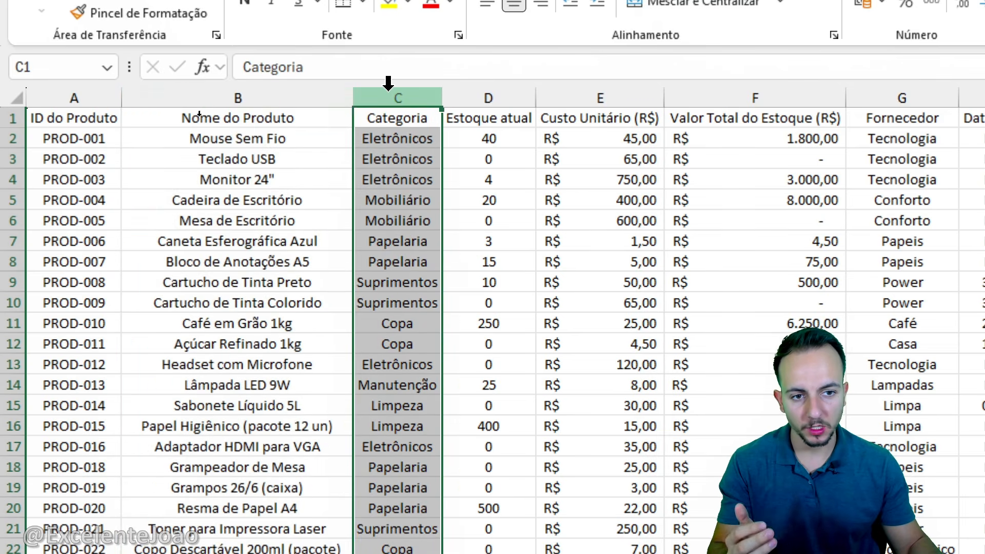
pyautogui.click(462, 98)
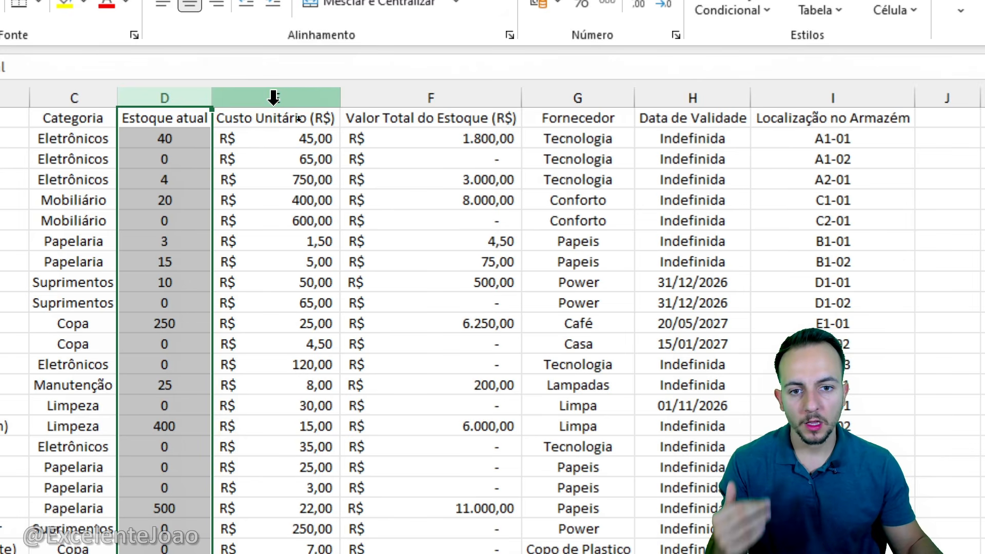
pyautogui.click(297, 98)
pyautogui.click(383, 98)
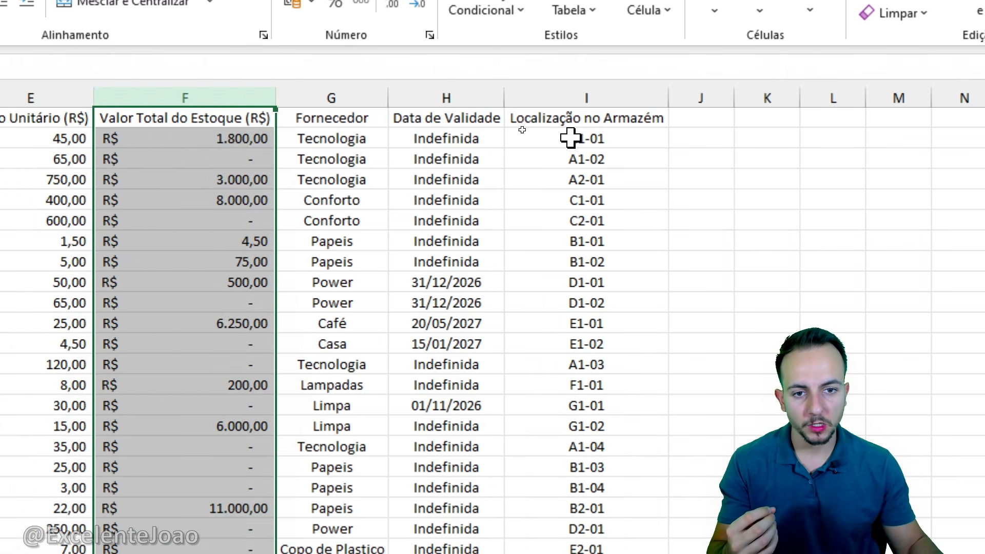
pyautogui.click(357, 87)
pyautogui.click(453, 88)
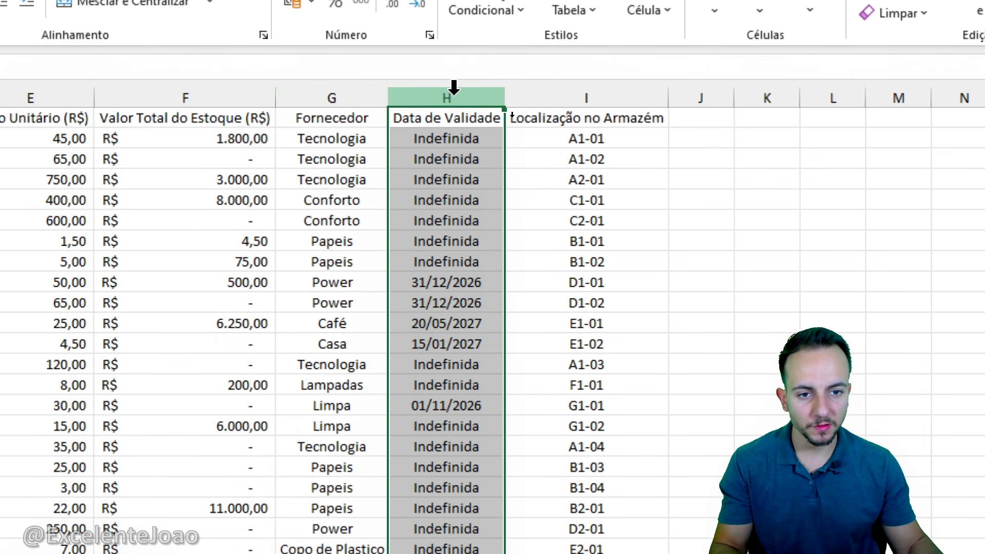
pyautogui.click(581, 95)
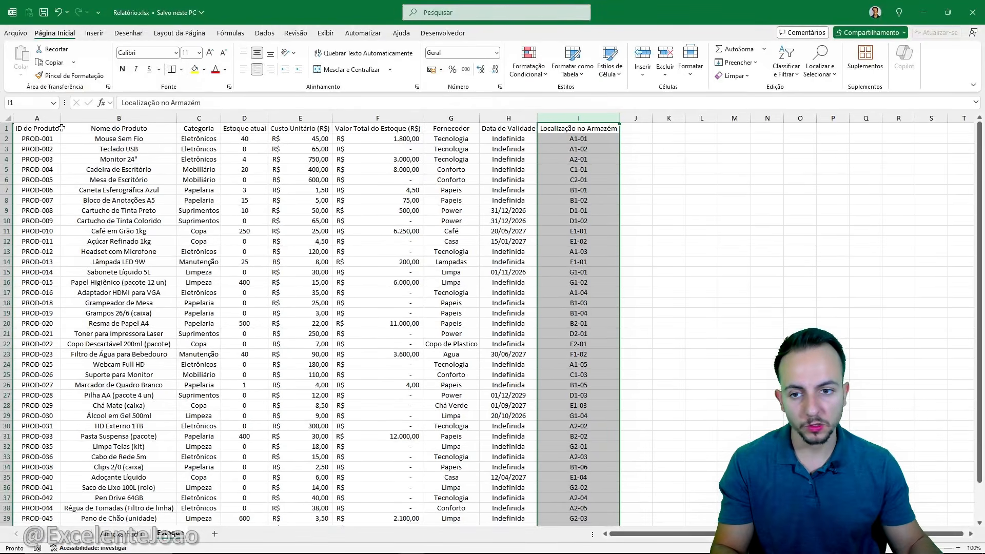
pyautogui.click(61, 128)
# Compare the unformatted Almoxarifado and Estoque sheets, ending on Almoxarifado
pyautogui.click(149, 534)
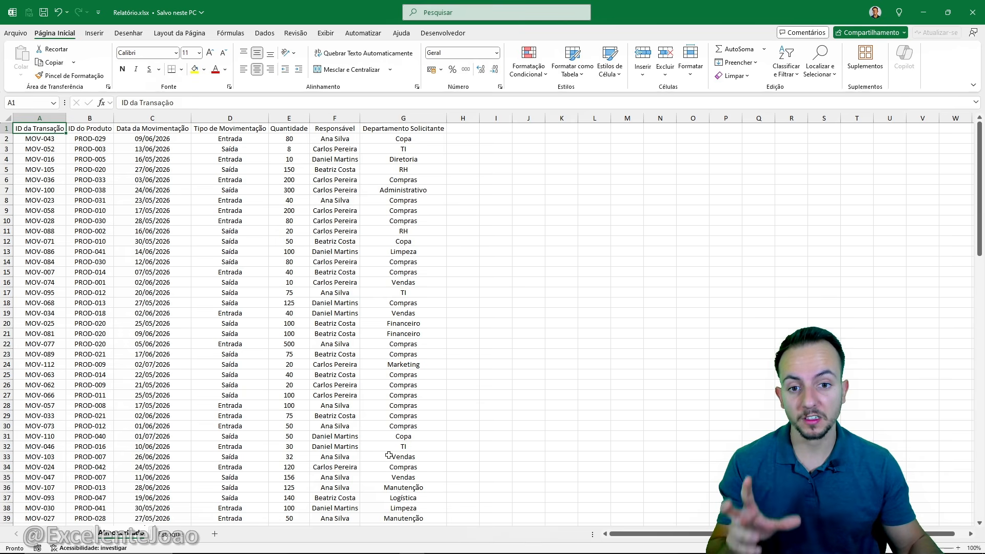
pyautogui.click(174, 535)
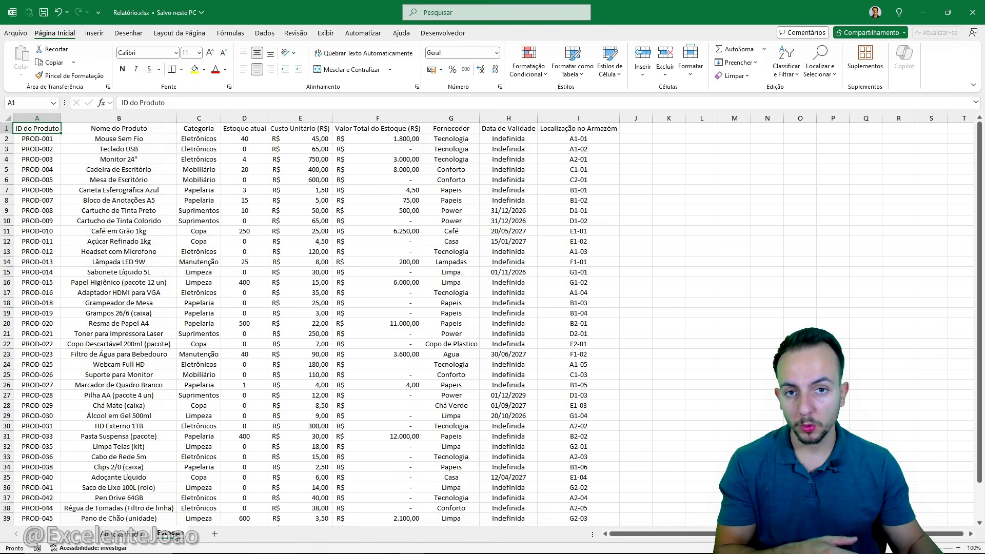
pyautogui.click(146, 535)
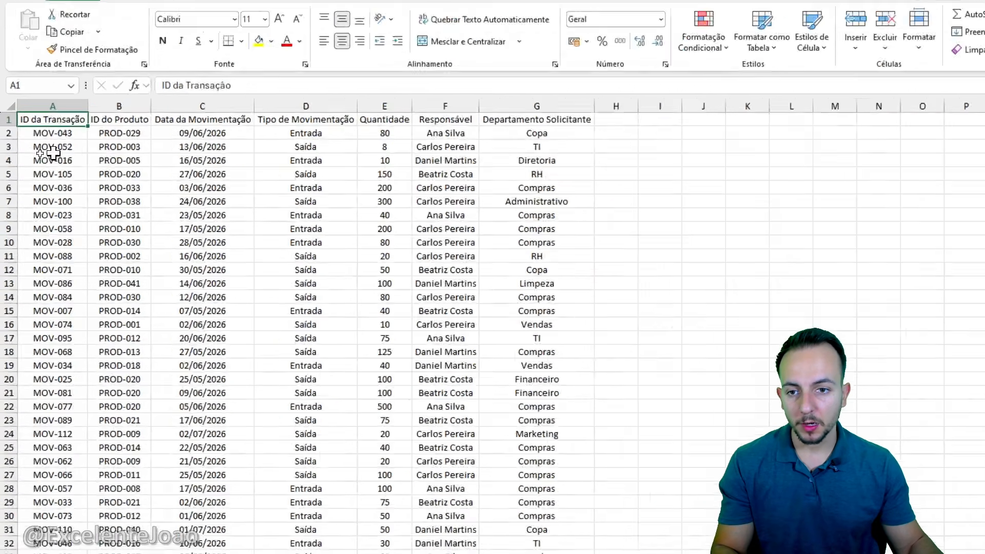
# Convert the Almoxarifado data range $A$1:$G$113 into a table with headers
pyautogui.click(110, 229)
pyautogui.click(205, 180)
pyautogui.click(353, 379)
pyautogui.click(456, 208)
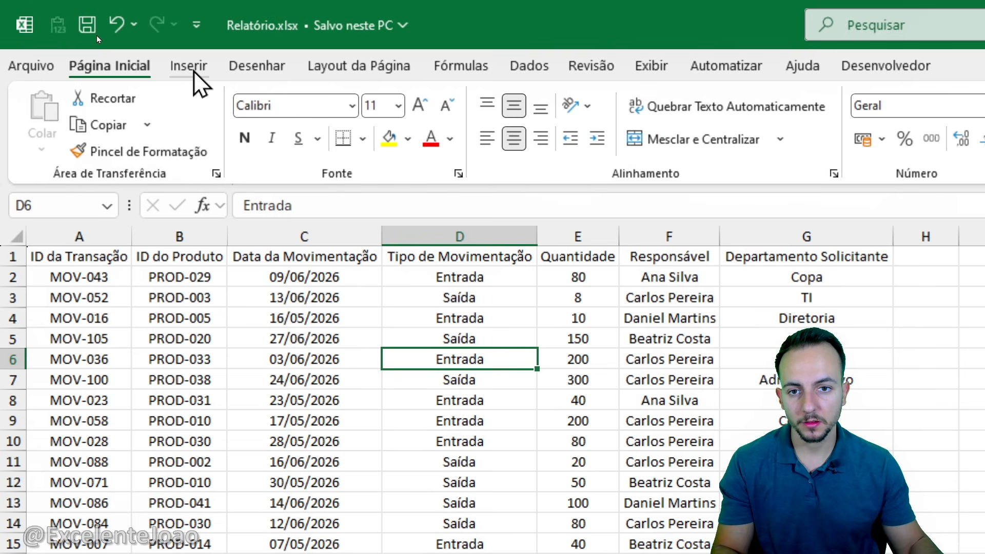
pyautogui.click(194, 72)
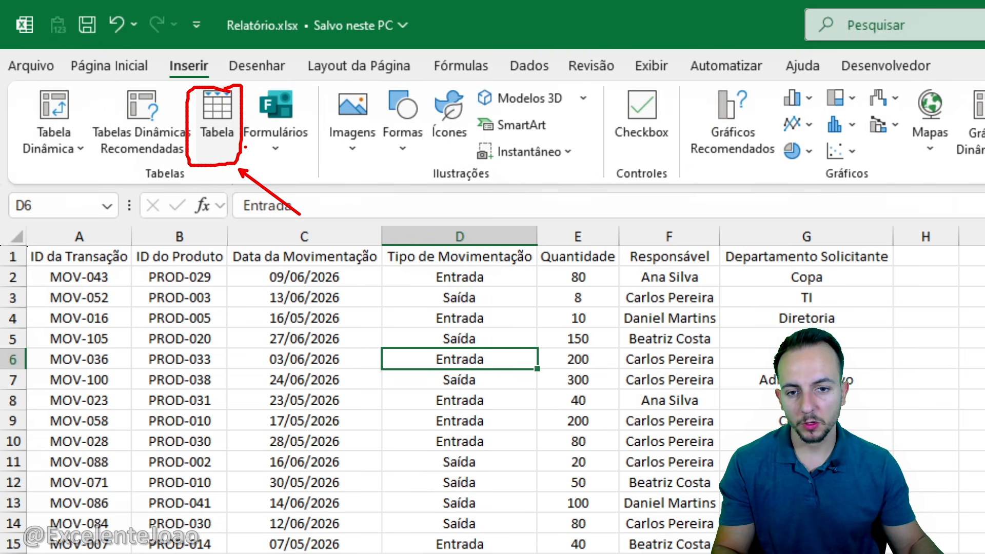
pyautogui.click(230, 149)
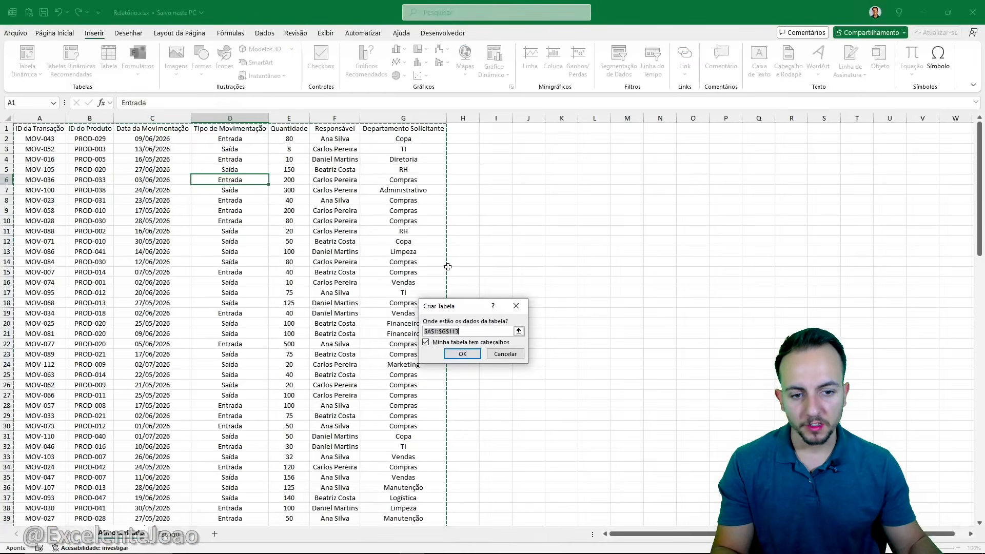
pyautogui.moveTo(443, 306); pyautogui.dragTo(126, 77)
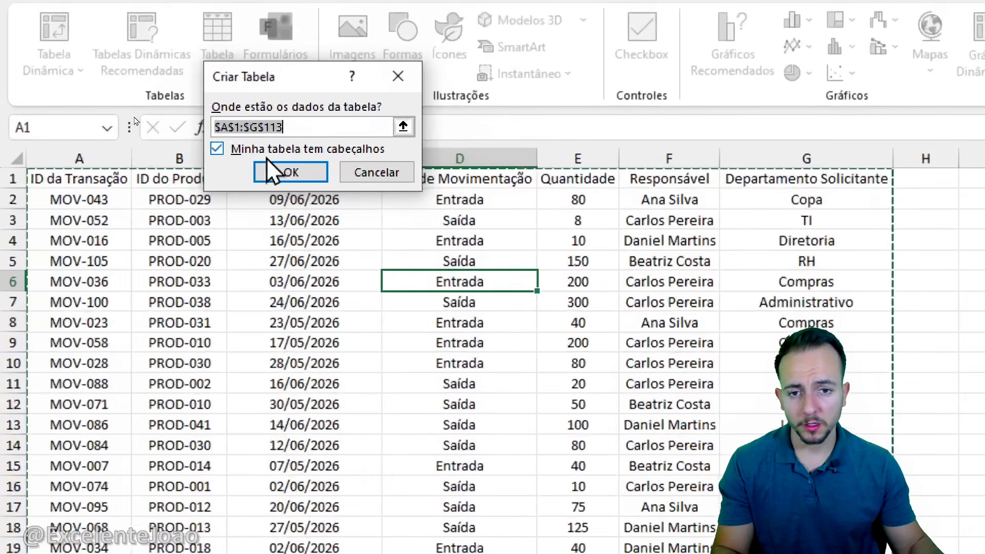
pyautogui.click(269, 156)
pyautogui.click(269, 156)
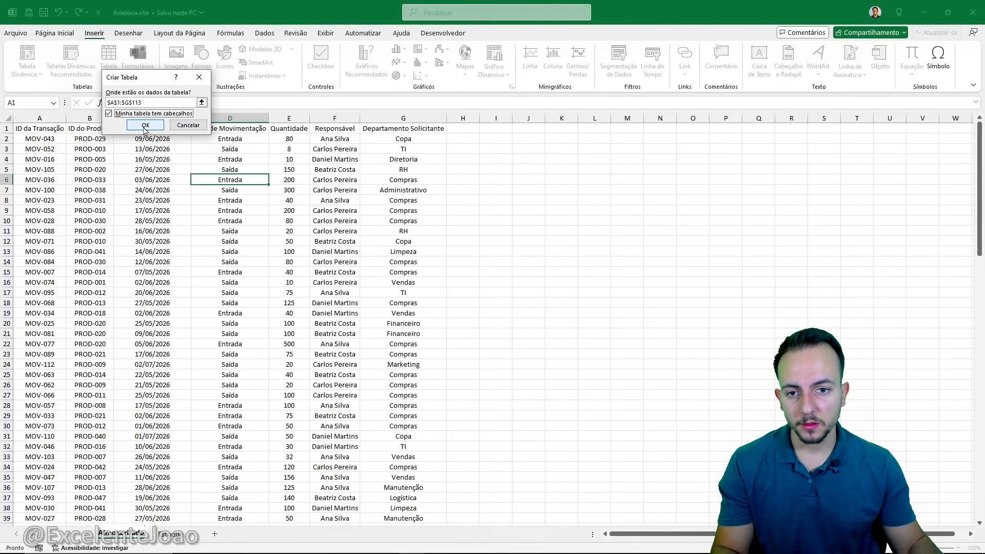
pyautogui.click(290, 171)
pyautogui.click(177, 211)
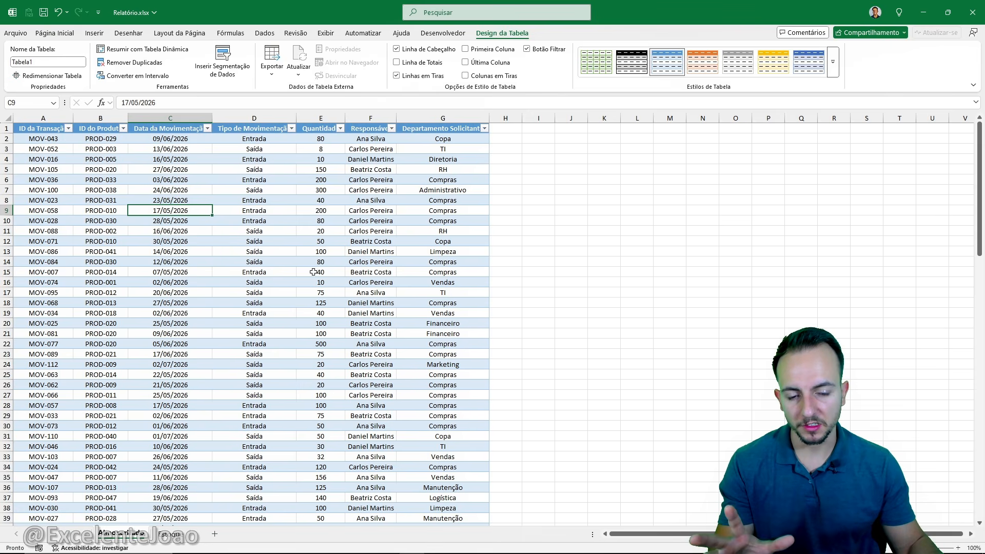
# Enter the test transaction ID MOV-060 in cell A114, directly below the last Almoxarifado table row
pyautogui.scroll(-20, 313, 272)
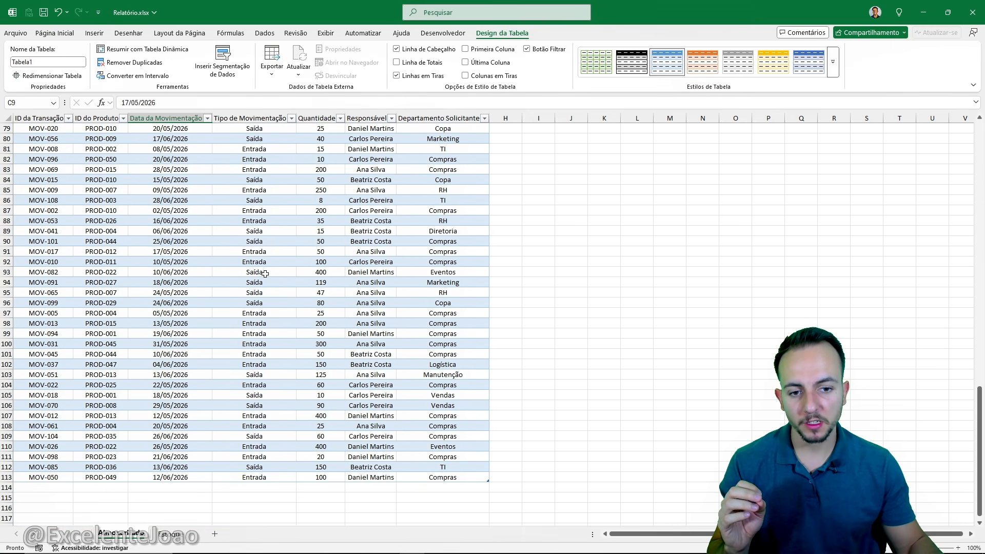
pyautogui.scroll(-9, 264, 273)
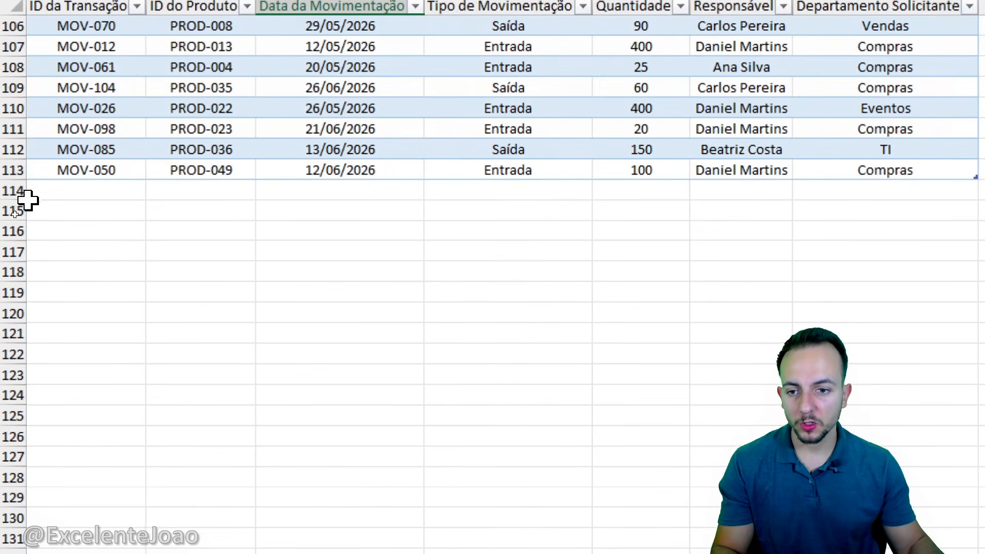
pyautogui.moveTo(7, 211); pyautogui.dragTo(18, 274)
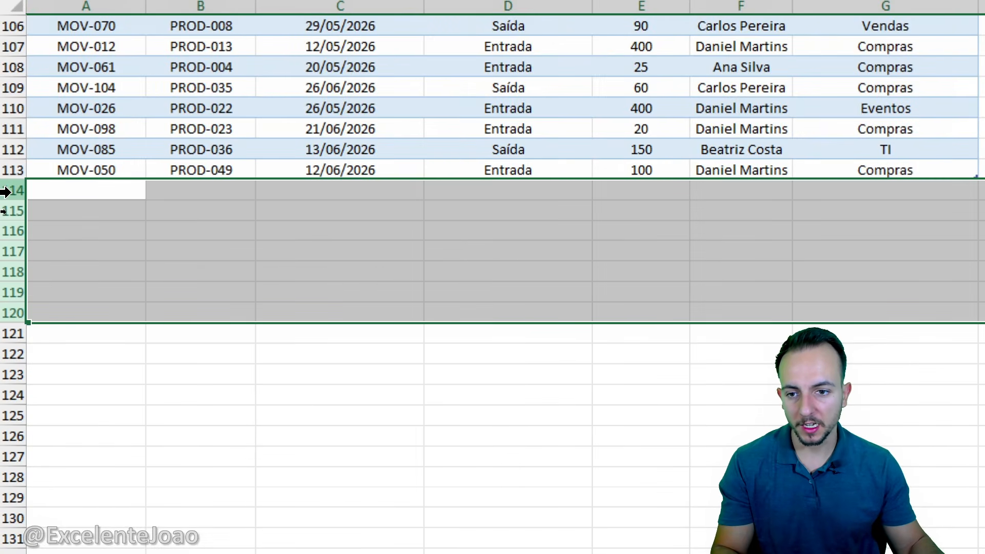
pyautogui.moveTo(8, 193); pyautogui.dragTo(21, 352)
pyautogui.click(129, 192)
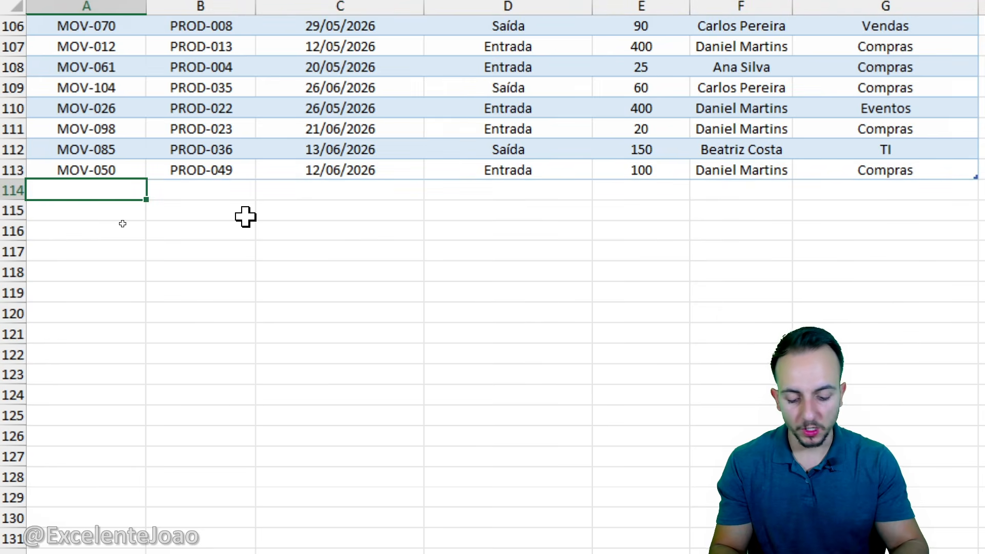
pyautogui.write('MOV-060')
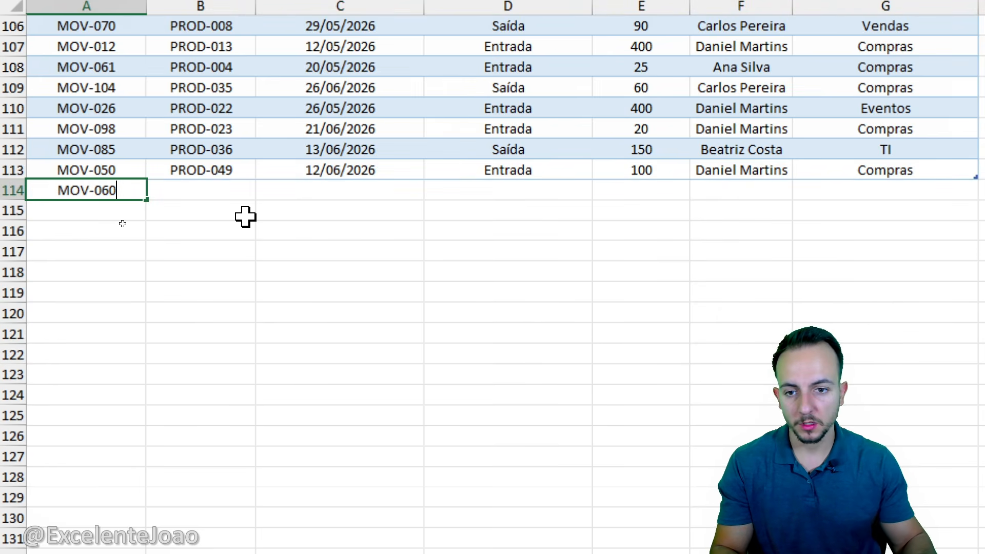
pyautogui.press('Return')
pyautogui.click(245, 216)
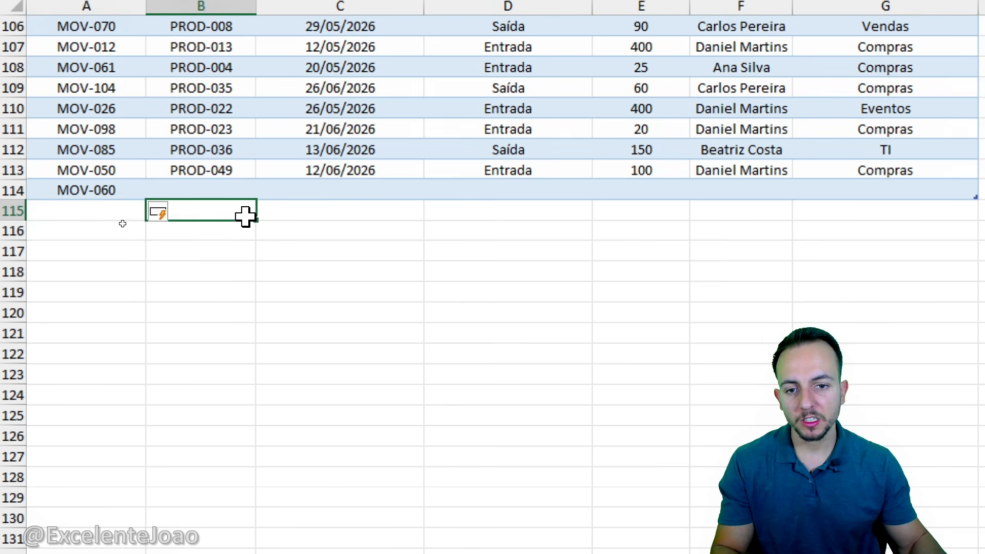
pyautogui.moveTo(219, 190); pyautogui.dragTo(378, 191)
pyautogui.press('Escape')
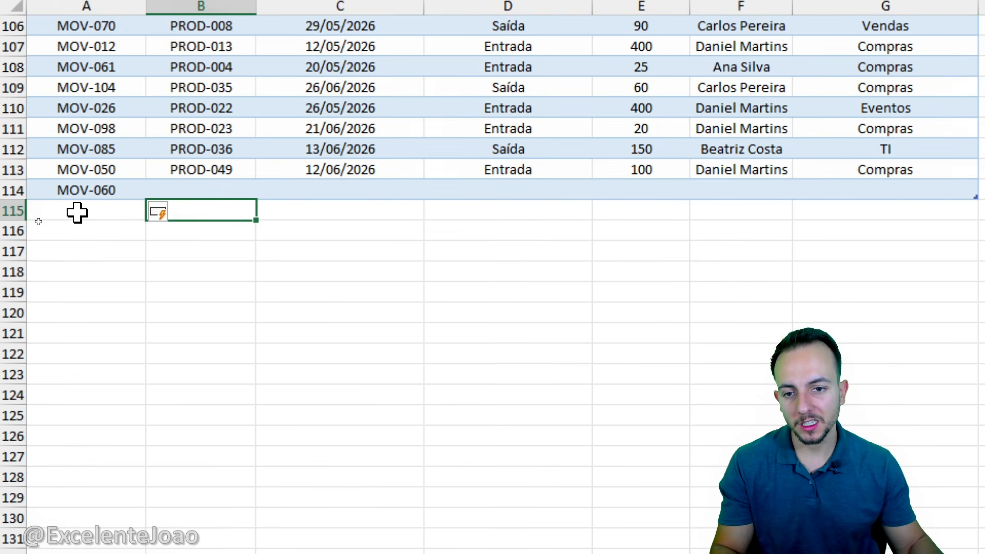
# Repeat MOV-060 down the ID da Transação column from row 115 through row 126
pyautogui.click(77, 214)
pyautogui.hotkey('ctrl', 'd')
pyautogui.press('Down')
pyautogui.hotkey('ctrl', 'd')
pyautogui.press('Down')
pyautogui.hotkey('ctrl', 'd')
pyautogui.press('Down')
pyautogui.hotkey('ctrl', 'd')
pyautogui.press('Down')
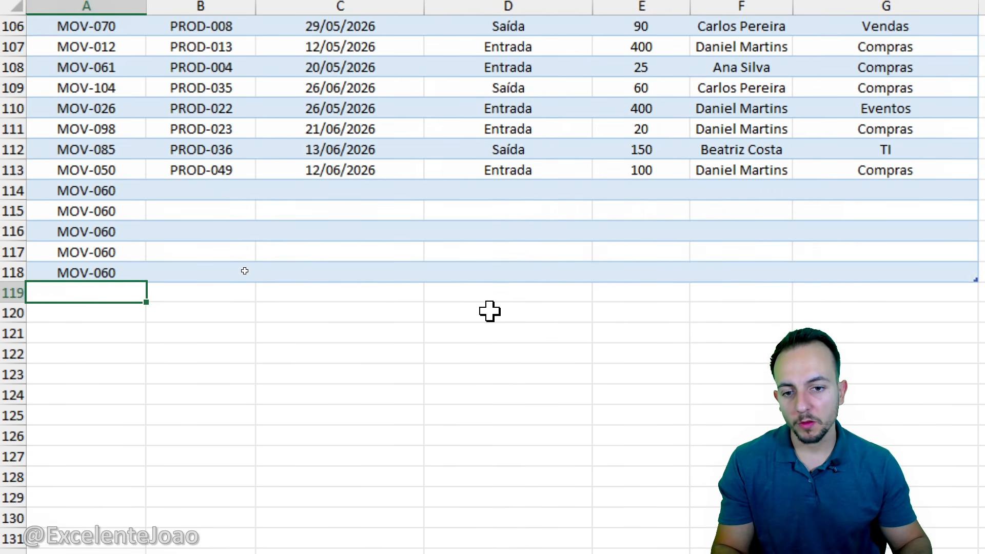
pyautogui.hotkey('ctrl', 'd')
pyautogui.press('Down')
pyautogui.hotkey('ctrl', 'd')
pyautogui.press('Down')
pyautogui.hotkey('ctrl', 'd')
pyautogui.press('Down')
pyautogui.hotkey('ctrl', 'd')
pyautogui.press('Down')
pyautogui.hotkey('ctrl', 'd')
pyautogui.press('Down')
pyautogui.hotkey('ctrl', 'd')
pyautogui.press('Down')
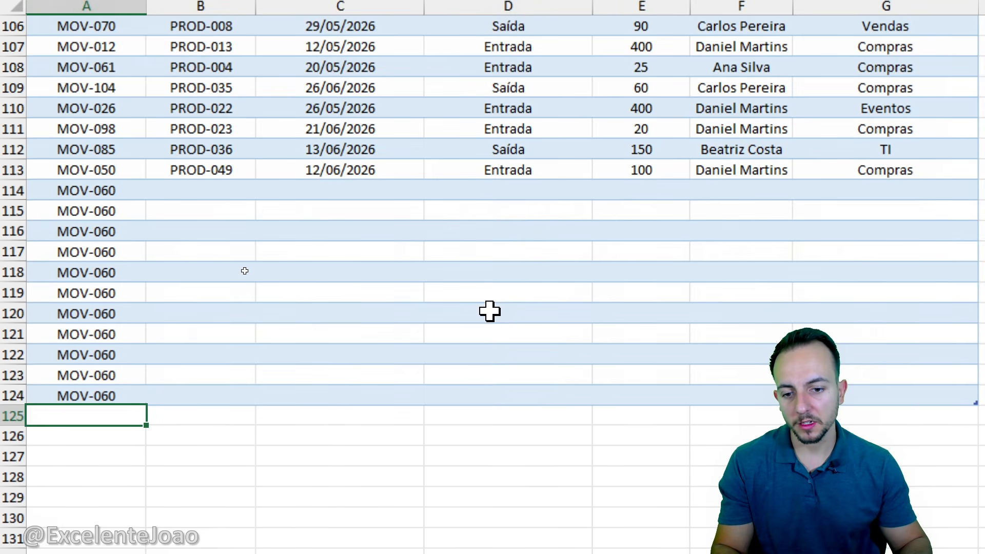
pyautogui.hotkey('ctrl', 'd')
pyautogui.press('Down')
pyautogui.hotkey('ctrl', 'd')
pyautogui.press('Down')
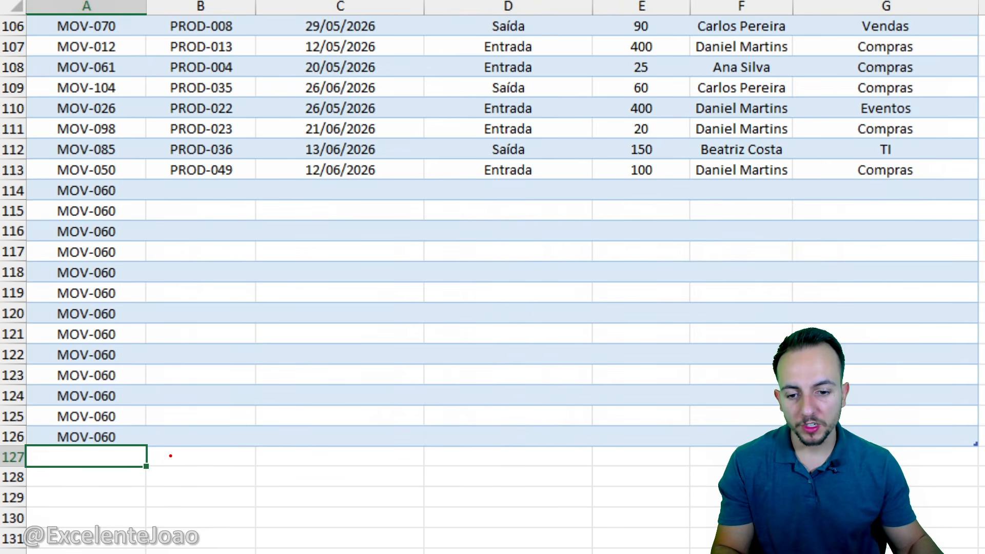
# Temporarily draw an arrow over the added rows, delete the MOV-060 test rows 114 to 126, and return to cell A1
pyautogui.moveTo(171, 456); pyautogui.dragTo(272, 213)
pyautogui.moveTo(218, 242); pyautogui.dragTo(315, 234)
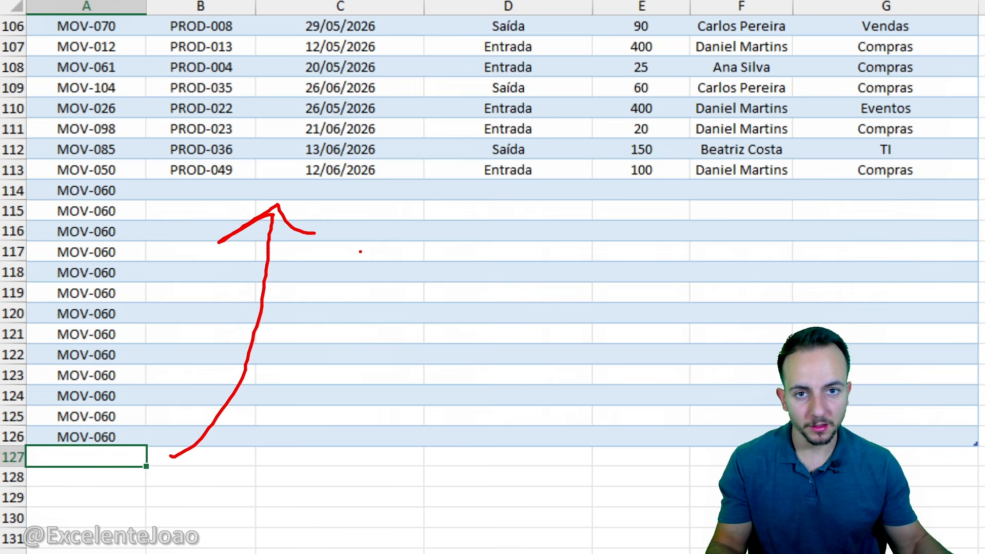
pyautogui.moveTo(113, 194); pyautogui.dragTo(143, 435)
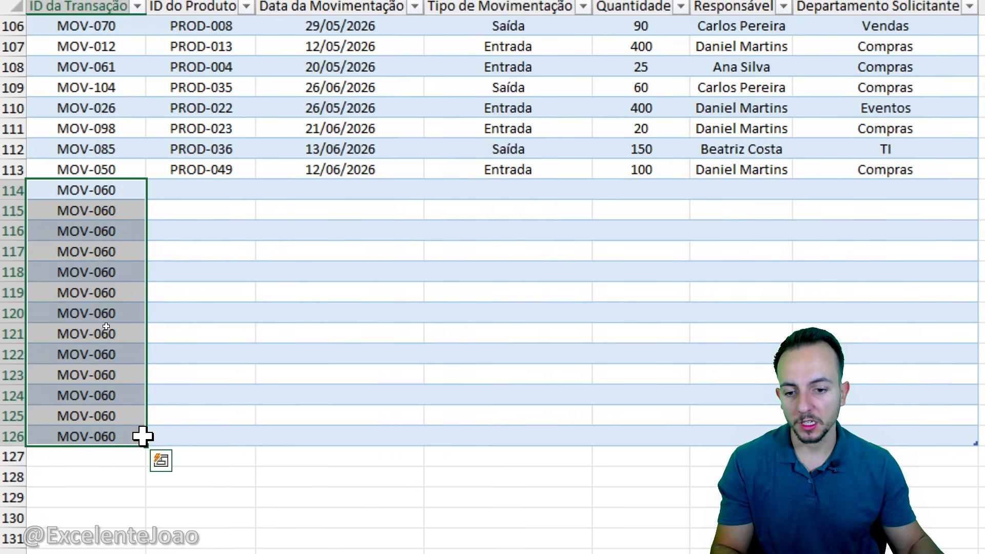
pyautogui.hotkey('shift', 'space')
pyautogui.hotkey('ctrl', '-')
pyautogui.hotkey('ctrl', 'Home')
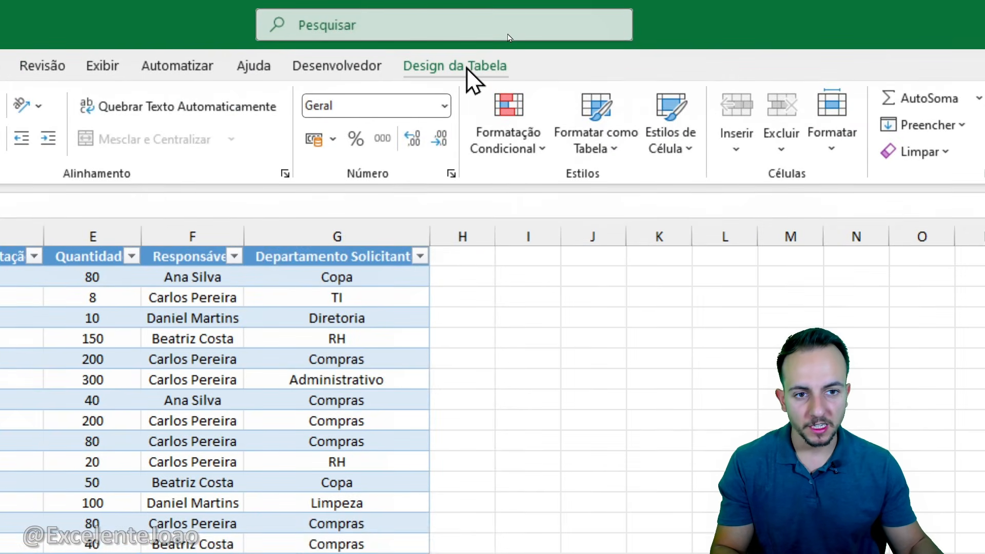
# View the Almoxarifado table's design settings and its refresh options, including Atualizar Tudo, without applying any
pyautogui.click(508, 34)
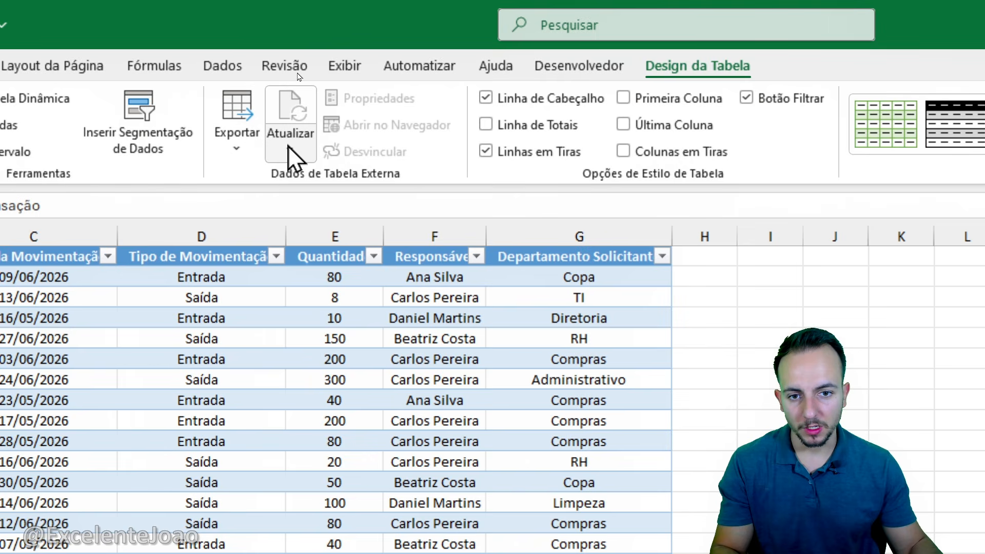
pyautogui.click(46, 144)
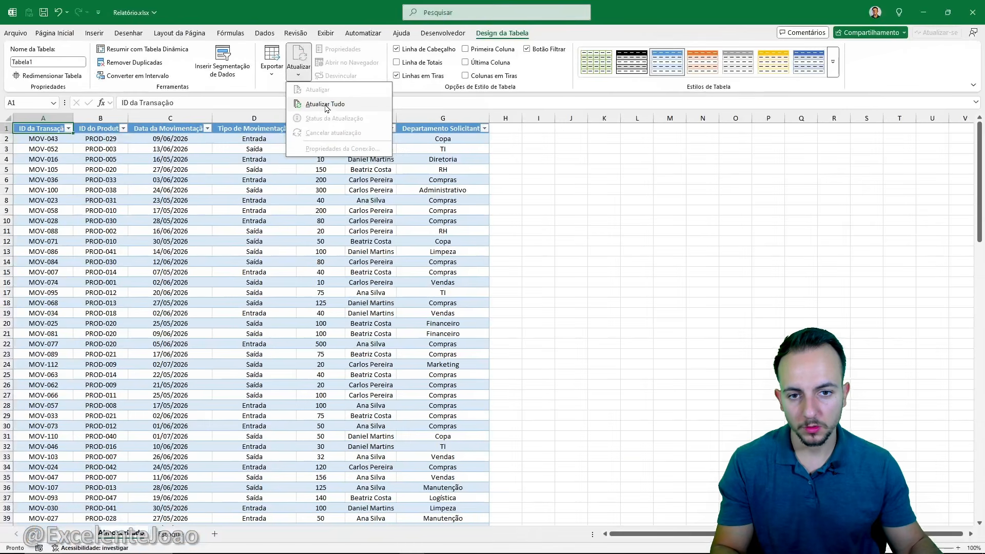
pyautogui.click(342, 213)
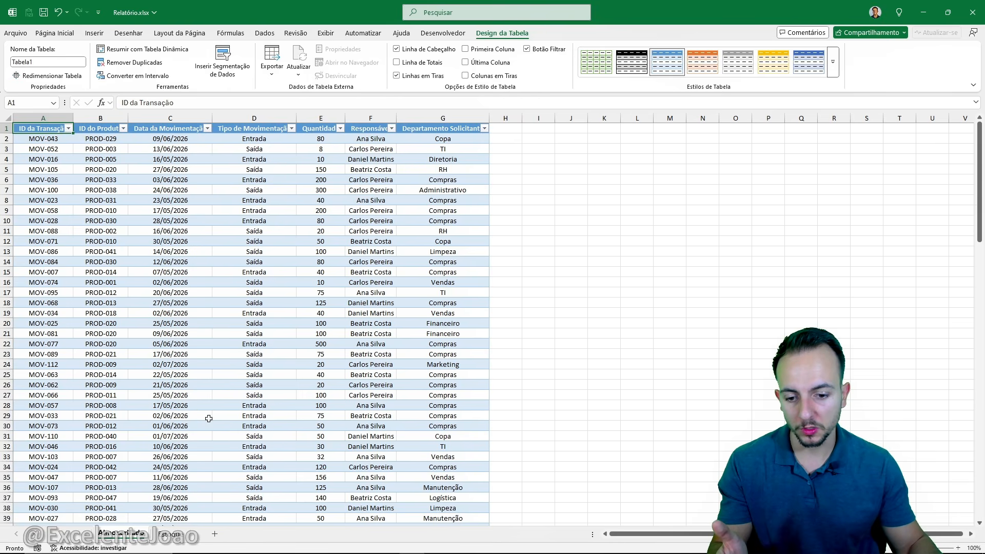
# On the Estoque sheet, convert the data range A1:I42 into a table with headers
pyautogui.click(172, 534)
pyautogui.click(199, 272)
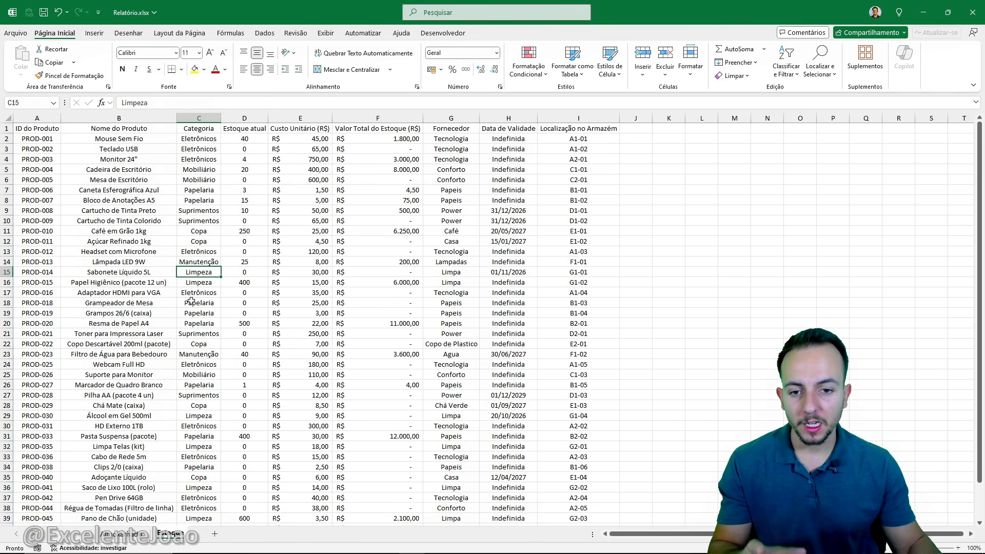
pyautogui.click(281, 250)
pyautogui.click(162, 240)
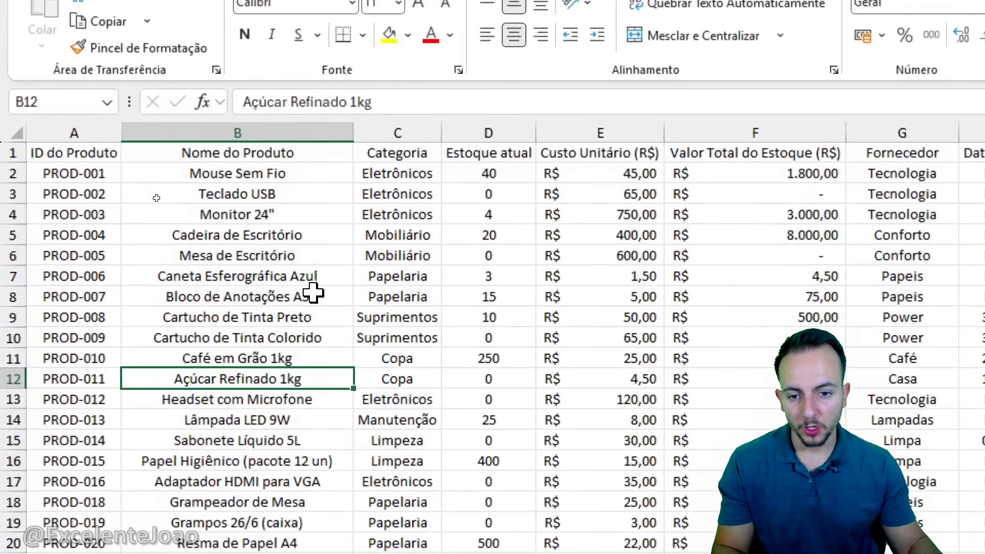
pyautogui.click(423, 316)
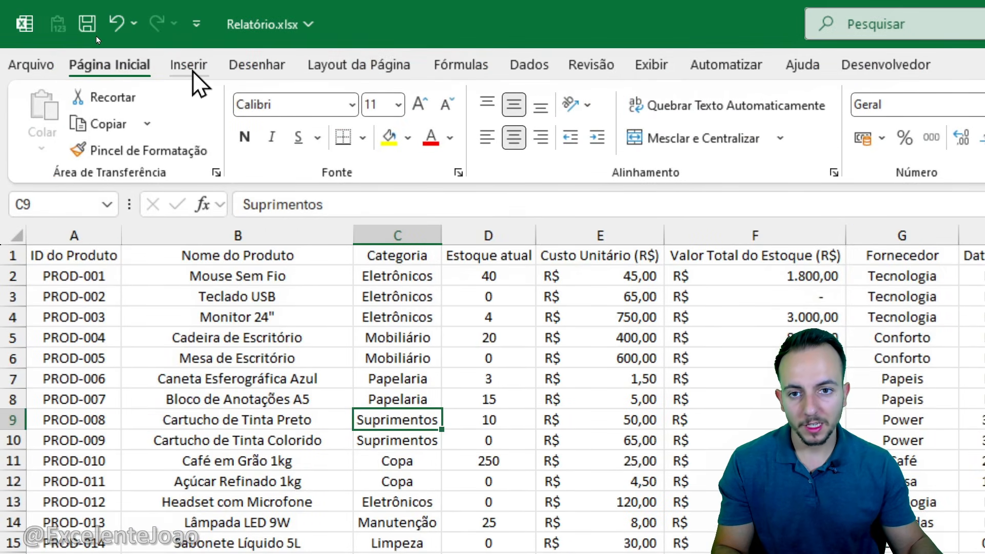
pyautogui.click(189, 65)
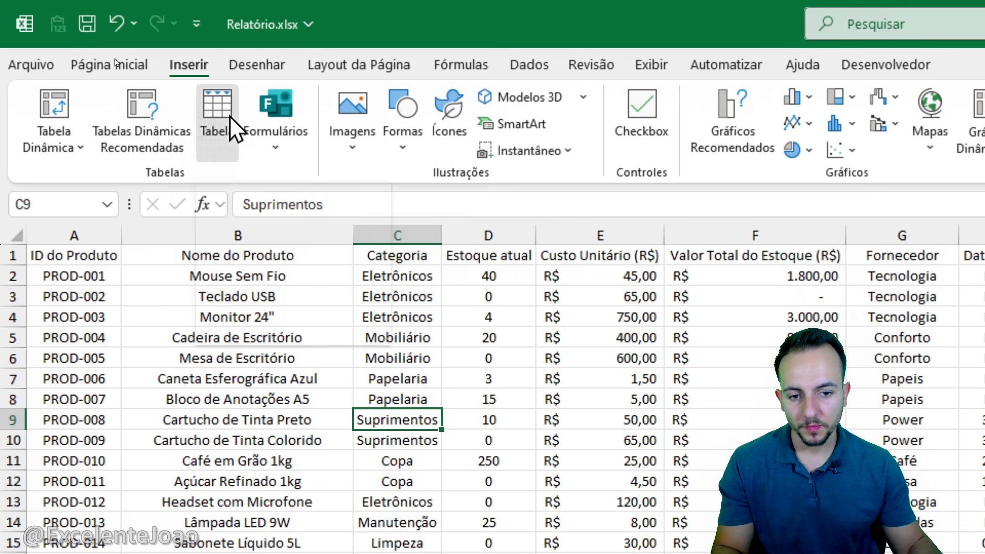
pyautogui.click(219, 113)
pyautogui.doubleClick(251, 226)
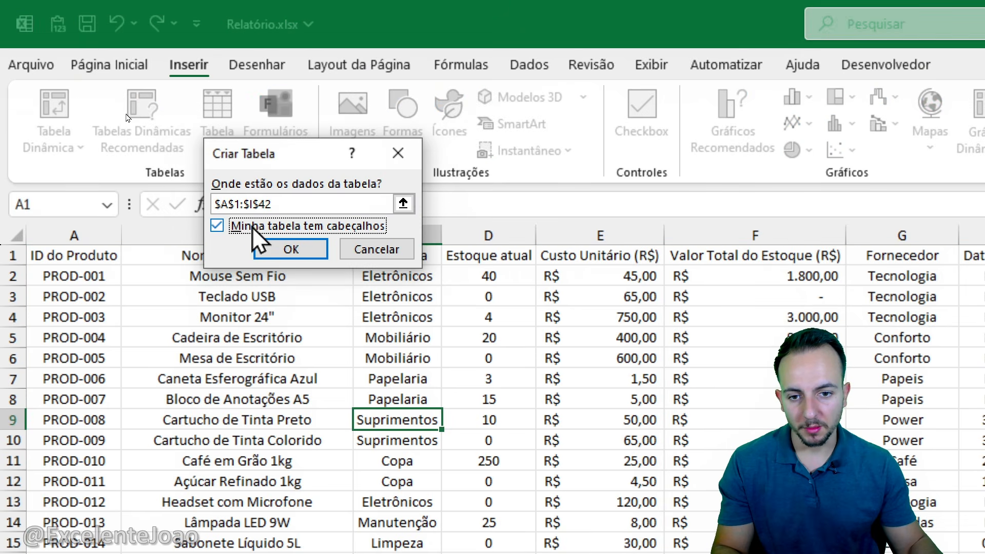
pyautogui.click(310, 251)
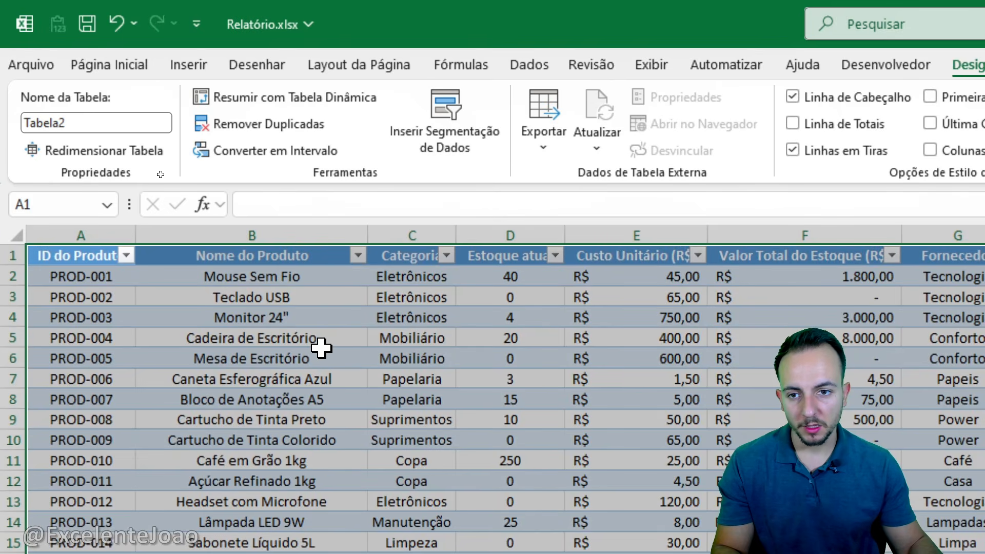
# Apply the gold table style with banded rows to the Estoque table and return to its ID do Produto header cell
pyautogui.hotkey('ctrl', 'q')
pyautogui.press('Escape')
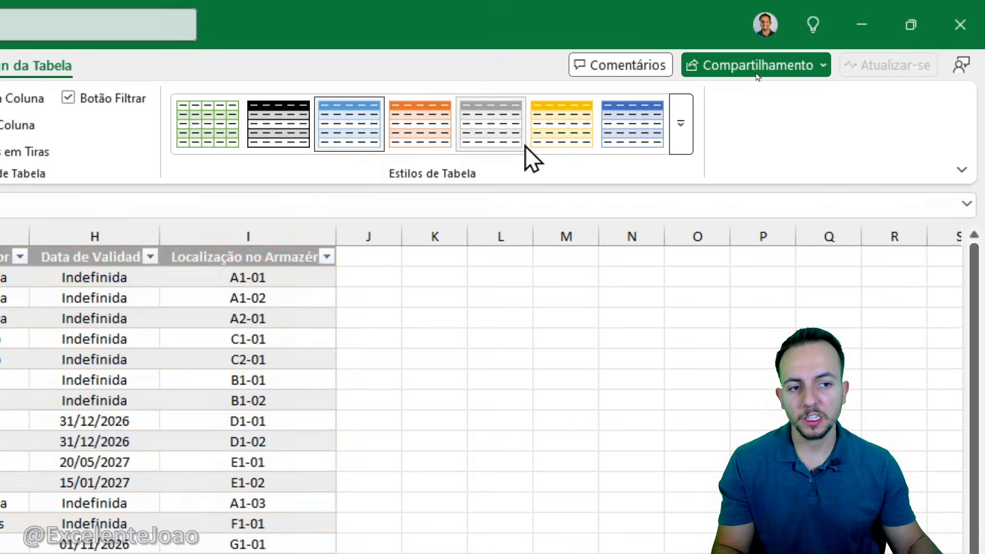
pyautogui.click(563, 146)
pyautogui.click(143, 380)
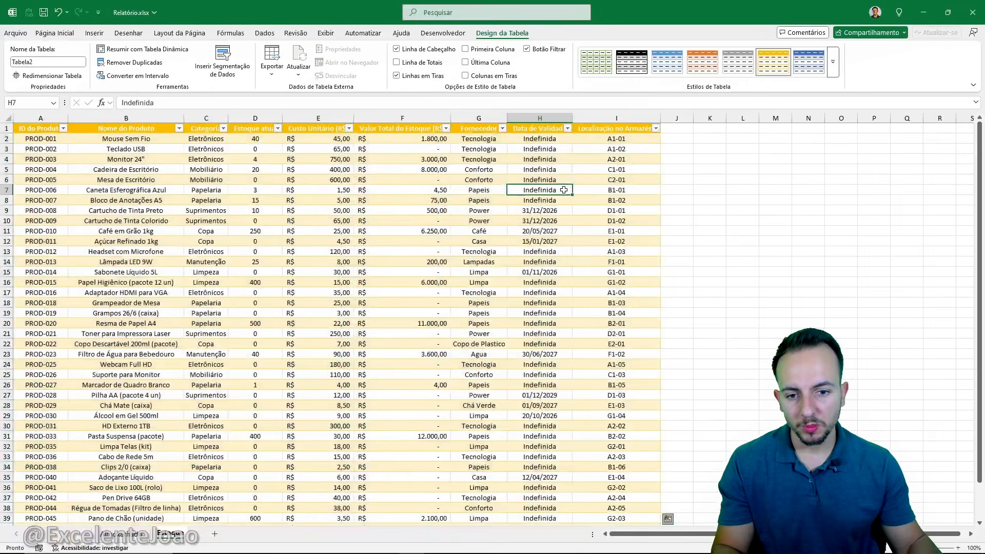
pyautogui.click(50, 128)
# Add a new worksheet after the Estoque sheet and rename it DASHBOARD
pyautogui.click(132, 534)
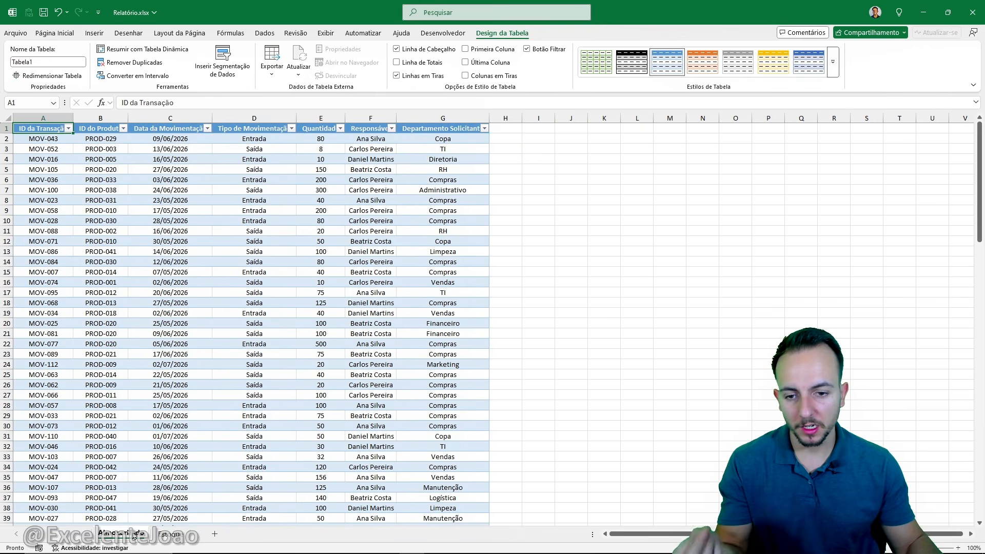
pyautogui.click(169, 534)
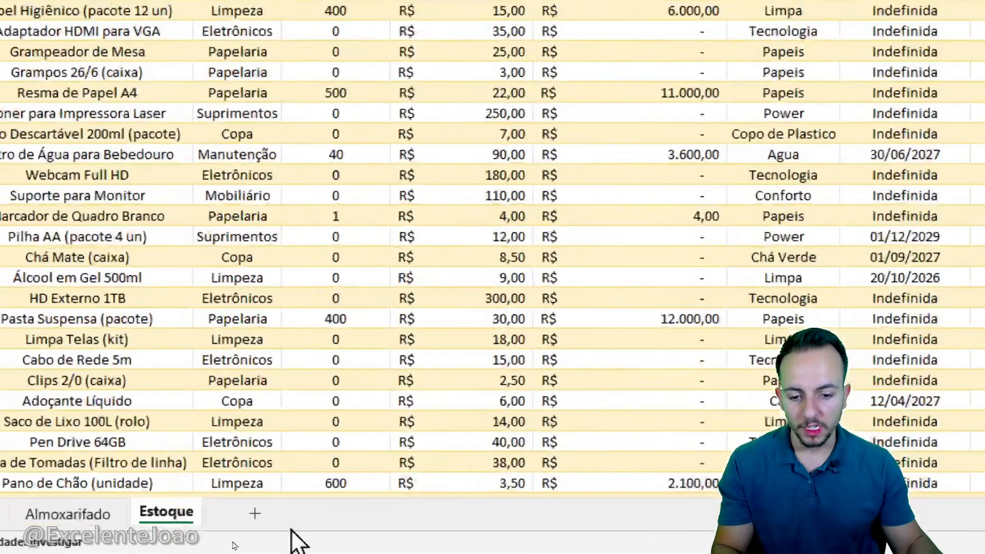
pyautogui.click(256, 513)
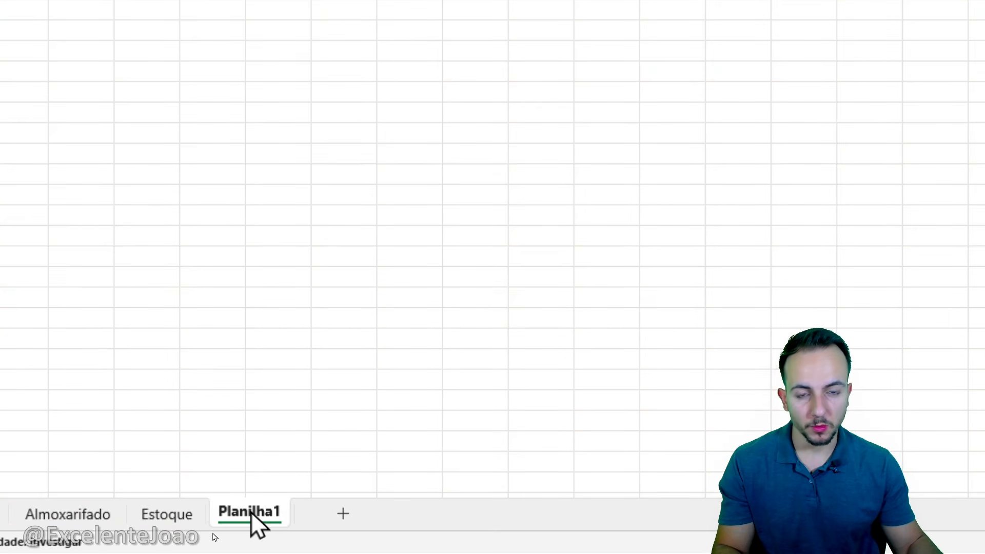
pyautogui.rightClick(251, 512)
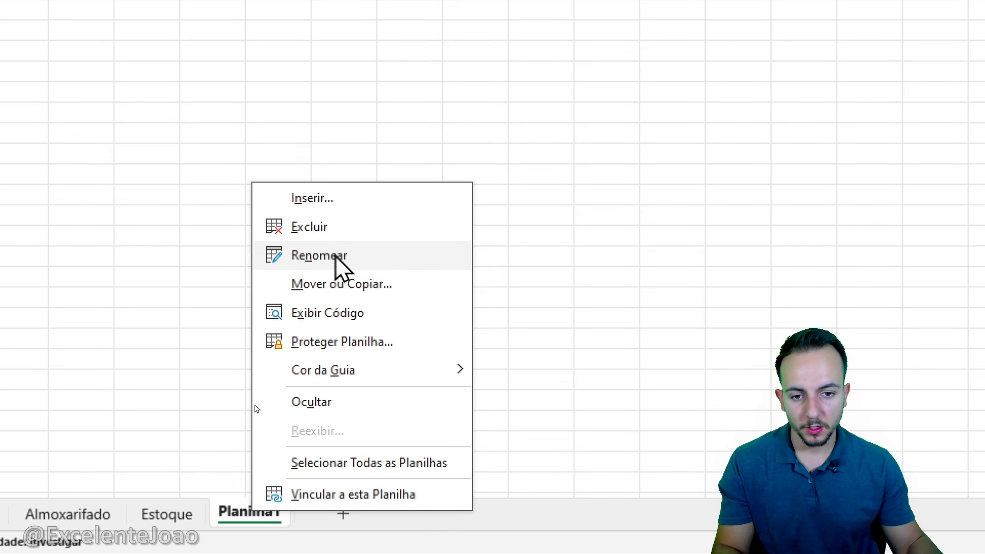
pyautogui.click(335, 255)
pyautogui.write('DASHBOARD')
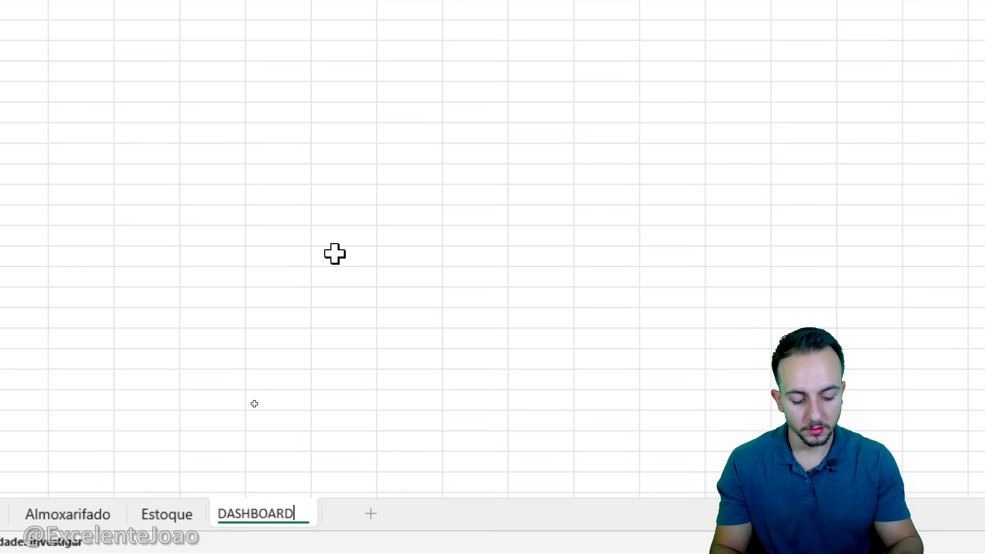
pyautogui.press('Return')
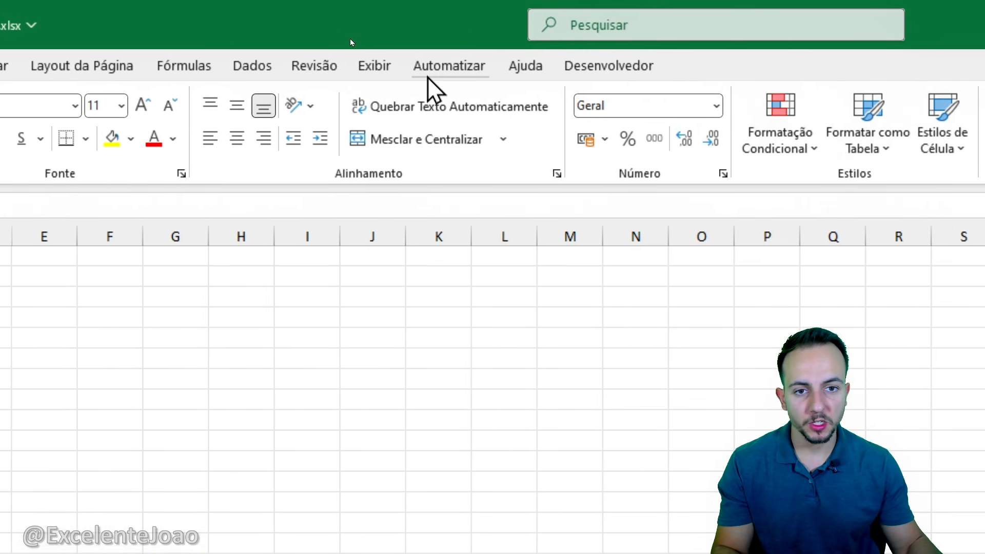
# Hide the gridlines on the DASHBOARD sheet
pyautogui.click(377, 70)
pyautogui.moveTo(485, 105)
pyautogui.mouseDown()
pyautogui.moveTo(429, 106)
pyautogui.moveTo(517, 117)
pyautogui.moveTo(455, 117)
pyautogui.mouseUp()
pyautogui.moveTo(486, 129); pyautogui.dragTo(446, 139)
pyautogui.click(445, 126)
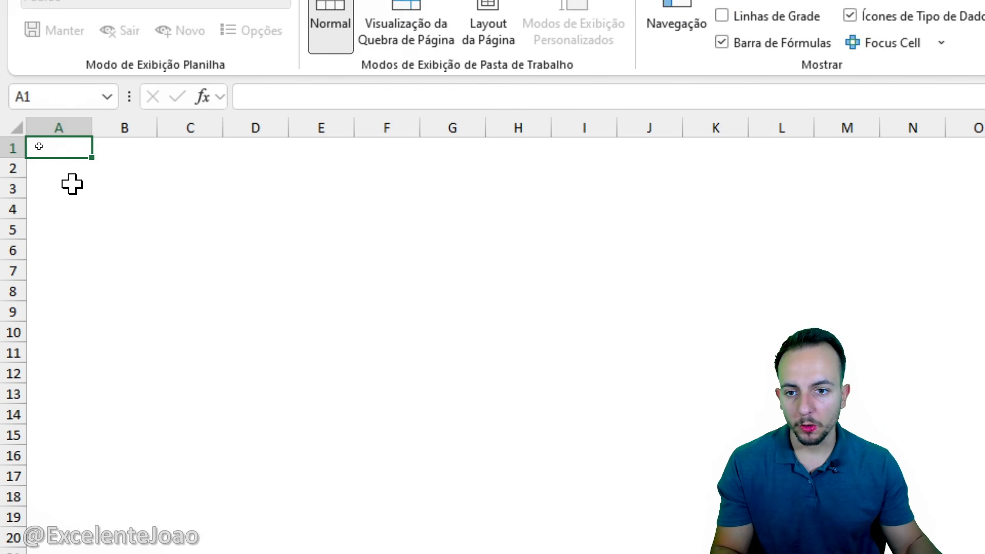
pyautogui.hotkey('ctrl', '2')
pyautogui.moveTo(50, 100)
pyautogui.mouseDown()
pyautogui.moveTo(35, 108)
pyautogui.moveTo(86, 157)
pyautogui.mouseUp()
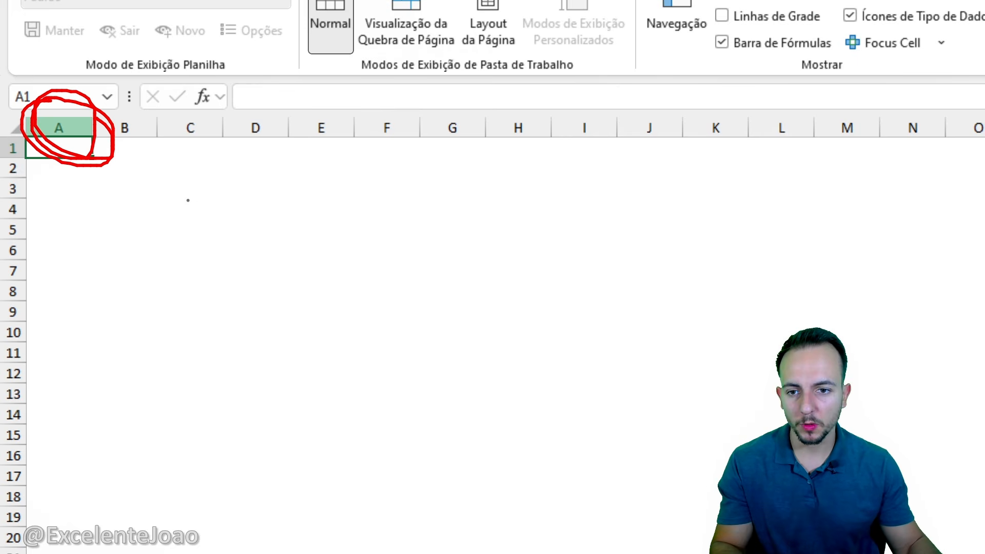
pyautogui.press('e')
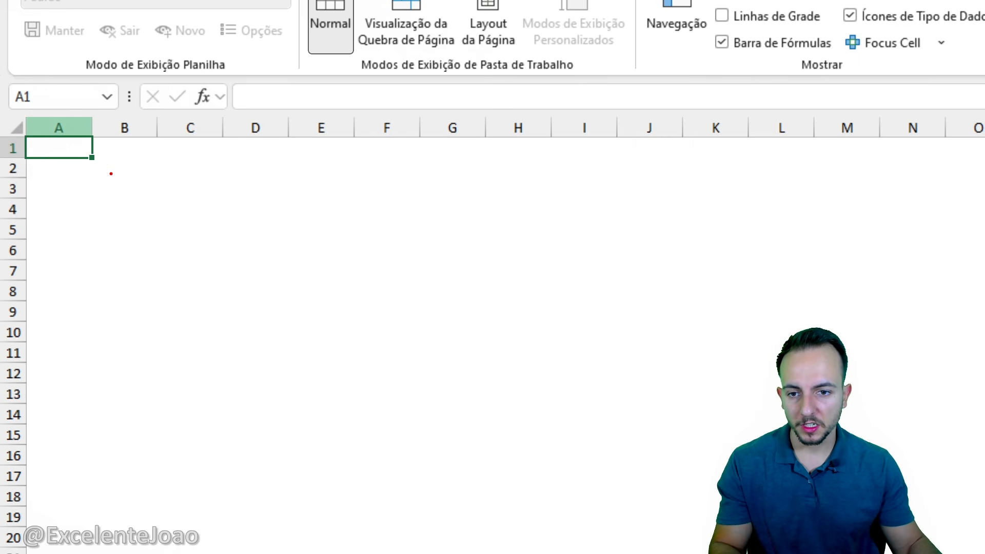
pyautogui.moveTo(19, 148); pyautogui.dragTo(929, 218)
pyautogui.press('e')
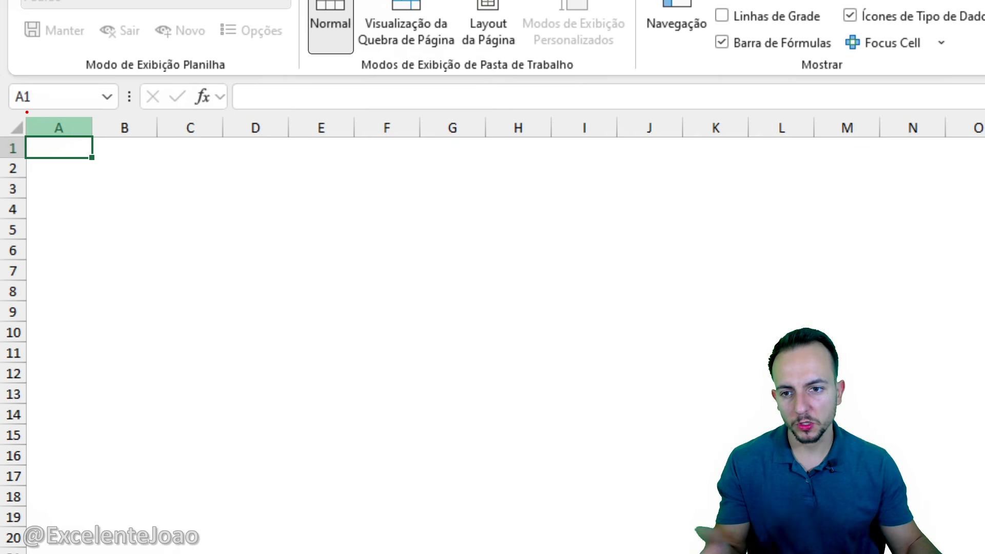
pyautogui.moveTo(20, 109)
pyautogui.mouseDown()
pyautogui.moveTo(126, 189)
pyautogui.moveTo(186, 492)
pyautogui.moveTo(209, 545)
pyautogui.moveTo(225, 552)
pyautogui.mouseUp()
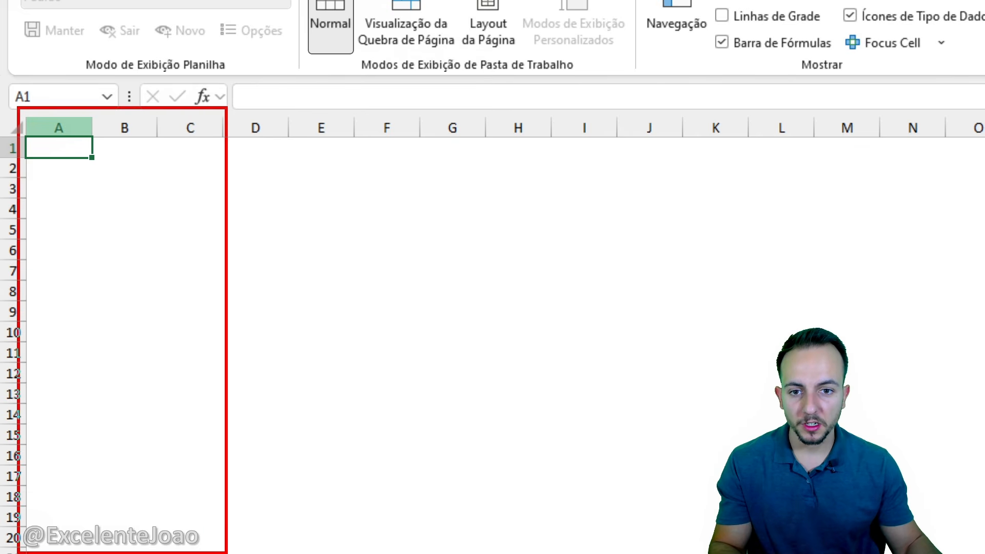
pyautogui.moveTo(235, 398); pyautogui.dragTo(326, 328)
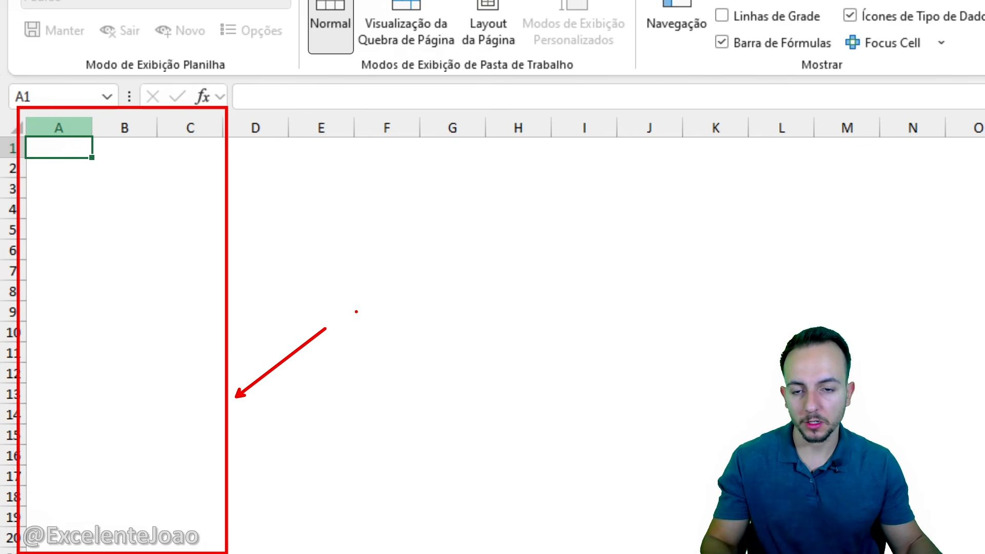
pyautogui.press('Escape')
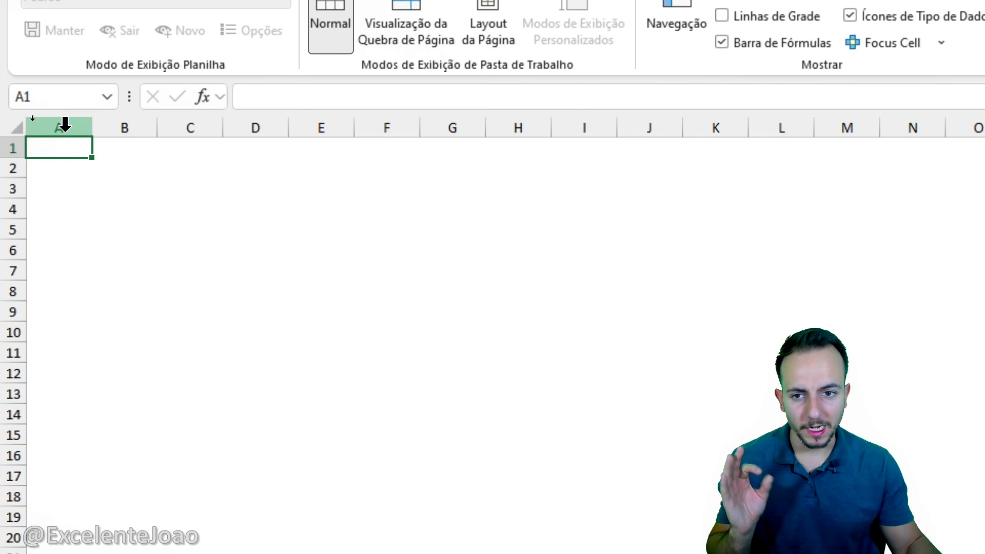
# Fill columns A to C of the DASHBOARD sheet with the standard dark red color
pyautogui.moveTo(64, 125); pyautogui.dragTo(182, 138)
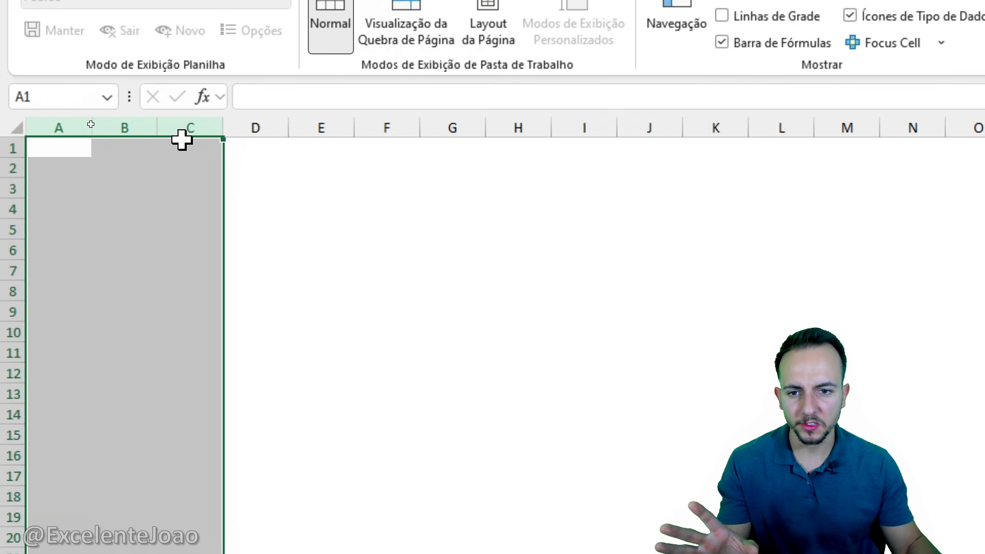
pyautogui.click(124, 69)
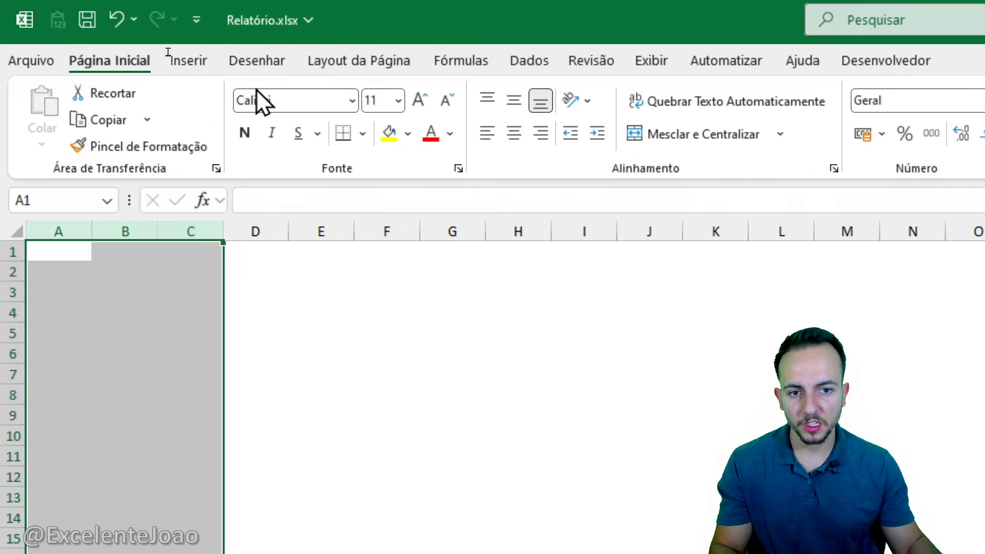
pyautogui.click(409, 133)
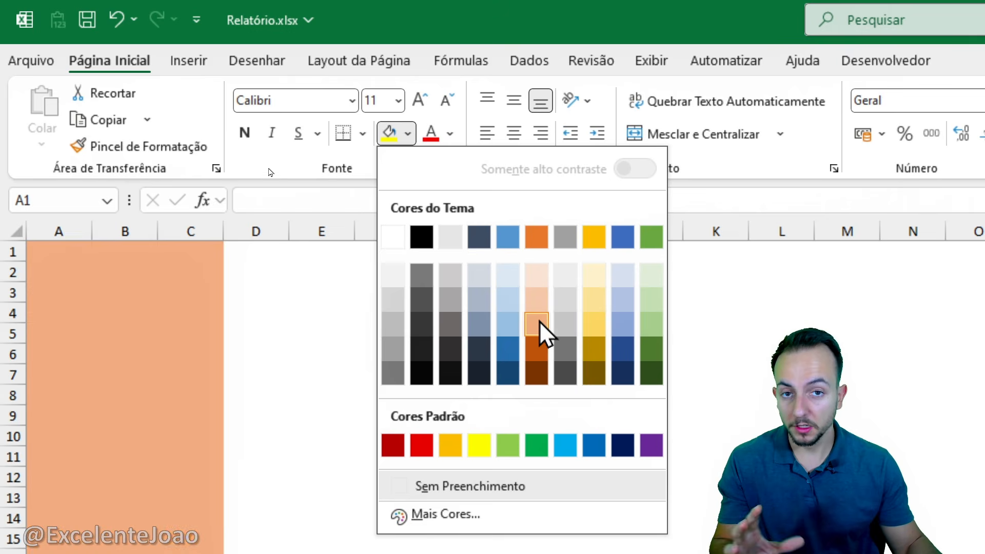
pyautogui.click(394, 444)
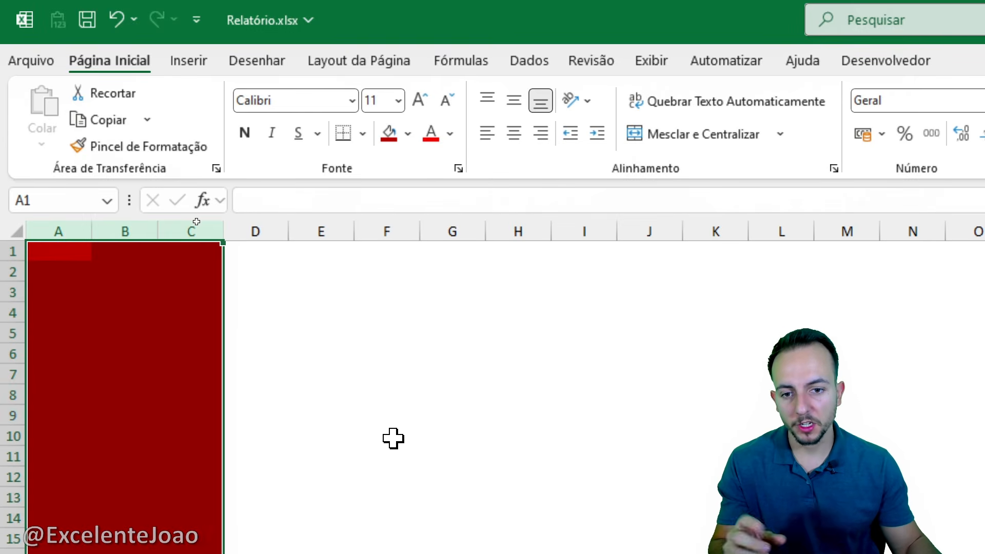
pyautogui.click(268, 250)
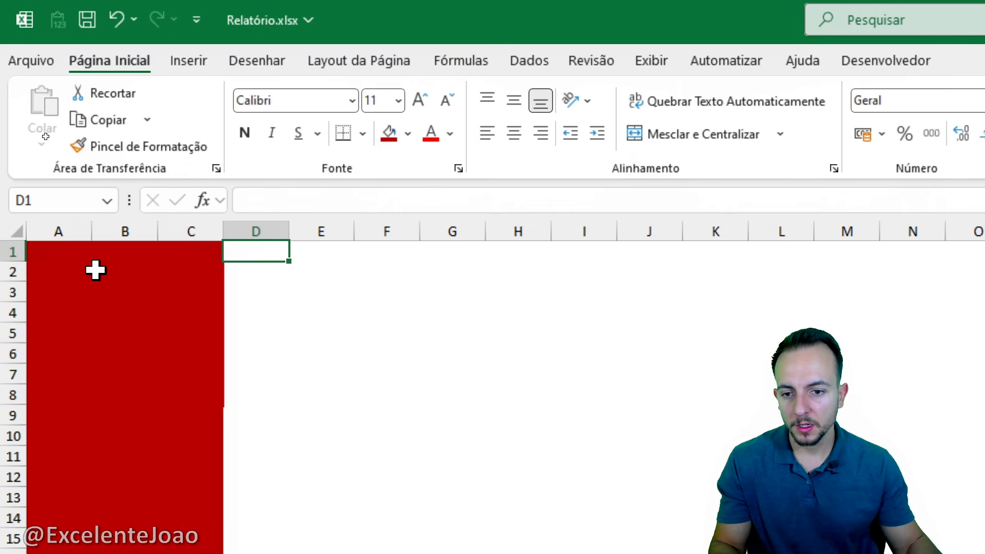
# With cell A2 selected, view the sources available for placing an image over cells, without inserting one
pyautogui.click(74, 271)
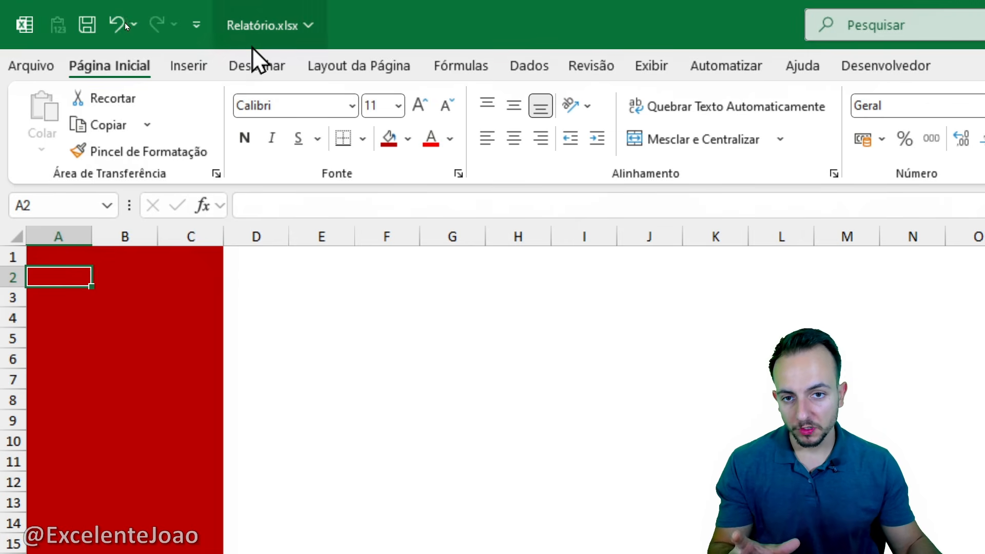
pyautogui.click(195, 67)
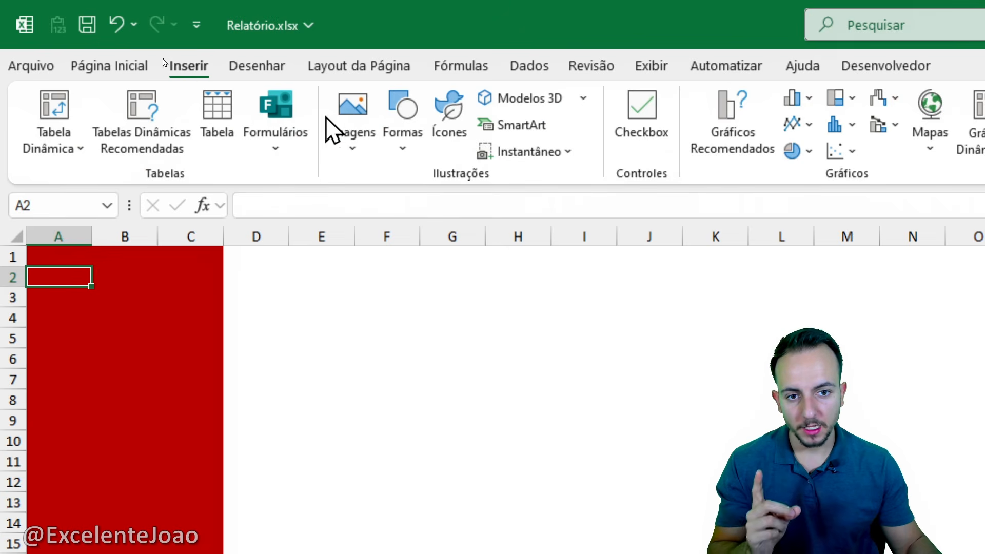
pyautogui.click(352, 120)
pyautogui.moveTo(451, 215)
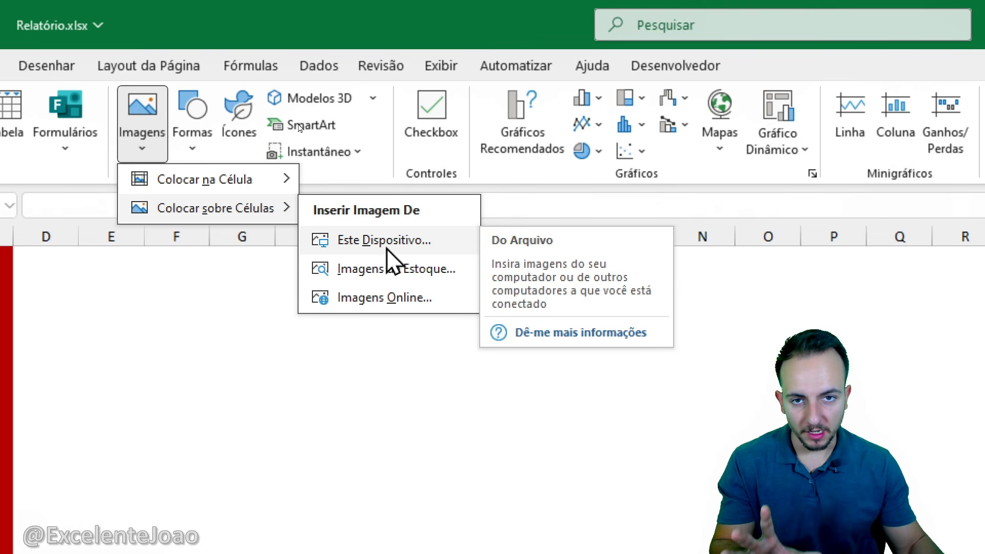
# Insert the solid meeting-table icon from the stock icons and place it over columns A and B, rows 1 to 5
pyautogui.click(248, 125)
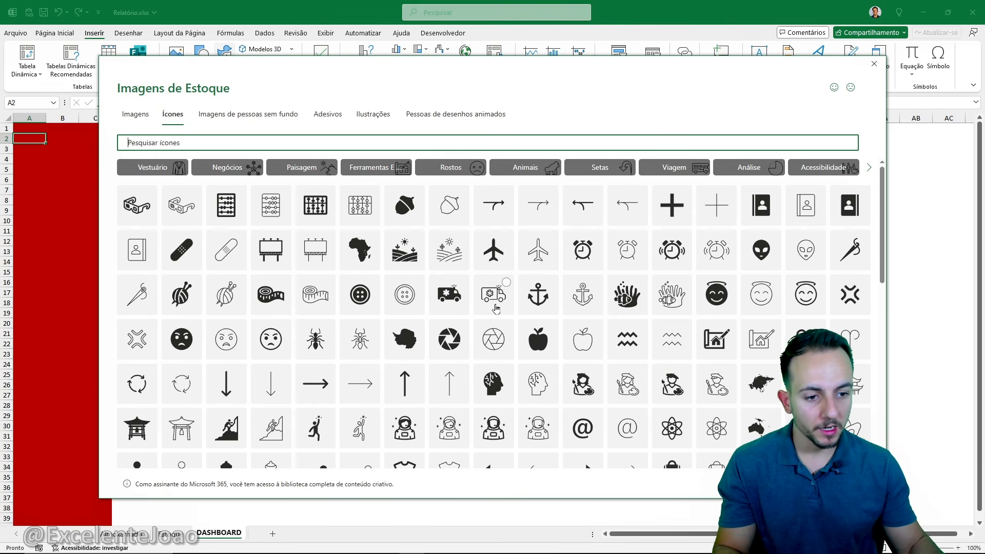
pyautogui.scroll(-4, 496, 308)
pyautogui.scroll(-5, 473, 330)
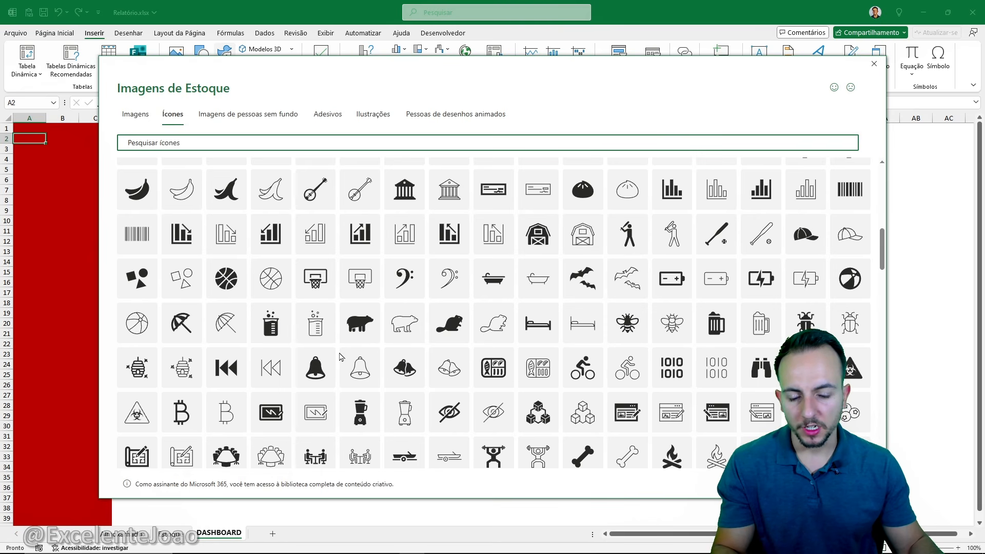
pyautogui.scroll(-4, 339, 356)
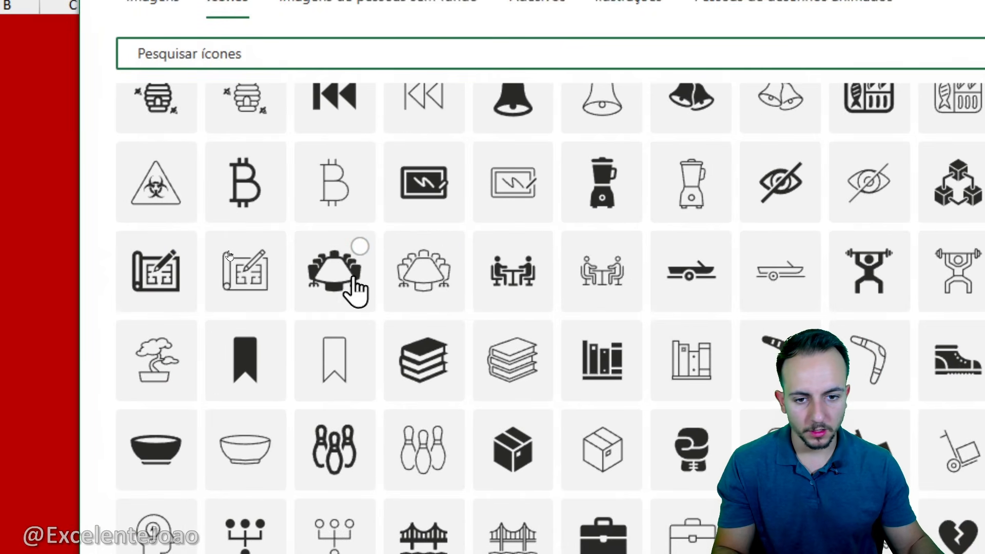
pyautogui.click(343, 283)
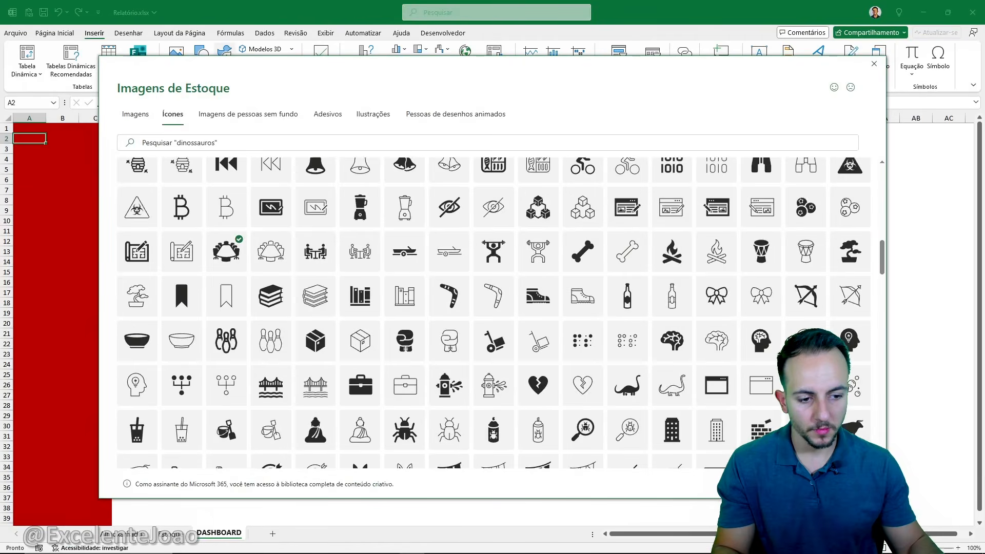
pyautogui.click(786, 484)
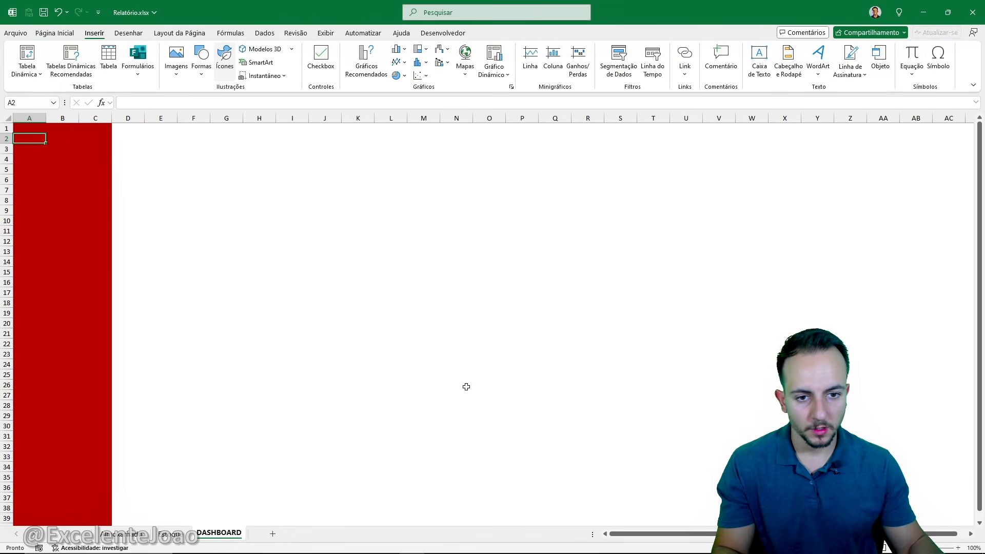
pyautogui.moveTo(55, 163)
pyautogui.mouseDown()
pyautogui.moveTo(59, 174)
pyautogui.moveTo(62, 157)
pyautogui.mouseUp()
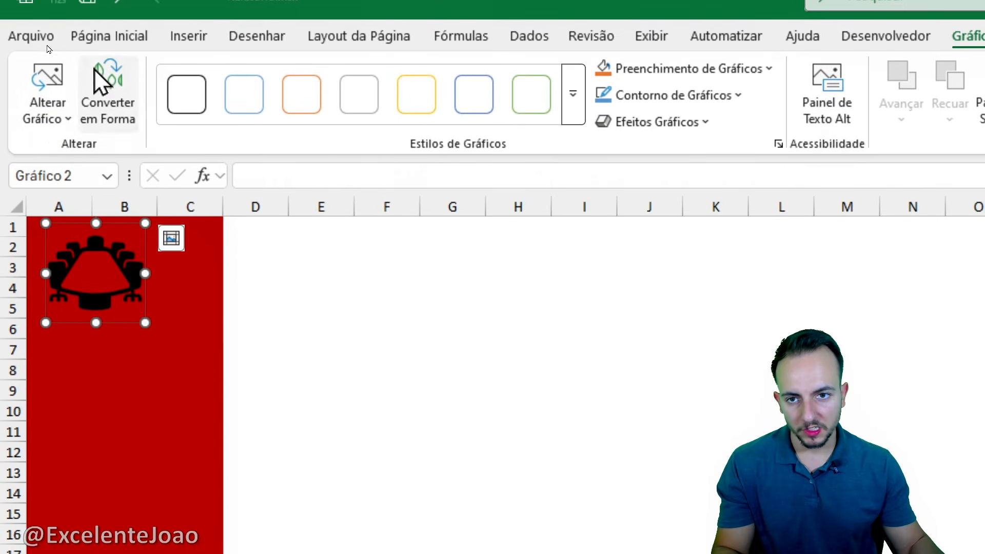
# Recolor the meeting-table icon with a white fill
pyautogui.click(54, 34)
pyautogui.click(408, 137)
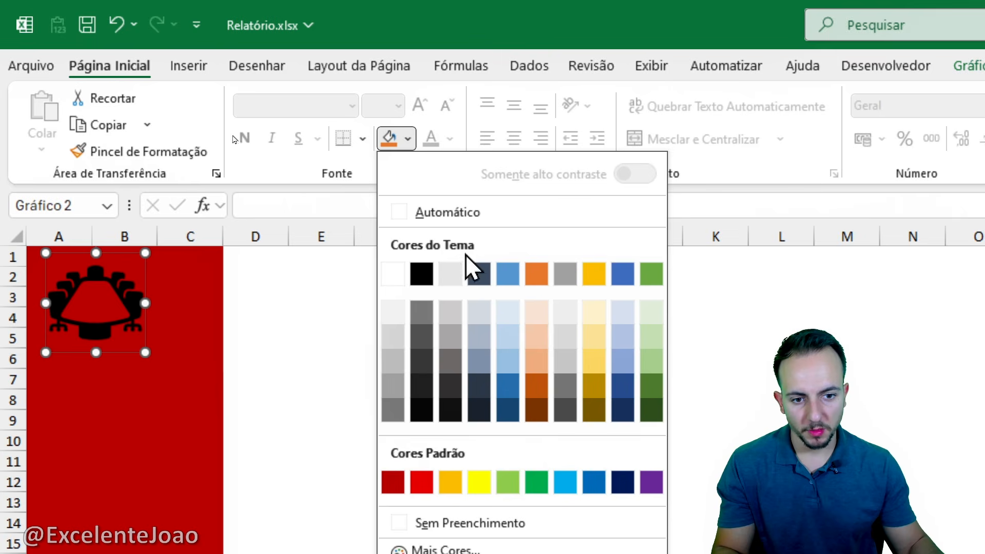
pyautogui.click(391, 275)
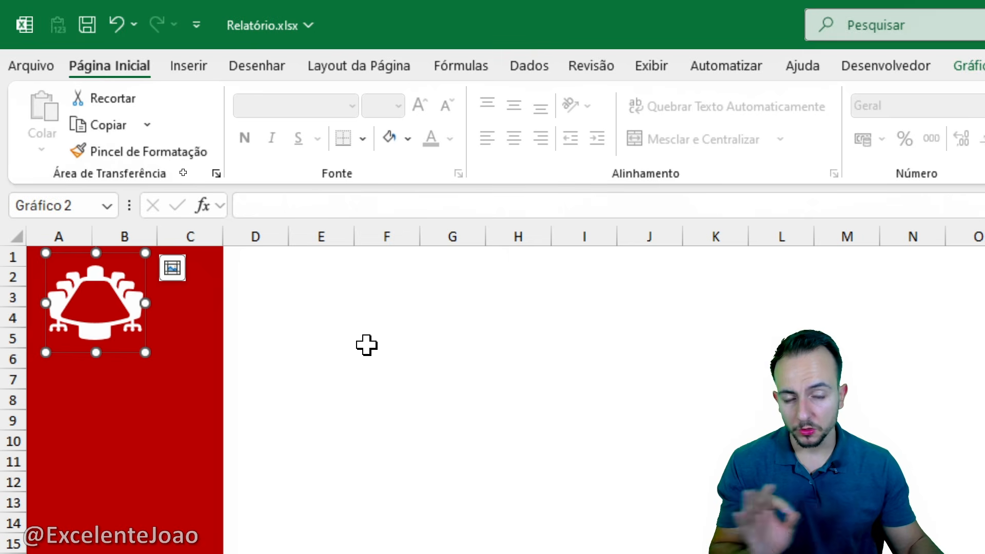
# Move the meeting-table icon to the right so it sits centered across columns A to C at the top of the red panel
pyautogui.moveTo(119, 315); pyautogui.dragTo(143, 316)
pyautogui.press('Right')
pyautogui.press('Right')
pyautogui.press('Right')
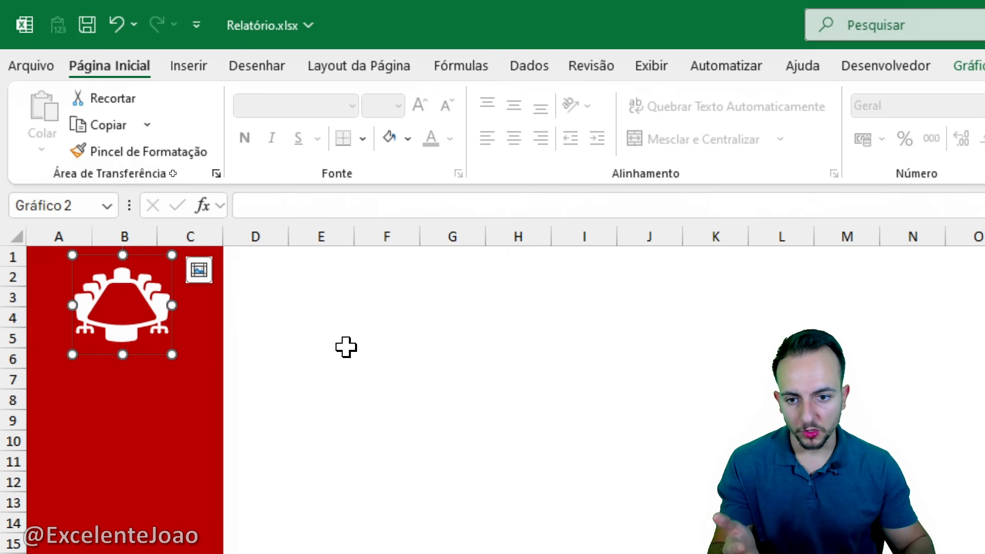
pyautogui.press('Up')
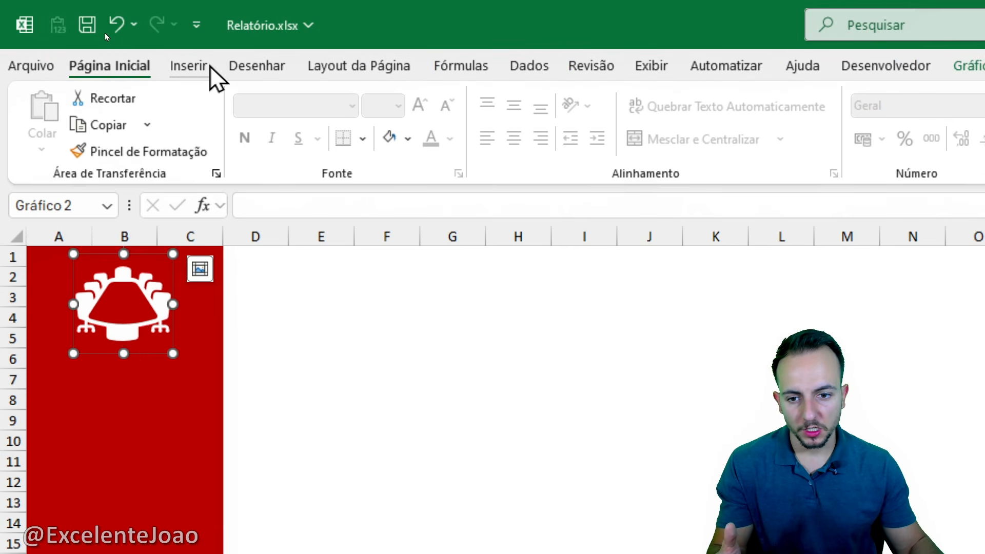
# Draw a rectangle below the icon, spanning columns A to C over rows 7 and 8
pyautogui.click(210, 67)
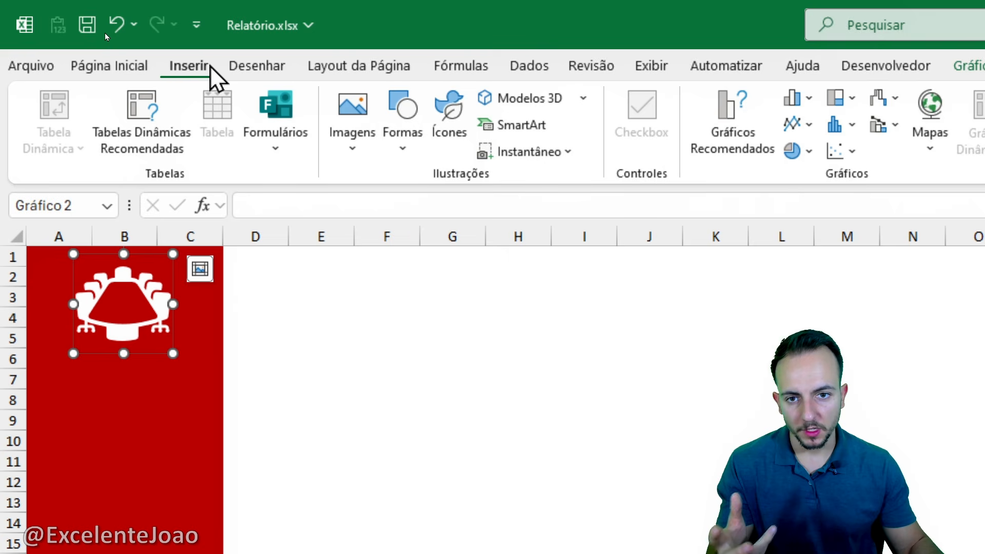
pyautogui.click(403, 128)
pyautogui.click(397, 356)
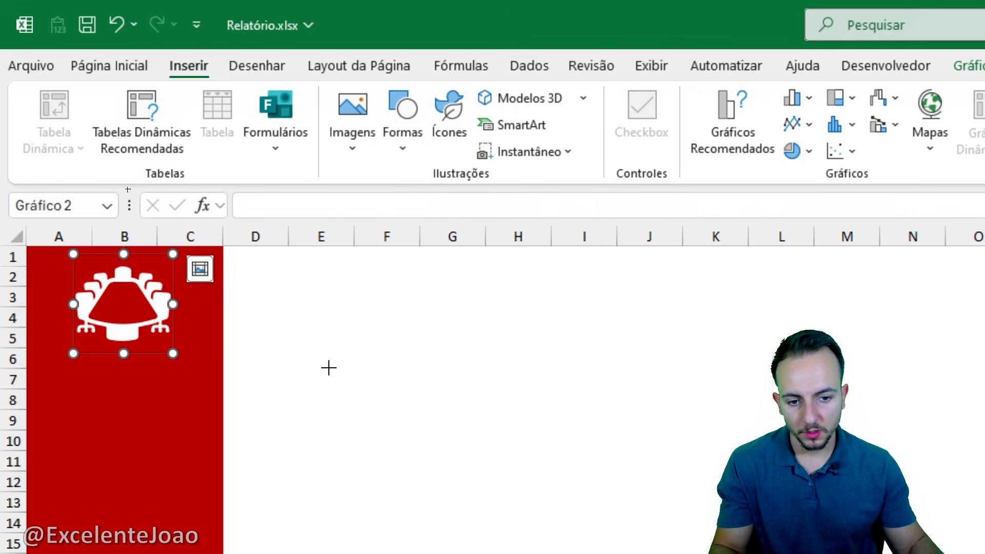
pyautogui.moveTo(29, 211); pyautogui.dragTo(221, 257)
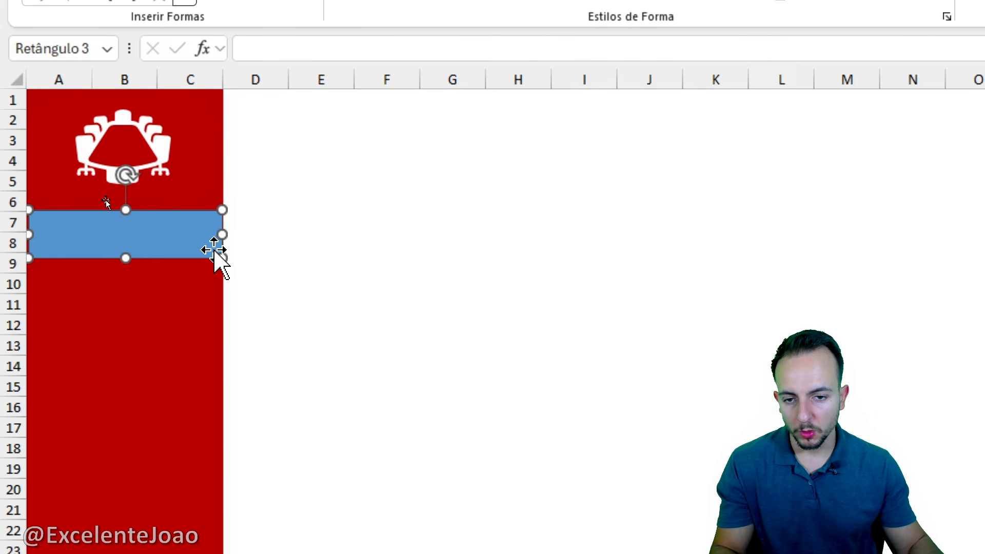
pyautogui.press('Escape')
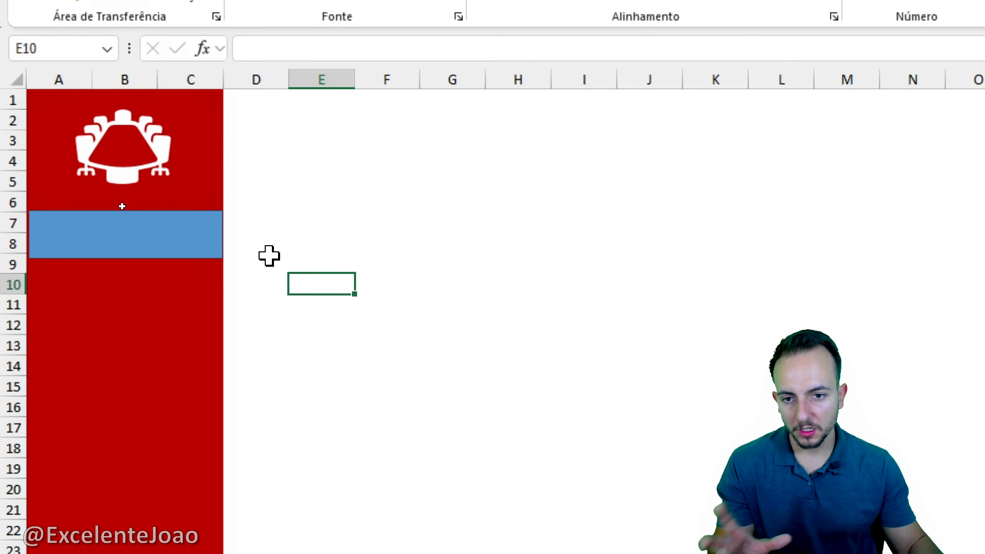
# Nudge the rectangle up to rows 6 and 7, directly below the icon, and shift the icon slightly right
pyautogui.click(142, 241)
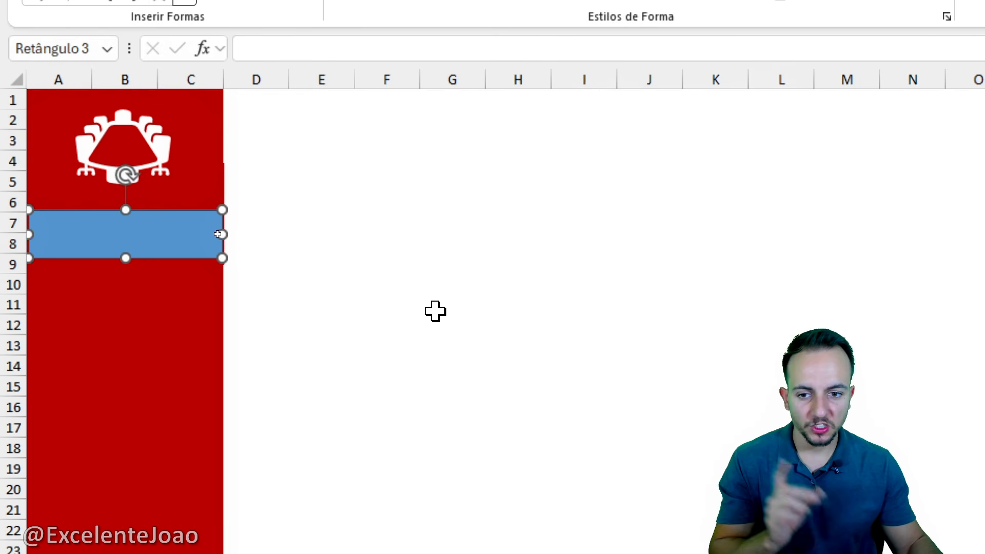
pyautogui.press('Up')
pyautogui.press('Up')
pyautogui.press('Up')
pyautogui.press('Up')
pyautogui.press('Up')
pyautogui.press('Up')
pyautogui.press('Up')
pyautogui.press('Up')
pyautogui.press('Up')
pyautogui.press('Up')
pyautogui.press('Up')
pyautogui.press('Up')
pyautogui.press('Up')
pyautogui.press('Up')
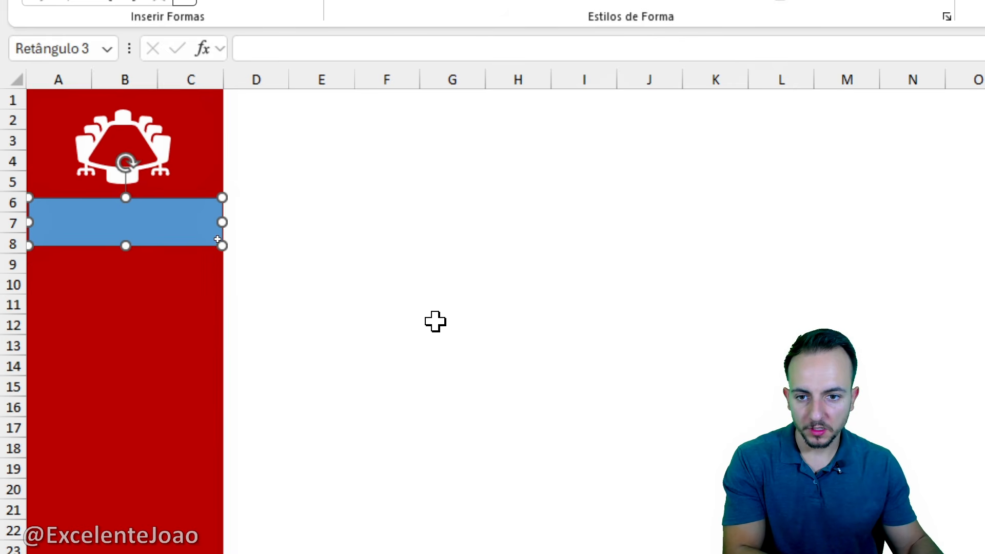
pyautogui.click(139, 169)
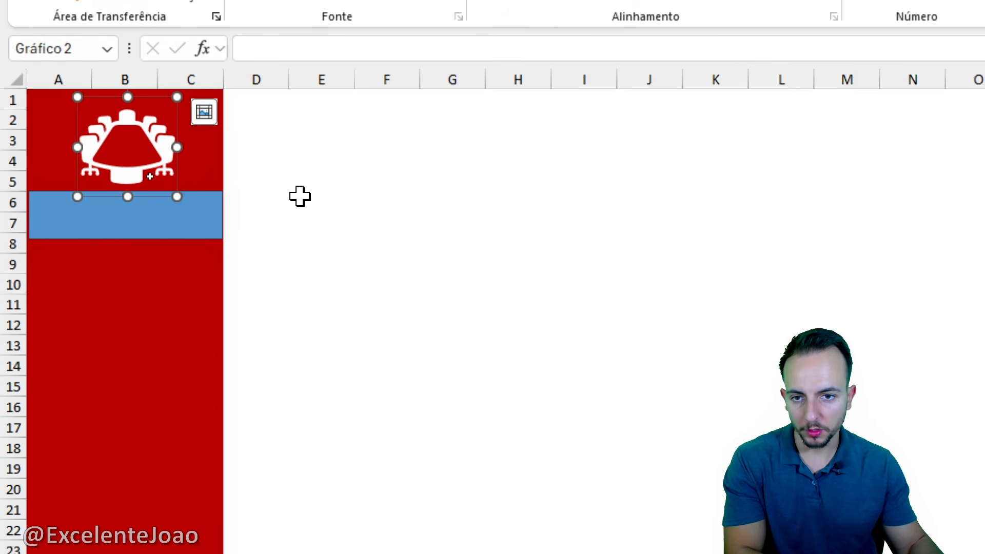
pyautogui.click(162, 234)
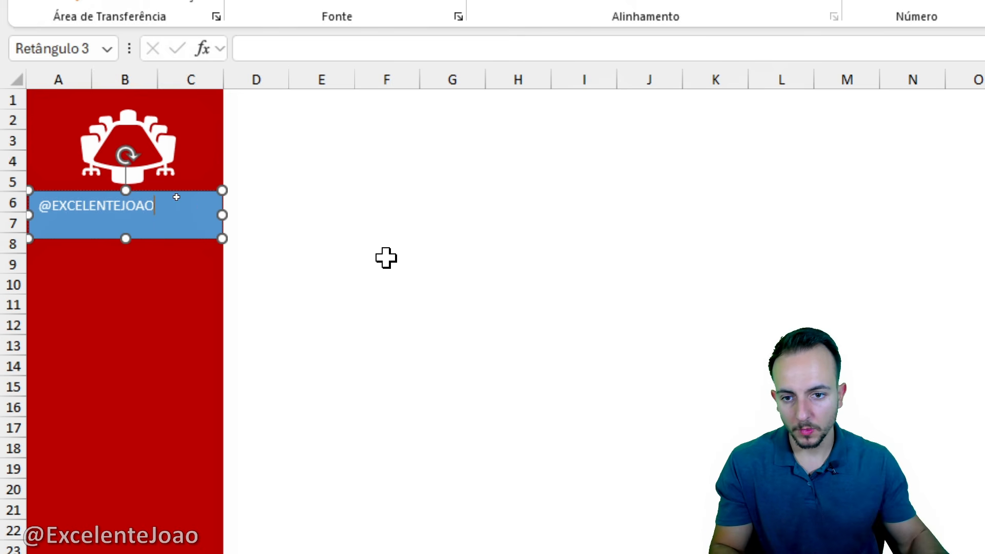
pyautogui.moveTo(150, 204); pyautogui.dragTo(17, 203)
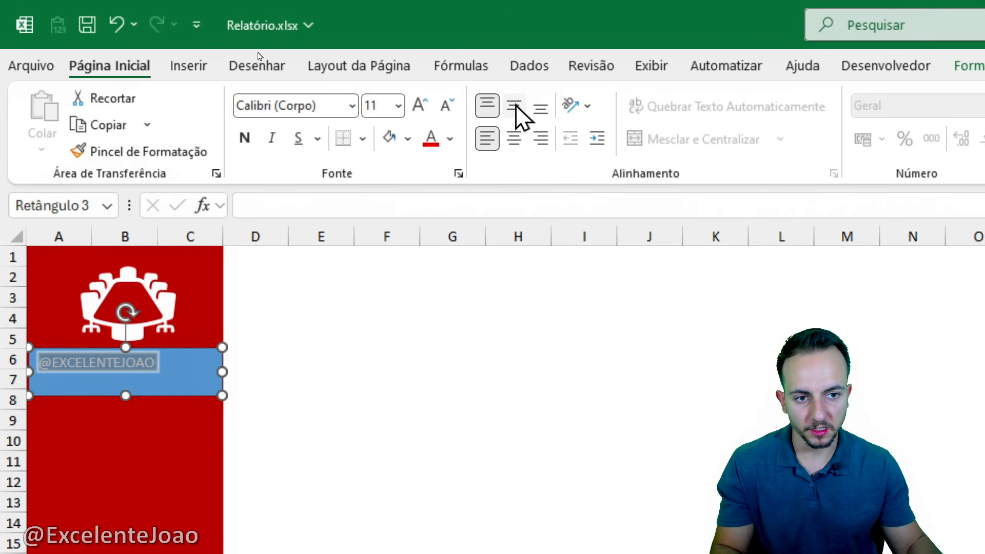
pyautogui.click(515, 107)
pyautogui.click(513, 138)
pyautogui.click(415, 108)
pyautogui.click(415, 107)
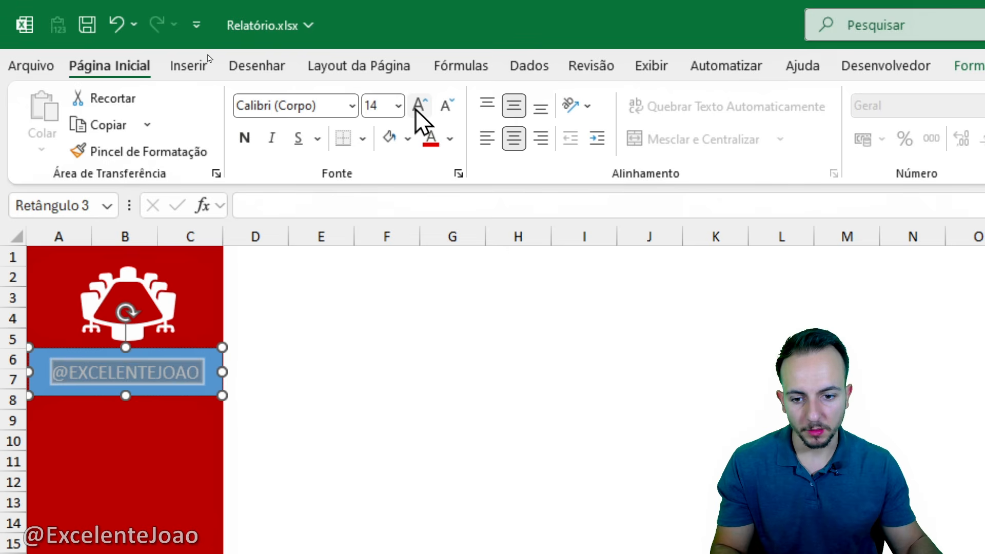
pyautogui.click(415, 108)
pyautogui.click(245, 138)
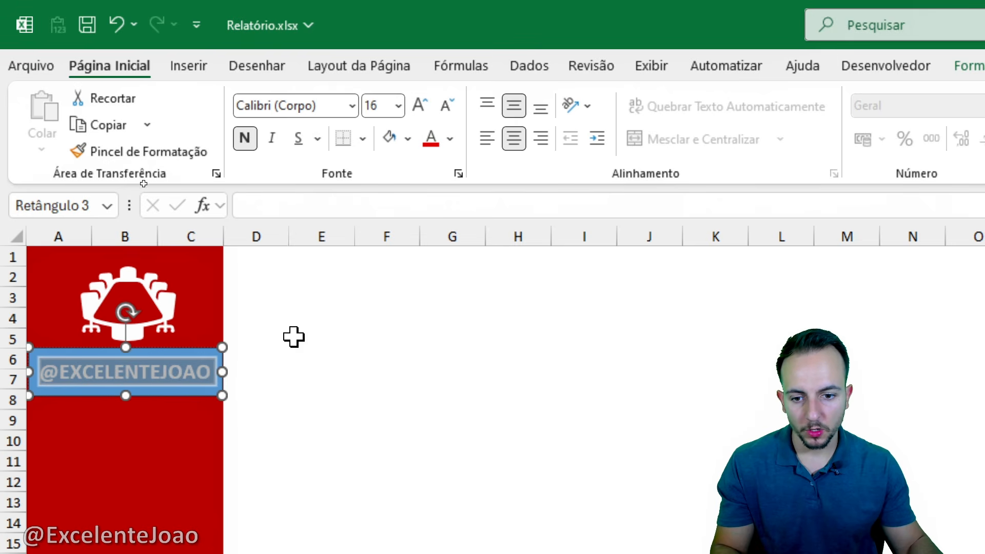
pyautogui.click(313, 421)
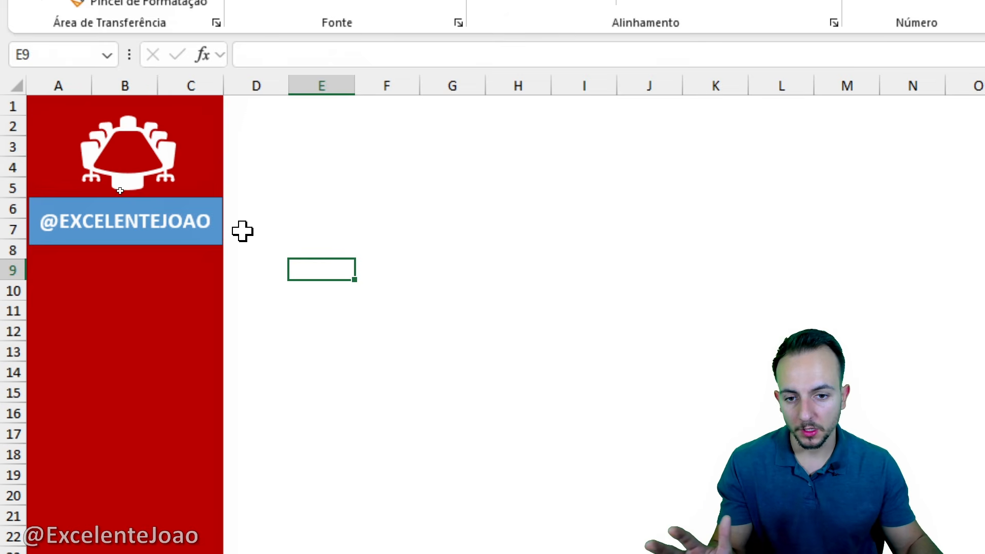
pyautogui.click(211, 240)
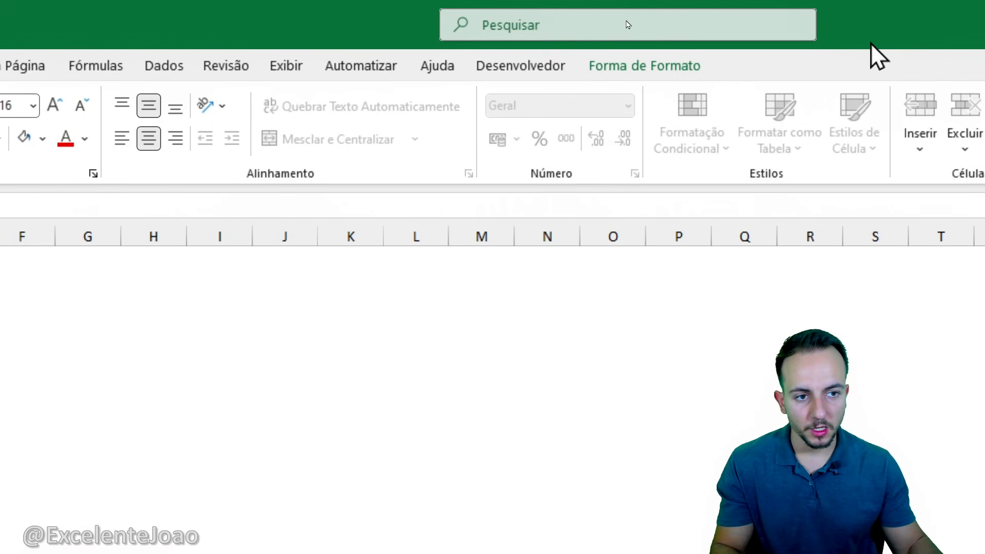
pyautogui.click(611, 82)
pyautogui.click(436, 135)
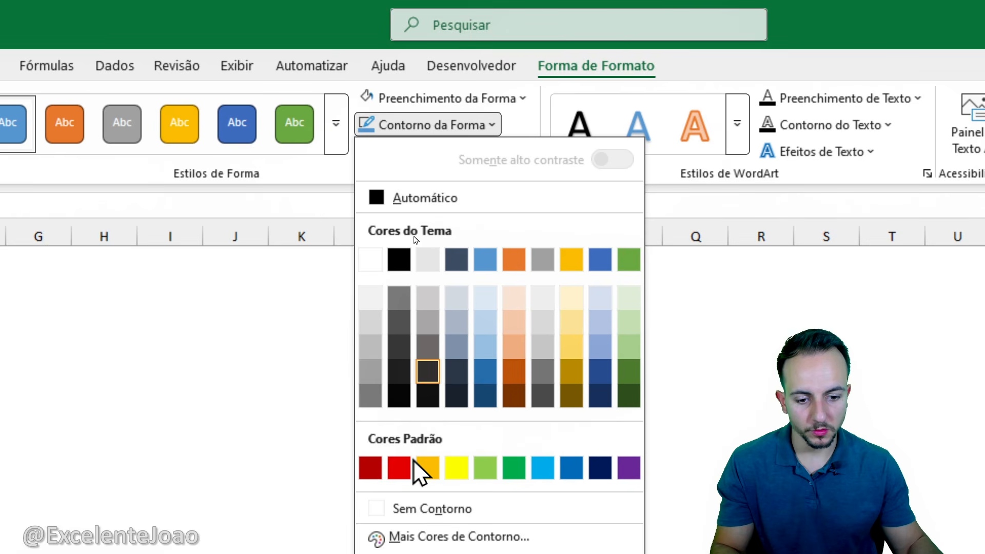
pyautogui.click(414, 505)
pyautogui.click(442, 69)
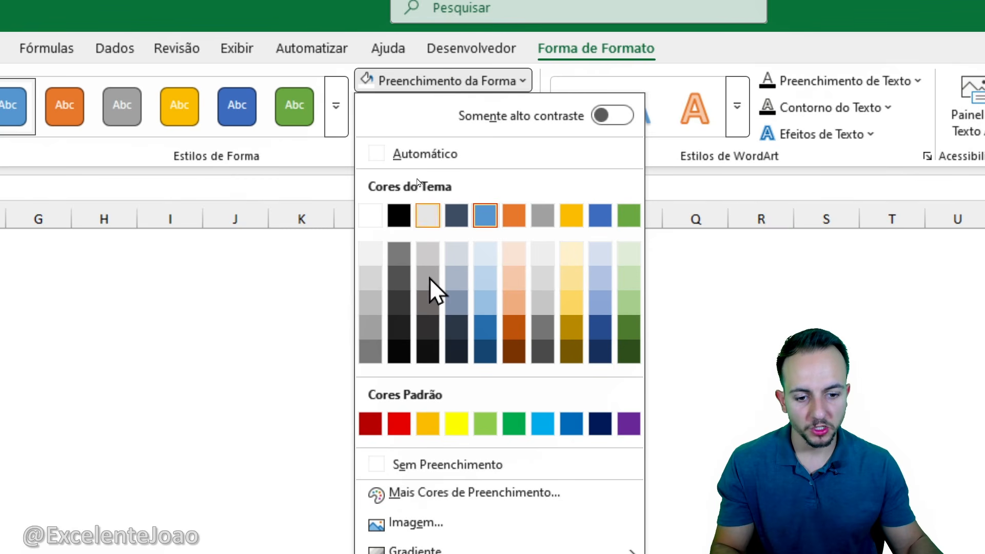
pyautogui.click(413, 463)
pyautogui.click(24, 378)
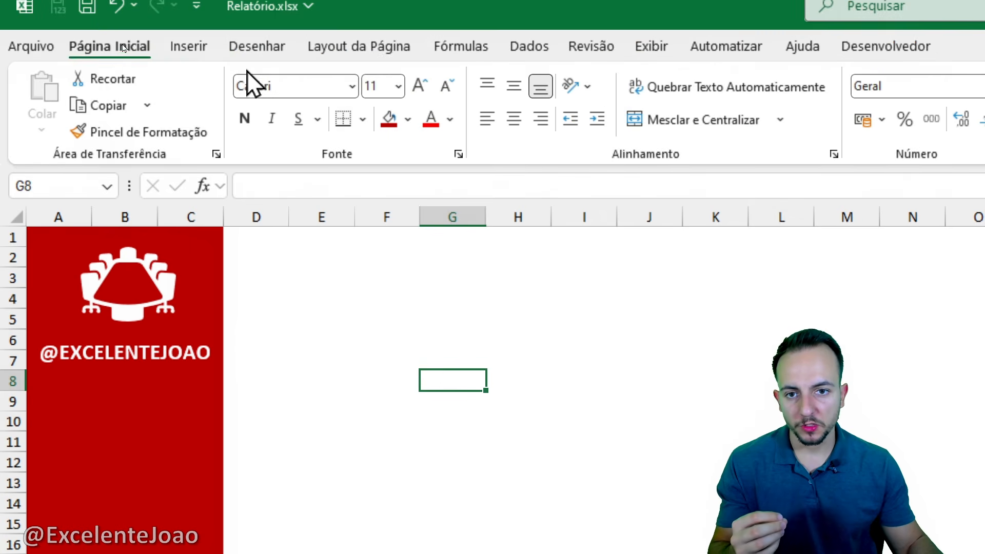
# Draw a rectangle in the red panel, spanning columns A to C over rows 12 to 14
pyautogui.click(198, 70)
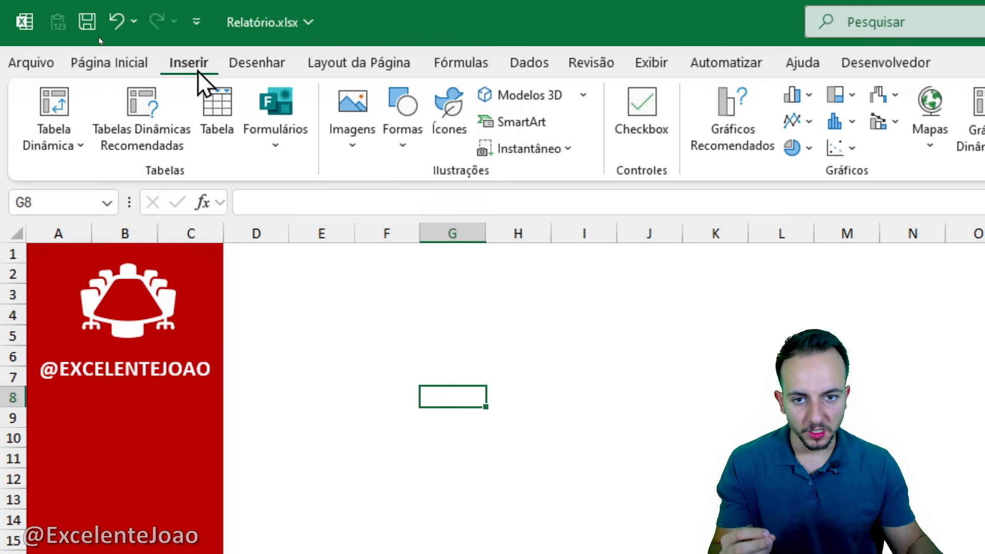
pyautogui.click(387, 113)
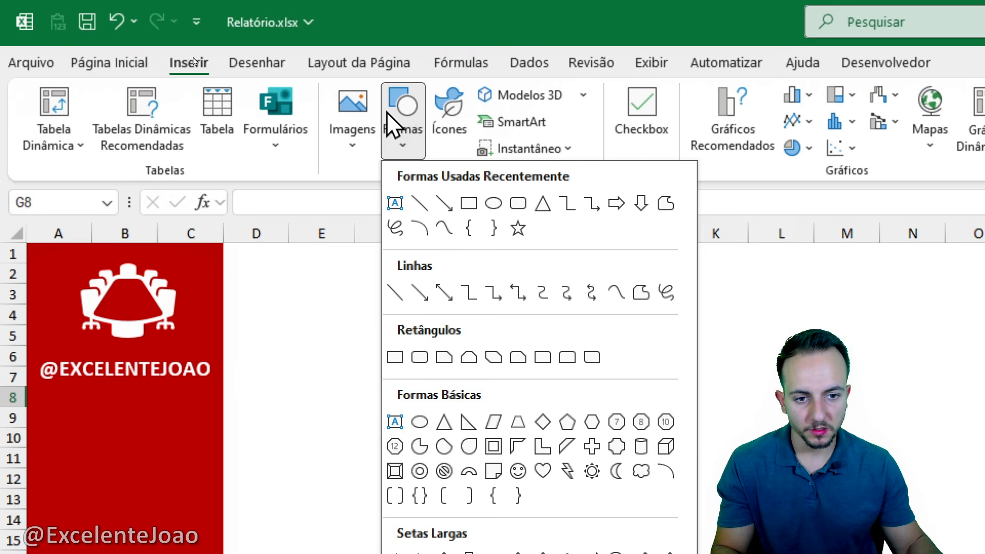
pyautogui.click(395, 358)
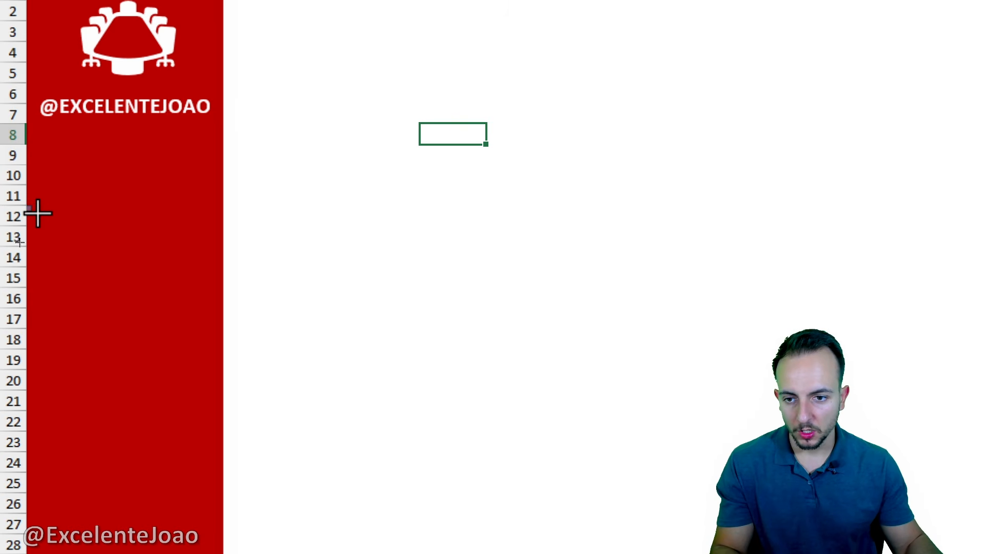
pyautogui.moveTo(34, 205); pyautogui.dragTo(208, 286)
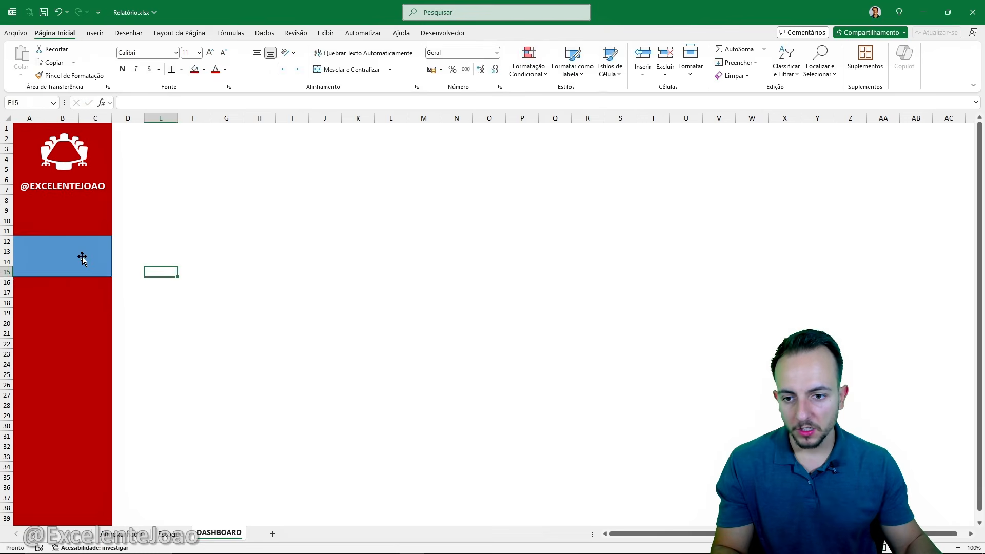
pyautogui.click(162, 249)
pyautogui.moveTo(125, 288)
pyautogui.mouseDown()
pyautogui.moveTo(126, 268)
pyautogui.moveTo(364, 195)
pyautogui.mouseUp()
pyautogui.click(343, 253)
pyautogui.moveTo(243, 276); pyautogui.dragTo(398, 338)
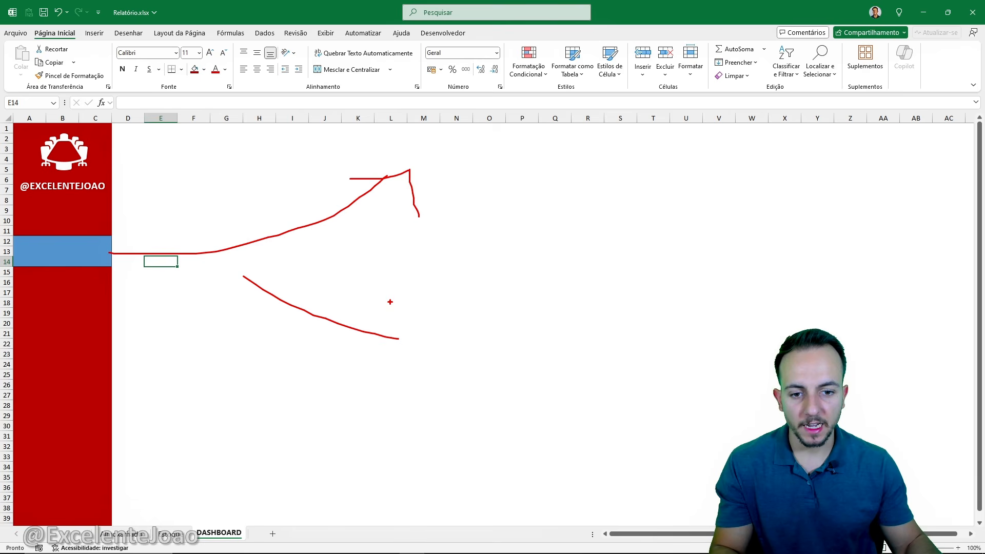
pyautogui.moveTo(390, 305); pyautogui.dragTo(384, 347)
pyautogui.moveTo(224, 297); pyautogui.dragTo(345, 397)
pyautogui.moveTo(330, 366)
pyautogui.mouseDown()
pyautogui.moveTo(343, 381)
pyautogui.moveTo(283, 405)
pyautogui.mouseUp()
pyautogui.press('Escape')
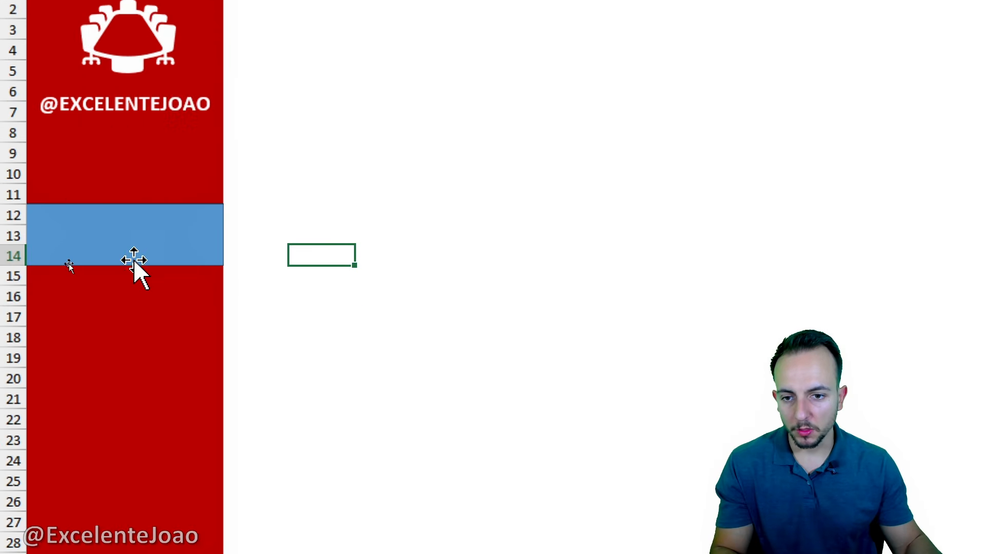
# Duplicate the blue rectangle and place the copy across columns A to C over rows 16 to 18
pyautogui.click(40, 265)
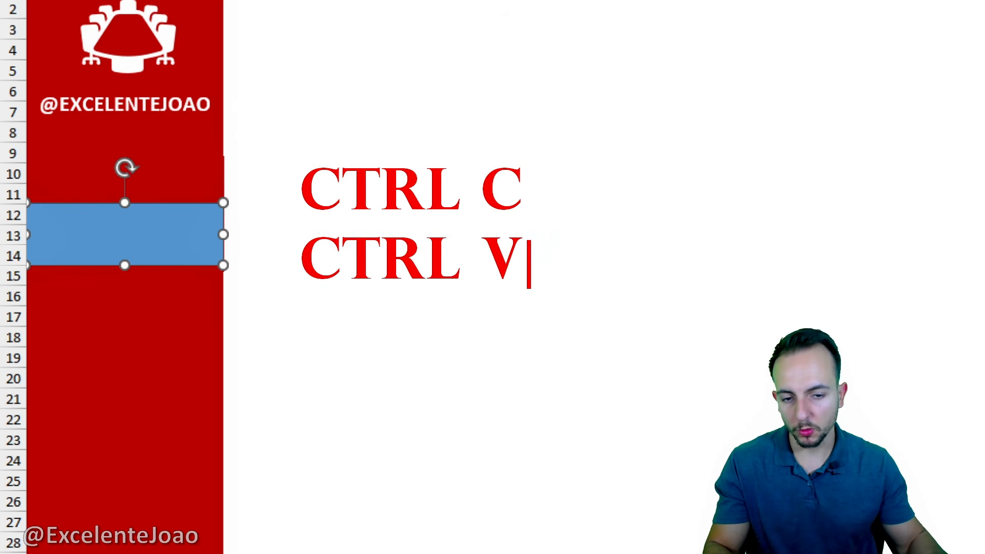
pyautogui.hotkey('ctrl', 'c')
pyautogui.hotkey('ctrl', 'v')
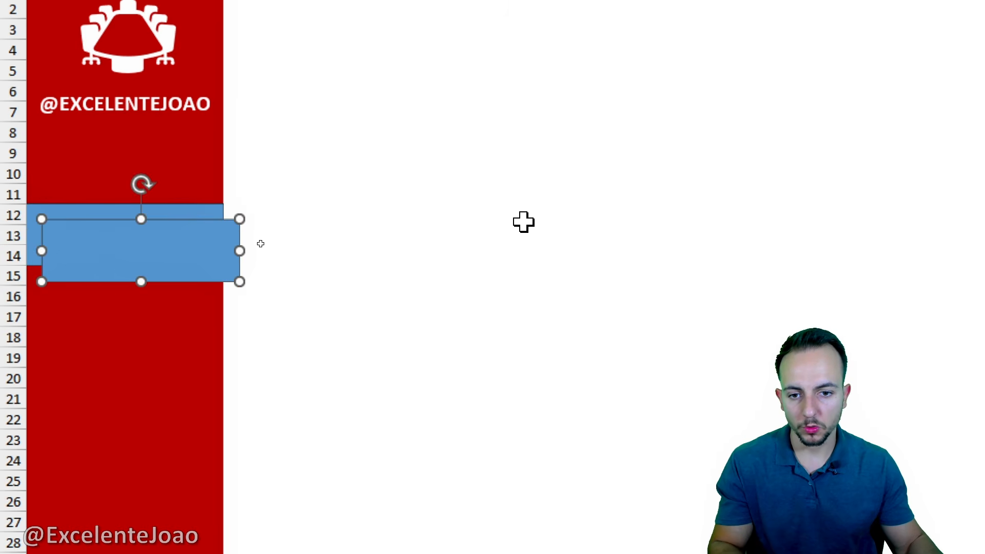
pyautogui.moveTo(159, 242); pyautogui.dragTo(131, 315)
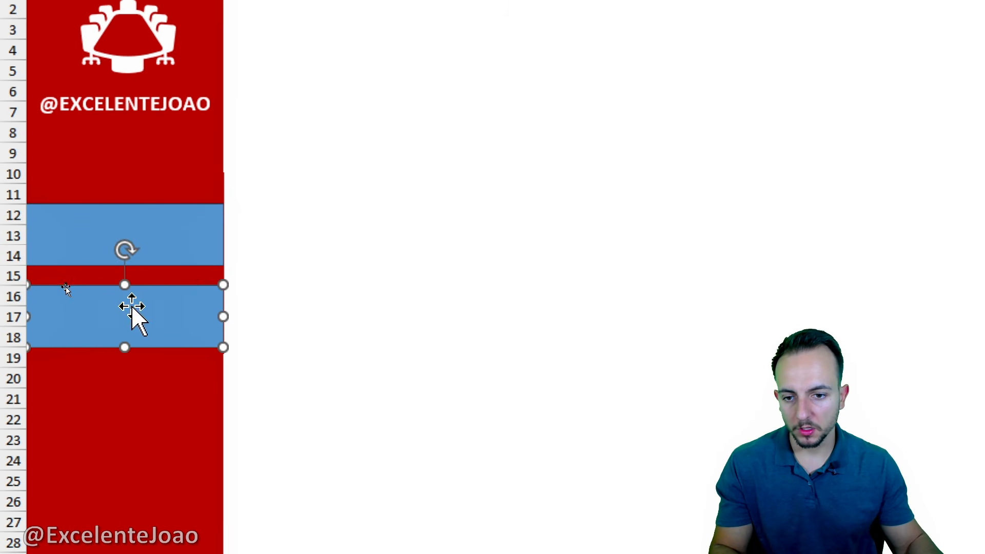
pyautogui.click(389, 290)
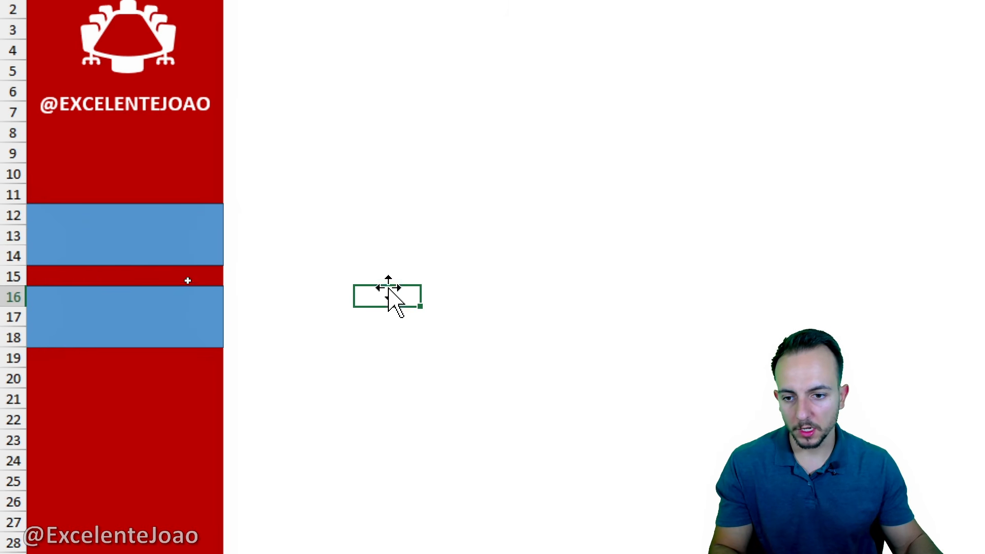
# Enter "Análise de Almoxarifado" in the upper blue rectangle, with "Almoxarifado" on a second line
pyautogui.click(167, 241)
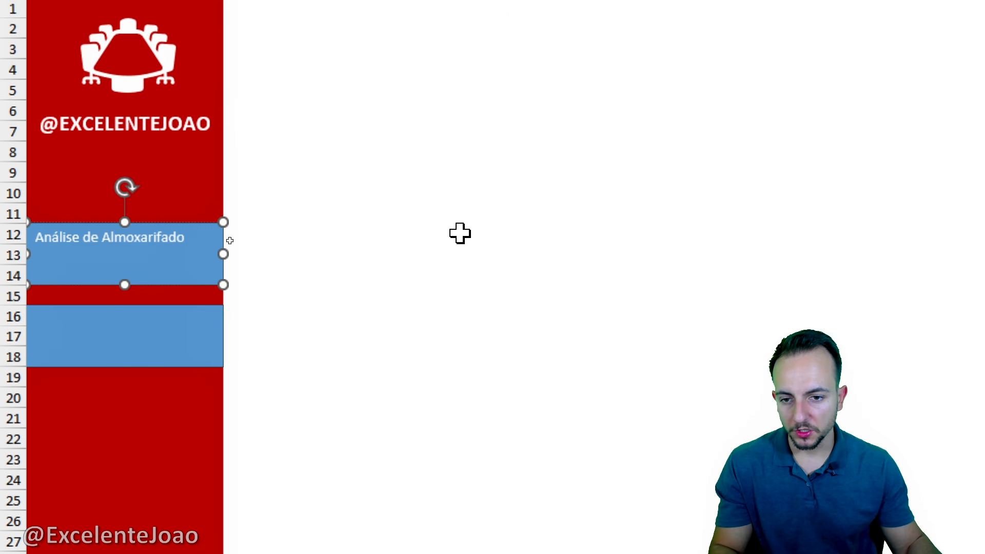
pyautogui.press('BackSpace')
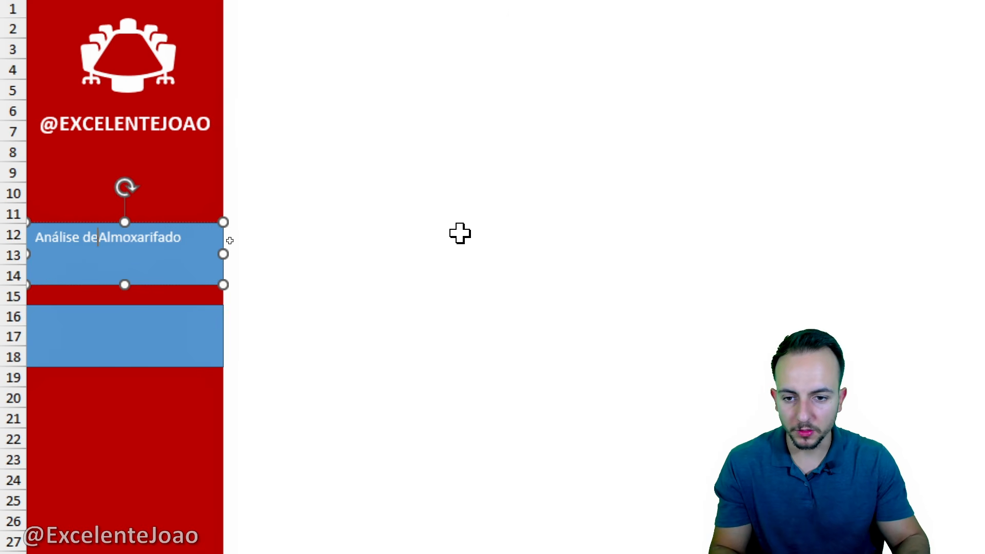
pyautogui.press('Return')
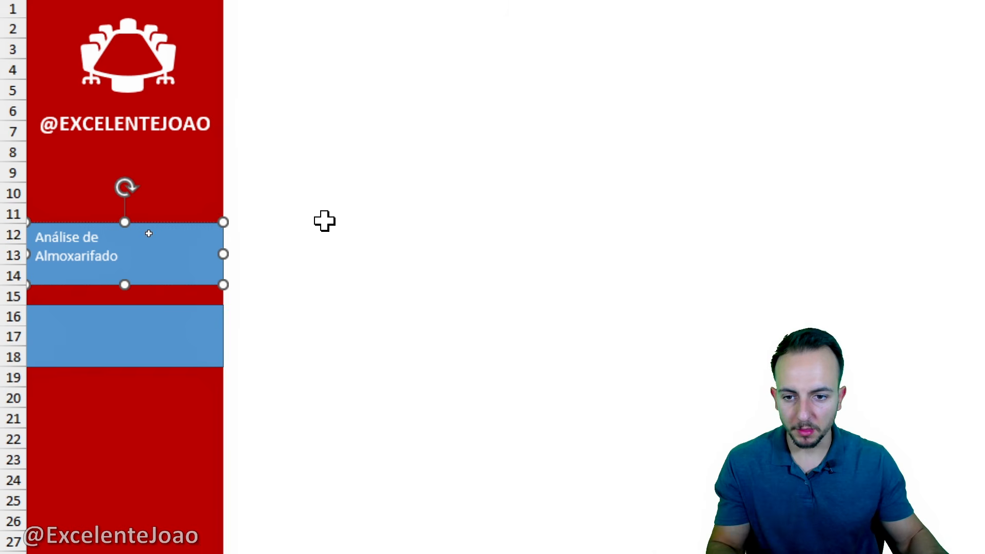
# Center all the "Análise de Almoxarifado" text vertically and horizontally in its rectangle
pyautogui.hotkey('ctrl', 't')
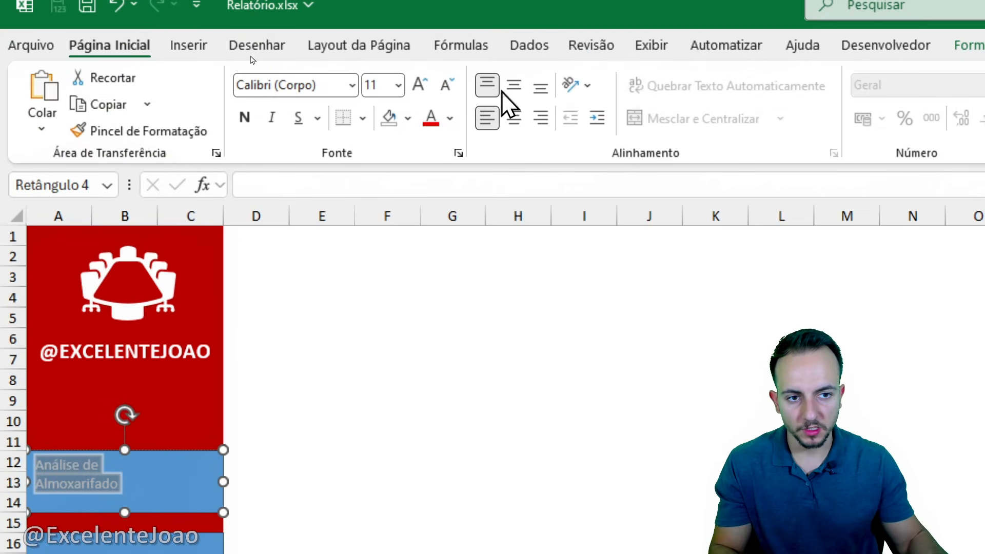
pyautogui.click(514, 79)
pyautogui.click(513, 117)
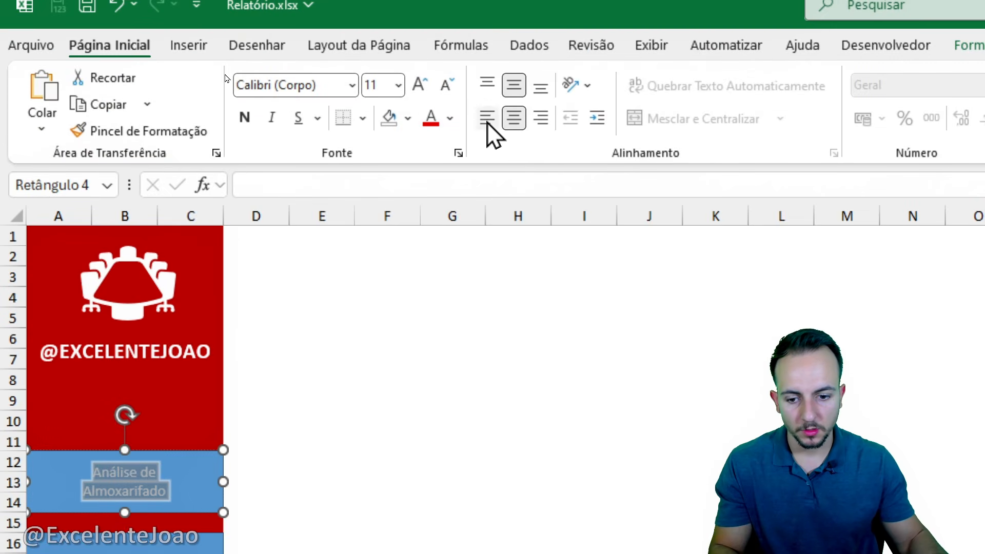
# Make the "Análise de Almoxarifado" text bold and enlarge it by two font-size increments
pyautogui.click(245, 117)
pyautogui.click(420, 84)
pyautogui.click(426, 78)
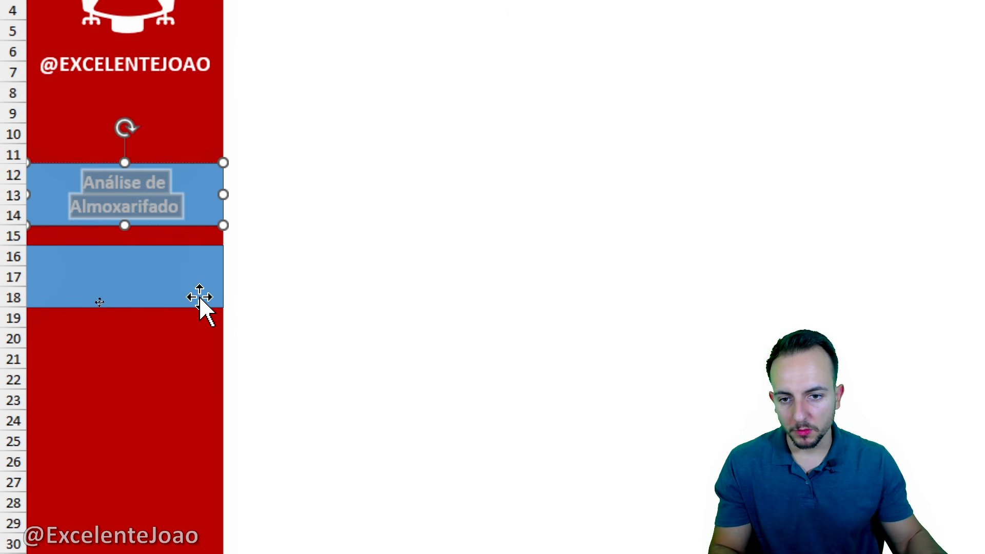
# Enter "Análise de Estoque/Produtos" in the lower blue rectangle and center the text vertically and horizontally
pyautogui.click(200, 297)
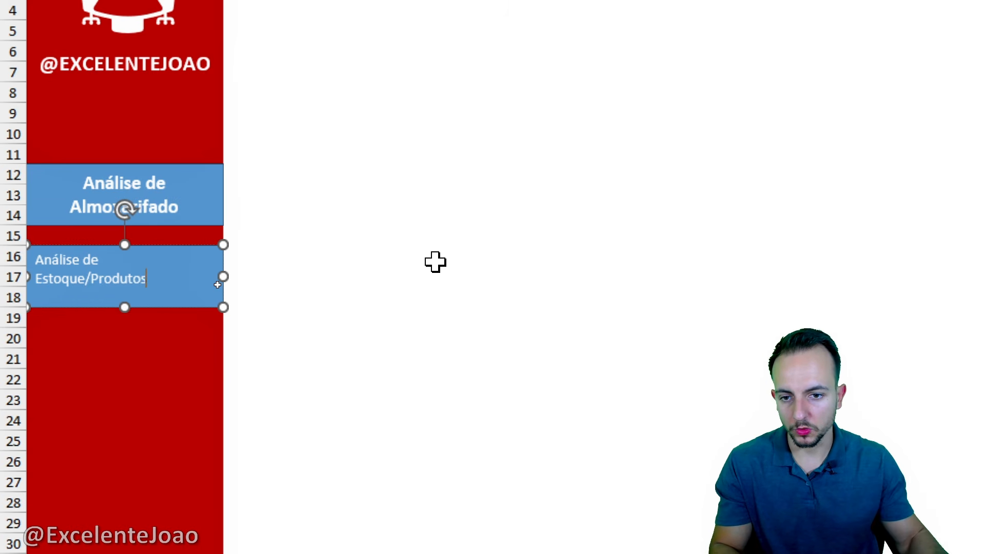
pyautogui.tripleClick(73, 258)
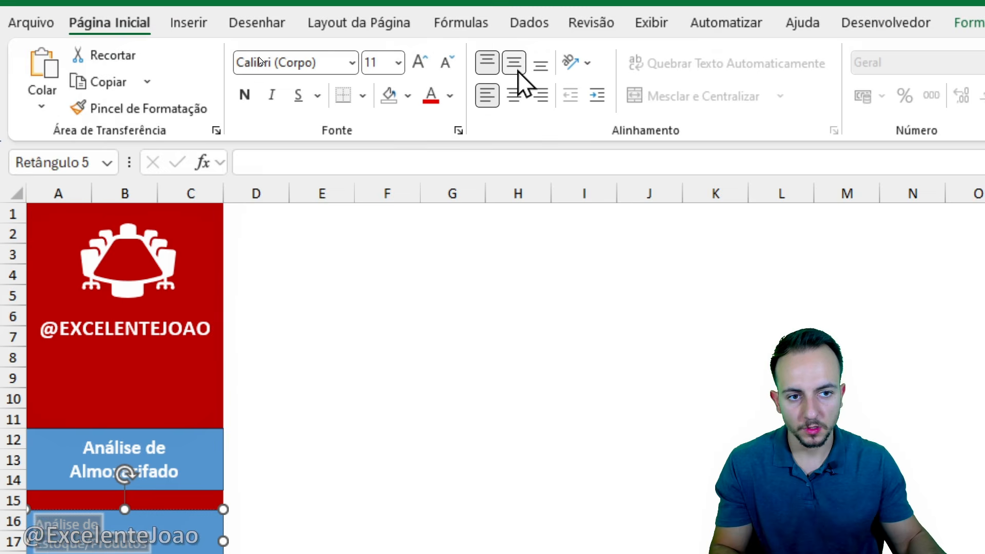
pyautogui.click(516, 64)
pyautogui.click(515, 96)
# Make the "Análise de Estoque/Produtos" text bold and enlarge it to match the text in the rectangle above
pyautogui.click(419, 65)
pyautogui.click(419, 66)
pyautogui.click(419, 66)
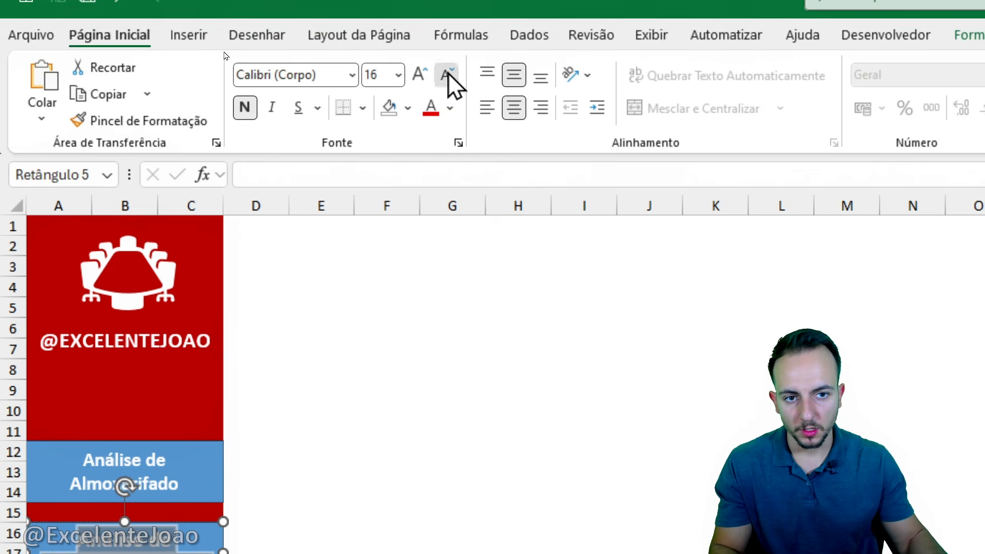
pyautogui.click(447, 77)
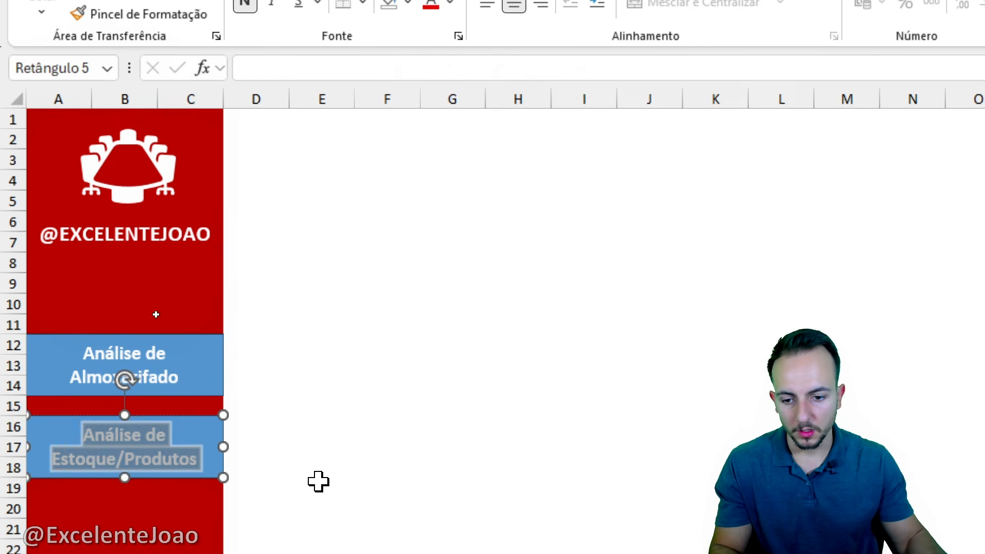
pyautogui.click(319, 461)
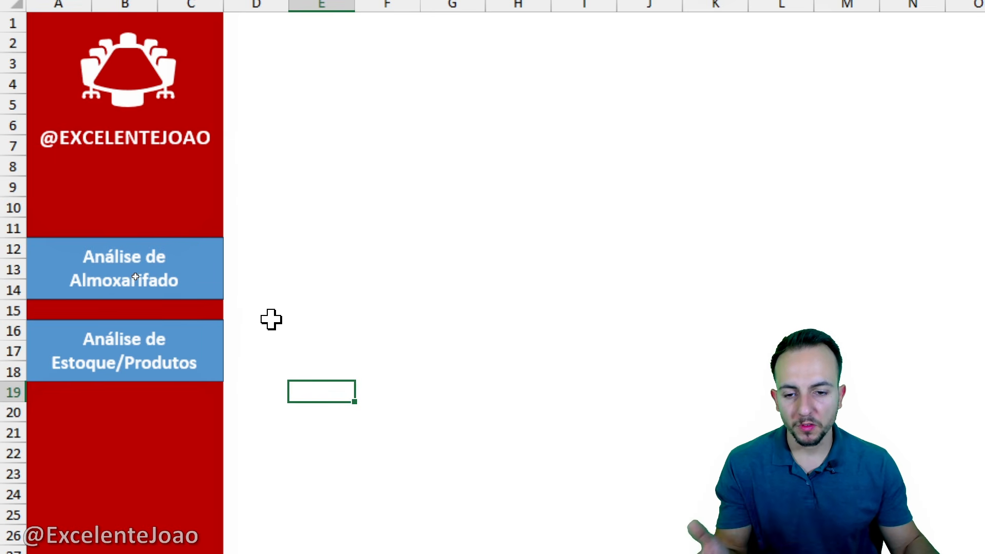
pyautogui.keyDown('ctrl'); pyautogui.click(226, 283); pyautogui.keyUp('ctrl')
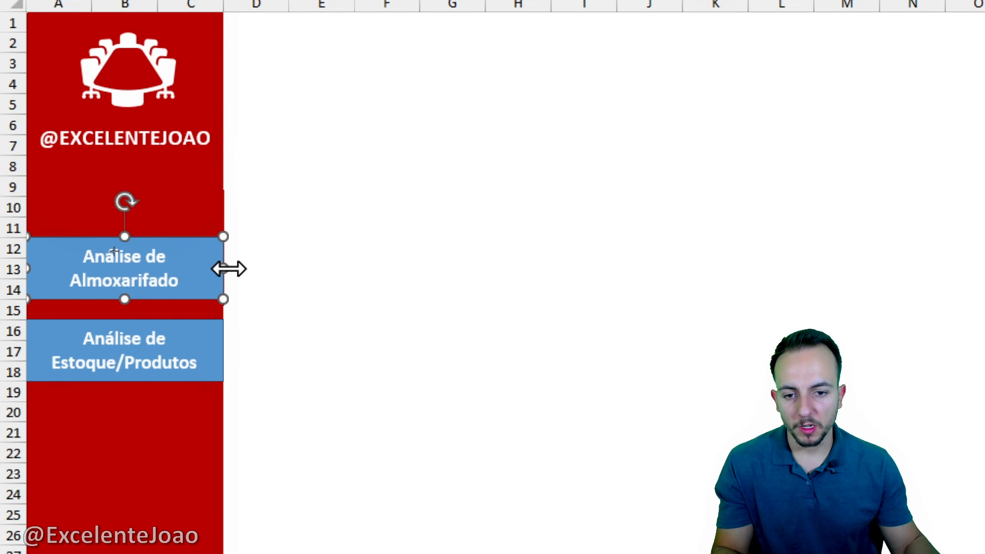
pyautogui.moveTo(228, 269)
pyautogui.mouseDown()
pyautogui.moveTo(277, 268)
pyautogui.moveTo(224, 268)
pyautogui.mouseUp()
pyautogui.click(398, 303)
pyautogui.keyDown('ctrl'); pyautogui.click(269, 283); pyautogui.keyUp('ctrl')
pyautogui.keyDown('ctrl'); pyautogui.click(216, 373); pyautogui.keyUp('ctrl')
pyautogui.moveTo(222, 350); pyautogui.dragTo(271, 350)
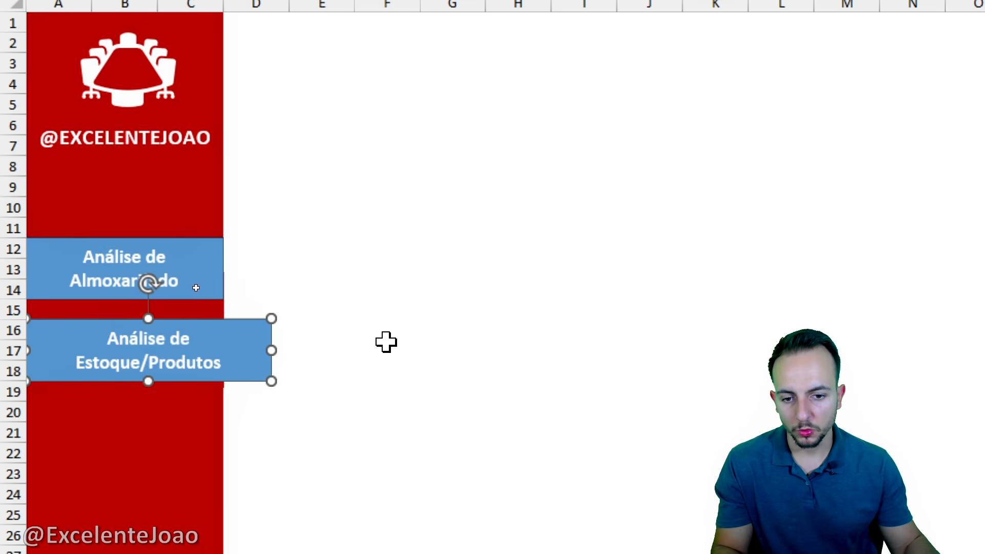
pyautogui.click(386, 342)
pyautogui.hotkey('ctrl', 'z')
pyautogui.press('Escape')
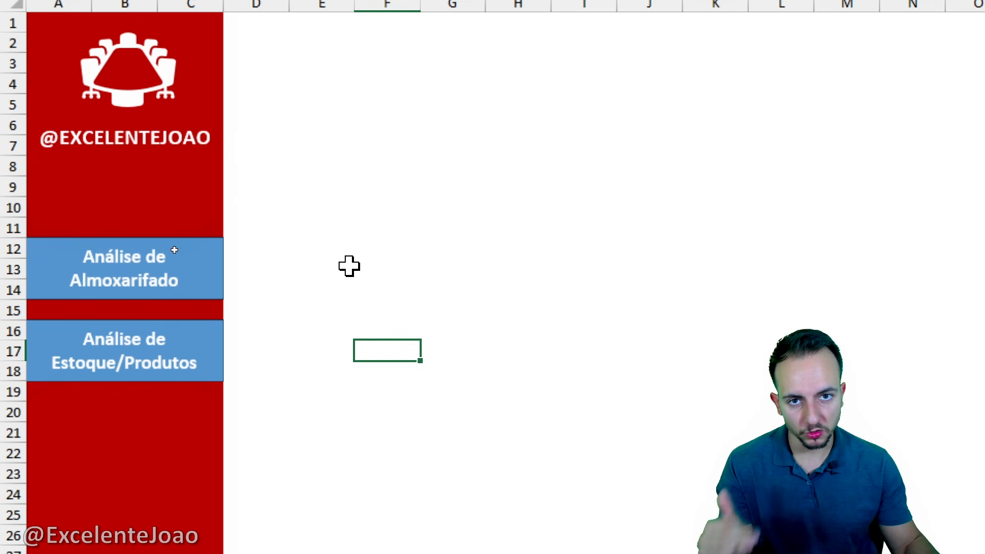
# Add the first outer (Externa) shadow preset to the "Análise de Almoxarifado" rectangle and set the shadow distance to 5 pt
pyautogui.keyDown('ctrl'); pyautogui.click(216, 271); pyautogui.keyUp('ctrl')
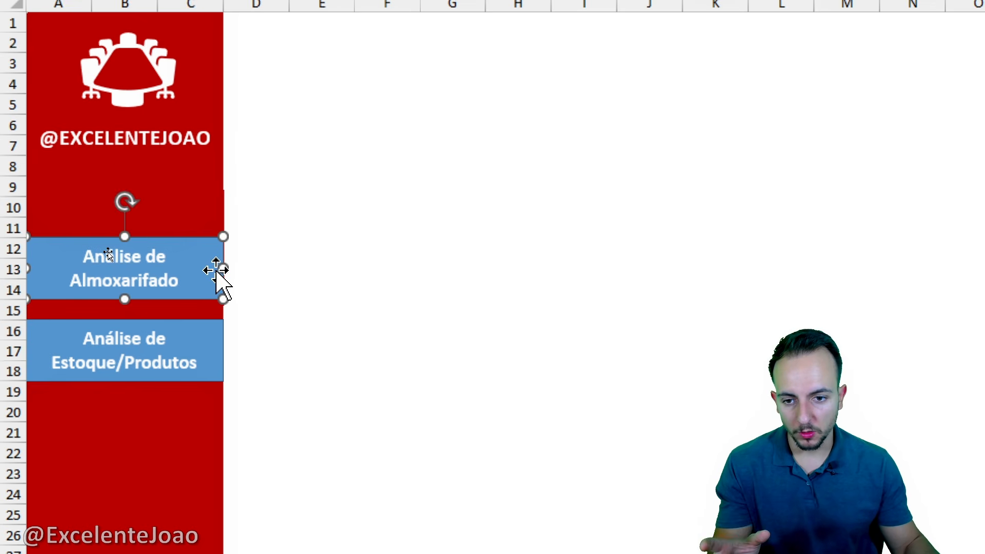
pyautogui.rightClick(216, 271)
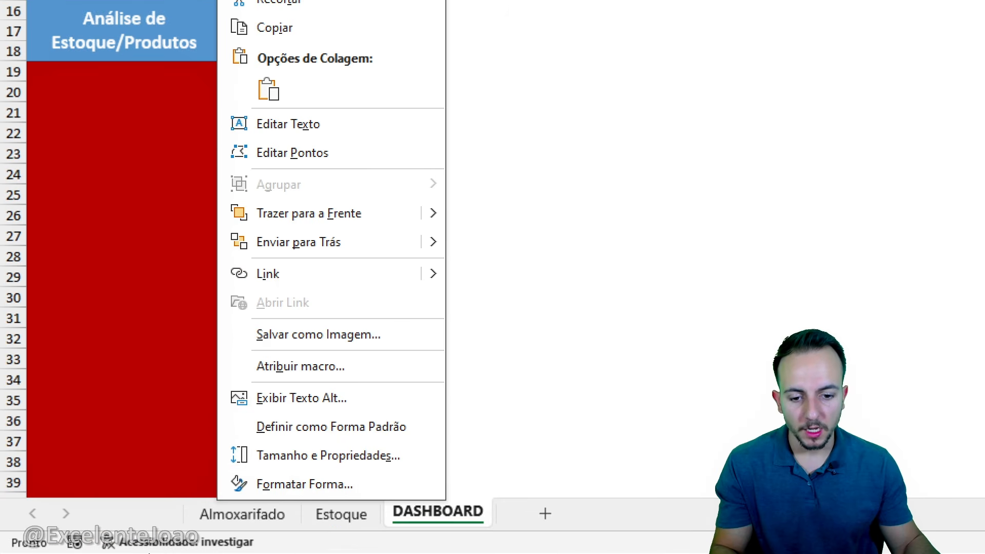
pyautogui.click(327, 490)
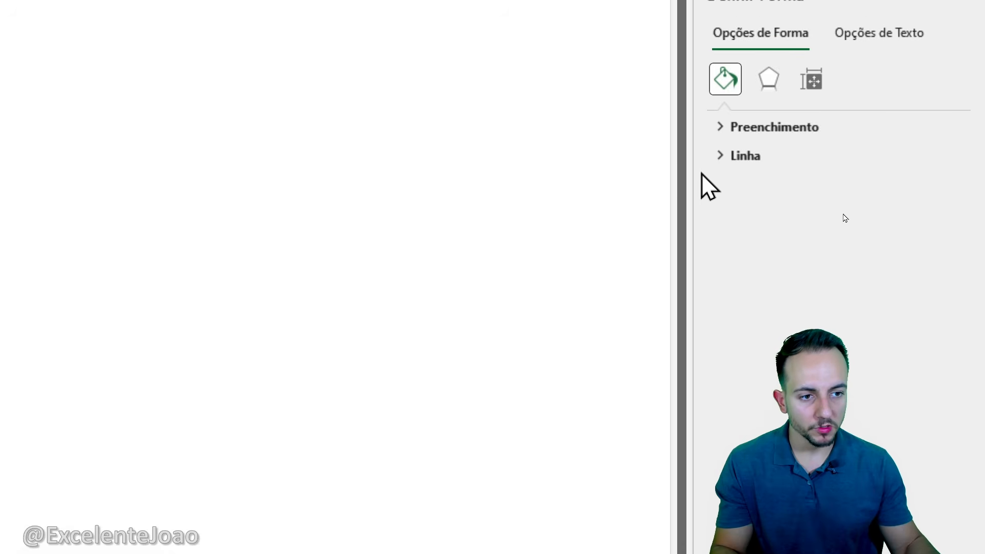
pyautogui.moveTo(698, 172); pyautogui.dragTo(522, 182)
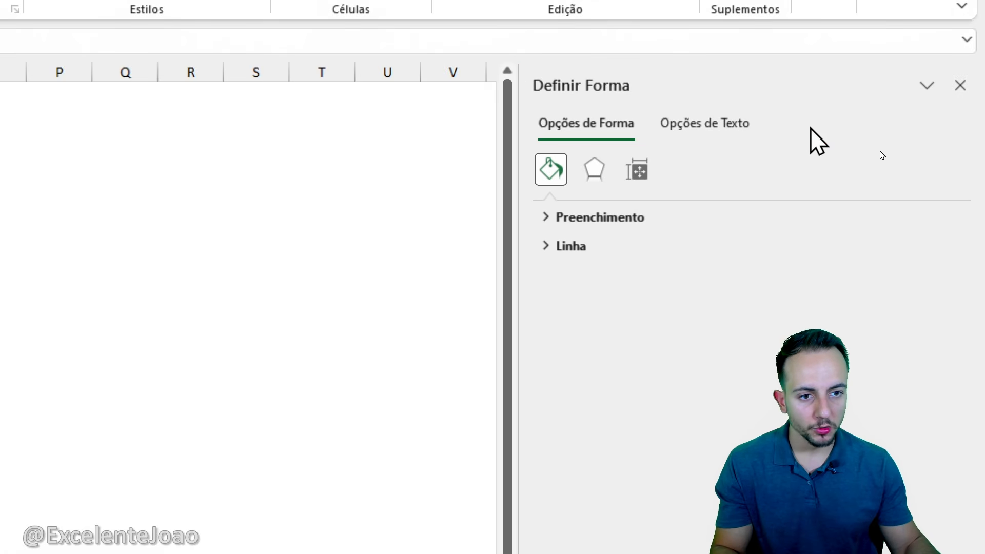
pyautogui.click(604, 173)
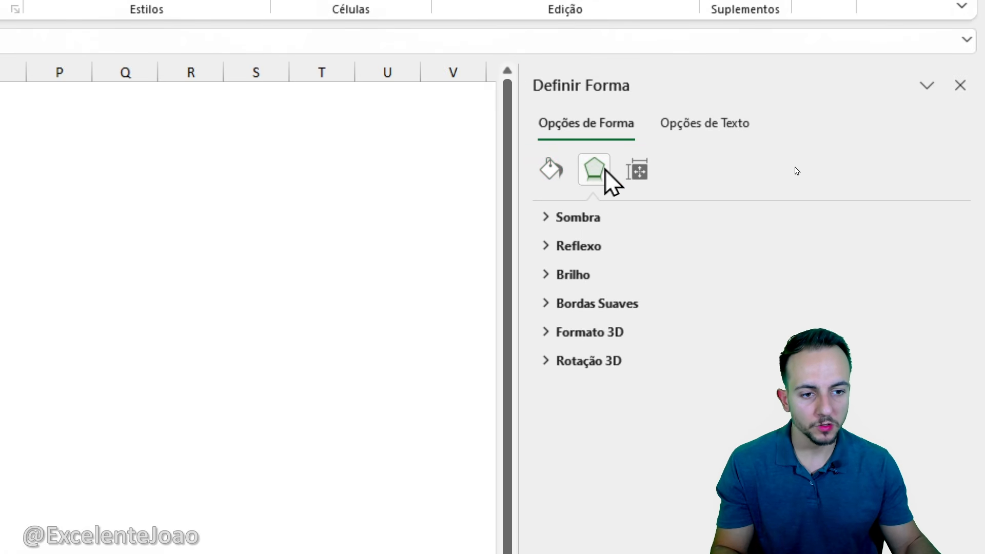
pyautogui.click(585, 221)
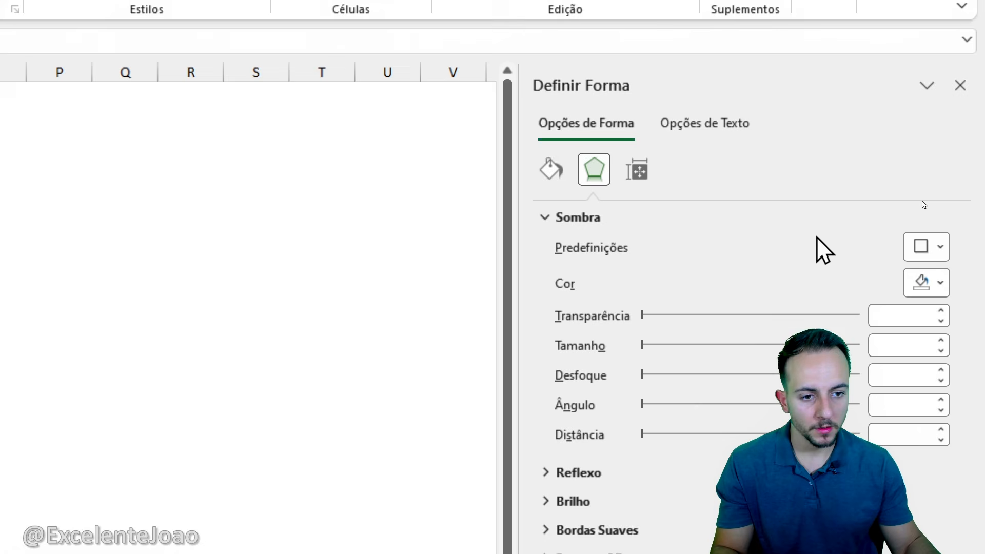
pyautogui.click(920, 245)
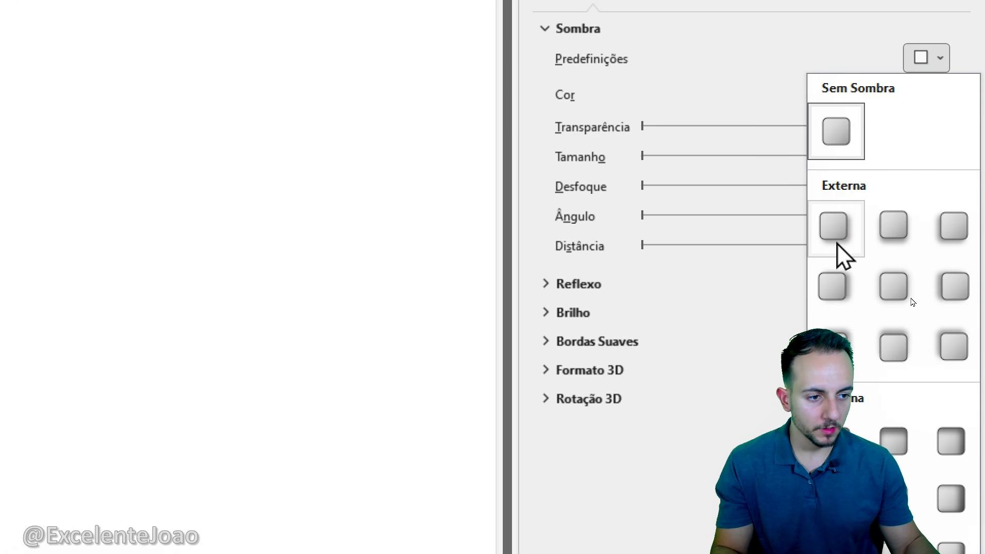
pyautogui.click(837, 245)
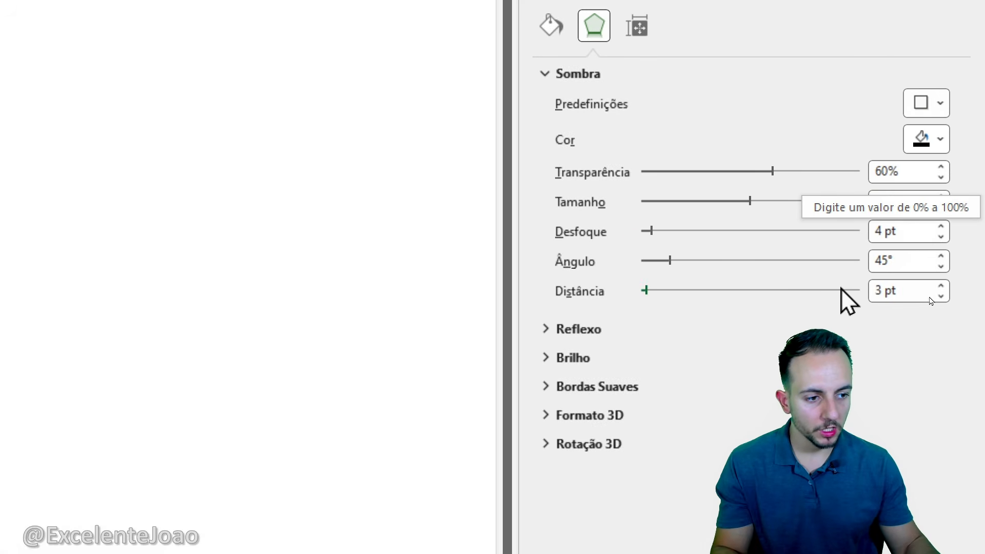
pyautogui.click(941, 286)
pyautogui.click(941, 285)
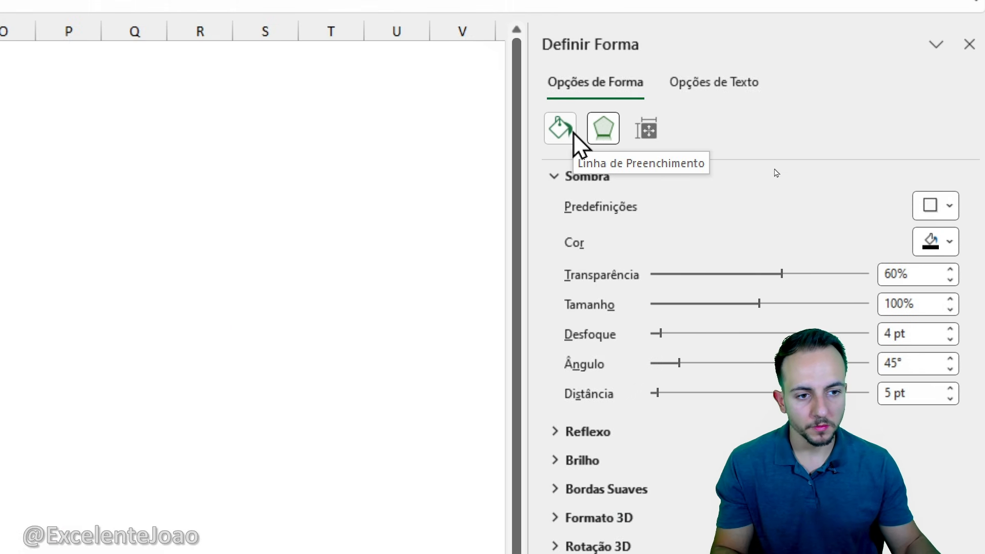
# Give the "Análise de Almoxarifado" rectangle a solid white outline 1.5 pt wide
pyautogui.click(573, 133)
pyautogui.click(596, 210)
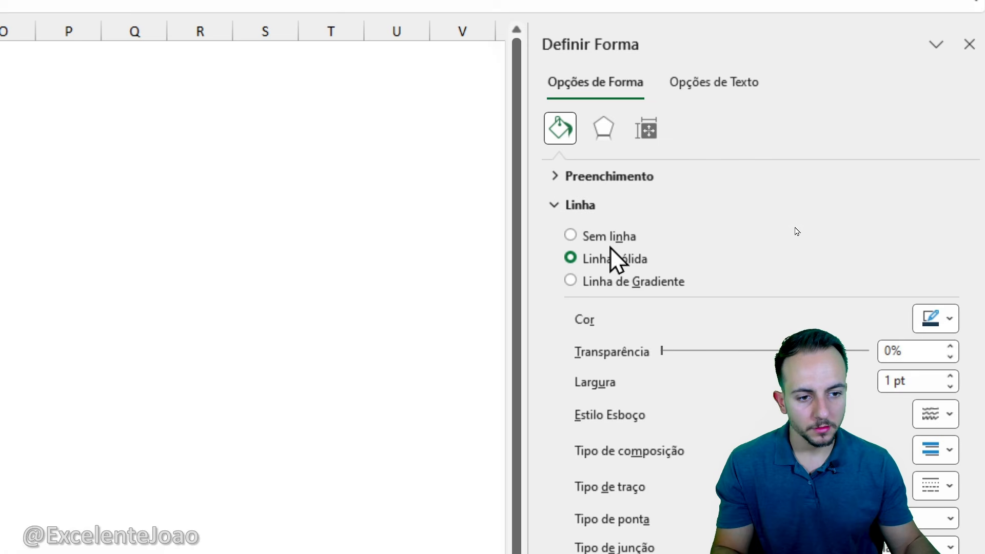
pyautogui.click(918, 318)
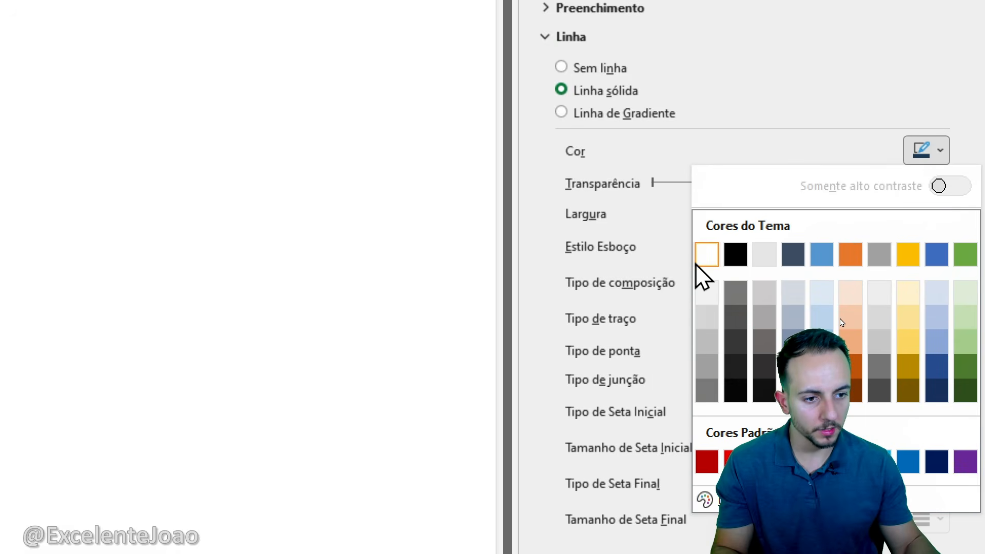
pyautogui.click(695, 260)
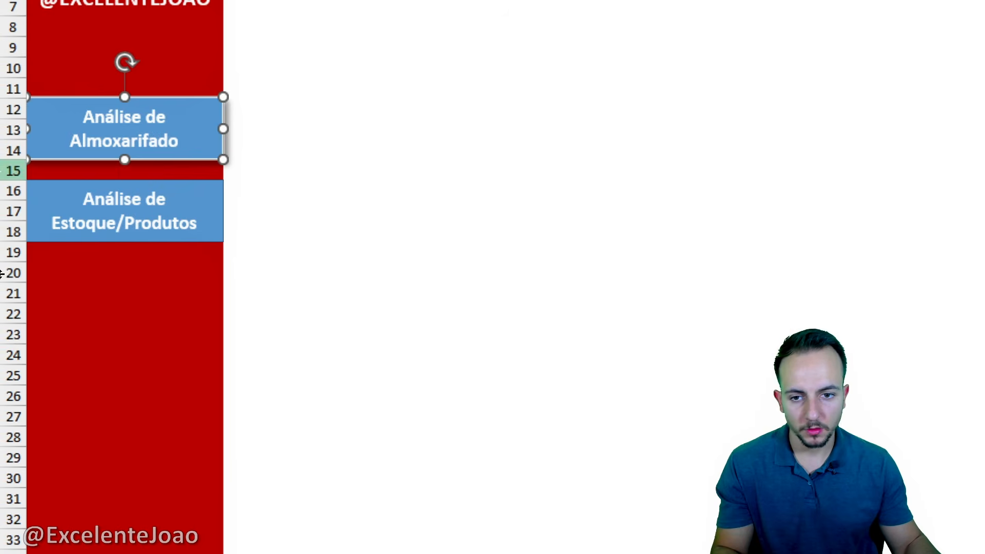
pyautogui.click(380, 167)
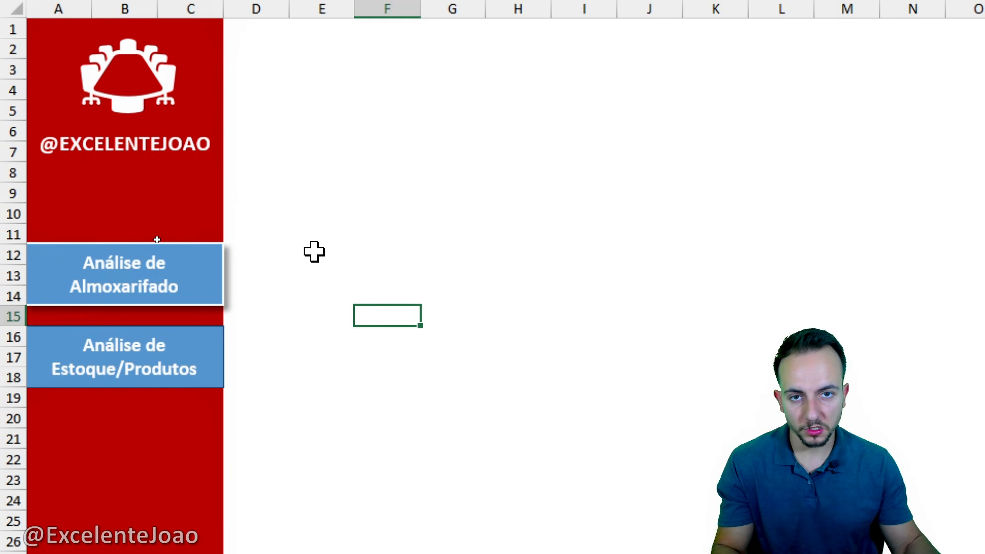
# Apply a gradient fill to the "Análise de Almoxarifado" rectangle using the orange preset from the second row
pyautogui.click(220, 270)
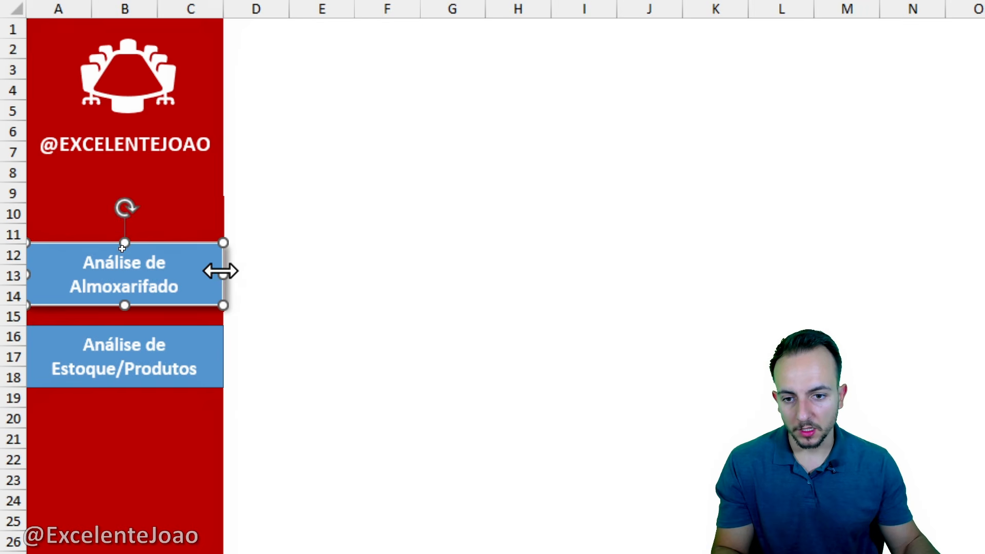
pyautogui.hotkey('ctrl', '1')
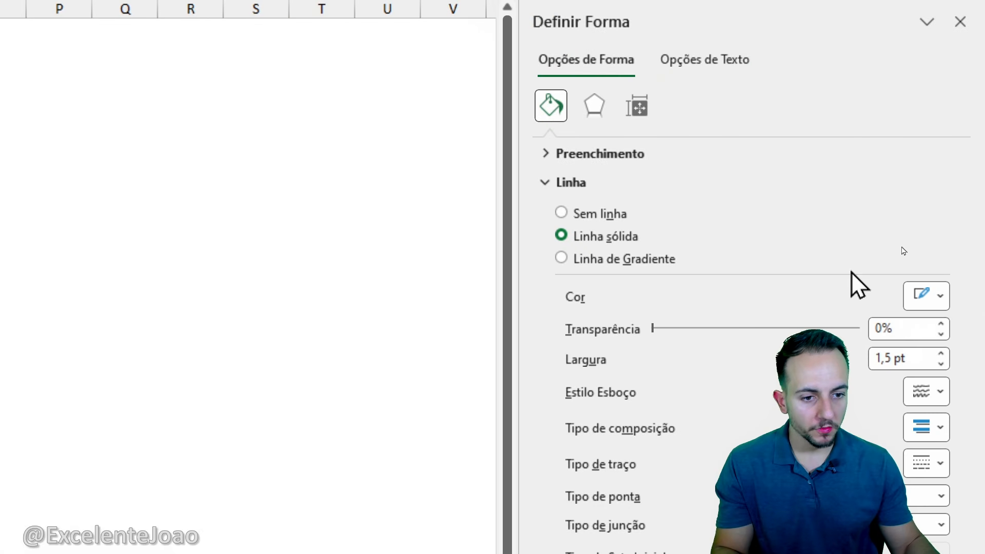
pyautogui.click(614, 158)
pyautogui.moveTo(518, 230); pyautogui.dragTo(385, 233)
pyautogui.click(483, 230)
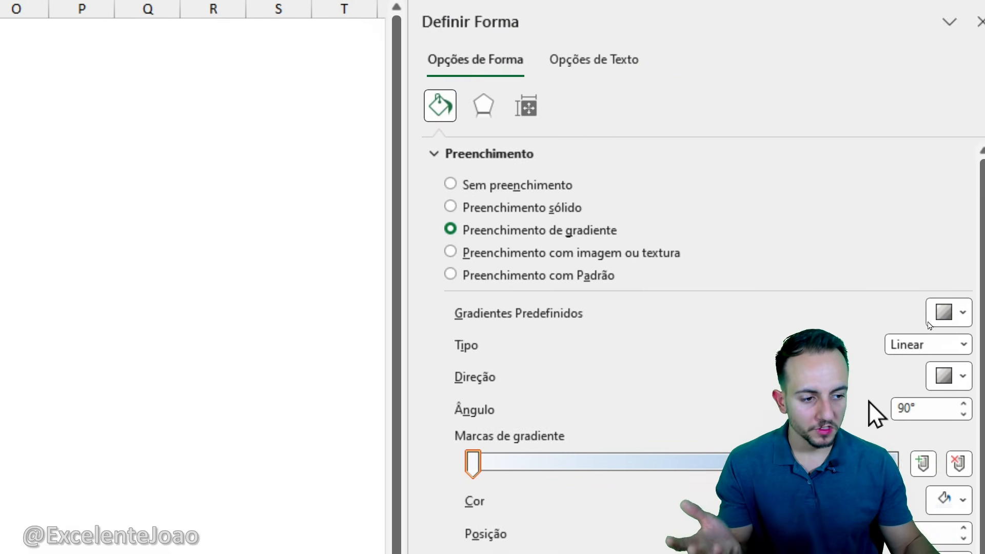
pyautogui.click(963, 313)
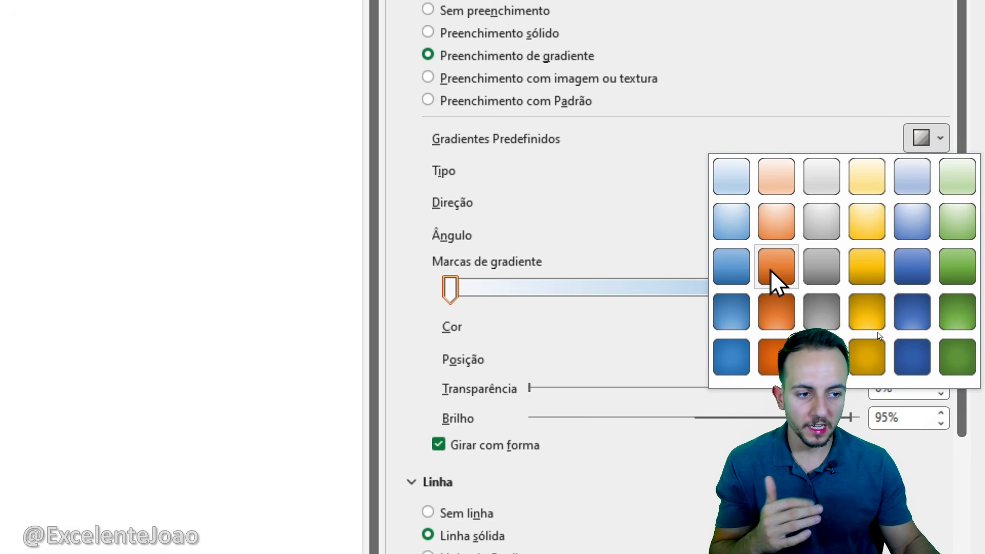
pyautogui.click(779, 225)
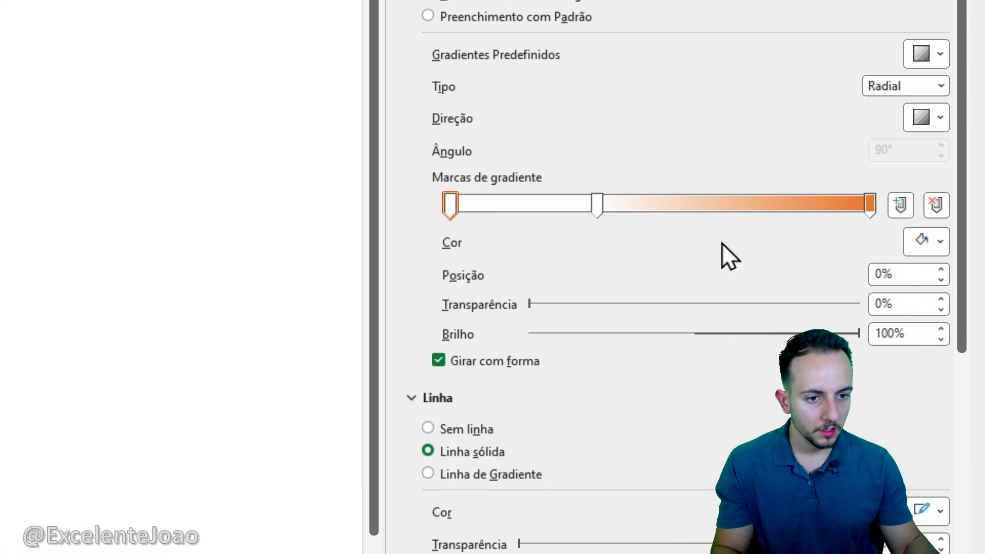
pyautogui.moveTo(478, 344); pyautogui.dragTo(467, 337)
pyautogui.moveTo(597, 333); pyautogui.dragTo(633, 360)
pyautogui.moveTo(633, 187); pyautogui.dragTo(578, 159)
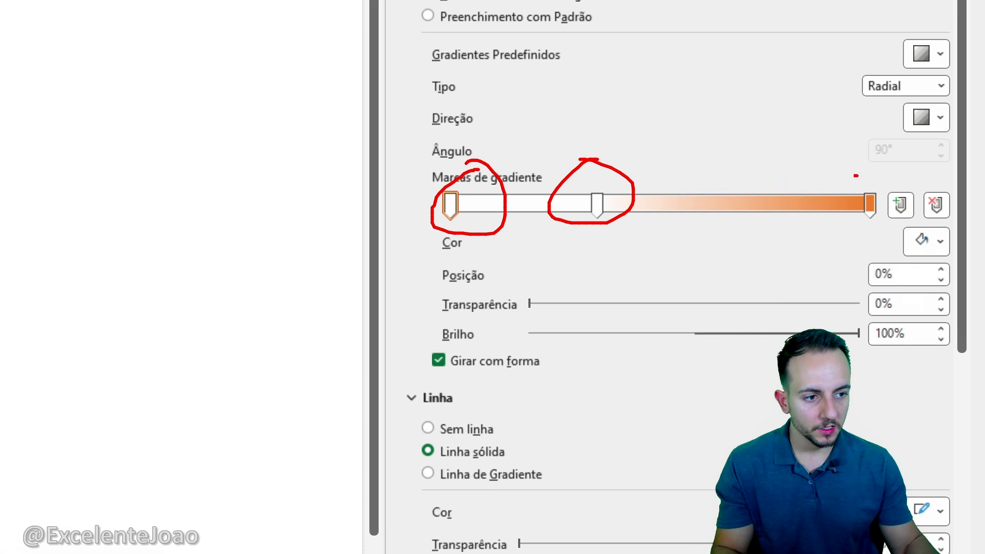
pyautogui.moveTo(857, 177); pyautogui.dragTo(852, 180)
pyautogui.press('Escape')
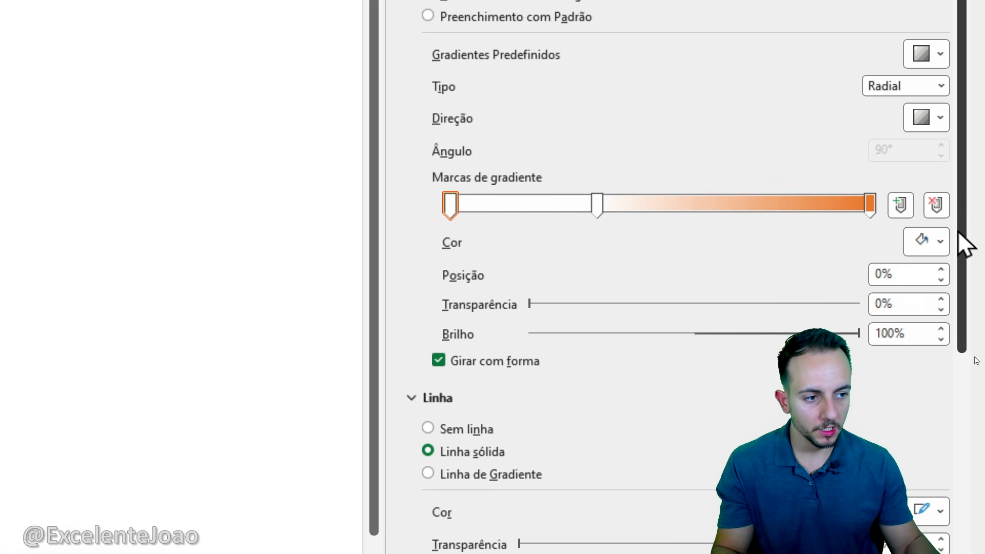
pyautogui.press('Escape')
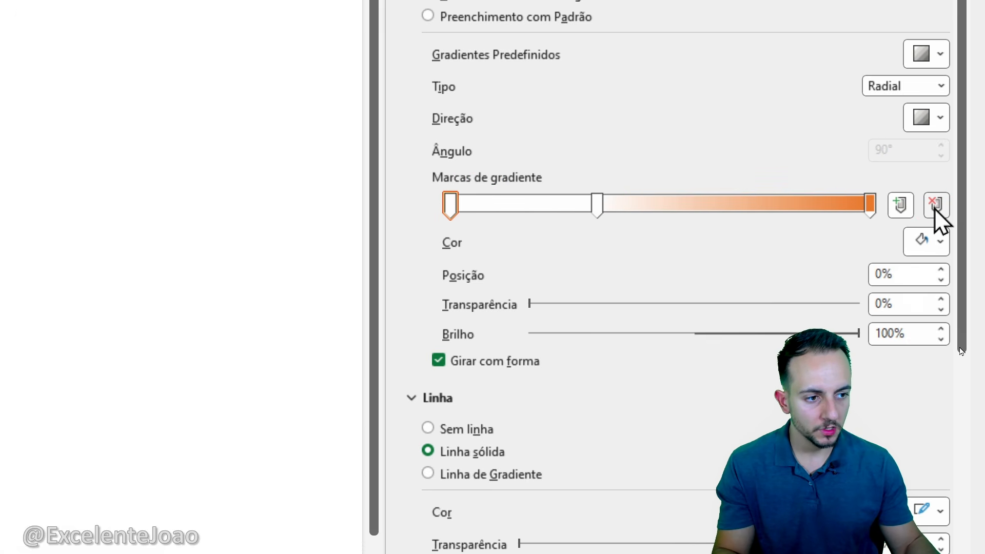
# Delete the white gradient stop at 0% and move the other white stop from the middle to the start of the gradient
pyautogui.click(935, 205)
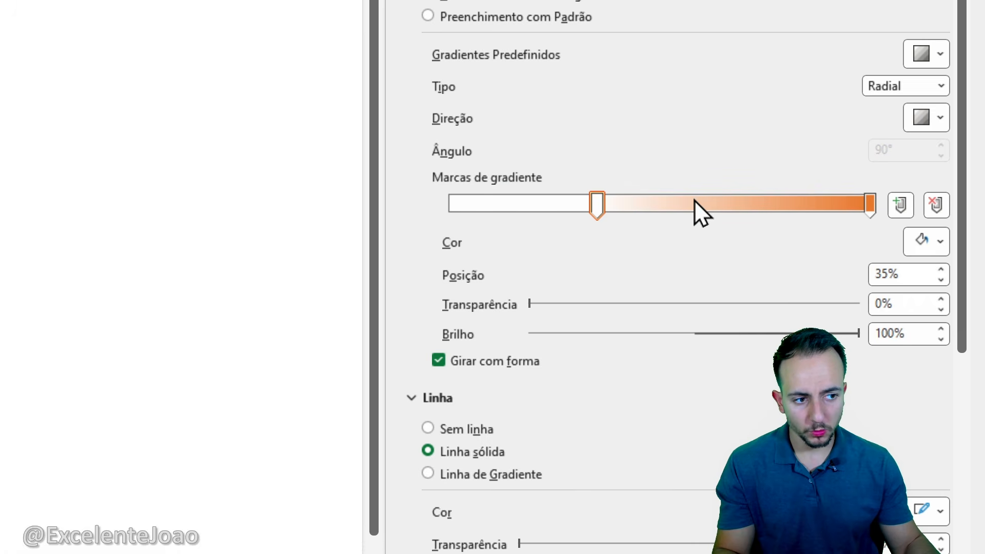
pyautogui.moveTo(590, 205); pyautogui.dragTo(426, 201)
# Set both remaining gradient stops to dark red (Vermelho escuro)
pyautogui.click(940, 243)
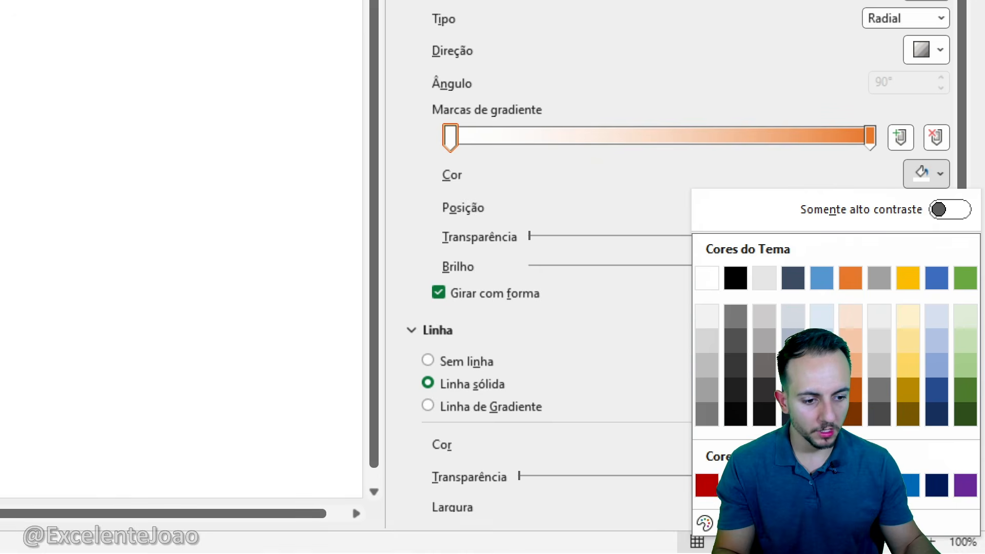
pyautogui.click(708, 492)
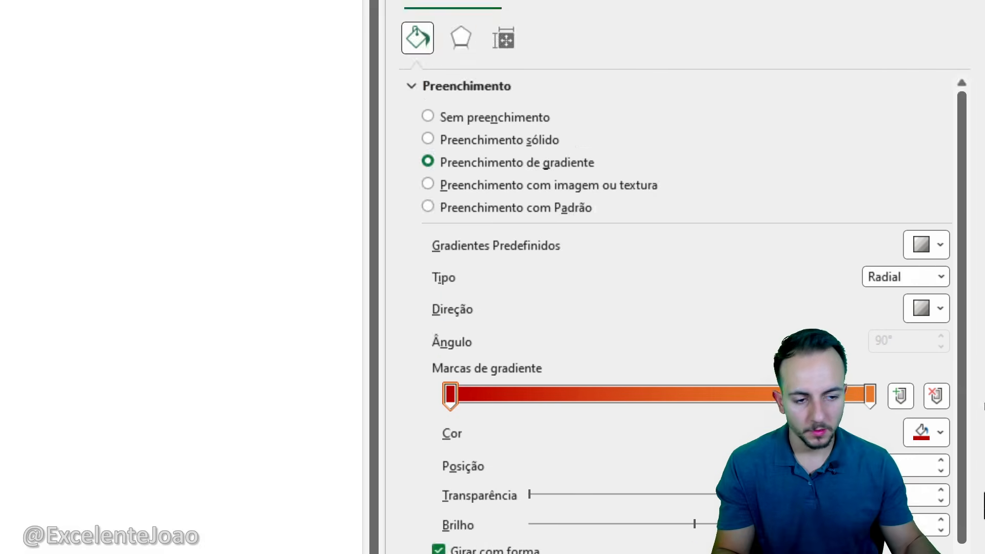
pyautogui.click(870, 395)
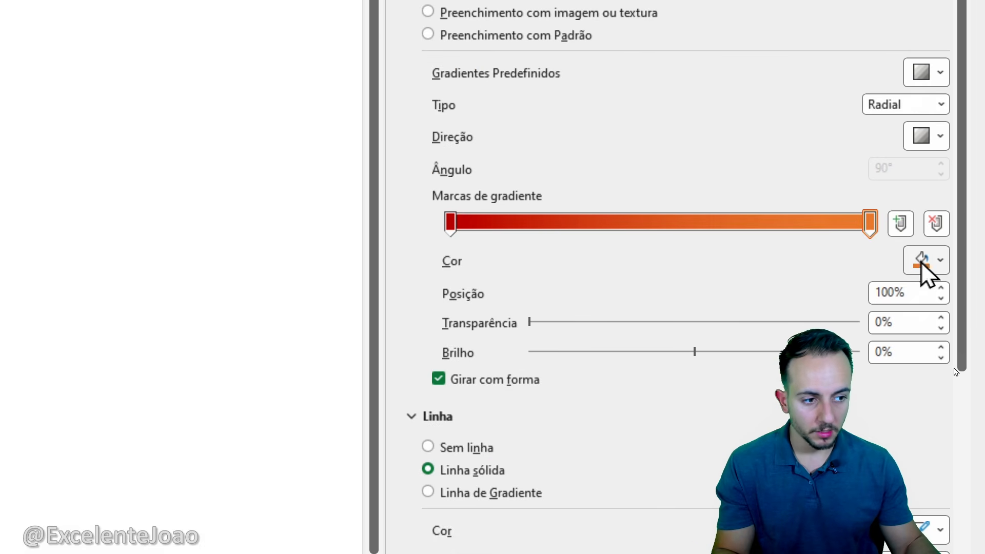
pyautogui.click(926, 434)
pyautogui.click(707, 487)
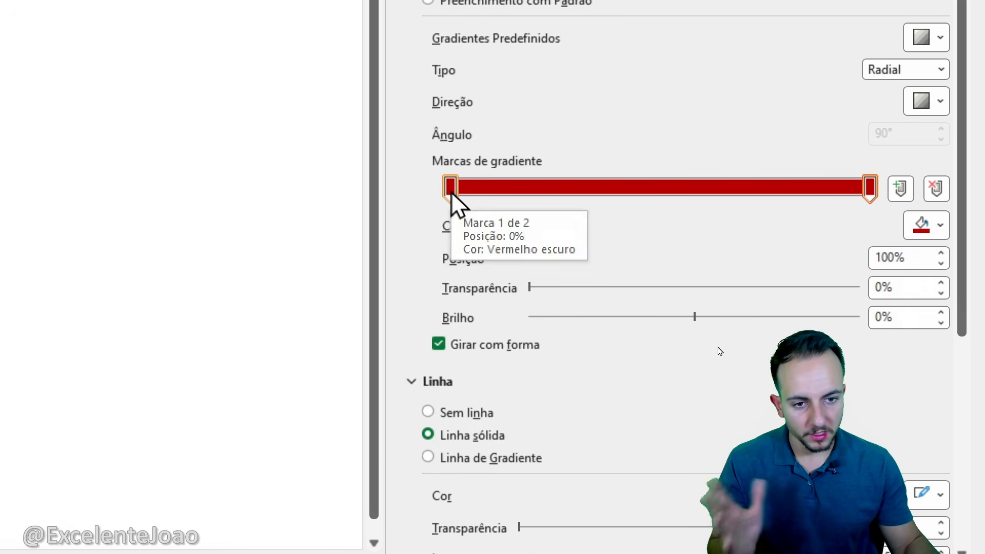
# Set the first gradient stop's brightness to -20% and the last stop's brightness to 34%
pyautogui.click(451, 190)
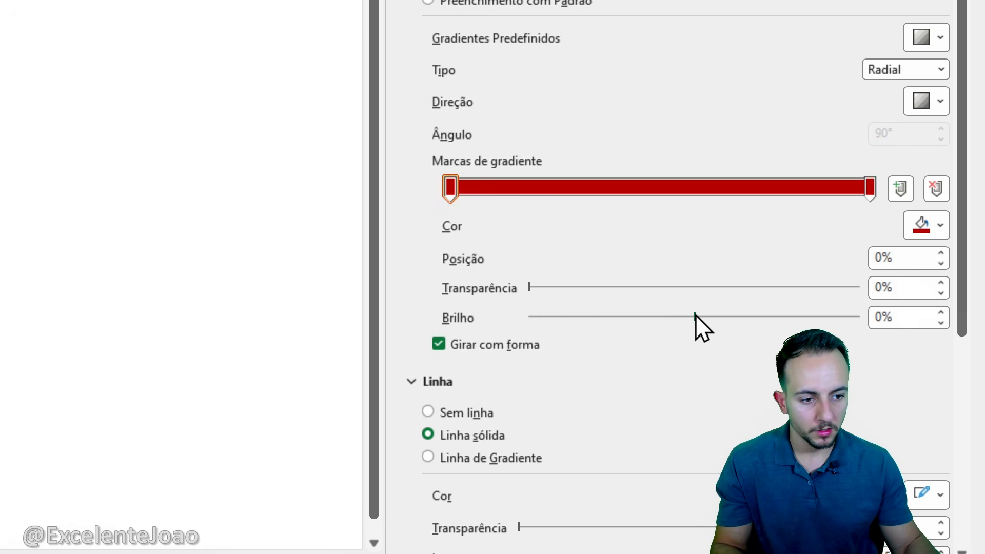
pyautogui.moveTo(695, 316); pyautogui.dragTo(689, 315)
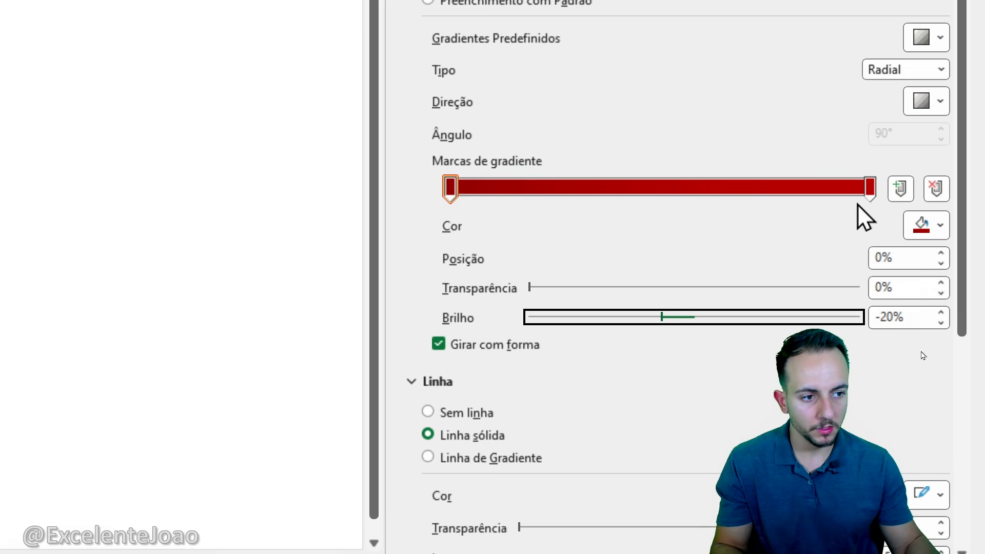
pyautogui.click(869, 187)
pyautogui.moveTo(699, 316); pyautogui.dragTo(749, 316)
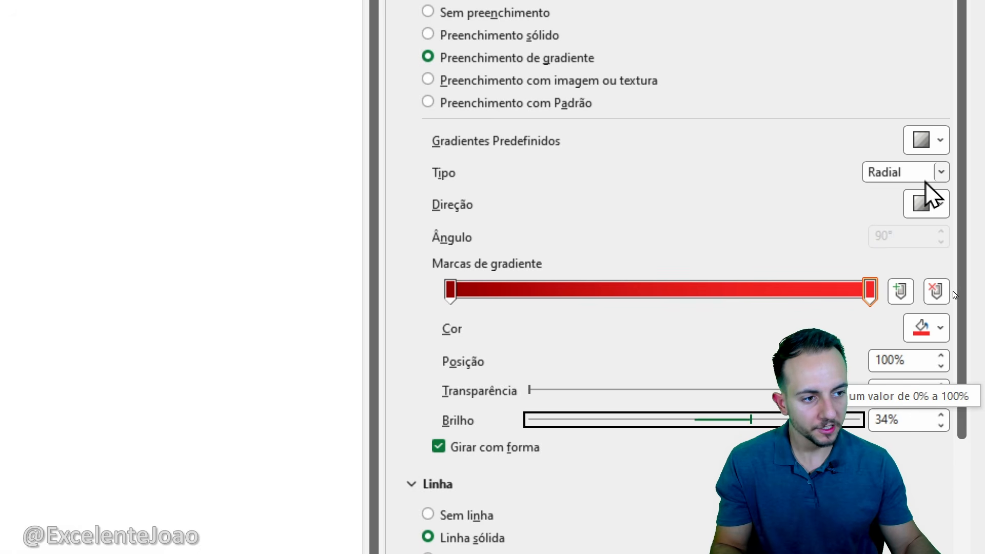
# Change the gradient type to Retangular and close the shape formatting options
pyautogui.click(925, 179)
pyautogui.click(907, 233)
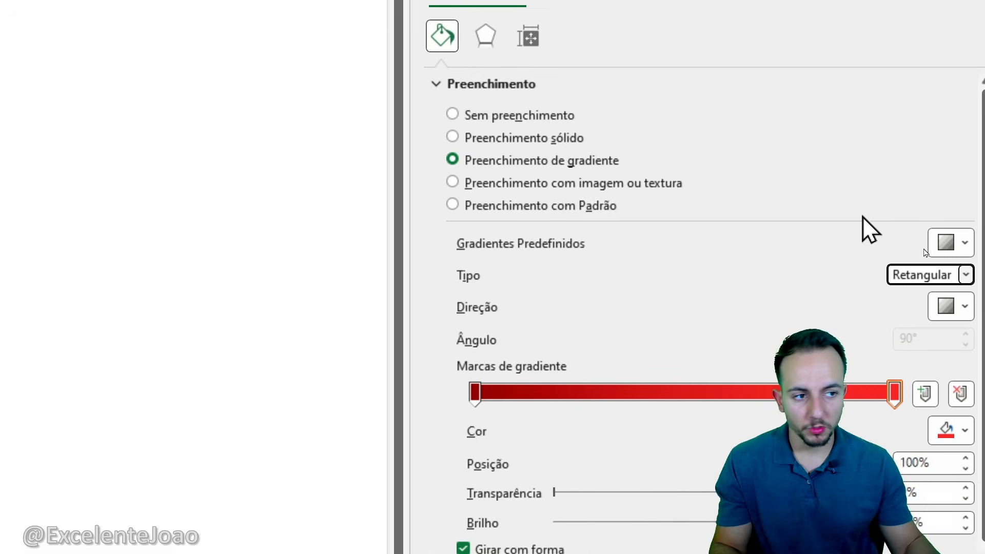
pyautogui.click(960, 70)
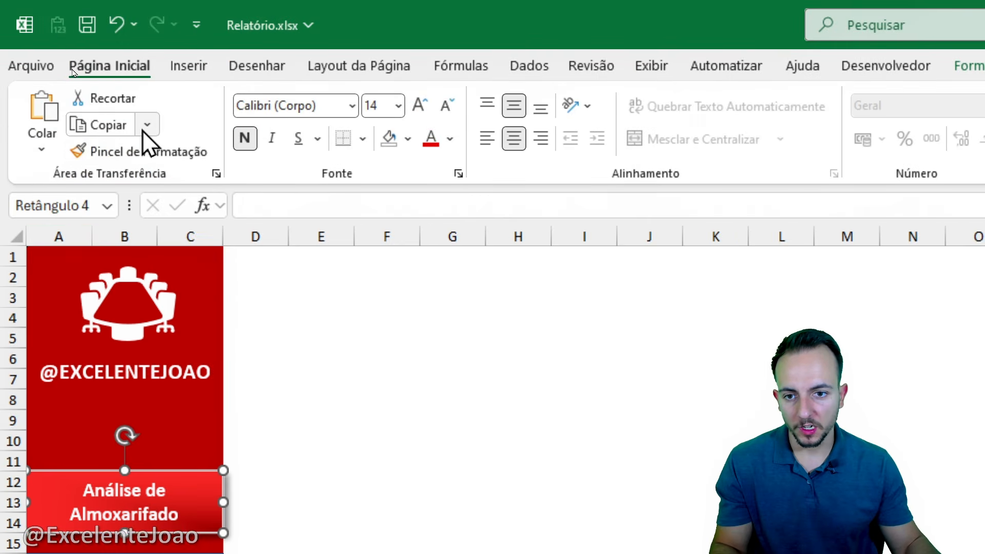
# Copy the "Análise de Almoxarifado" rectangle's formatting onto the "Análise de Estoque/Produtos" rectangle with the format painter
pyautogui.click(154, 152)
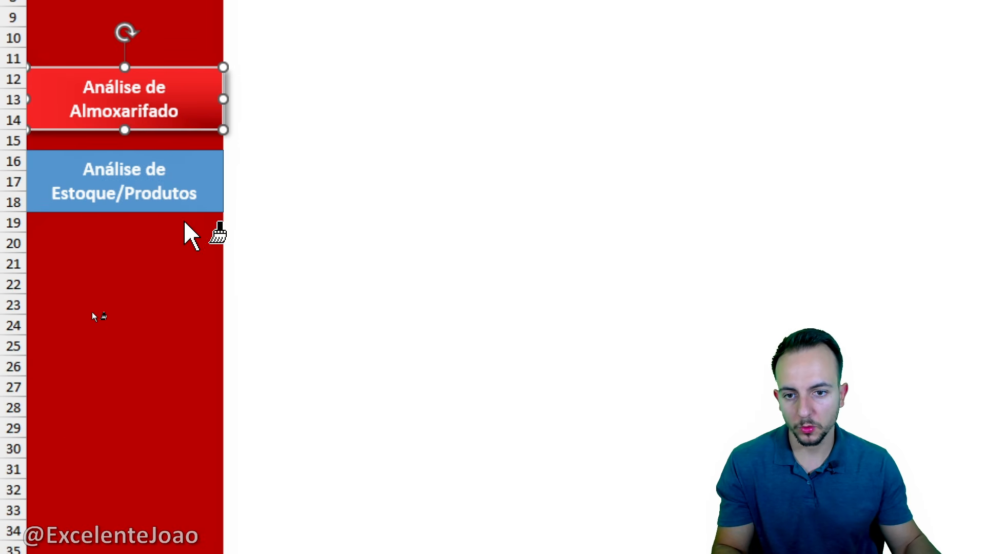
pyautogui.click(195, 190)
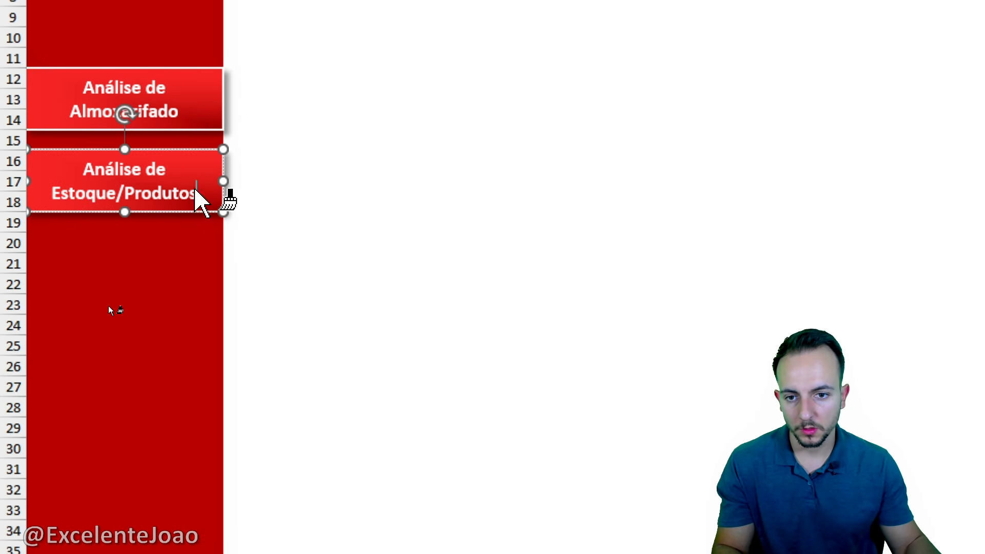
pyautogui.write('ESC')
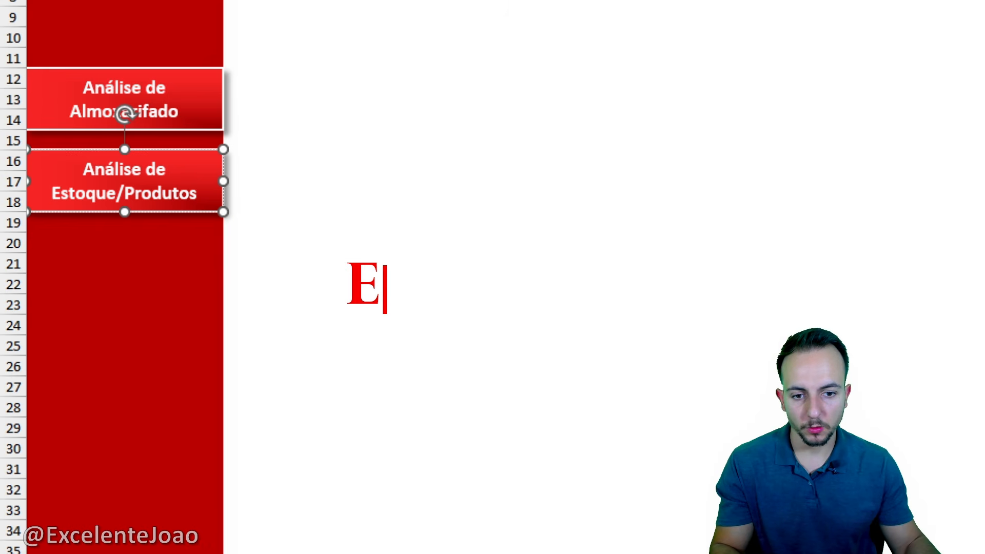
pyautogui.press('Escape')
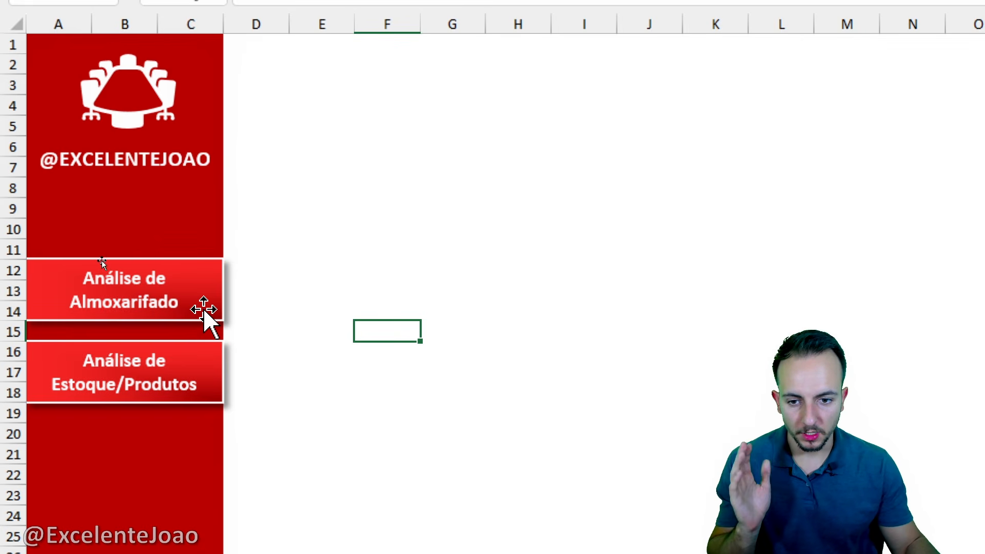
# Try widening the "Análise de Almoxarifado" button to the end of column D and shrinking the "Análise de Estoque/Produtos" text
pyautogui.moveTo(205, 314); pyautogui.dragTo(287, 284)
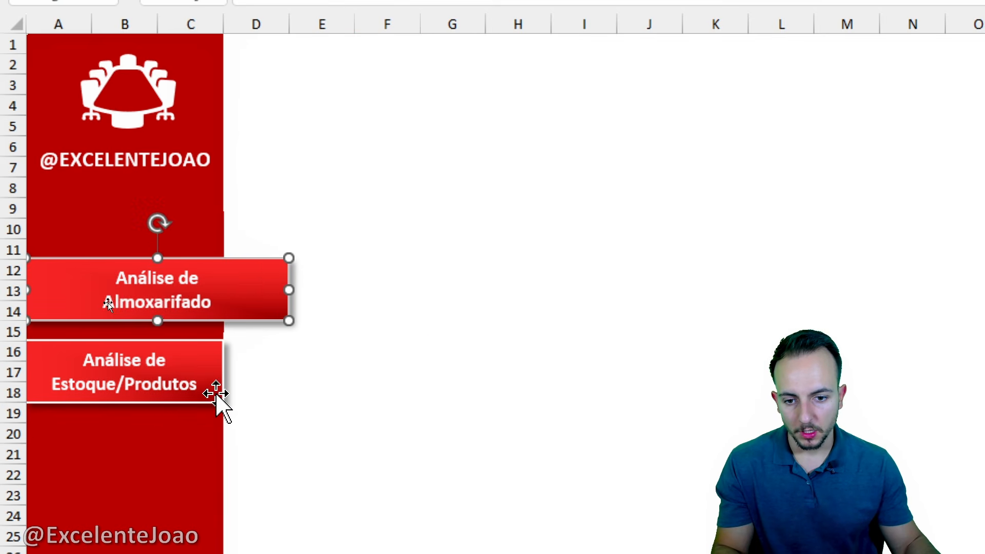
pyautogui.click(194, 374)
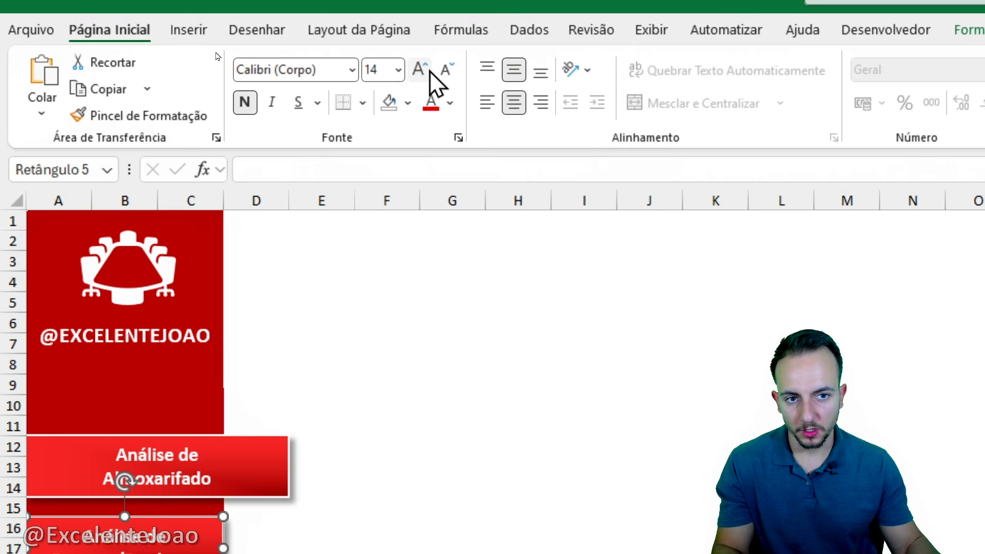
pyautogui.click(436, 75)
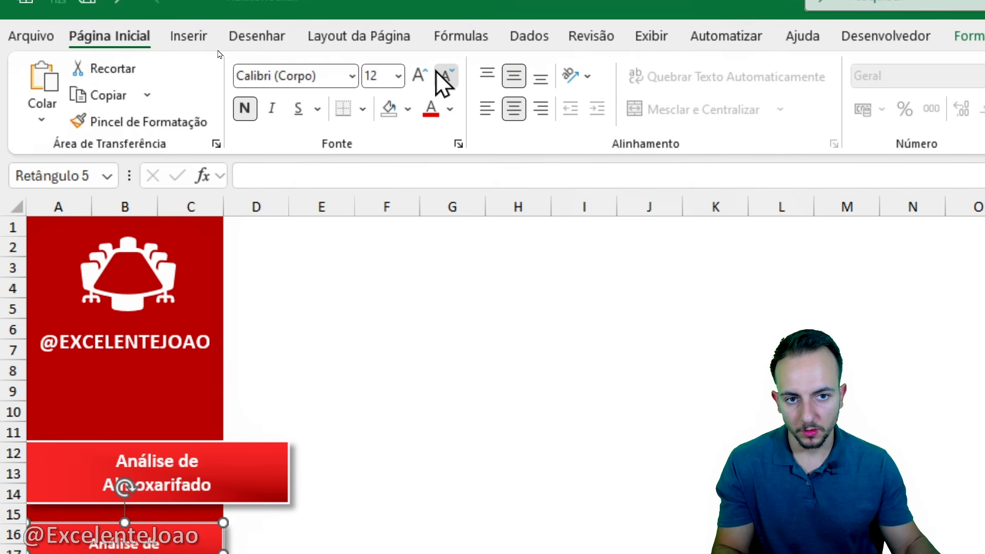
pyautogui.click(437, 74)
pyautogui.click(437, 75)
pyautogui.click(307, 431)
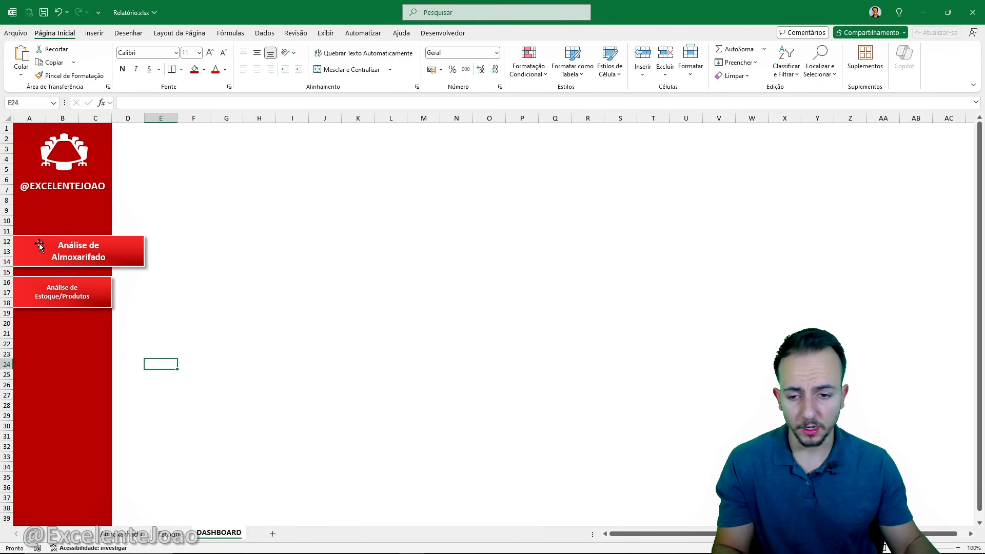
# Undo the font size reduction and the widening of the "Análise de Almoxarifado" button
pyautogui.hotkey('ctrl', 'z')
pyautogui.hotkey('ctrl', 'z')
pyautogui.hotkey('ctrl', 'z')
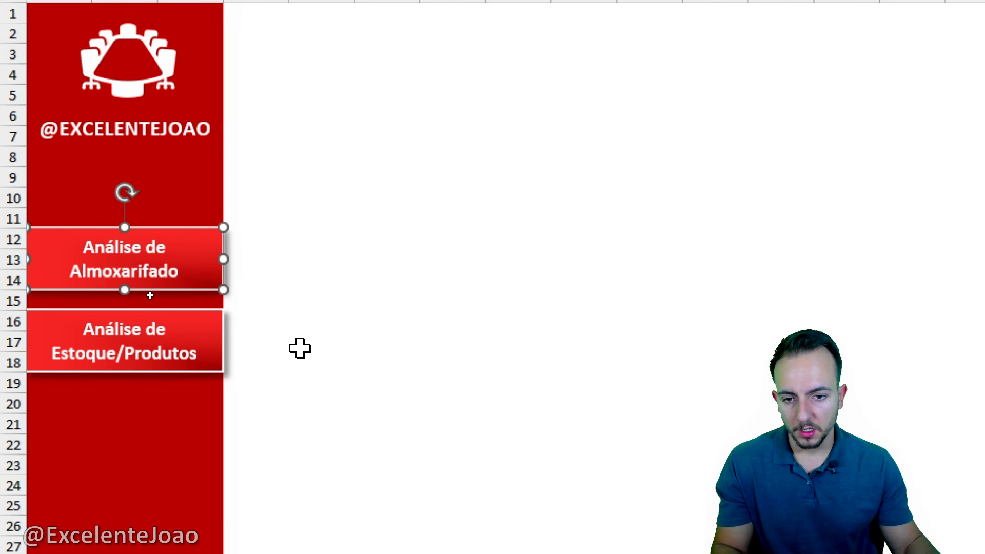
pyautogui.click(310, 345)
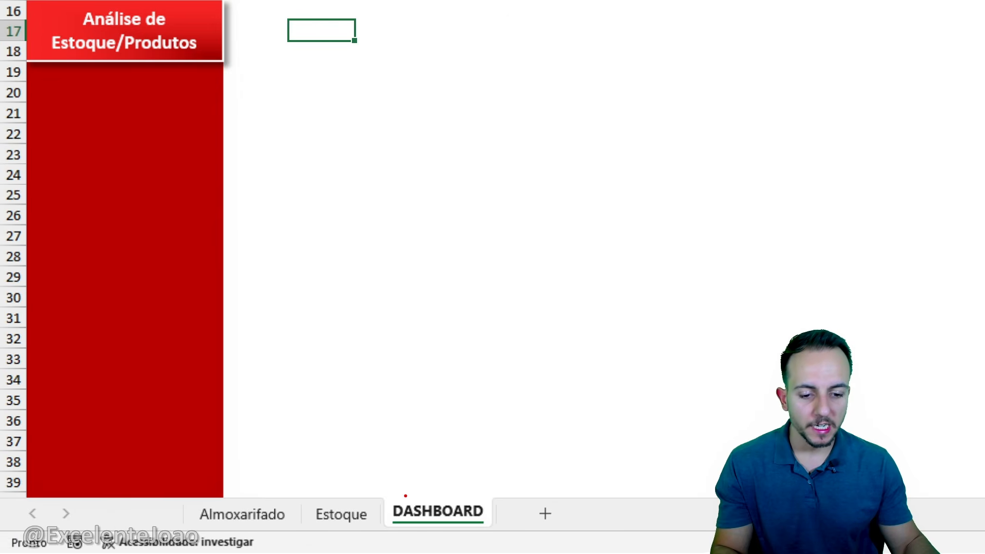
# Create a copy of the DASHBOARD sheet within Relatório.xlsx, placed before the Almoxarifado sheet
pyautogui.rightClick(472, 507)
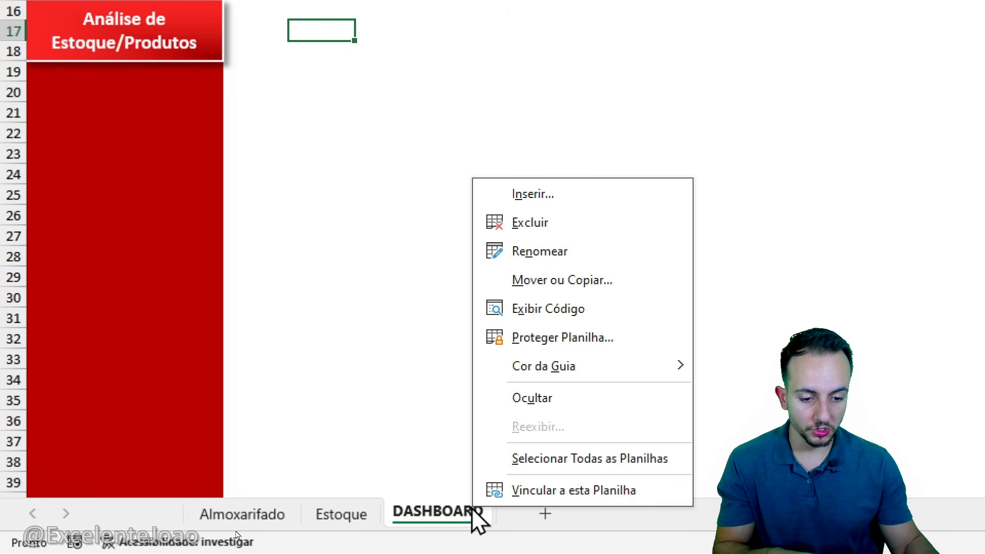
pyautogui.click(549, 287)
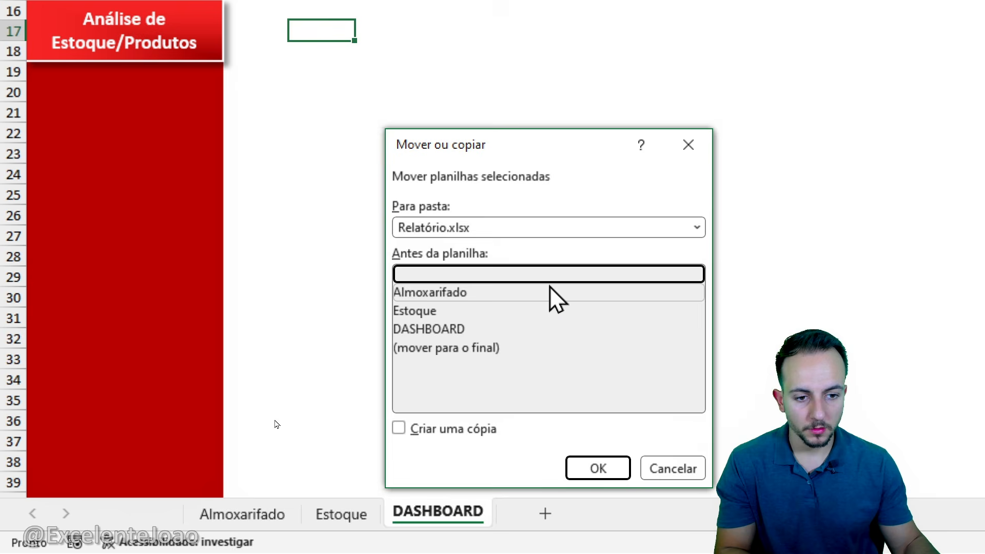
pyautogui.click(455, 430)
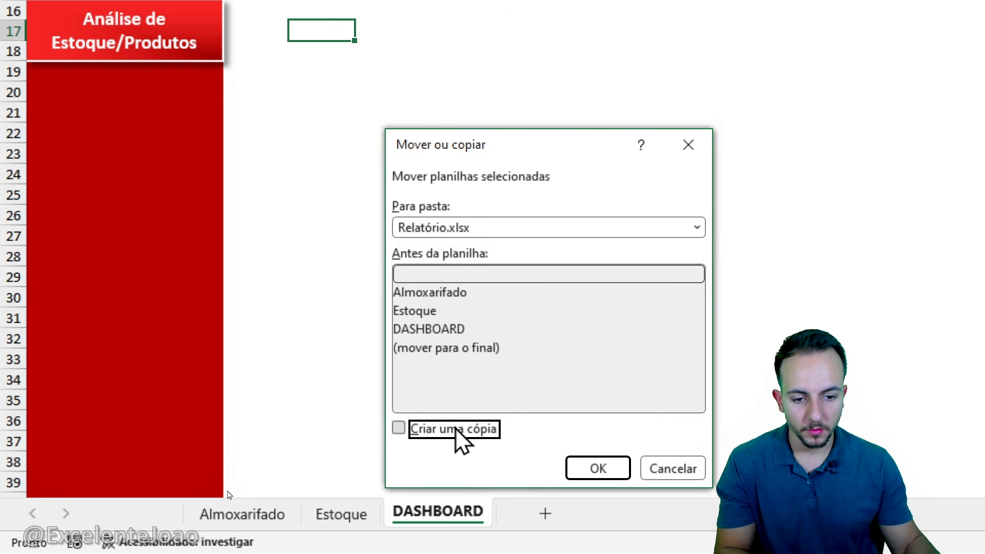
pyautogui.click(592, 468)
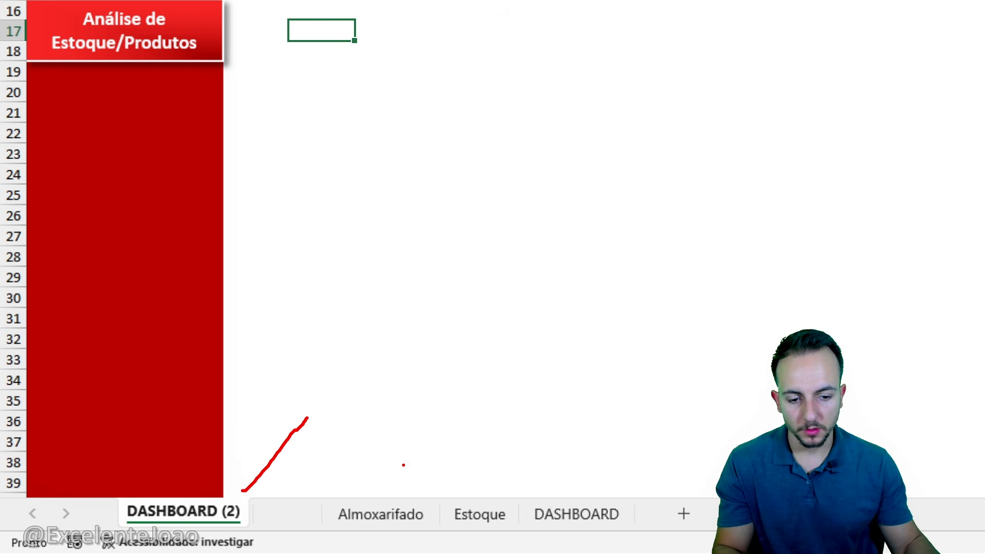
# Move the copied sheet DASHBOARD (2) to the end, after DASHBOARD, and switch between the two sheets
pyautogui.moveTo(138, 492); pyautogui.dragTo(244, 470)
pyautogui.press('Escape')
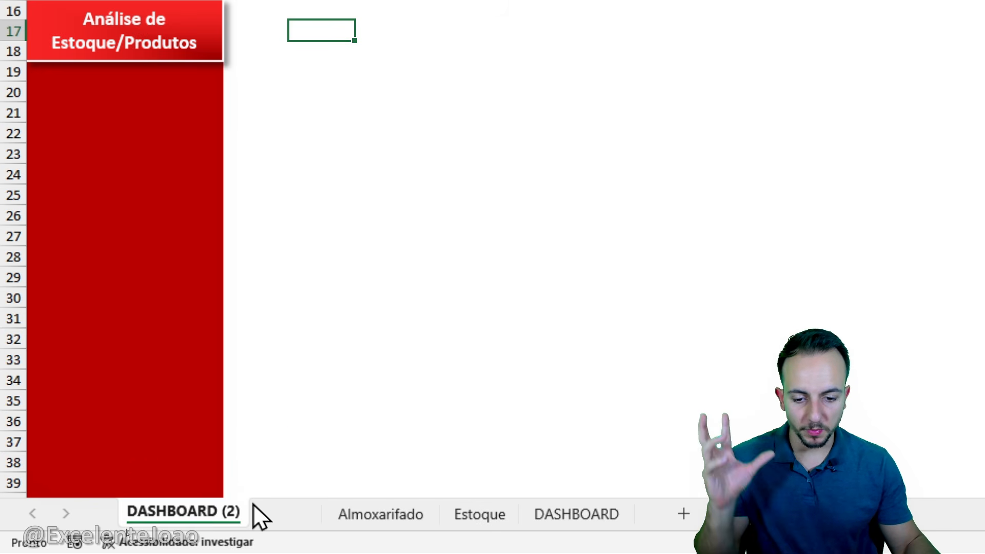
pyautogui.moveTo(221, 503); pyautogui.dragTo(700, 489)
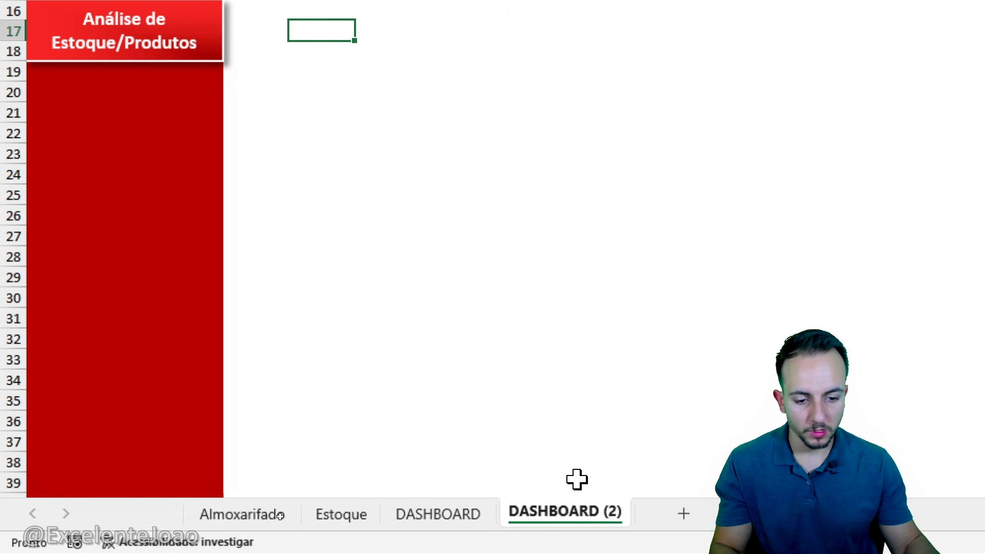
pyautogui.click(470, 510)
pyautogui.click(549, 515)
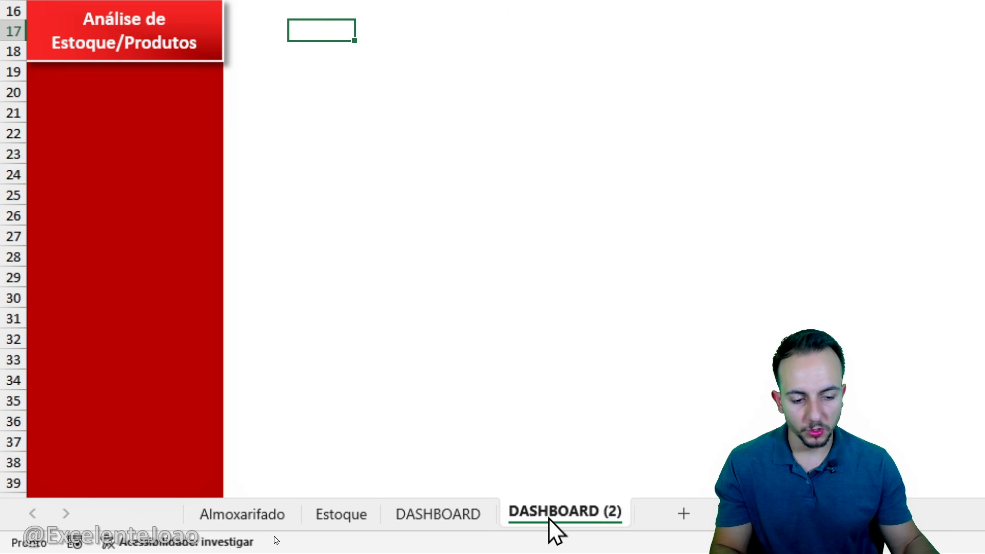
# Rename the original DASHBOARD sheet as DASHBOARD ALMO
pyautogui.click(475, 512)
pyautogui.rightClick(471, 512)
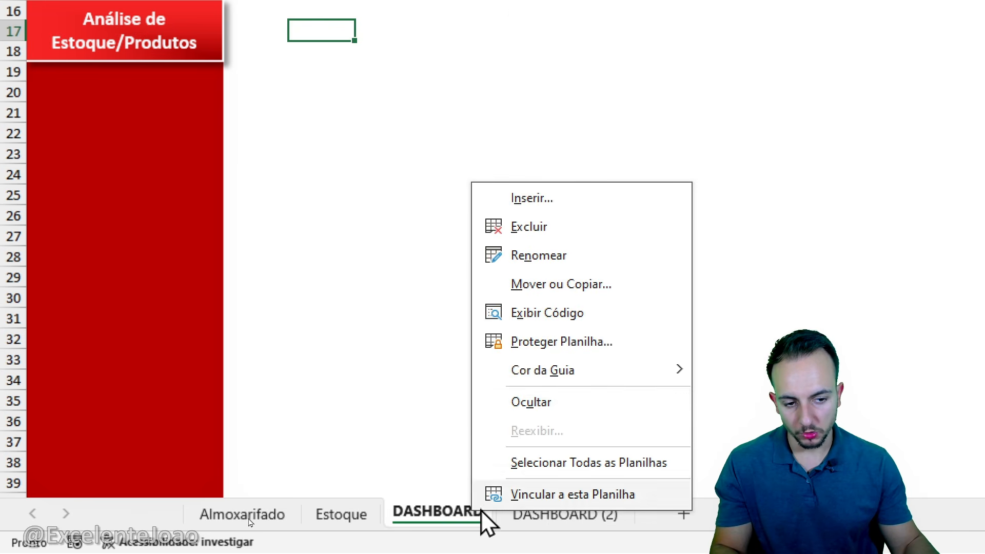
pyautogui.click(543, 258)
pyautogui.press('End')
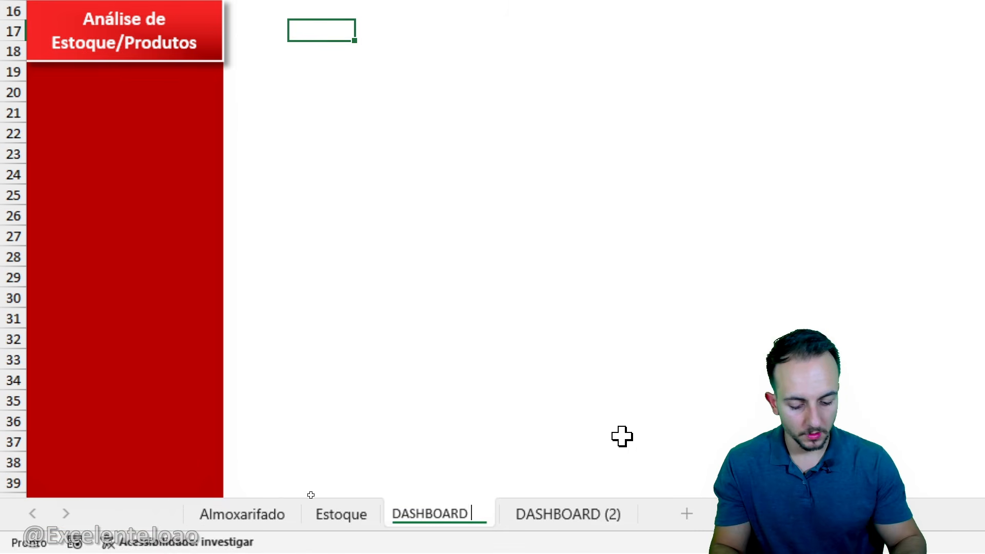
pyautogui.write('ALMO')
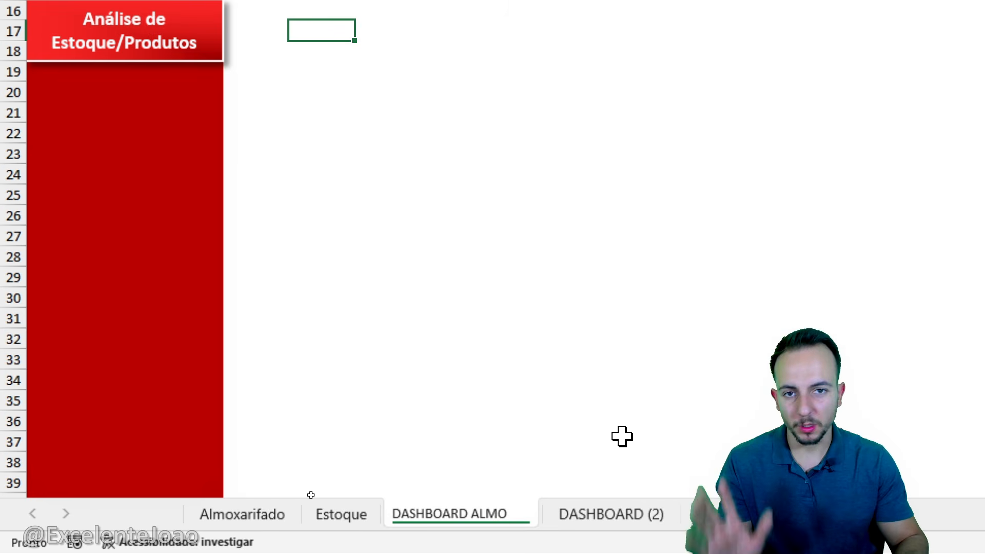
pyautogui.press('Return')
# Rename the DASHBOARD (2) sheet as DASHBOARD ESTO
pyautogui.click(659, 523)
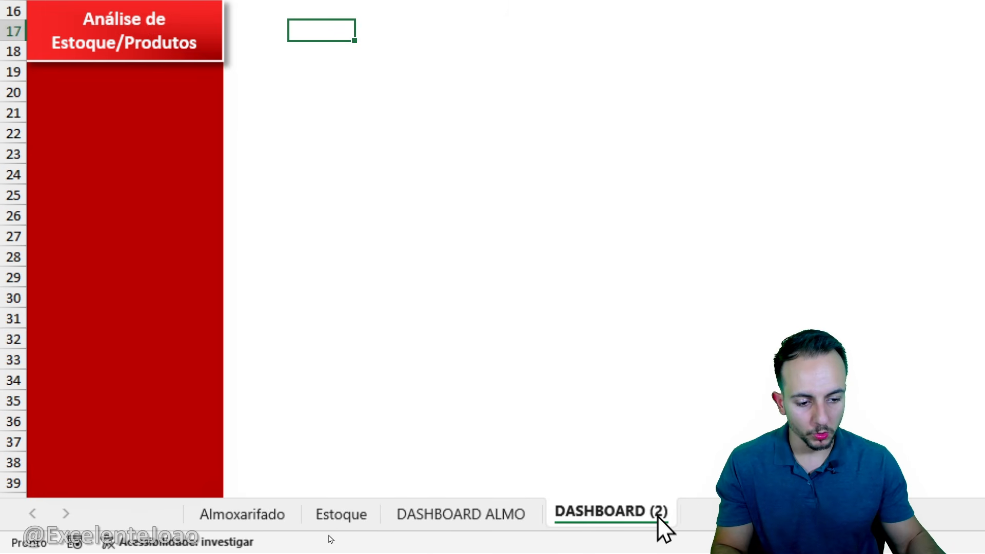
pyautogui.rightClick(660, 524)
pyautogui.click(758, 257)
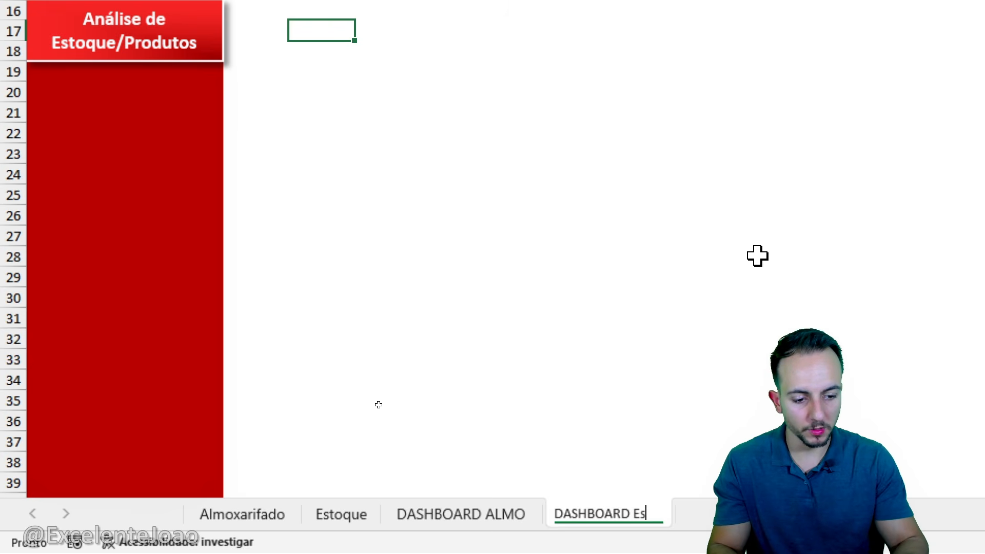
pyautogui.press('Return')
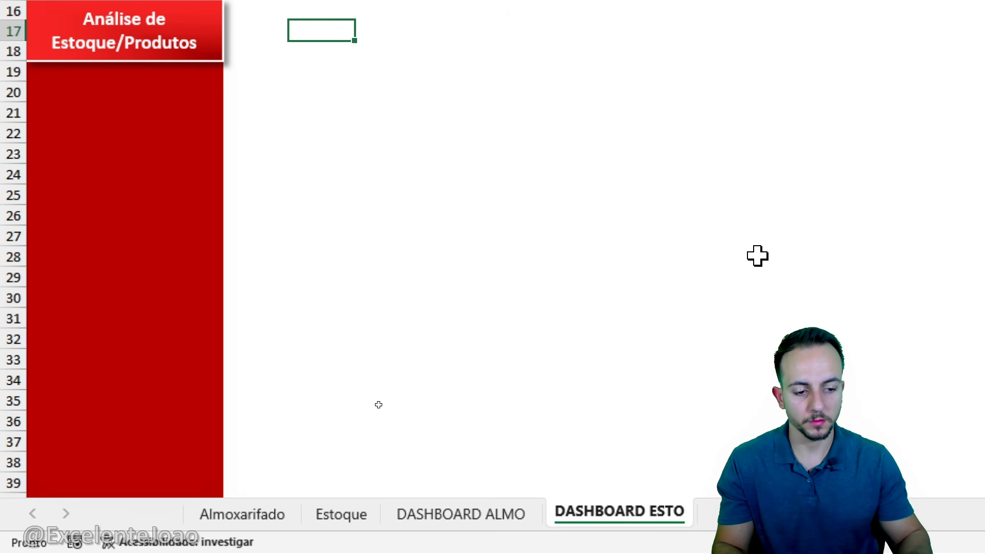
# On the DASHBOARD ALMO sheet, widen the "Análise de Almoxarifado" button to the end of column D
pyautogui.click(441, 518)
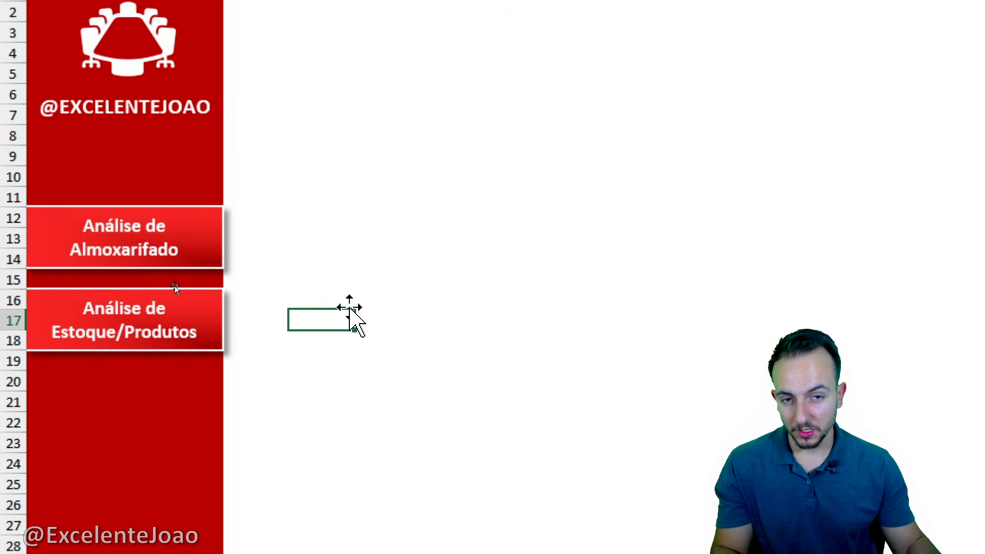
pyautogui.click(220, 241)
pyautogui.moveTo(222, 239); pyautogui.dragTo(287, 241)
pyautogui.click(418, 298)
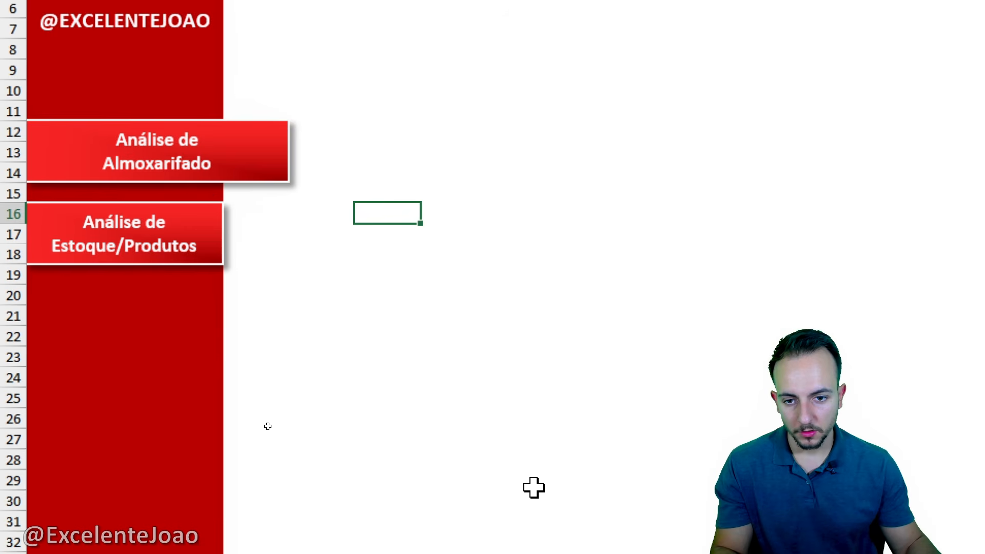
# On the DASHBOARD ESTO sheet, widen the "Análise de Estoque/Produtos" button to the end of column D
pyautogui.click(641, 531)
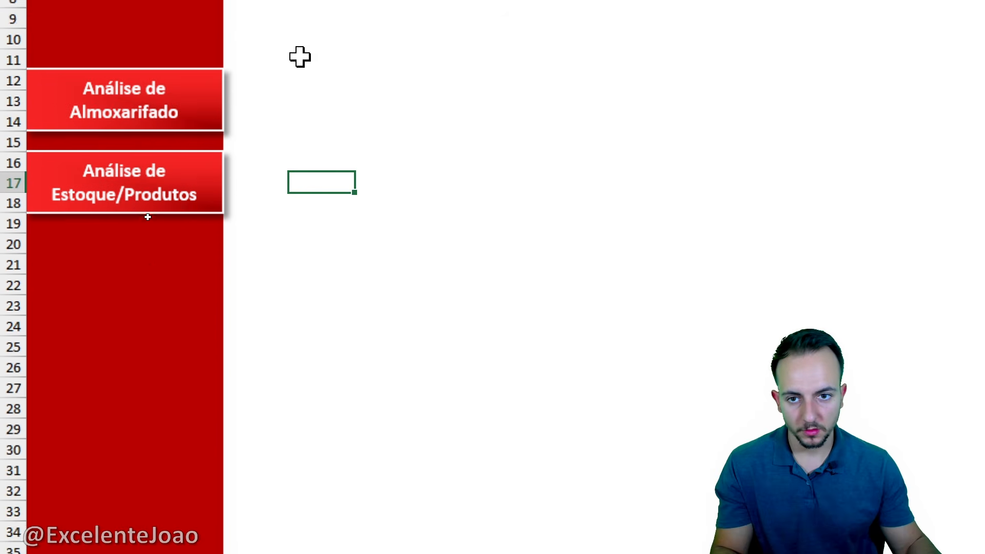
pyautogui.click(223, 336)
pyautogui.moveTo(226, 343); pyautogui.dragTo(288, 341)
pyautogui.press('Escape')
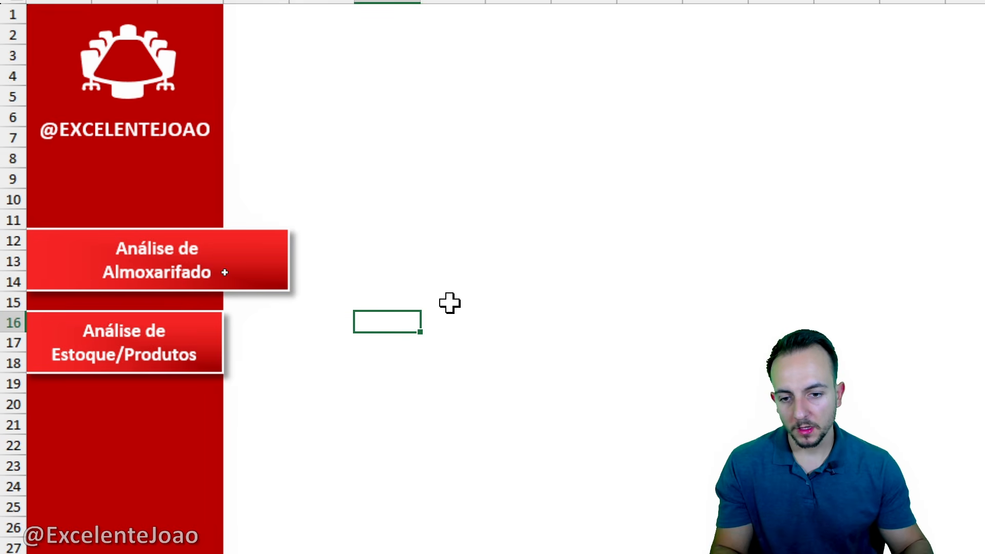
# On the DASHBOARD ALMO sheet, set the "Análise de Estoque/Produtos" text to the light orange theme colour from the second tint row
pyautogui.click(225, 336)
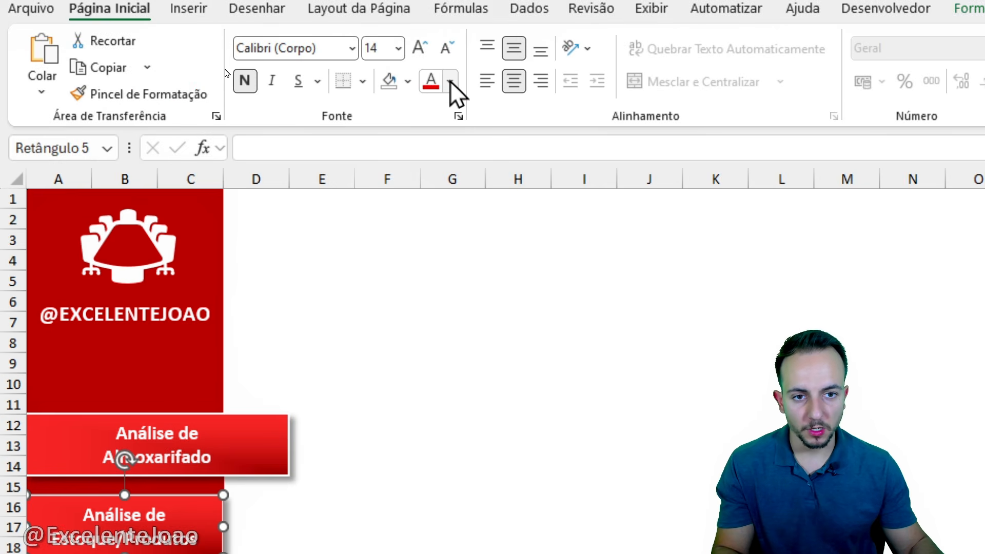
pyautogui.click(451, 81)
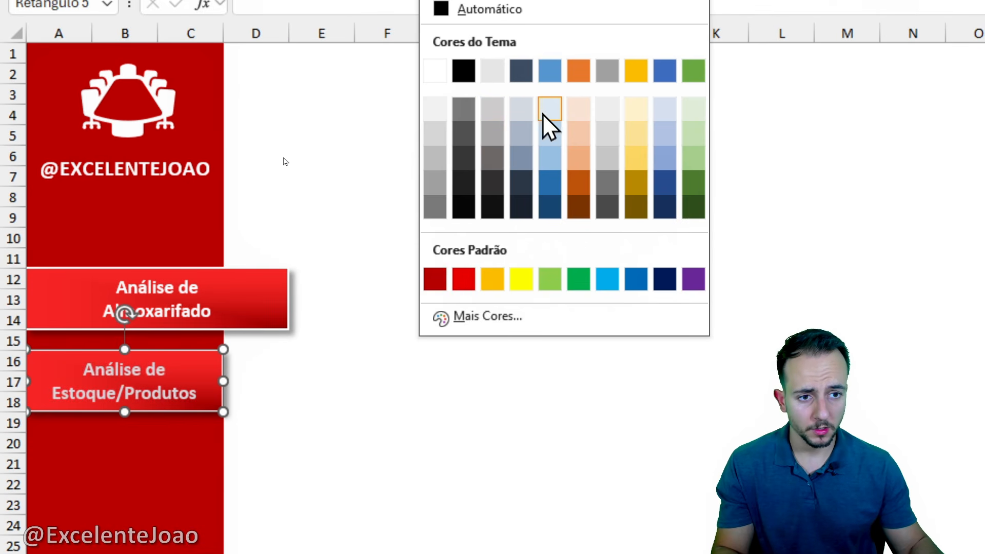
pyautogui.click(569, 134)
pyautogui.click(464, 277)
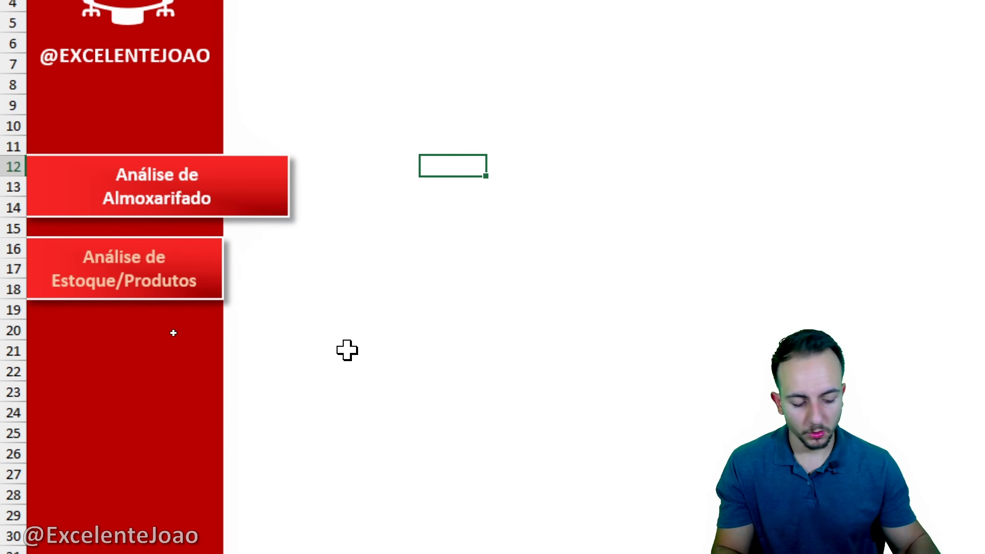
# On the DASHBOARD ESTO sheet, set the "Análise de Almoxarifado" button's text to the same light orange colour
pyautogui.hotkey('ctrl', 'pagedown')
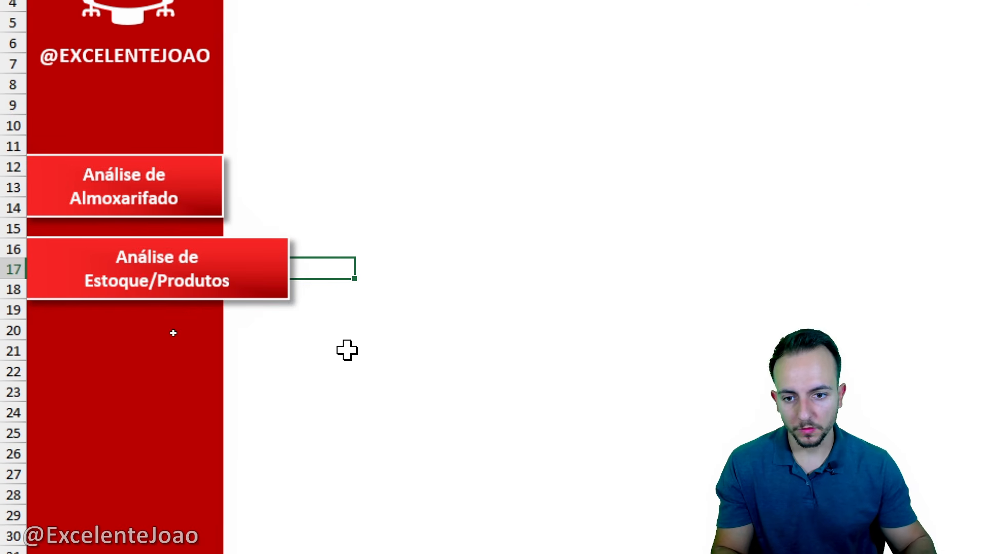
pyautogui.click(215, 192)
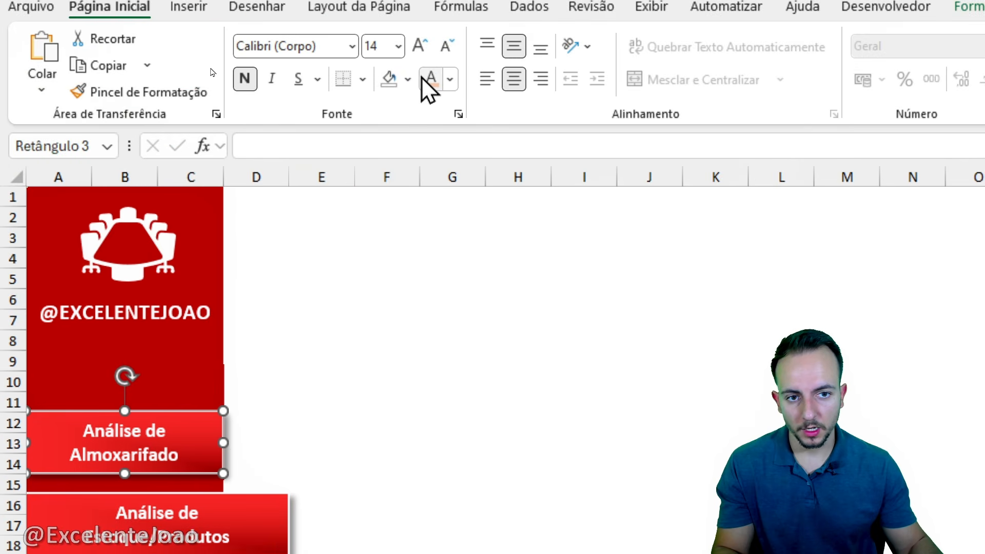
pyautogui.click(386, 402)
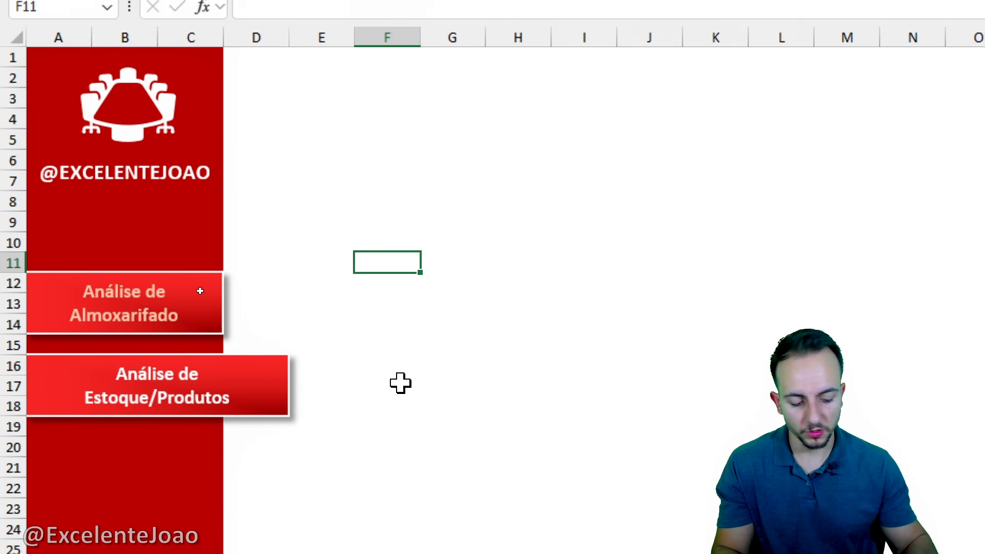
# Switch back and forth between the DASHBOARD ALMO and DASHBOARD ESTO sheets to compare how each side menu highlights its active button
pyautogui.hotkey('ctrl', 'pageup')
pyautogui.hotkey('ctrl', 'pagedown')
pyautogui.hotkey('ctrl', 'pageup')
pyautogui.hotkey('ctrl', 'pagedown')
pyautogui.hotkey('ctrl', 'pageup')
pyautogui.hotkey('ctrl', 'pagedown')
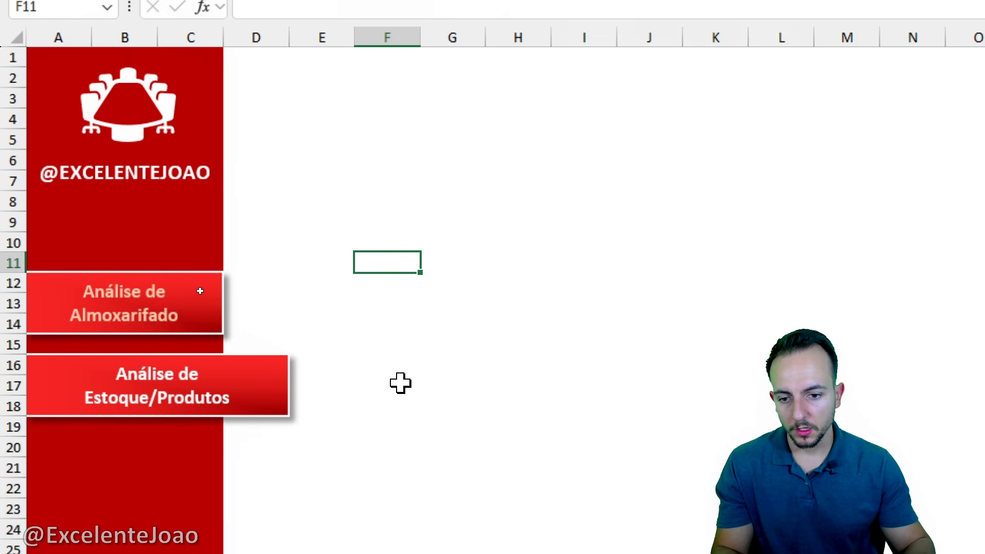
pyautogui.hotkey('ctrl', 'pageup')
pyautogui.hotkey('ctrl', 'pagedown')
pyautogui.hotkey('ctrl', 'pageup')
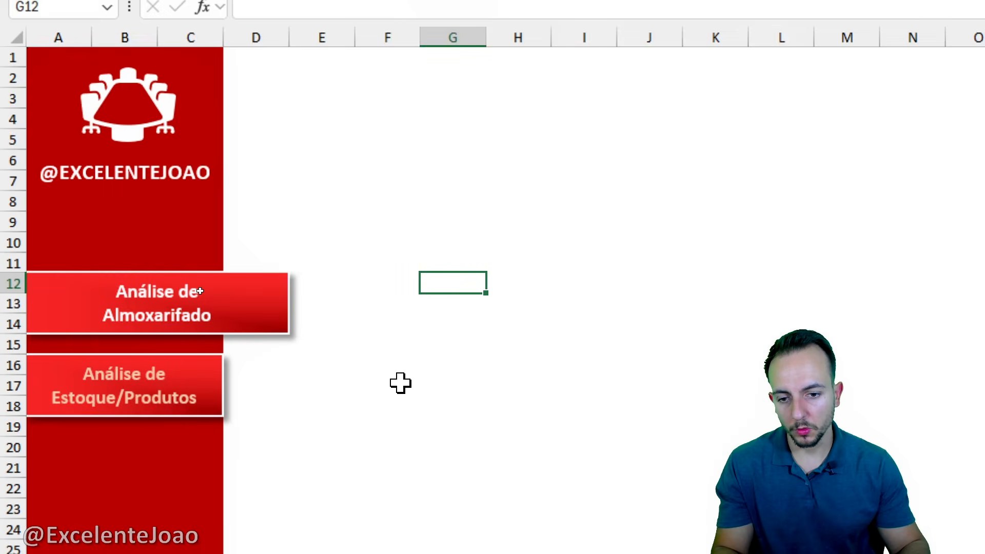
pyautogui.hotkey('ctrl', 'pagedown')
pyautogui.hotkey('ctrl', 'pageup')
pyautogui.hotkey('ctrl', 'pagedown')
pyautogui.hotkey('ctrl', 'pageup')
pyautogui.hotkey('ctrl', 'pagedown')
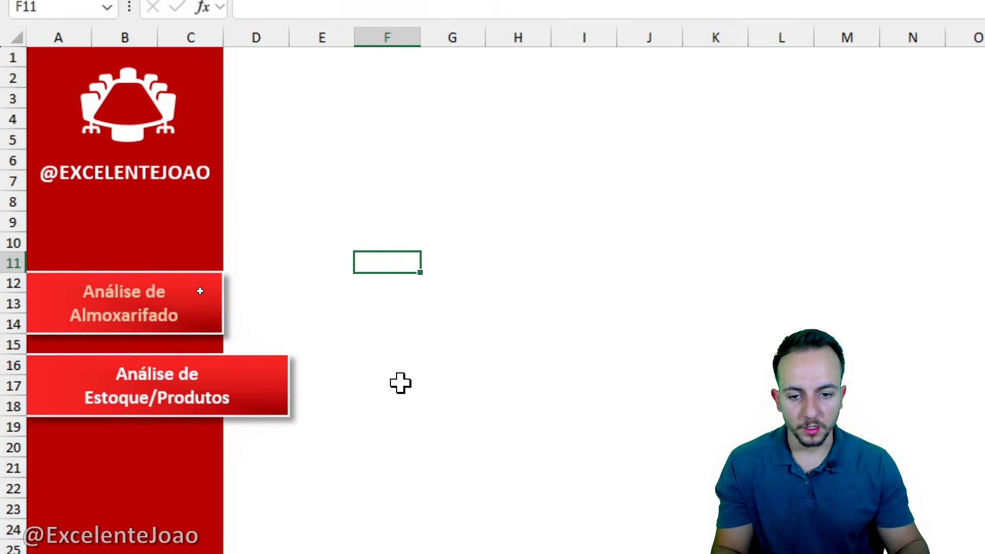
pyautogui.hotkey('ctrl', 'pageup')
pyautogui.hotkey('ctrl', 'pagedown')
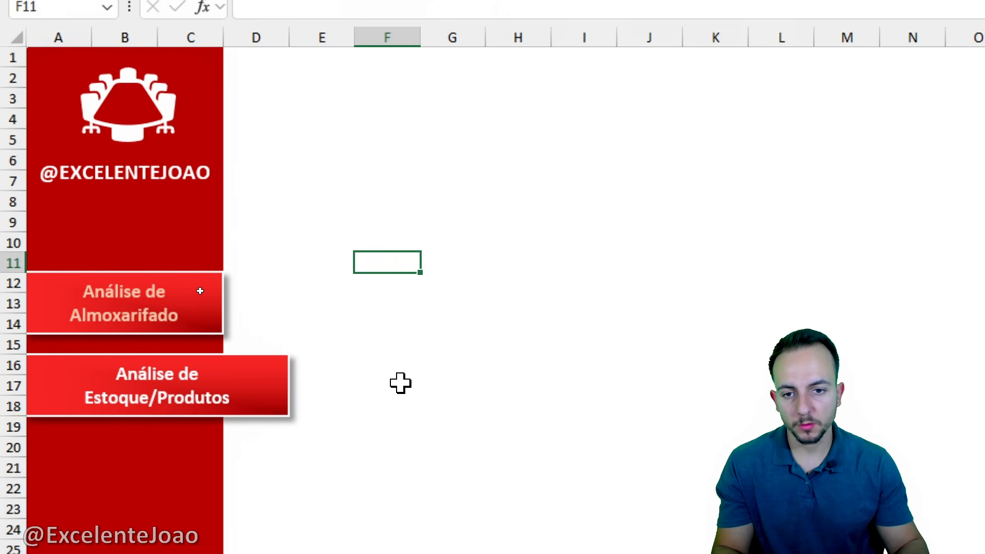
pyautogui.hotkey('ctrl', 'pageup')
pyautogui.hotkey('ctrl', 'pagedown')
pyautogui.hotkey('ctrl', 'pageup')
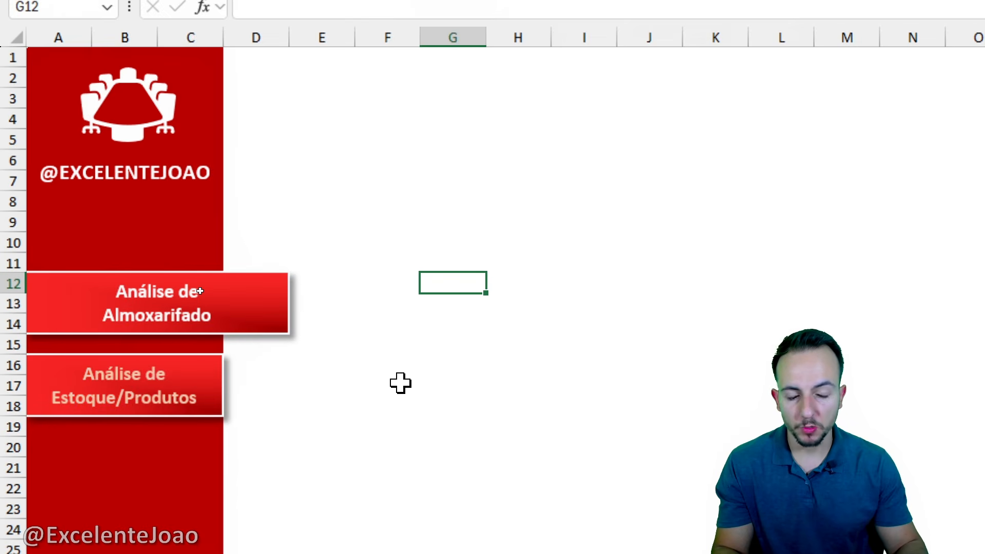
pyautogui.hotkey('ctrl', 'pagedown')
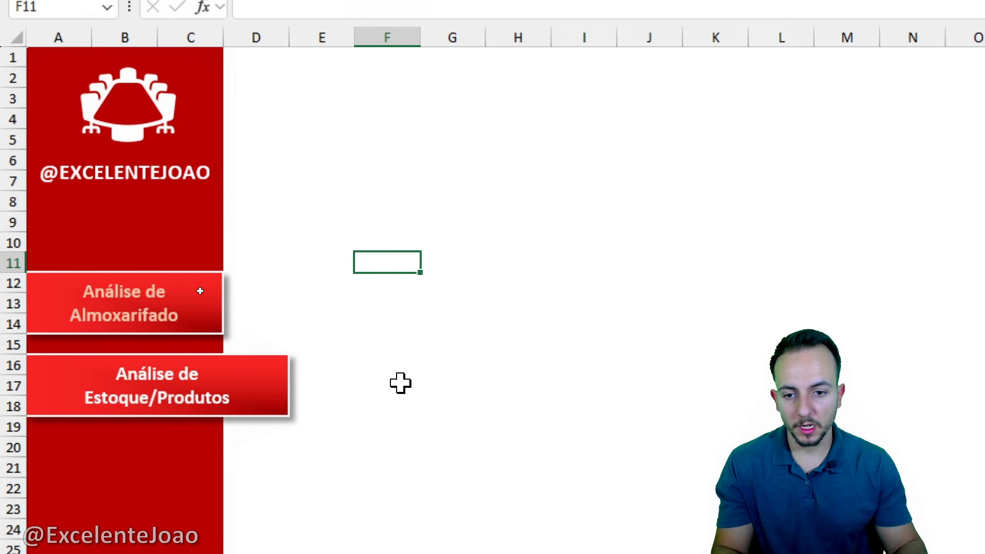
pyautogui.hotkey('ctrl', 'pageup')
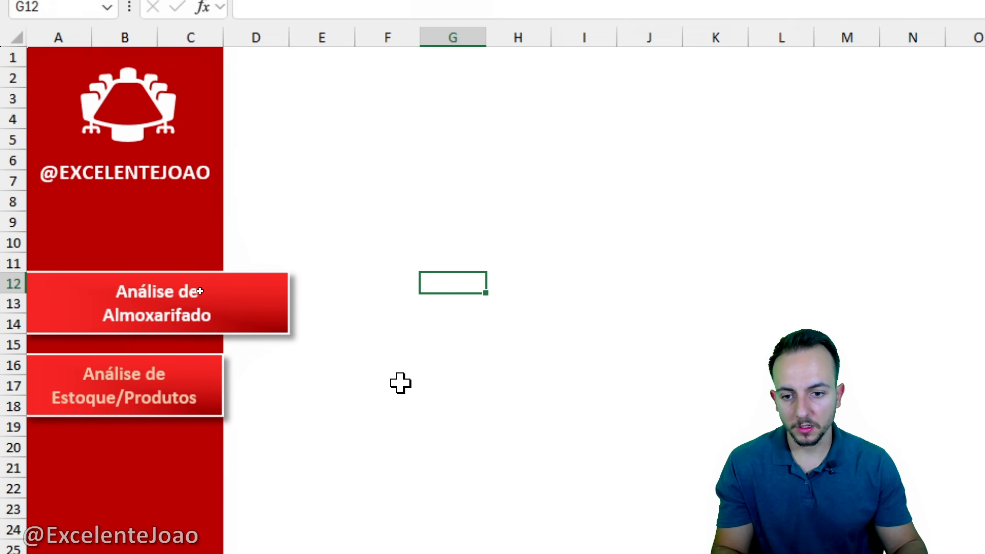
pyautogui.click(251, 311)
pyautogui.click(191, 413)
pyautogui.click(396, 305)
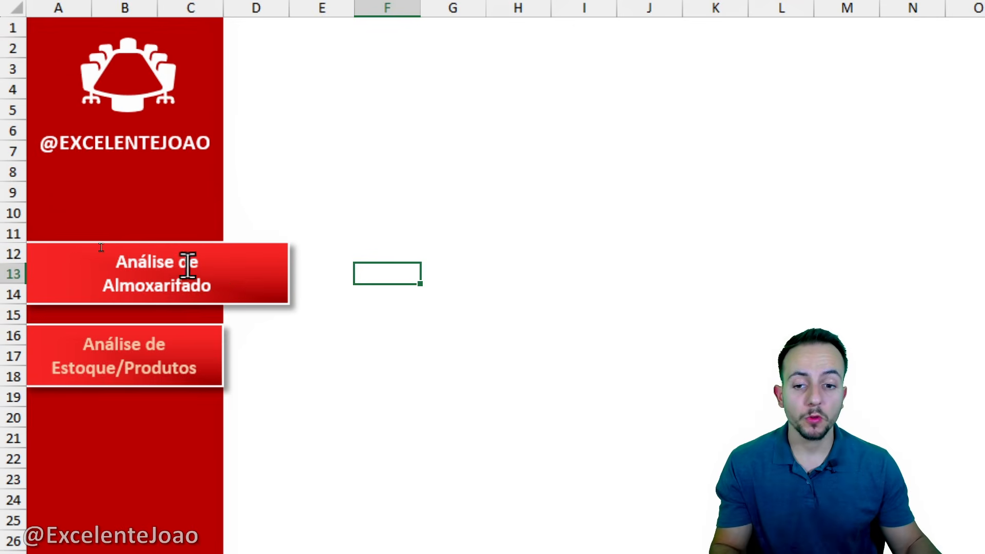
# On the DASHBOARD ALMO sheet, hyperlink the "Análise de Almoxarifado" button to cell A1 of DASHBOARD ALMO in this document
pyautogui.rightClick(258, 284)
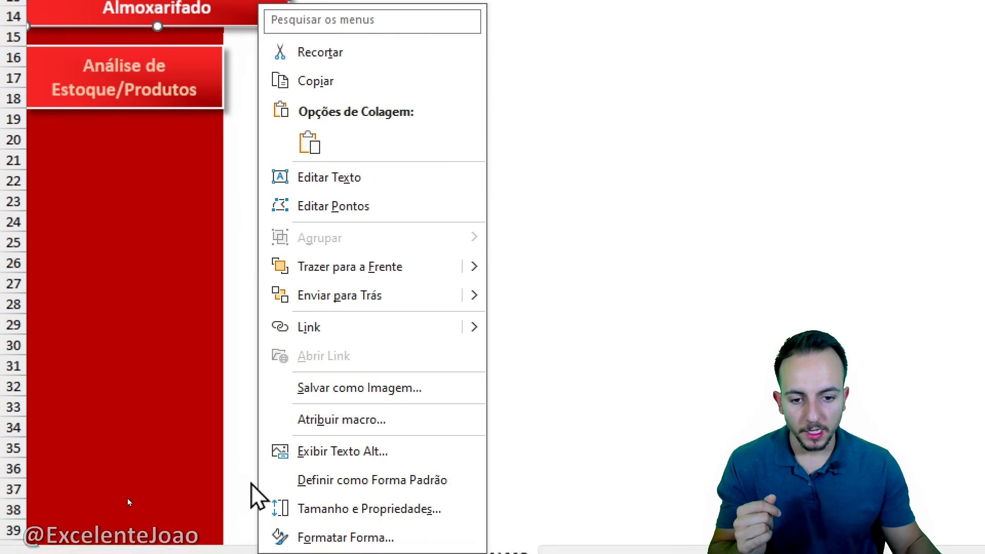
pyautogui.click(319, 331)
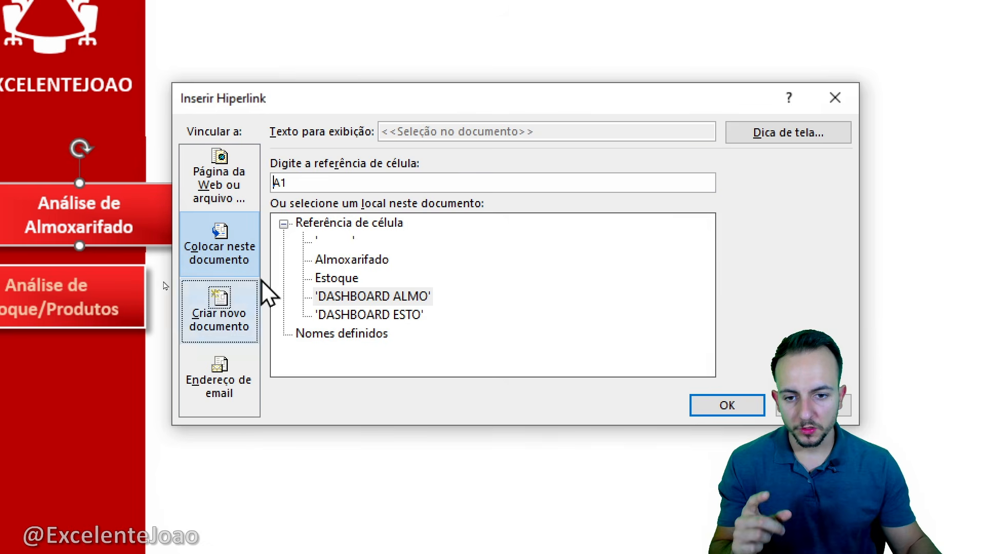
pyautogui.click(313, 256)
pyautogui.moveTo(231, 220); pyautogui.dragTo(179, 266)
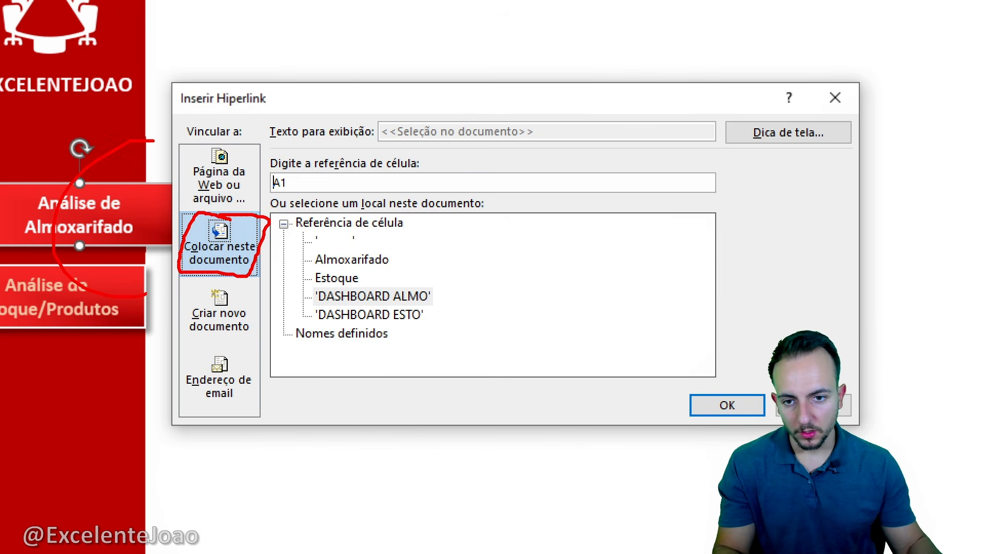
pyautogui.moveTo(137, 124); pyautogui.dragTo(154, 140)
pyautogui.moveTo(225, 156)
pyautogui.mouseDown()
pyautogui.moveTo(324, 178)
pyautogui.moveTo(365, 278)
pyautogui.moveTo(387, 270)
pyautogui.mouseUp()
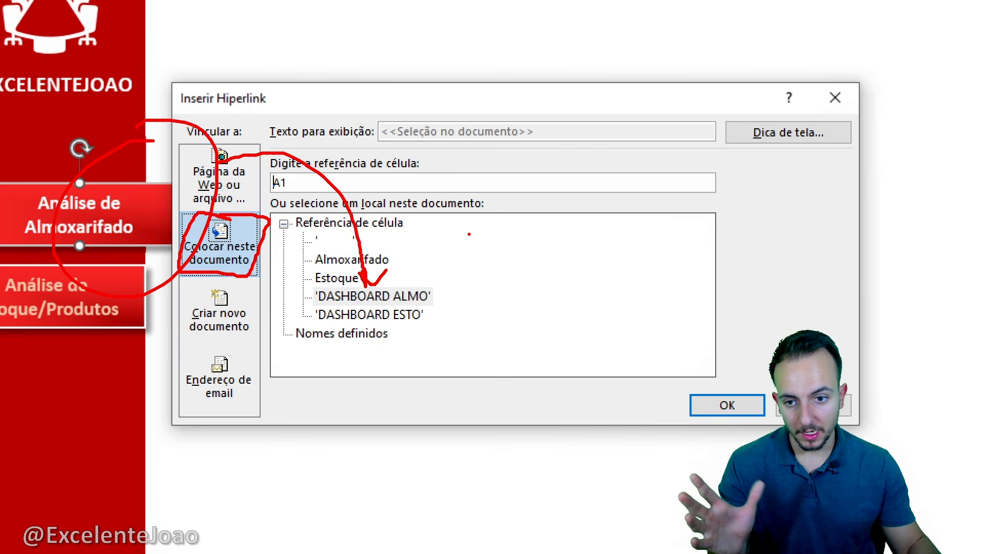
pyautogui.press('Escape')
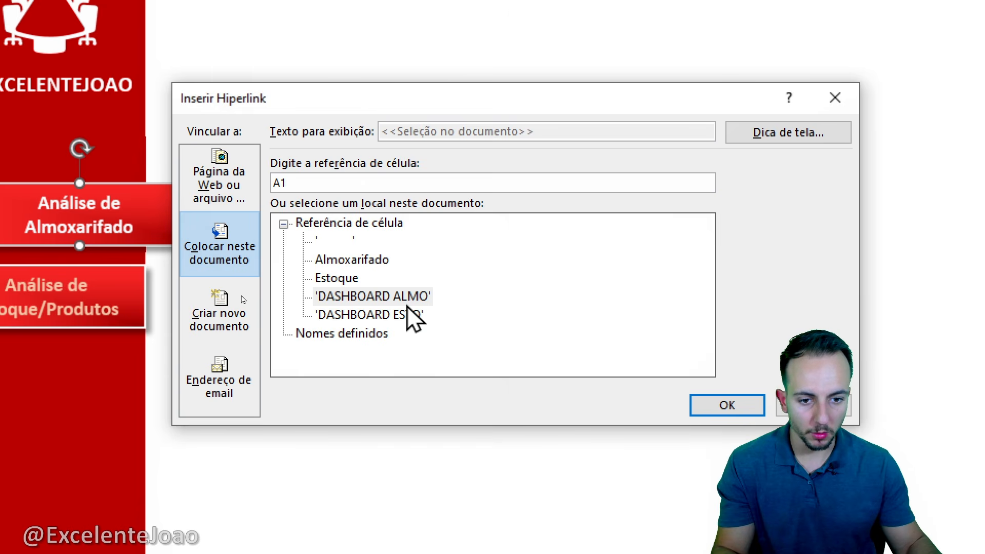
pyautogui.click(411, 296)
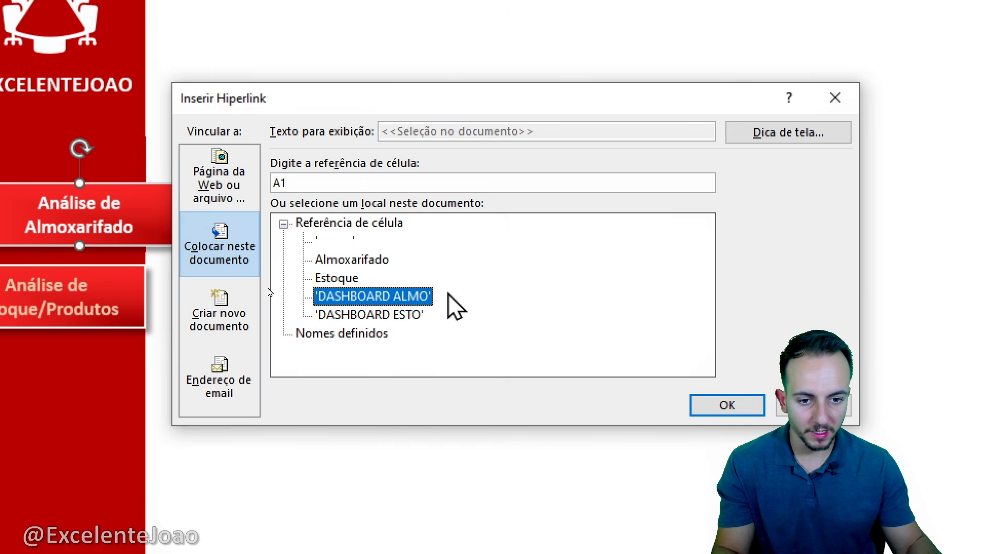
pyautogui.click(733, 408)
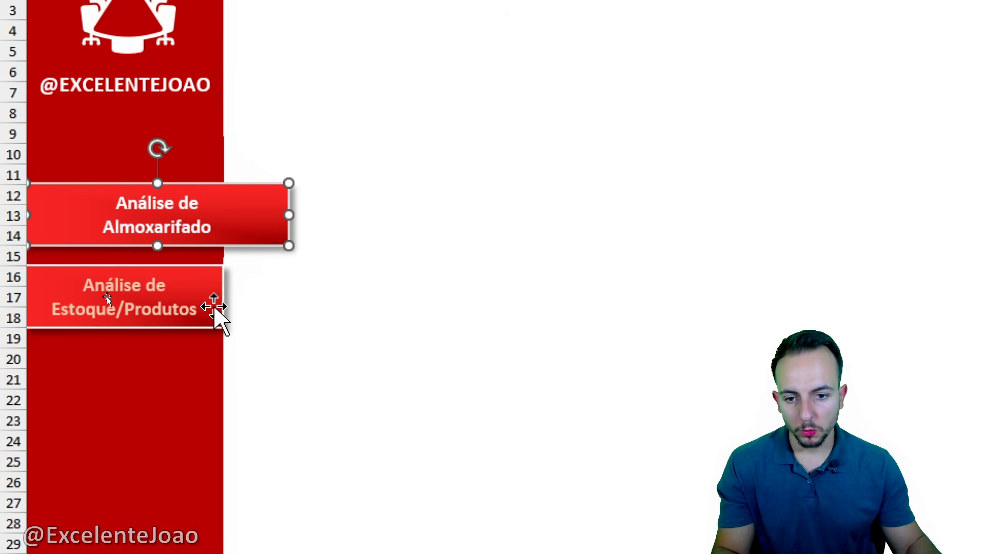
# On the DASHBOARD ALMO sheet, hyperlink the "Análise de Estoque/Produtos" button to cell A1 of DASHBOARD ESTO
pyautogui.rightClick(135, 307)
pyautogui.click(280, 86)
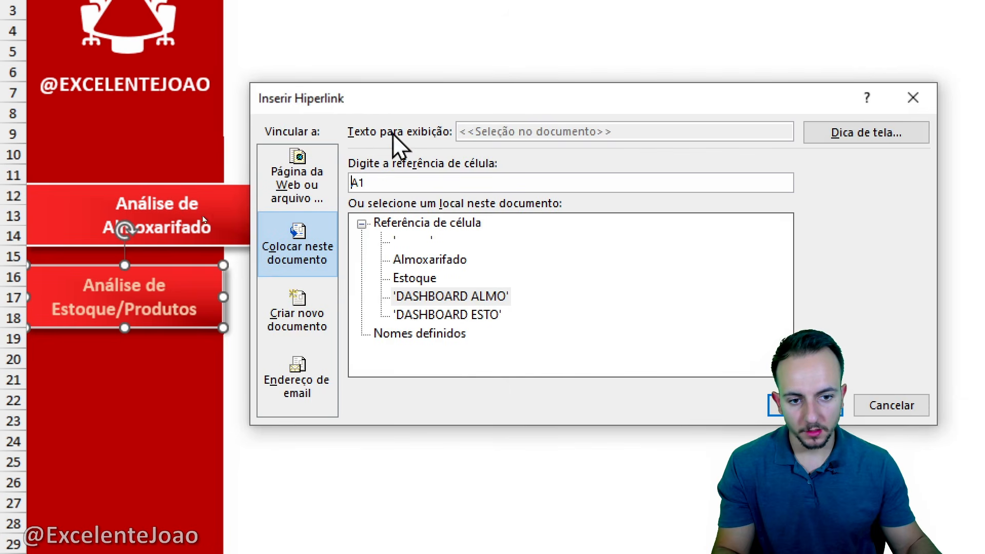
pyautogui.click(467, 315)
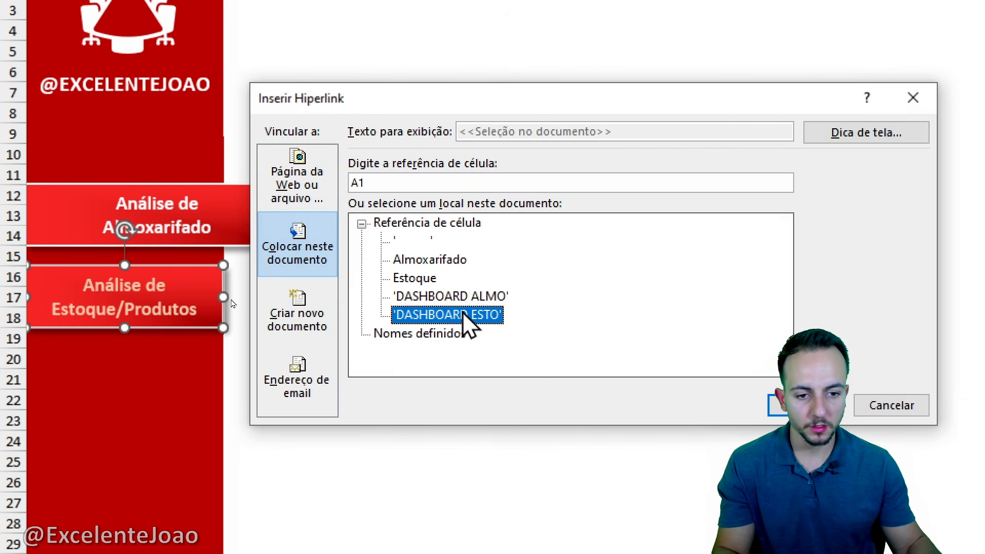
pyautogui.click(785, 406)
pyautogui.click(387, 215)
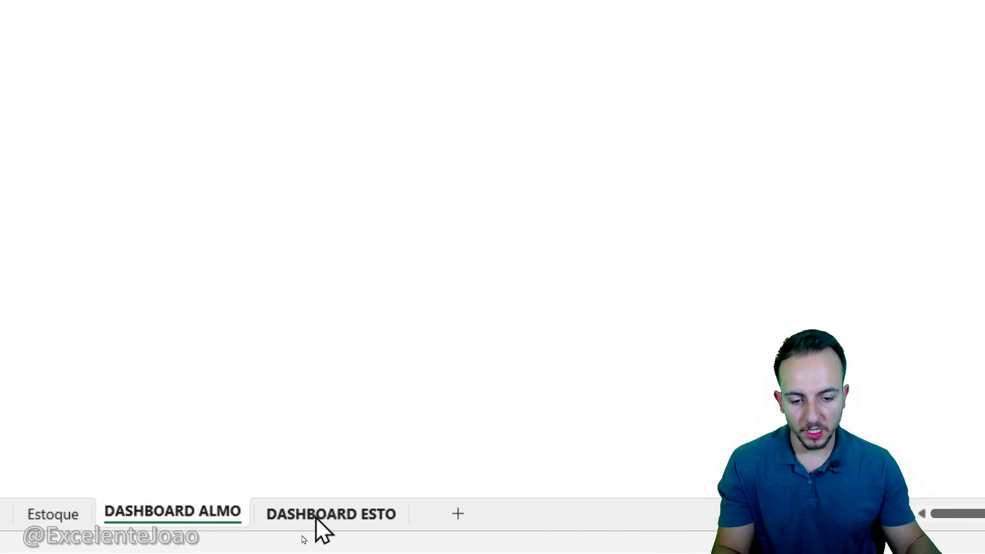
# On the DASHBOARD ESTO sheet, hyperlink the "Análise de Almoxarifado" button to cell A1 of DASHBOARD ALMO
pyautogui.click(318, 517)
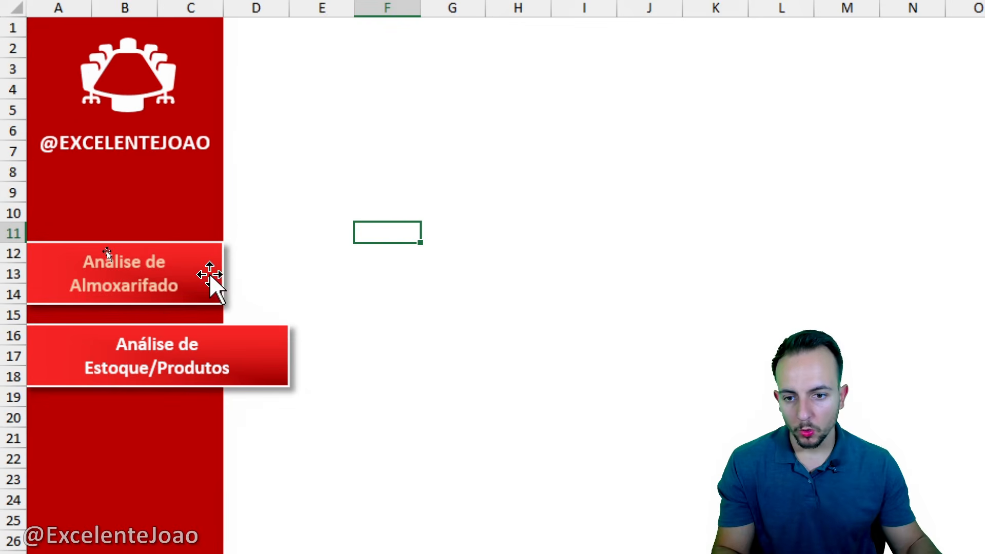
pyautogui.rightClick(212, 279)
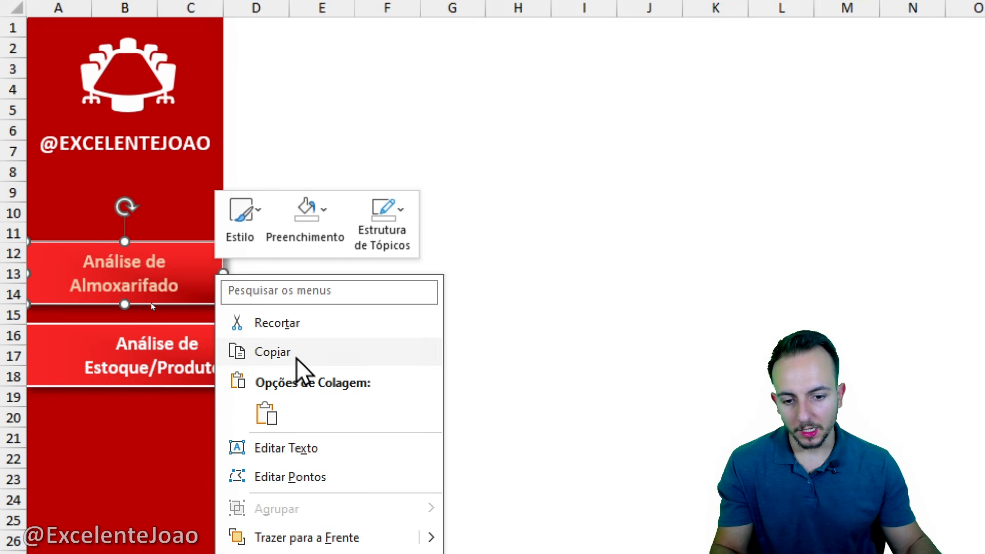
pyautogui.click(324, 426)
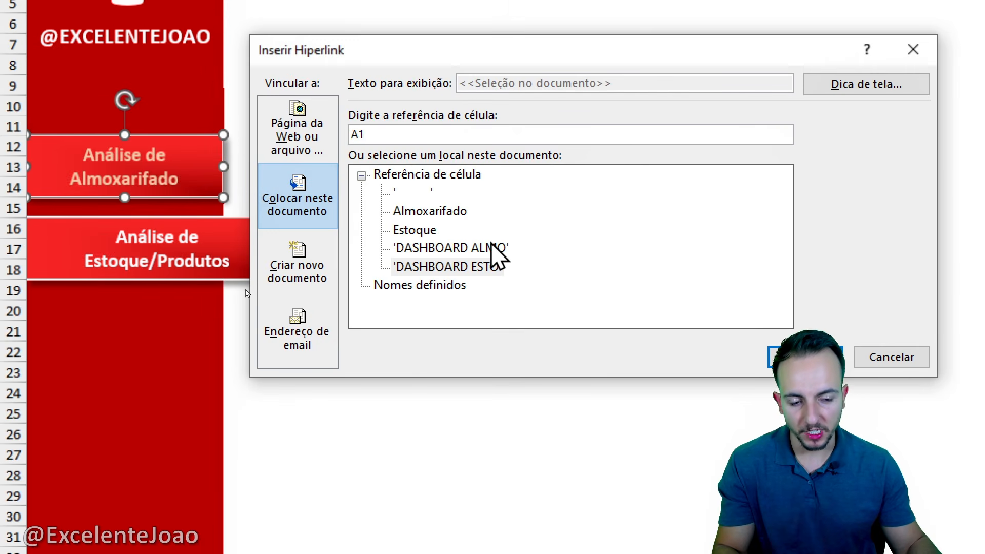
pyautogui.doubleClick(491, 244)
# On the DASHBOARD ESTO sheet, hyperlink the "Análise de Estoque/Produtos" button to cell A1 of DASHBOARD ESTO
pyautogui.click(254, 254)
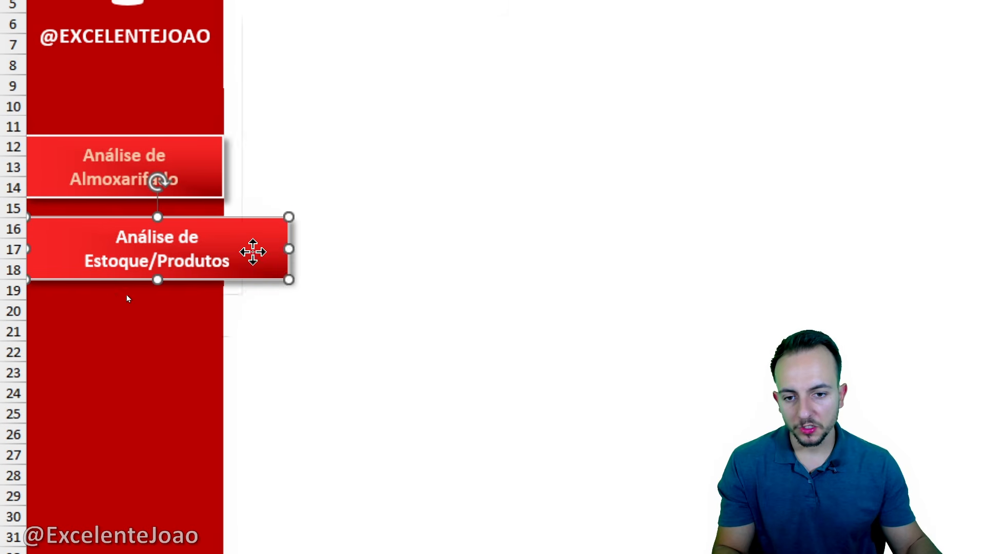
pyautogui.rightClick(253, 251)
pyautogui.click(339, 24)
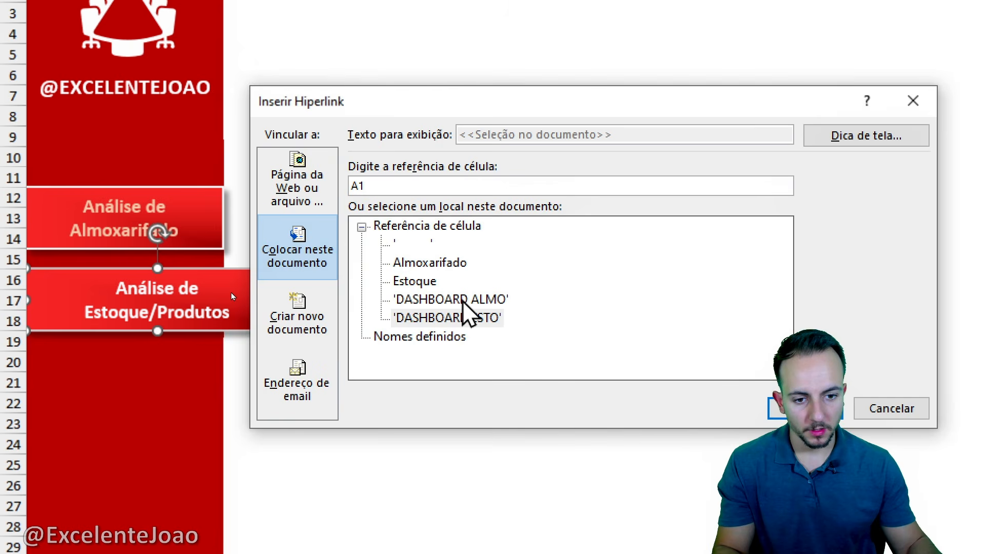
pyautogui.doubleClick(468, 319)
pyautogui.press('Escape')
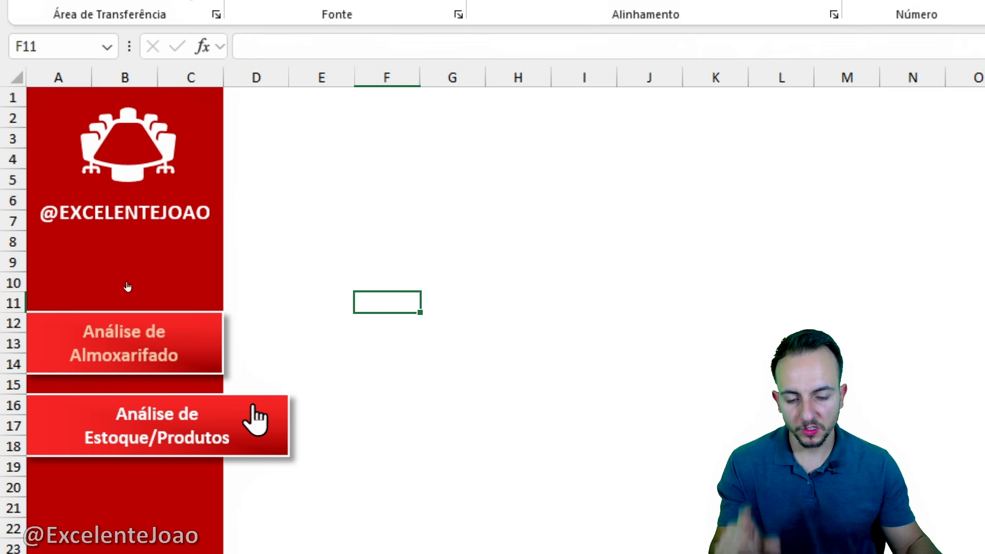
# Test the side menu hyperlinks by navigating repeatedly between the warehouse and stock dashboards, ending on DASHBOARD ALMO
pyautogui.click(214, 358)
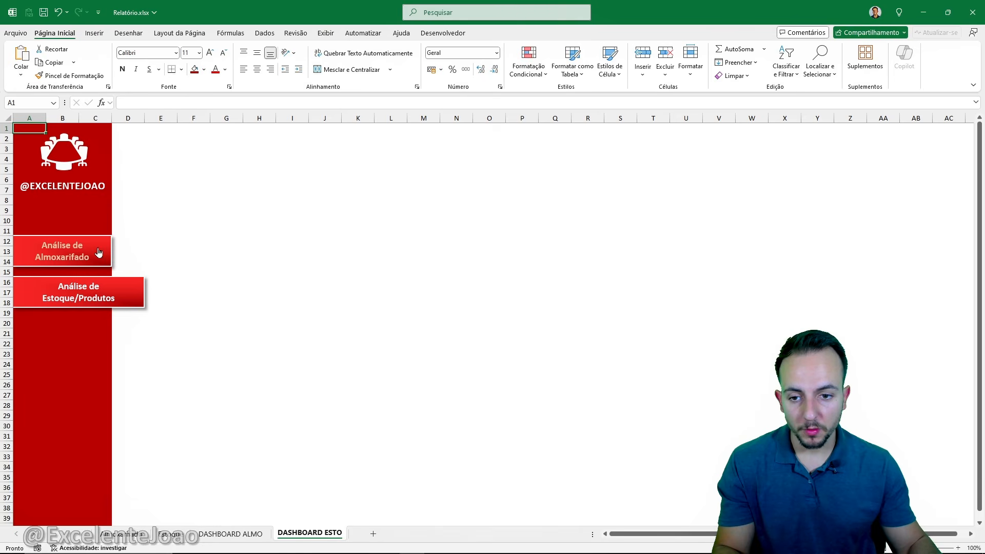
pyautogui.click(99, 253)
pyautogui.click(92, 283)
pyautogui.click(98, 261)
pyautogui.click(94, 287)
pyautogui.click(97, 261)
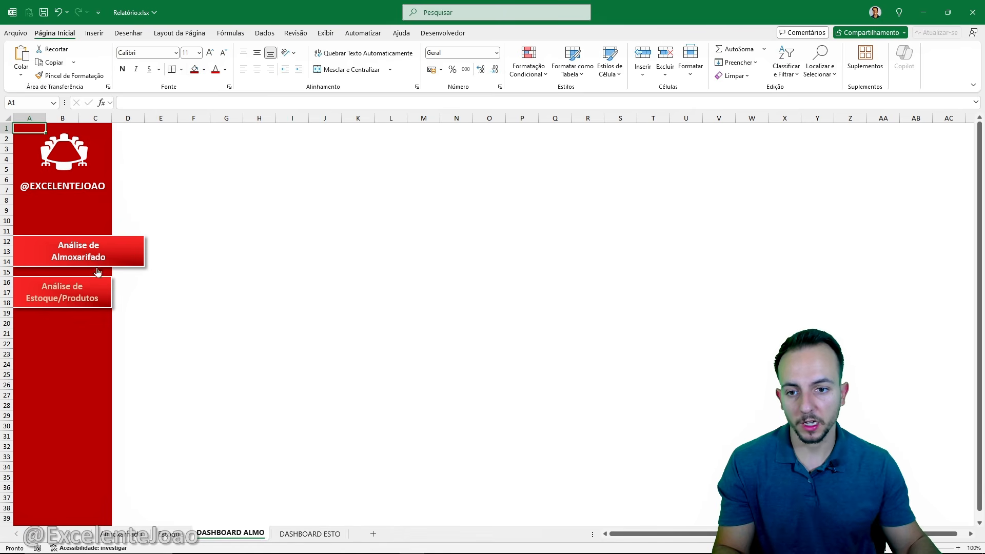
pyautogui.click(97, 287)
pyautogui.click(97, 263)
pyautogui.click(99, 289)
pyautogui.click(99, 263)
pyautogui.click(99, 285)
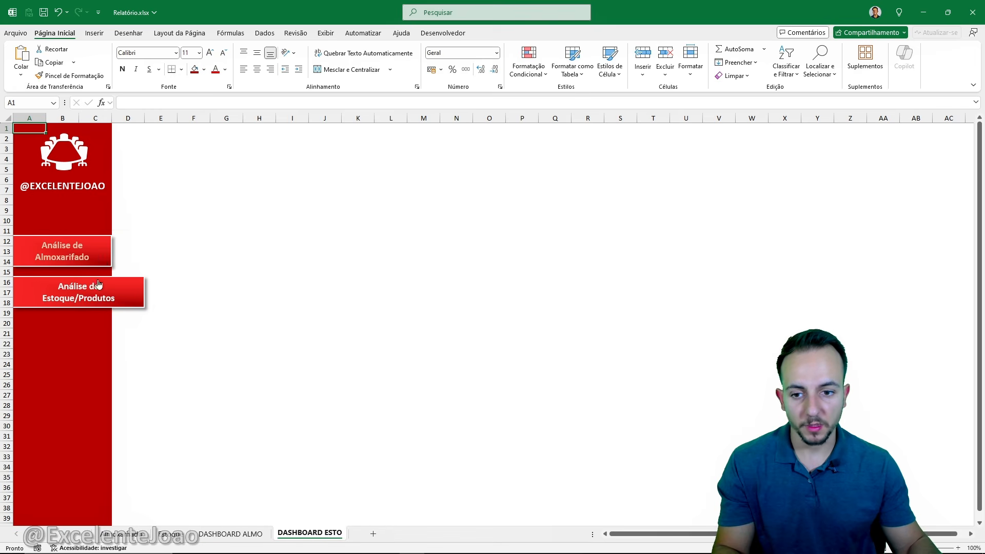
pyautogui.click(98, 262)
pyautogui.click(99, 288)
pyautogui.click(94, 261)
pyautogui.click(90, 296)
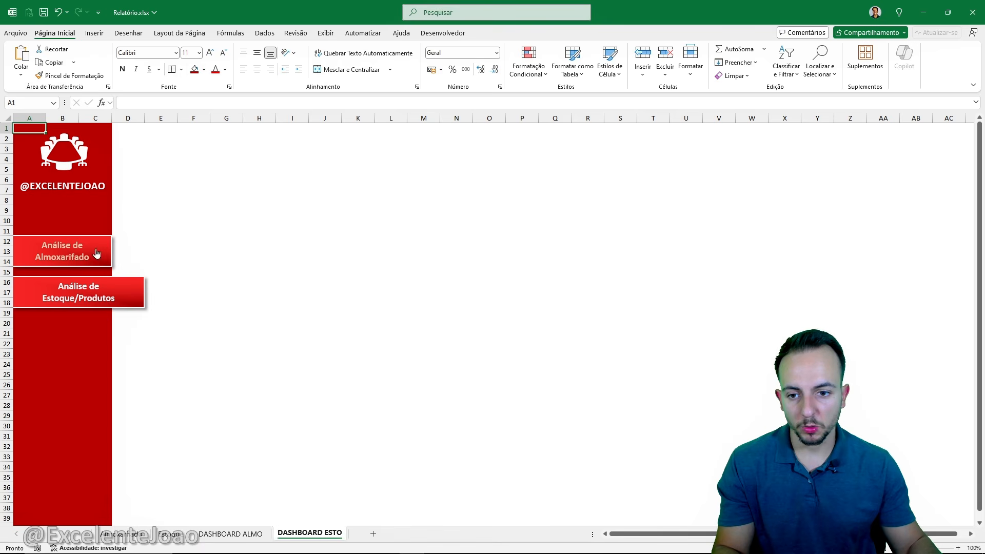
pyautogui.click(97, 255)
pyautogui.click(98, 288)
pyautogui.click(102, 259)
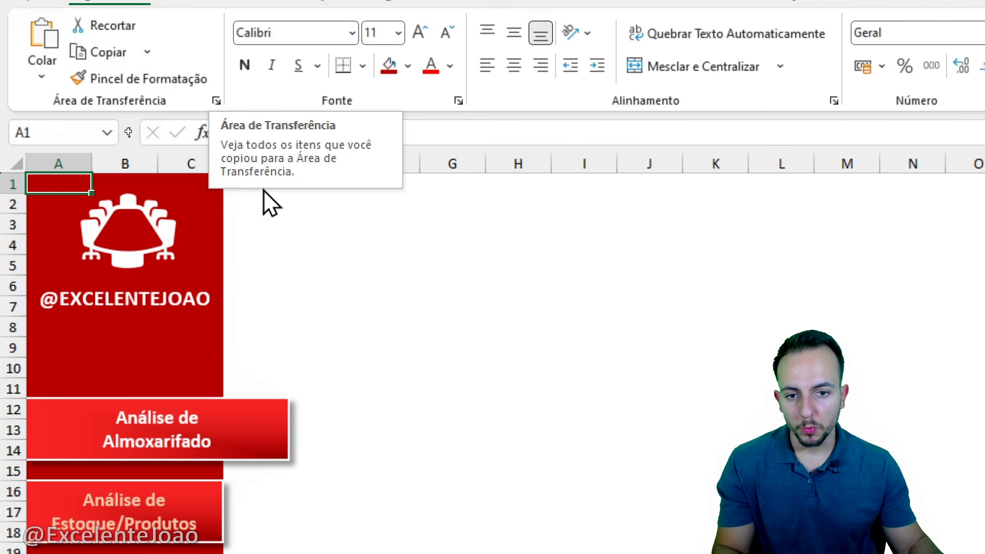
# Select the range D1:K4 beside the side menu on the DASHBOARD ALMO sheet
pyautogui.click(323, 267)
pyautogui.moveTo(267, 182); pyautogui.dragTo(721, 254)
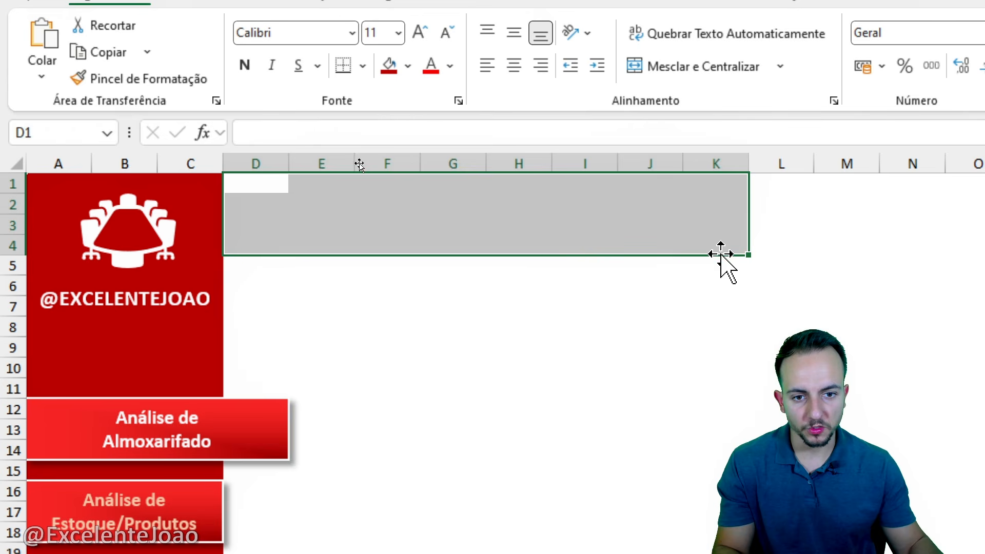
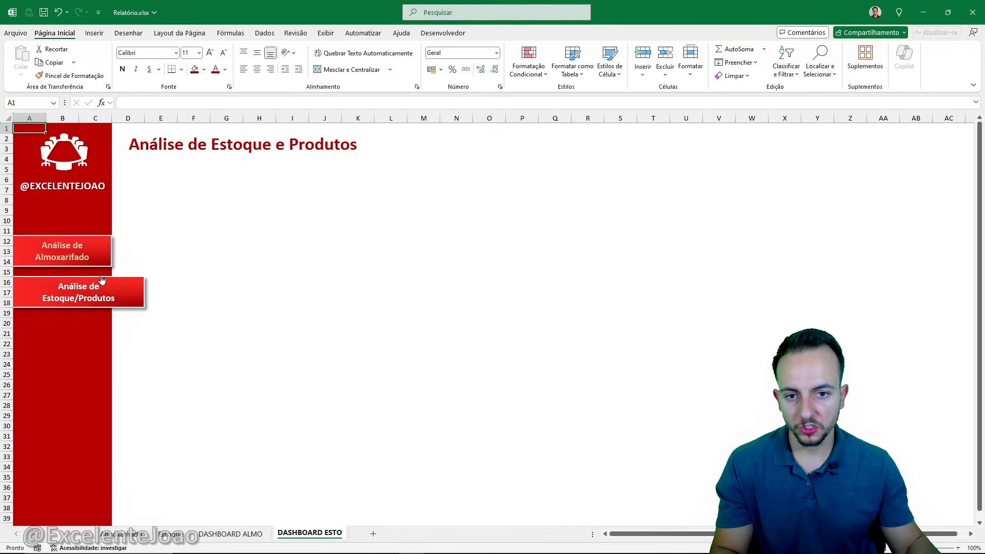
# Follow the menu links from the titled stock dashboard to the warehouse dashboard and back to compare their headers
pyautogui.click(106, 255)
pyautogui.click(94, 295)
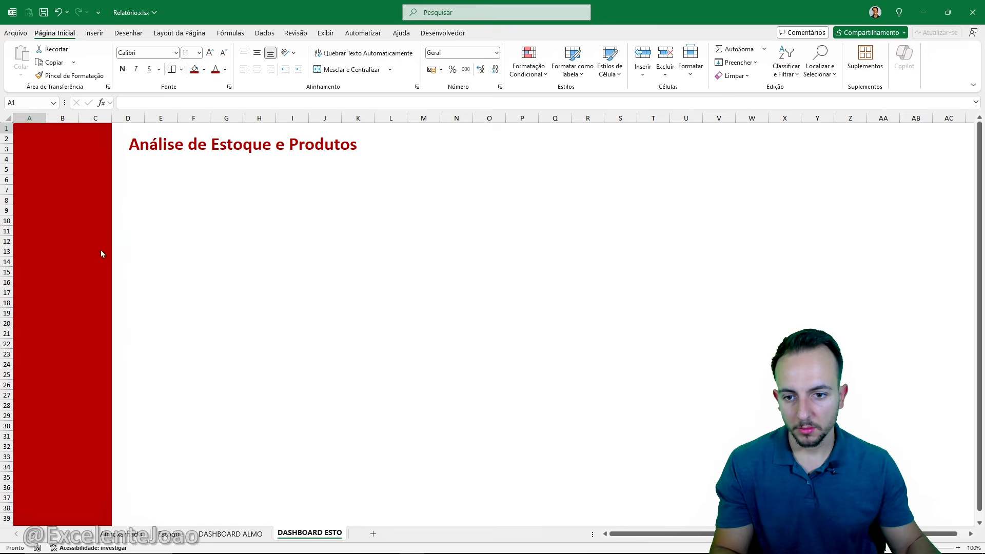
# Test the side menu links by alternating repeatedly between the warehouse and stock dashboards, ending on DASHBOARD ALMO
pyautogui.click(95, 295)
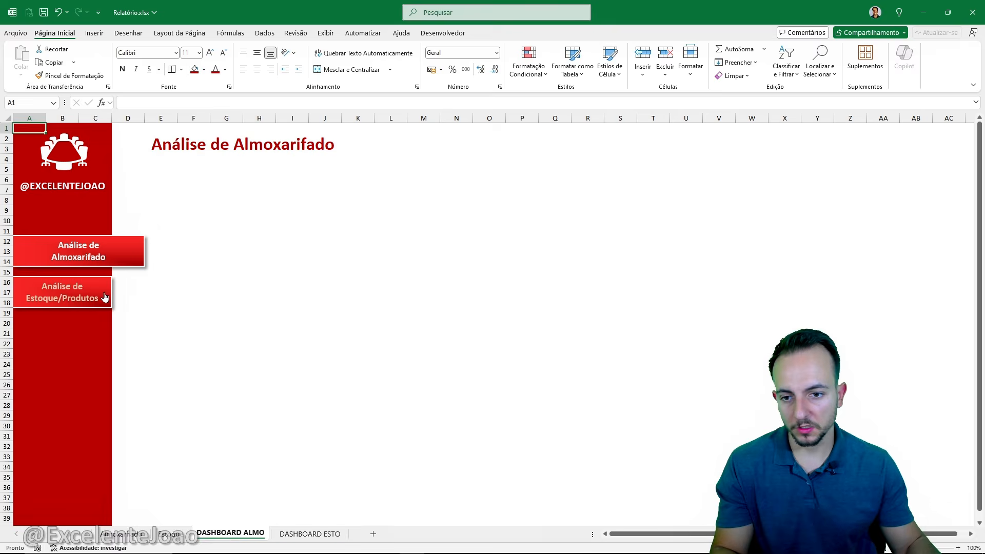
pyautogui.click(96, 296)
pyautogui.click(97, 296)
pyautogui.click(96, 296)
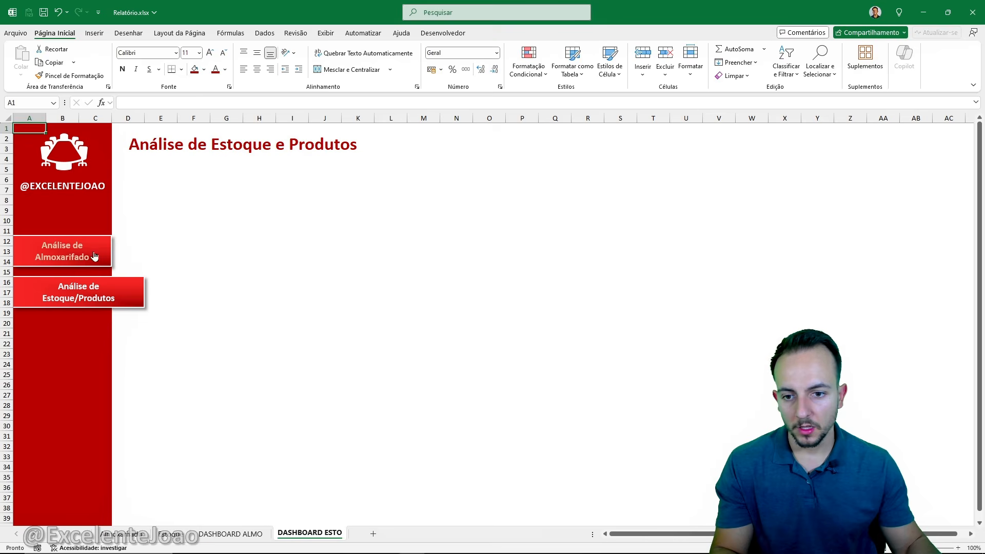
pyautogui.click(91, 294)
pyautogui.click(88, 292)
pyautogui.click(89, 291)
pyautogui.click(95, 290)
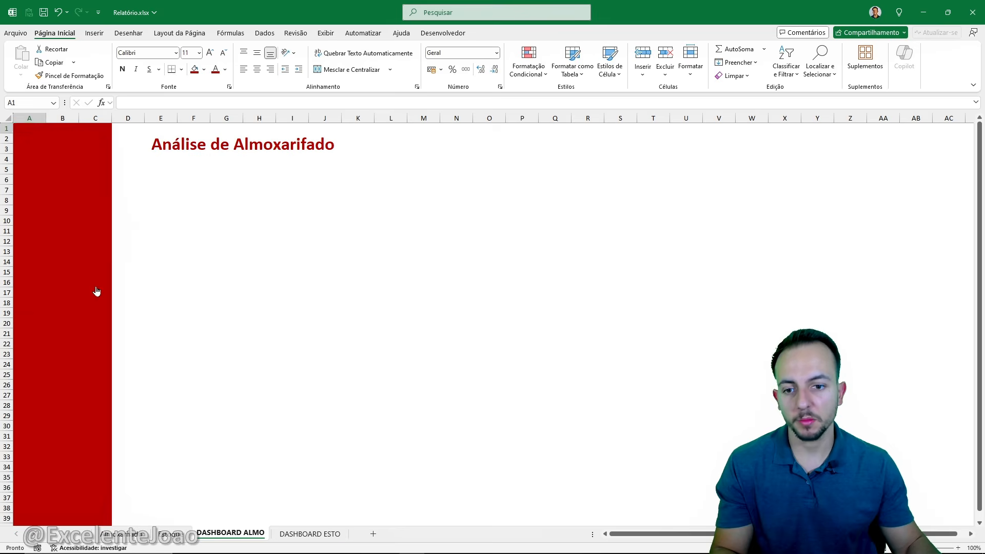
pyautogui.click(95, 287)
pyautogui.click(95, 296)
pyautogui.click(97, 294)
pyautogui.click(99, 293)
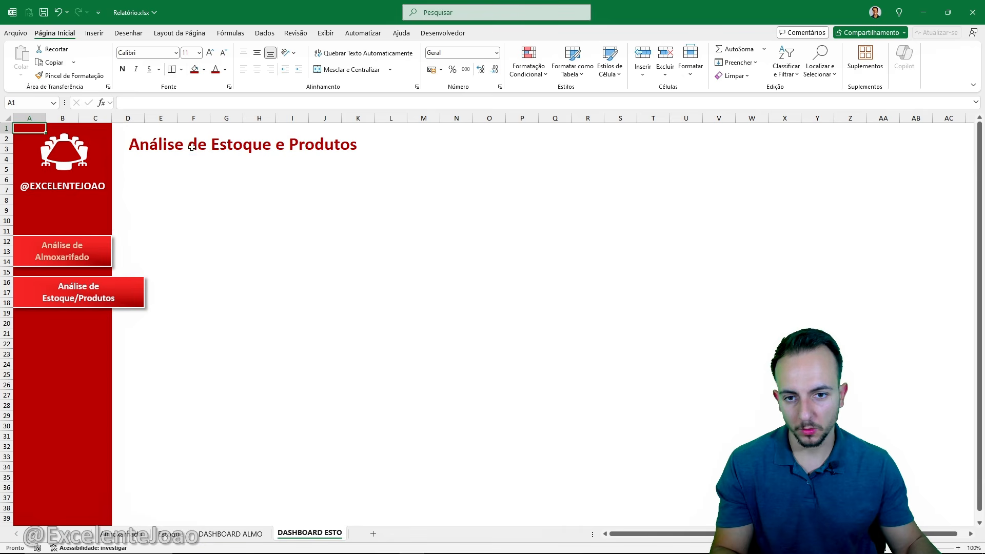
pyautogui.click(109, 252)
pyautogui.click(102, 289)
pyautogui.click(98, 254)
pyautogui.click(91, 293)
pyautogui.click(93, 254)
pyautogui.click(91, 300)
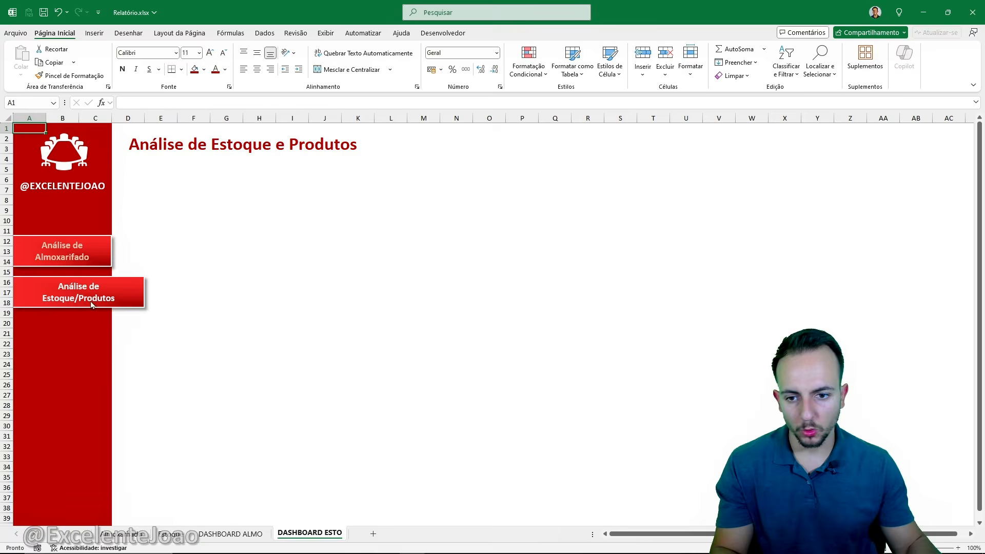
pyautogui.click(95, 255)
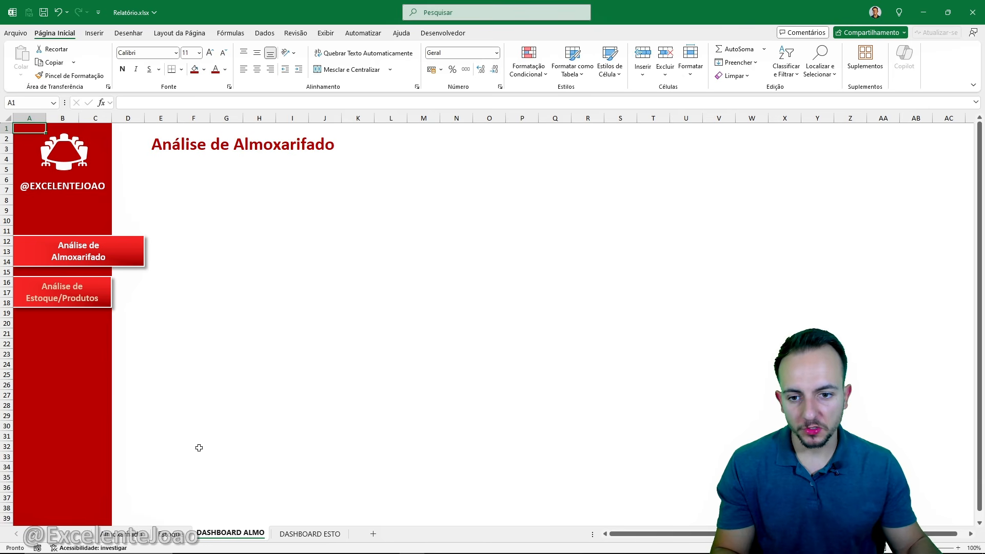
pyautogui.moveTo(198, 194)
pyautogui.mouseDown()
pyautogui.moveTo(254, 213)
pyautogui.moveTo(149, 194)
pyautogui.mouseUp()
pyautogui.moveTo(408, 219)
pyautogui.mouseDown()
pyautogui.moveTo(351, 308)
pyautogui.moveTo(486, 239)
pyautogui.mouseUp()
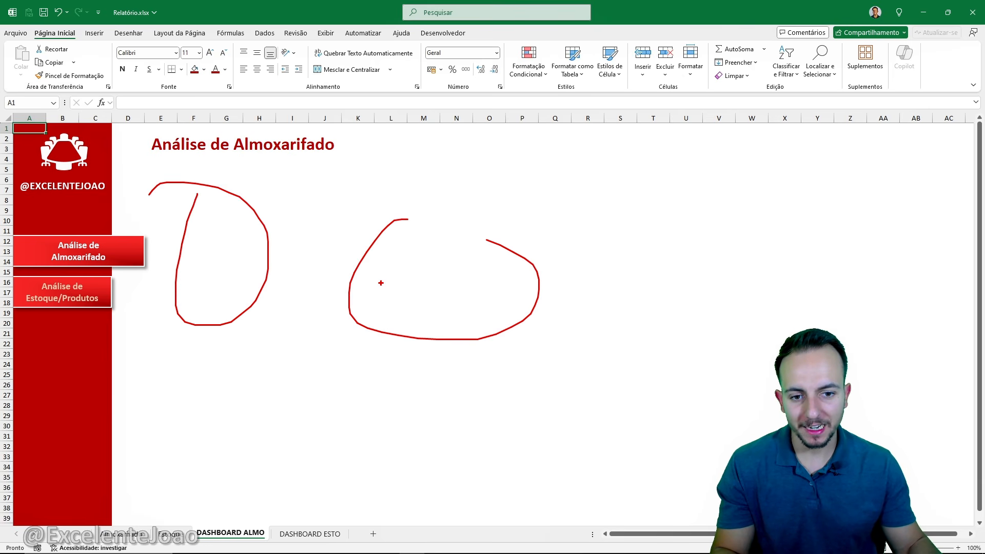
pyautogui.moveTo(223, 402); pyautogui.dragTo(394, 371)
pyautogui.moveTo(267, 441); pyautogui.dragTo(360, 408)
pyautogui.moveTo(265, 477); pyautogui.dragTo(353, 447)
pyautogui.press('Escape')
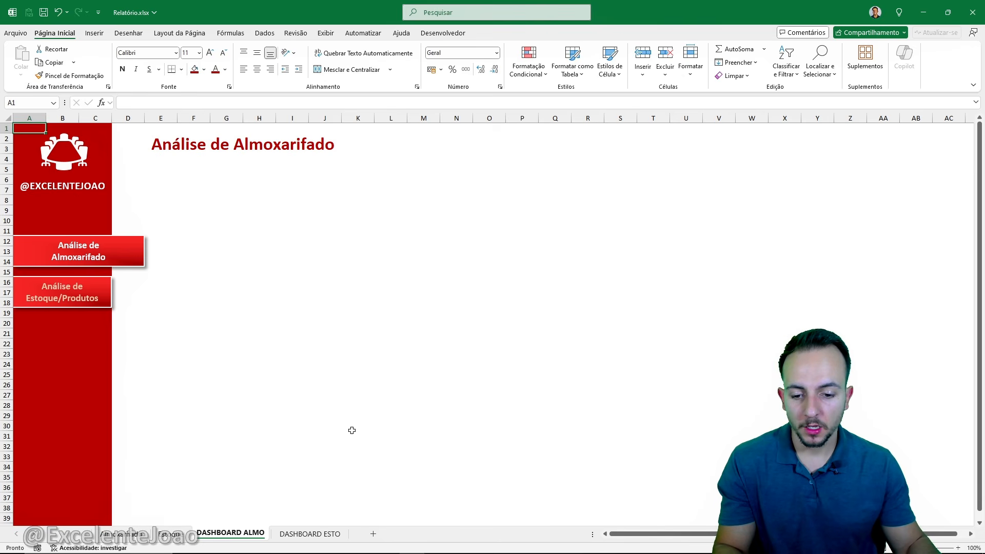
# On the Almoxarifado sheet, examine the Quantidade column and the first transaction rows, returning to the ID da Transação header
pyautogui.click(127, 533)
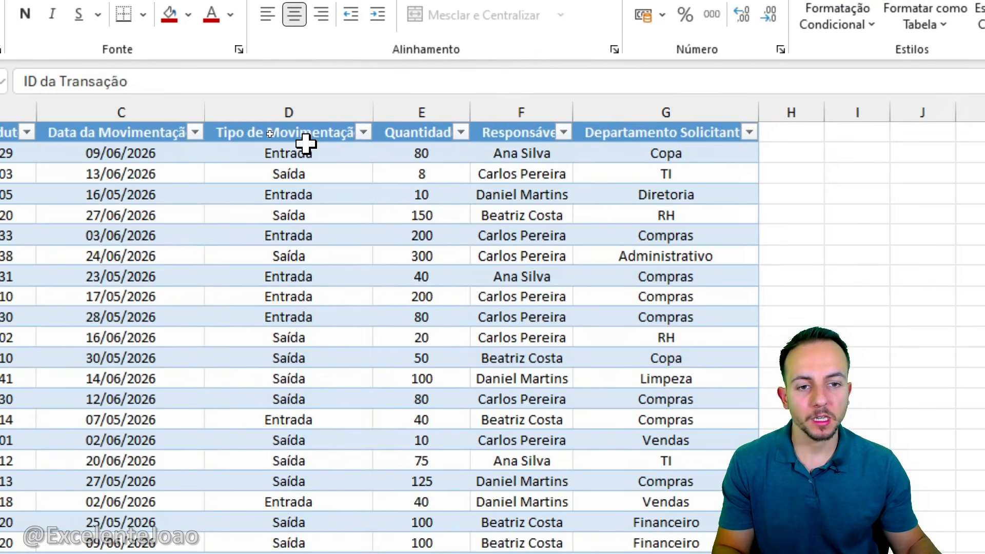
pyautogui.click(407, 109)
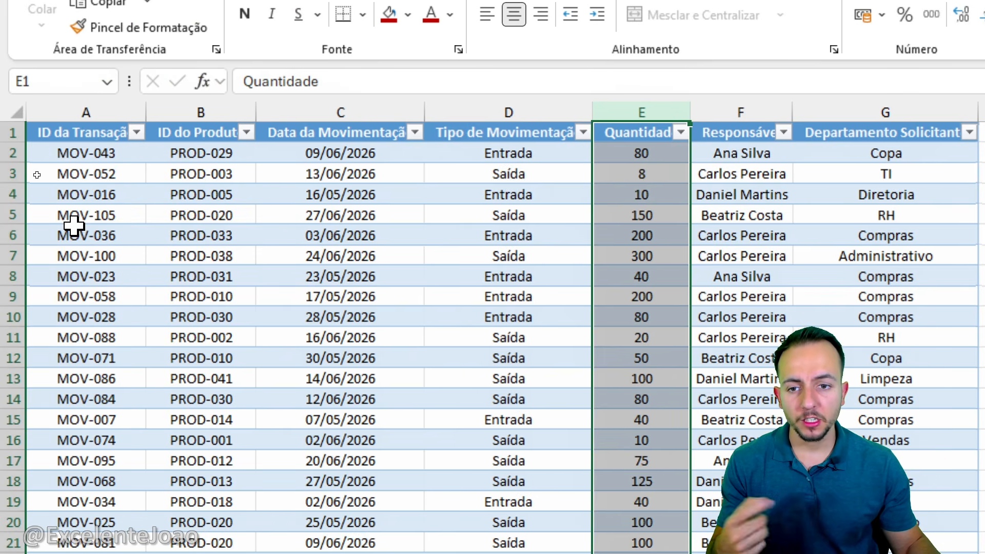
pyautogui.click(11, 152)
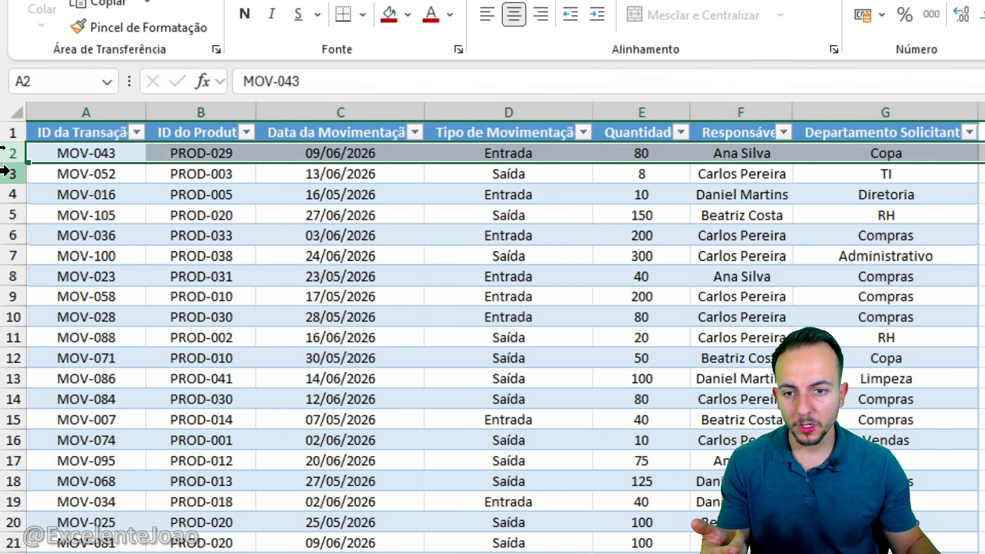
pyautogui.click(10, 173)
pyautogui.click(2, 194)
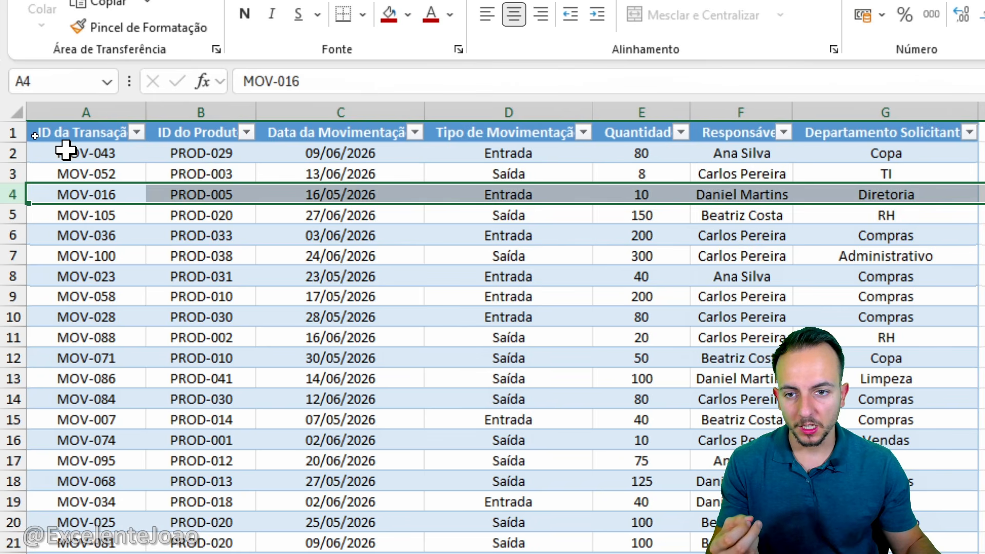
pyautogui.click(88, 136)
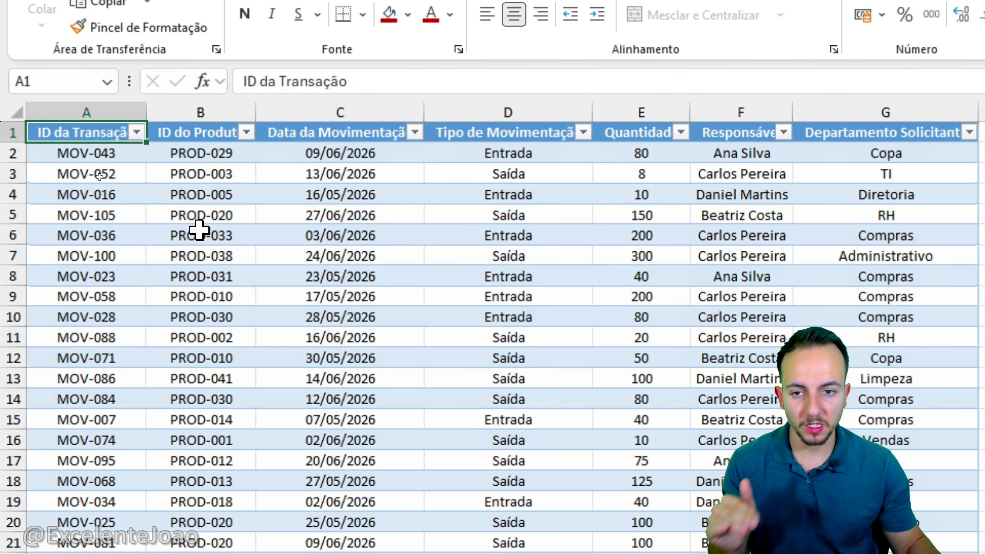
# Step through the transaction records below the Almoxarifado header, highlighting individual table rows down to row 7
pyautogui.press('Down')
pyautogui.hotkey('shift', 'space')
pyautogui.press('Down')
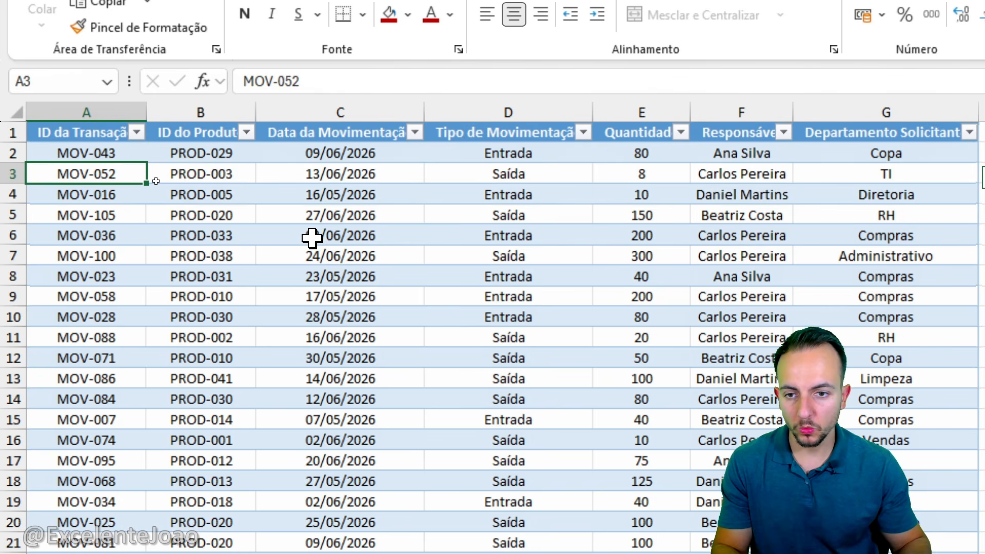
pyautogui.hotkey('shift', 'space')
pyautogui.press('Down')
pyautogui.hotkey('shift', 'space')
pyautogui.press('Down')
pyautogui.press('Down')
pyautogui.press('Down')
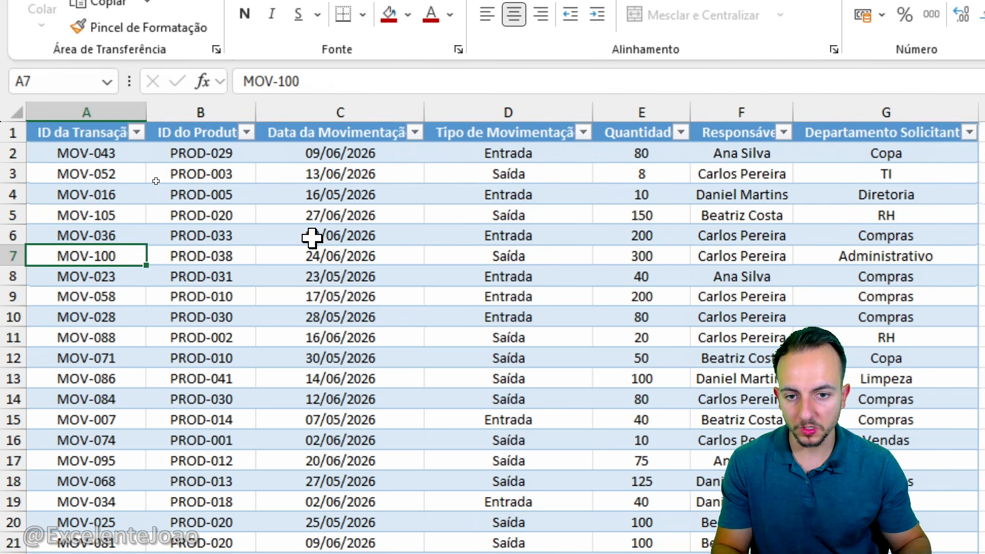
pyautogui.hotkey('shift', 'space')
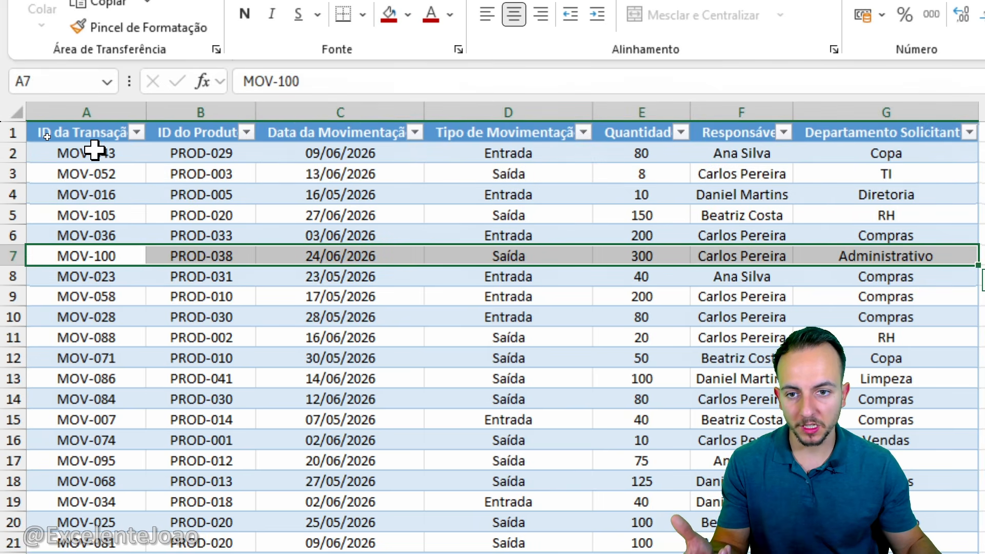
# Examine the movement type, requesting department, responsible person and product ID columns of the Almoxarifado table
pyautogui.click(113, 131)
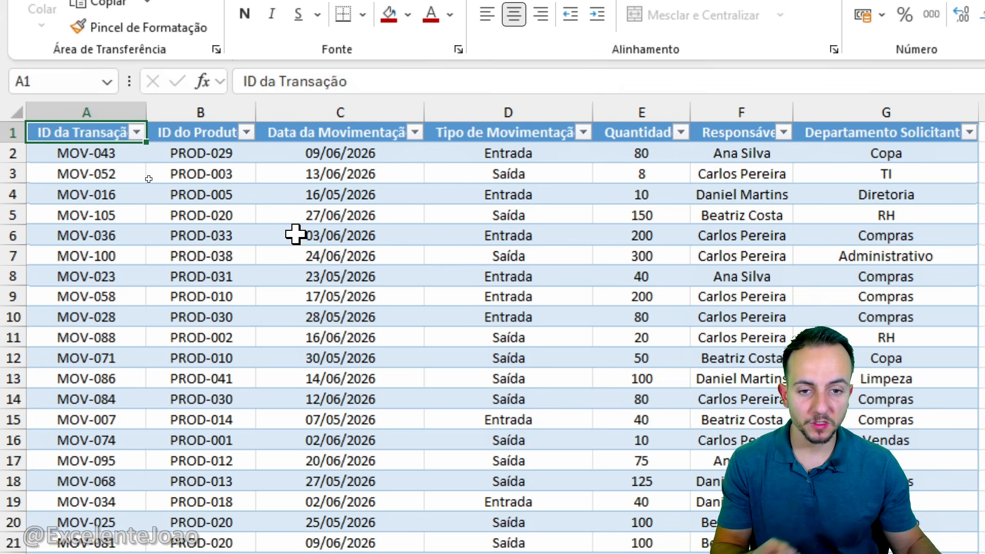
pyautogui.click(531, 154)
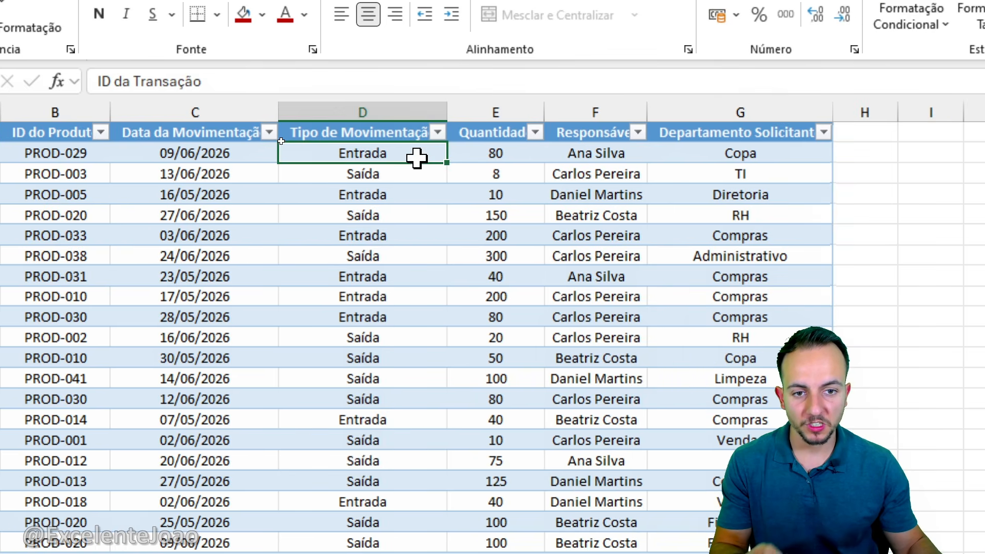
pyautogui.click(400, 176)
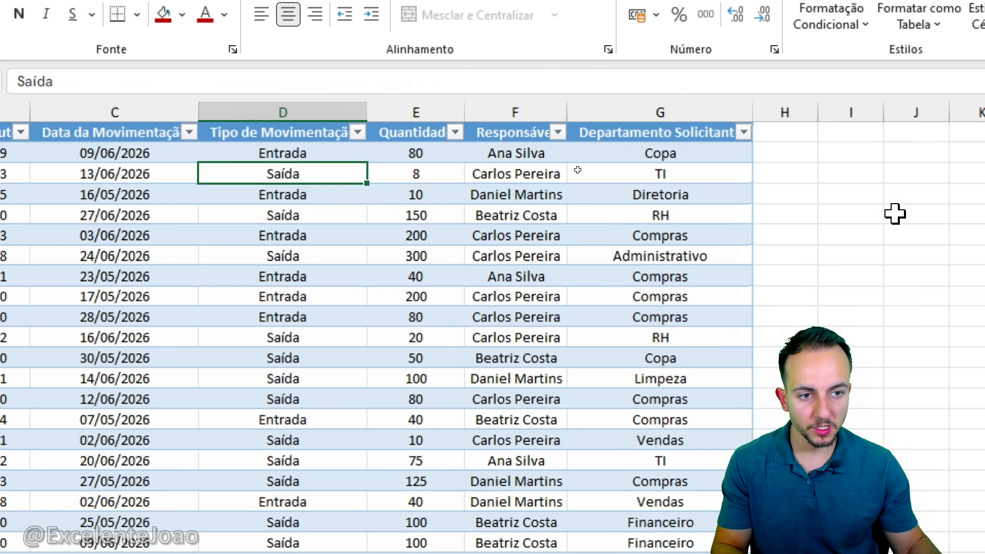
pyautogui.click(448, 111)
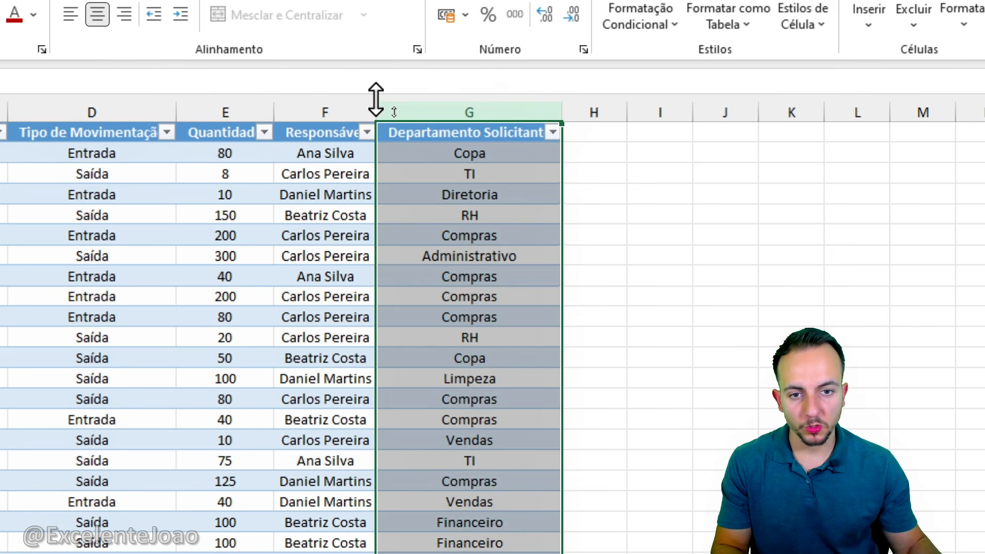
pyautogui.click(341, 107)
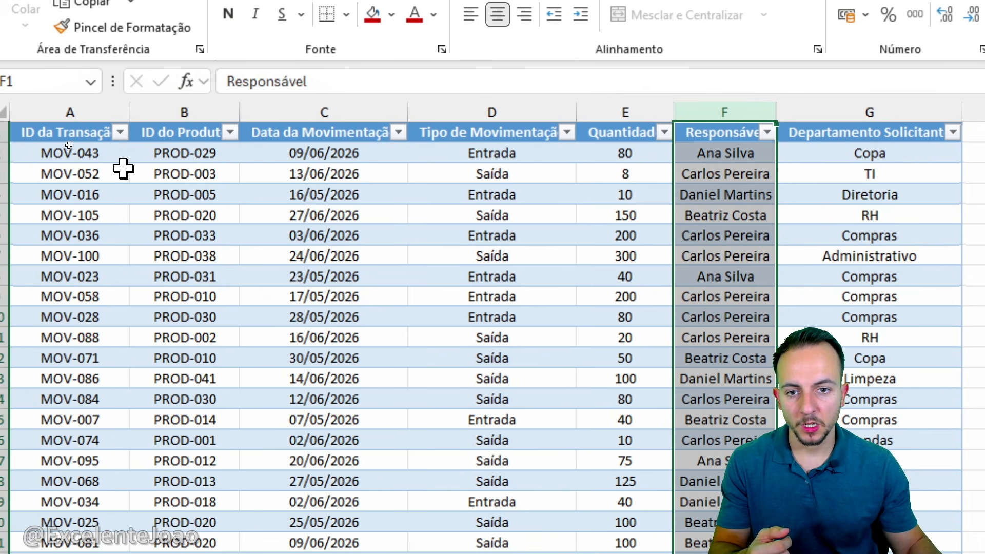
pyautogui.click(77, 111)
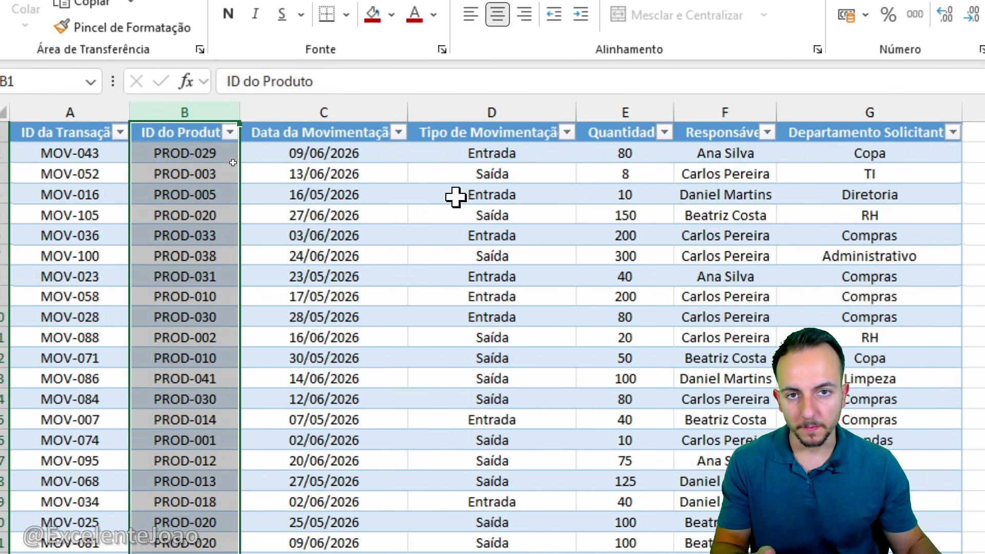
pyautogui.click(80, 133)
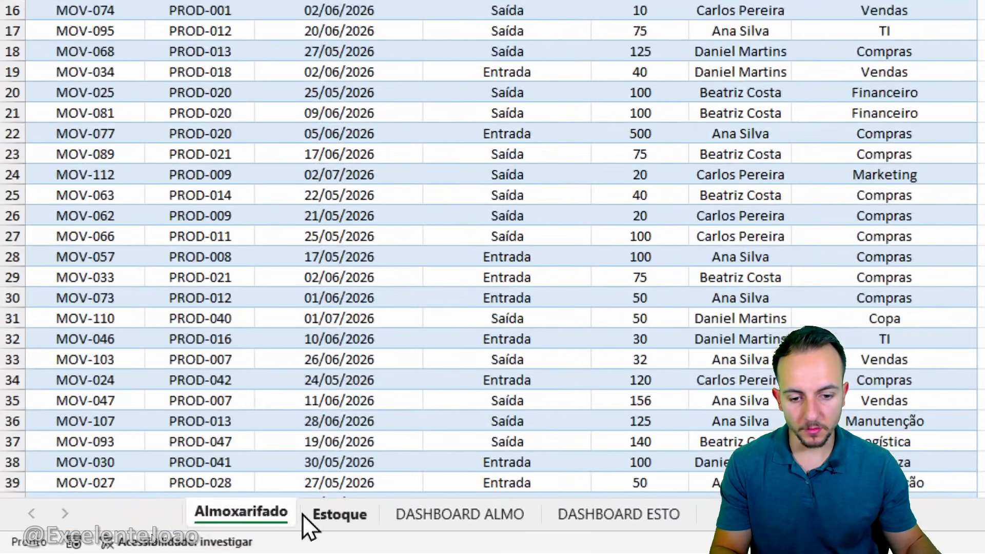
# On the Estoque sheet, examine the product IDs and the supplier, expiry date and warehouse location columns
pyautogui.click(163, 534)
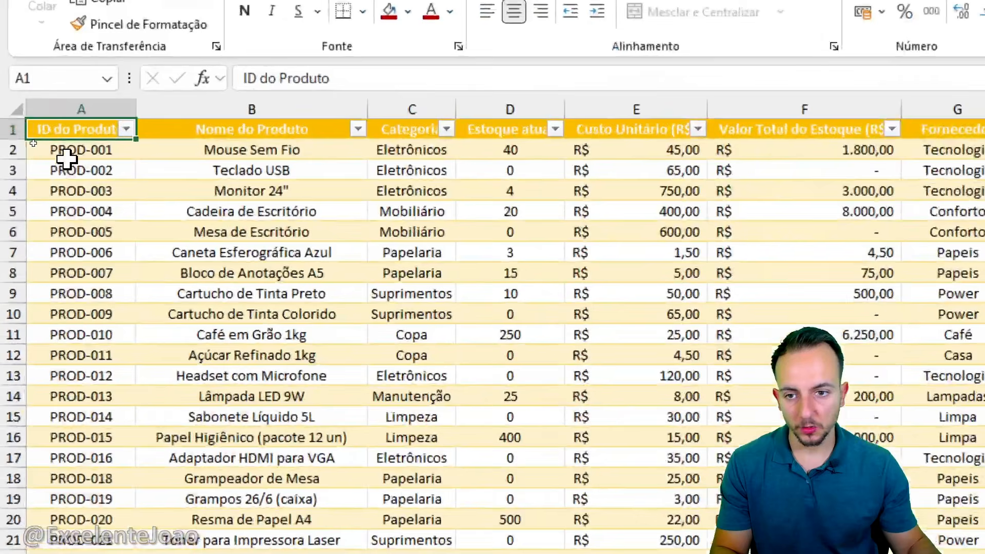
pyautogui.moveTo(66, 159); pyautogui.dragTo(103, 312)
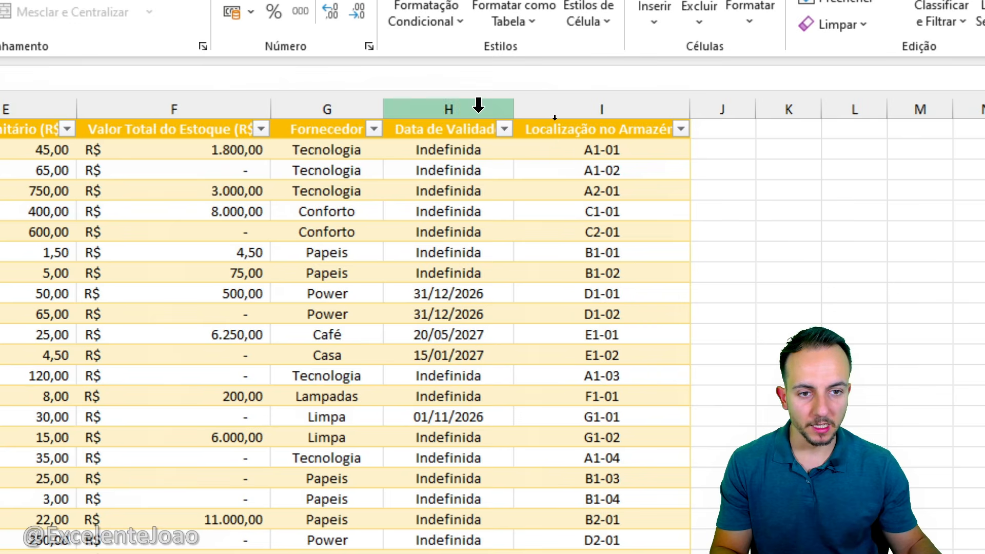
pyautogui.click(408, 100)
pyautogui.click(363, 103)
pyautogui.click(572, 102)
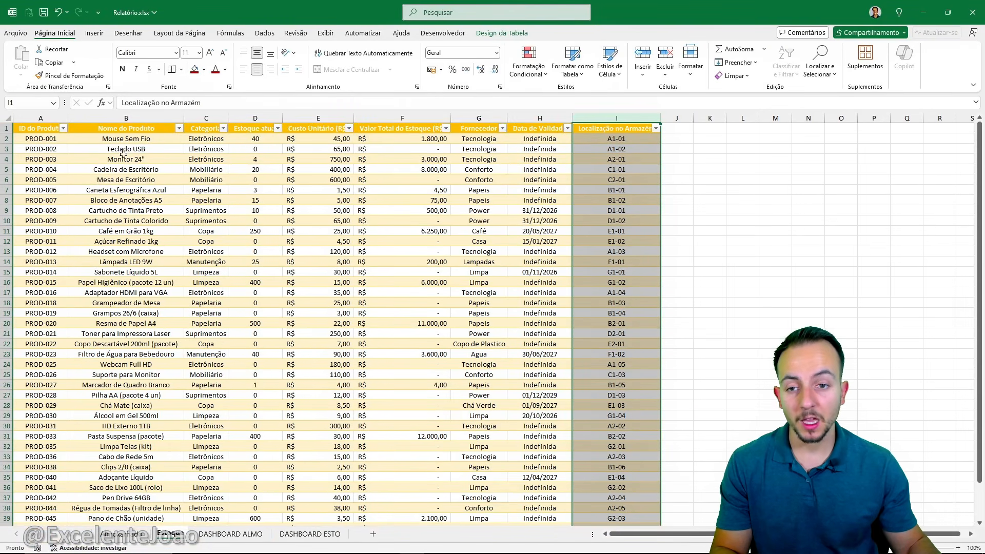
pyautogui.click(47, 128)
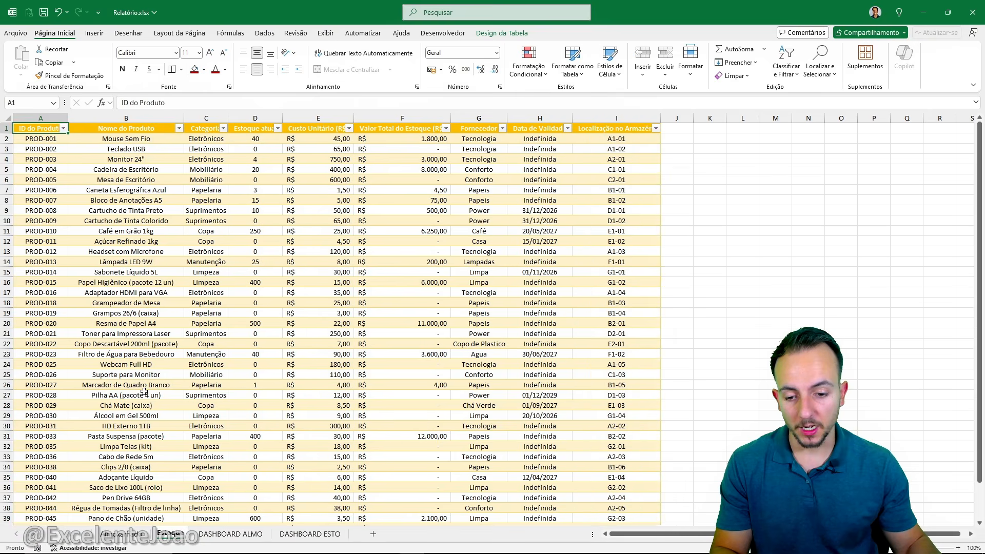
# Review the full length of the Almoxarifado table, returning to its start, and compare it with the Estoque table
pyautogui.click(129, 533)
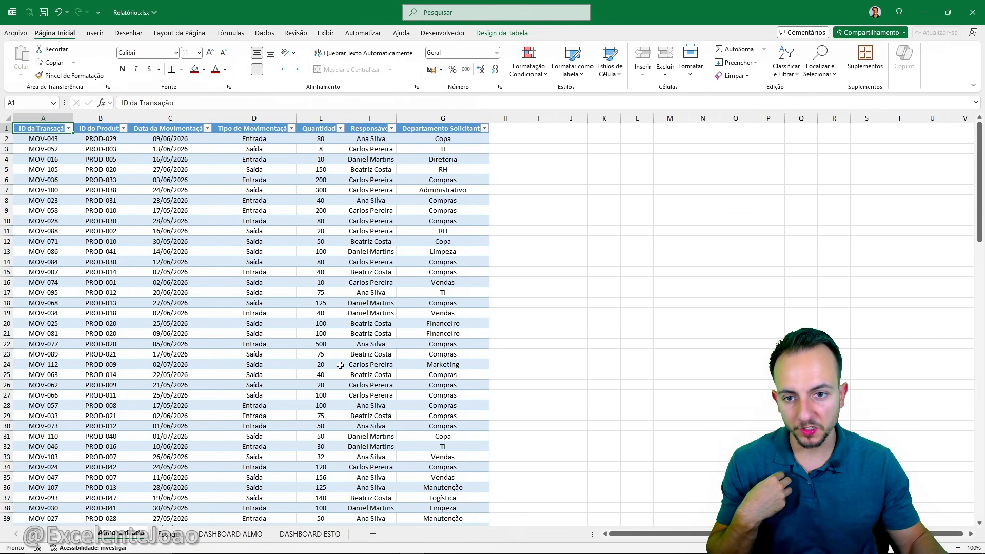
pyautogui.scroll(-20, 340, 365)
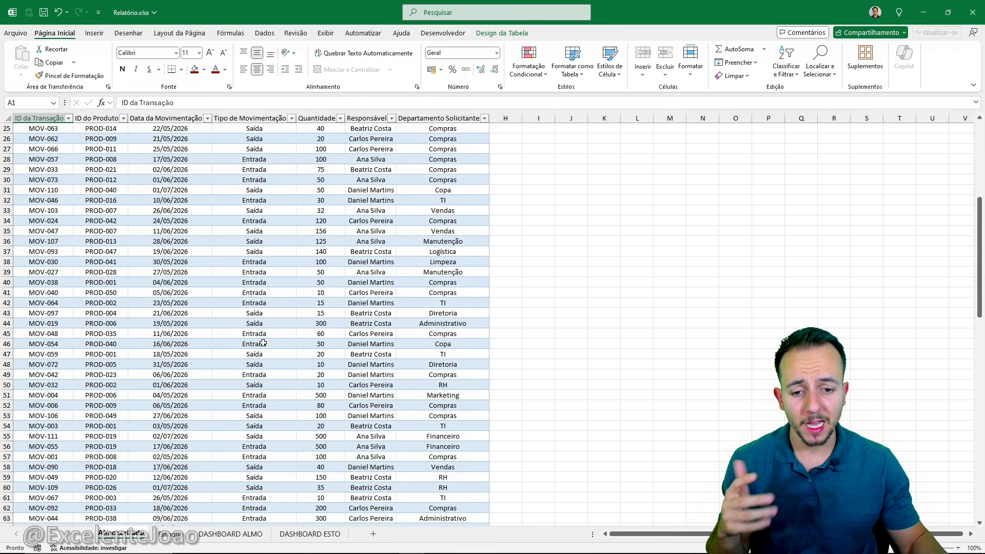
pyautogui.scroll(-10, 269, 323)
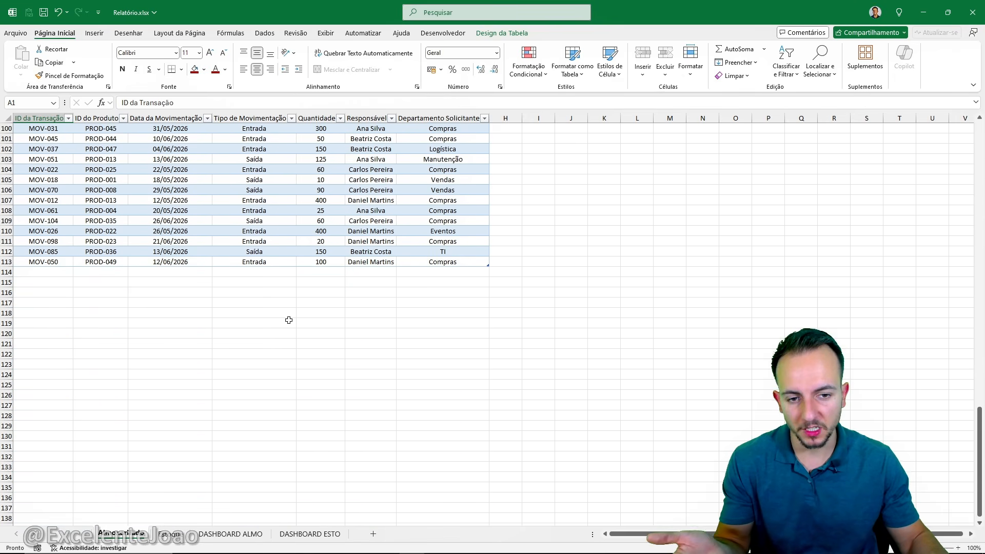
pyautogui.scroll(18, 288, 318)
pyautogui.scroll(15, 359, 309)
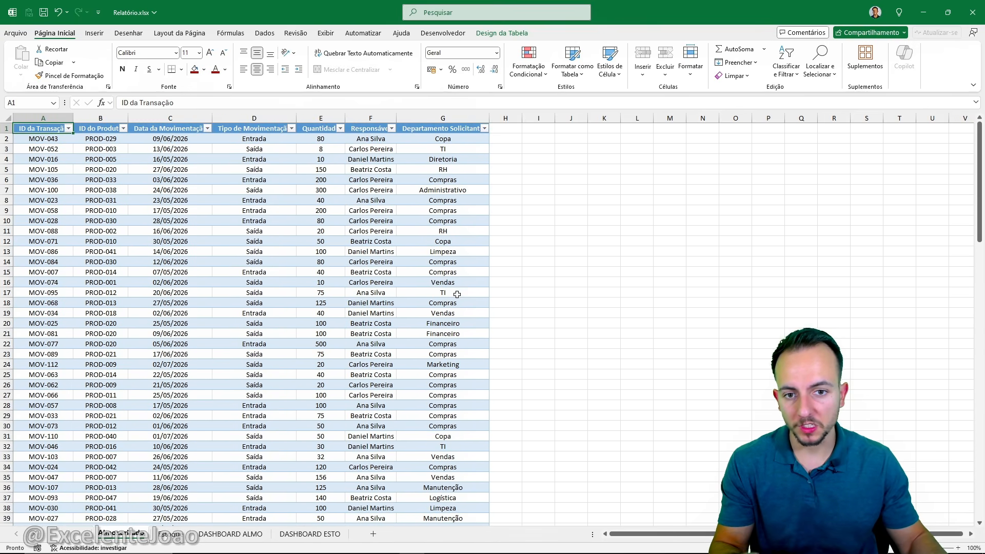
pyautogui.click(169, 534)
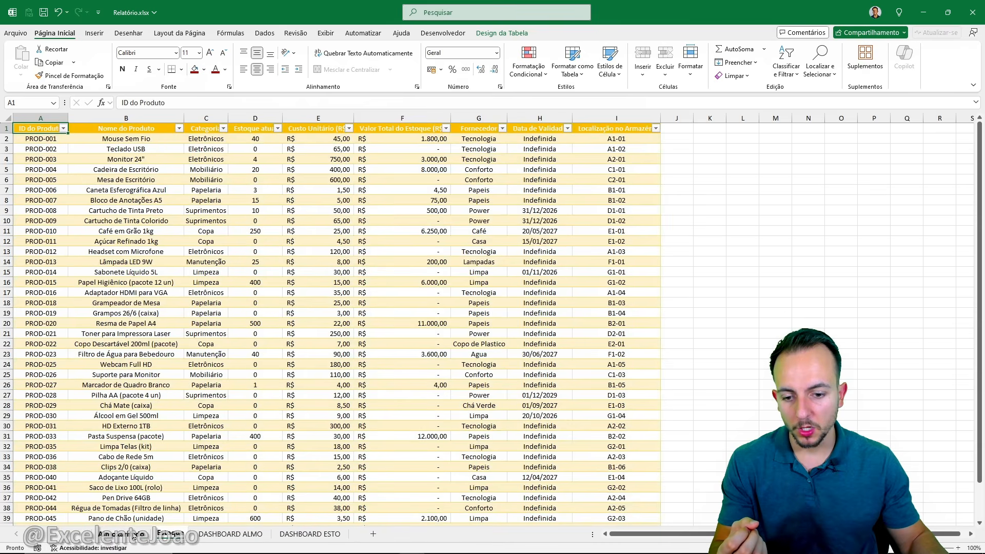
# On the Almoxarifado sheet, widen the empty column H beside the table and select cell H1
pyautogui.click(134, 535)
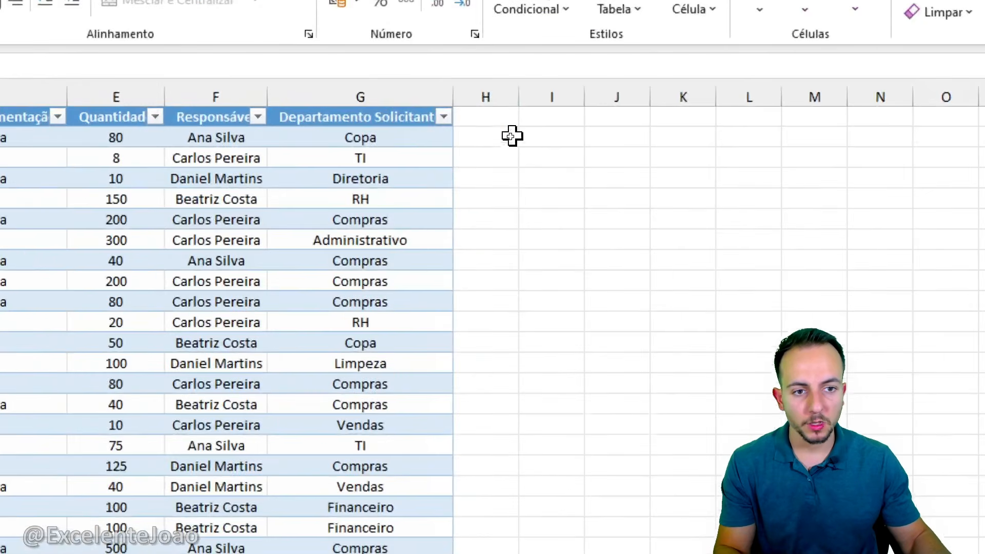
pyautogui.moveTo(521, 118); pyautogui.dragTo(659, 98)
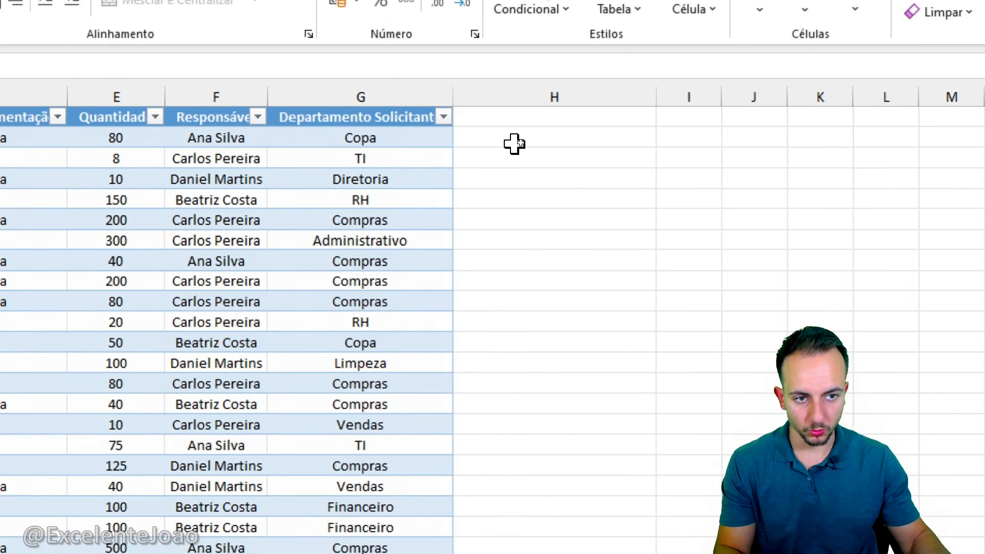
pyautogui.click(555, 118)
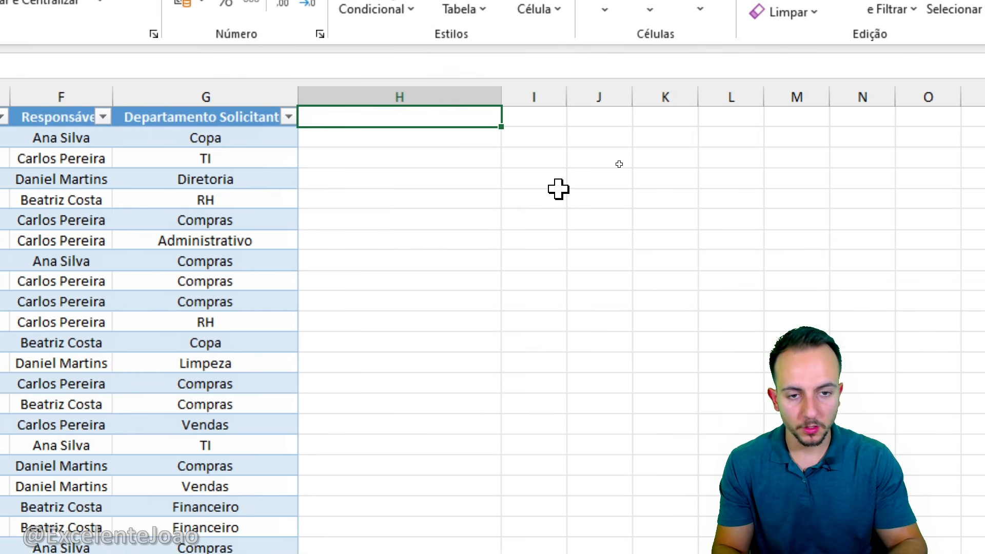
# Add a Nome do Produto column to the Almoxarifado table by entering that header in cell H1
pyautogui.write('Nome do Produto')
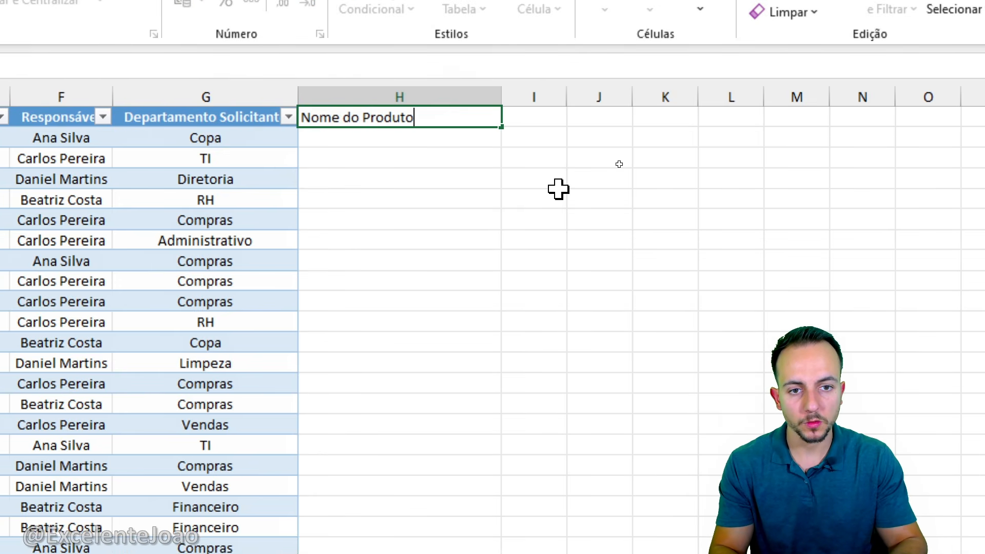
pyautogui.press('Return')
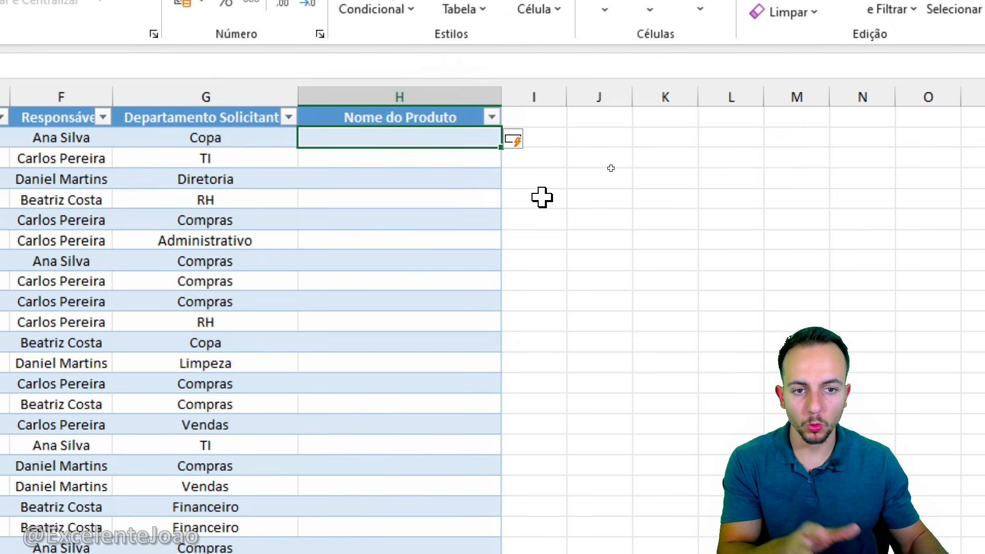
pyautogui.click(403, 95)
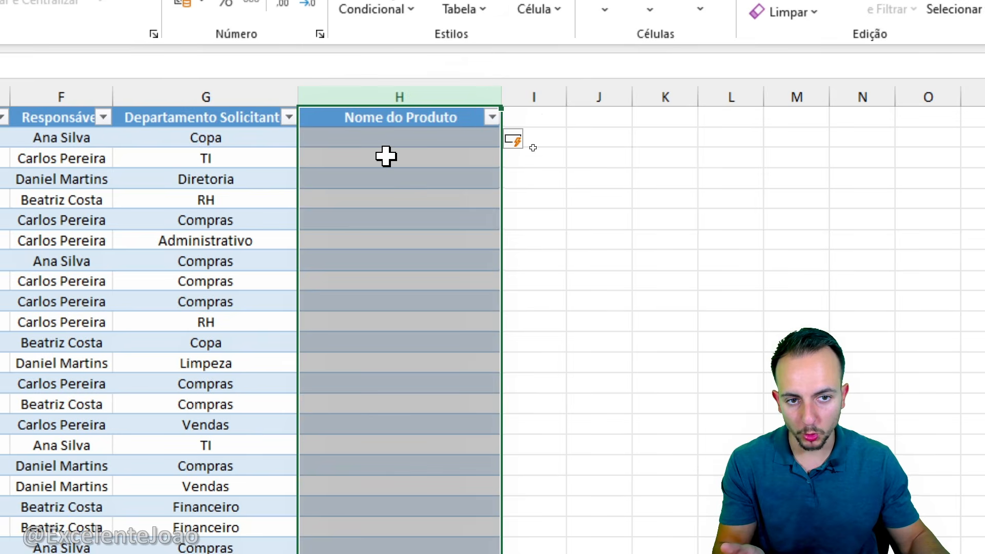
pyautogui.click(386, 156)
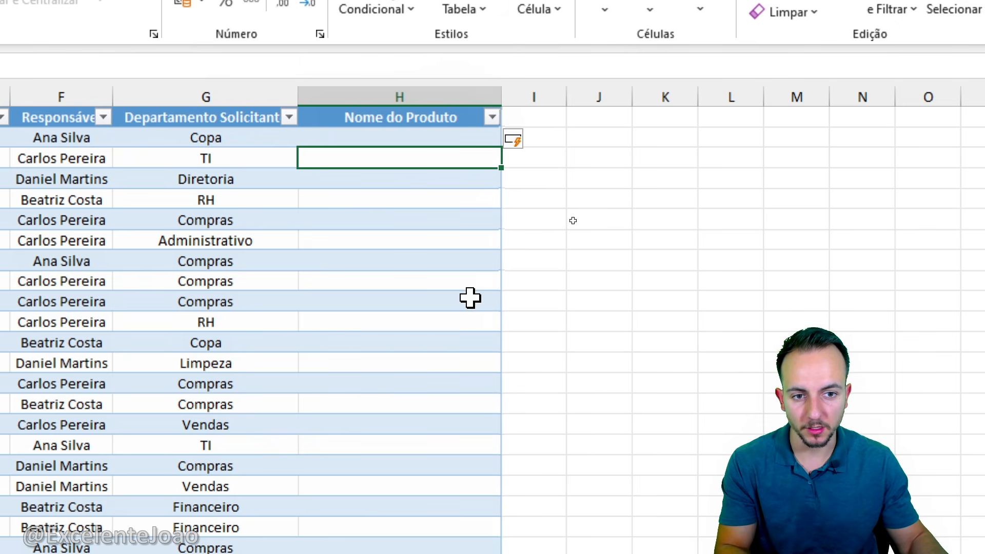
# Resize the Almoxarifado table at its last row to exclude column H, and extend it back to include Nome do Produto
pyautogui.scroll(-10, 466, 295)
pyautogui.scroll(-8, 430, 290)
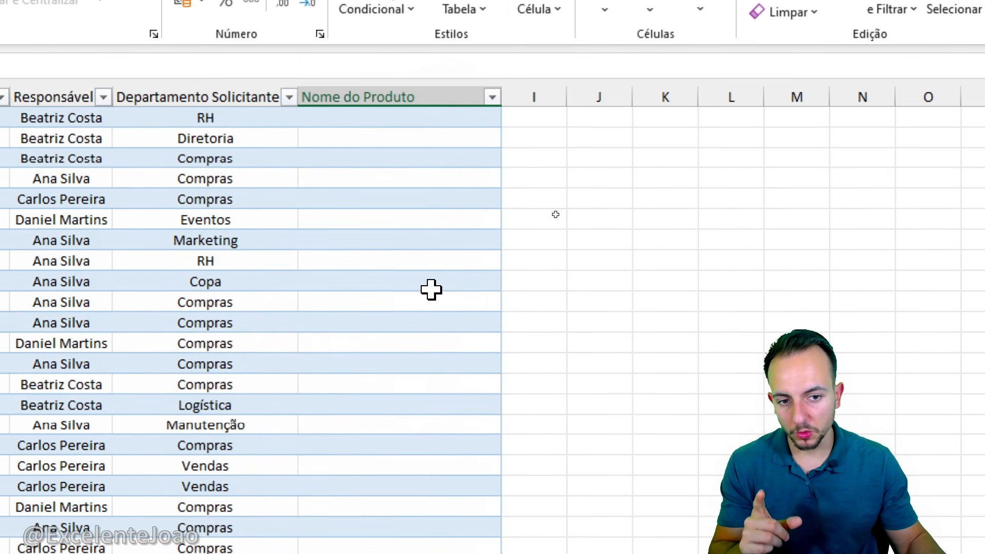
pyautogui.moveTo(511, 268); pyautogui.dragTo(297, 267)
pyautogui.press('Escape')
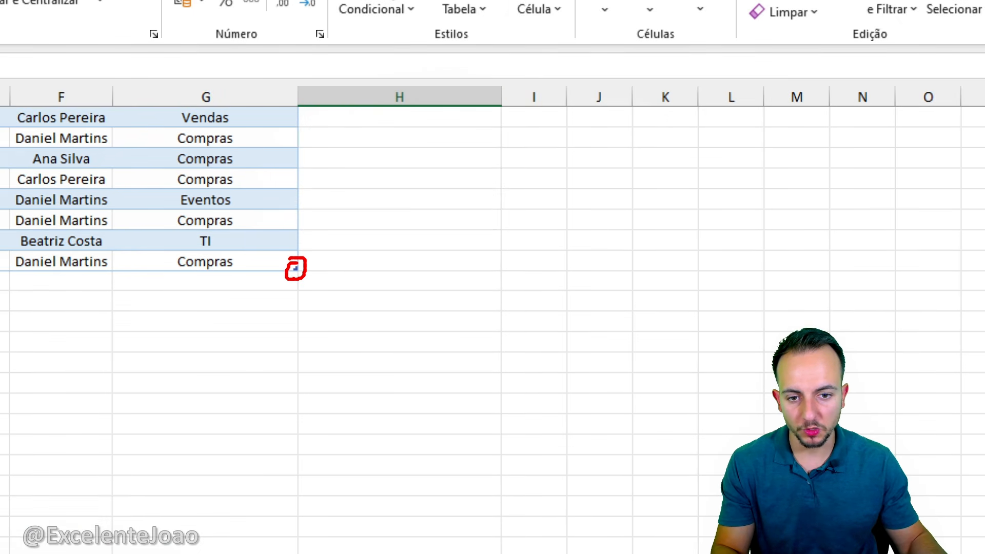
pyautogui.moveTo(314, 302); pyautogui.dragTo(434, 307)
pyautogui.press('Escape')
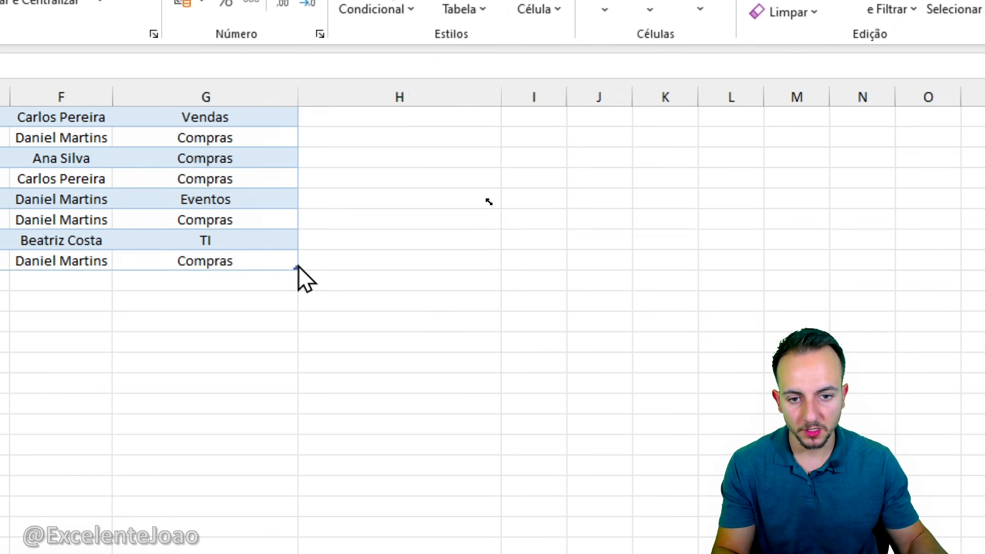
pyautogui.moveTo(295, 262); pyautogui.dragTo(495, 264)
pyautogui.click(415, 236)
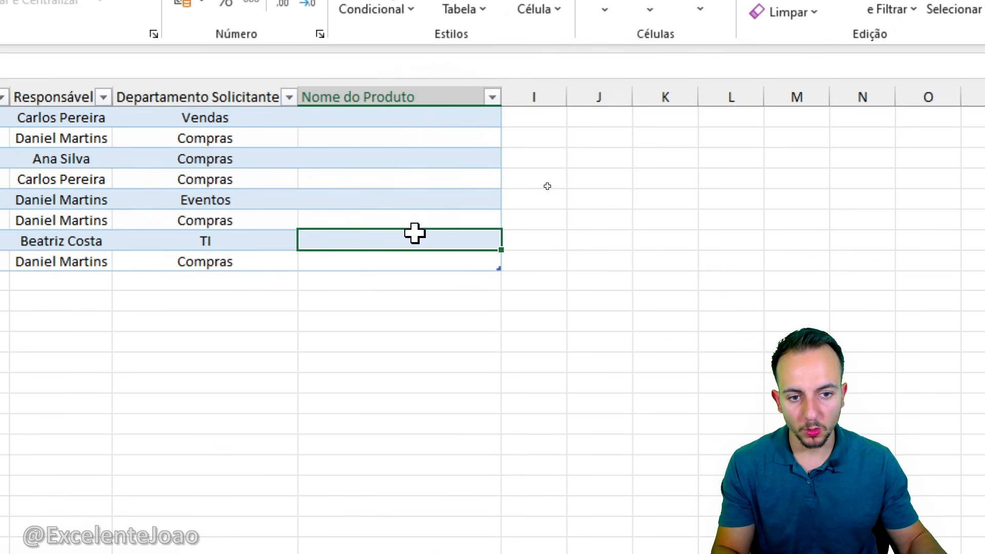
# Begin a PROCV formula in cell H2 of Nome do Produto, using the same row's ID do Produto as the lookup value
pyautogui.hotkey('ctrl', 'Up')
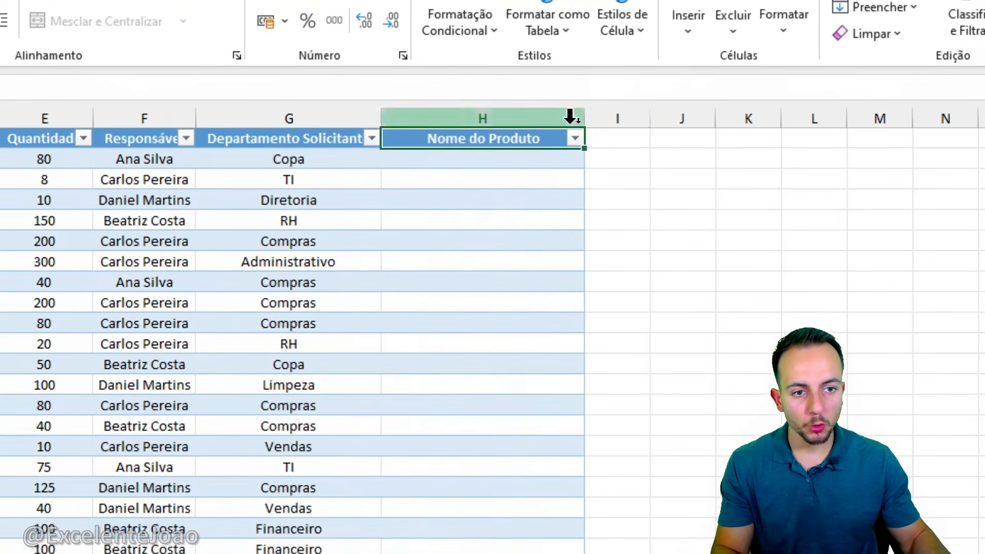
pyautogui.click(562, 140)
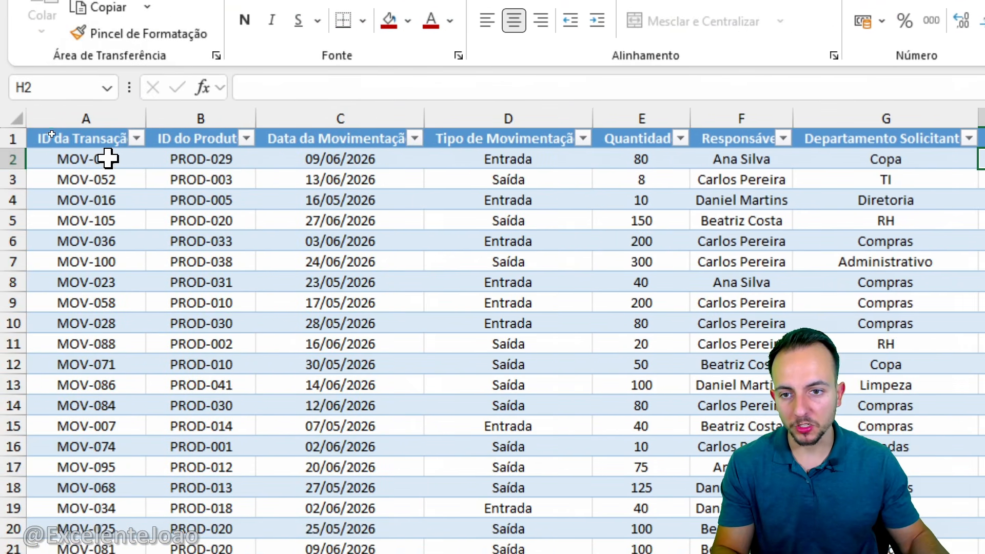
pyautogui.click(3, 114)
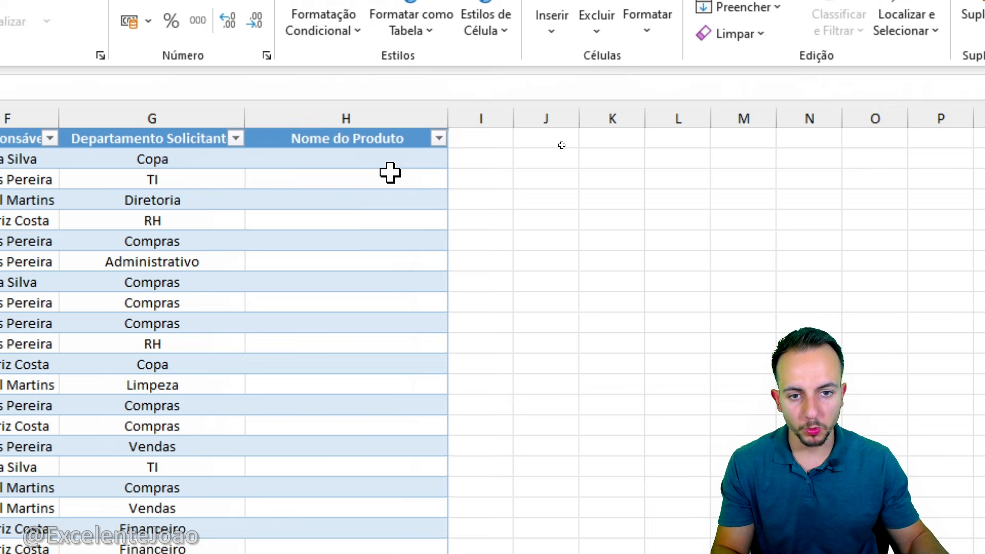
pyautogui.click(374, 164)
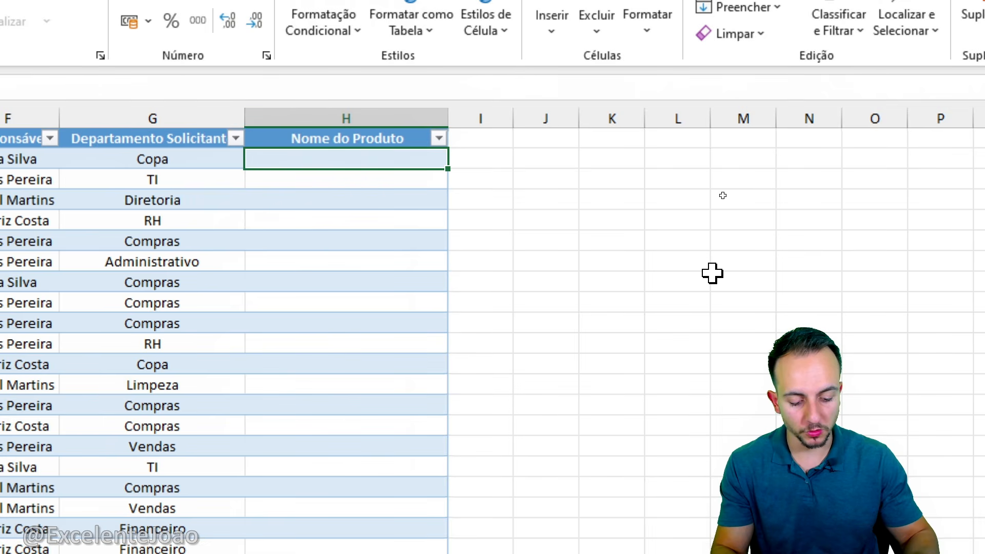
pyautogui.write('=PROCV')
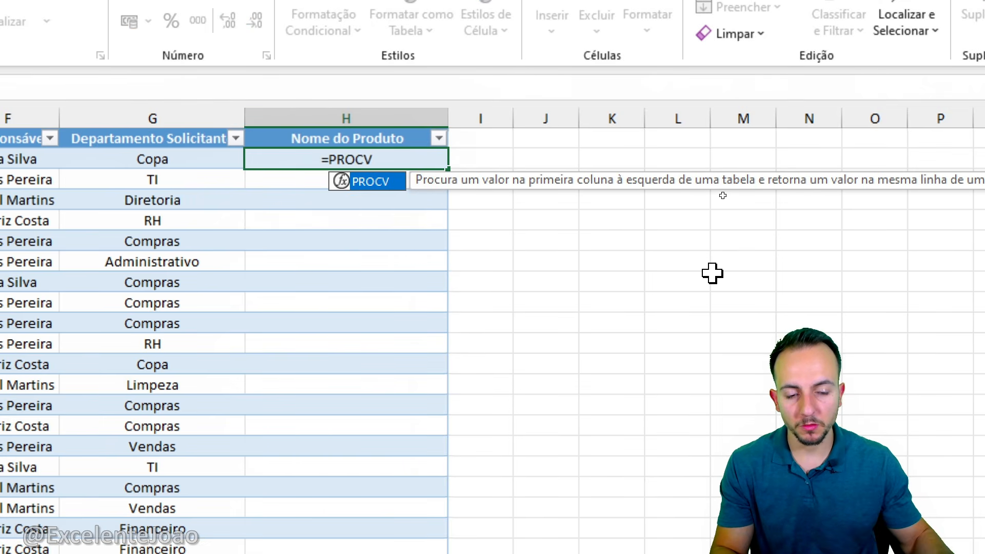
pyautogui.doubleClick(391, 185)
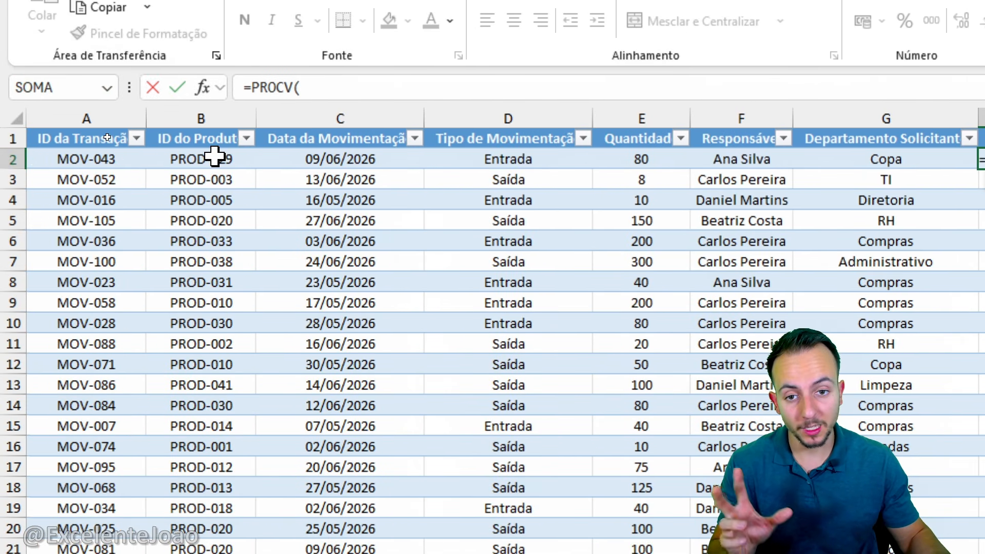
pyautogui.click(215, 156)
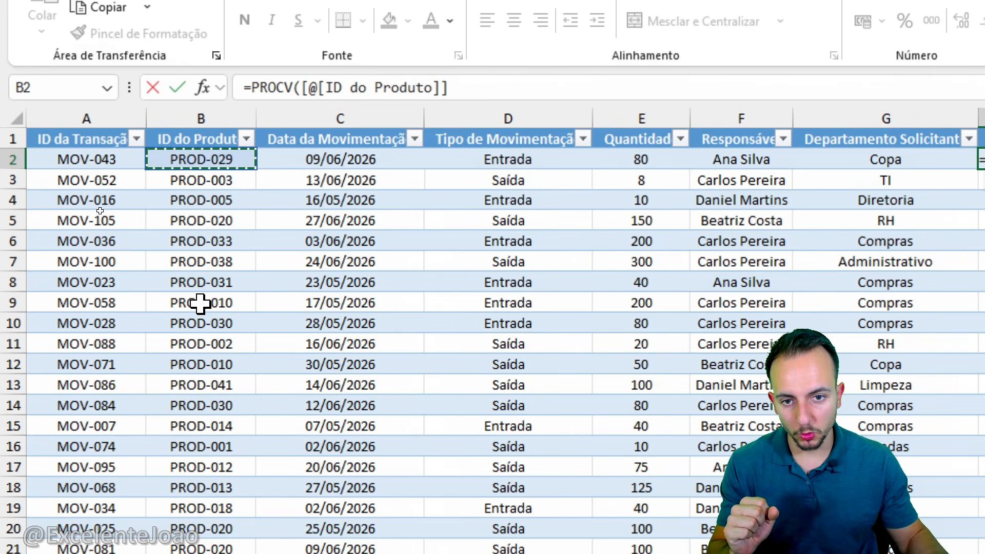
# Continue the PROCV formula for Nome do Produto with columns A:B of the Estoque sheet as the lookup table
pyautogui.write(';')
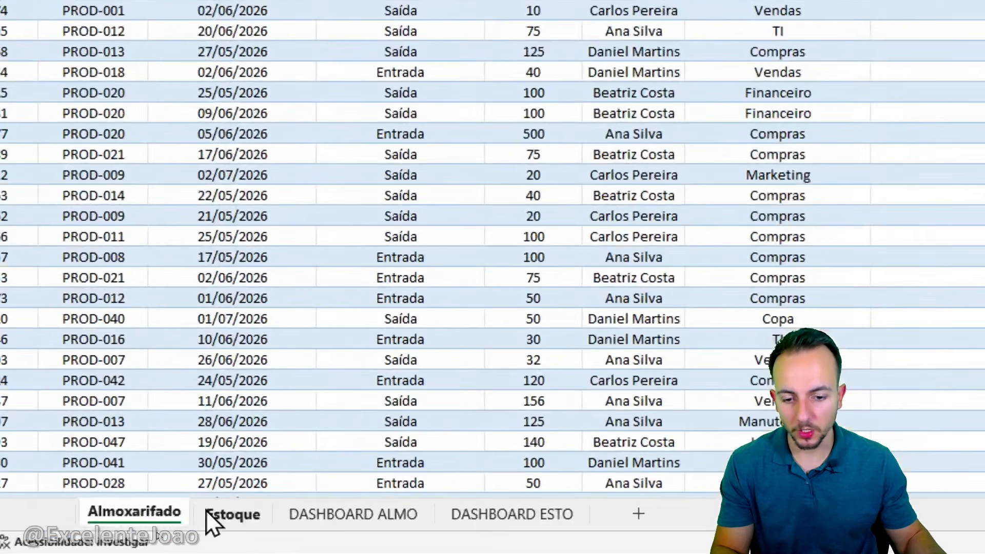
pyautogui.click(169, 534)
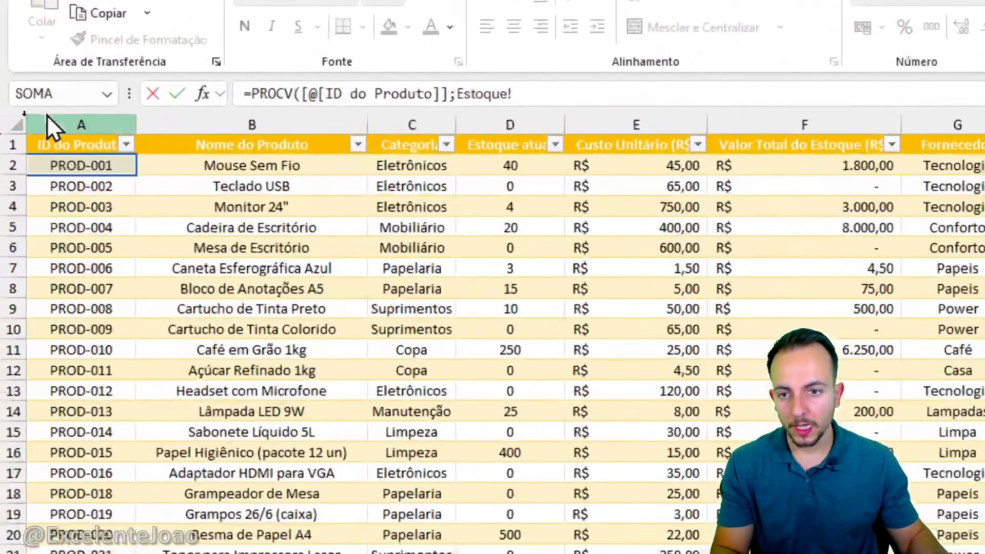
pyautogui.click(30, 117)
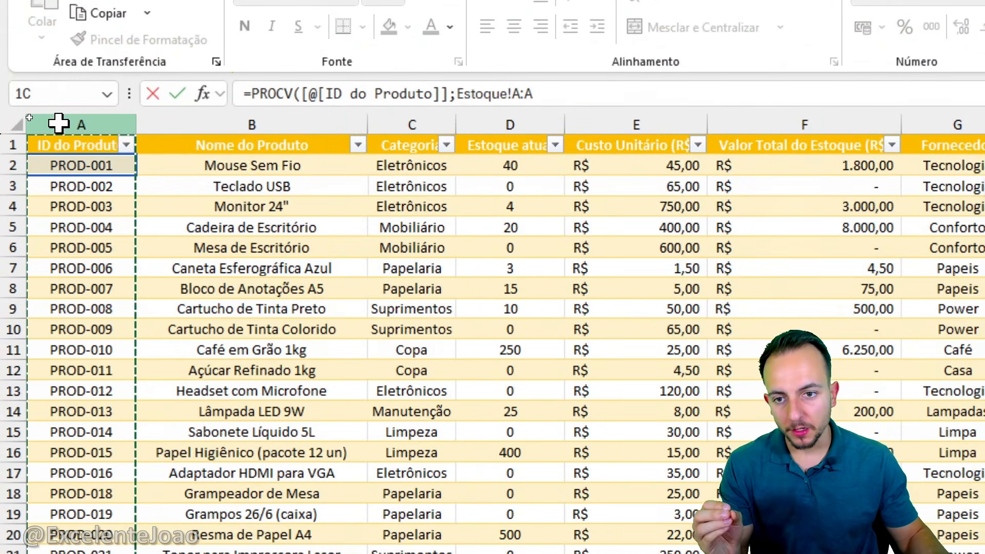
pyautogui.moveTo(58, 124); pyautogui.dragTo(182, 133)
pyautogui.moveTo(95, 125); pyautogui.dragTo(173, 126)
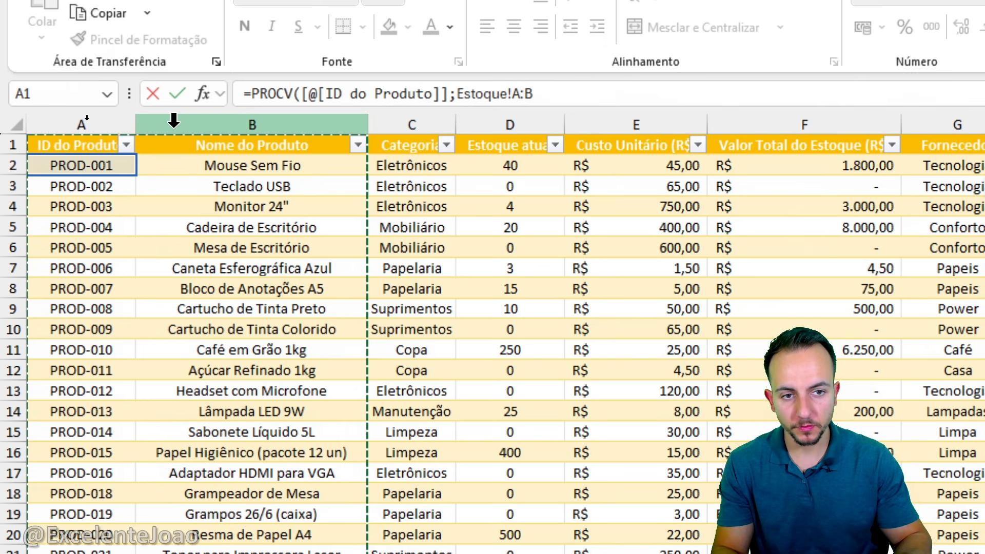
# Complete the PROCV formula with return column 2 and exact match (FALSO), filling the Nome do Produto column
pyautogui.write(';')
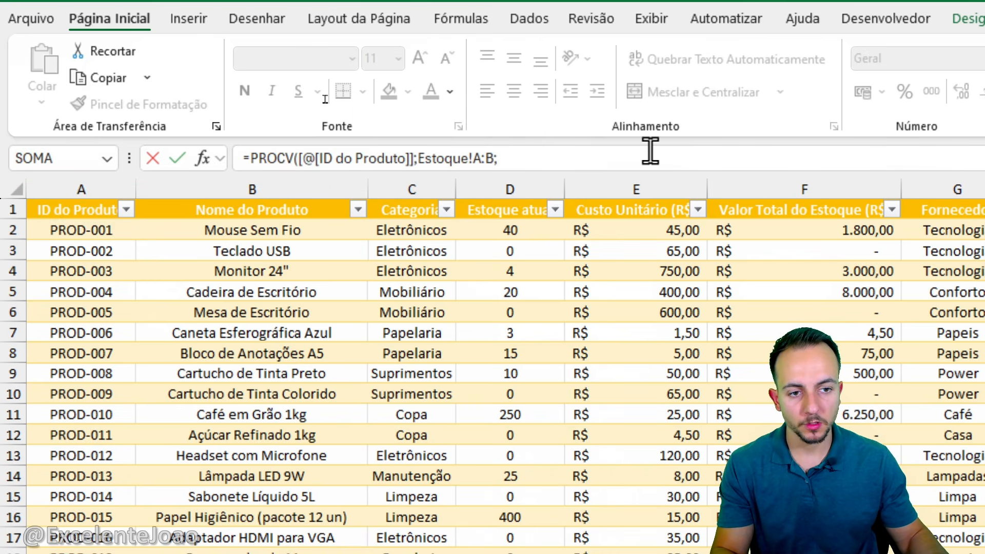
pyautogui.write('2')
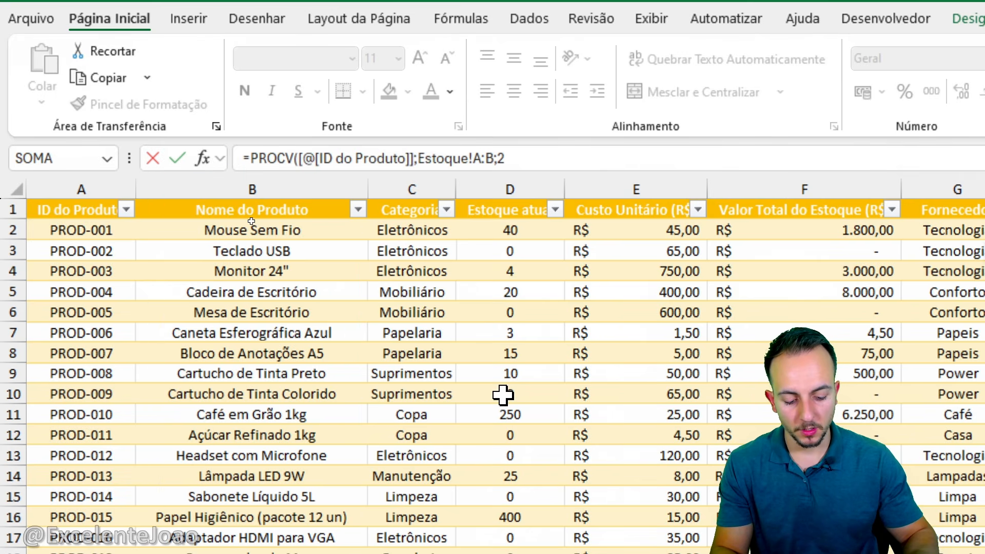
pyautogui.write(';')
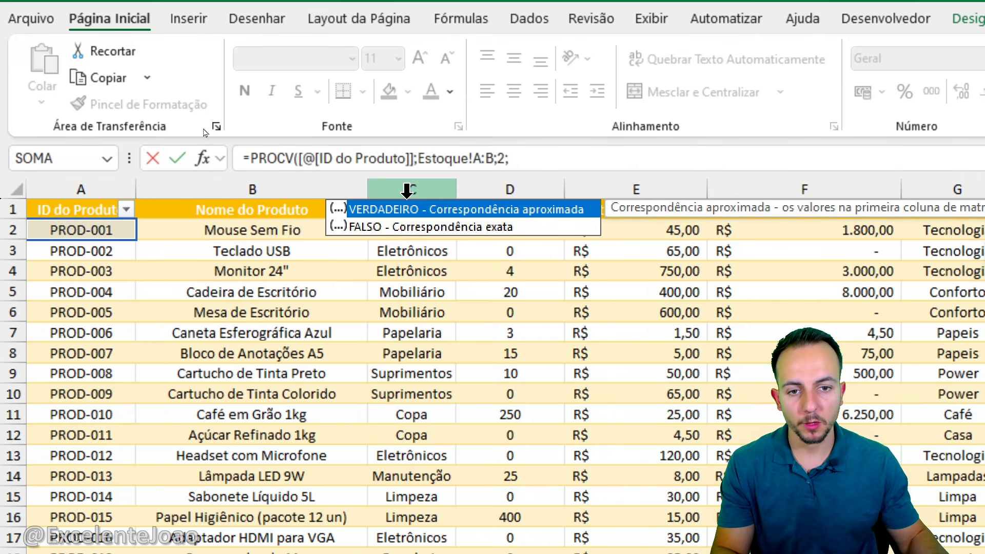
pyautogui.doubleClick(454, 226)
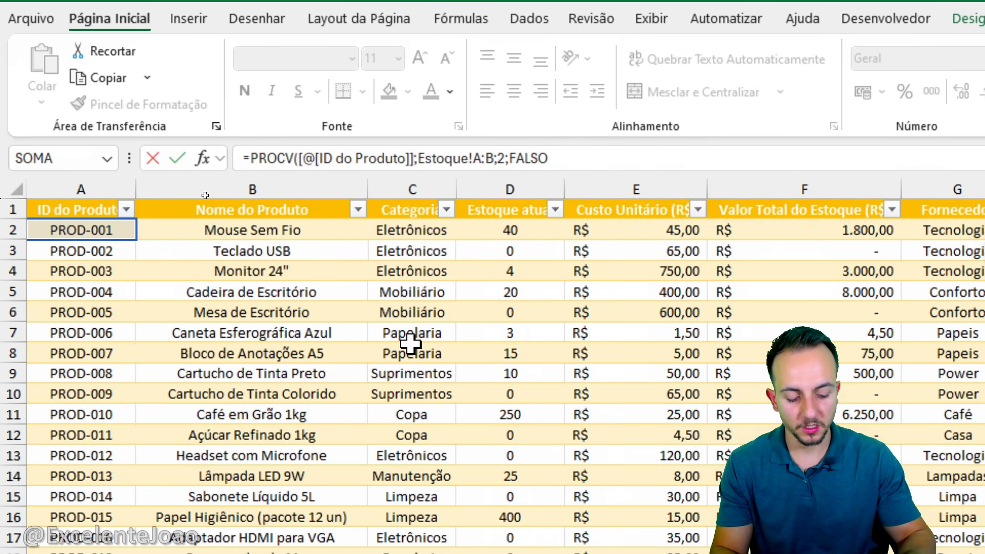
pyautogui.press('Return')
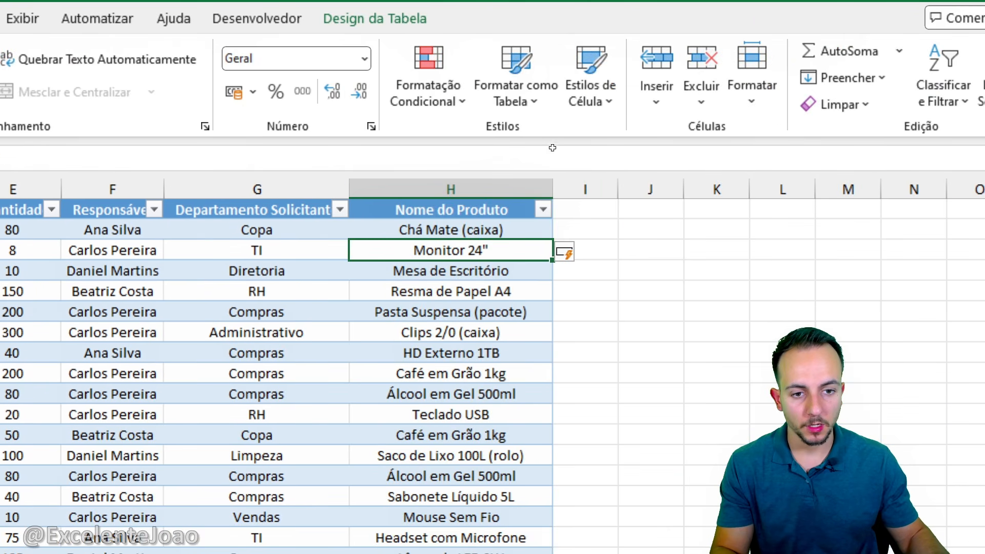
pyautogui.press('Escape')
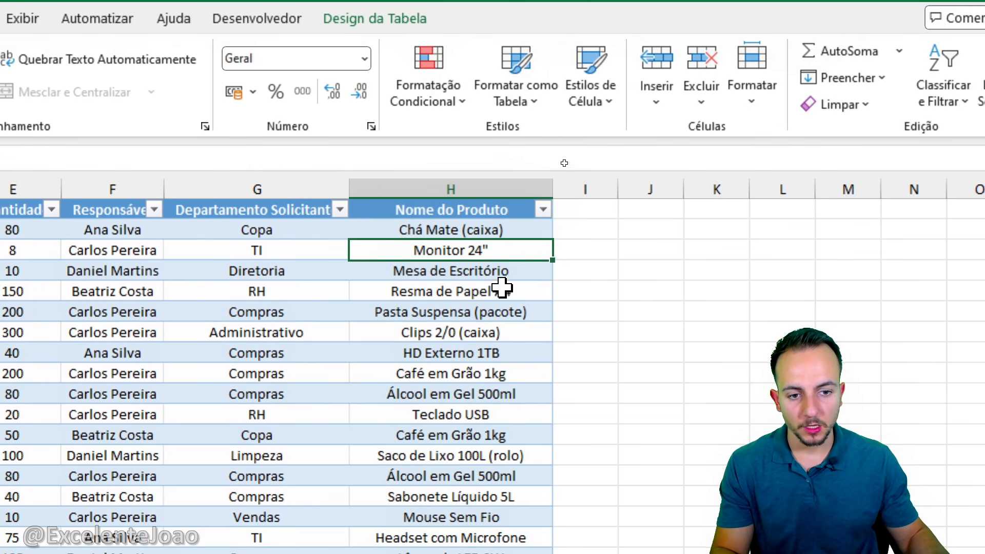
# Check the product name looked up for PROD-003 in row 3 against the Estoque sheet
pyautogui.hotkey('ctrl', 'shift', 'Left')
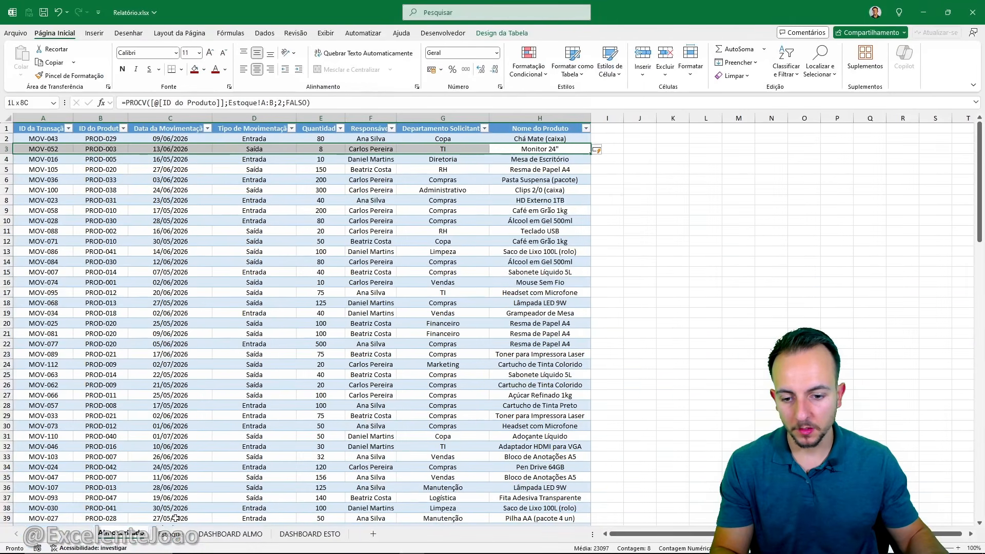
pyautogui.click(172, 534)
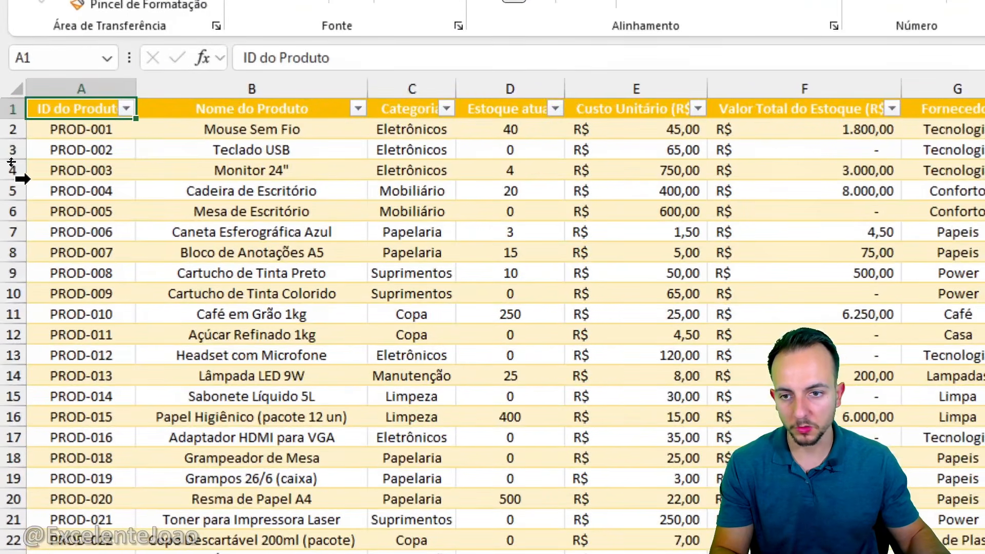
pyautogui.click(6, 157)
pyautogui.click(331, 177)
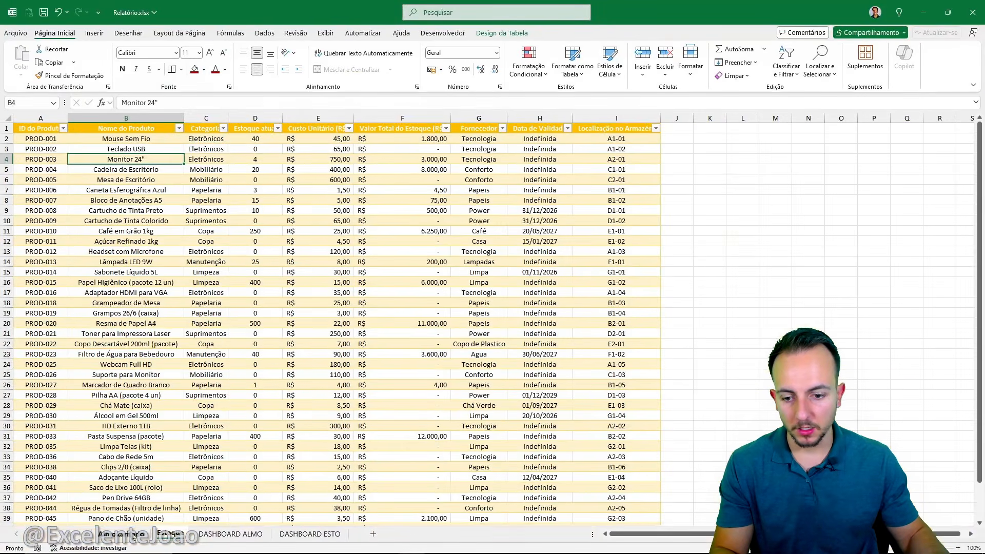
pyautogui.click(132, 535)
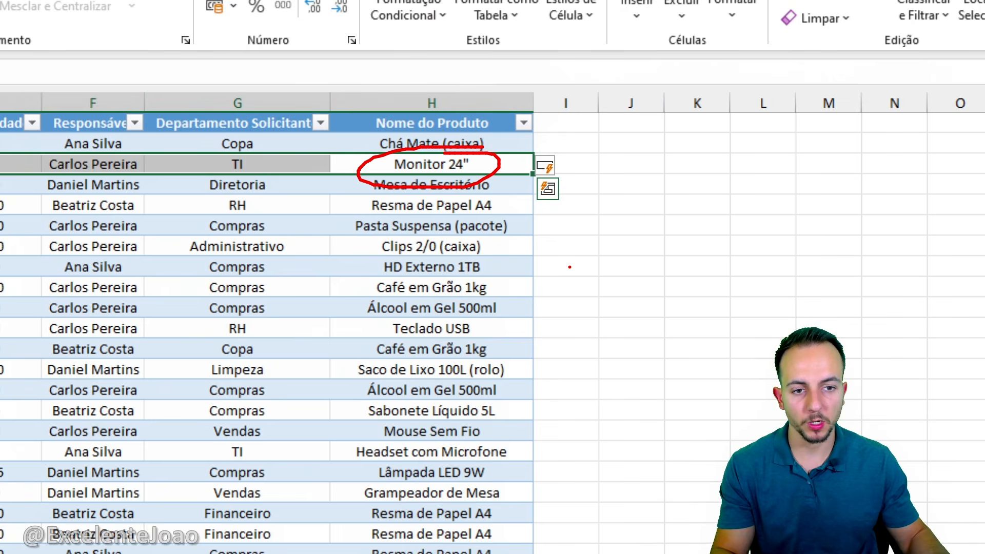
# Add a Categoria column header in cell I1 of the Almoxarifado table
pyautogui.click(567, 121)
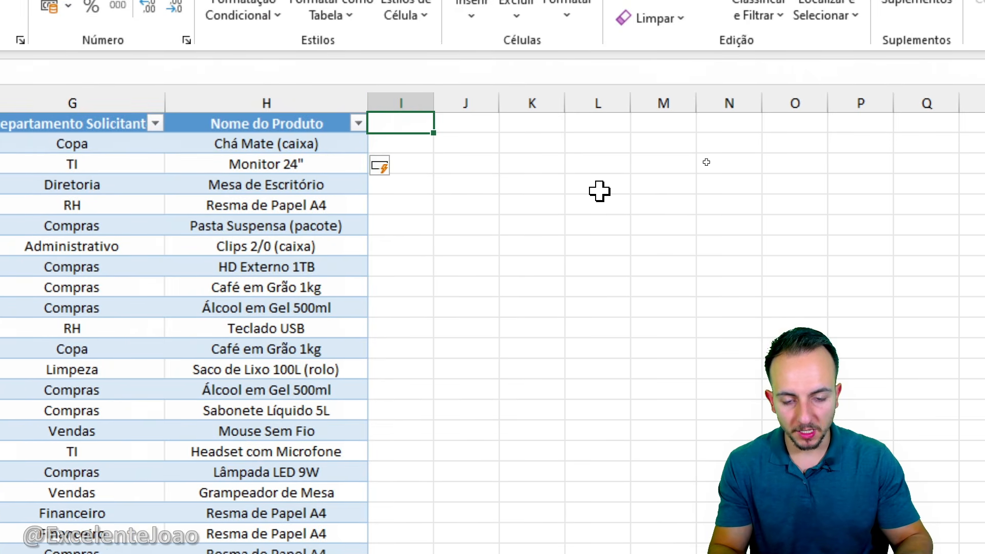
pyautogui.write('C')
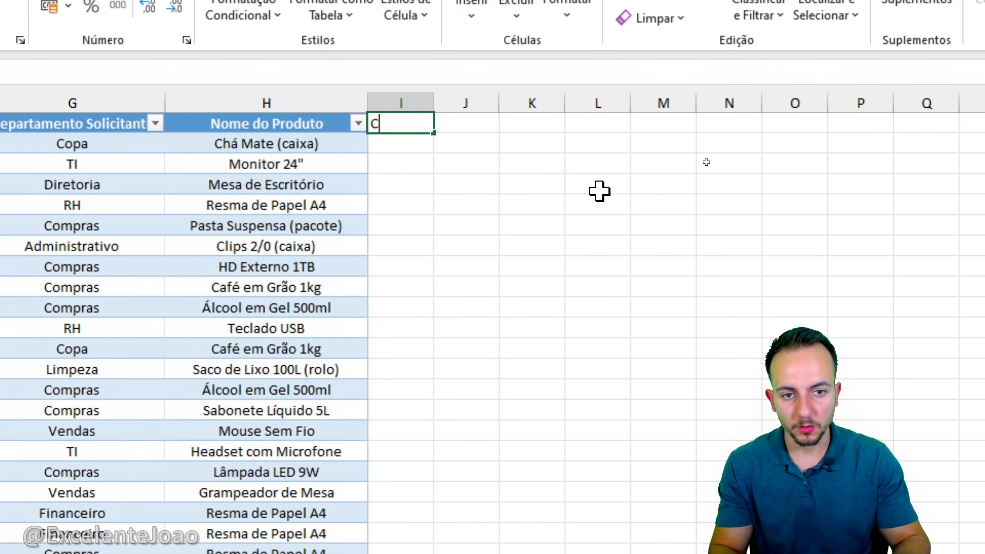
pyautogui.write('ategoria')
pyautogui.press('Return')
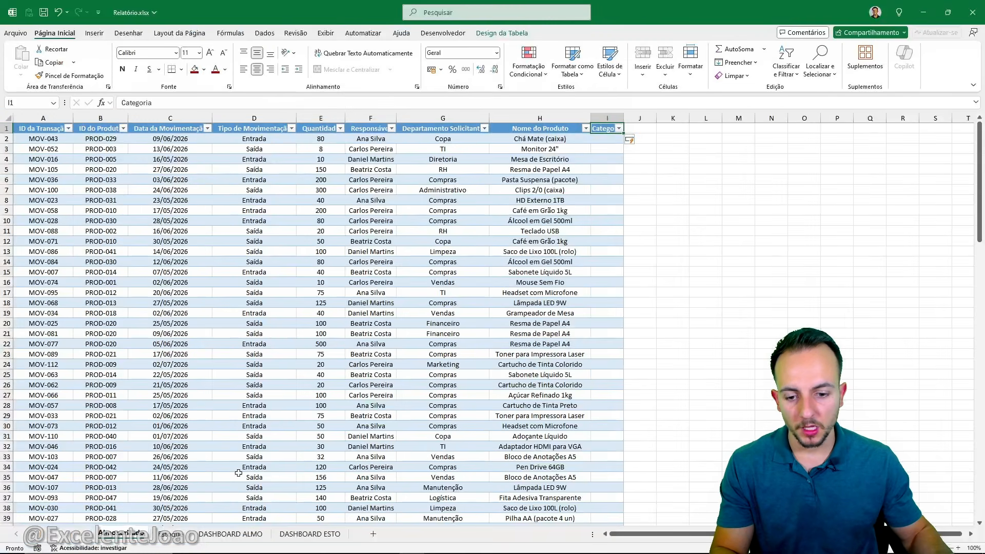
# Add a Localização column header in cell J1 of the Almoxarifado table and widen the Categoria column
pyautogui.click(172, 533)
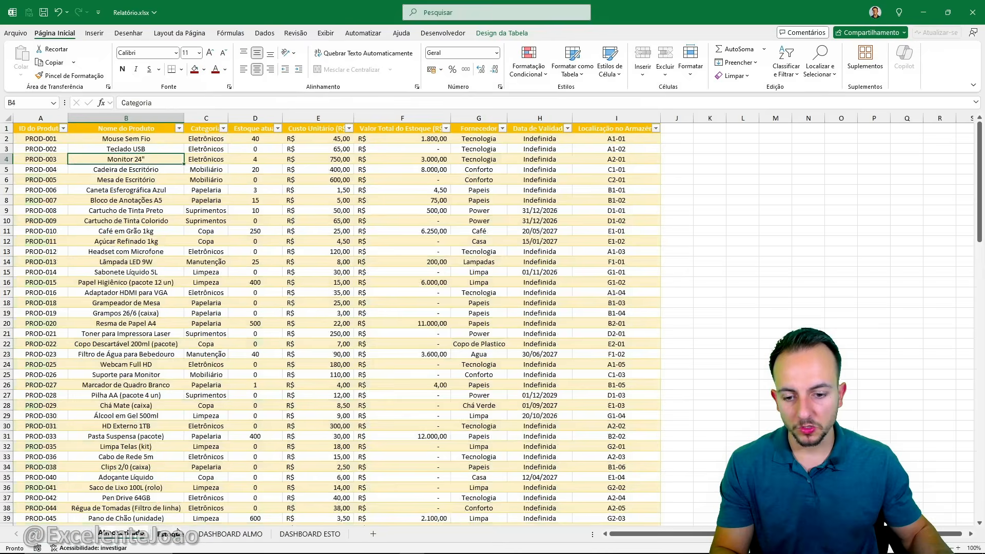
pyautogui.click(144, 537)
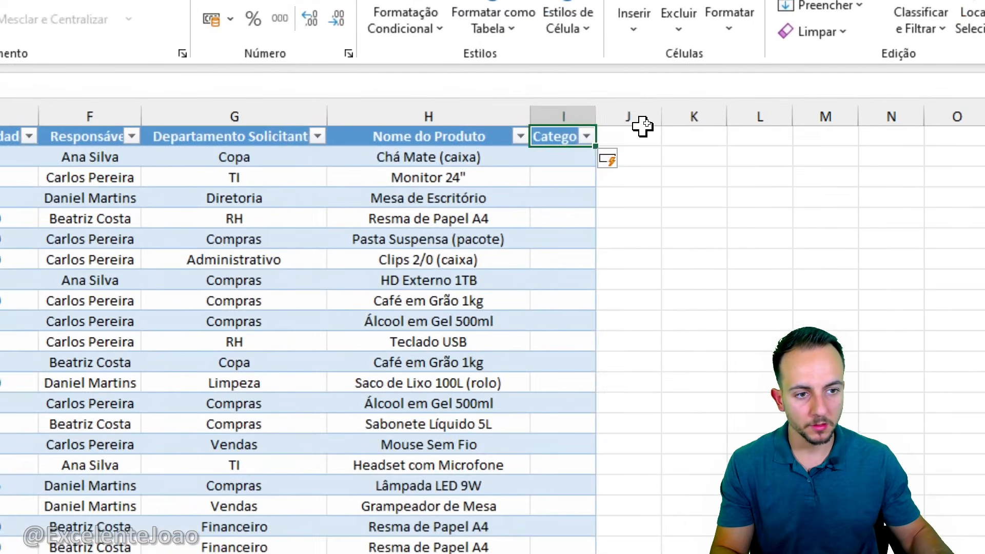
pyautogui.click(643, 126)
pyautogui.write('Loca')
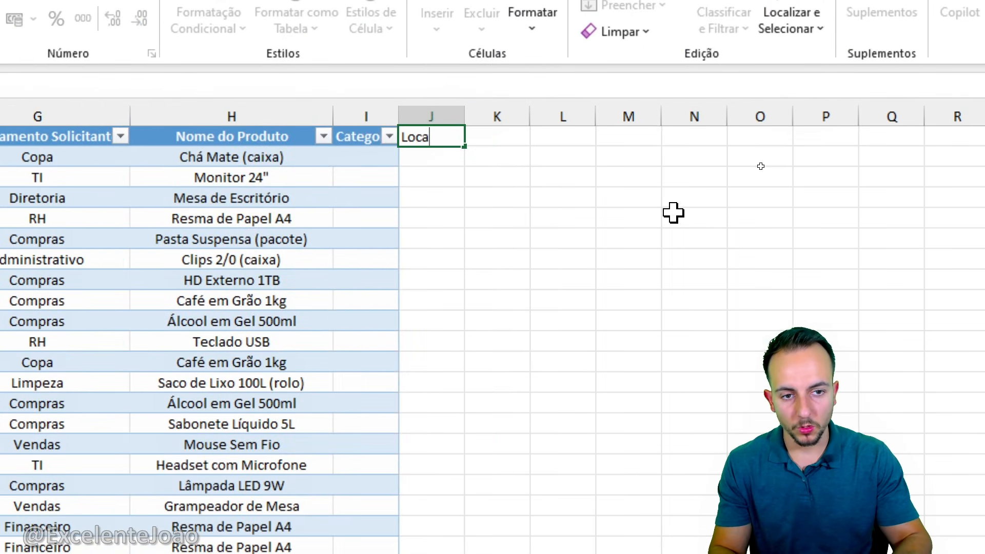
pyautogui.write('lização')
pyautogui.press('Return')
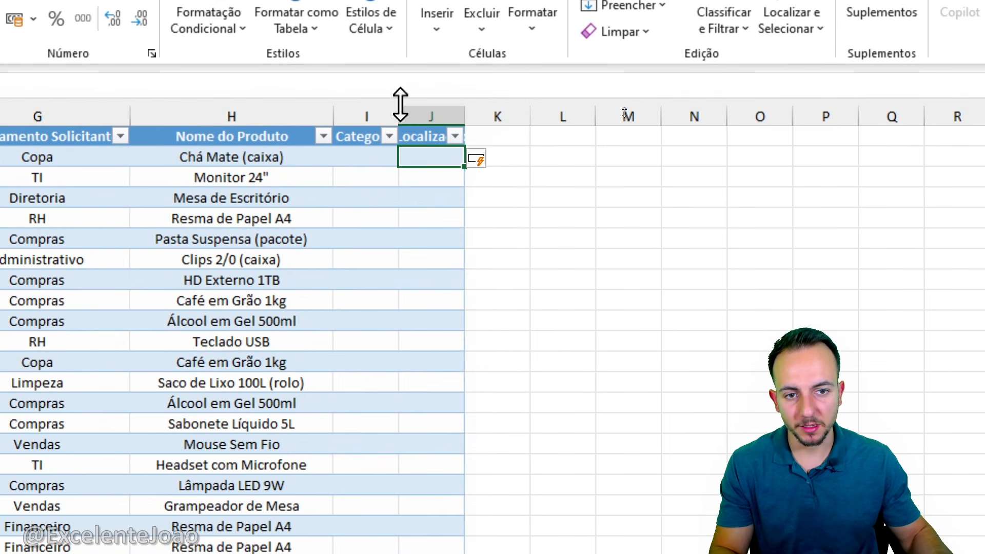
pyautogui.moveTo(399, 106); pyautogui.dragTo(480, 110)
# Start a PROCV formula in cell I2 that looks up the row's ID do Produto in columns A:C of the Estoque sheet
pyautogui.click(428, 153)
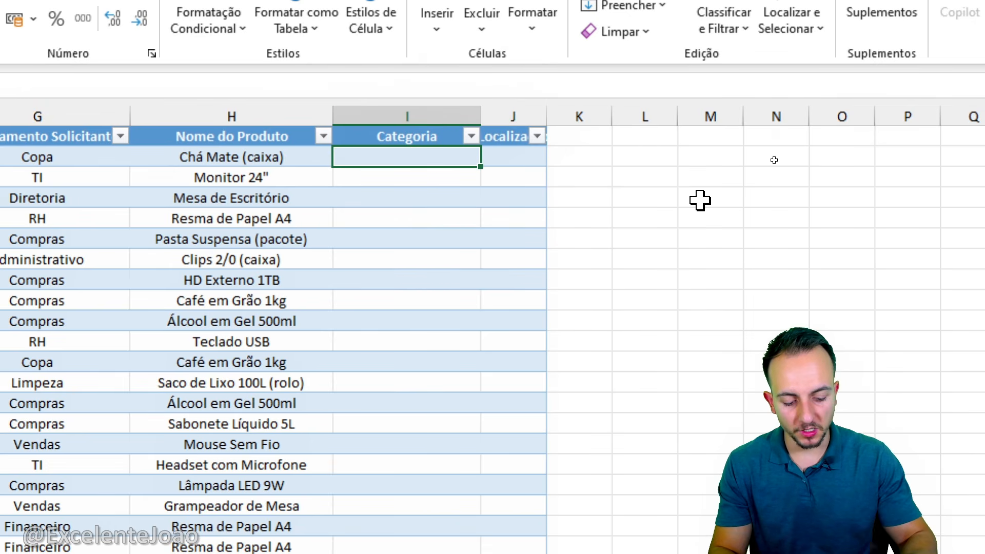
pyautogui.write('=procv')
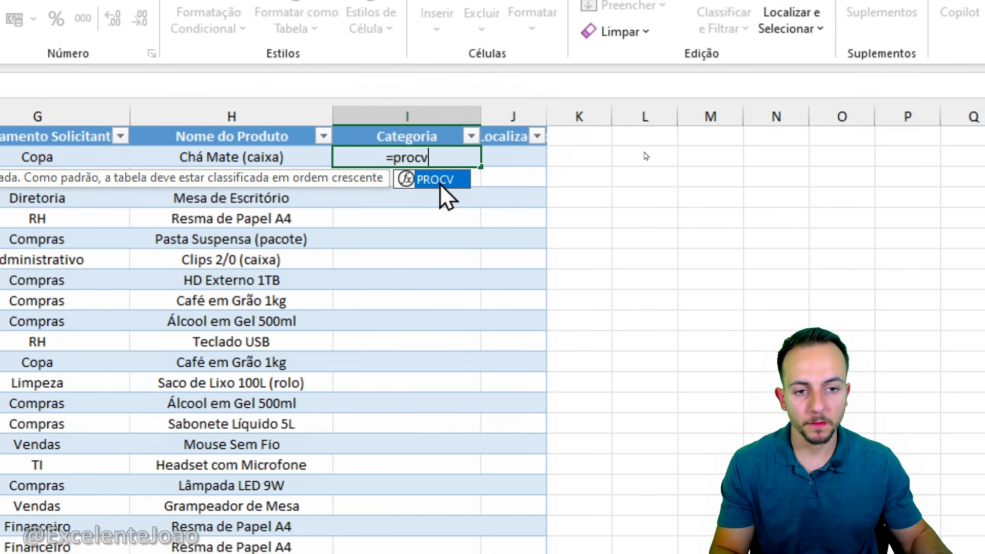
pyautogui.doubleClick(440, 186)
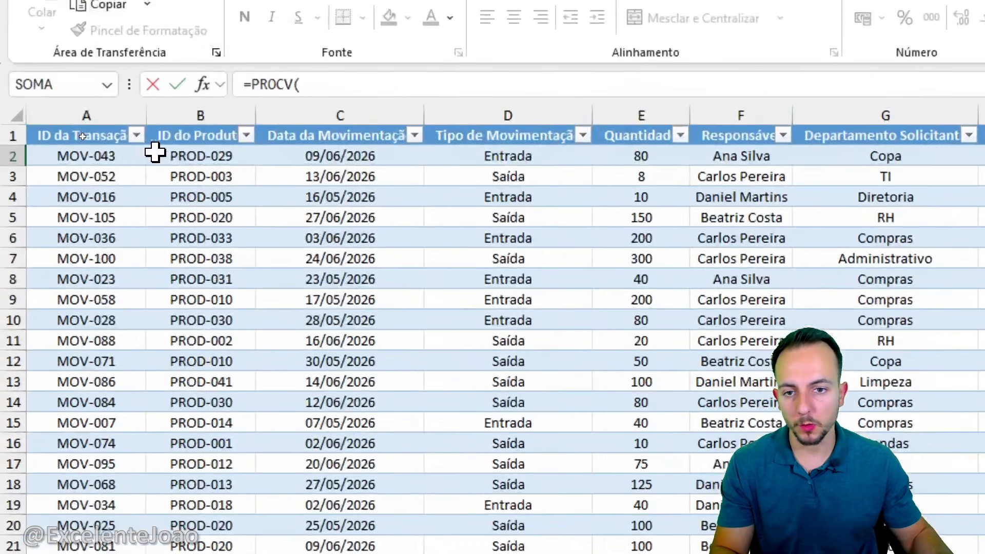
pyautogui.click(82, 137)
pyautogui.write(';')
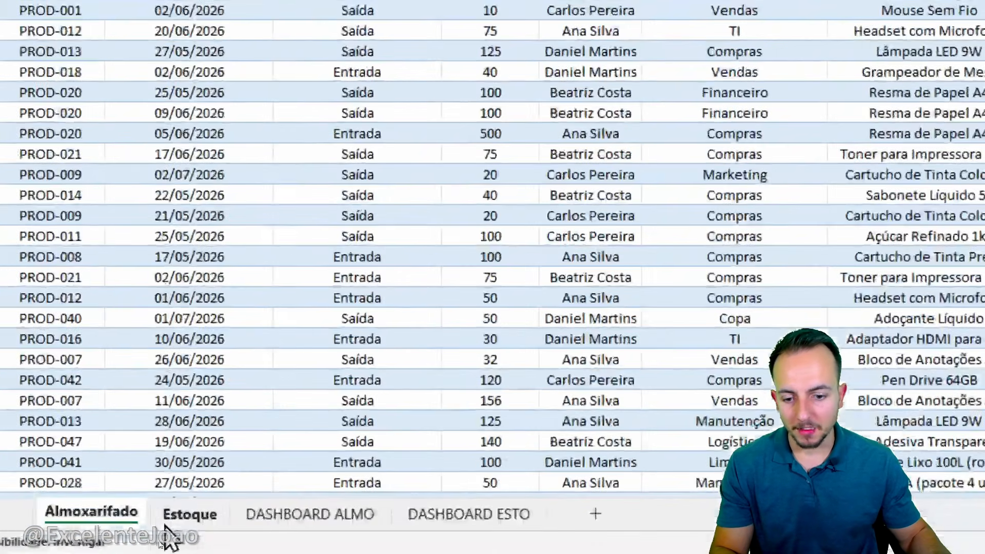
pyautogui.click(169, 534)
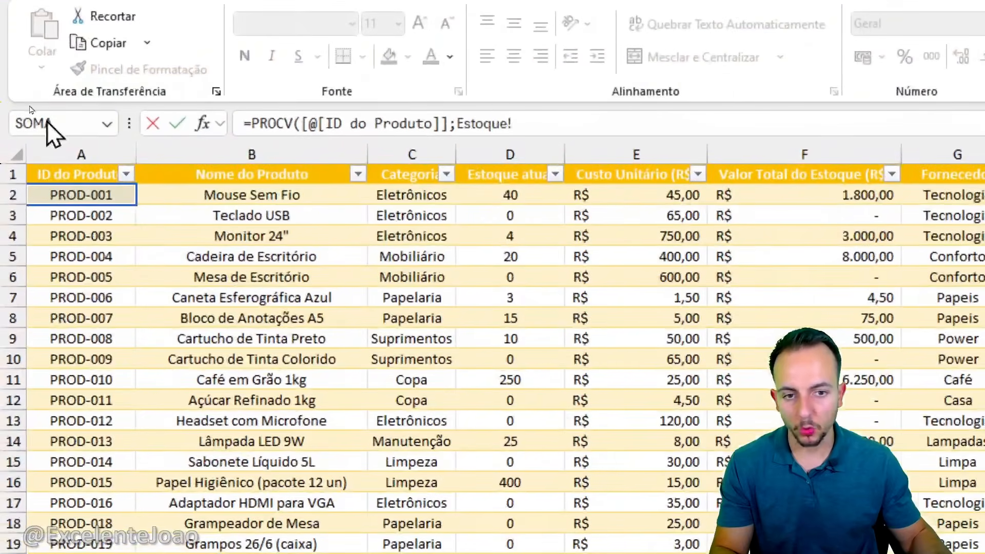
pyautogui.moveTo(52, 128); pyautogui.dragTo(270, 125)
pyautogui.moveTo(406, 148)
pyautogui.mouseDown()
pyautogui.moveTo(405, 140)
pyautogui.moveTo(352, 173)
pyautogui.moveTo(411, 149)
pyautogui.mouseUp()
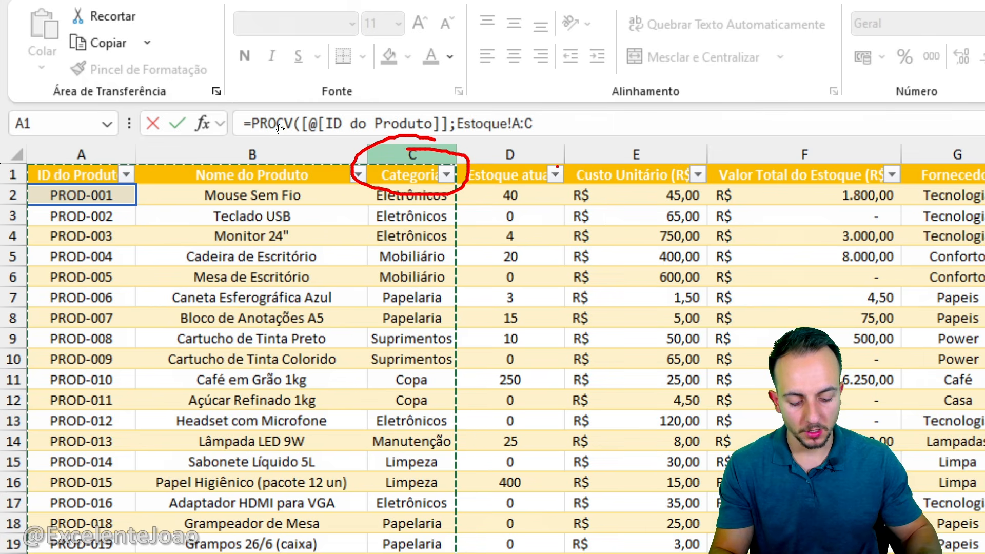
# Complete the Categoria PROCV formula with return column 3 and exact match (FALSO), filling the column
pyautogui.write(';')
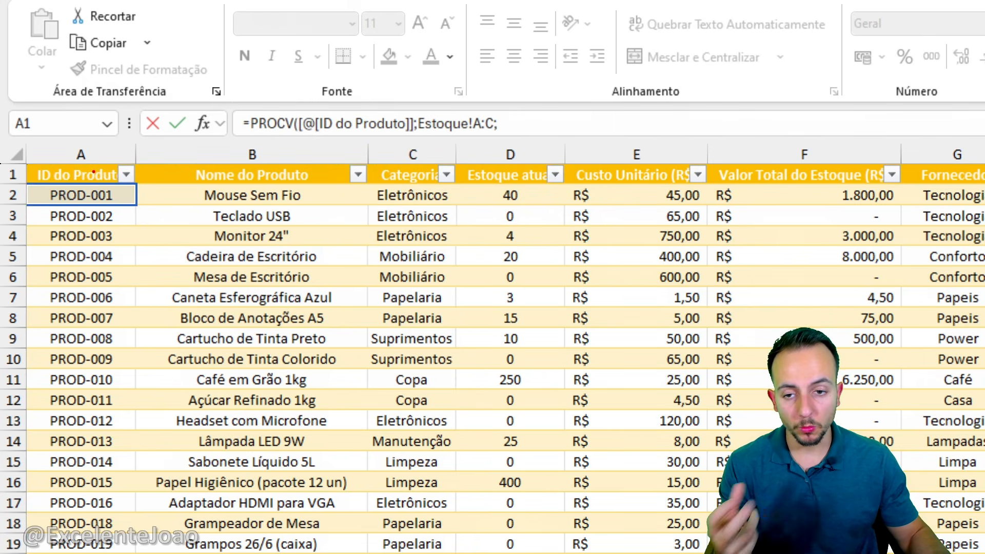
pyautogui.moveTo(81, 141); pyautogui.dragTo(74, 218)
pyautogui.moveTo(45, 222); pyautogui.dragTo(88, 214)
pyautogui.moveTo(195, 181); pyautogui.dragTo(228, 220)
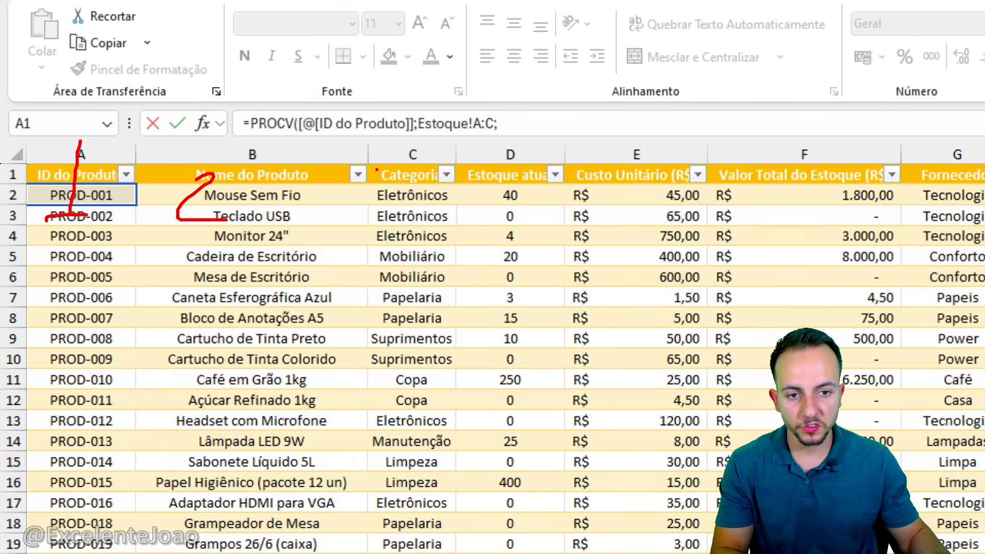
pyautogui.moveTo(378, 167); pyautogui.dragTo(374, 208)
pyautogui.moveTo(415, 128)
pyautogui.mouseDown()
pyautogui.moveTo(354, 237)
pyautogui.moveTo(370, 123)
pyautogui.mouseUp()
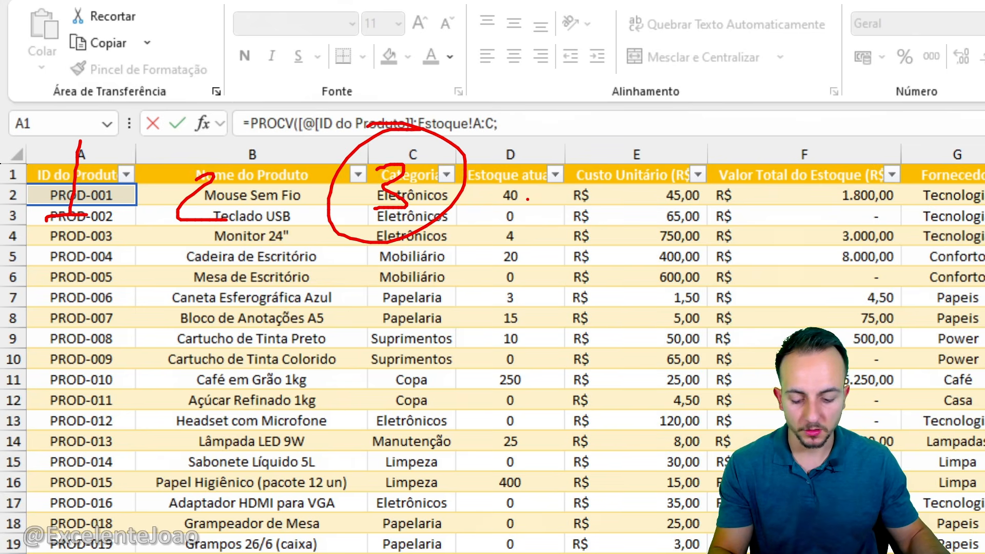
pyautogui.press('Escape')
pyautogui.write('3;')
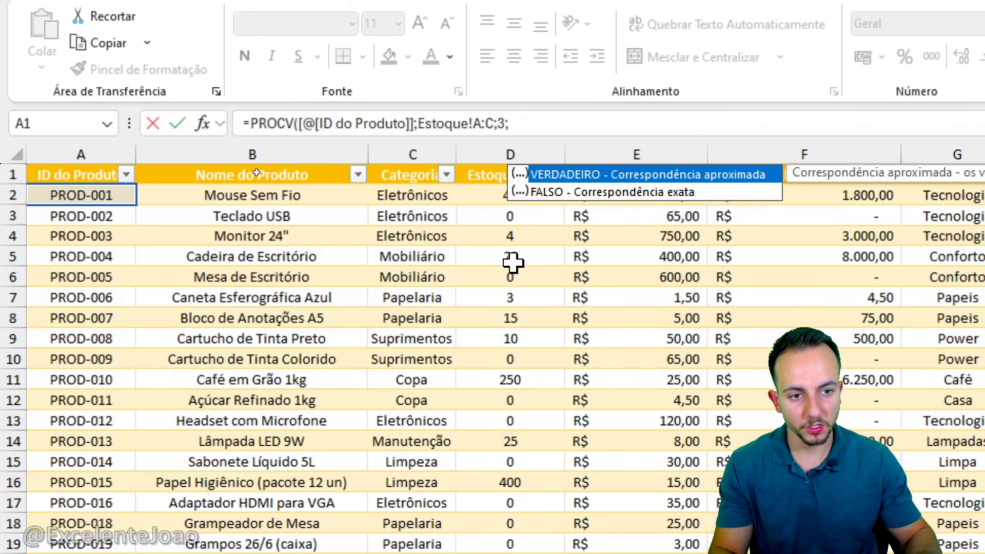
pyautogui.doubleClick(592, 192)
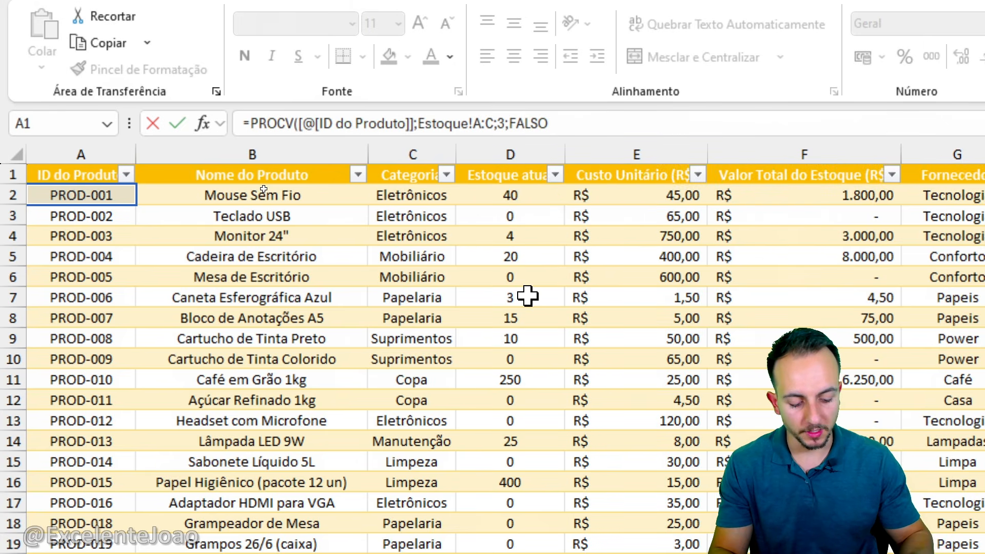
pyautogui.press('Return')
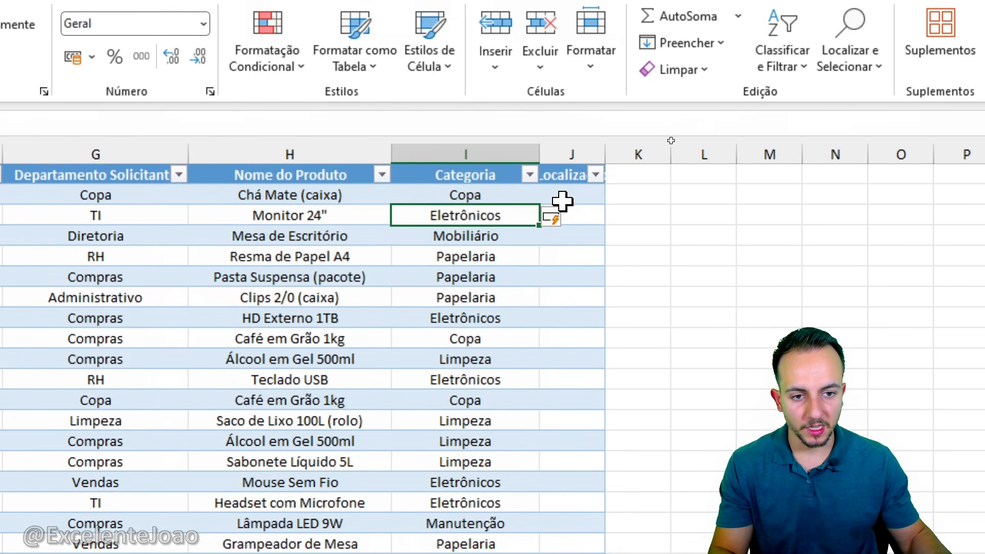
# Widen the Localização column to show its full header and select its first data cell, J2
pyautogui.moveTo(605, 151); pyautogui.dragTo(700, 152)
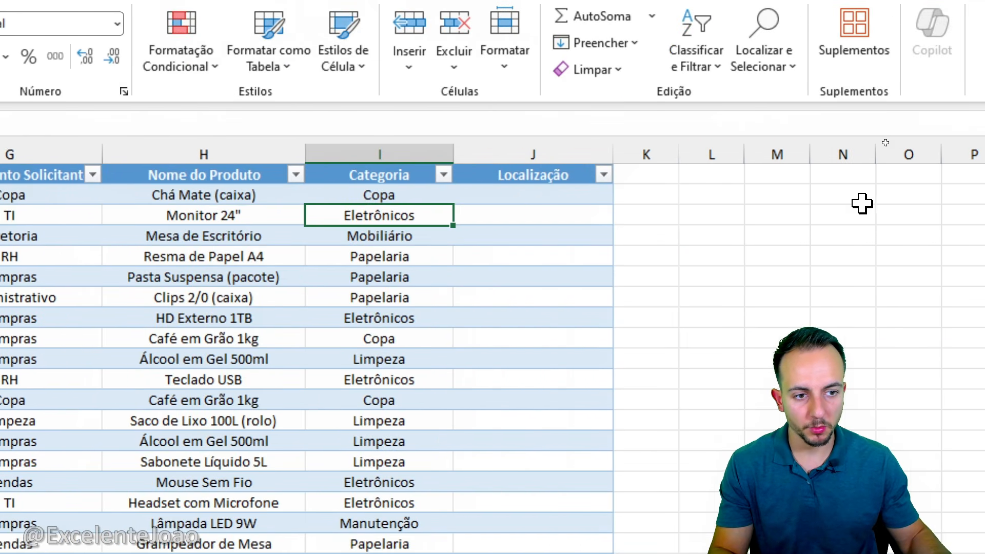
pyautogui.click(539, 194)
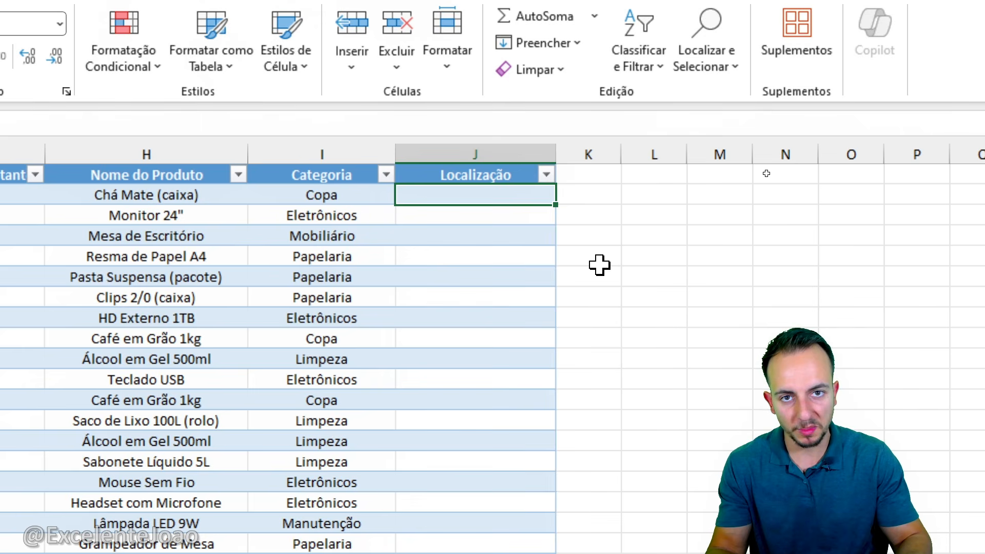
# Start a PROCV formula in cell J2 that looks up the row's ID do Produto in columns A:I of the Estoque sheet
pyautogui.write('=procv')
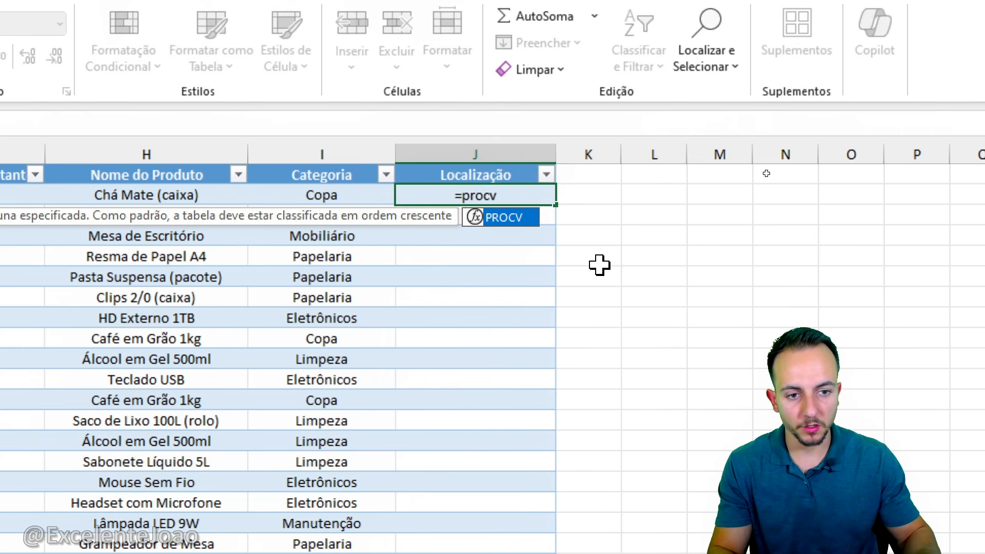
pyautogui.doubleClick(495, 218)
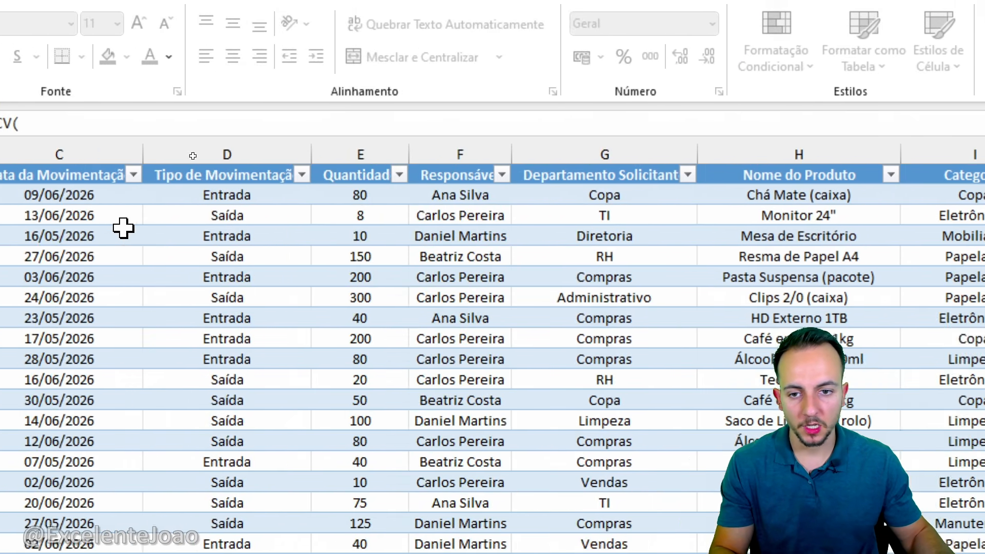
pyautogui.click(198, 196)
pyautogui.write(';')
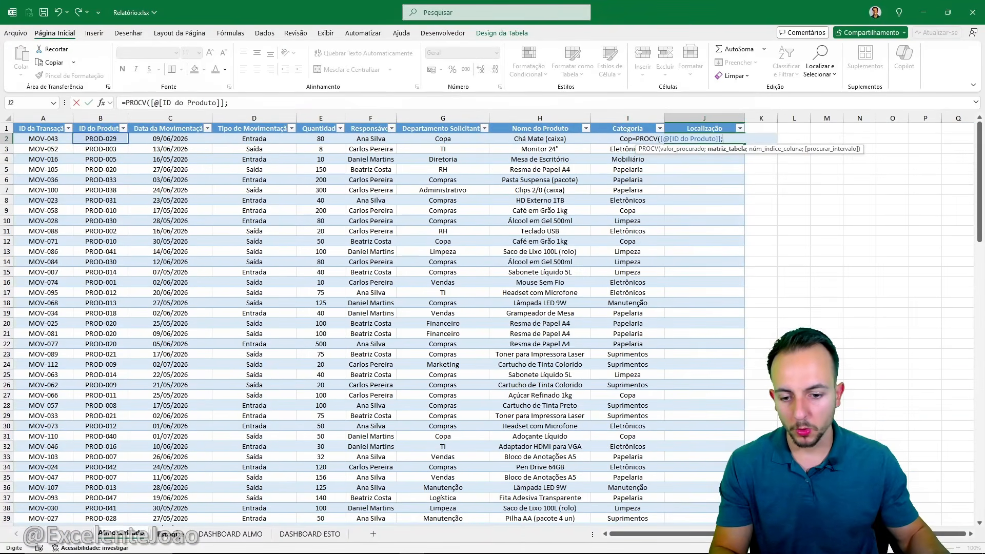
pyautogui.click(169, 534)
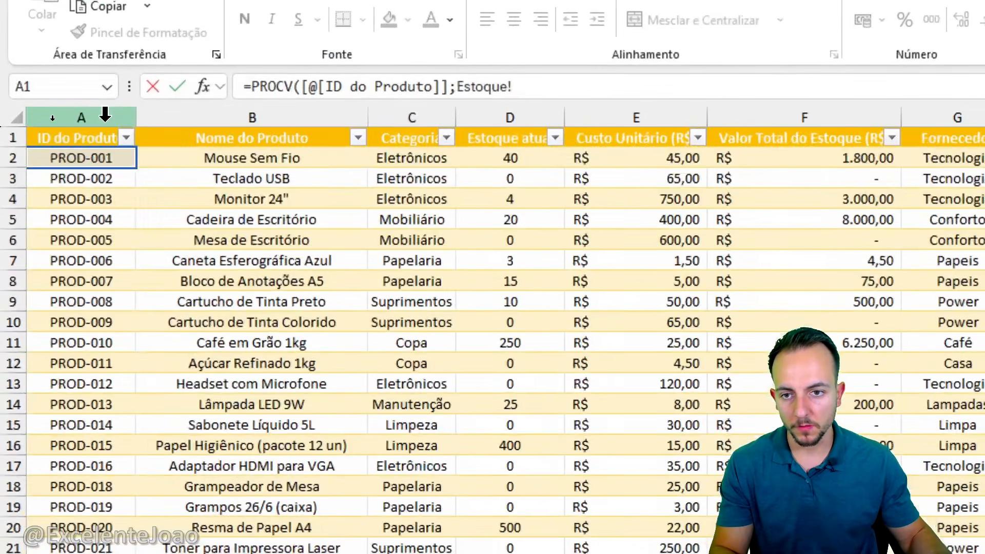
pyautogui.moveTo(52, 115); pyautogui.dragTo(121, 111)
pyautogui.moveTo(240, 105); pyautogui.dragTo(599, 136)
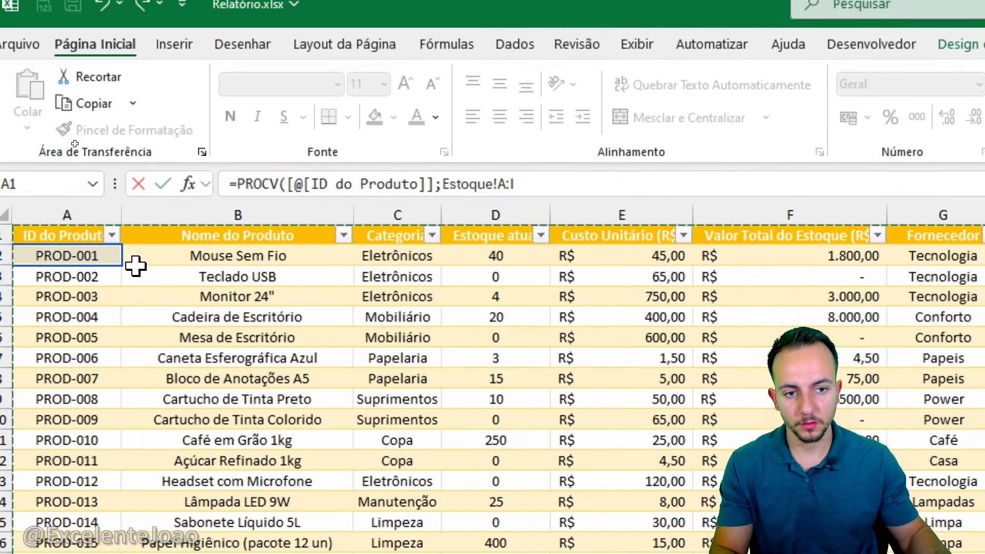
# Complete the Localização PROCV formula with return column 9 and exact match (FALSO), filling the column
pyautogui.write(';9')
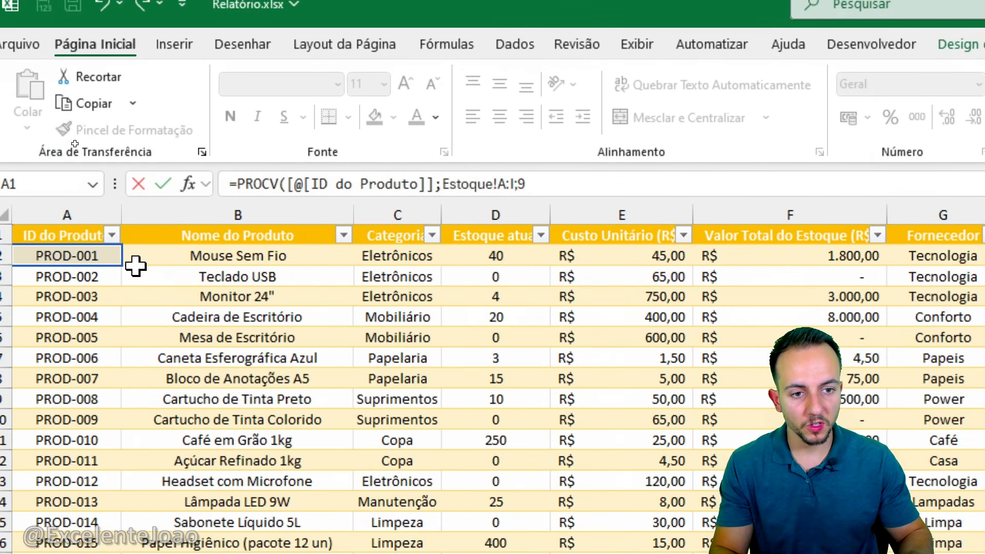
pyautogui.write(';')
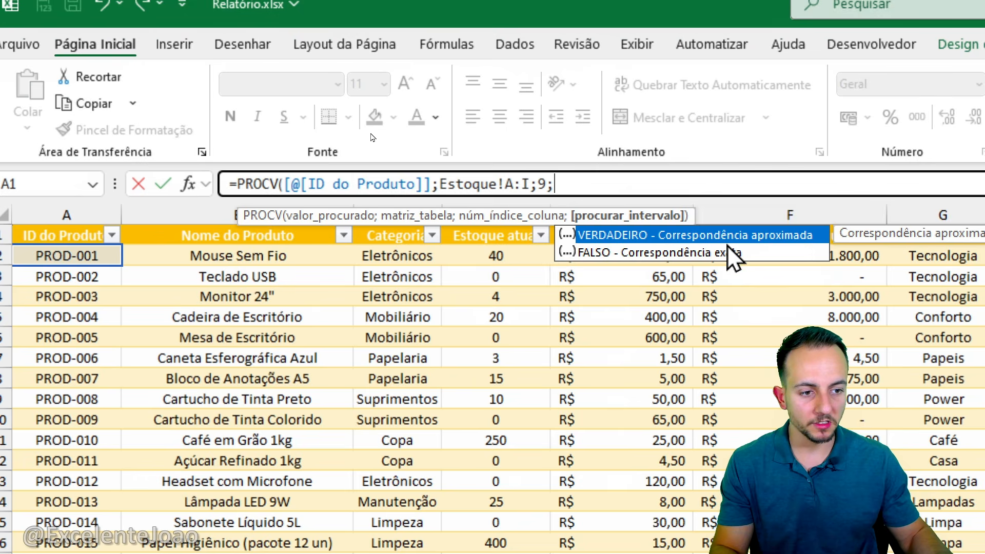
pyautogui.doubleClick(731, 254)
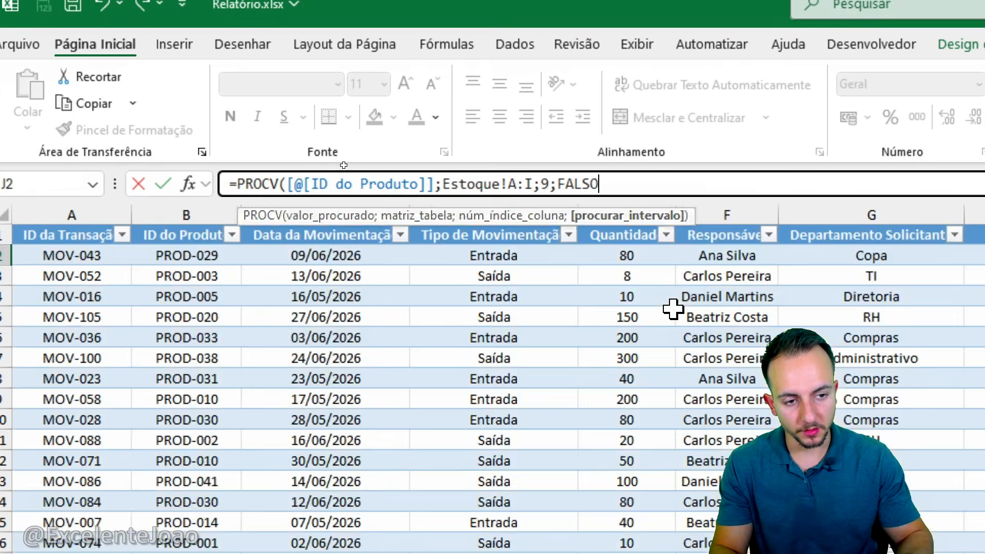
pyautogui.press('Return')
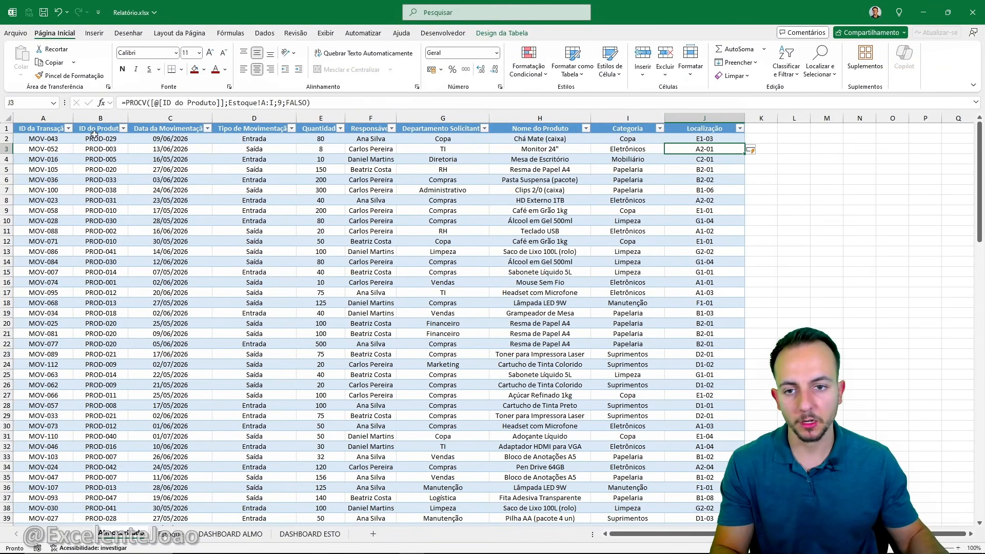
# Review the rows of the Almoxarifado table and select its first header cell, A1, as the source for an insertion
pyautogui.click(46, 128)
pyautogui.scroll(-17, 175, 210)
pyautogui.scroll(17, 174, 209)
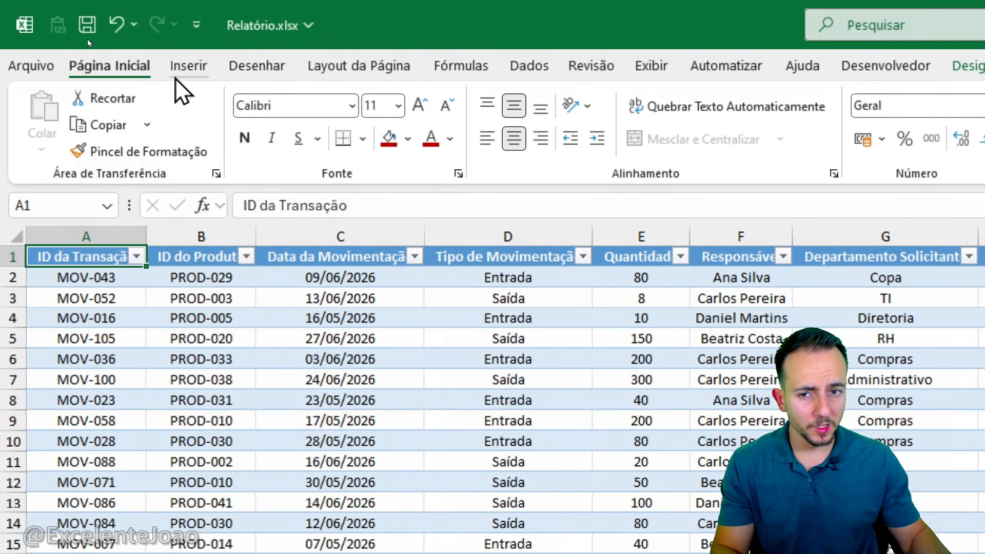
pyautogui.click(175, 77)
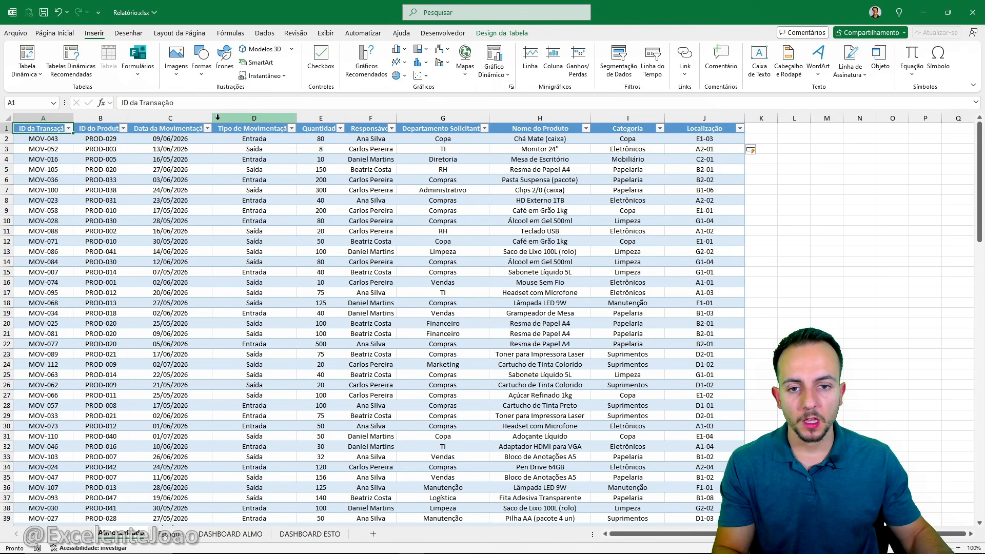
pyautogui.hotkey('ctrl', '2')
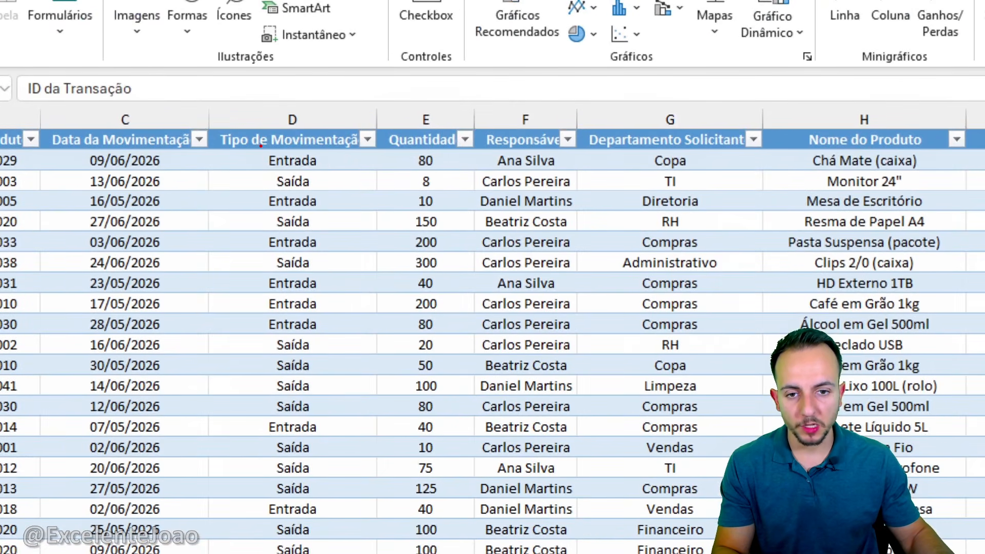
pyautogui.moveTo(261, 146); pyautogui.dragTo(338, 170)
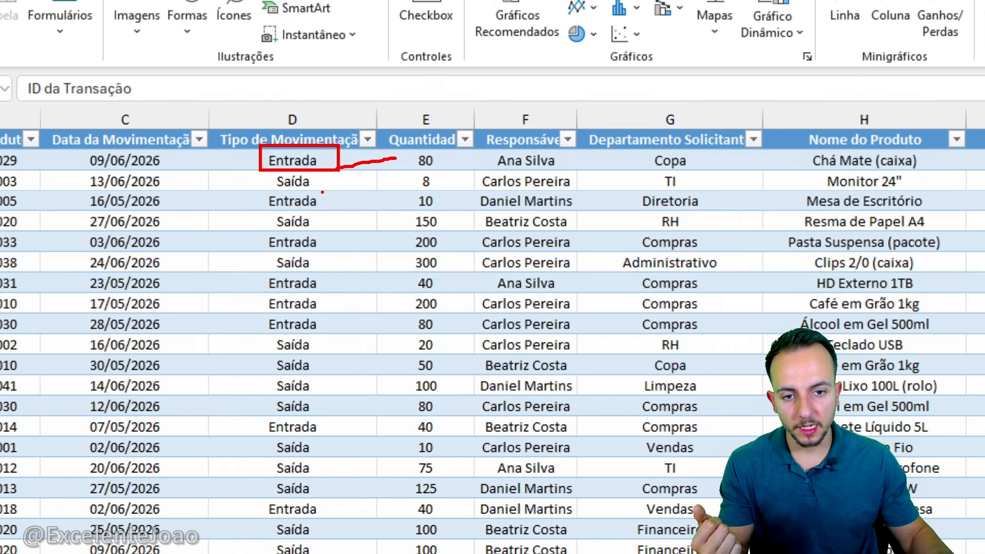
pyautogui.moveTo(332, 284); pyautogui.dragTo(339, 332)
pyautogui.moveTo(357, 310); pyautogui.dragTo(374, 307)
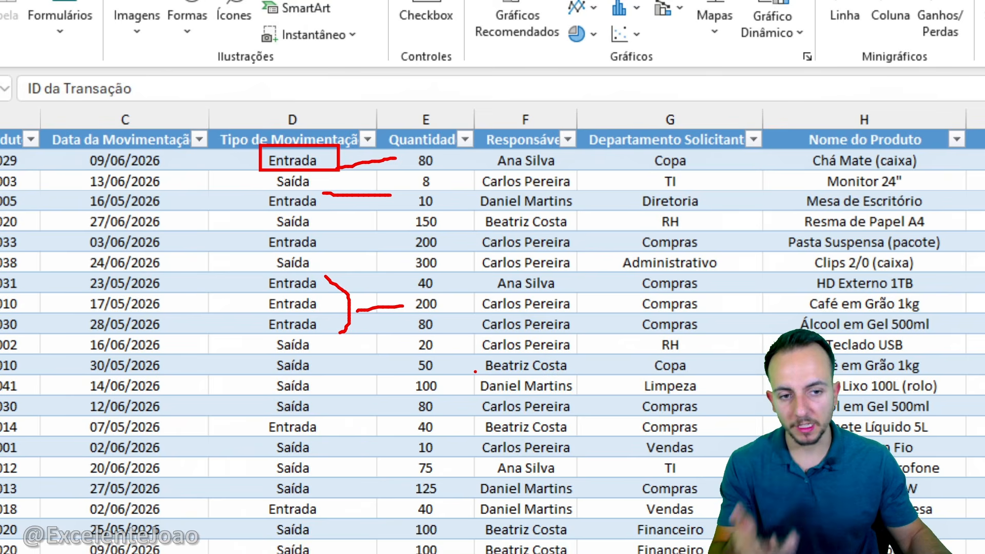
pyautogui.press('Escape')
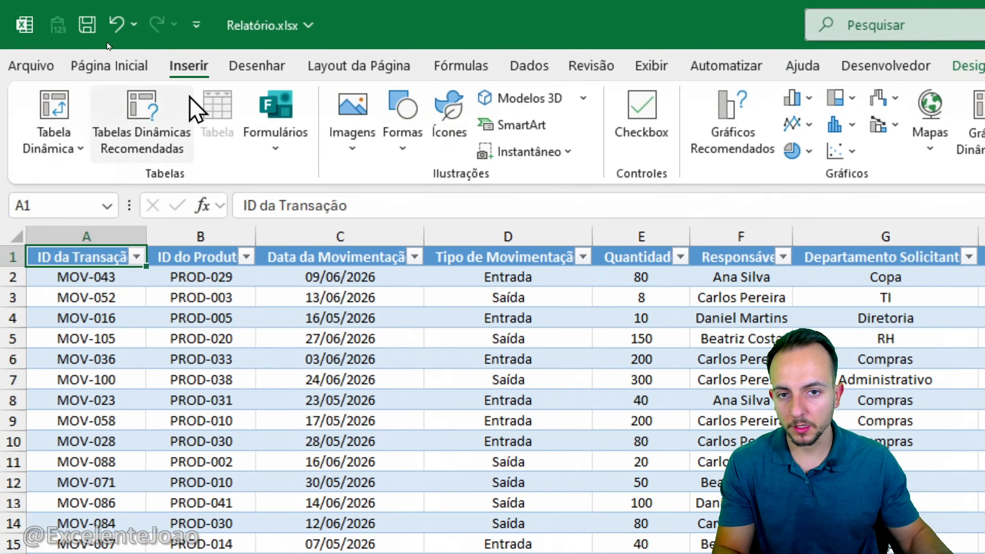
# Create a pivot table from the Almoxarifado table (Tabela1) on a new worksheet
pyautogui.click(58, 110)
pyautogui.moveTo(435, 467); pyautogui.dragTo(181, 134)
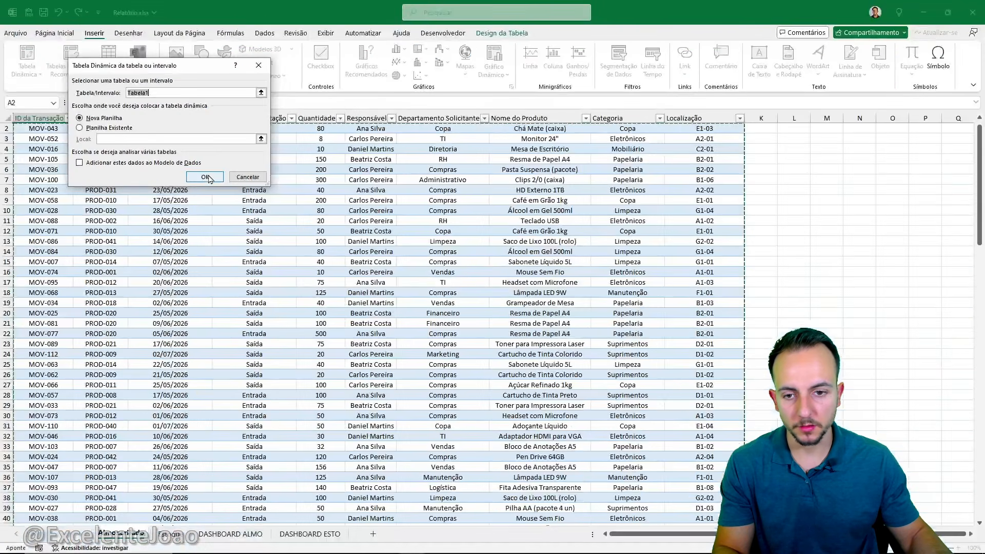
pyautogui.click(417, 353)
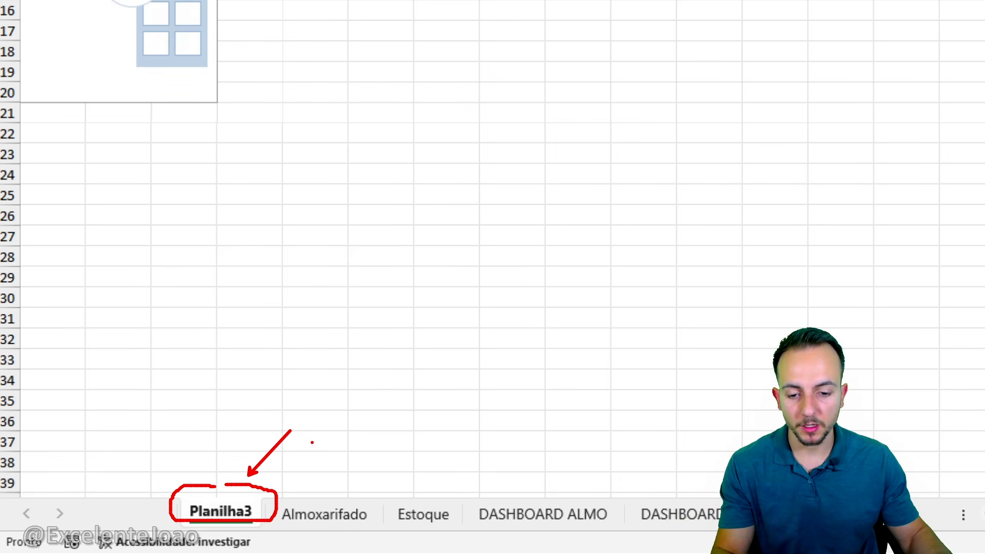
# Rename the new pivot table worksheet as Tabelas Dinamicas
pyautogui.rightClick(242, 513)
pyautogui.click(352, 272)
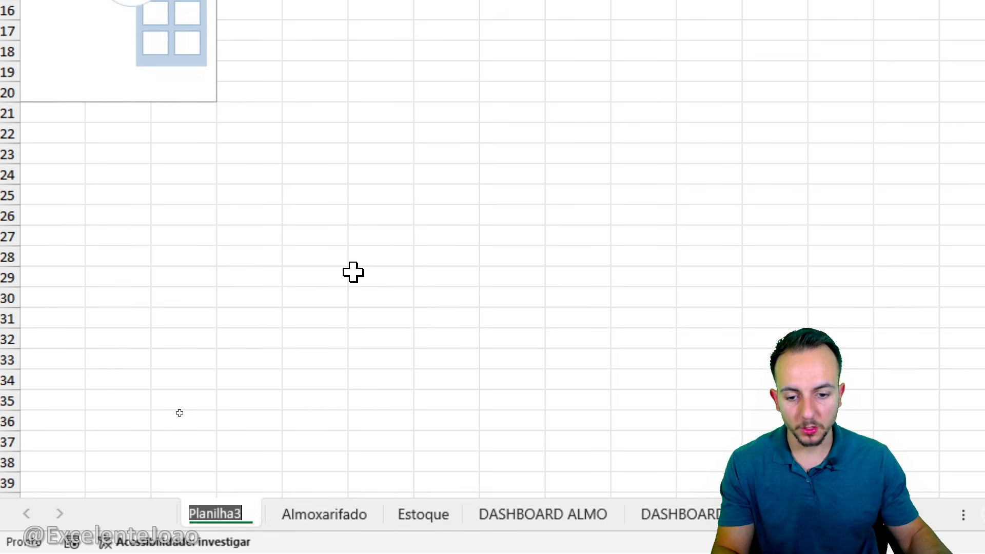
pyautogui.write('Tabelas ')
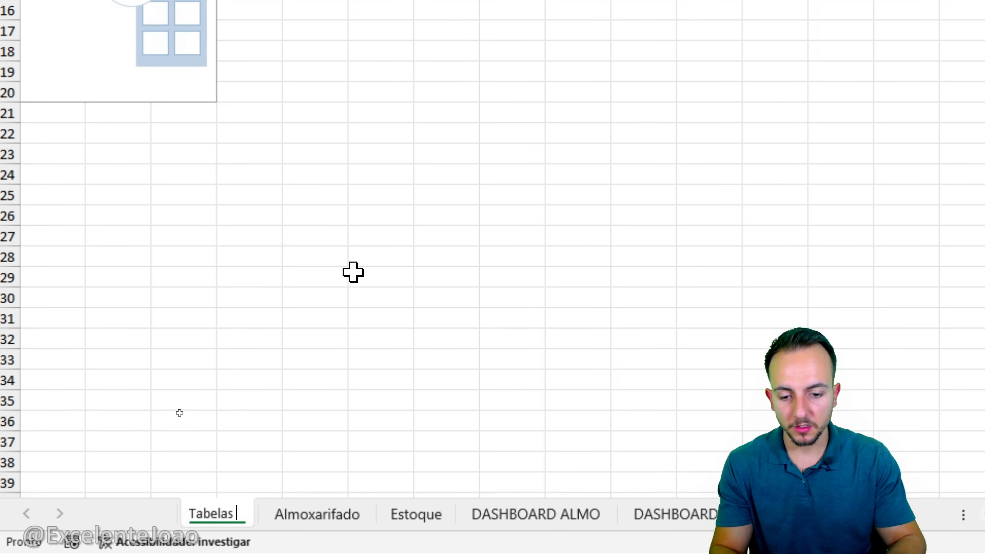
pyautogui.write('Dinamicas')
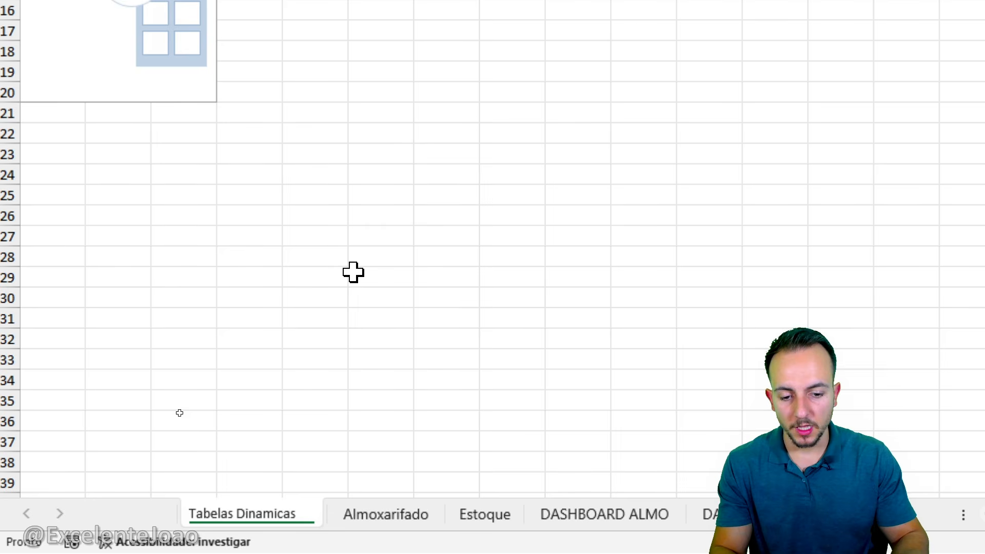
pyautogui.press('Return')
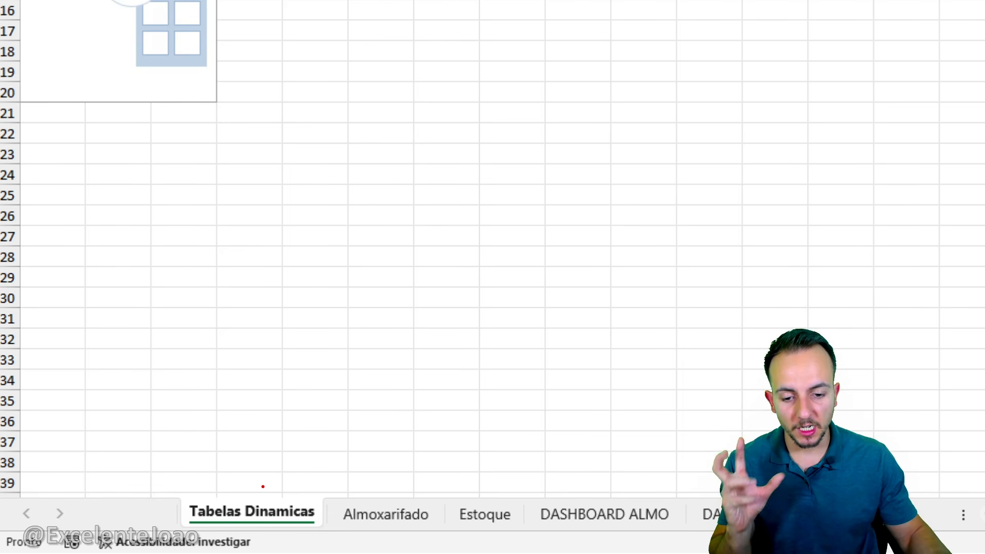
# Move the Tabelas Dinamicas sheet between the Estoque and DASHBOARD ALMO sheets
pyautogui.moveTo(261, 492)
pyautogui.mouseDown()
pyautogui.moveTo(409, 396)
pyautogui.moveTo(527, 500)
pyautogui.mouseUp()
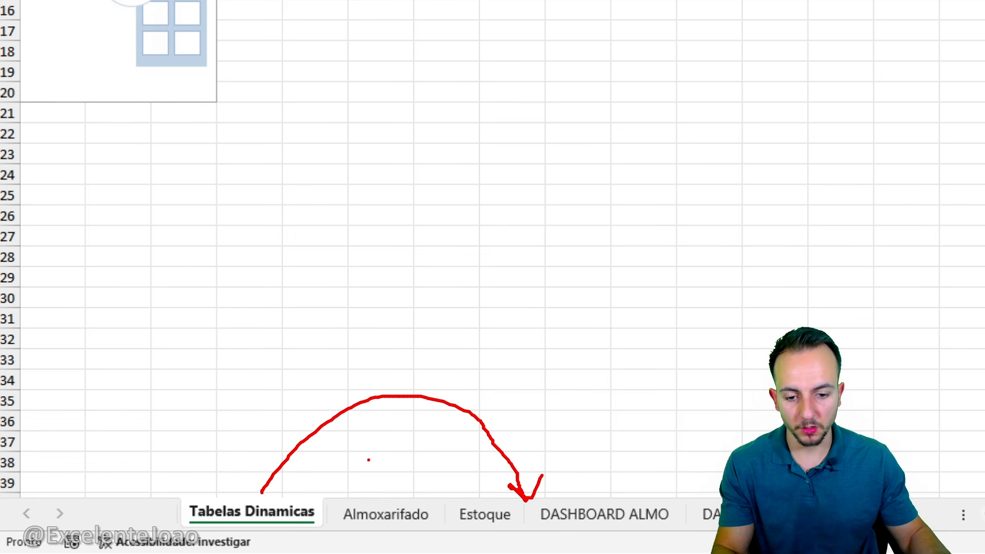
pyautogui.moveTo(273, 520)
pyautogui.mouseDown()
pyautogui.moveTo(466, 487)
pyautogui.moveTo(534, 513)
pyautogui.mouseUp()
# Look through the workbook's sheets from Almoxarifado to DASHBOARD ESTO and return to Tabelas Dinamicas
pyautogui.click(259, 513)
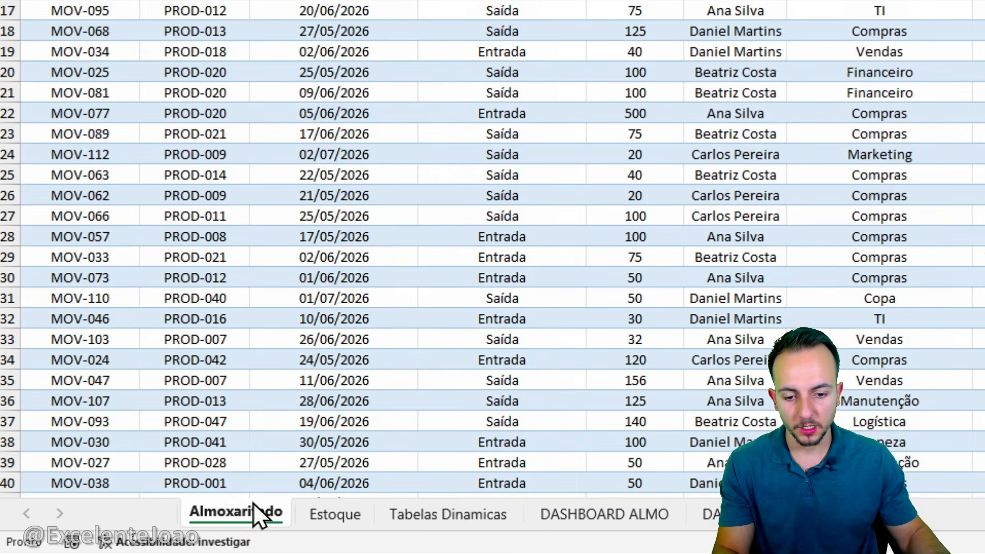
pyautogui.click(323, 514)
pyautogui.click(421, 516)
pyautogui.click(578, 514)
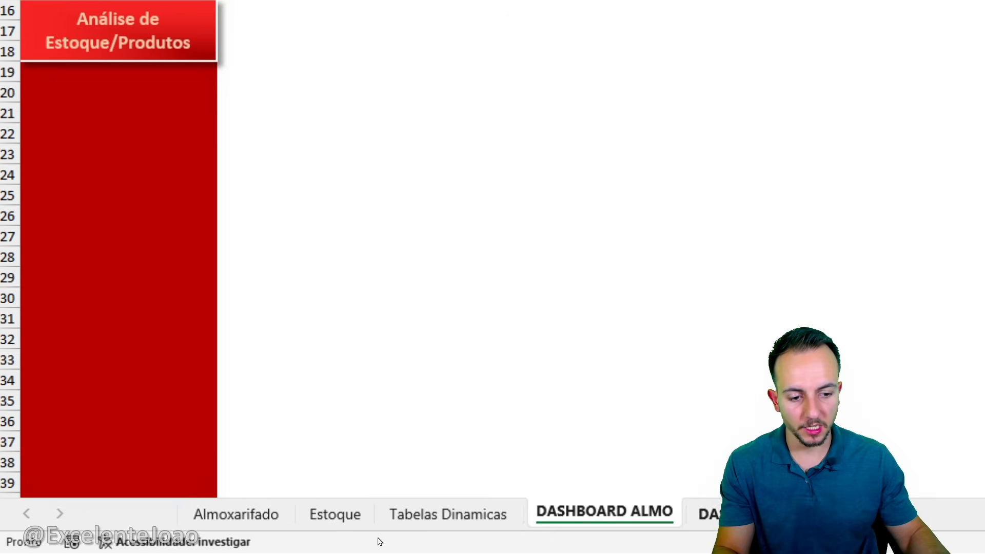
pyautogui.click(708, 513)
pyautogui.click(495, 513)
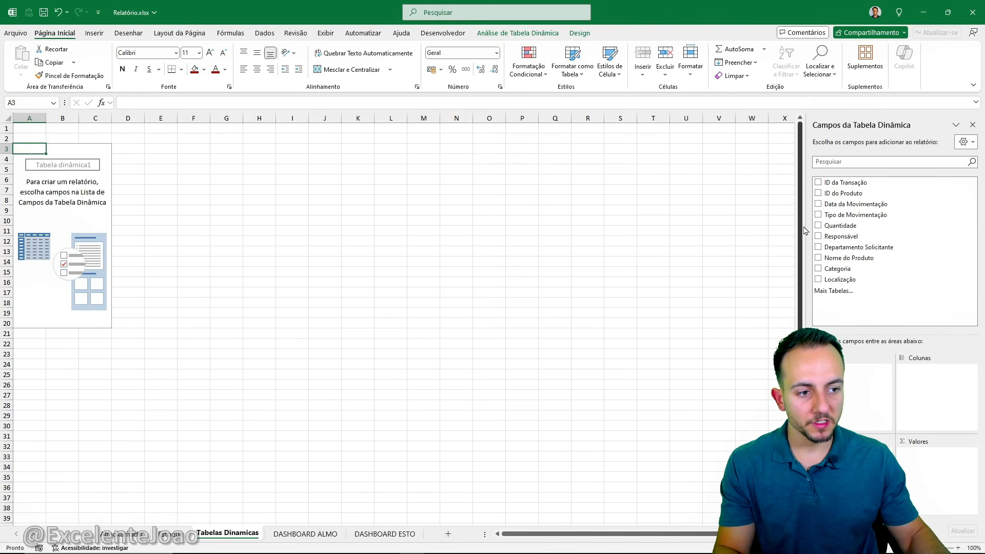
# Widen the pivot table field list and add ID da Transação to the values area as a count
pyautogui.moveTo(804, 230); pyautogui.dragTo(700, 234)
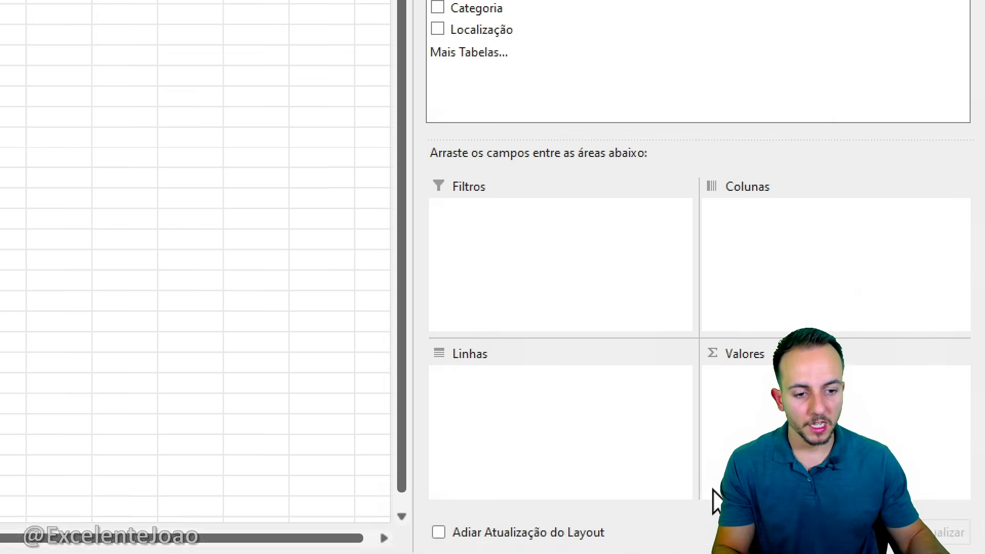
pyautogui.moveTo(413, 306); pyautogui.dragTo(272, 293)
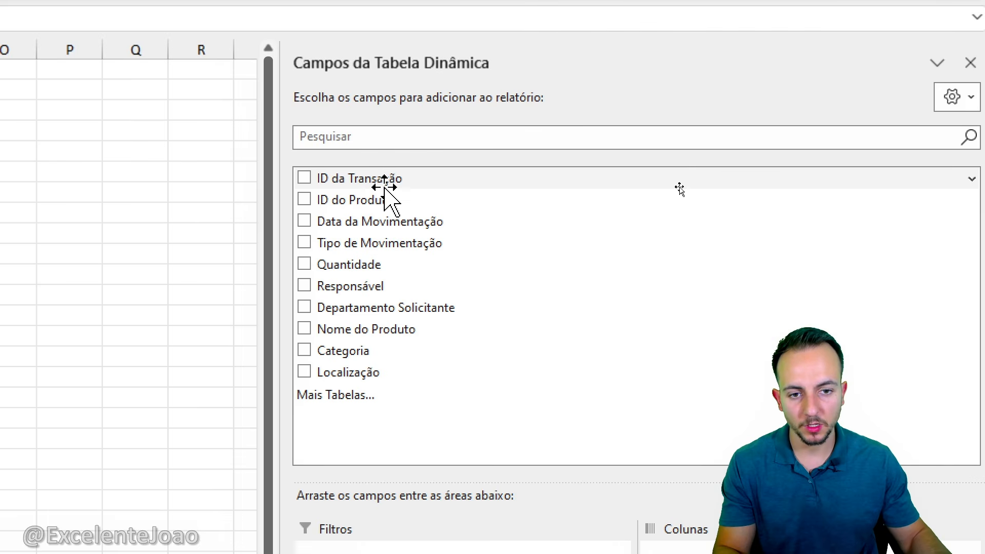
pyautogui.moveTo(374, 187); pyautogui.dragTo(942, 553)
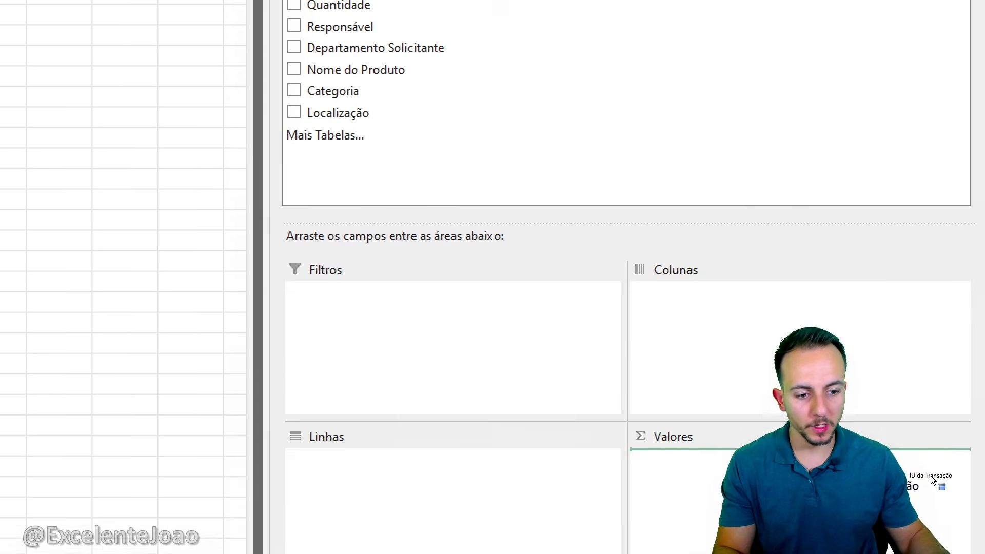
pyautogui.moveTo(932, 479); pyautogui.dragTo(710, 533)
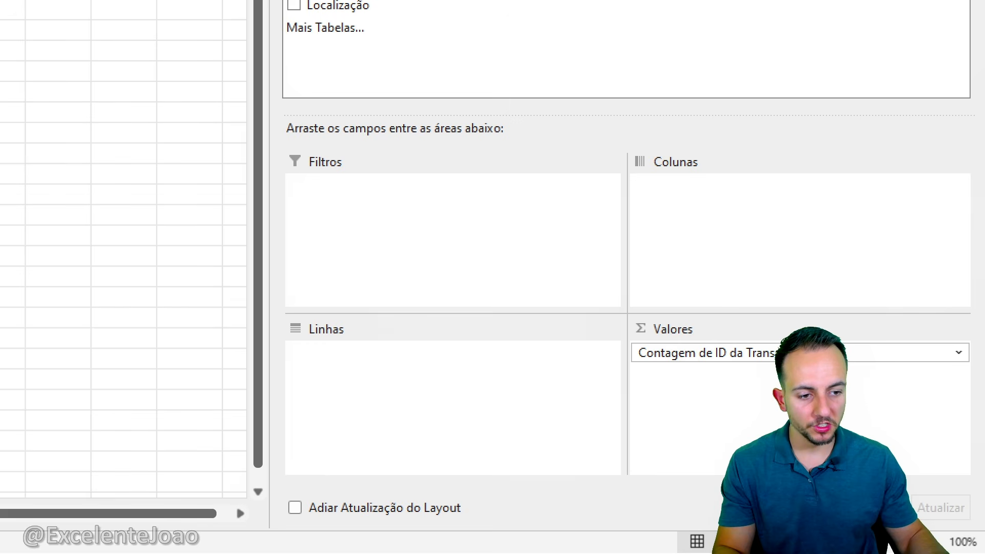
pyautogui.moveTo(778, 335); pyautogui.dragTo(737, 392)
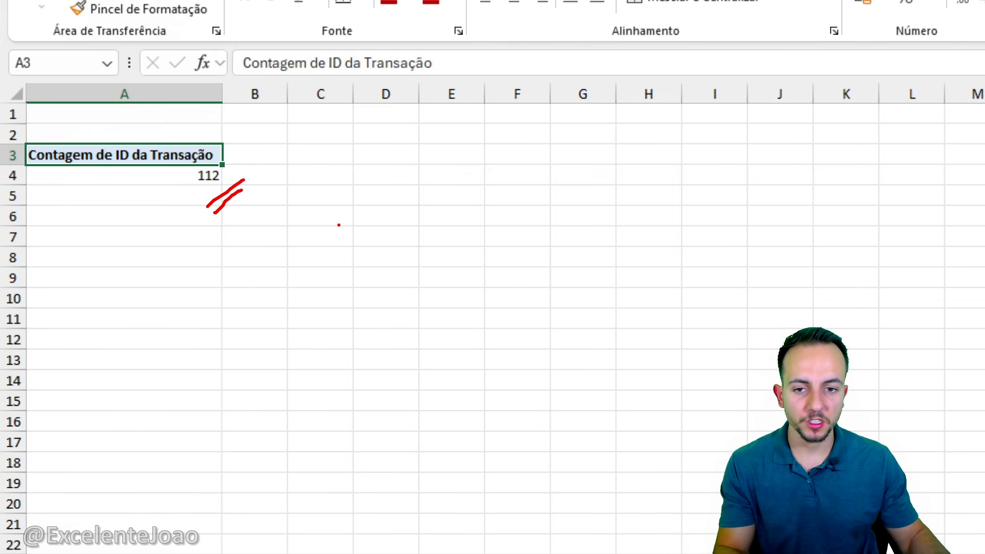
pyautogui.press('Escape')
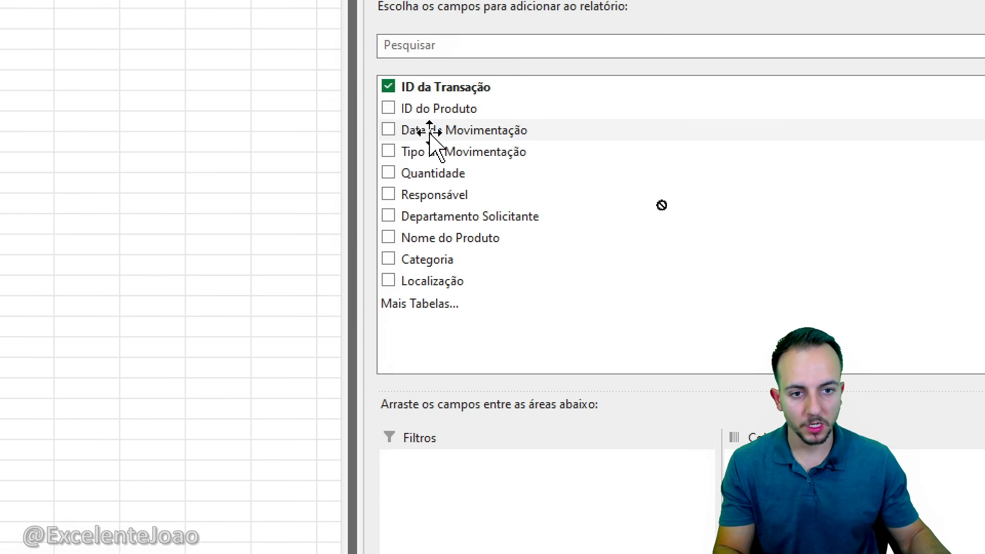
# Add Data da Movimentação to the pivot table's rows area and expand the jun group into its days
pyautogui.moveTo(430, 132); pyautogui.dragTo(511, 434)
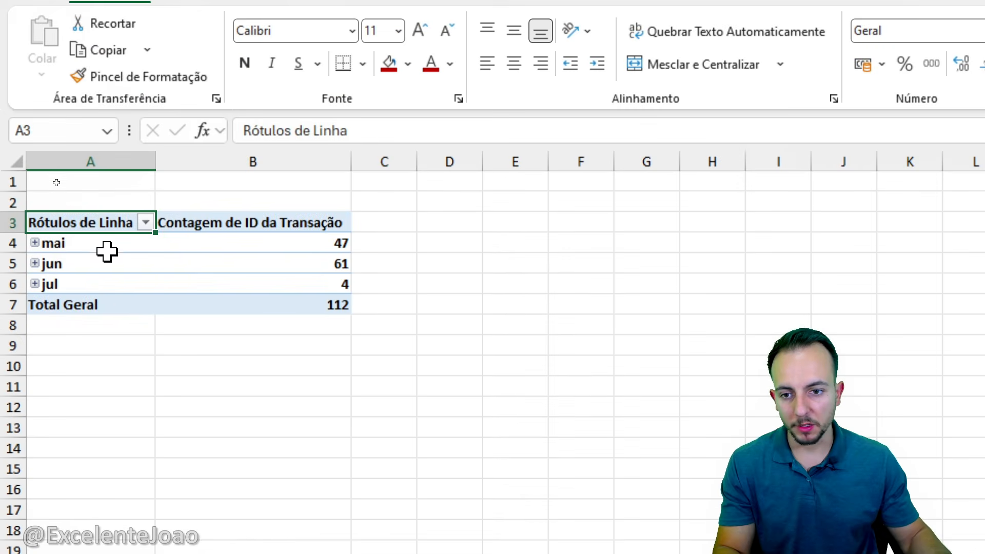
pyautogui.moveTo(331, 203); pyautogui.dragTo(369, 338)
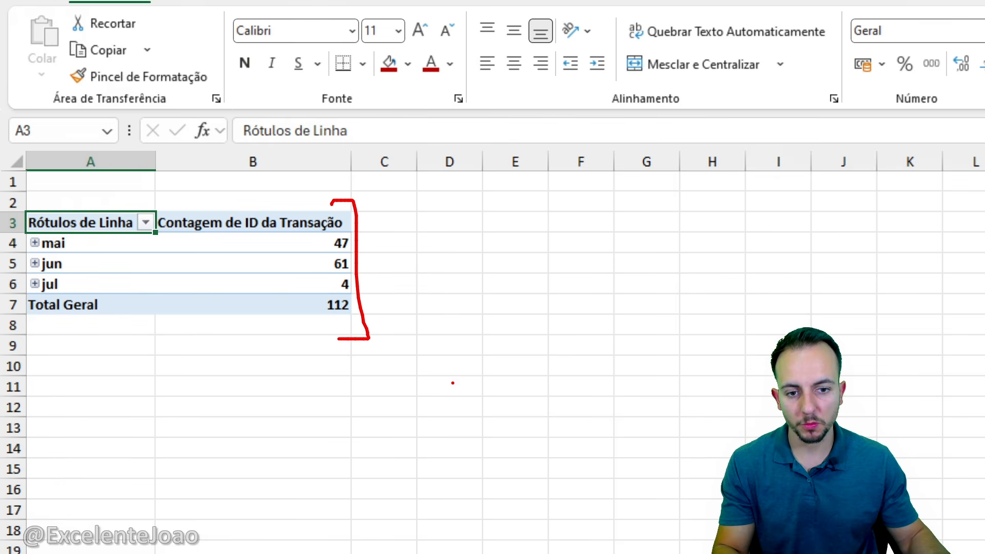
pyautogui.press('Escape')
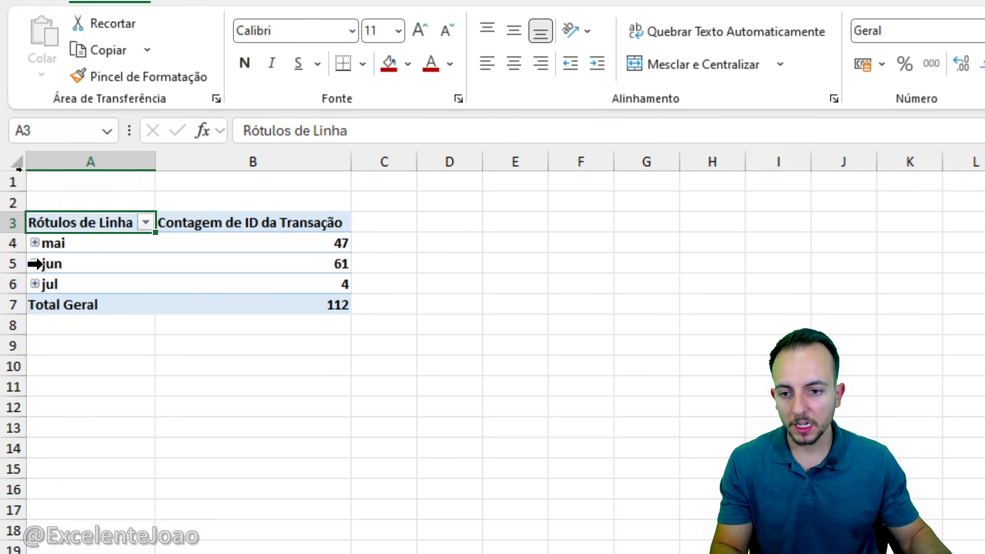
pyautogui.click(36, 264)
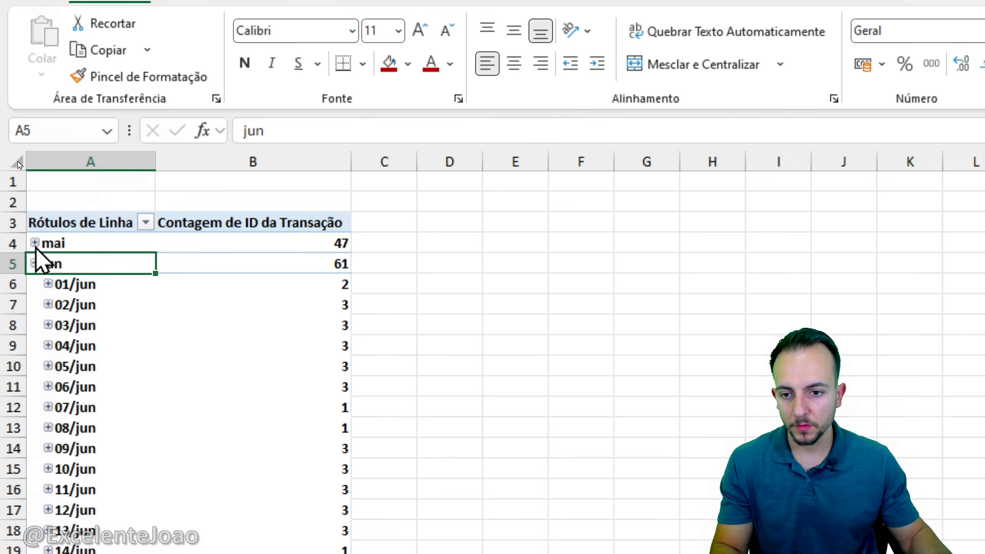
# Expand the mai group, then remove Dias (Data da Movimentação) and Data da Movimentação from the pivot table's rows area
pyautogui.click(35, 244)
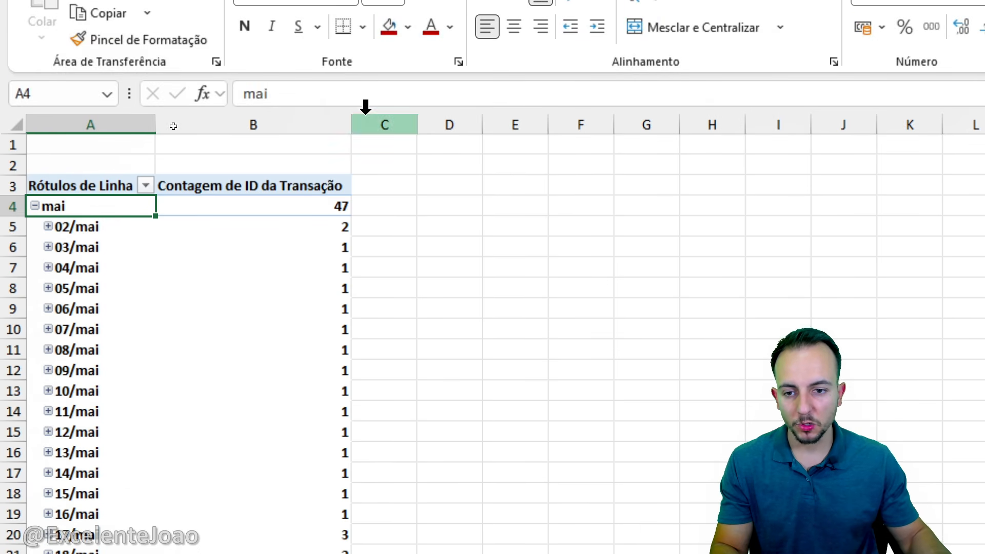
pyautogui.click(48, 247)
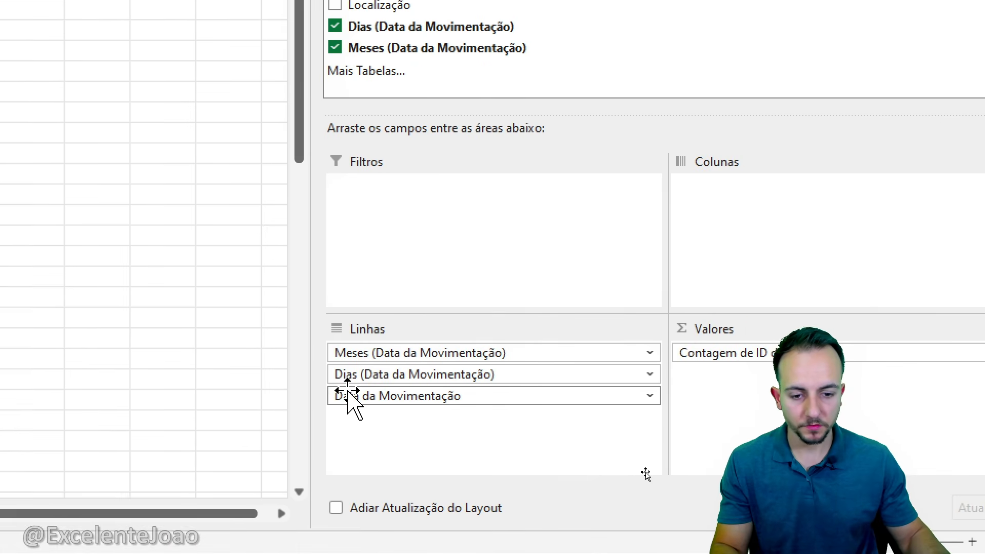
pyautogui.click(380, 374)
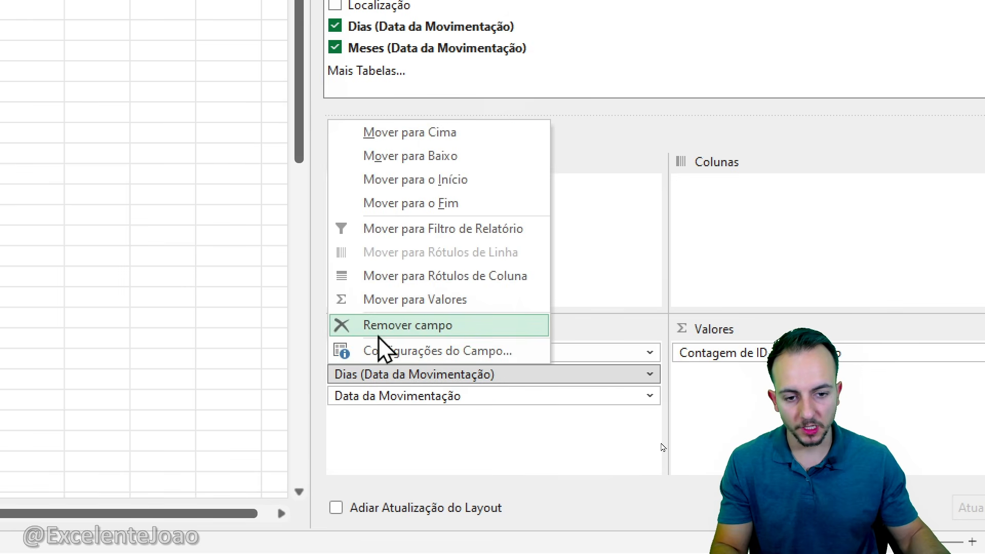
pyautogui.click(378, 331)
pyautogui.click(361, 375)
pyautogui.click(410, 329)
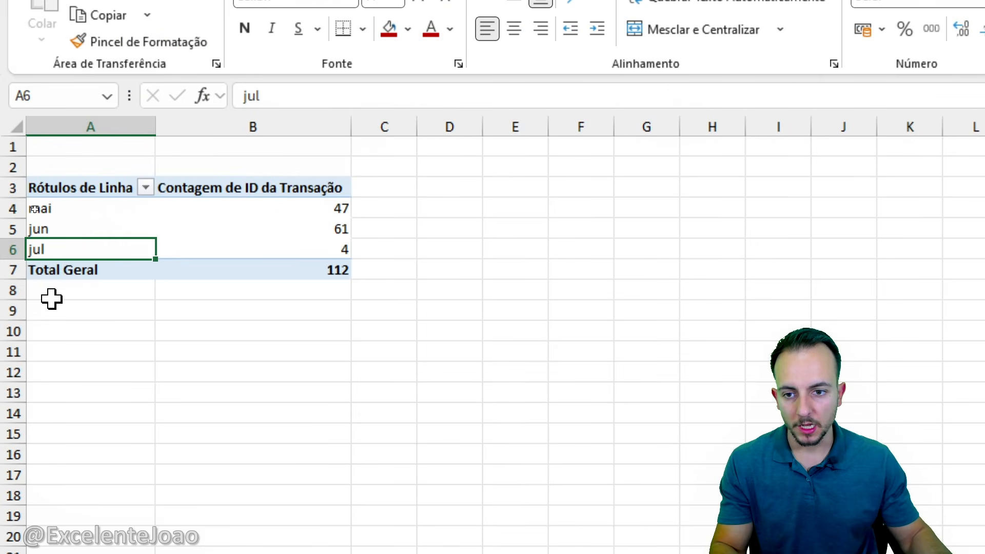
pyautogui.moveTo(126, 210)
pyautogui.mouseDown()
pyautogui.moveTo(330, 213)
pyautogui.moveTo(97, 237)
pyautogui.mouseUp()
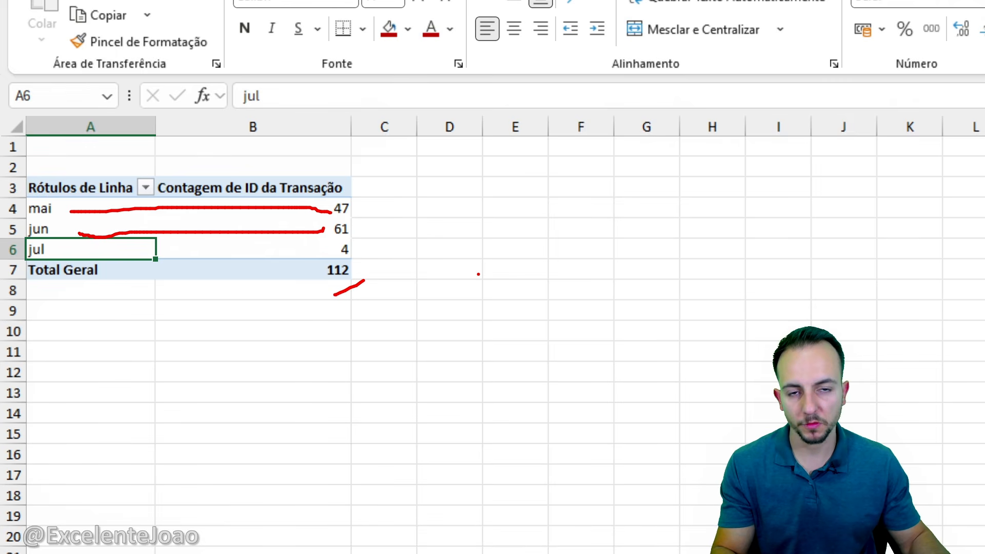
pyautogui.press('Escape')
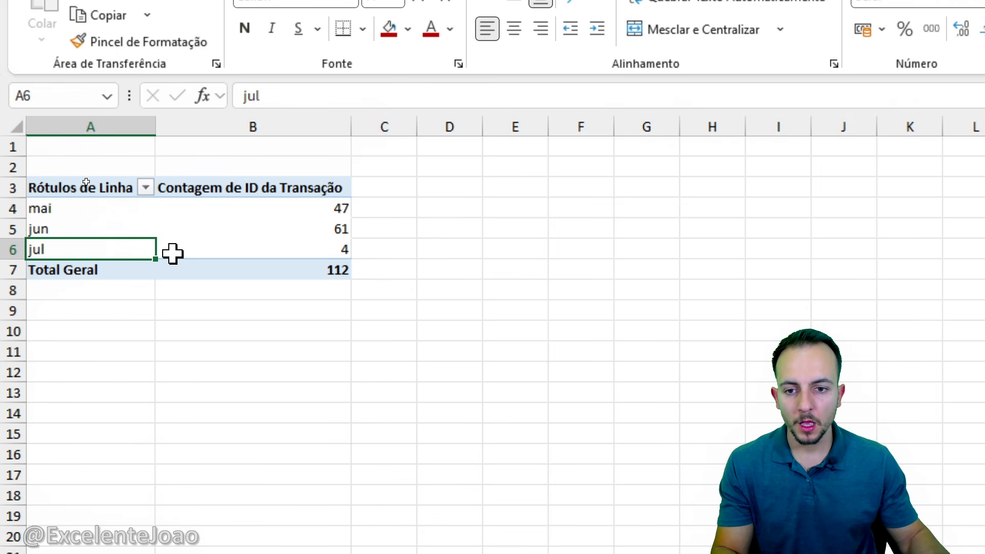
pyautogui.moveTo(172, 252)
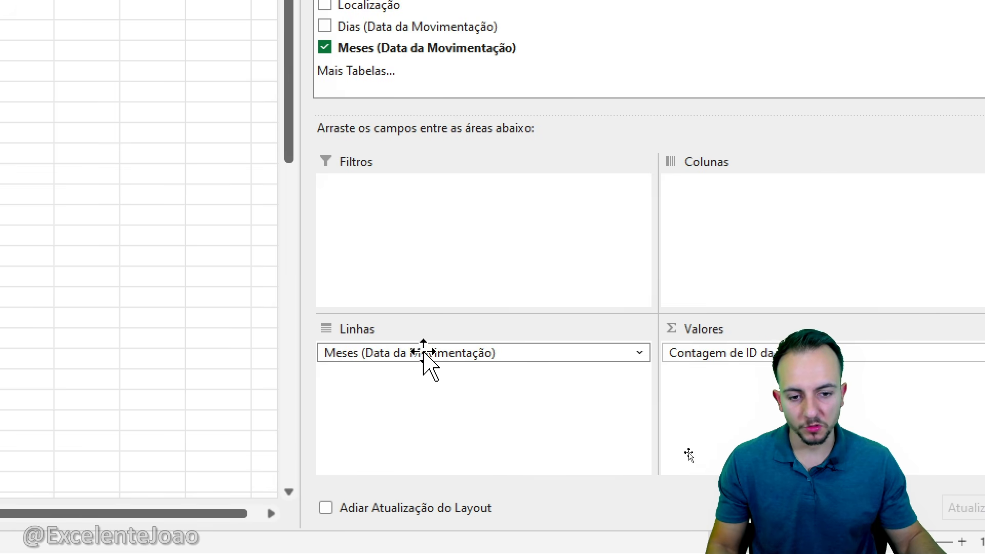
# Remove Meses (Data da Movimentação) from the pivot table's rows area and insert a slicer for that field
pyautogui.click(425, 354)
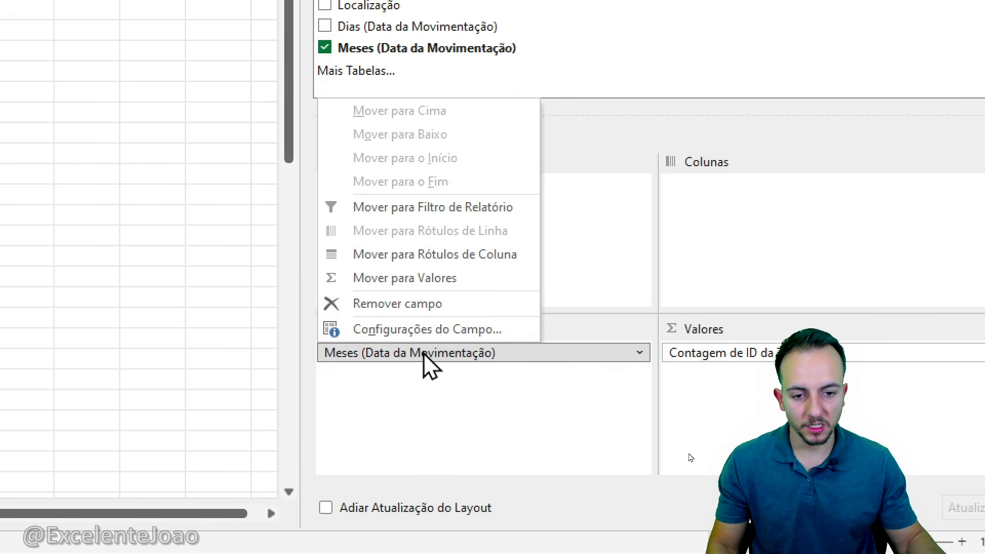
pyautogui.click(443, 310)
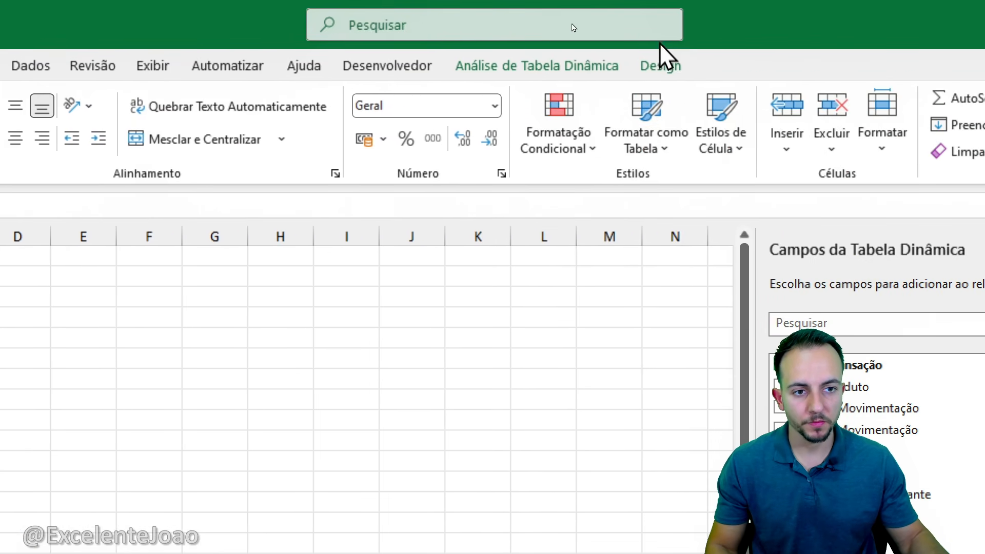
pyautogui.click(578, 65)
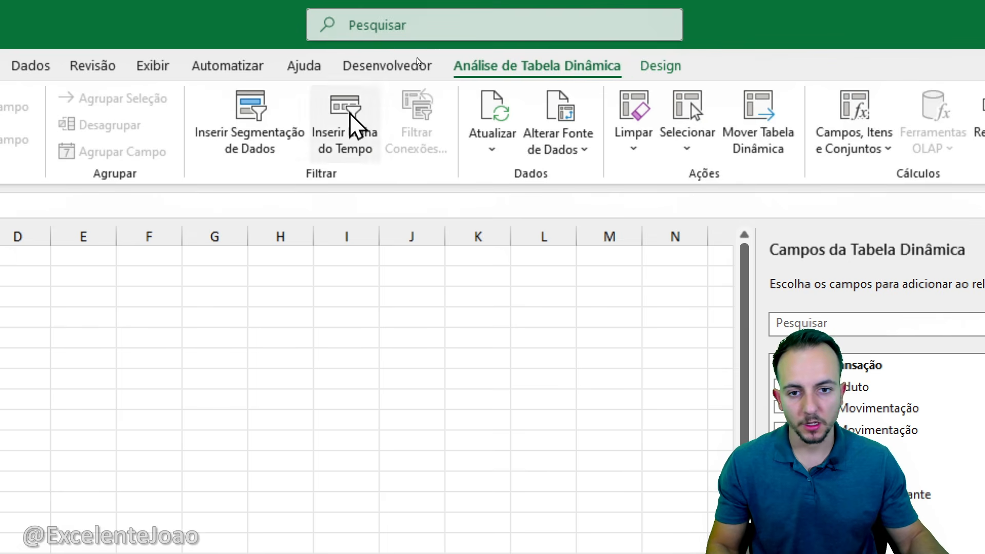
pyautogui.click(281, 146)
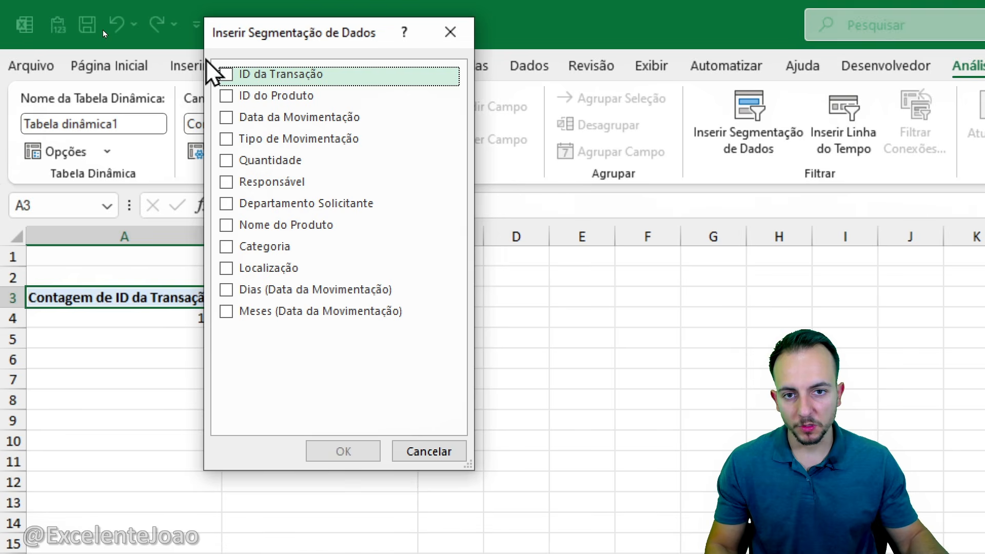
pyautogui.moveTo(256, 37); pyautogui.dragTo(343, 101)
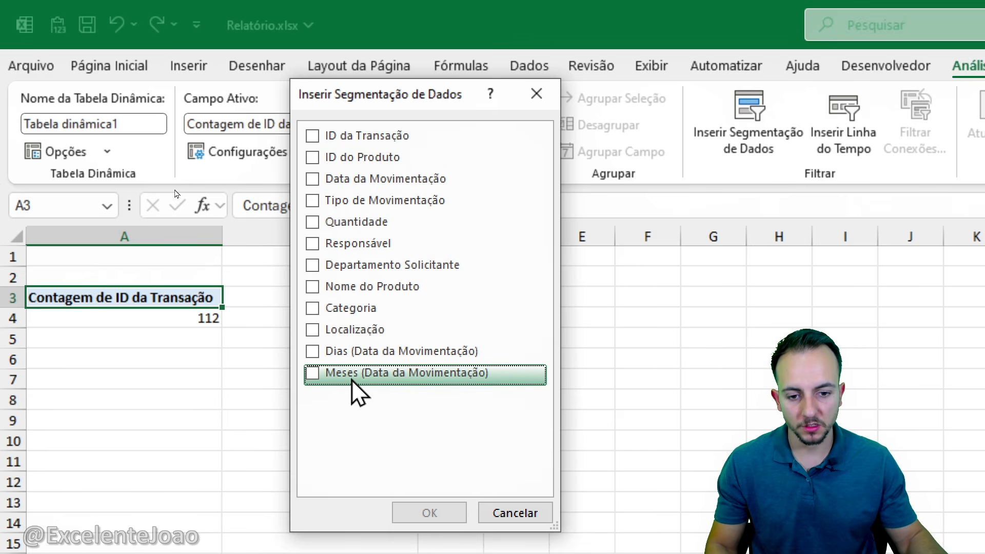
pyautogui.click(310, 379)
pyautogui.click(420, 487)
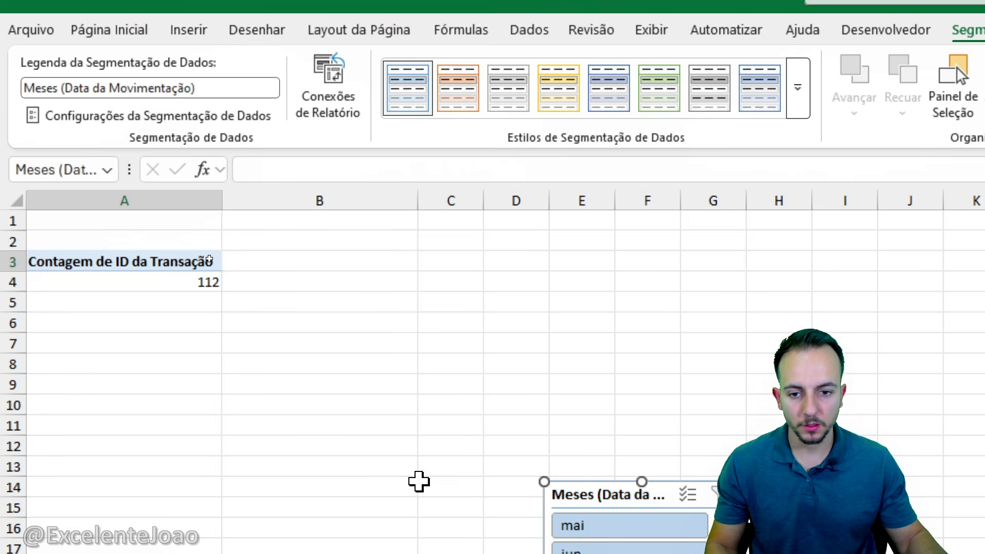
# Move the months slicer beside the pivot table over column B and widen it
pyautogui.moveTo(578, 505); pyautogui.dragTo(283, 233)
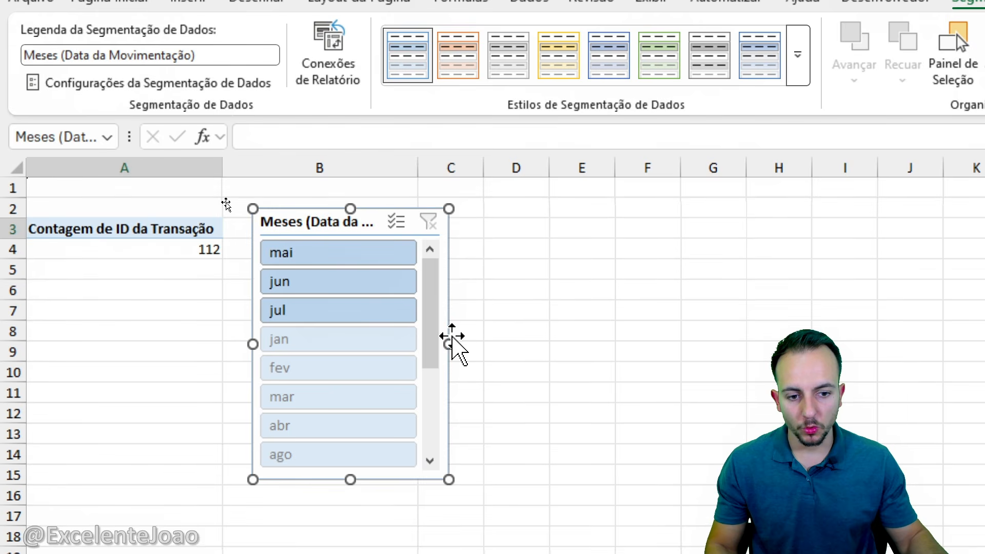
pyautogui.moveTo(448, 343); pyautogui.dragTo(500, 344)
pyautogui.moveTo(359, 232); pyautogui.dragTo(352, 227)
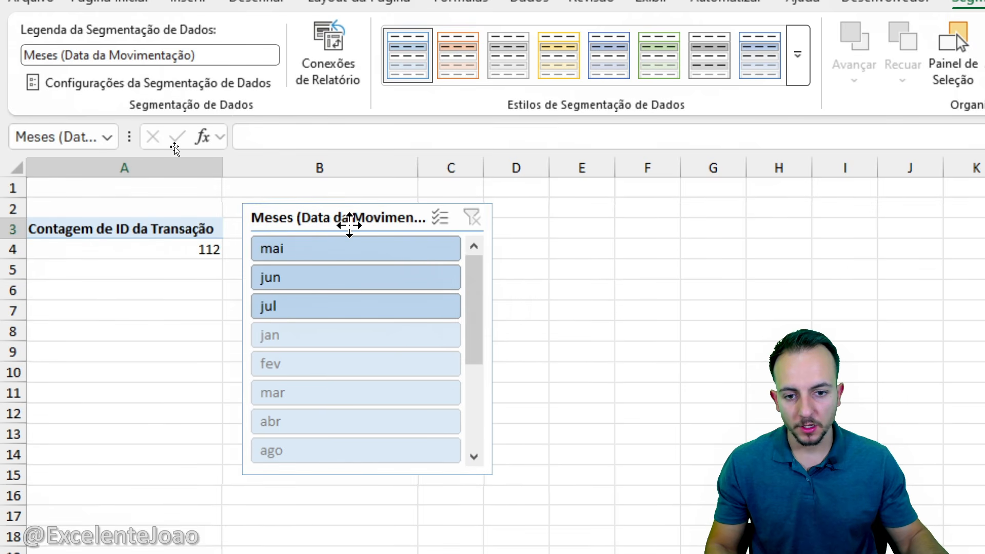
# Filter the pivot table by mai, jun and jul in turn with the months slicer to compare the transaction counts
pyautogui.click(315, 294)
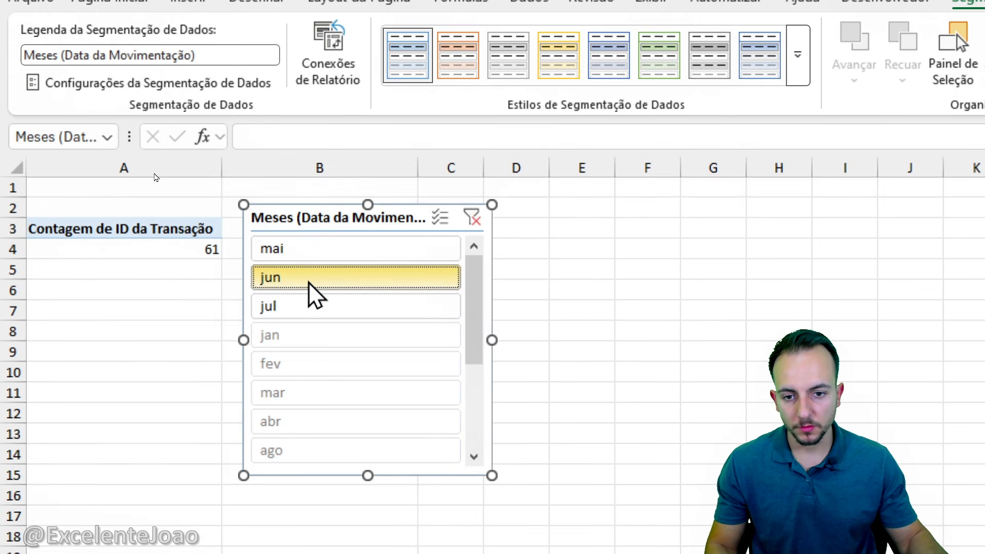
pyautogui.click(305, 257)
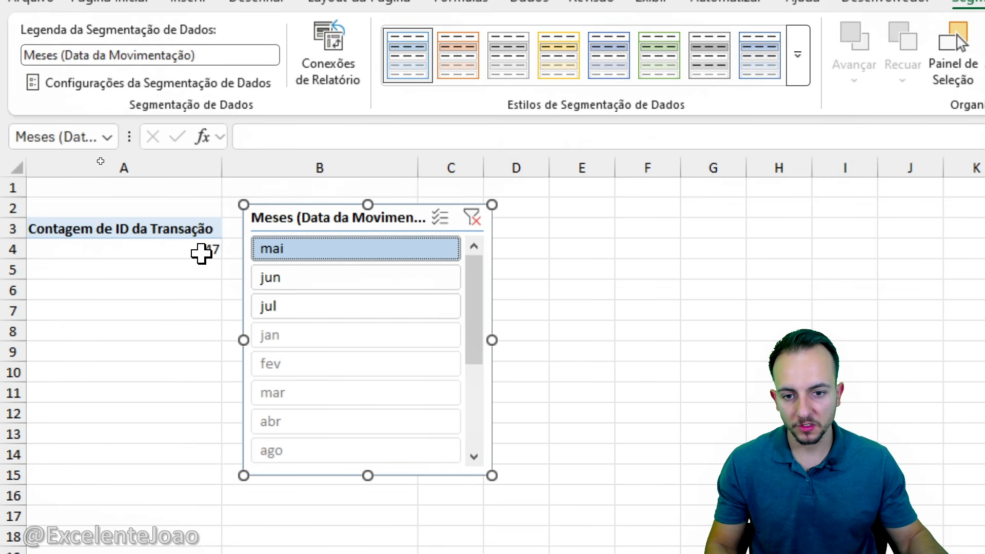
pyautogui.click(270, 311)
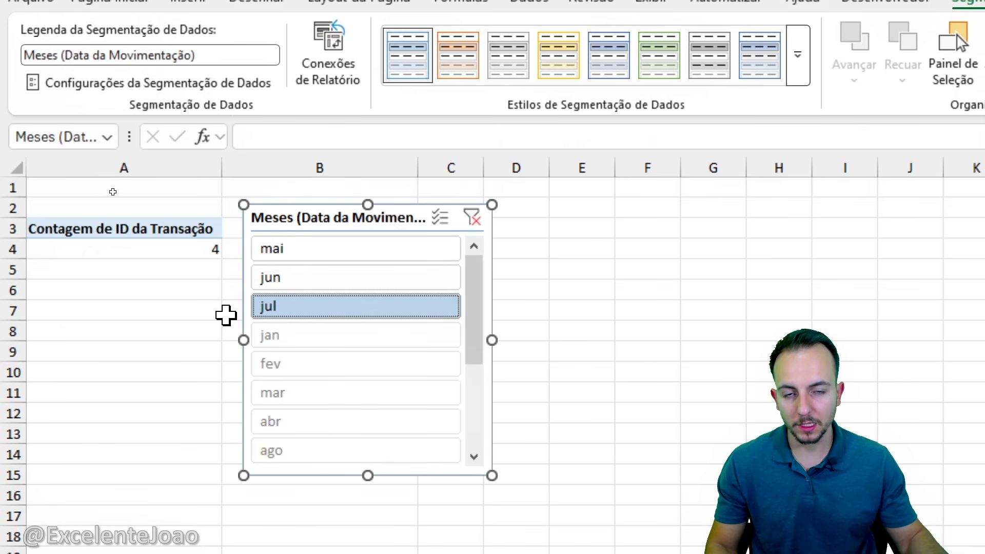
pyautogui.click(314, 277)
pyautogui.click(302, 254)
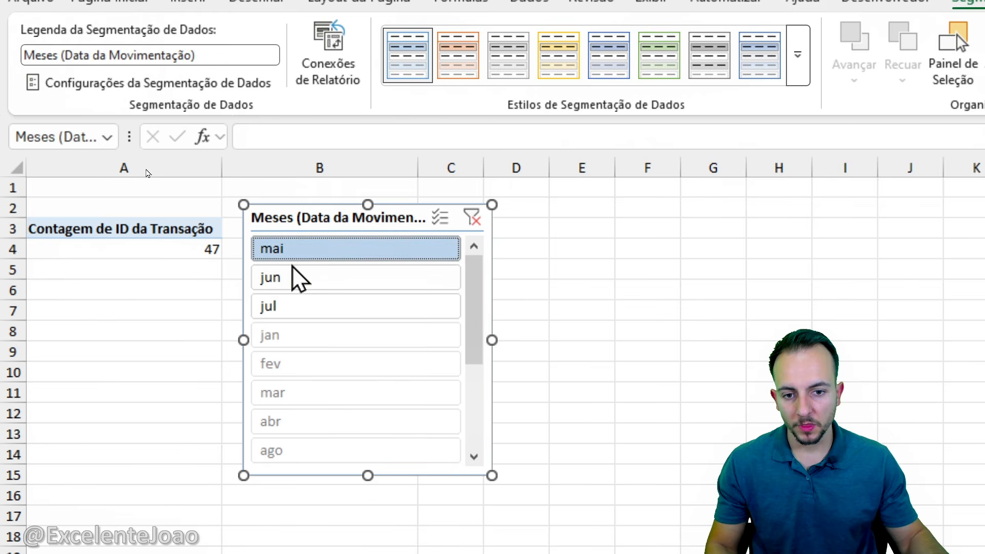
pyautogui.click(302, 277)
pyautogui.click(302, 308)
pyautogui.click(313, 279)
pyautogui.click(313, 254)
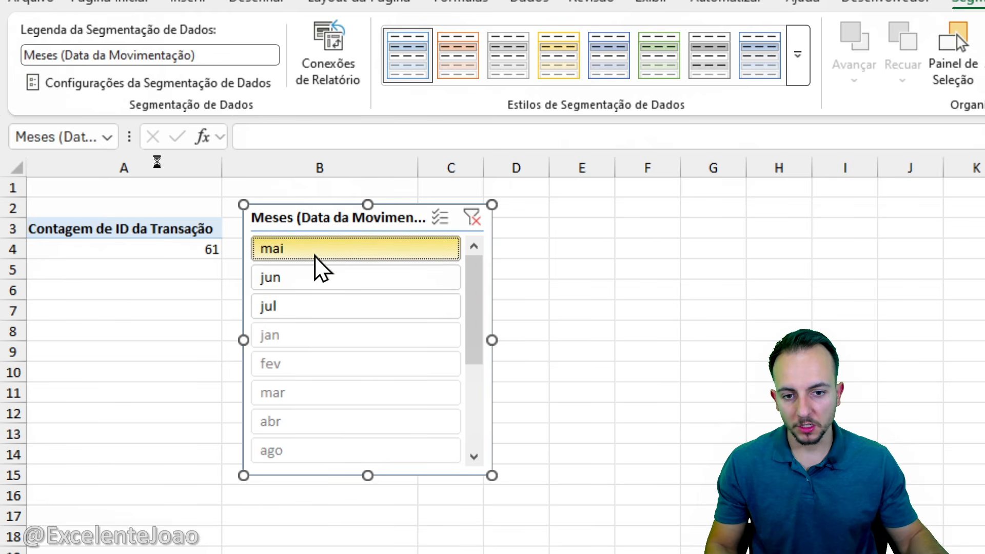
pyautogui.click(318, 279)
pyautogui.click(306, 310)
pyautogui.click(316, 281)
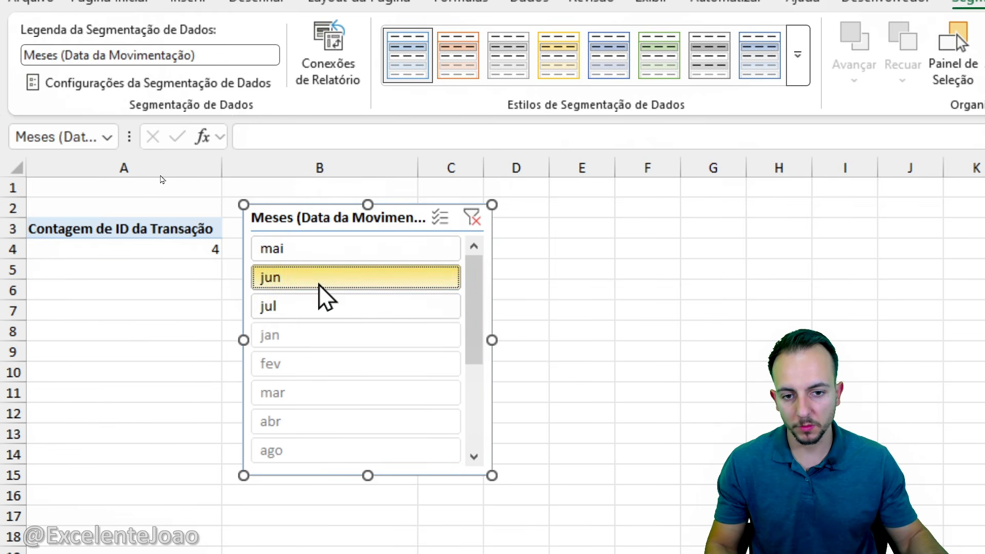
pyautogui.click(339, 253)
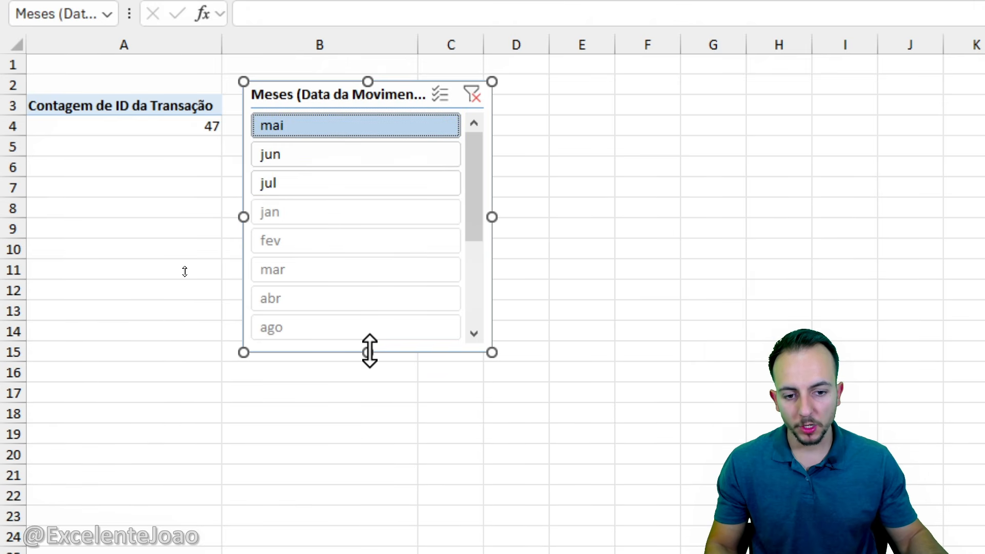
# Lengthen the slicer to show all its items and try filtering by jan, abr, ago, out and jul
pyautogui.moveTo(367, 352); pyautogui.dragTo(349, 527)
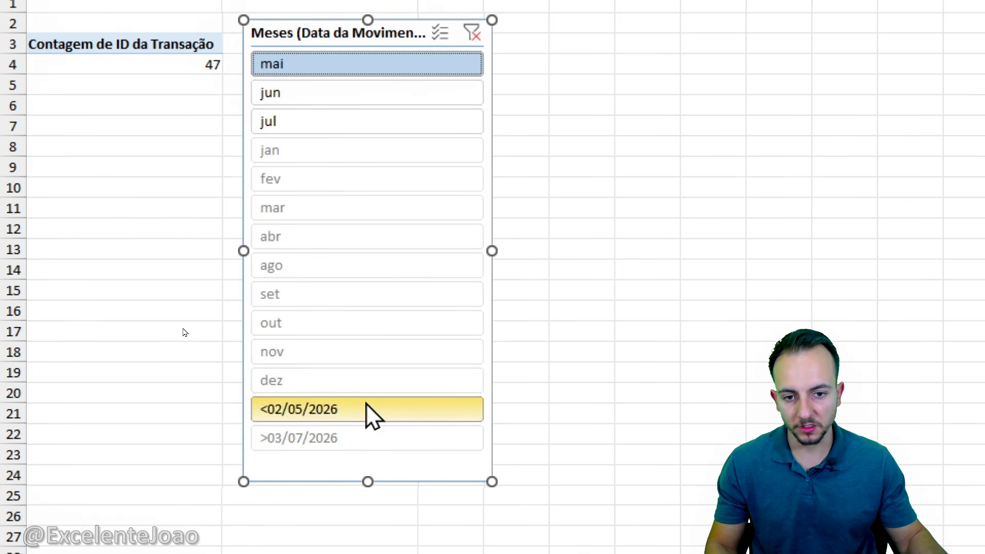
pyautogui.click(379, 146)
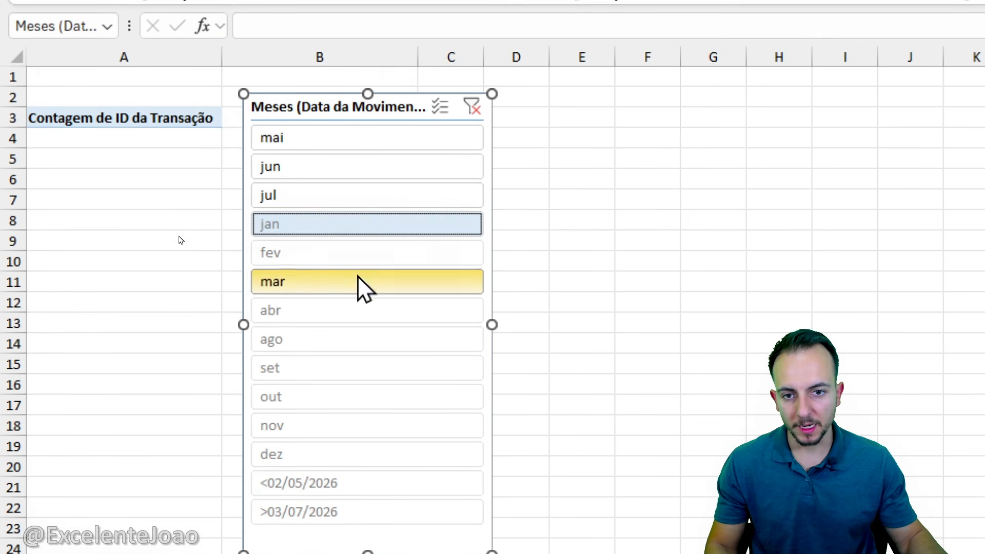
pyautogui.click(354, 311)
pyautogui.click(348, 340)
pyautogui.click(341, 396)
pyautogui.click(330, 201)
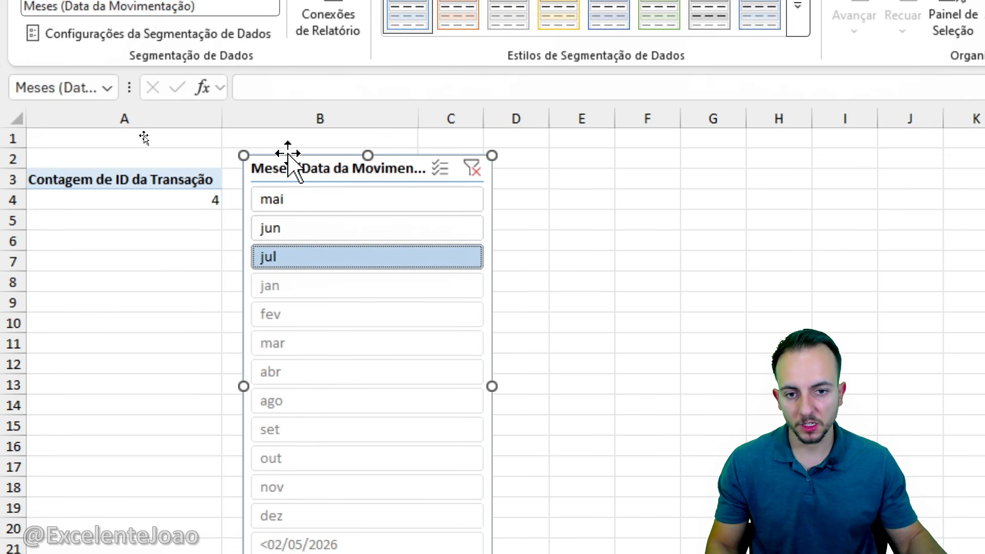
# Configure the months slicer to hide items without data and set its caption to MESES
pyautogui.rightClick(289, 156)
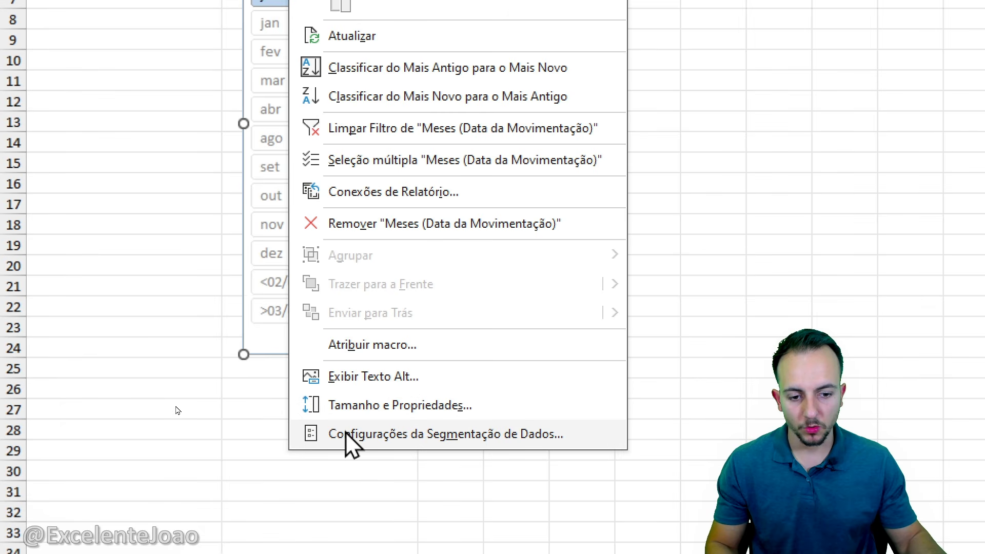
pyautogui.click(353, 431)
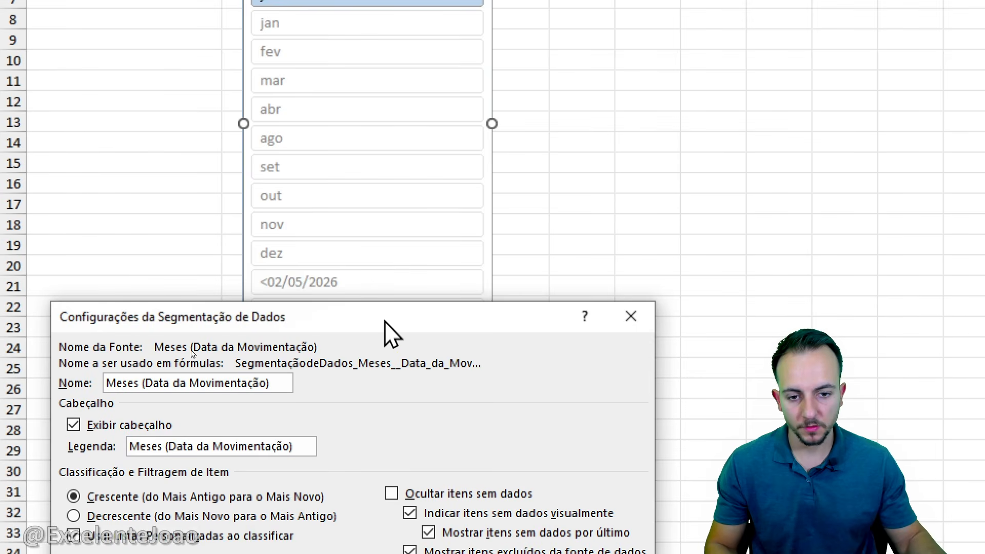
pyautogui.moveTo(383, 321); pyautogui.dragTo(444, 108)
pyautogui.click(481, 277)
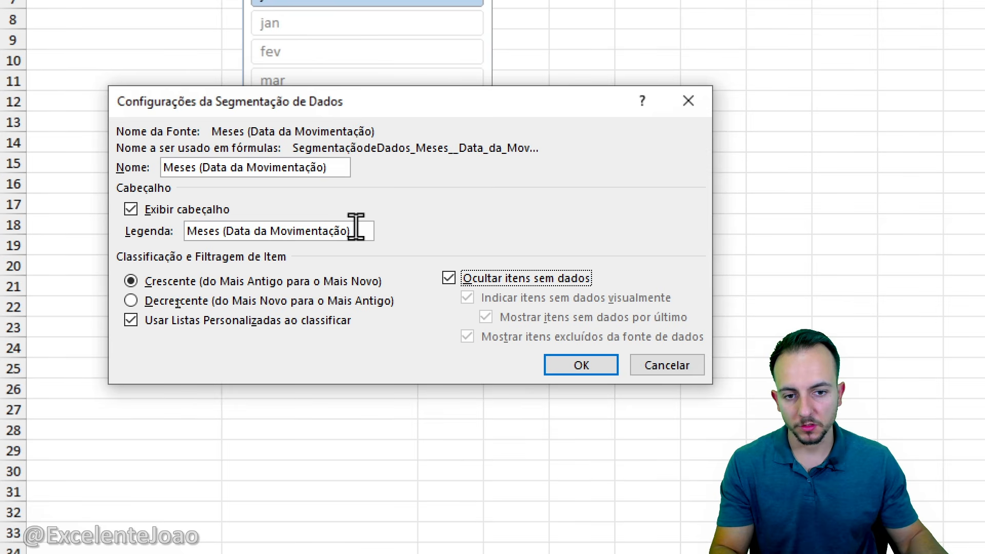
pyautogui.moveTo(356, 230); pyautogui.dragTo(188, 231)
pyautogui.write('MESES')
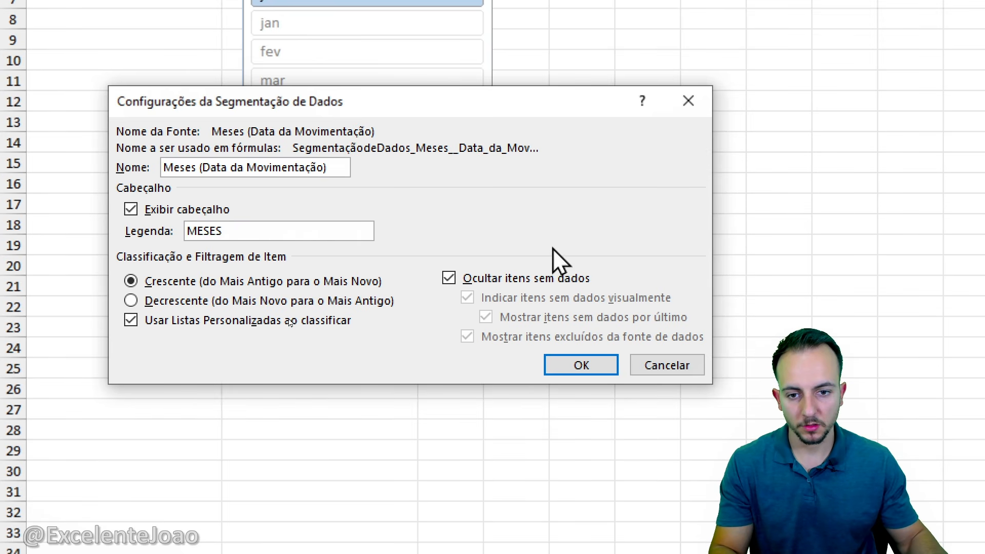
pyautogui.click(577, 366)
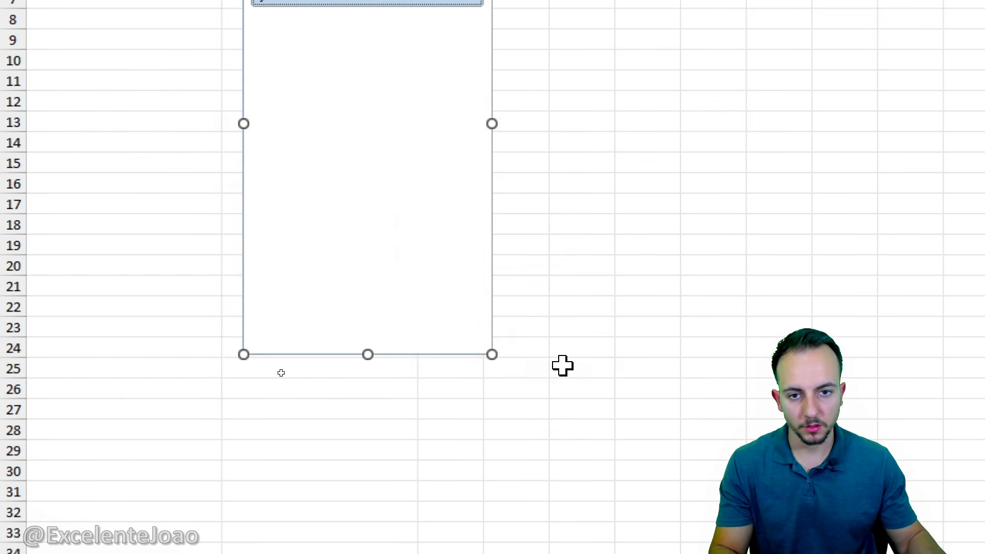
# Filter the pivot table by mai, then by jun, with the MESES slicer
pyautogui.moveTo(298, 123)
pyautogui.mouseDown()
pyautogui.moveTo(231, 171)
pyautogui.moveTo(270, 128)
pyautogui.mouseUp()
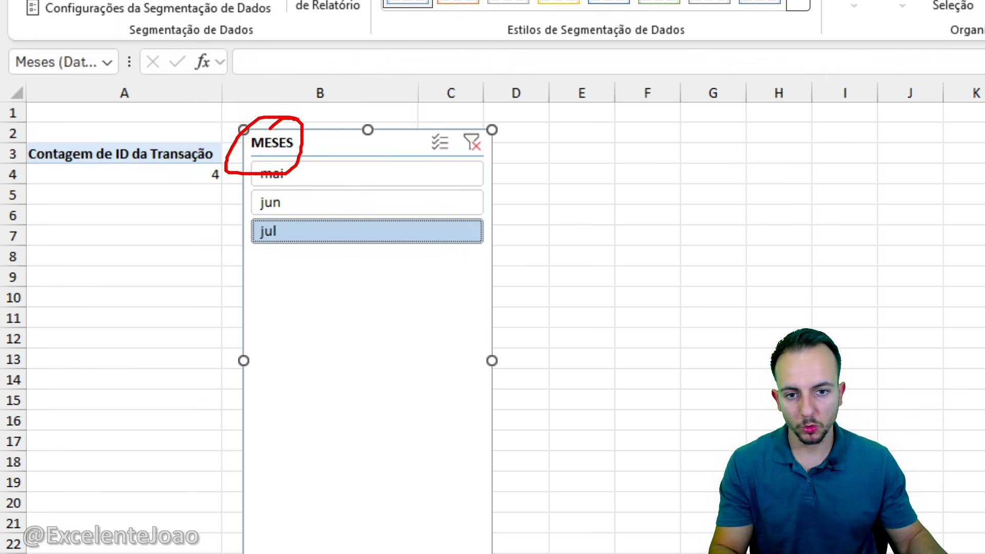
pyautogui.press('Escape')
pyautogui.click(311, 175)
pyautogui.click(313, 202)
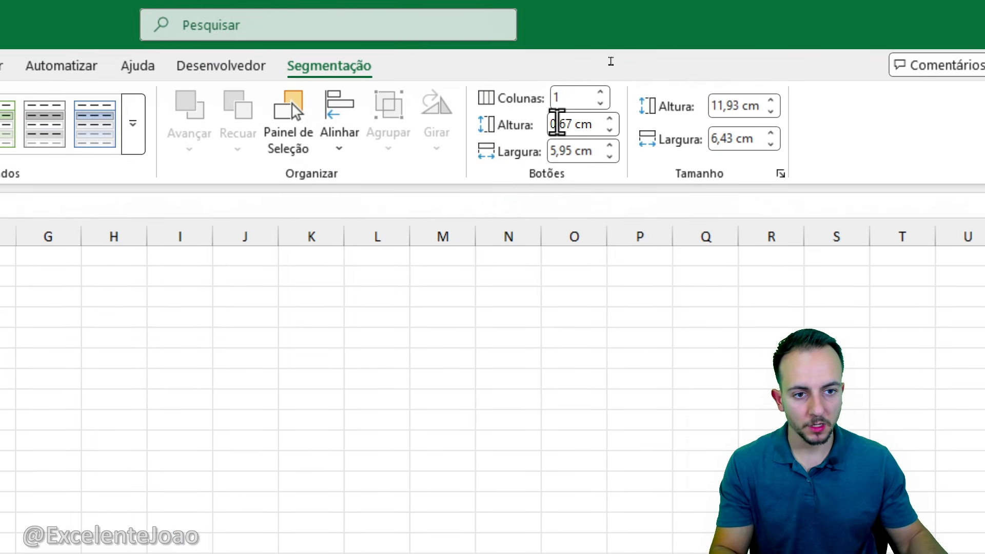
# Increase the height of the MESES slicer's buttons and shorten the slicer to fit its three months
pyautogui.click(610, 119)
pyautogui.click(611, 119)
pyautogui.click(610, 119)
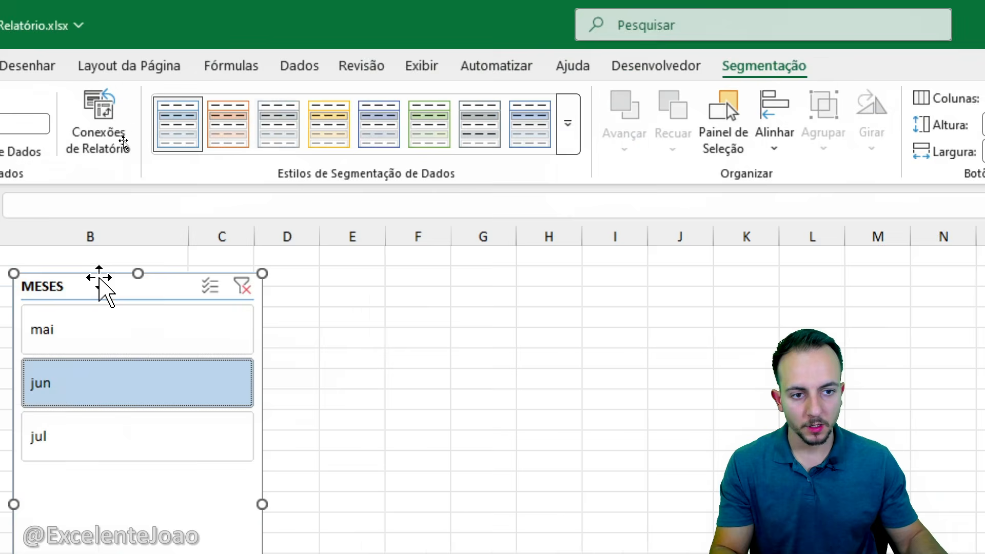
pyautogui.click(845, 130)
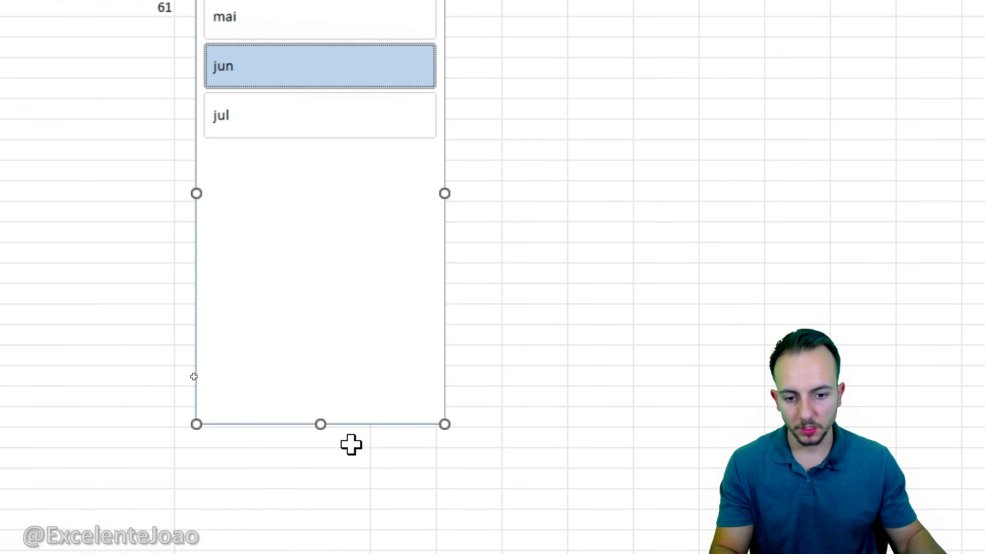
pyautogui.moveTo(327, 375); pyautogui.dragTo(352, 162)
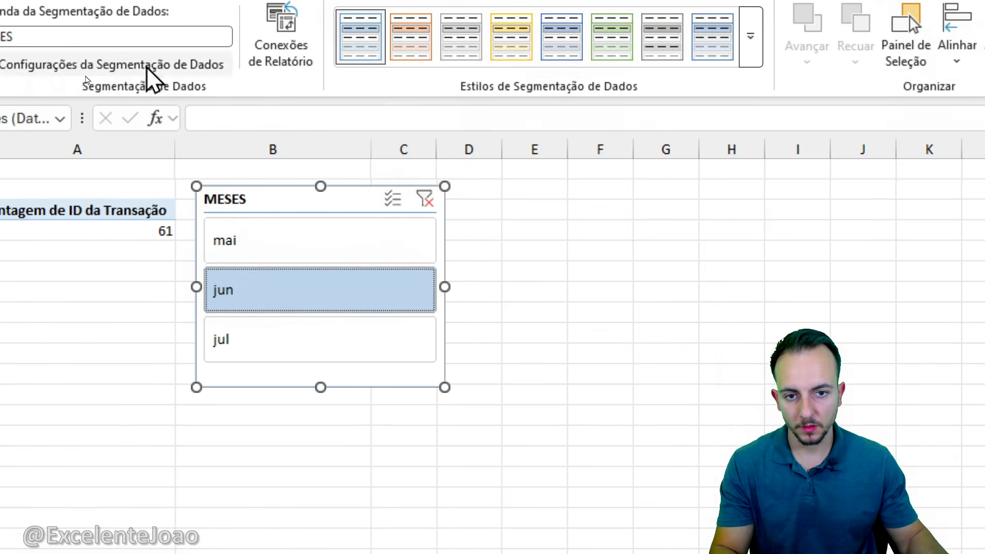
# Narrow the MESES slicer and move it just below the transaction count pivot table
pyautogui.moveTo(492, 292); pyautogui.dragTo(396, 303)
pyautogui.moveTo(296, 205); pyautogui.dragTo(231, 274)
# Filter the pivot table by mai, jun and jul in turn with the MESES slicer
pyautogui.click(246, 324)
pyautogui.click(254, 359)
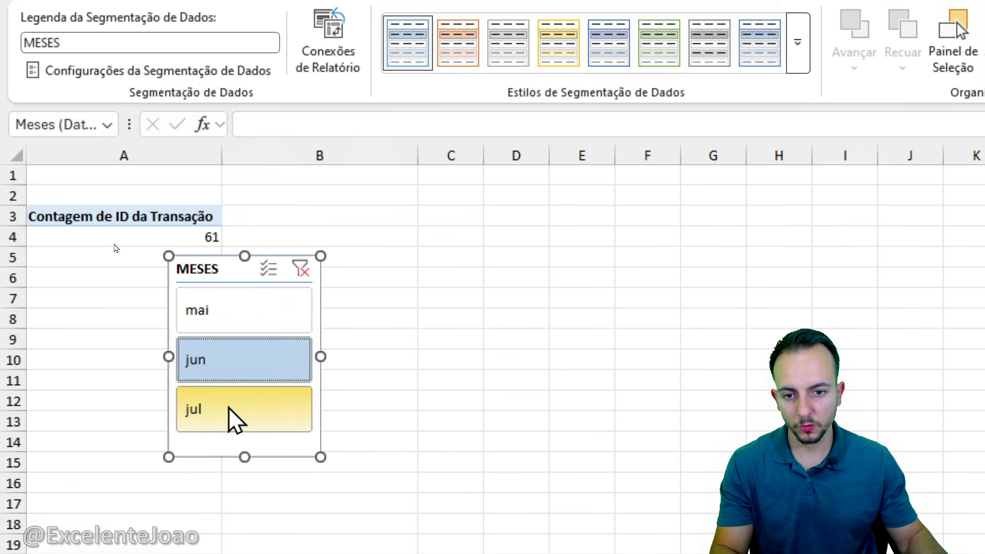
pyautogui.click(238, 410)
pyautogui.click(242, 357)
pyautogui.click(249, 319)
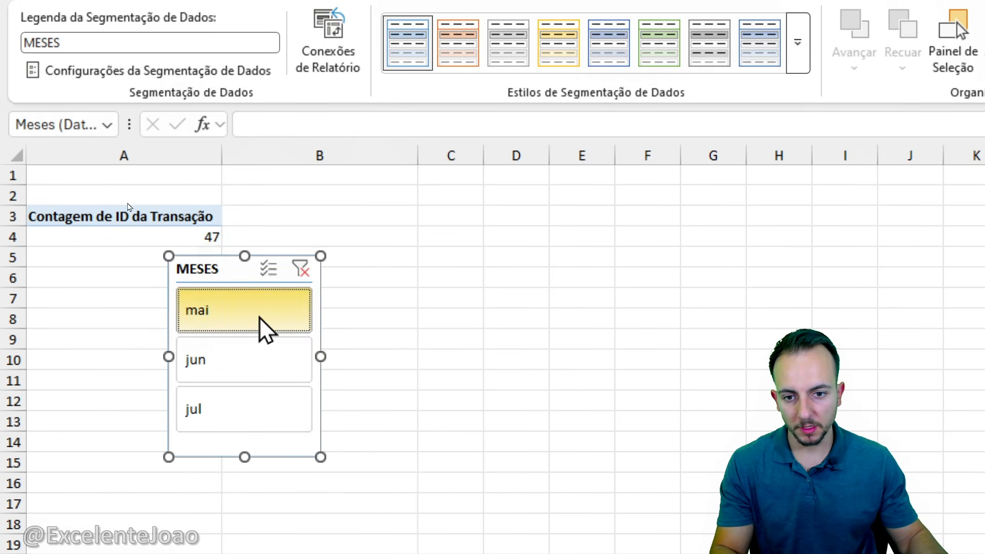
pyautogui.click(247, 359)
pyautogui.click(233, 395)
pyautogui.click(238, 365)
pyautogui.click(250, 319)
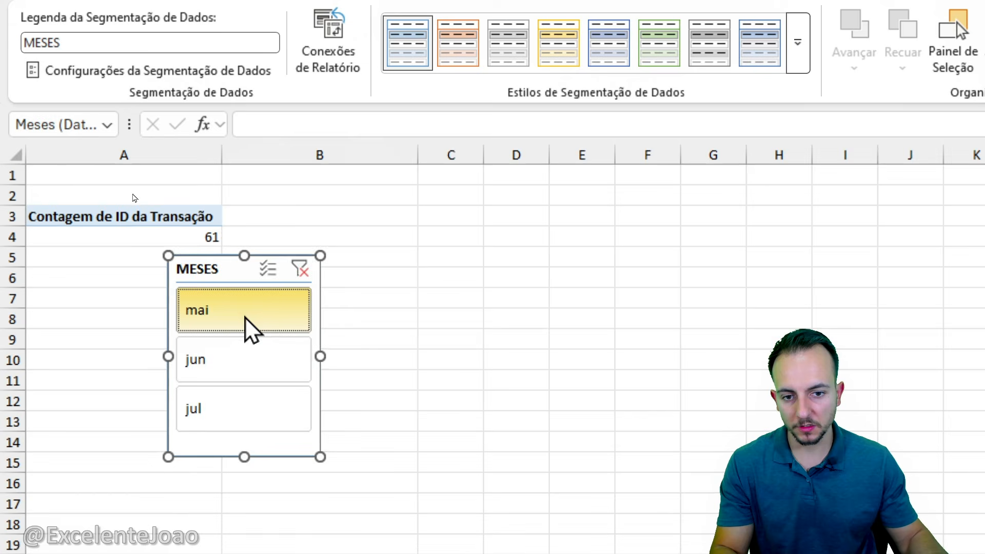
# Clear the MESES slicer's filter, test jun once more and clear the filter again
pyautogui.click(302, 271)
pyautogui.click(241, 365)
pyautogui.click(301, 269)
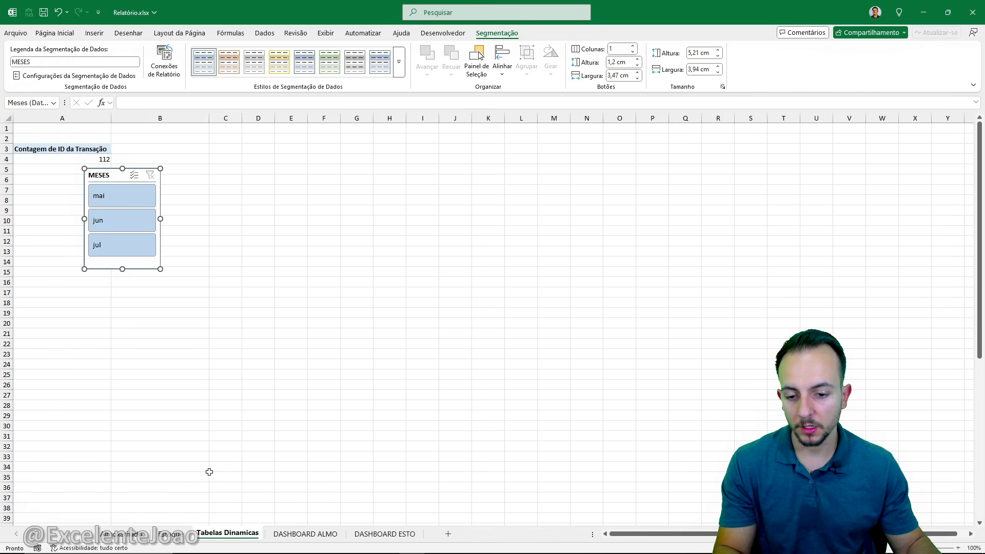
# Compare the columns of the enriched Almoxarifado table with those of the Estoque table on their sheets
pyautogui.click(134, 534)
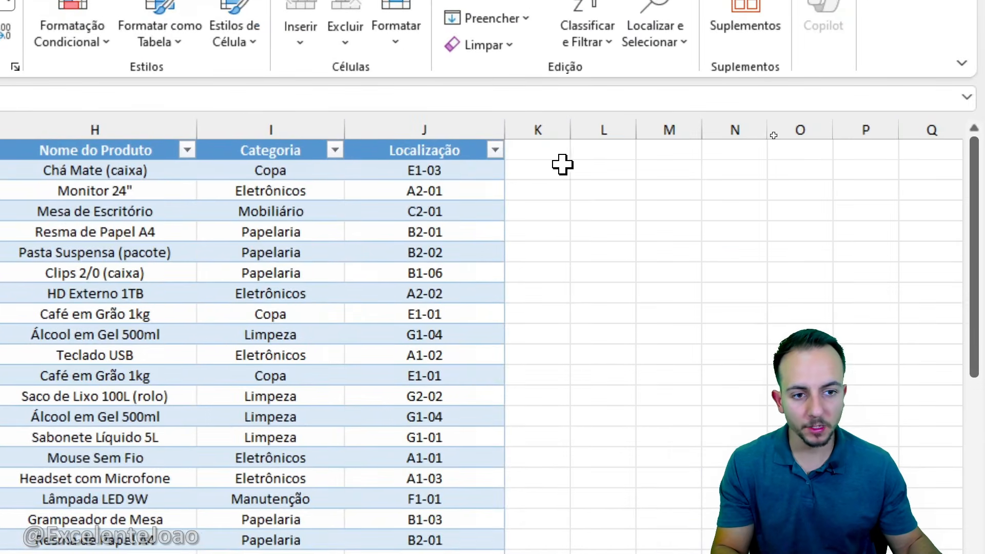
pyautogui.click(766, 131)
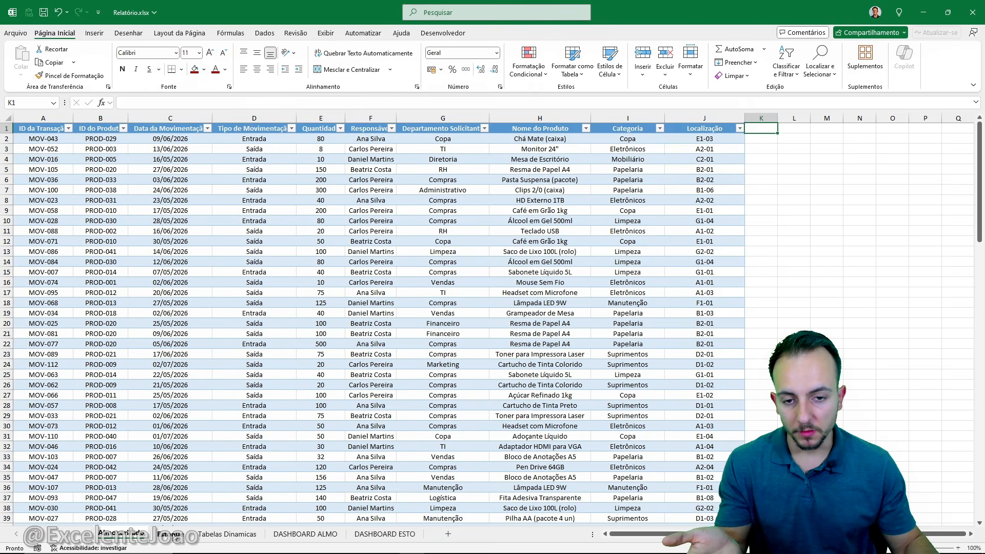
pyautogui.click(174, 535)
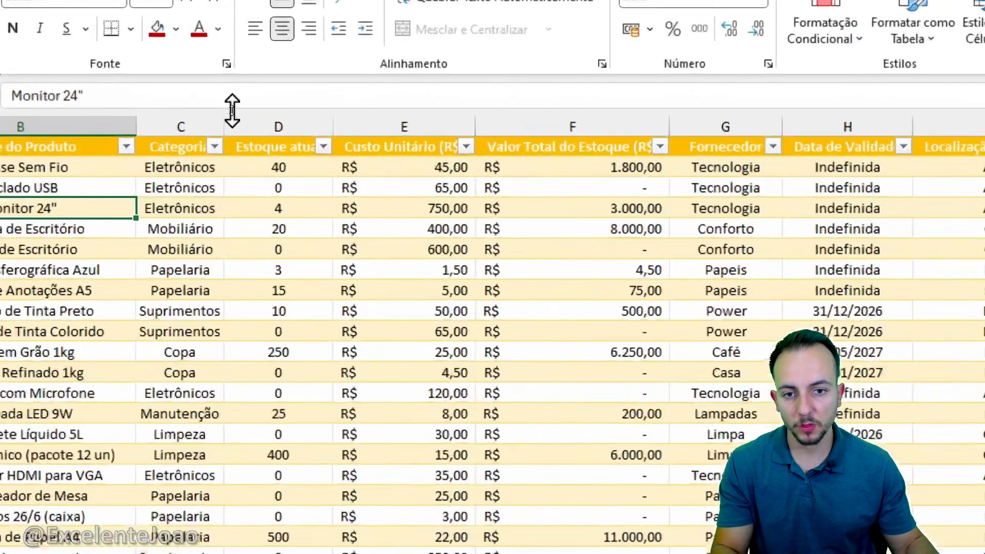
pyautogui.click(246, 117)
pyautogui.click(256, 138)
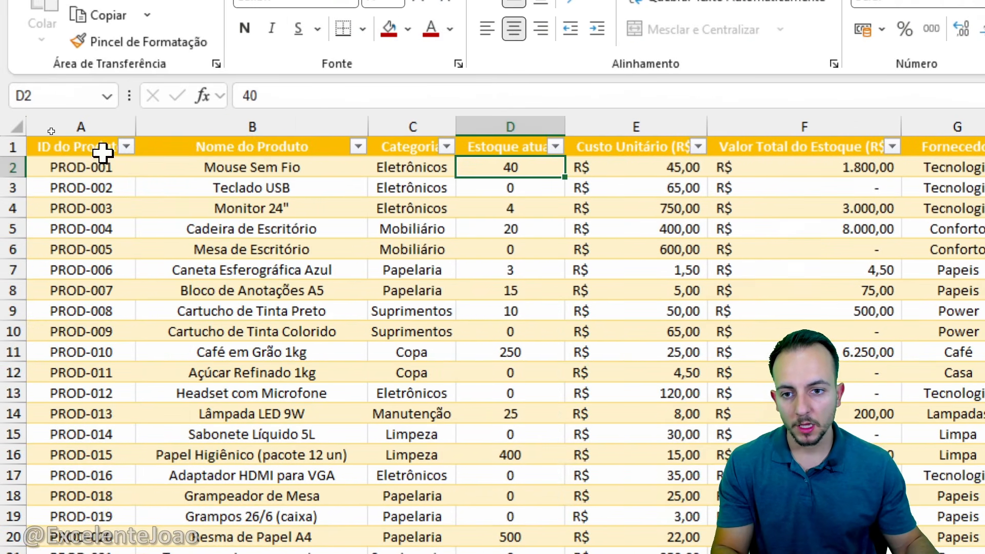
pyautogui.click(103, 149)
pyautogui.click(122, 534)
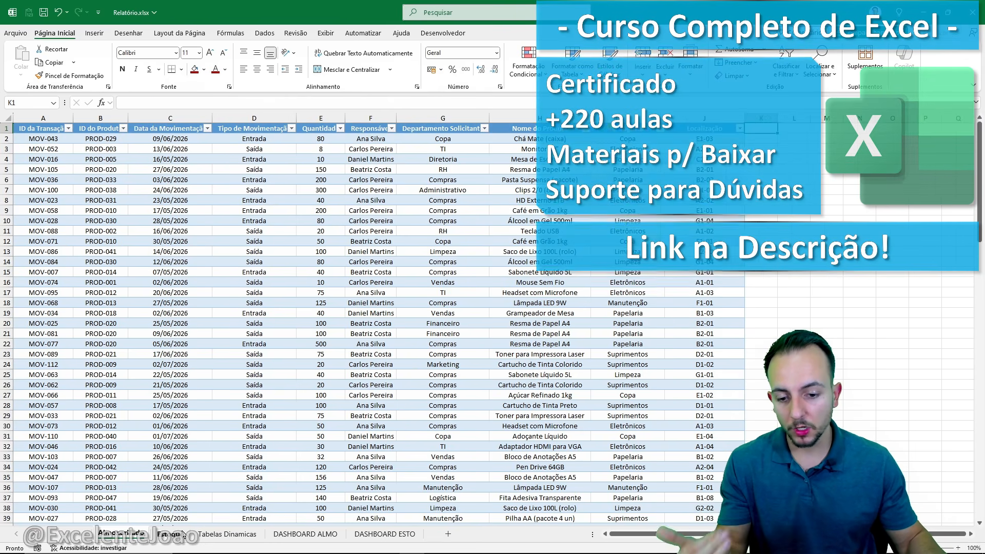
pyautogui.click(182, 534)
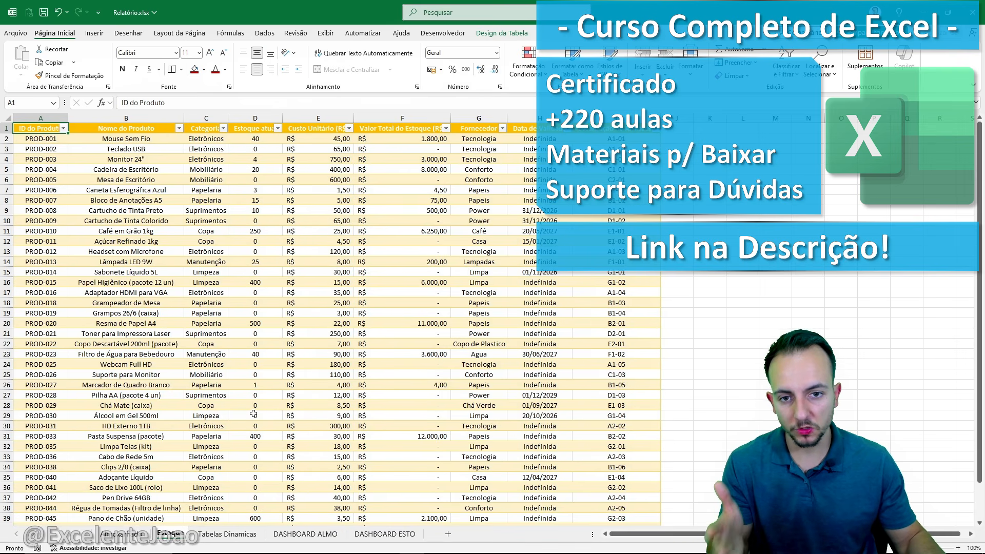
pyautogui.click(136, 534)
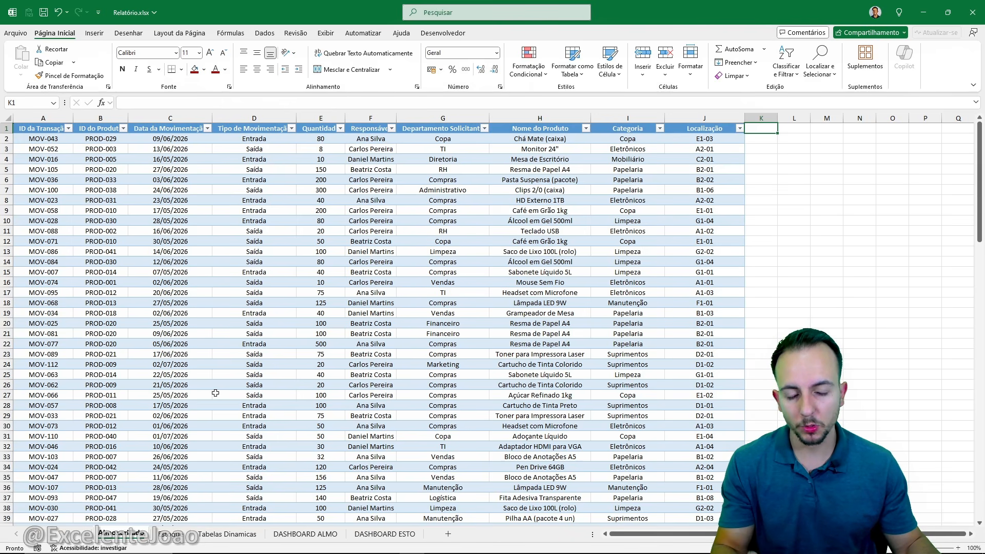
# Return to the Tabelas Dinamicas sheet and select the whole transaction count pivot table in A3:A4
pyautogui.click(227, 534)
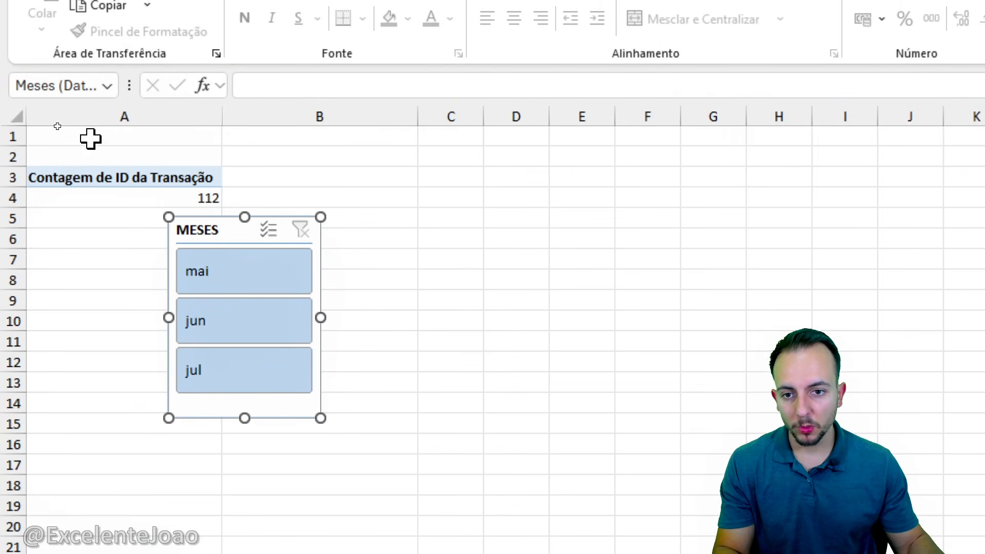
pyautogui.click(128, 116)
pyautogui.moveTo(132, 180); pyautogui.dragTo(127, 190)
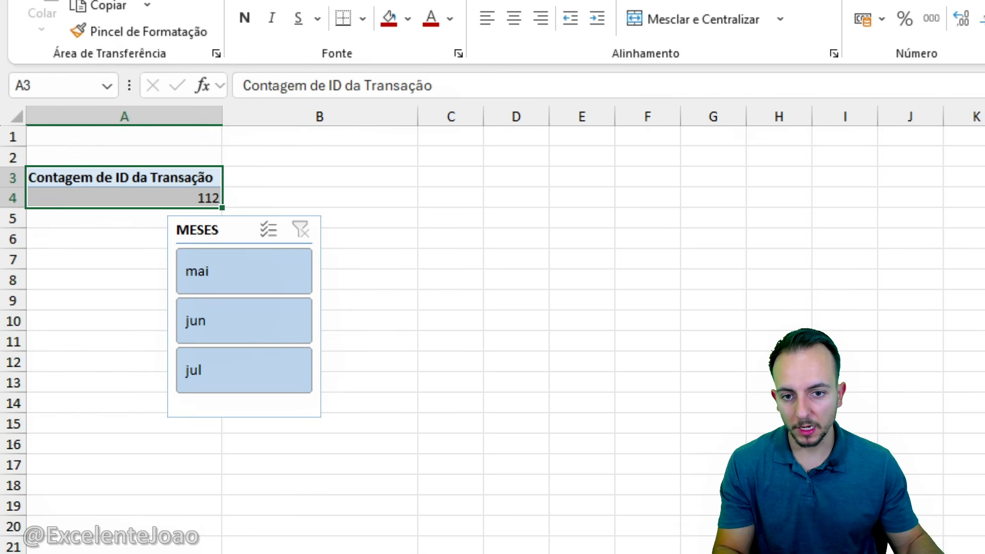
pyautogui.moveTo(238, 184); pyautogui.dragTo(296, 166)
pyautogui.hotkey('ctrl', 'a')
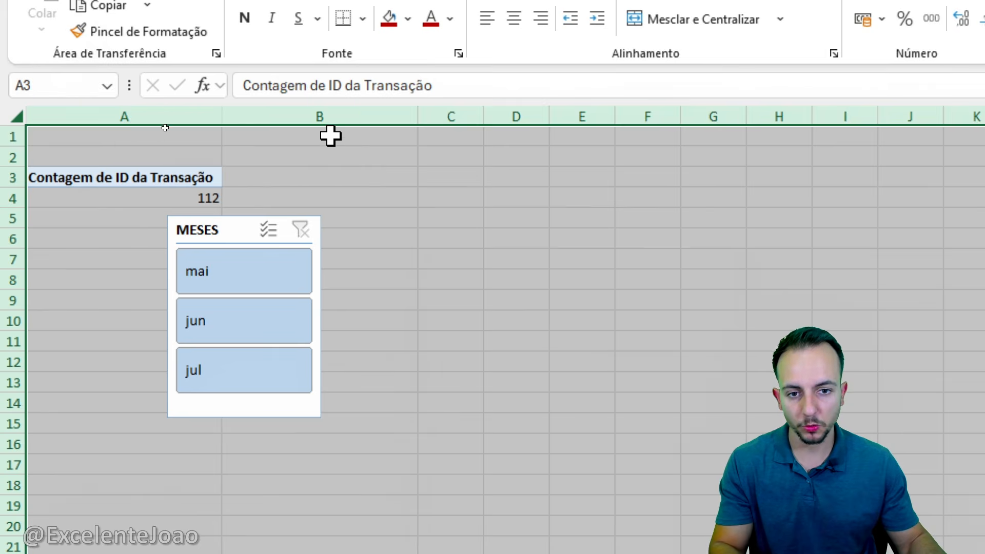
pyautogui.click(207, 177)
pyautogui.moveTo(201, 199); pyautogui.dragTo(198, 181)
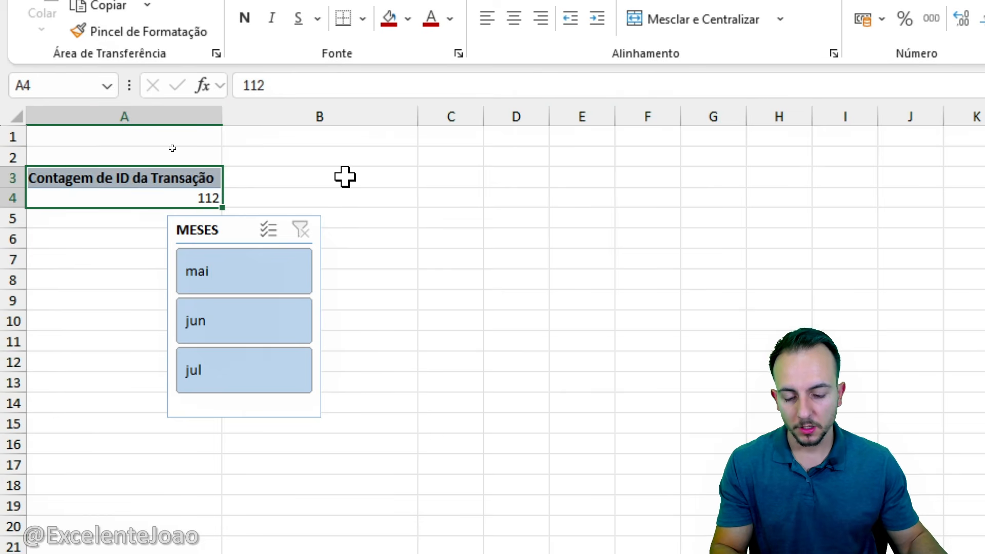
pyautogui.hotkey('ctrl', 'a')
pyautogui.click(180, 167)
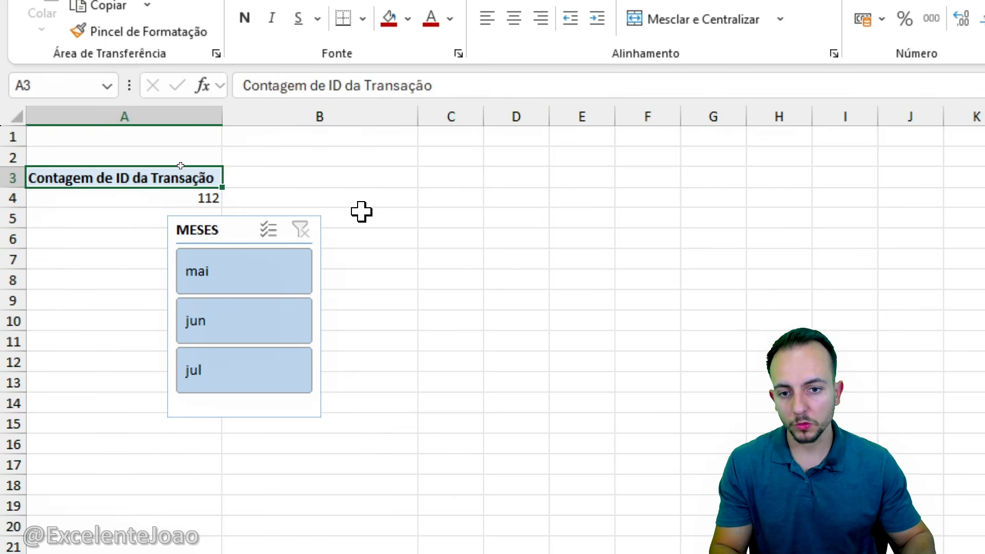
pyautogui.hotkey('shift', 'Down')
pyautogui.hotkey('ctrl', '2')
pyautogui.write('tCTRL C')
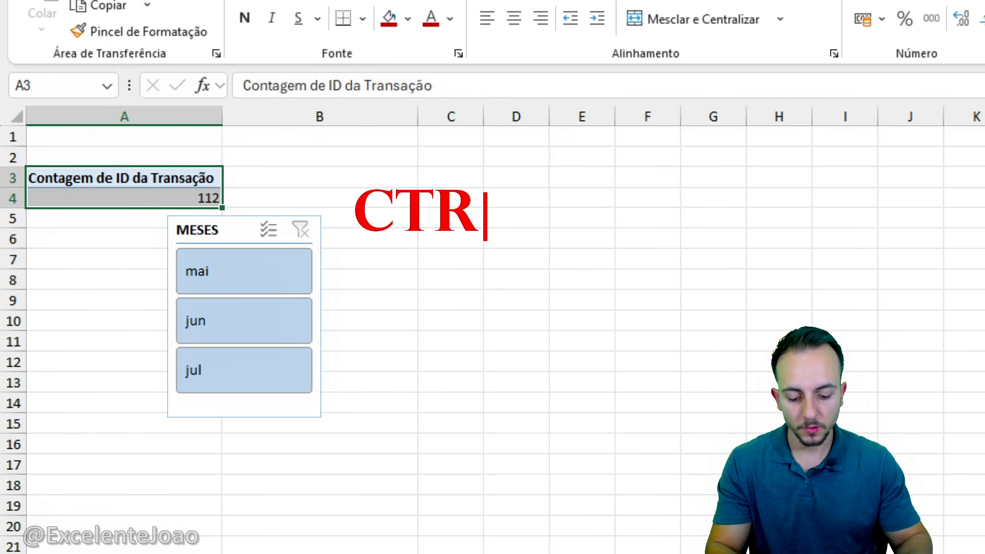
pyautogui.press('Return')
pyautogui.write('CTRL V')
pyautogui.press('Escape')
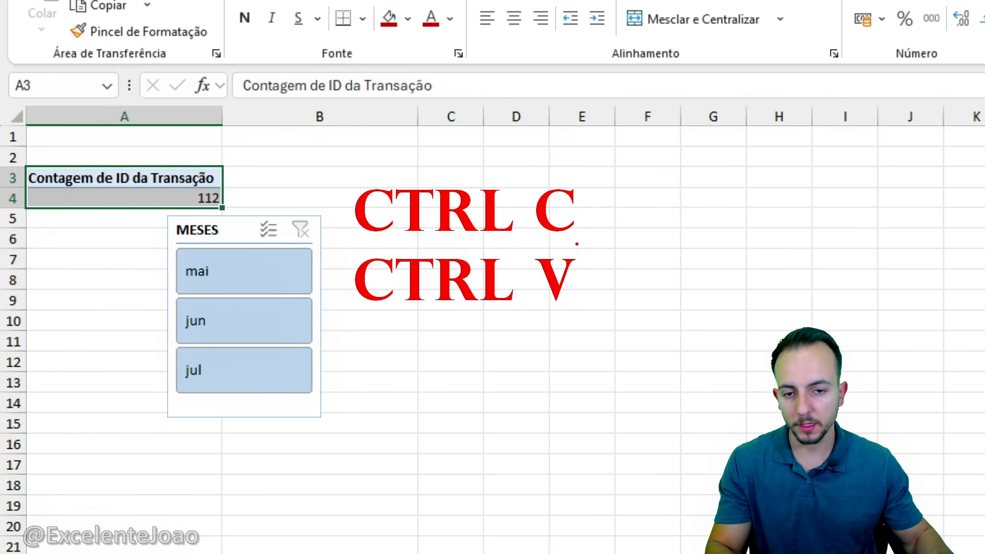
pyautogui.press('Escape')
# Duplicate the selected pivot table by copying it to cell C3
pyautogui.hotkey('ctrl', 'c')
pyautogui.click(454, 181)
pyautogui.hotkey('ctrl', 'v')
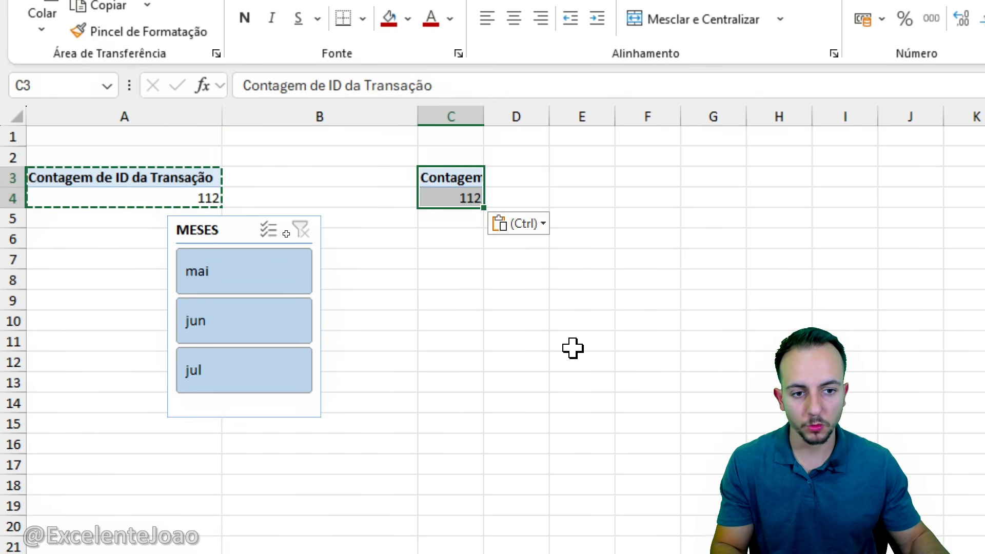
pyautogui.press('Escape')
# Add the Nome do Produto field to the rows of the copied pivot table at C3
pyautogui.click(470, 177)
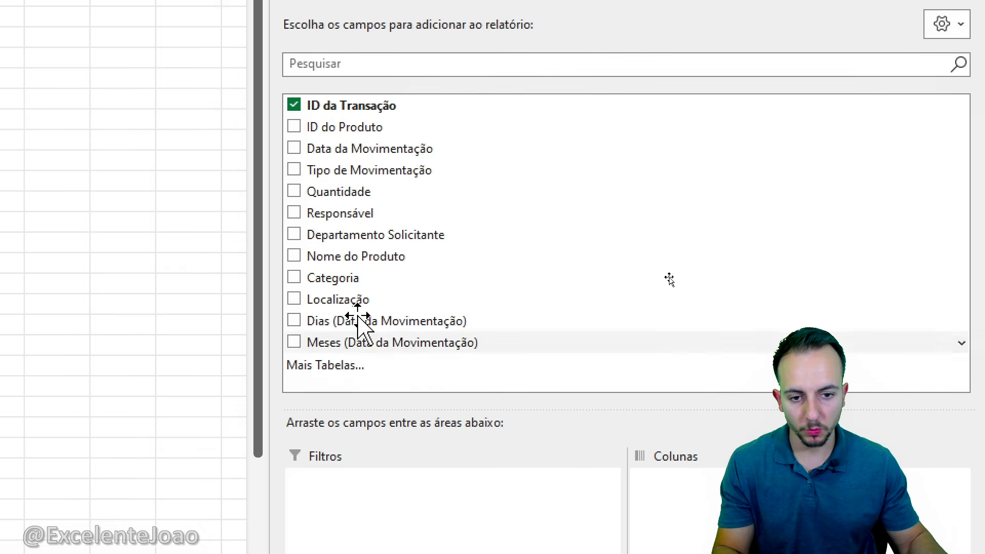
pyautogui.moveTo(323, 261); pyautogui.dragTo(401, 553)
pyautogui.moveTo(401, 455); pyautogui.dragTo(395, 457)
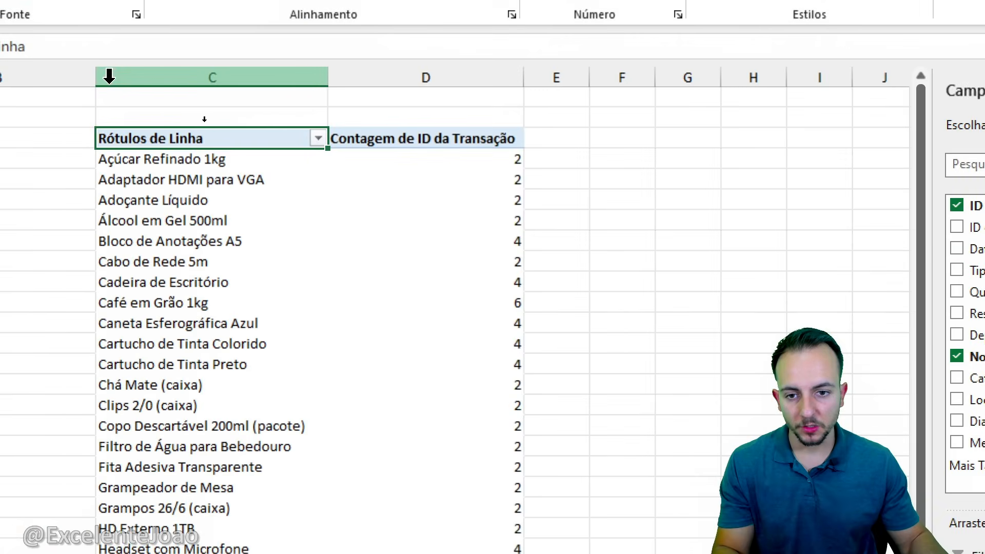
pyautogui.moveTo(210, 148)
pyautogui.mouseDown()
pyautogui.moveTo(168, 150)
pyautogui.moveTo(162, 432)
pyautogui.moveTo(180, 458)
pyautogui.mouseUp()
pyautogui.press('Escape')
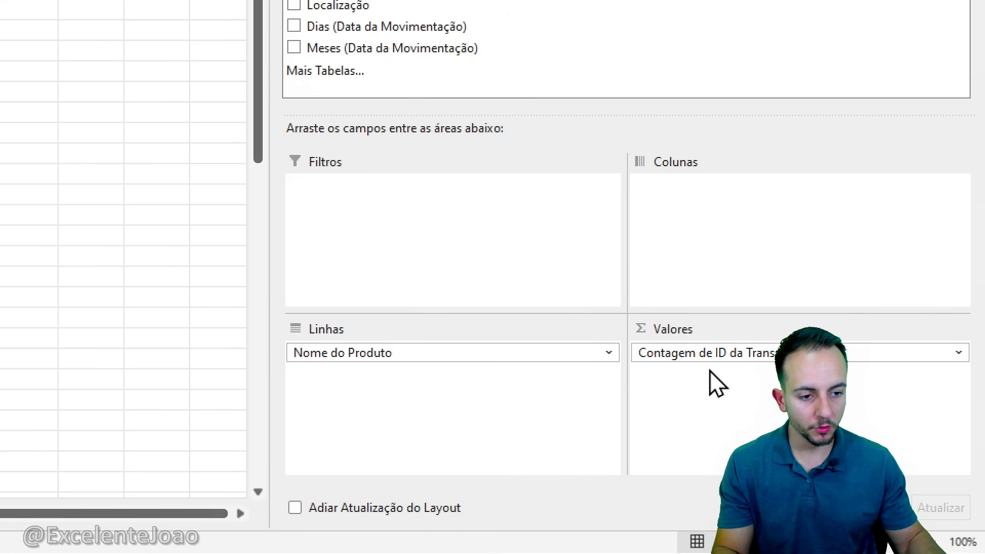
# Replace the ID da Transação count in the copied pivot table's values with Quantidade and add Tipo de Movimentação to its columns
pyautogui.click(694, 363)
pyautogui.click(708, 302)
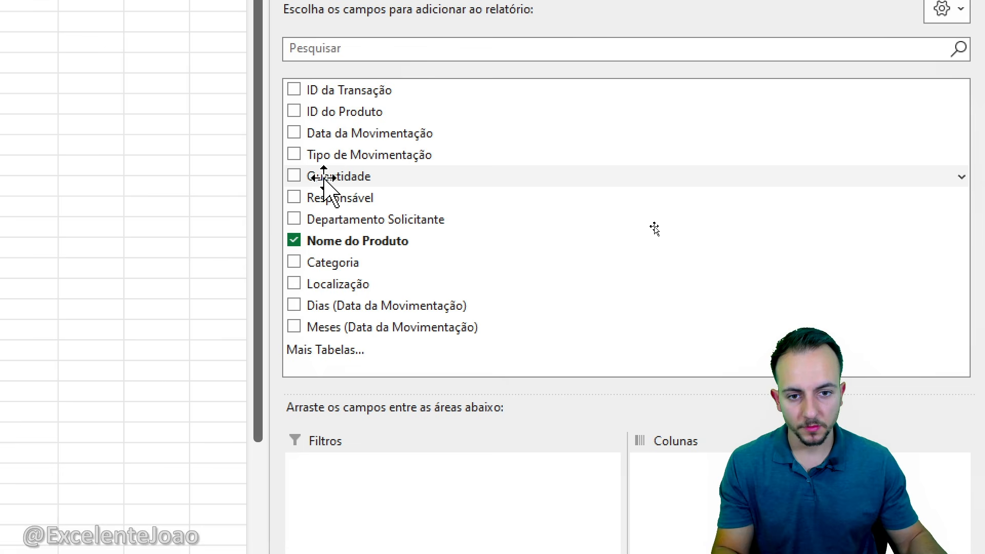
pyautogui.moveTo(323, 177); pyautogui.dragTo(805, 462)
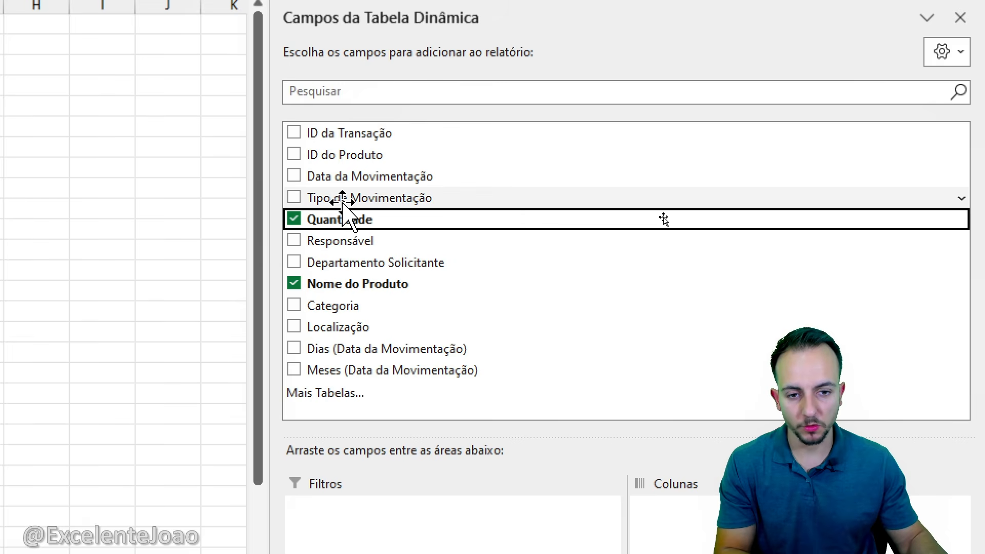
pyautogui.moveTo(342, 203); pyautogui.dragTo(882, 501)
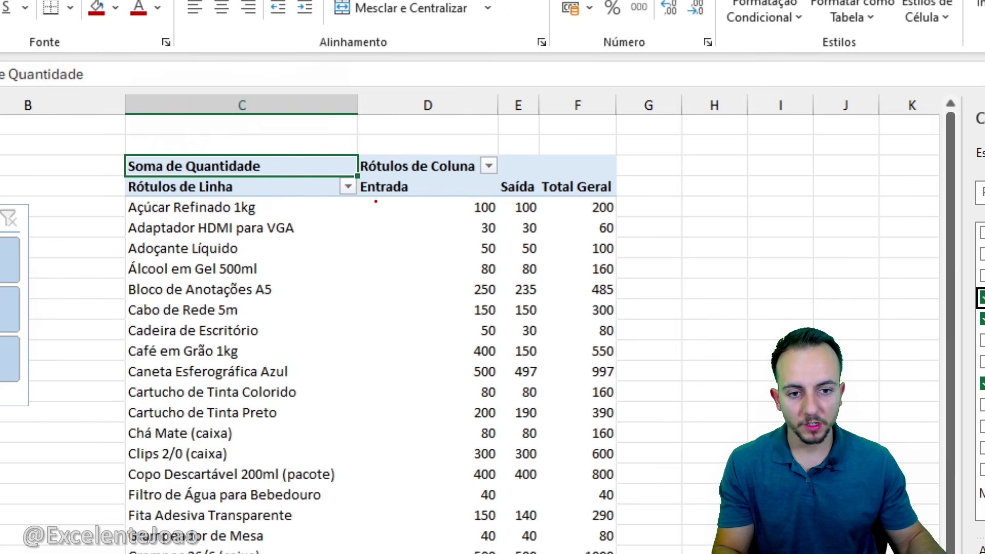
pyautogui.moveTo(365, 205); pyautogui.dragTo(425, 200)
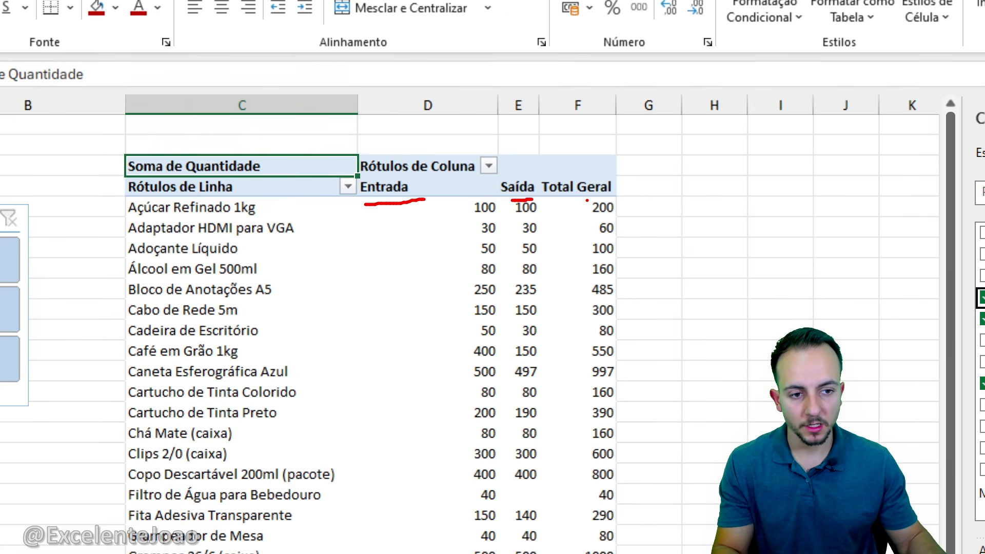
pyautogui.hotkey('ctrl', 'z')
pyautogui.hotkey('ctrl', 'z')
pyautogui.moveTo(540, 174); pyautogui.dragTo(623, 205)
pyautogui.press('Escape')
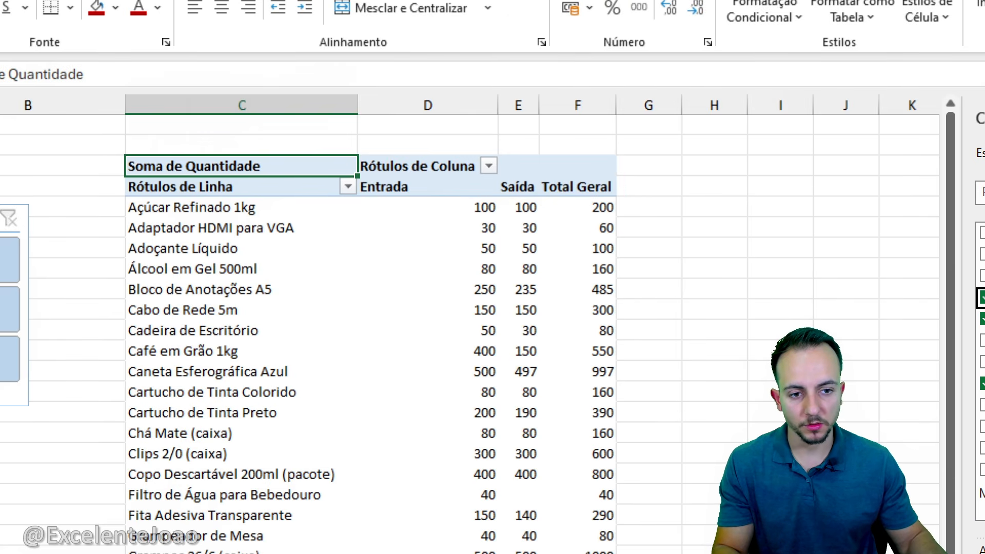
pyautogui.moveTo(455, 194)
pyautogui.mouseDown()
pyautogui.moveTo(505, 218)
pyautogui.moveTo(537, 218)
pyautogui.mouseUp()
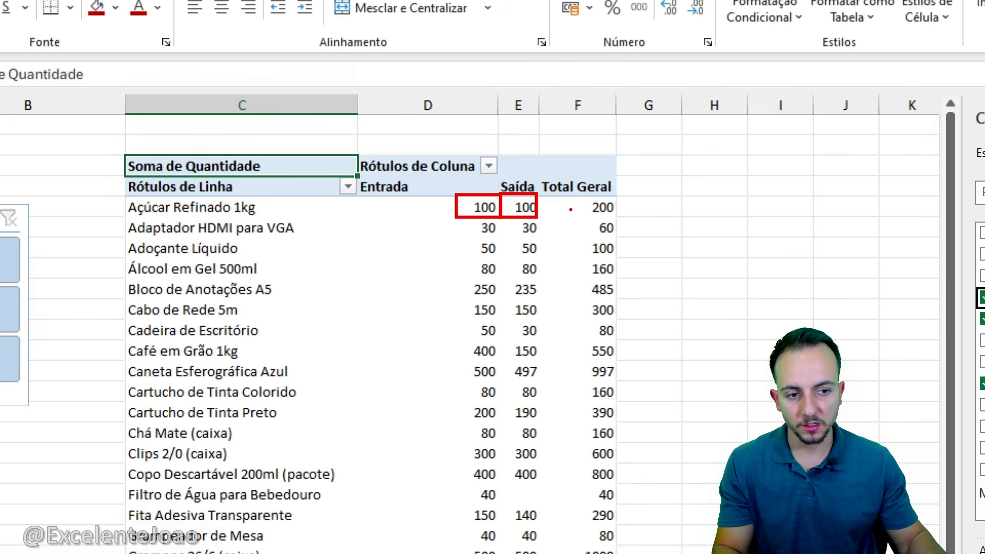
pyautogui.moveTo(660, 194)
pyautogui.mouseDown()
pyautogui.moveTo(687, 191)
pyautogui.moveTo(662, 194)
pyautogui.mouseUp()
pyautogui.moveTo(627, 243); pyautogui.dragTo(702, 185)
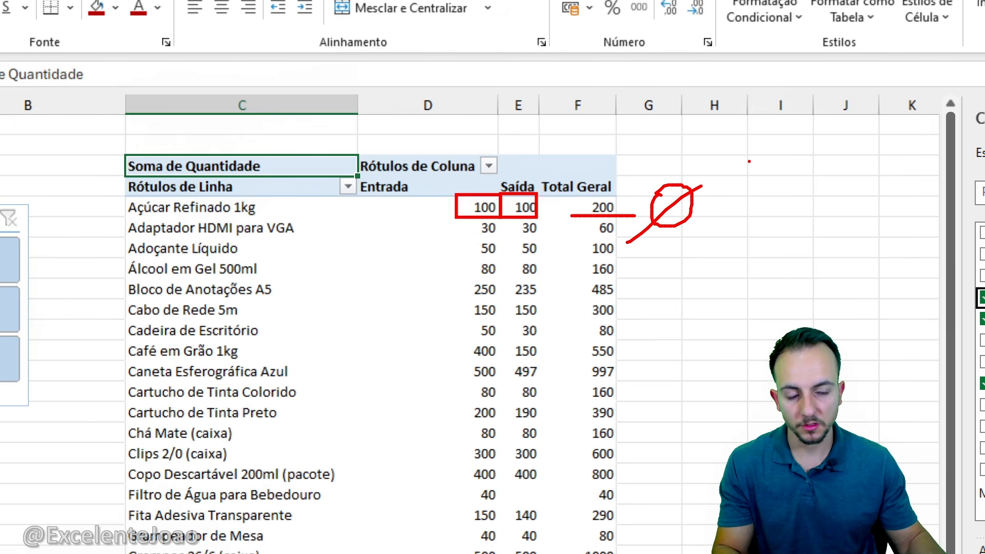
pyautogui.press('Escape')
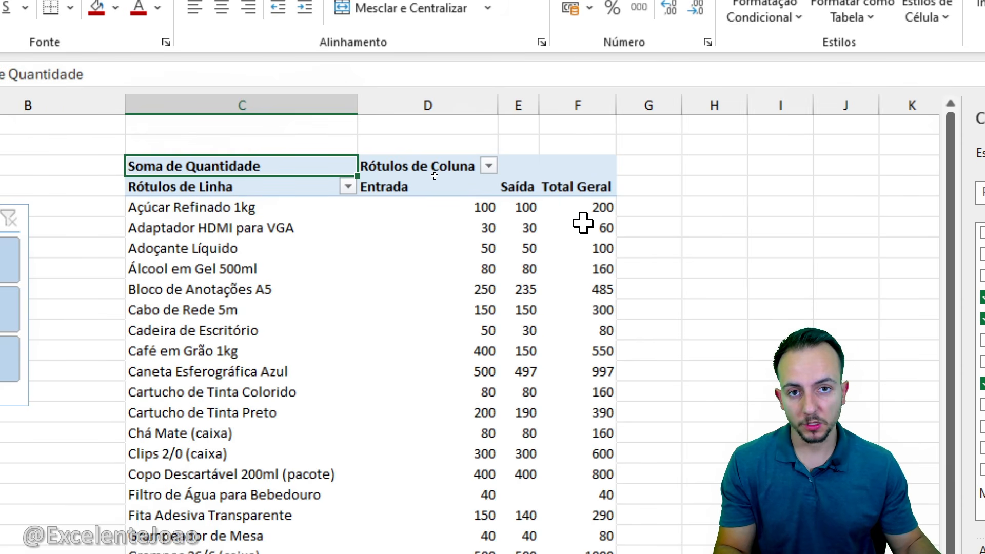
# Turn off the grand totals for rows and columns in the options of the product quantity pivot table
pyautogui.rightClick(308, 165)
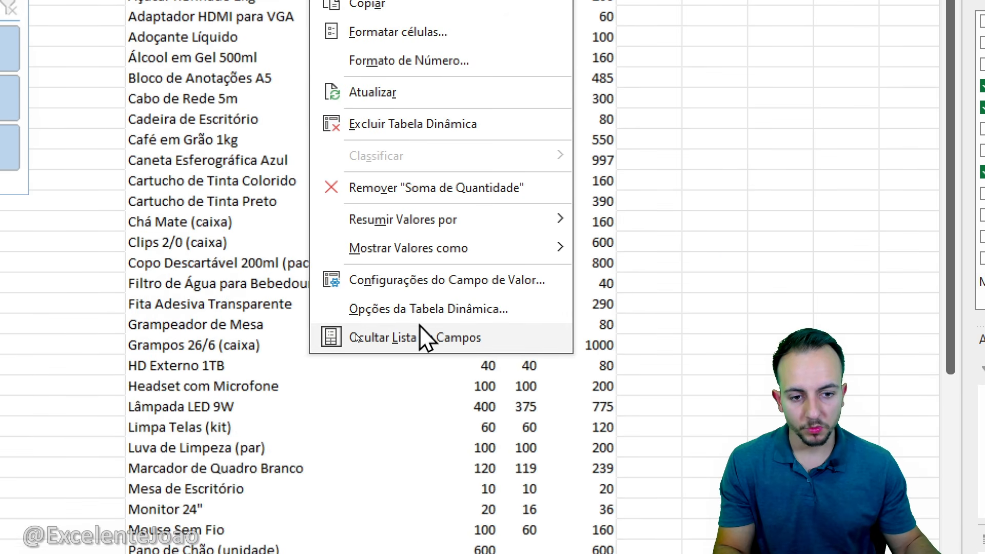
pyautogui.click(436, 311)
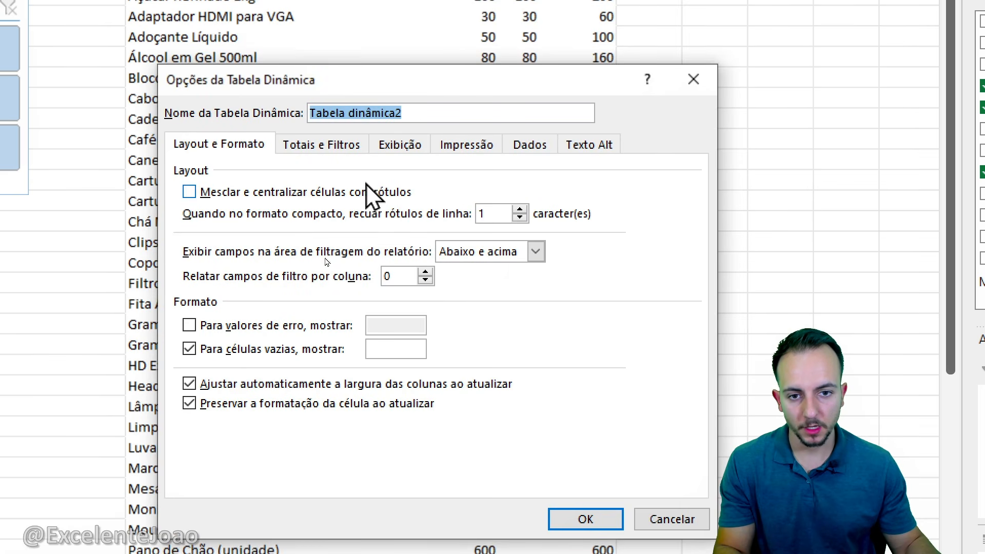
pyautogui.click(339, 148)
pyautogui.click(240, 192)
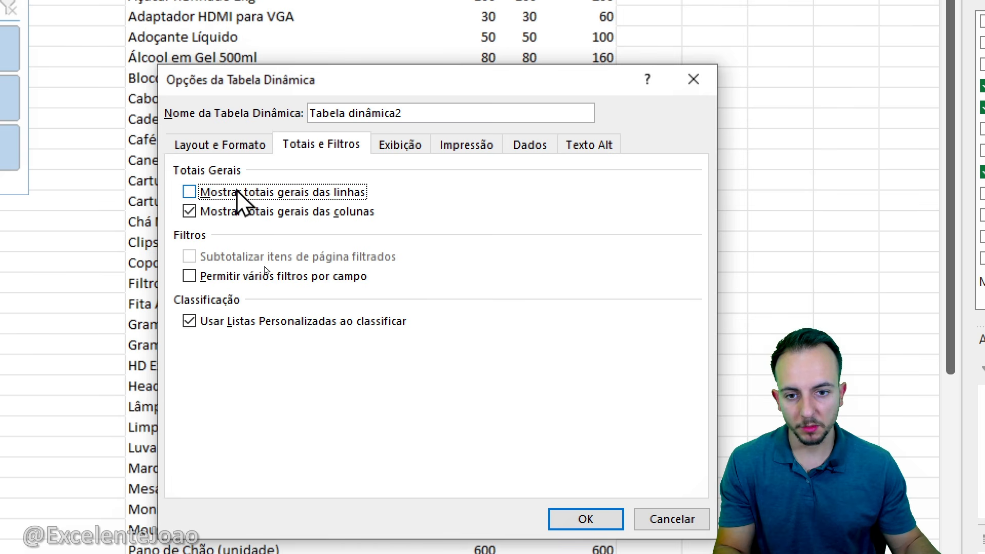
pyautogui.click(239, 211)
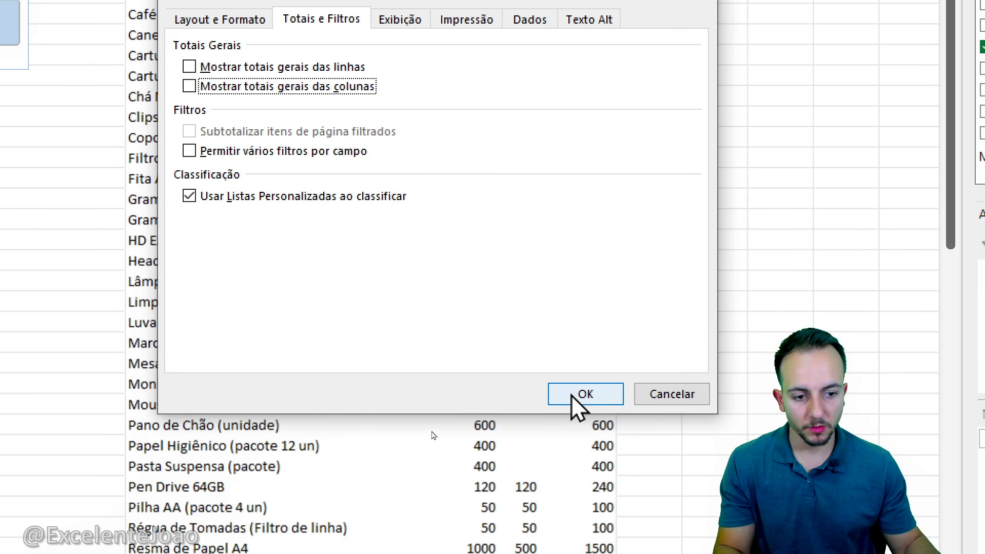
pyautogui.click(571, 395)
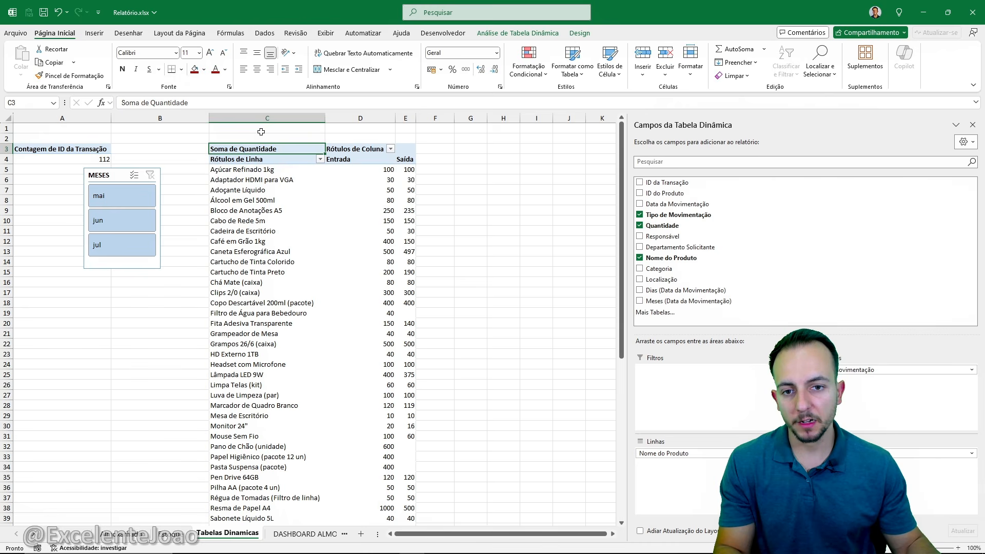
# Narrow column B and move the MESES slicer beneath the transaction count pivot table in column A
pyautogui.moveTo(209, 118); pyautogui.dragTo(138, 121)
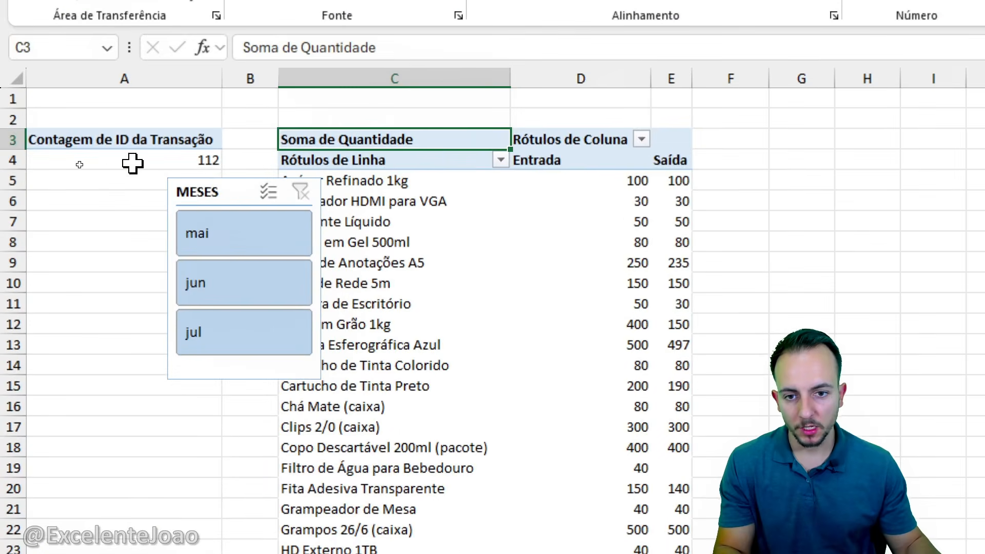
pyautogui.moveTo(105, 175); pyautogui.dragTo(63, 183)
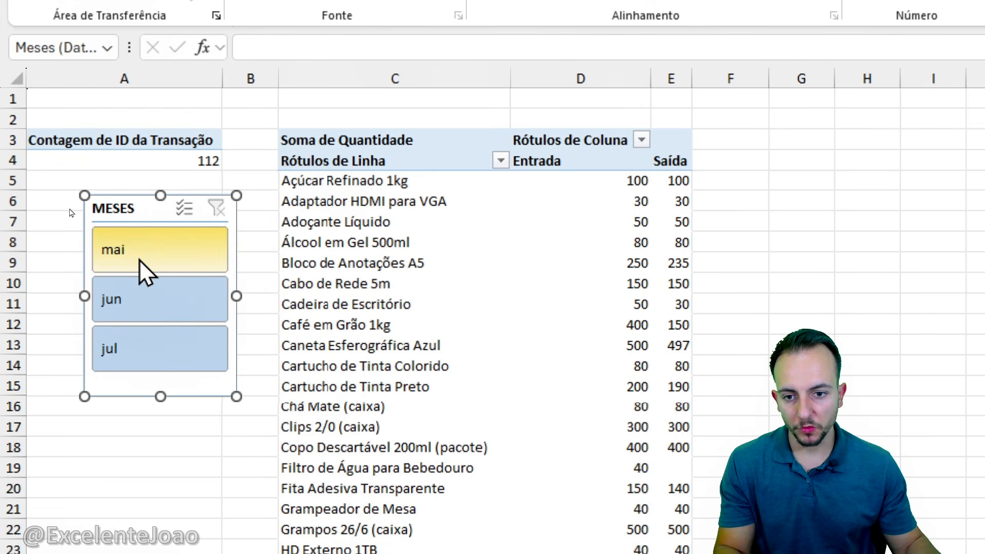
# Test the MESES slicer on both pivot tables by filtering through mai, jun and jul, ending on jun
pyautogui.click(165, 288)
pyautogui.click(156, 342)
pyautogui.click(166, 307)
pyautogui.click(184, 266)
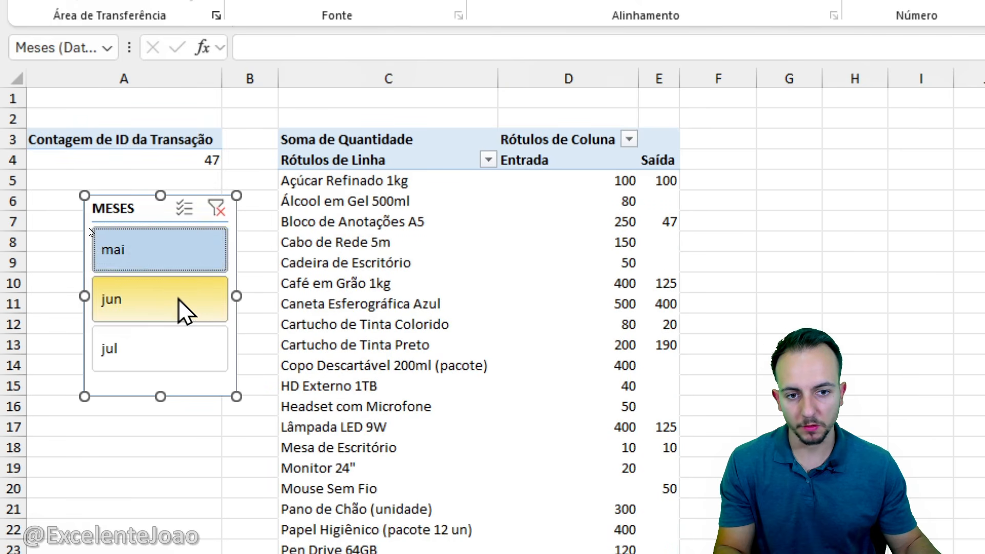
pyautogui.click(187, 306)
pyautogui.click(176, 351)
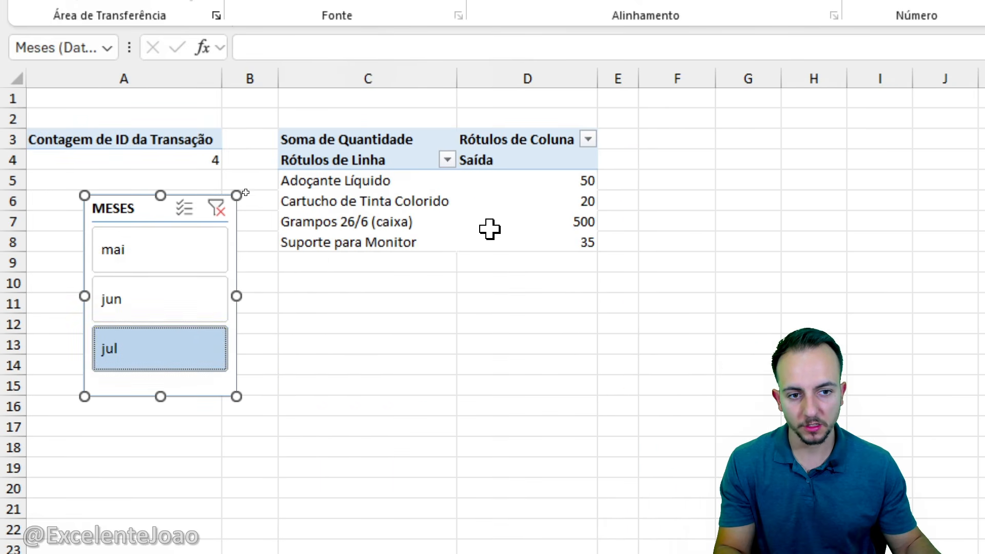
pyautogui.click(212, 310)
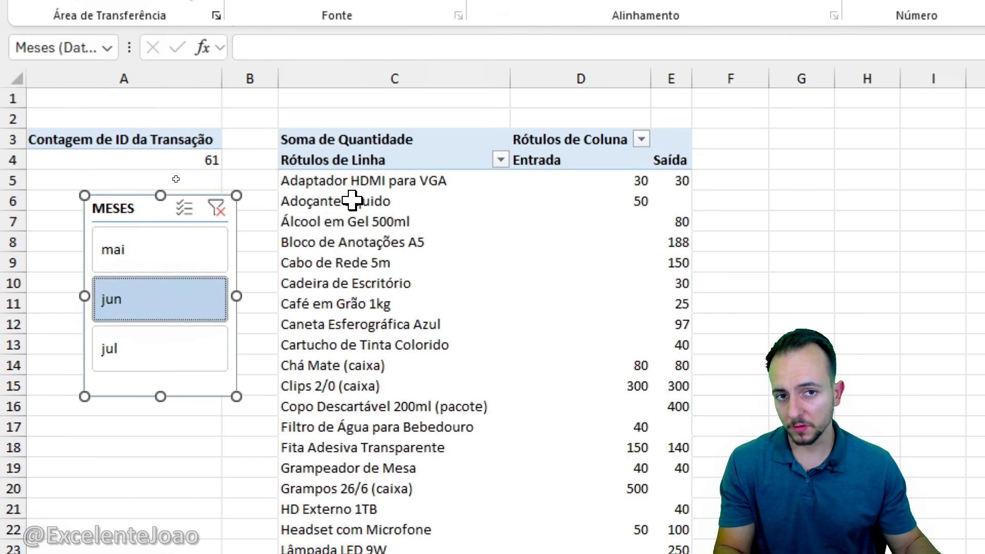
# Check in the MESES slicer's report connections that both pivot tables on the Tabelas Dinamicas sheet are linked
pyautogui.rightClick(142, 209)
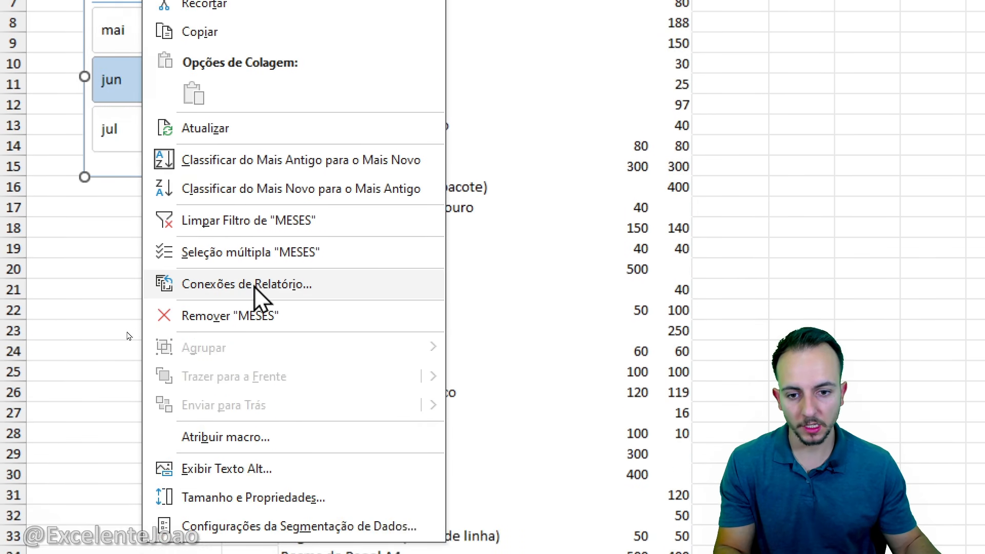
pyautogui.click(288, 289)
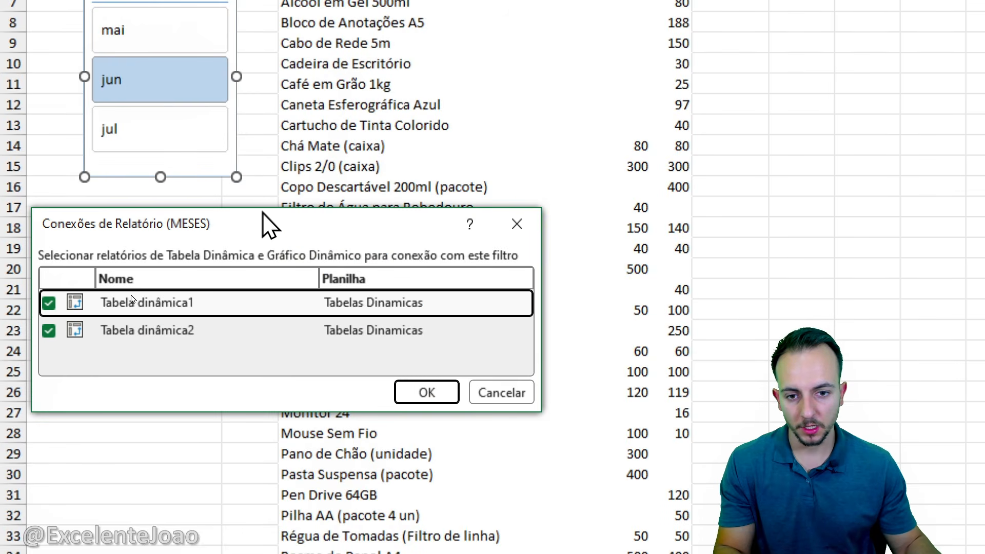
pyautogui.moveTo(264, 205); pyautogui.dragTo(478, 101)
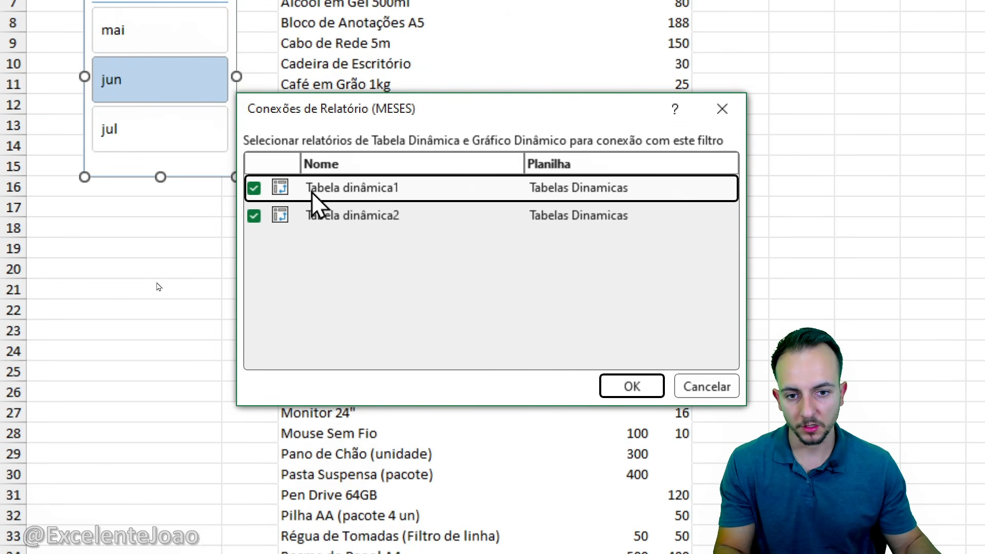
pyautogui.click(329, 218)
pyautogui.click(349, 187)
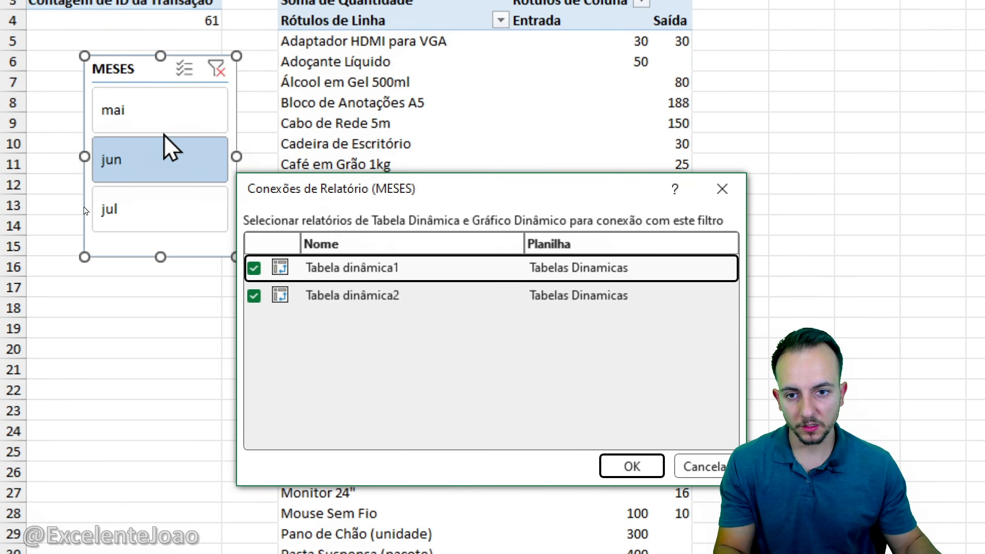
pyautogui.click(632, 466)
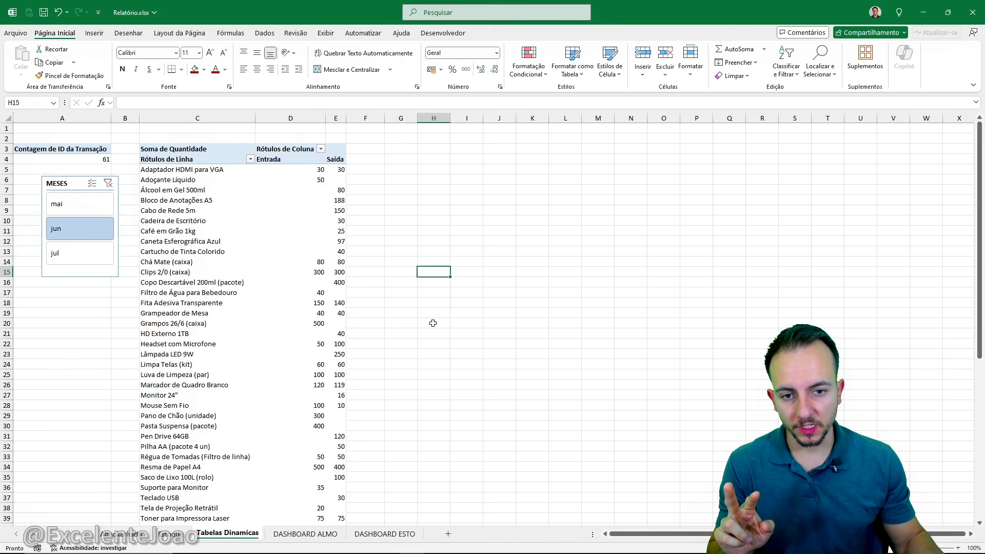
# Duplicate the transaction count pivot table from A3 to cell G3 on the Tabelas Dinamicas sheet
pyautogui.click(145, 536)
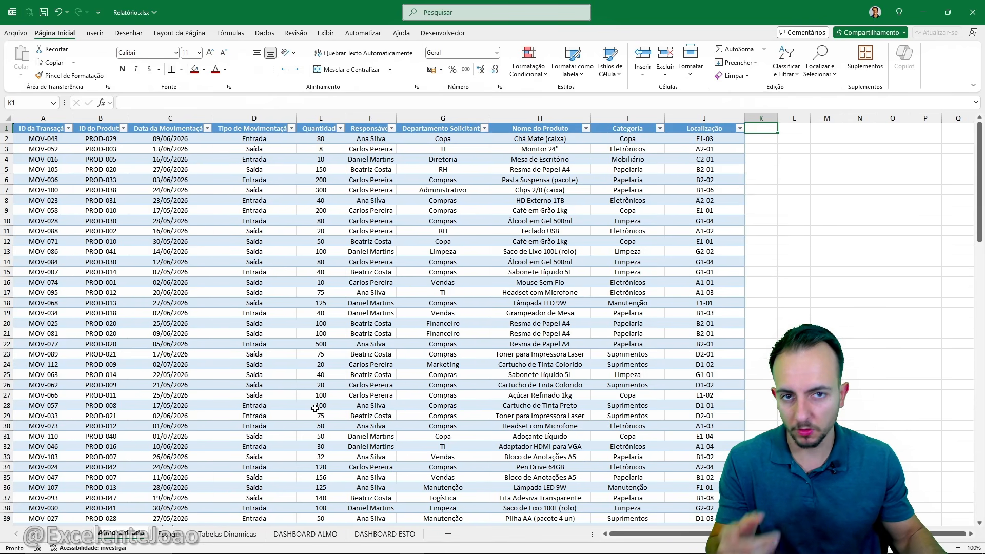
pyautogui.click(256, 537)
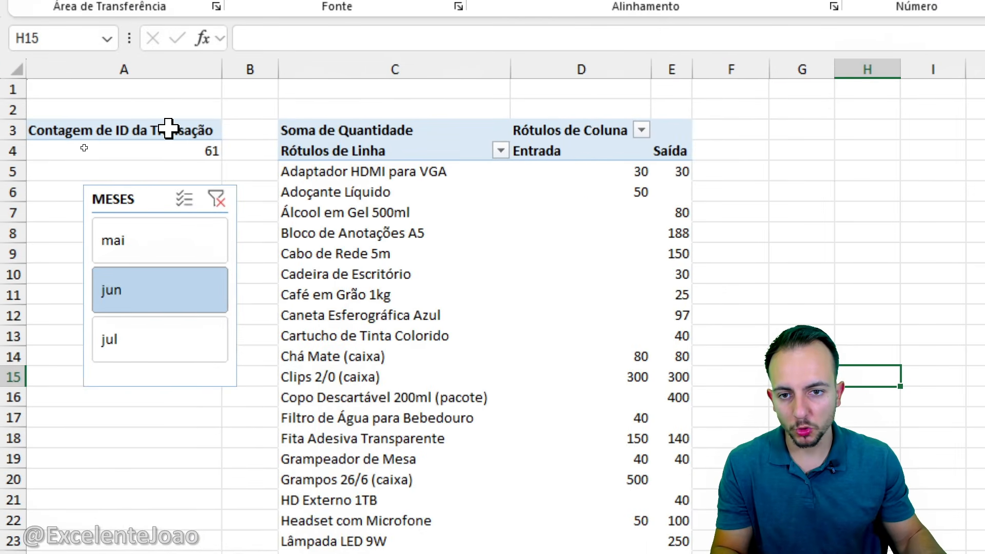
pyautogui.click(85, 149)
pyautogui.moveTo(170, 144); pyautogui.dragTo(170, 152)
pyautogui.hotkey('ctrl', 'c')
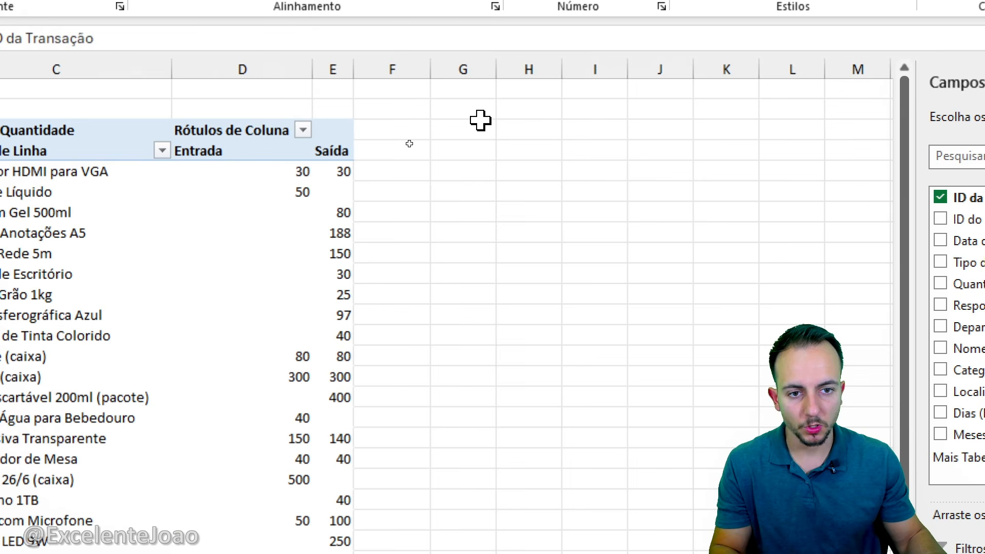
pyautogui.click(815, 130)
pyautogui.hotkey('ctrl', 'v')
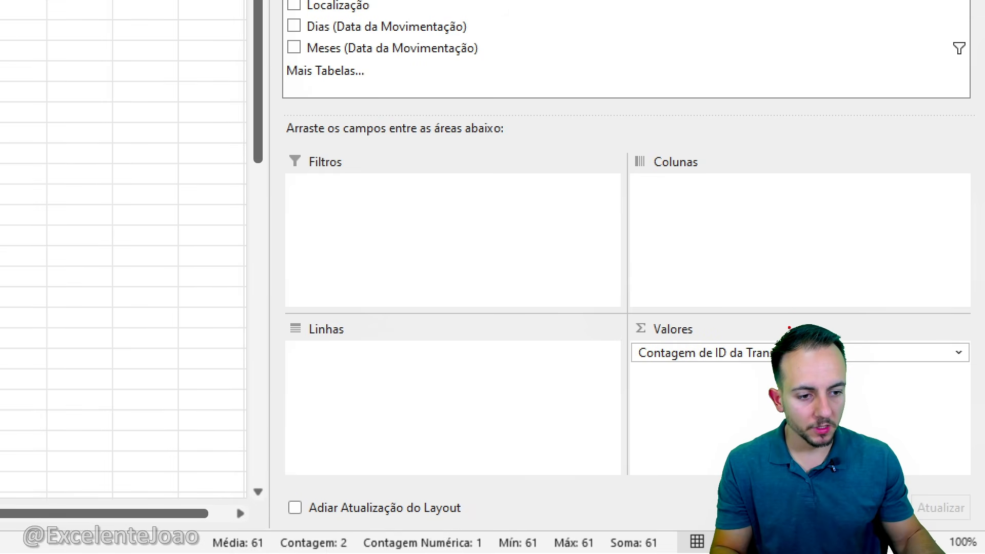
# Add the Responsável field to the rows of the copied pivot table at G3
pyautogui.moveTo(733, 314)
pyautogui.mouseDown()
pyautogui.moveTo(774, 402)
pyautogui.moveTo(611, 297)
pyautogui.mouseUp()
pyautogui.press('Escape')
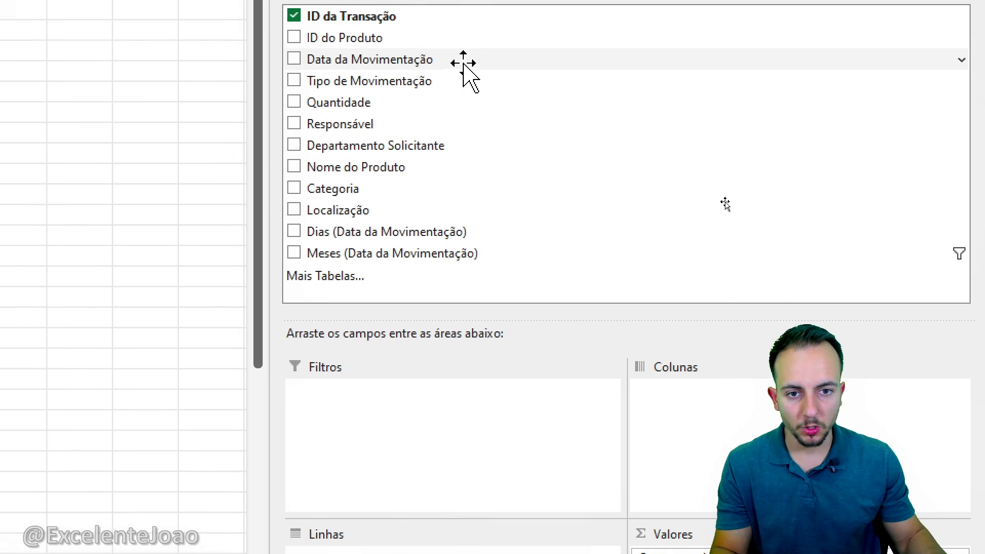
pyautogui.moveTo(356, 153); pyautogui.dragTo(428, 444)
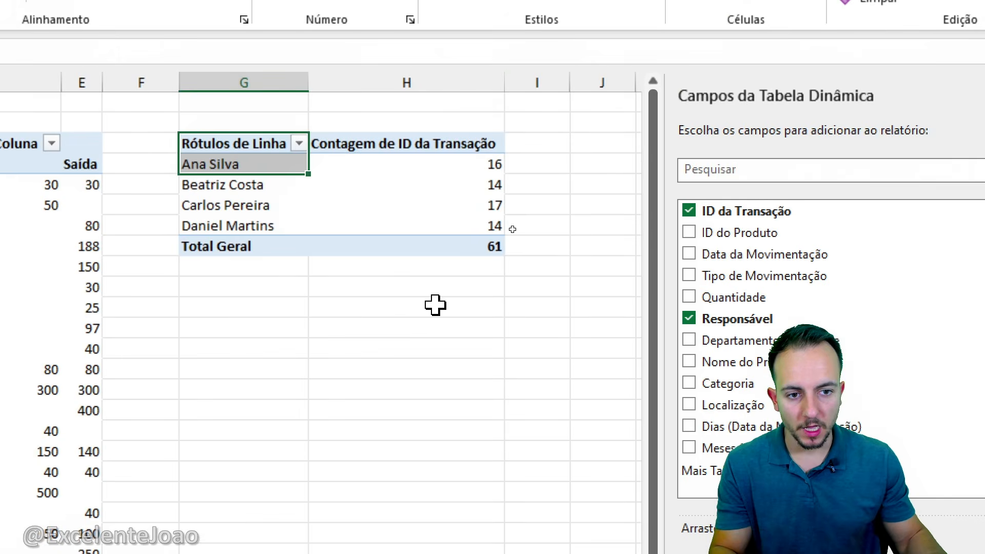
pyautogui.click(435, 306)
pyautogui.moveTo(270, 165); pyautogui.dragTo(465, 165)
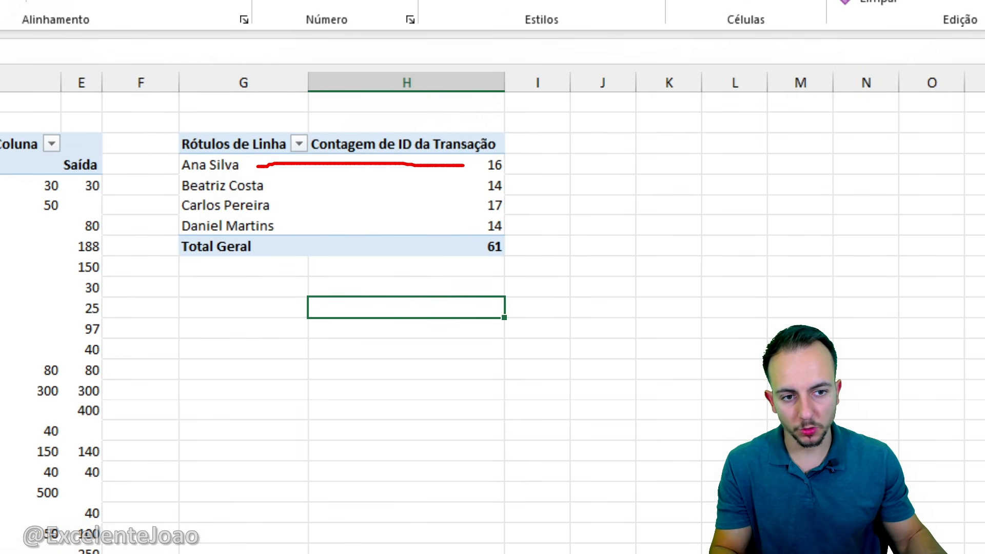
pyautogui.moveTo(449, 208)
pyautogui.mouseDown()
pyautogui.moveTo(321, 210)
pyautogui.moveTo(464, 215)
pyautogui.moveTo(398, 182)
pyautogui.moveTo(287, 182)
pyautogui.mouseUp()
pyautogui.press('Escape')
pyautogui.hotkey('ctrl', '2')
pyautogui.moveTo(472, 271); pyautogui.dragTo(549, 231)
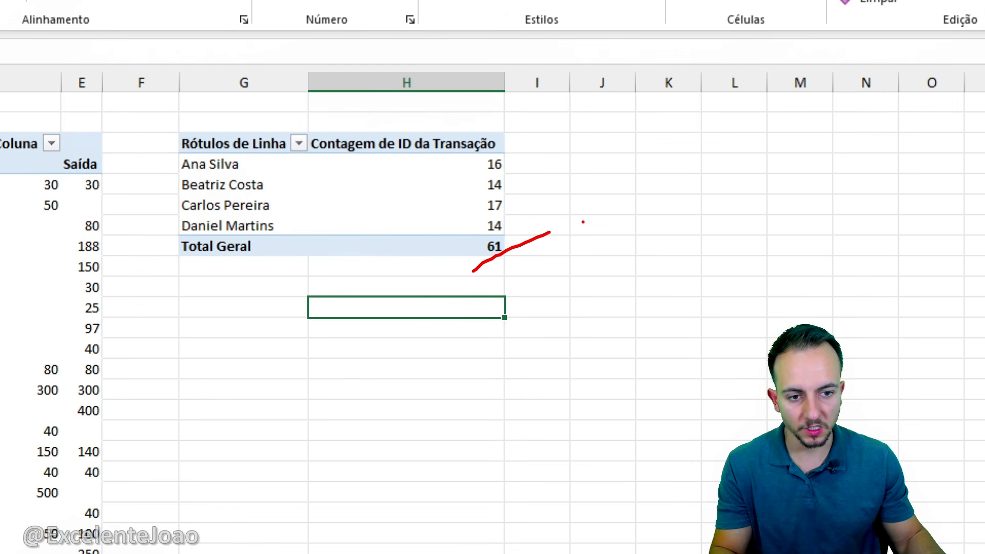
pyautogui.press('Escape')
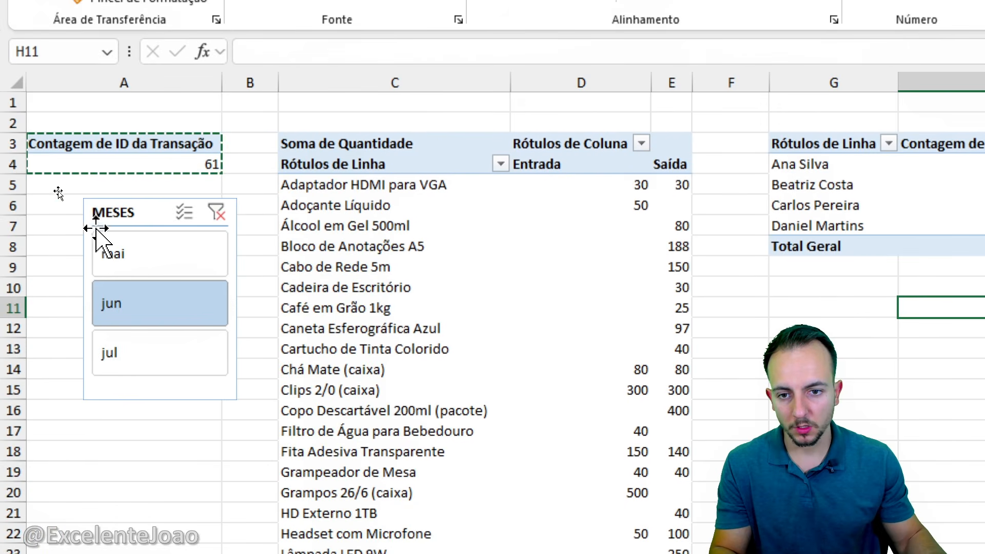
pyautogui.moveTo(216, 174); pyautogui.dragTo(193, 182)
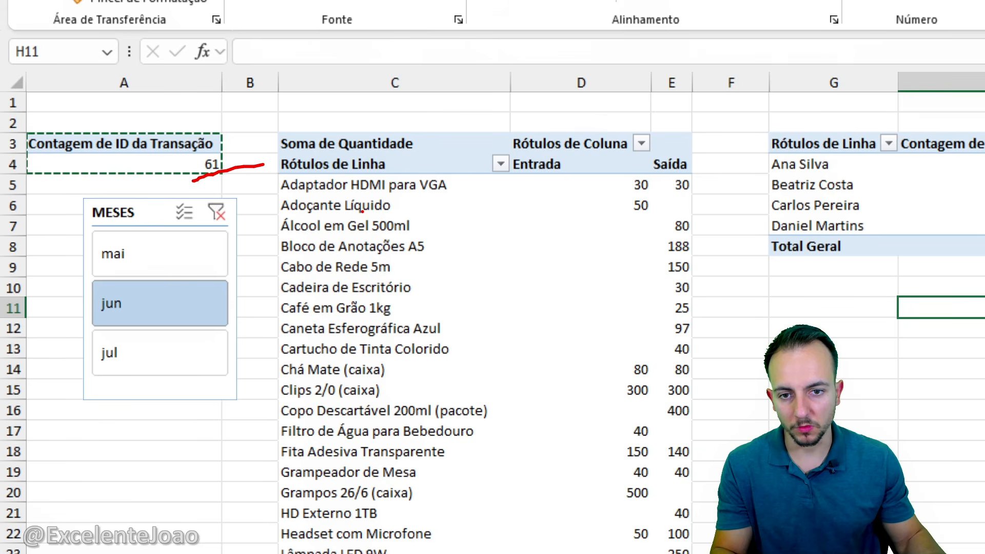
pyautogui.press('Escape')
# Filter through the months with the MESES slicer beside the Responsável pivot table, ending on mai, and return the slicer beneath the transaction count
pyautogui.moveTo(157, 218)
pyautogui.mouseDown()
pyautogui.moveTo(945, 293)
pyautogui.moveTo(851, 291)
pyautogui.mouseUp()
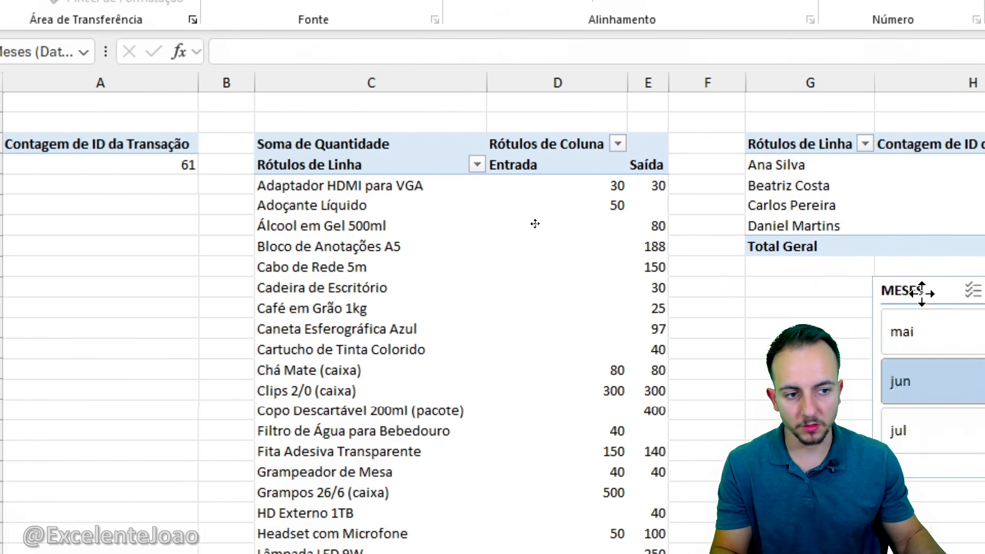
pyautogui.click(846, 331)
pyautogui.click(855, 377)
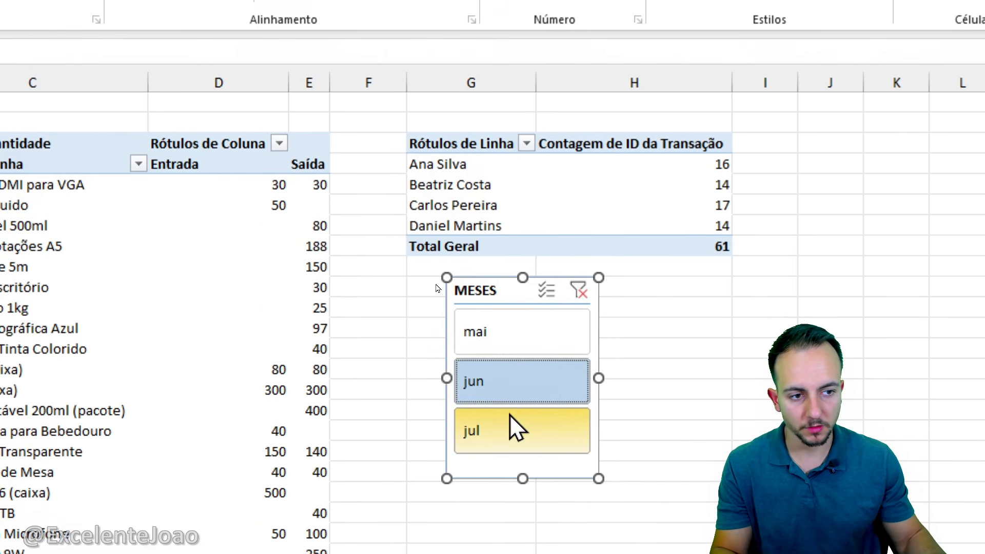
pyautogui.click(510, 415)
pyautogui.click(499, 392)
pyautogui.click(498, 427)
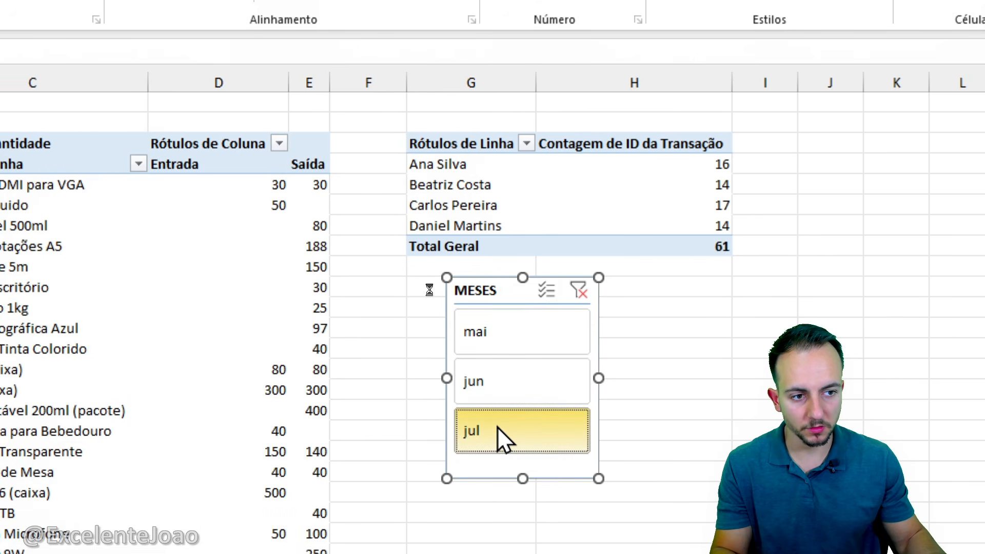
pyautogui.click(503, 367)
pyautogui.click(503, 341)
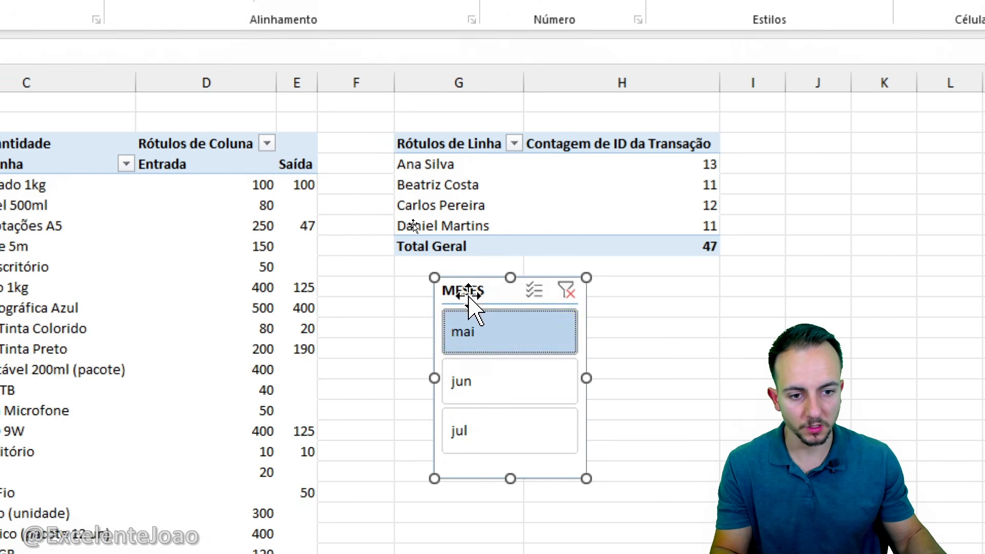
pyautogui.moveTo(469, 296); pyautogui.dragTo(110, 225)
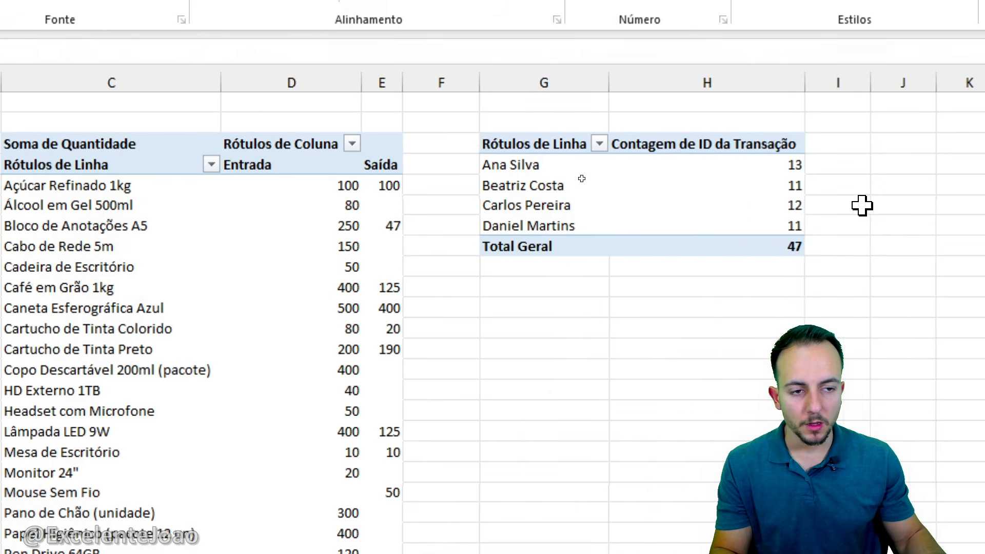
# Duplicate the Responsável pivot table, including its total row, by copying it from G3 to cell J3
pyautogui.moveTo(565, 143); pyautogui.dragTo(790, 225)
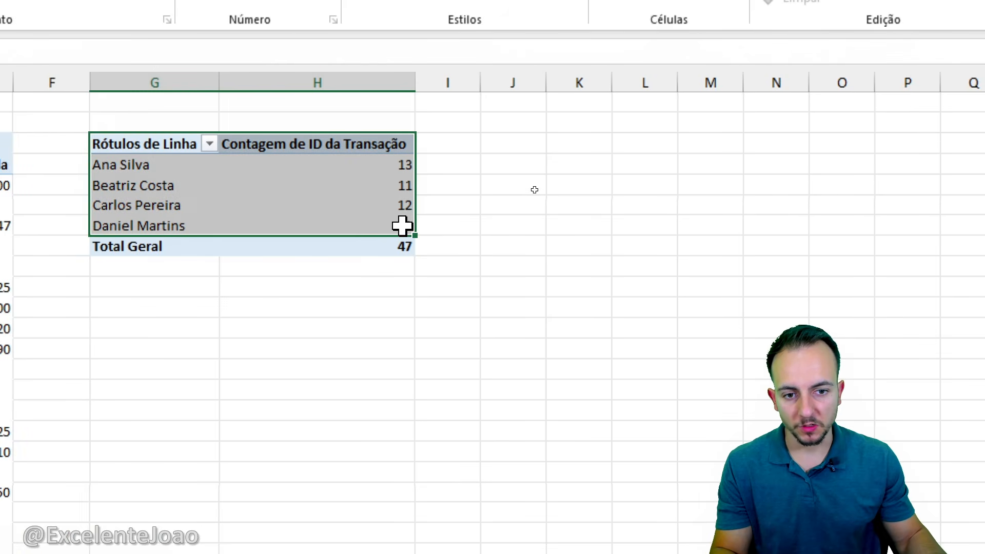
pyautogui.moveTo(401, 226); pyautogui.dragTo(398, 236)
pyautogui.hotkey('ctrl', 'c')
pyautogui.click(505, 145)
pyautogui.hotkey('ctrl', 'v')
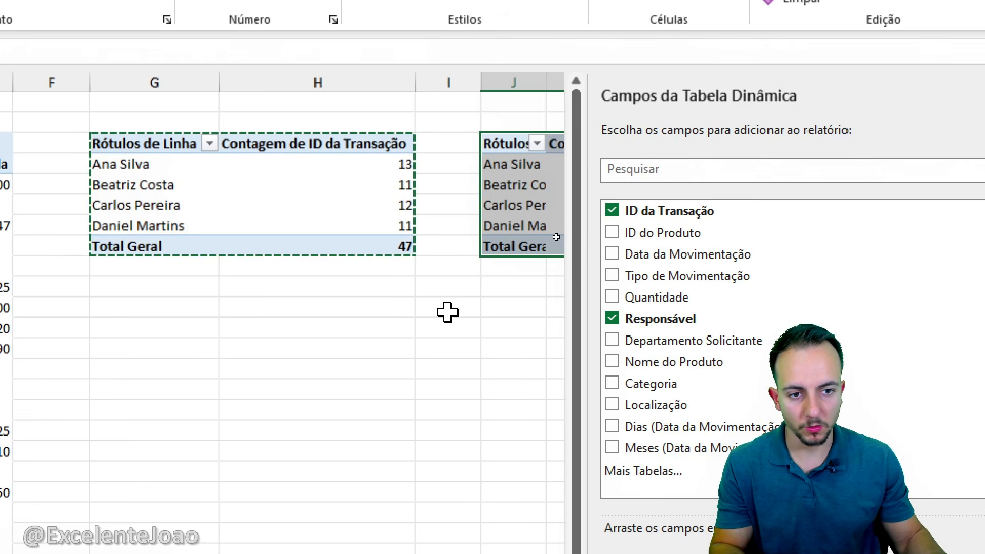
# Remove the ID da Transação count and the Responsável field from the copied pivot table at J3
pyautogui.hscroll(2, 447, 320)
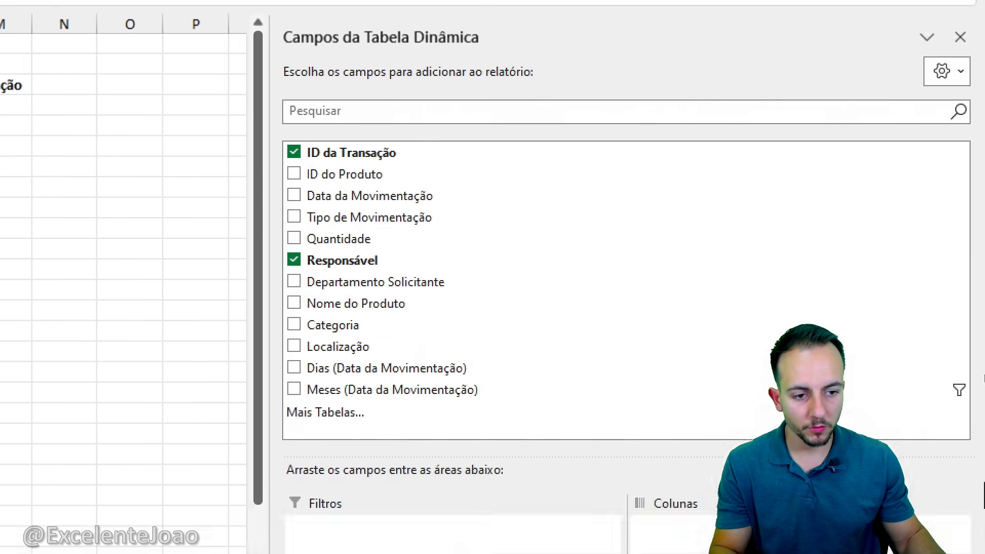
pyautogui.click(679, 379)
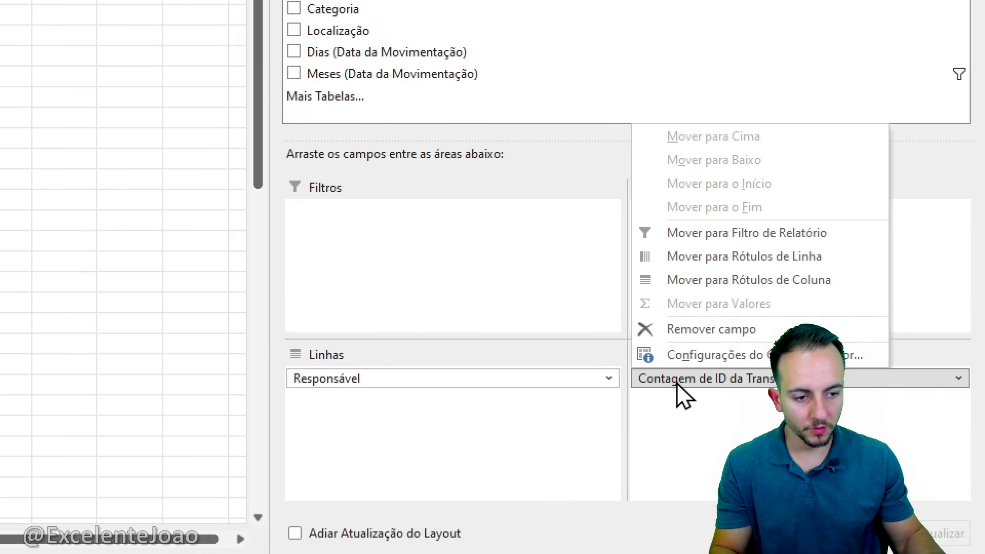
pyautogui.click(708, 333)
pyautogui.click(466, 378)
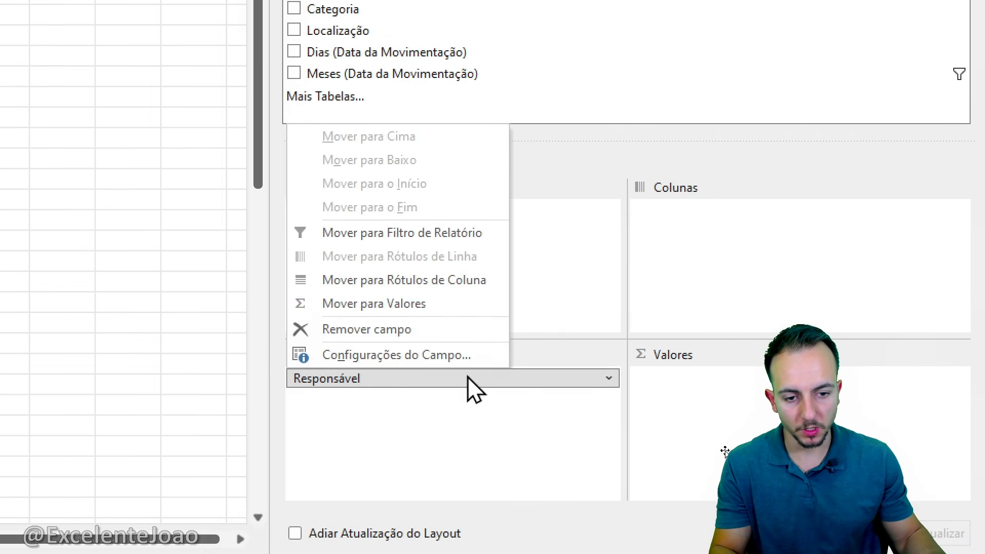
pyautogui.click(452, 330)
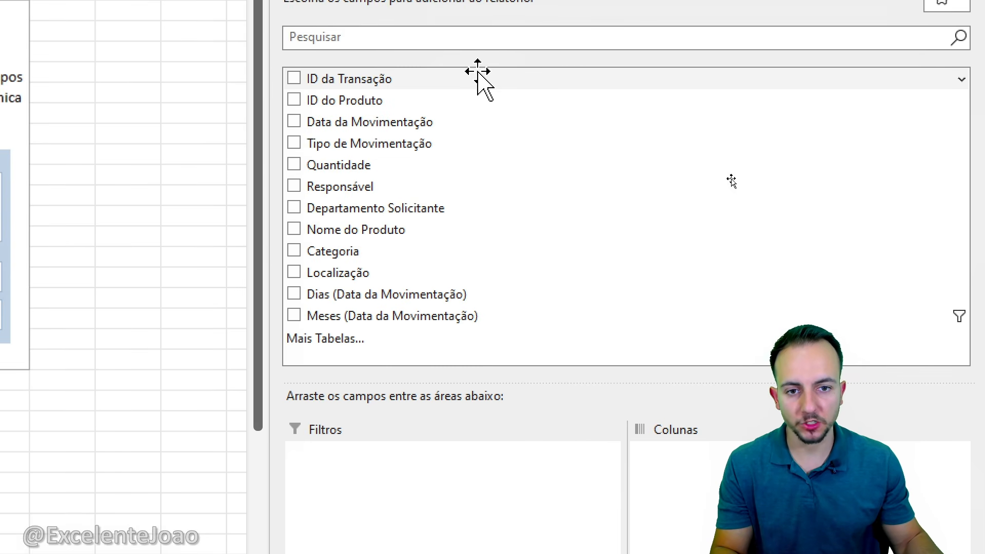
# Add ID da Transação to the values and Departamento Solicitante to the rows of the pivot table at J3
pyautogui.moveTo(369, 85); pyautogui.dragTo(905, 553)
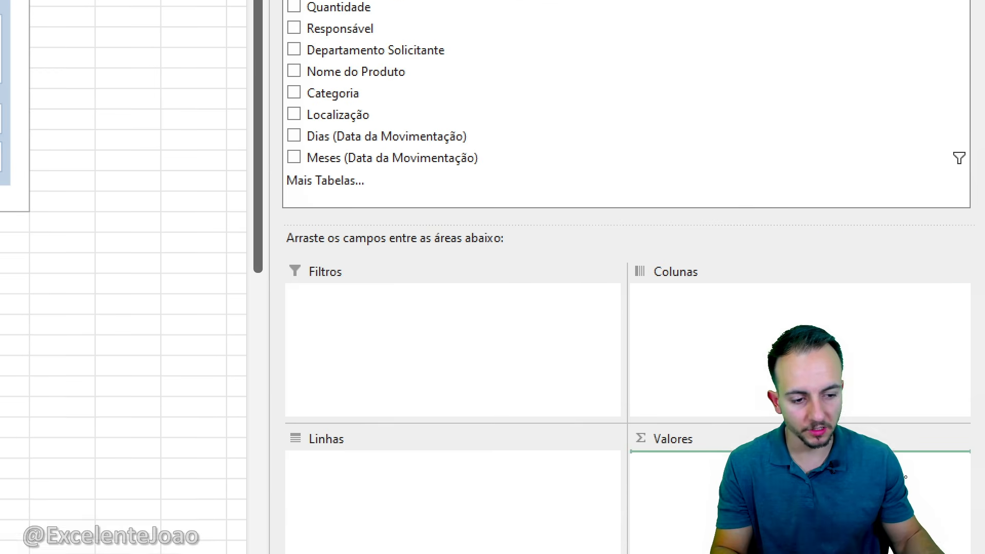
pyautogui.moveTo(906, 477); pyautogui.dragTo(677, 469)
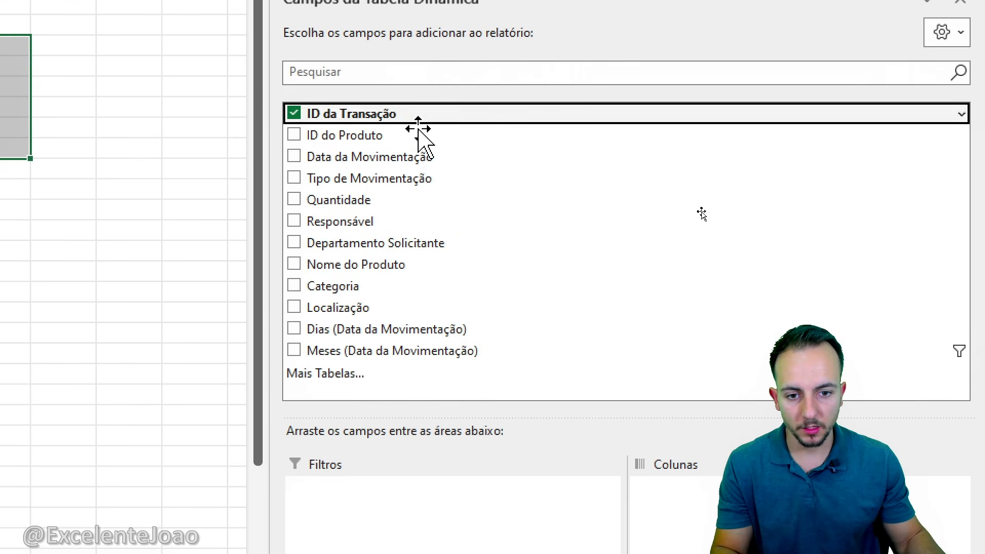
pyautogui.moveTo(385, 246); pyautogui.dragTo(392, 553)
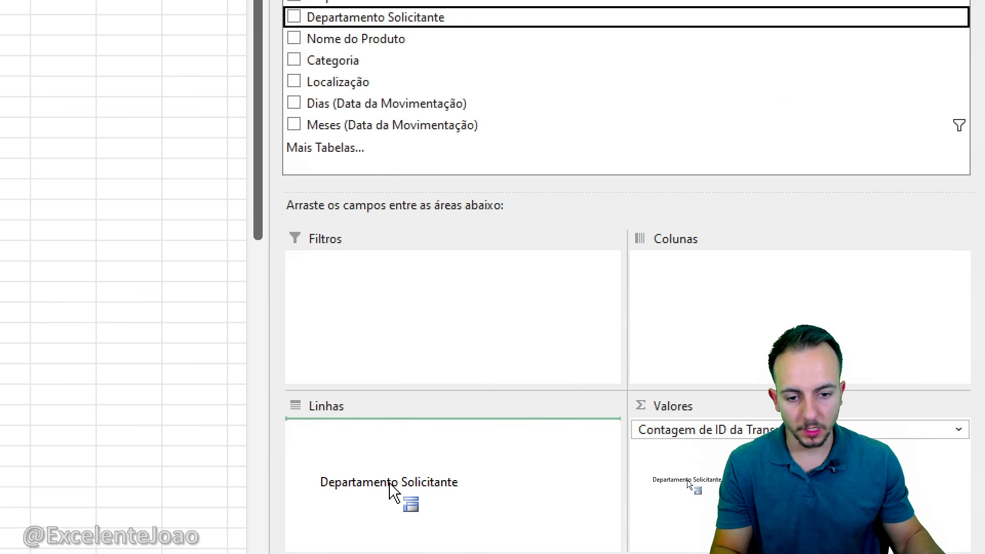
pyautogui.moveTo(390, 483); pyautogui.dragTo(390, 484)
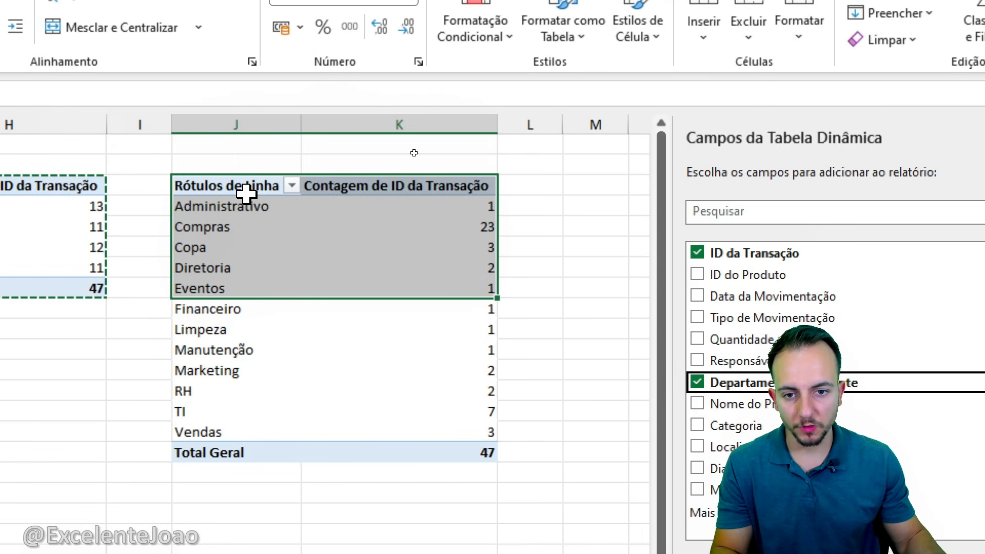
# Cancel the pending copy of the Responsável pivot table and select an empty cell outside the pivot tables
pyautogui.click(246, 193)
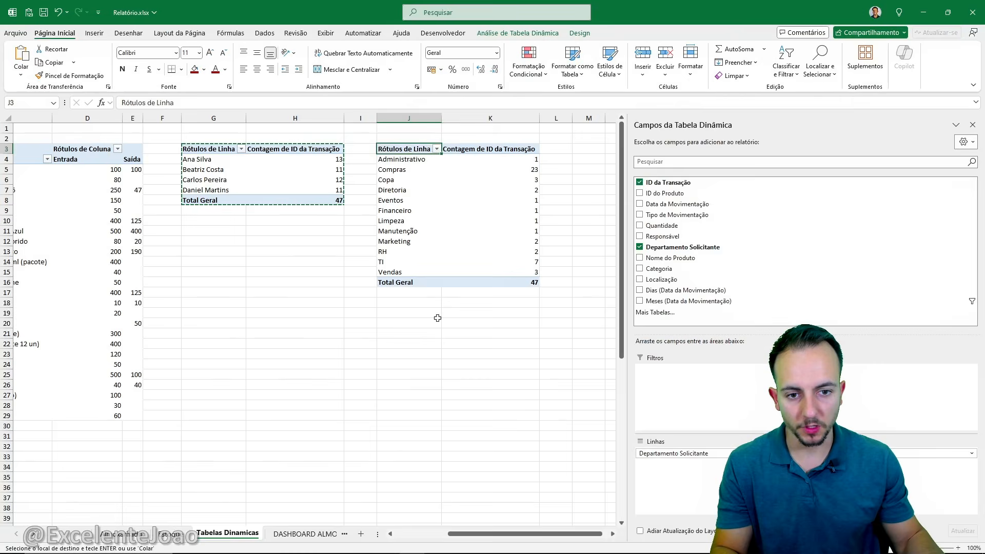
pyautogui.click(290, 477)
pyautogui.hscroll(-3, 402, 343)
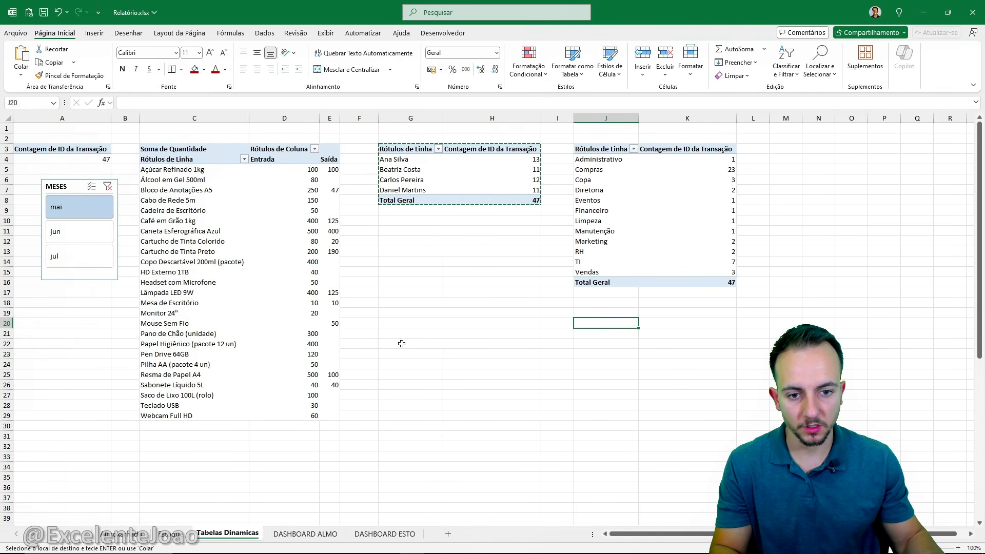
pyautogui.press('Escape')
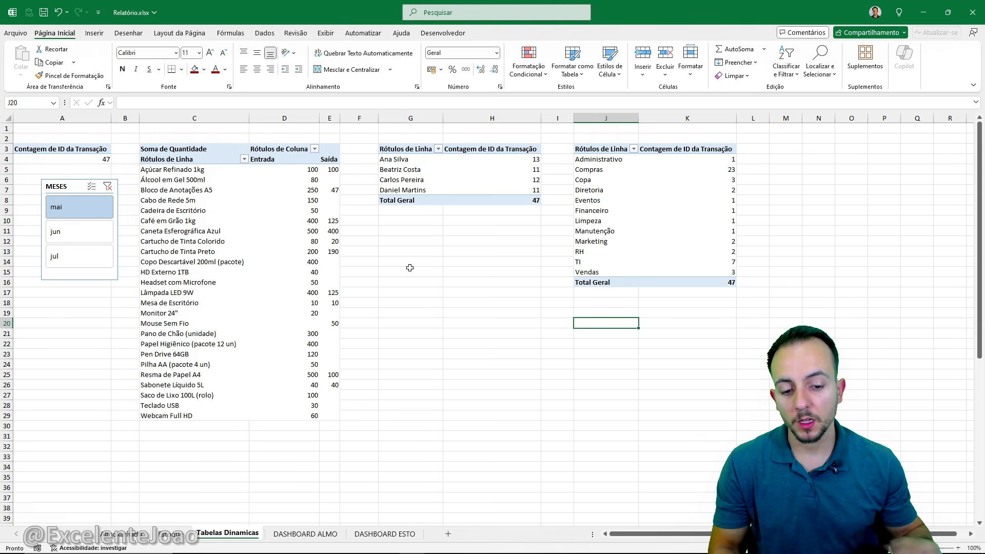
# Look at the DASHBOARD ALMO layout and return to the overall transaction count on the Tabelas Dinamicas sheet
pyautogui.click(331, 537)
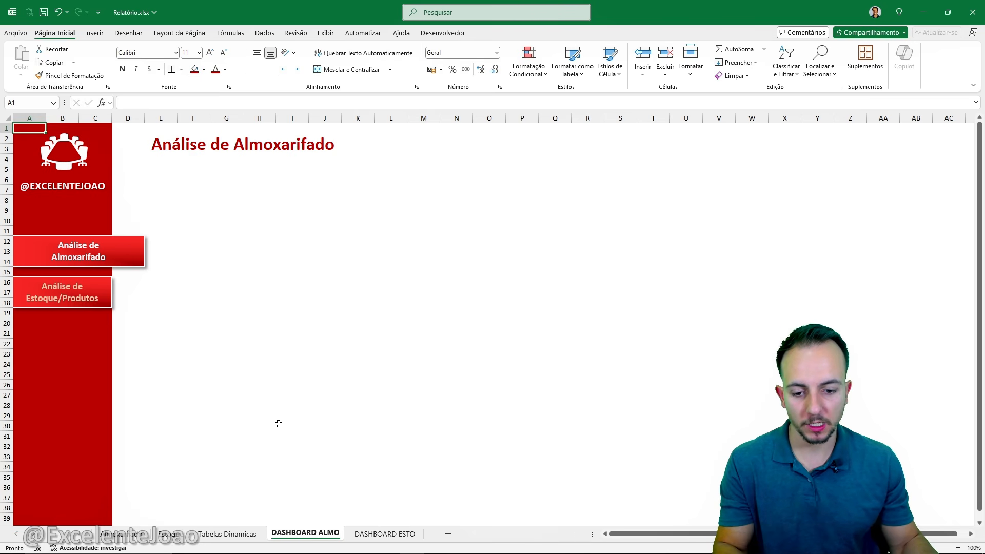
pyautogui.click(227, 534)
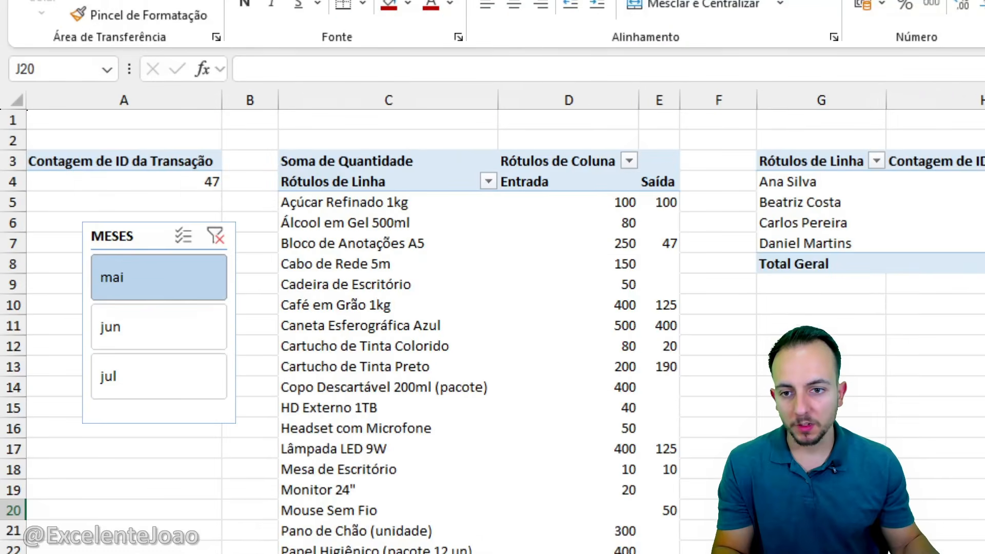
pyautogui.moveTo(217, 138)
pyautogui.mouseDown()
pyautogui.moveTo(145, 181)
pyautogui.moveTo(233, 191)
pyautogui.moveTo(152, 168)
pyautogui.mouseUp()
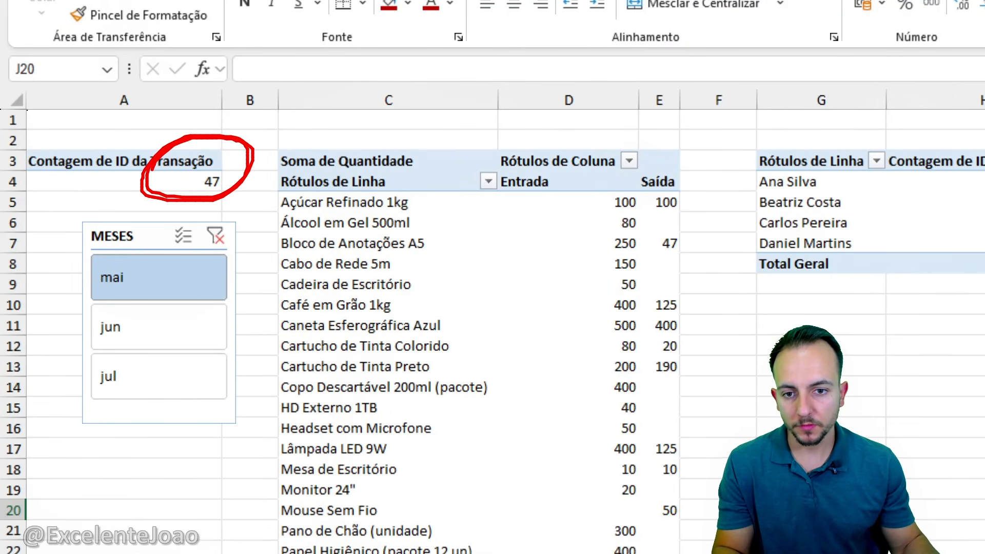
pyautogui.moveTo(236, 201); pyautogui.dragTo(313, 269)
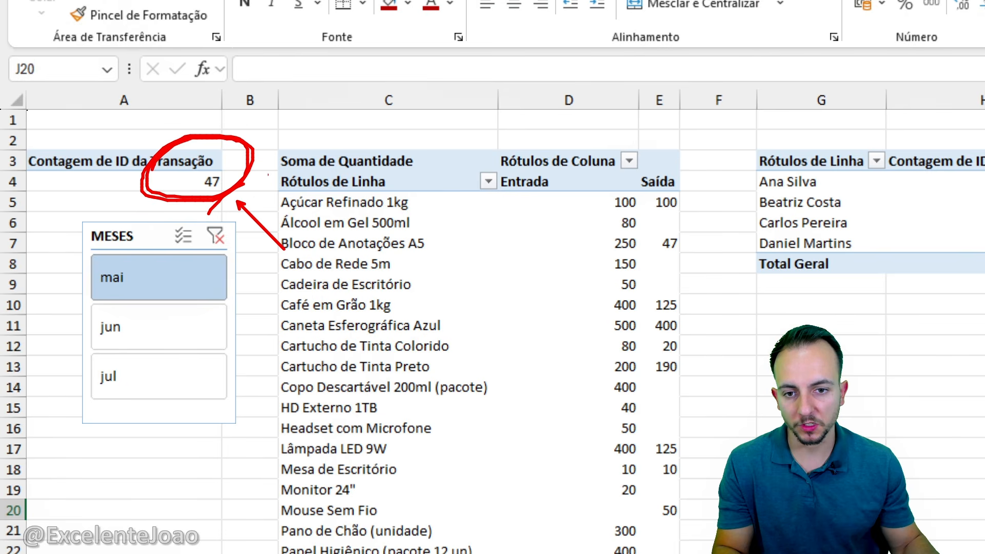
pyautogui.press('Escape')
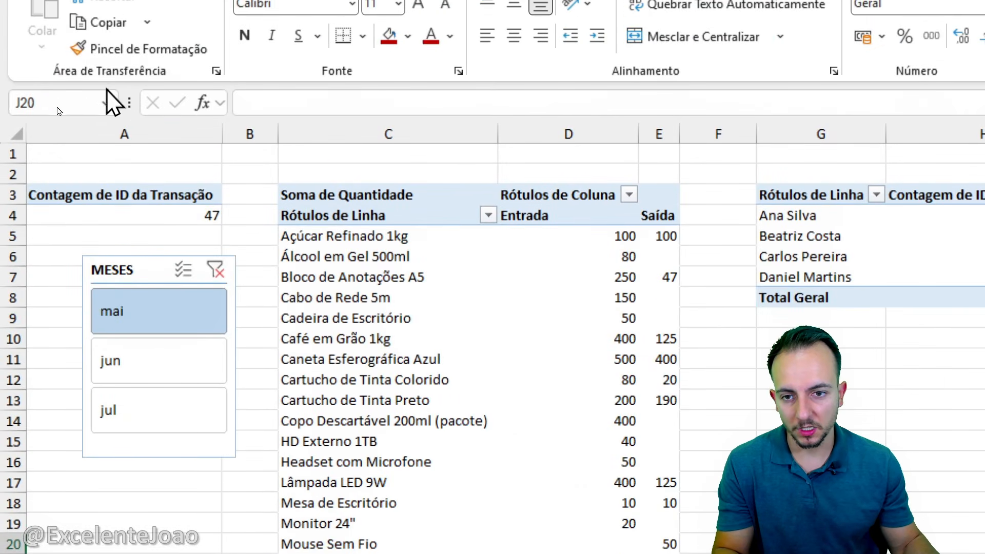
# Enter the formula =A4 in cell A2 to reference the pivot table's transaction count
pyautogui.click(134, 170)
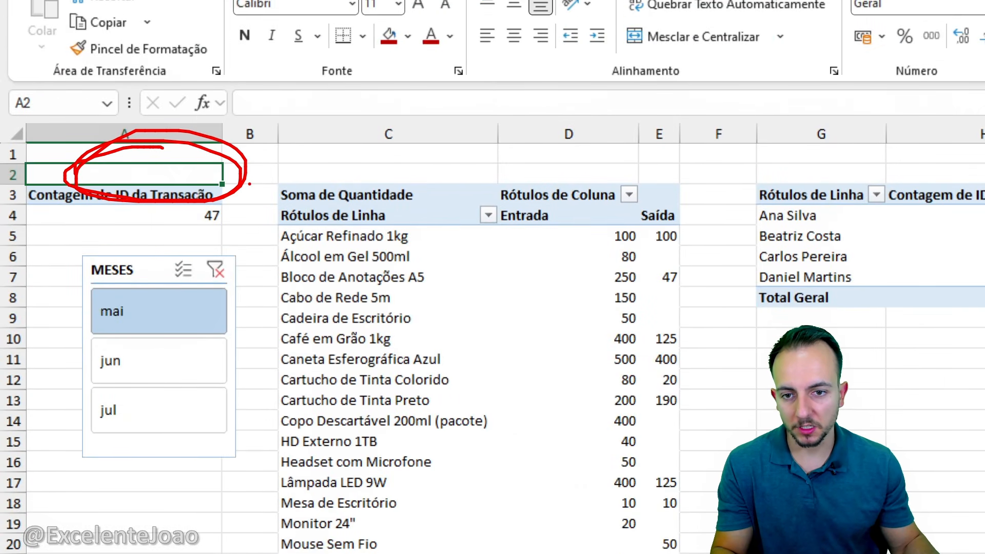
pyautogui.moveTo(241, 214); pyautogui.dragTo(200, 239)
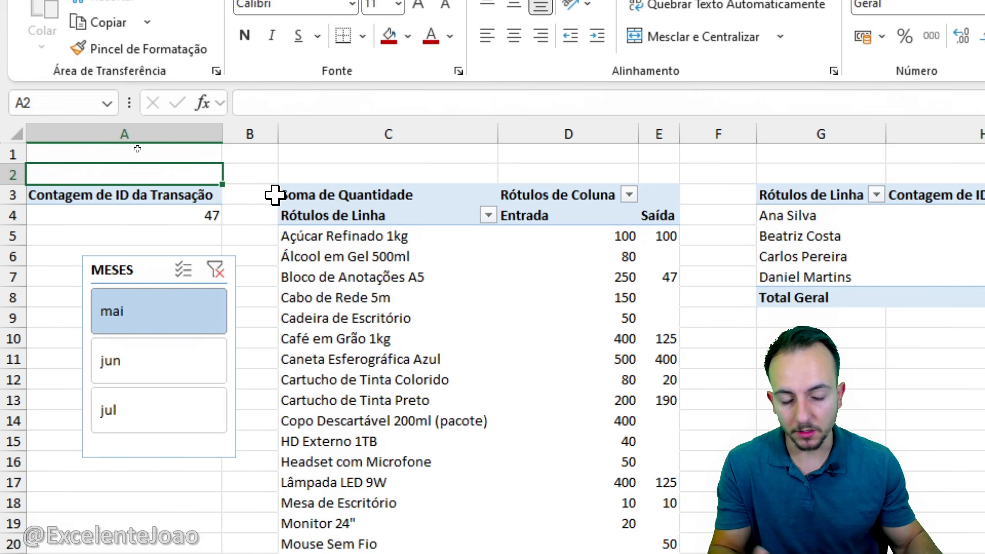
pyautogui.write('=')
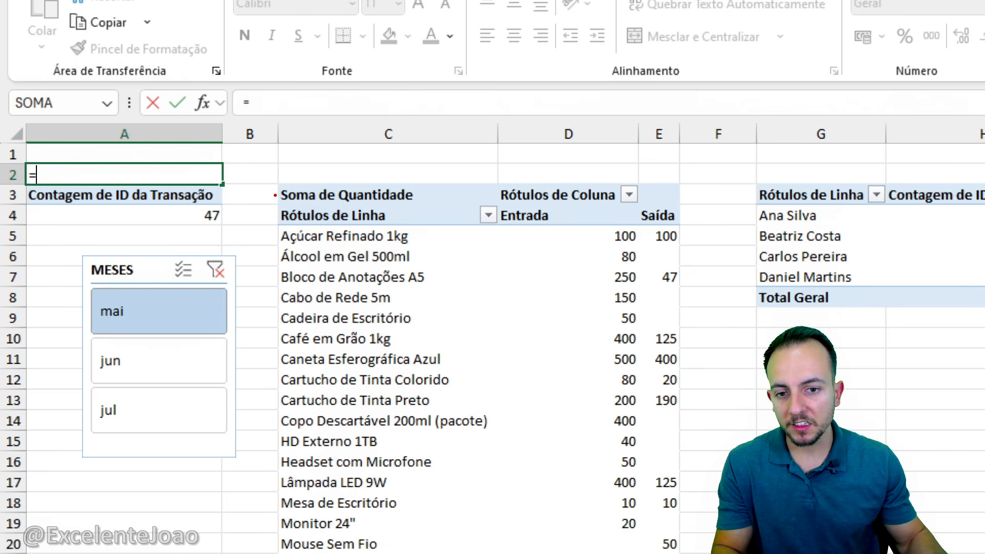
pyautogui.moveTo(134, 105)
pyautogui.mouseDown()
pyautogui.moveTo(119, 217)
pyautogui.moveTo(151, 125)
pyautogui.mouseUp()
pyautogui.moveTo(160, 197)
pyautogui.mouseDown()
pyautogui.moveTo(18, 197)
pyautogui.moveTo(174, 197)
pyautogui.mouseUp()
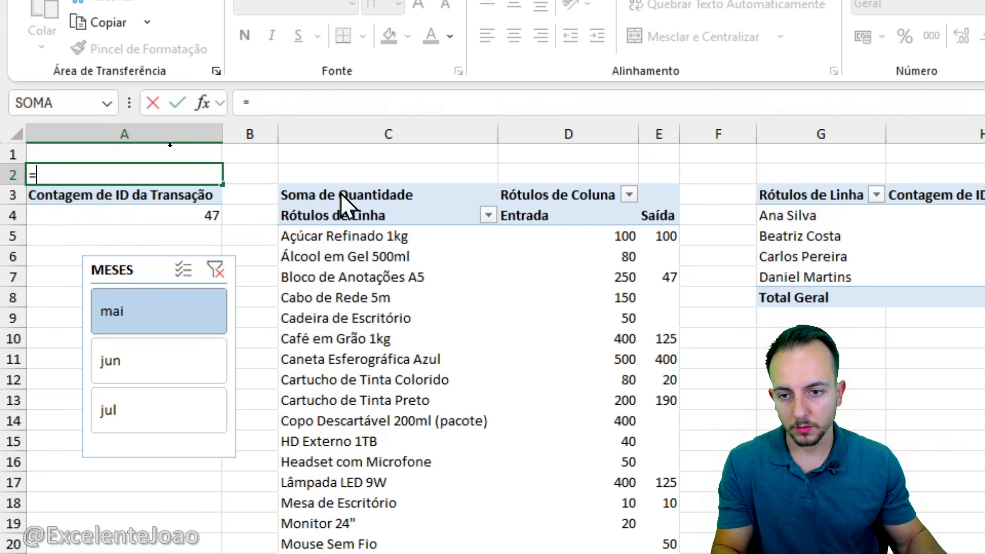
pyautogui.write('A4')
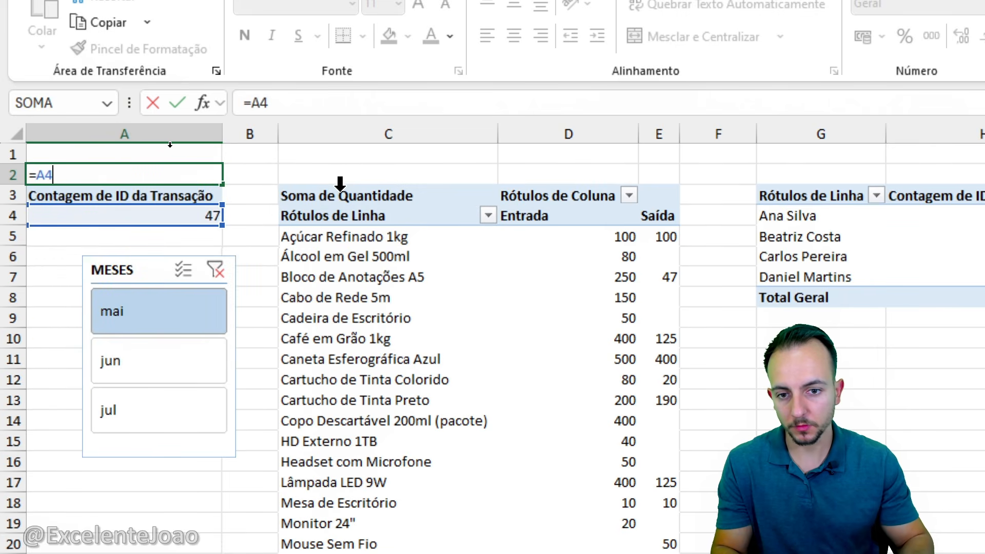
pyautogui.press('Return')
pyautogui.click(206, 174)
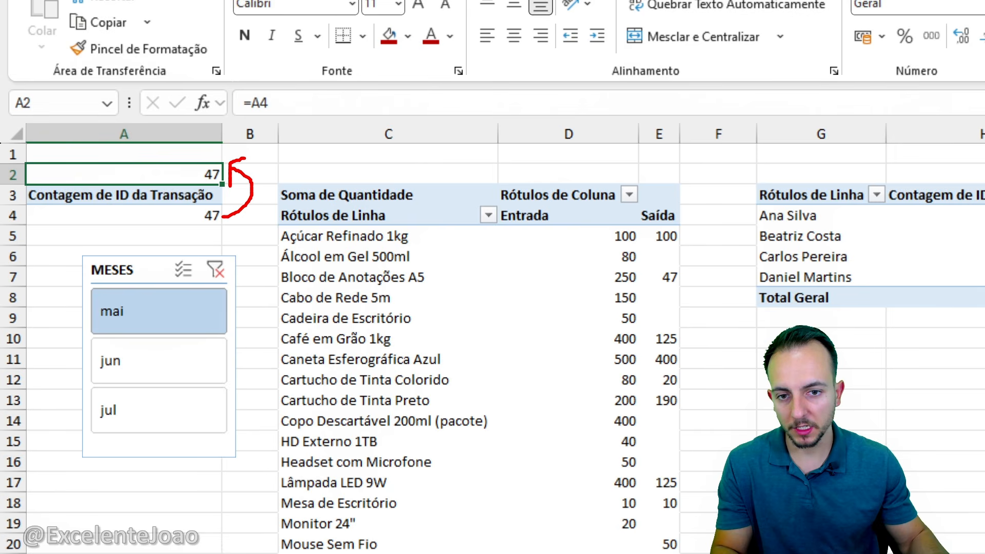
pyautogui.press('Escape')
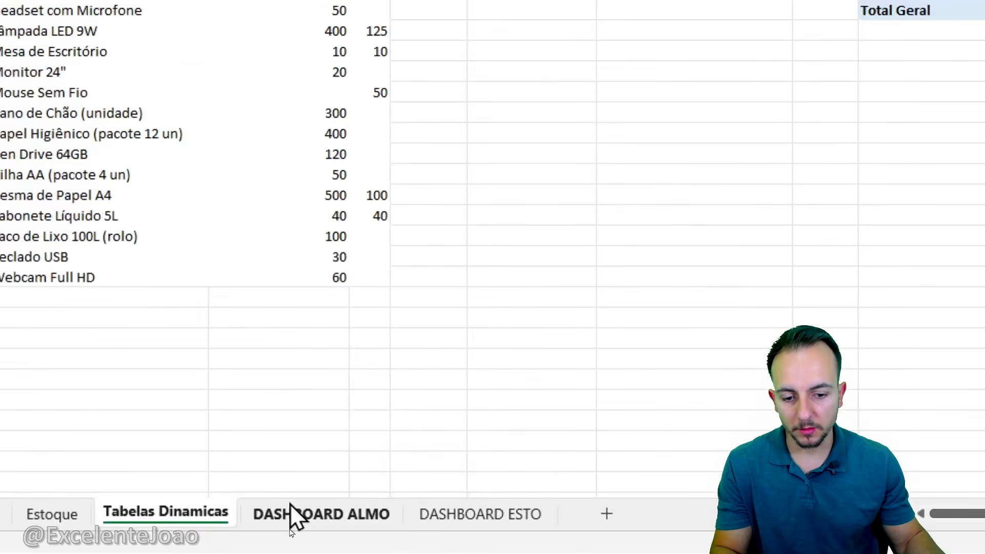
# Draw a rounded rectangle over about F5:J11 below the title on the DASHBOARD ALMO sheet
pyautogui.click(291, 535)
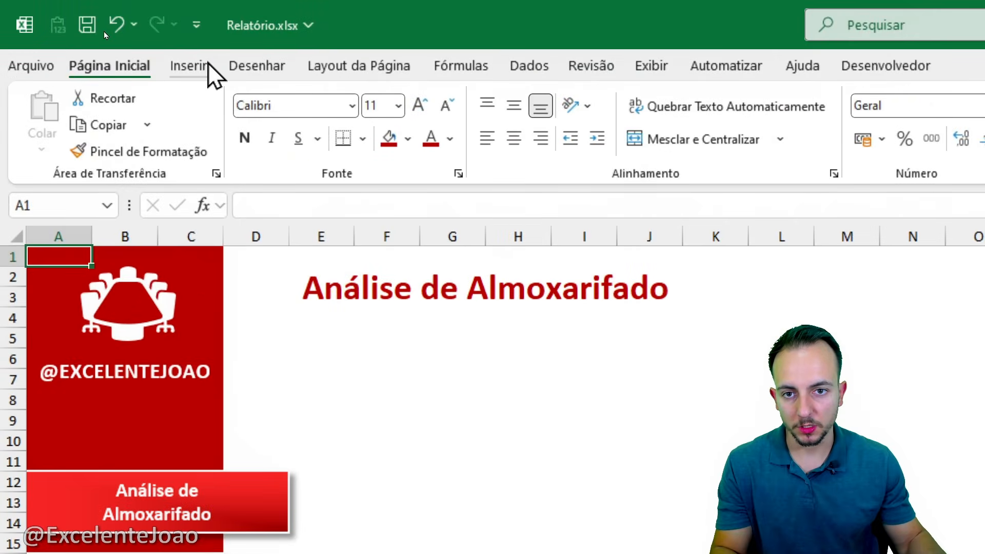
pyautogui.click(189, 3)
pyautogui.click(404, 70)
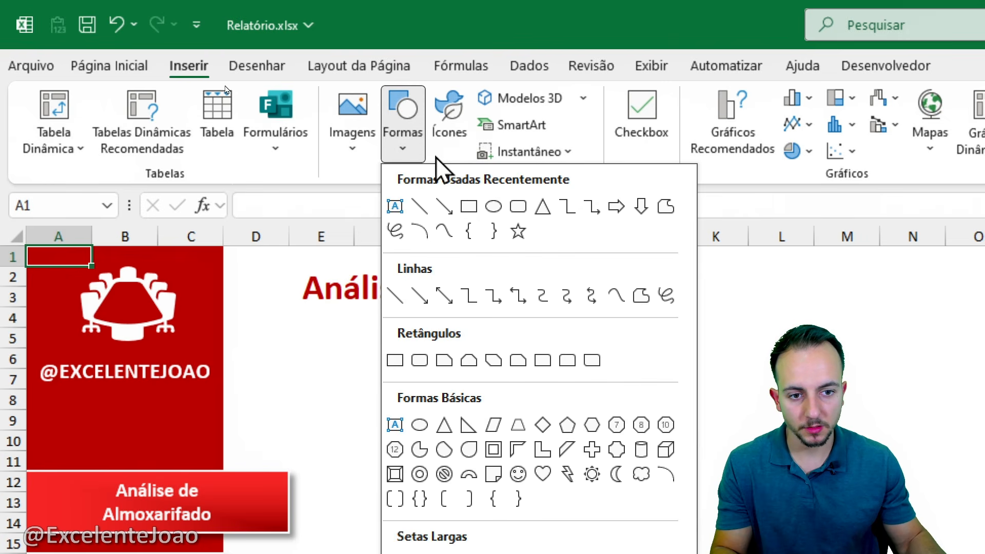
pyautogui.click(420, 361)
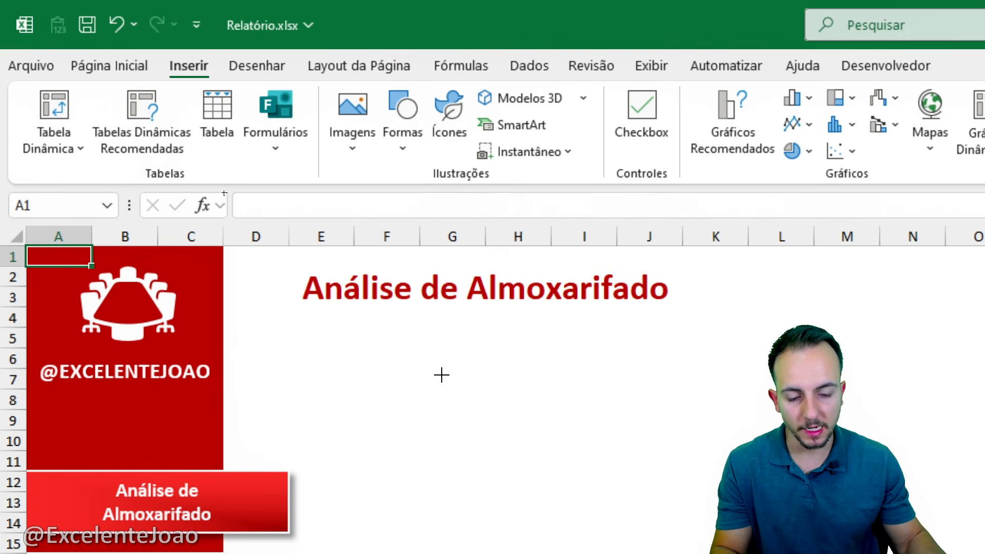
pyautogui.moveTo(384, 198)
pyautogui.mouseDown()
pyautogui.moveTo(576, 307)
pyautogui.moveTo(684, 323)
pyautogui.moveTo(684, 339)
pyautogui.moveTo(694, 336)
pyautogui.mouseUp()
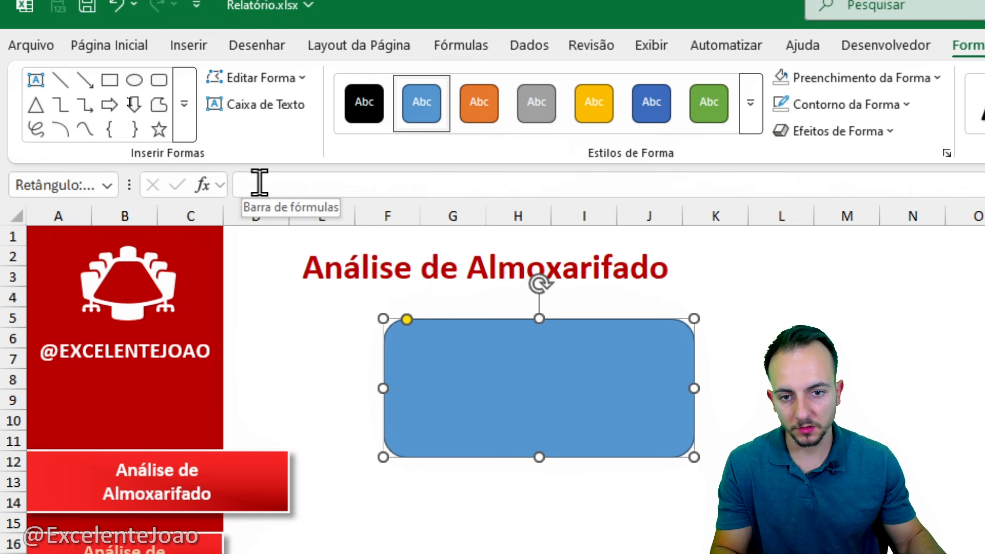
# Link the rounded rectangle's text to the transaction count with the formula ='Tabelas Dinamicas'!A2
pyautogui.click(259, 182)
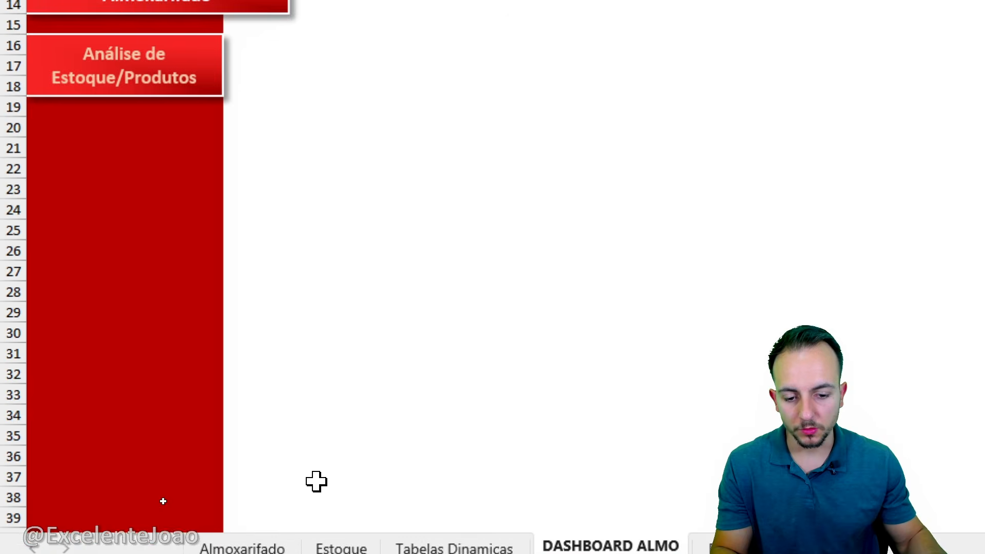
pyautogui.click(439, 514)
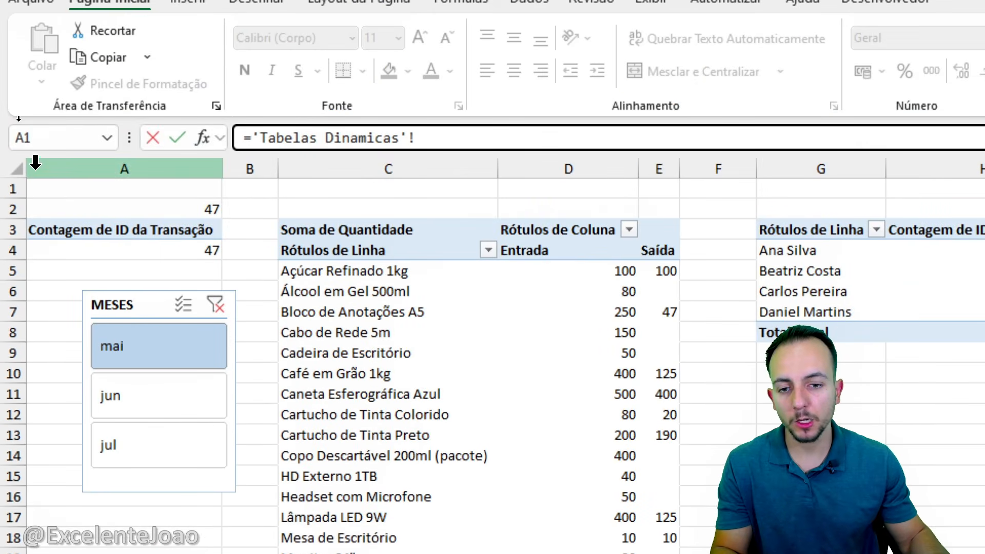
pyautogui.click(149, 213)
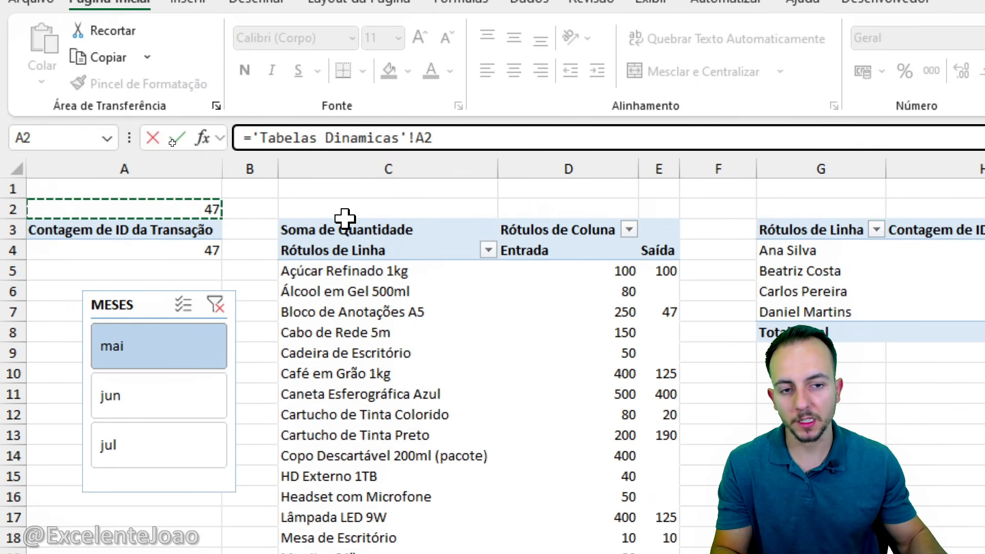
pyautogui.press('Return')
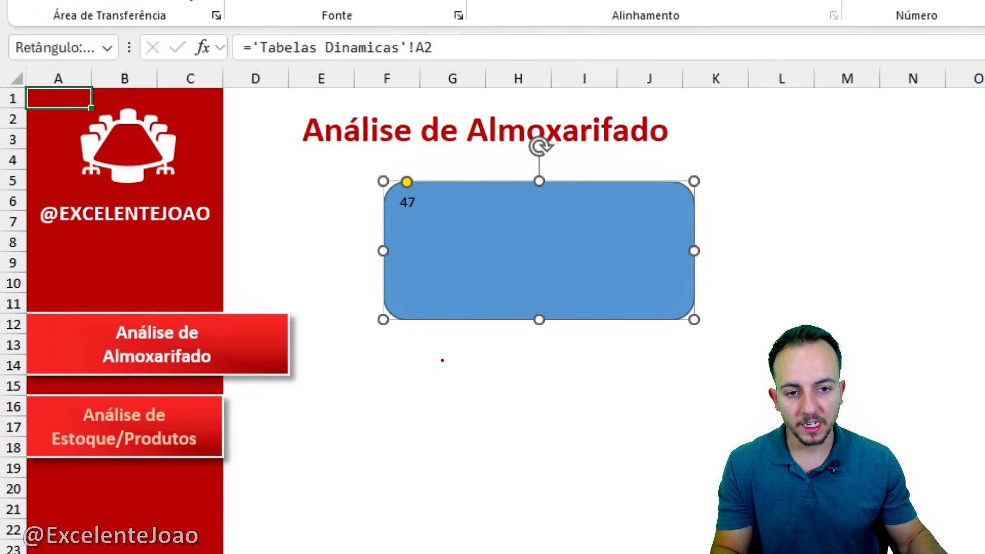
pyautogui.moveTo(398, 165); pyautogui.dragTo(390, 167)
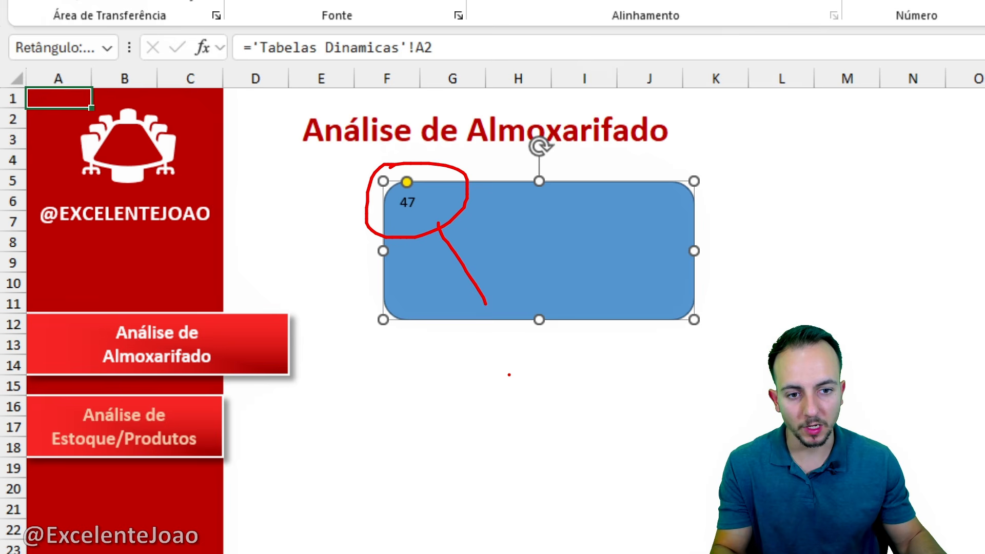
pyautogui.press('Escape')
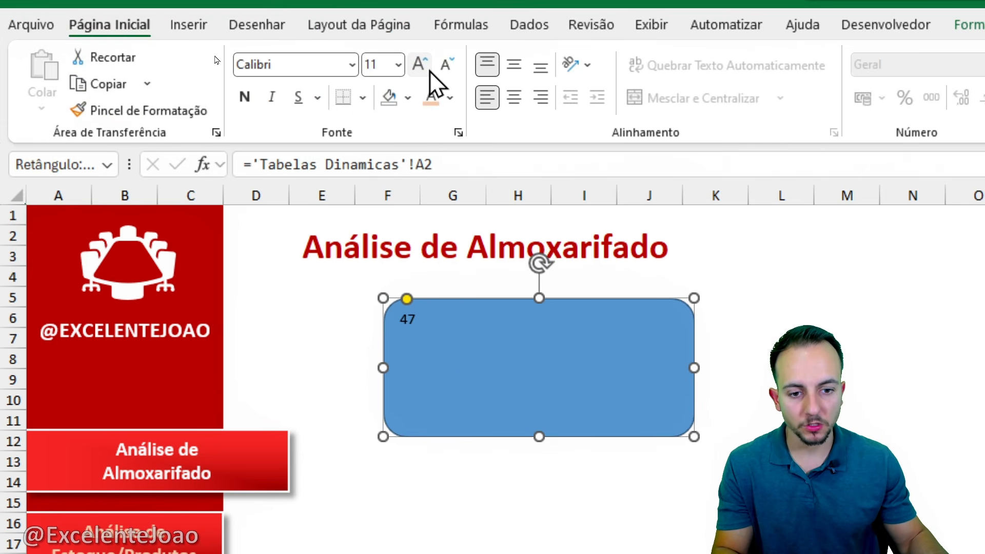
# Enlarge the rectangle's linked number to font size 60 and align it to the bottom right of the shape
pyautogui.click(430, 70)
pyautogui.click(430, 69)
pyautogui.click(429, 70)
pyautogui.click(429, 70)
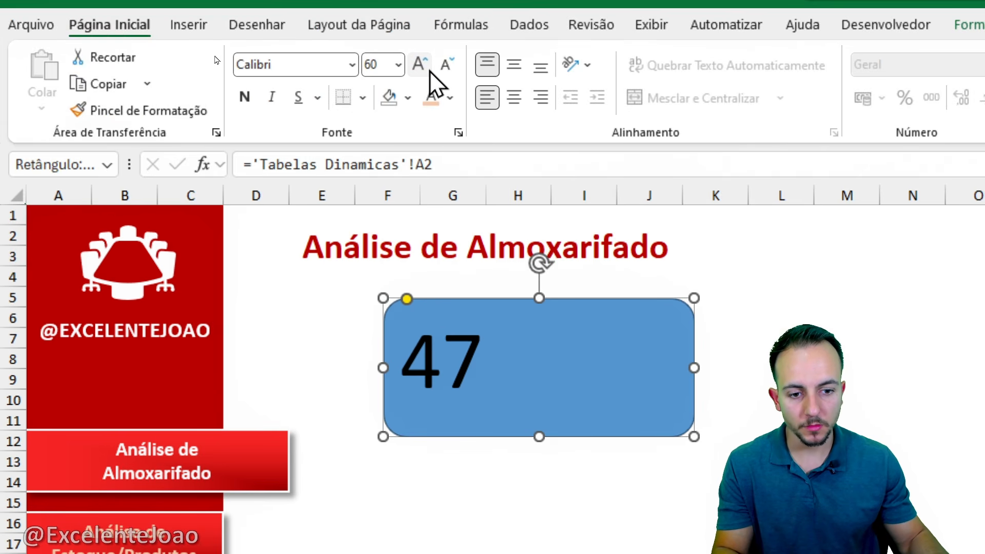
pyautogui.click(541, 66)
pyautogui.click(539, 97)
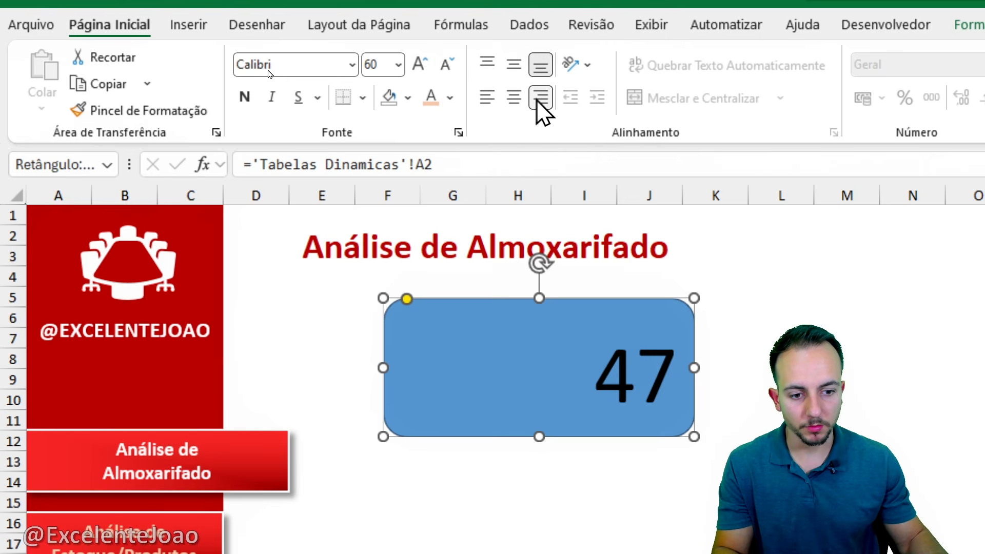
# Make the rectangle's linked number bold and colour it with the standard dark red
pyautogui.click(449, 99)
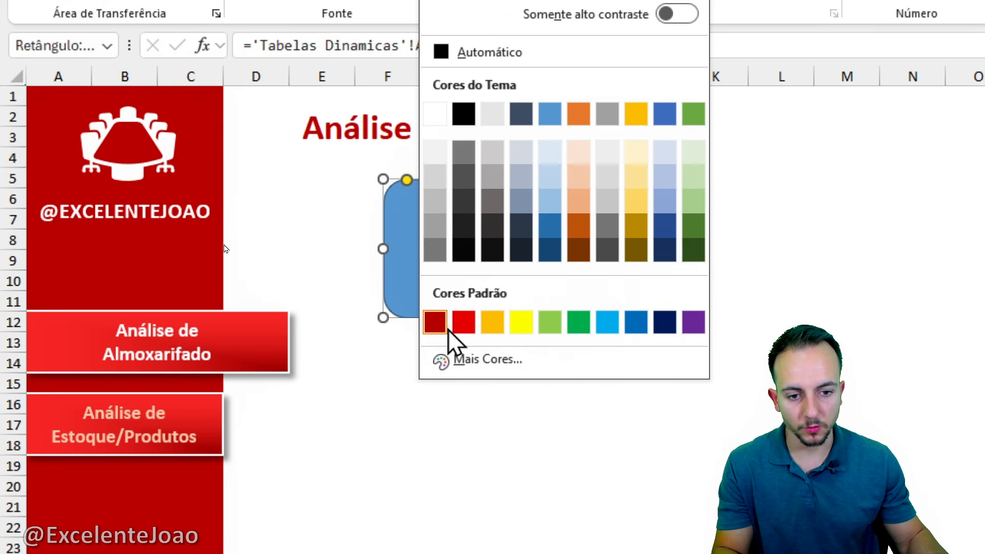
pyautogui.click(436, 442)
pyautogui.click(244, 0)
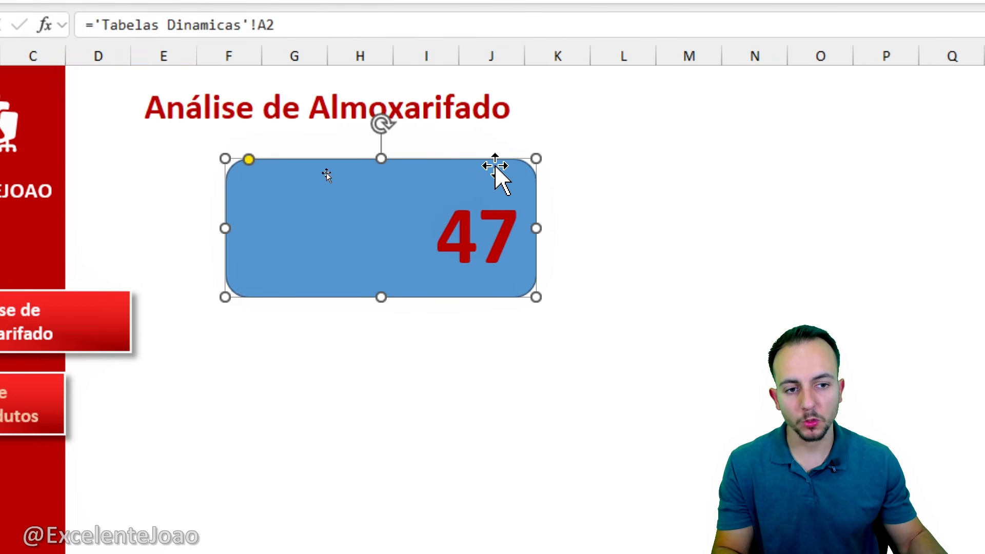
# Apply a preset shadow to the rounded rectangle with 60% transparency, 100% size, 4 pt blur and a 45° angle
pyautogui.rightClick(495, 177)
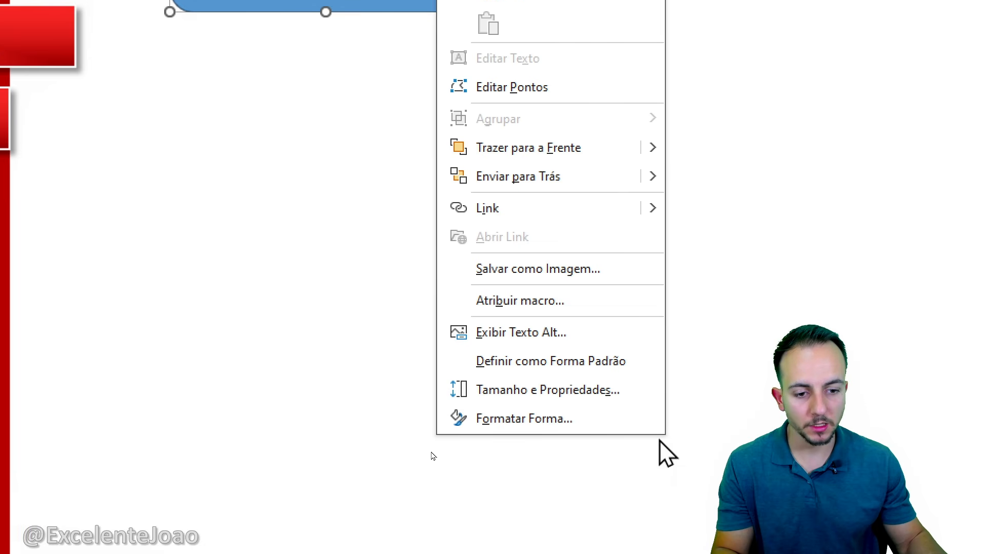
pyautogui.click(562, 415)
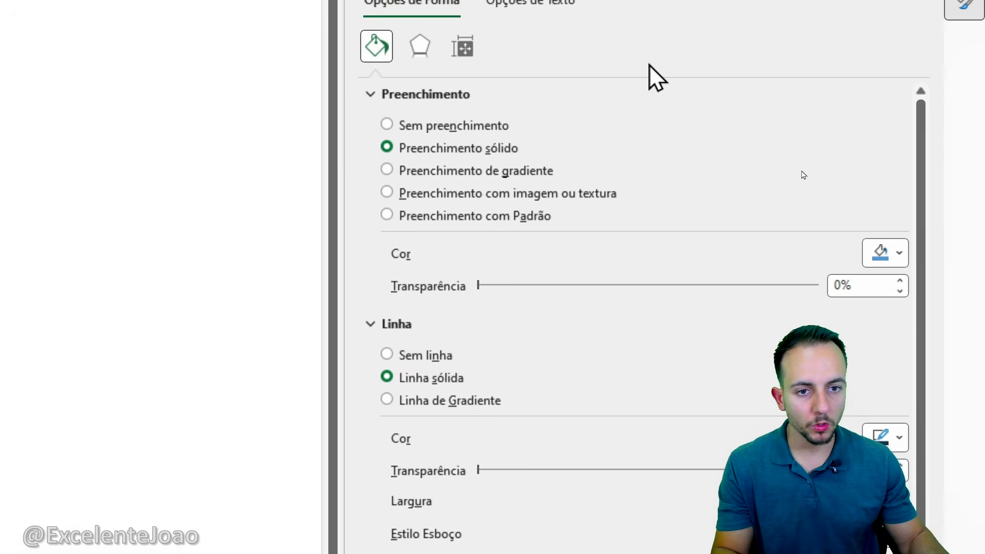
pyautogui.click(421, 94)
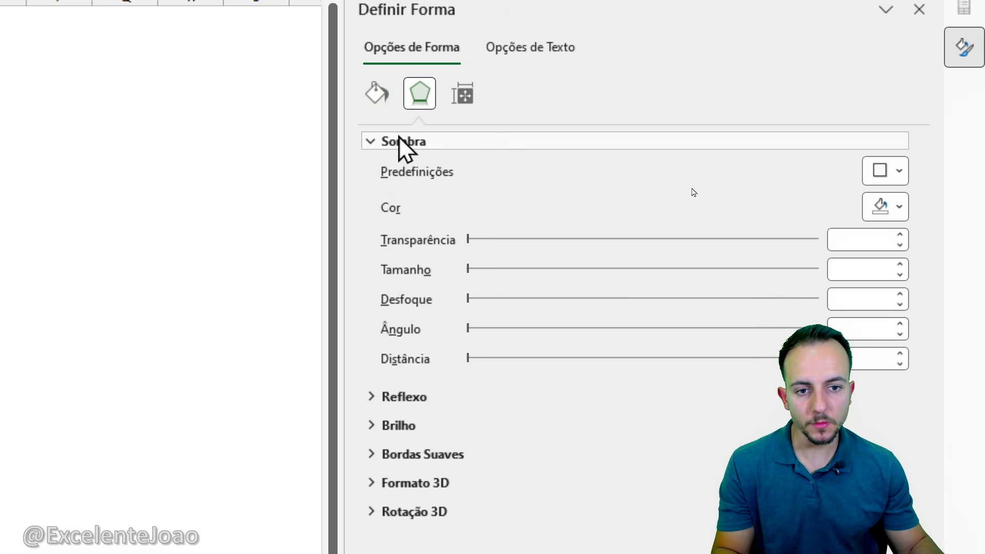
pyautogui.click(878, 171)
pyautogui.click(832, 329)
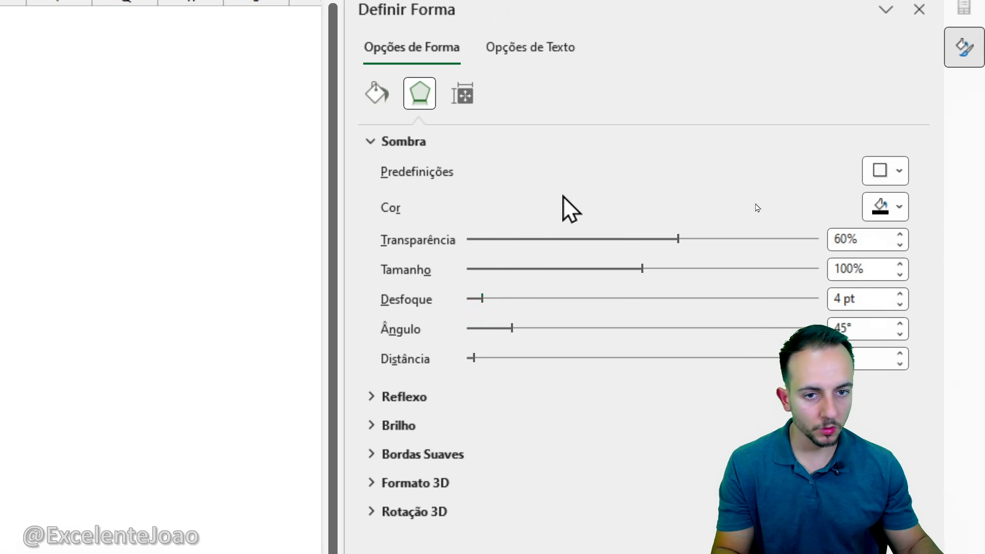
# Change the rounded rectangle's solid fill to a gradient fill running from dark red to bright red
pyautogui.click(382, 97)
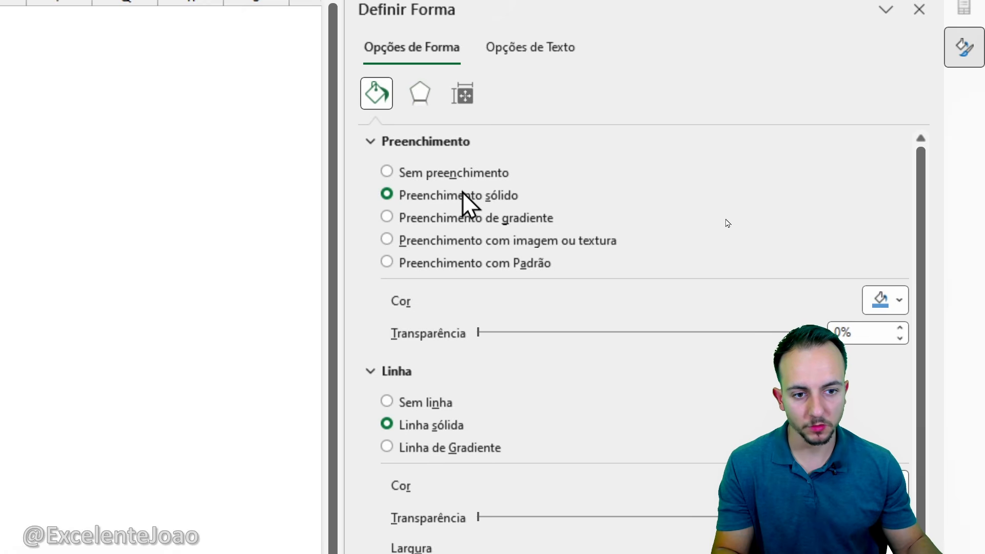
pyautogui.click(476, 225)
pyautogui.scroll(-2, 629, 484)
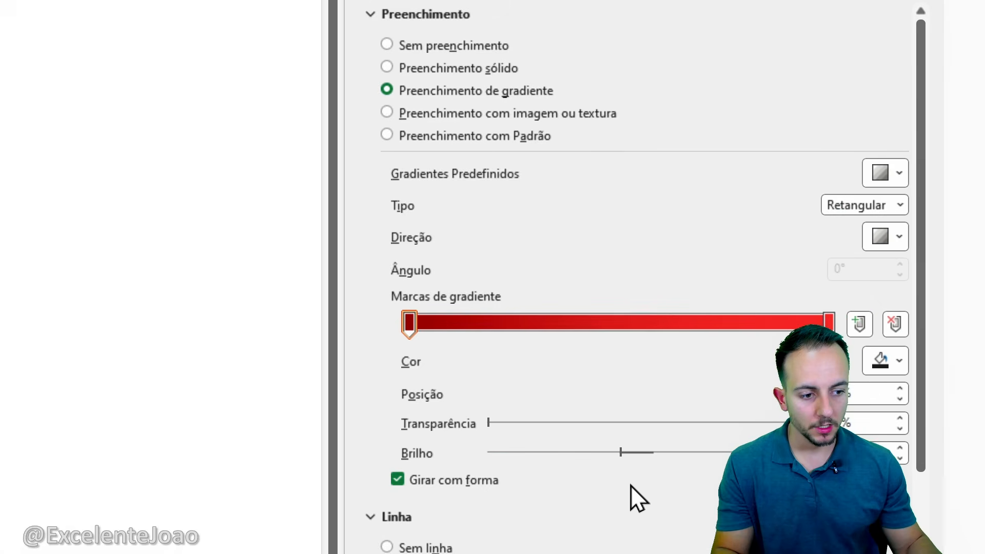
# Recolour the card gradient's end stop, at 100% position, with the standard dark red at 70% brightness
pyautogui.scroll(-2, 630, 485)
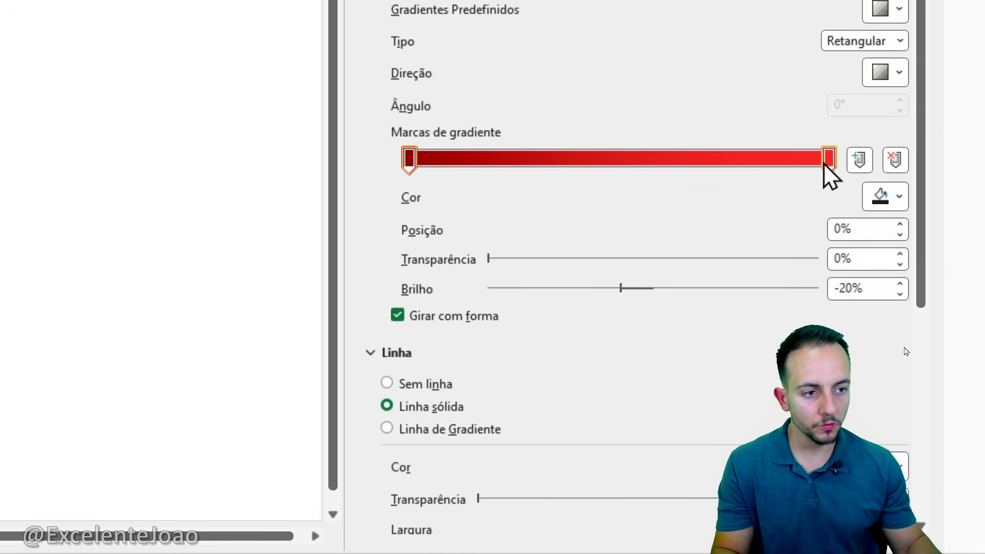
pyautogui.moveTo(827, 163)
pyautogui.mouseDown()
pyautogui.moveTo(807, 162)
pyautogui.moveTo(831, 163)
pyautogui.mouseUp()
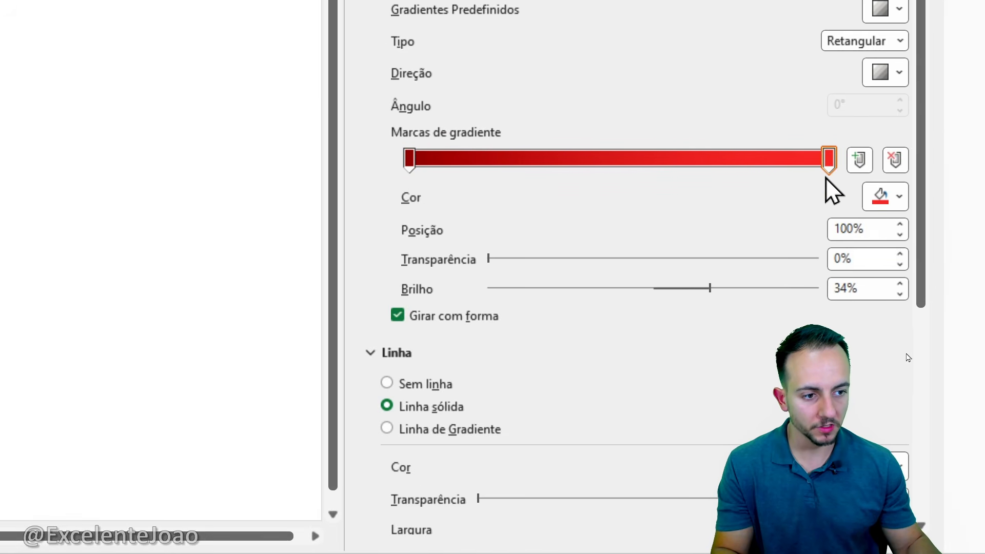
pyautogui.click(870, 202)
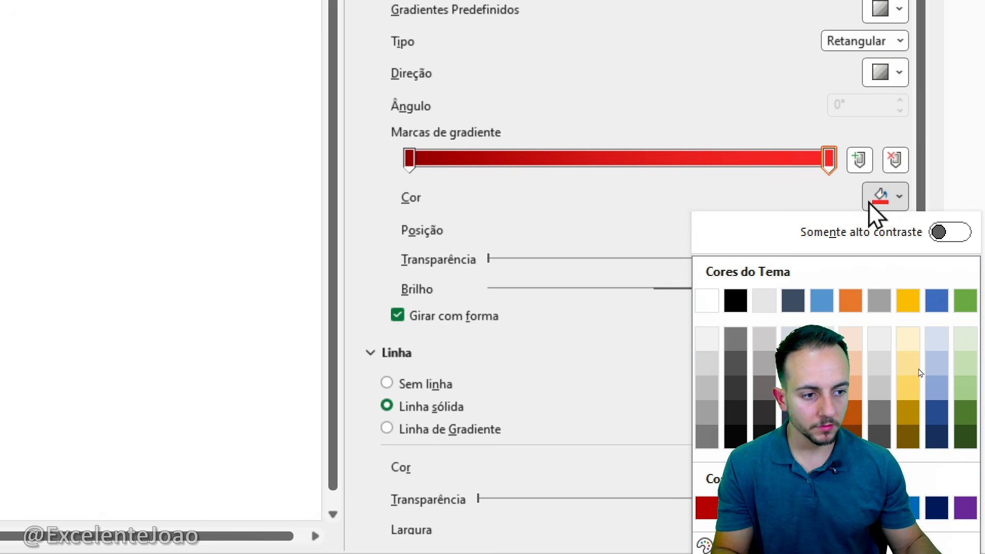
pyautogui.click(703, 532)
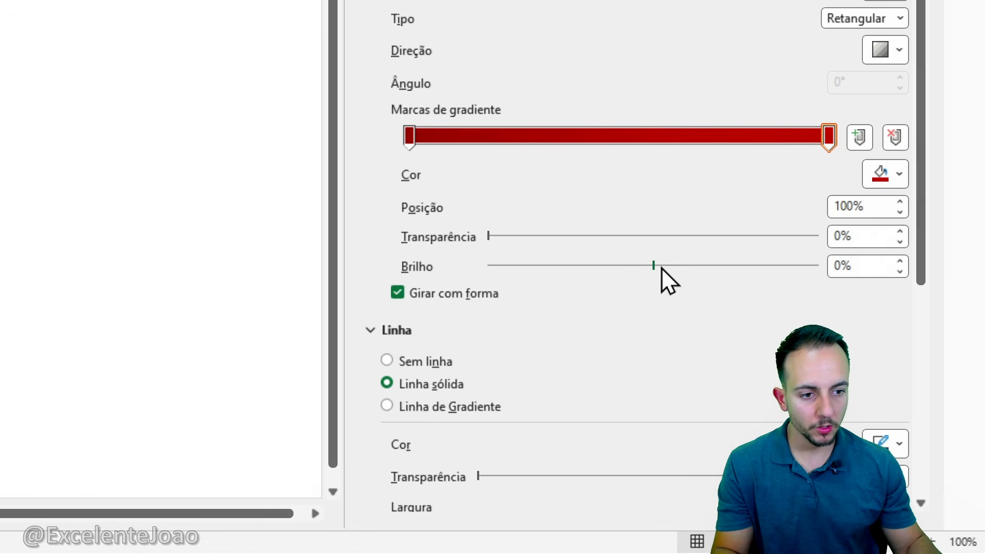
pyautogui.moveTo(649, 267); pyautogui.dragTo(768, 265)
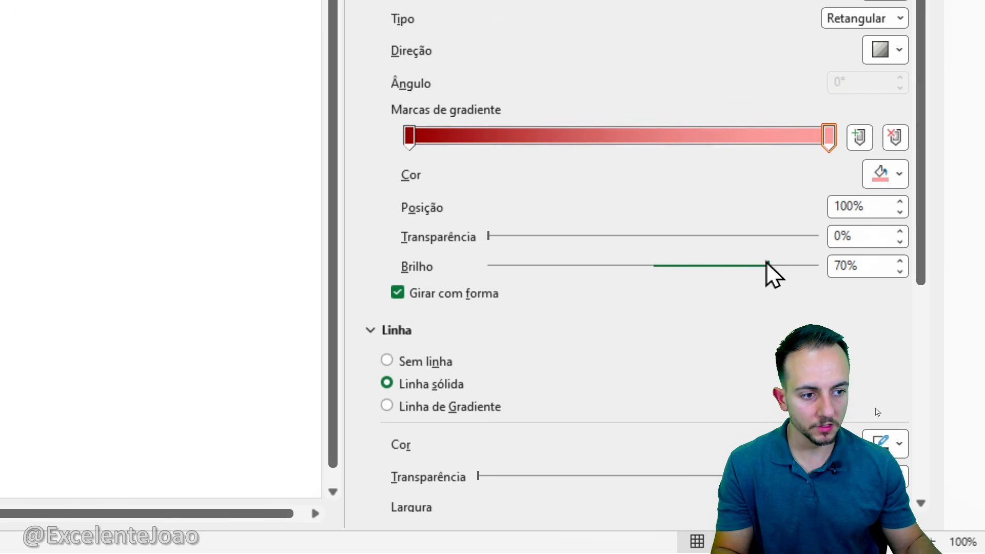
# Colour the card gradient's start stop white and set the gradient type to Linear
pyautogui.click(409, 137)
pyautogui.click(899, 175)
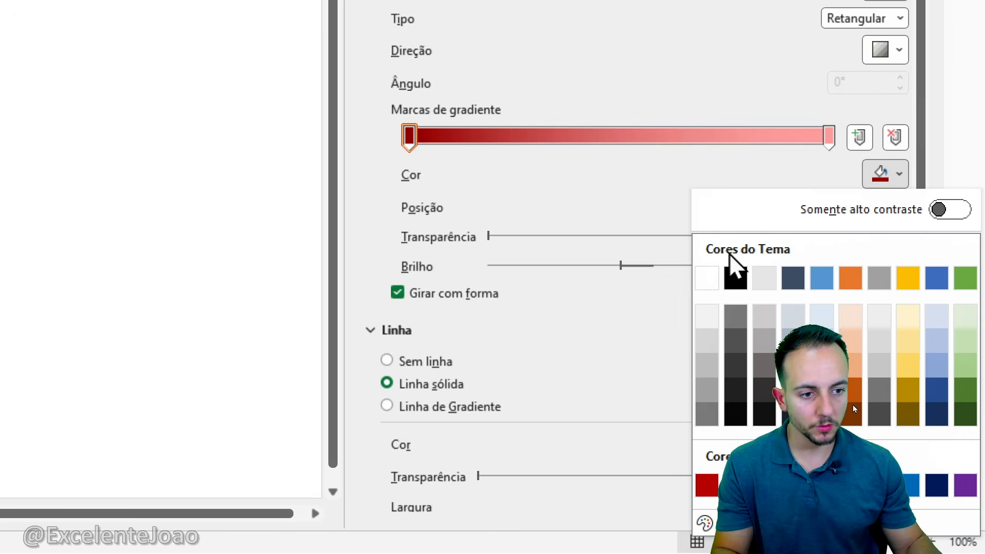
pyautogui.click(731, 272)
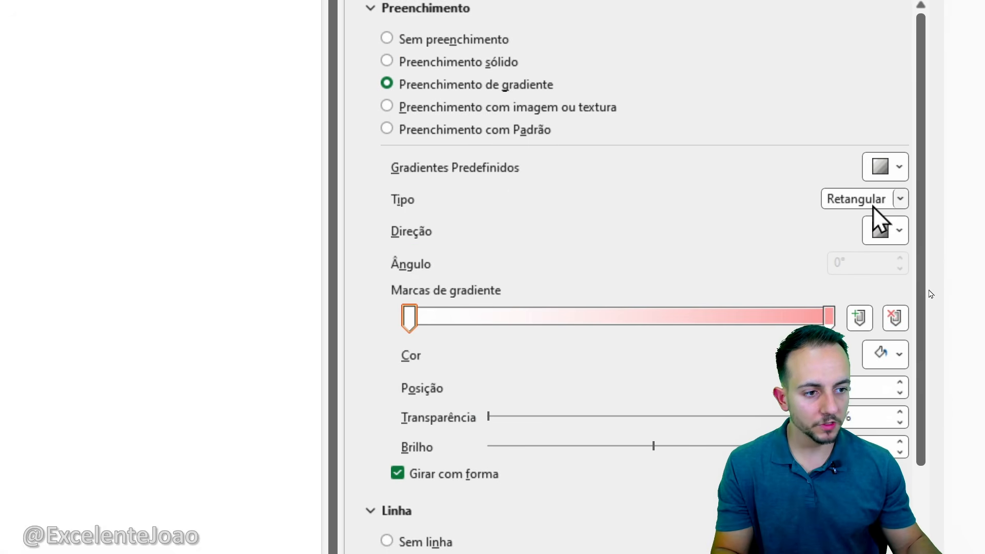
pyautogui.click(872, 206)
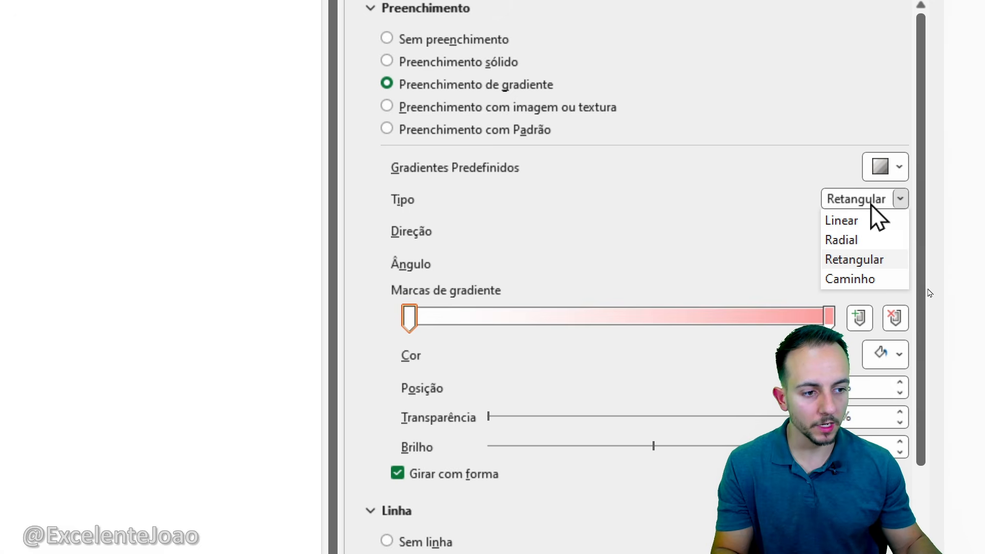
pyautogui.click(848, 226)
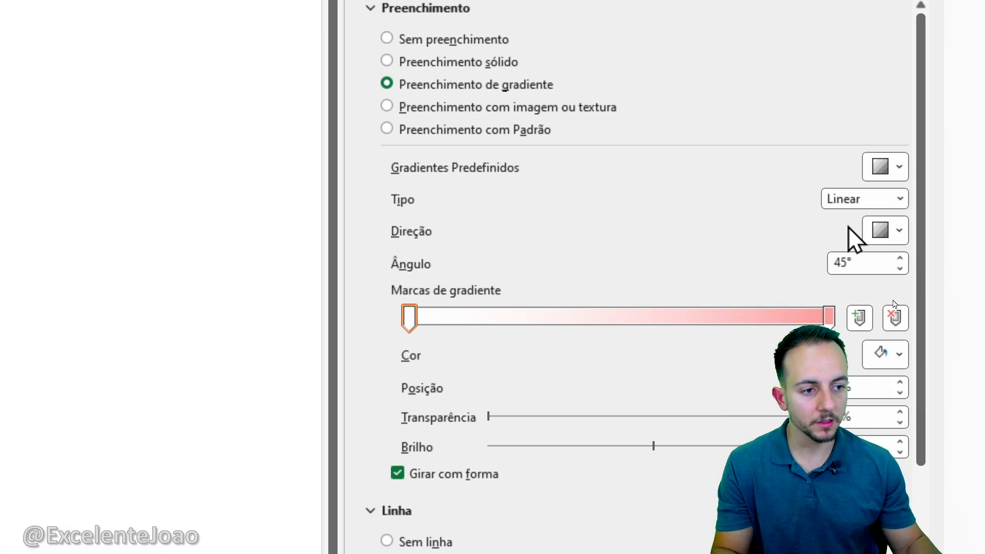
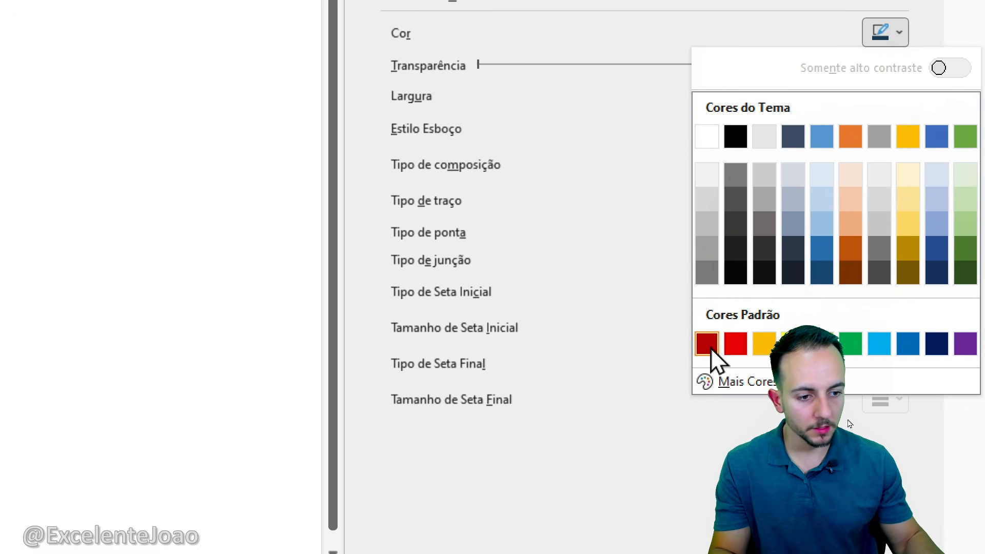
# Give the card's solid outline the standard dark red colour and close the shape formatting options
pyautogui.click(709, 347)
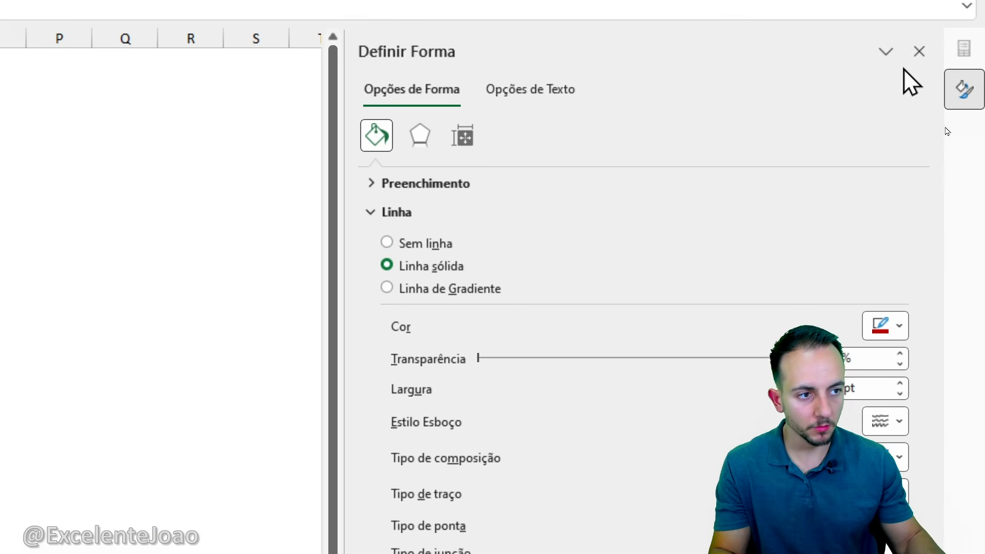
pyautogui.click(919, 93)
pyautogui.click(378, 323)
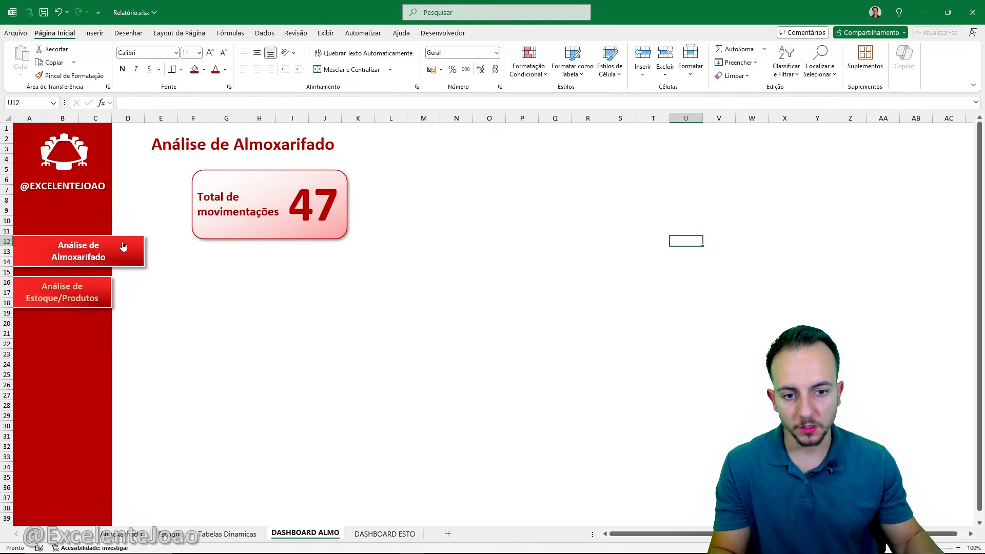
pyautogui.click(323, 231)
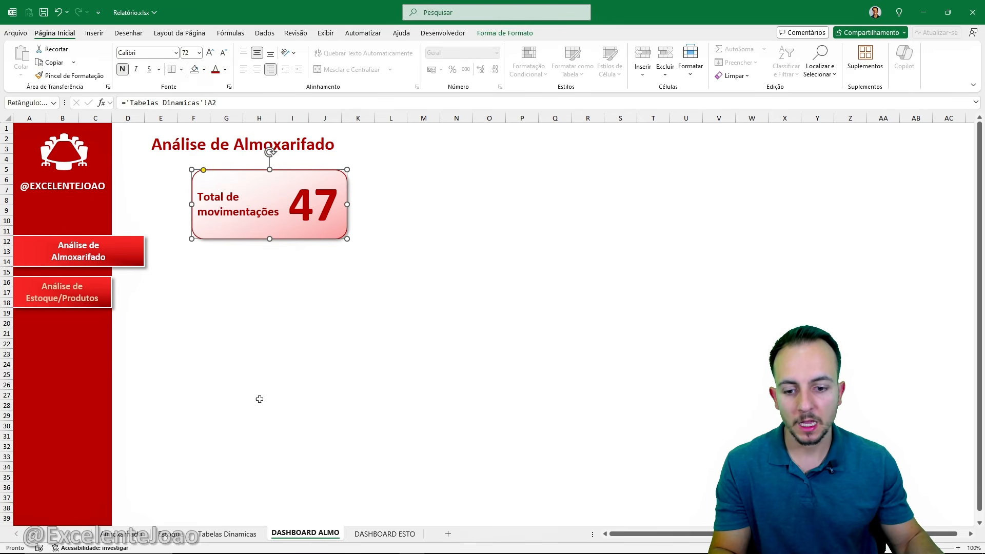
# Cut the MESES slicer from the Tabelas Dinamicas sheet
pyautogui.click(221, 534)
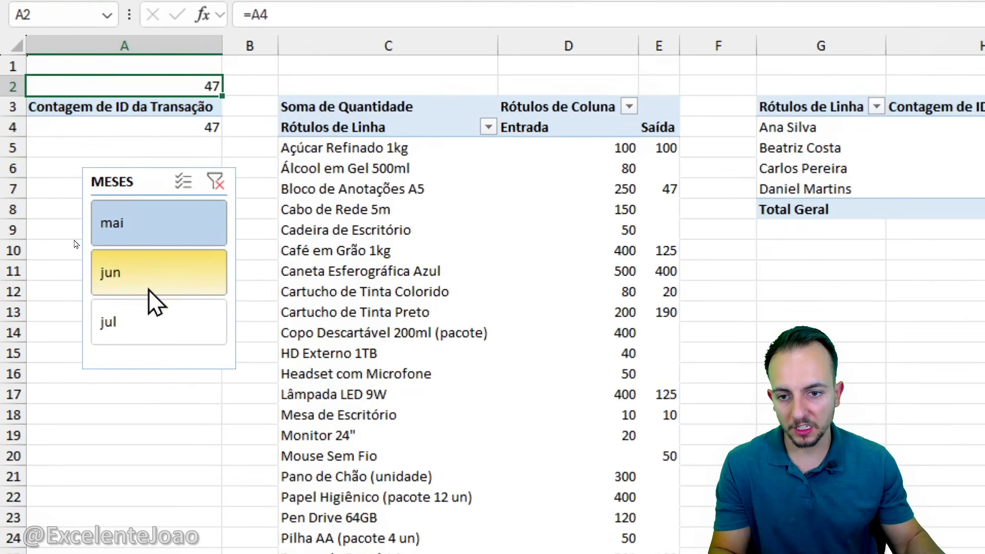
pyautogui.moveTo(239, 152)
pyautogui.mouseDown()
pyautogui.moveTo(77, 345)
pyautogui.moveTo(249, 163)
pyautogui.mouseUp()
pyautogui.press('Escape')
pyautogui.click(152, 183)
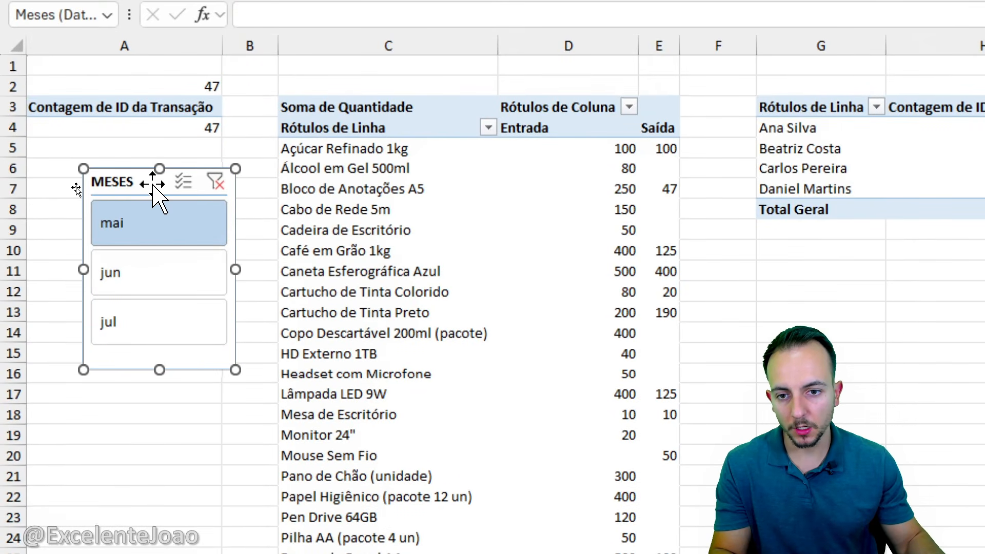
pyautogui.rightClick(154, 184)
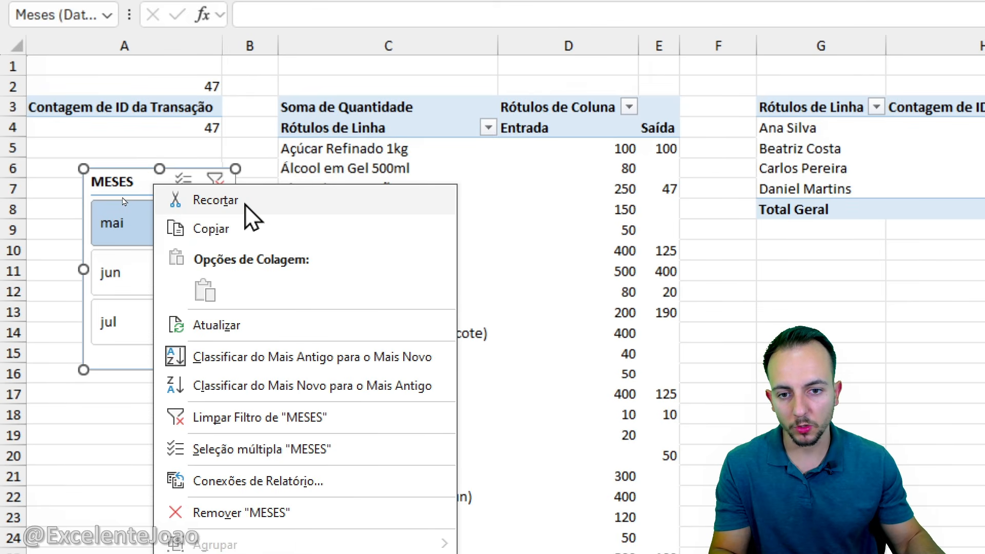
pyautogui.click(216, 200)
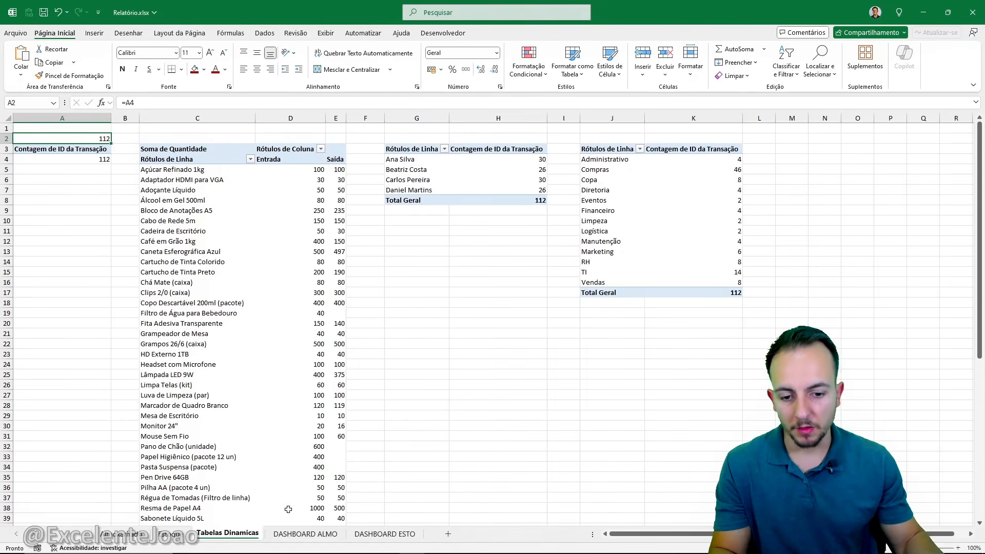
# Paste the MESES slicer on the DASHBOARD ALMO sheet and place it beside the Total de movimentações card, around columns L to N
pyautogui.click(300, 533)
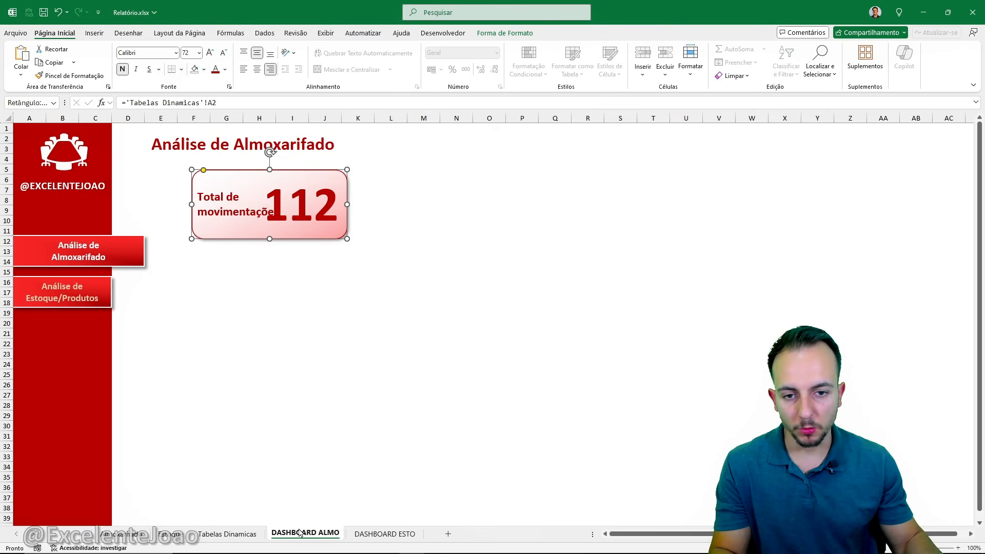
pyautogui.click(220, 285)
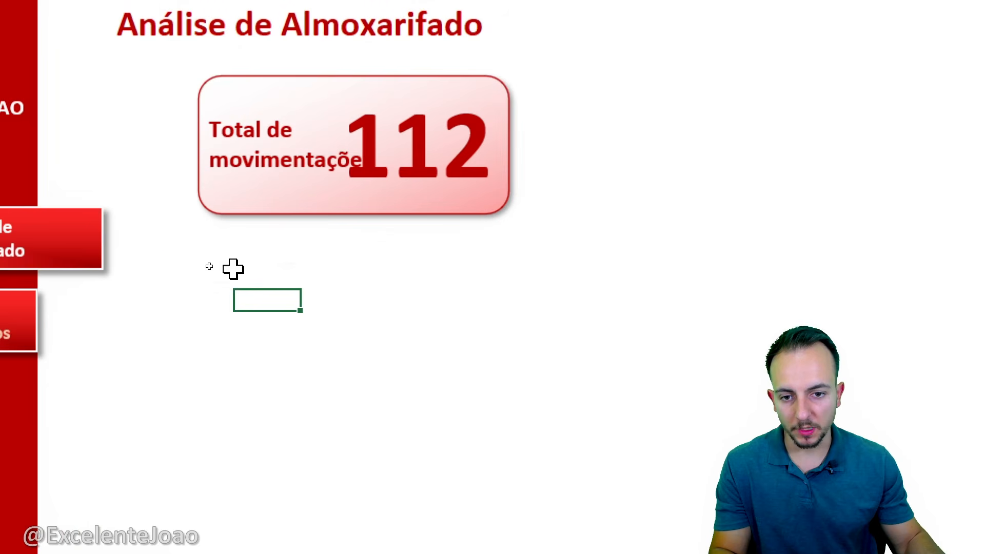
pyautogui.click(203, 266)
pyautogui.rightClick(199, 264)
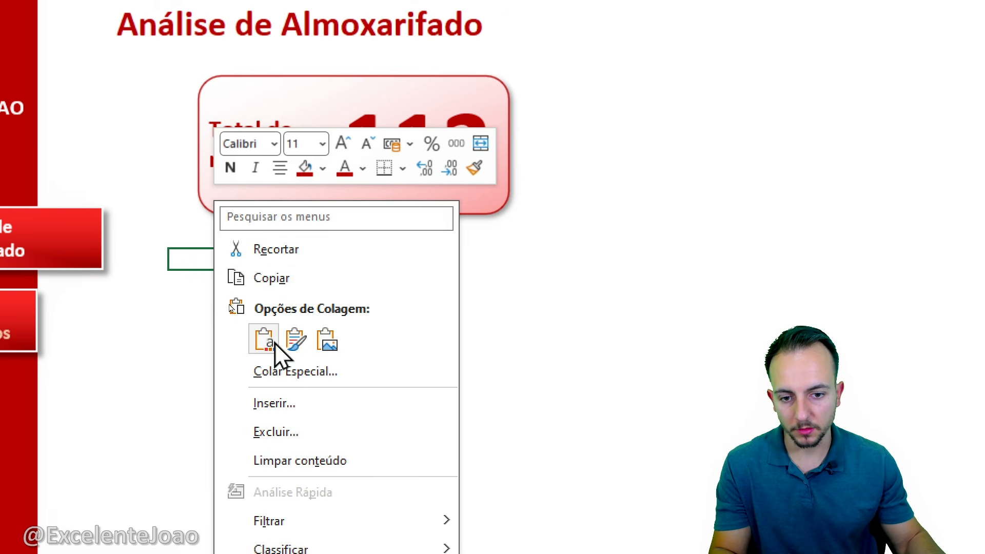
pyautogui.click(265, 339)
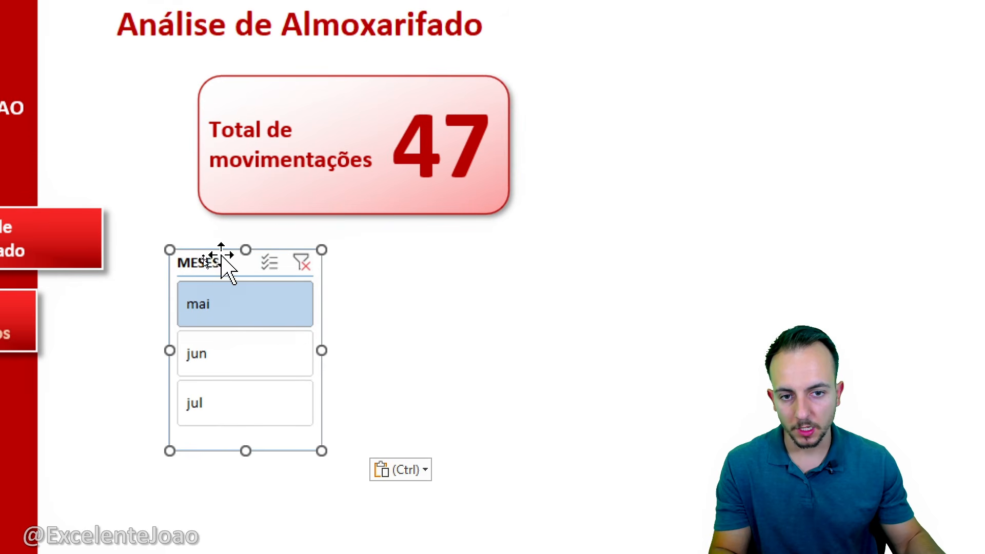
pyautogui.moveTo(225, 250); pyautogui.dragTo(610, 42)
pyautogui.moveTo(611, 142); pyautogui.dragTo(614, 115)
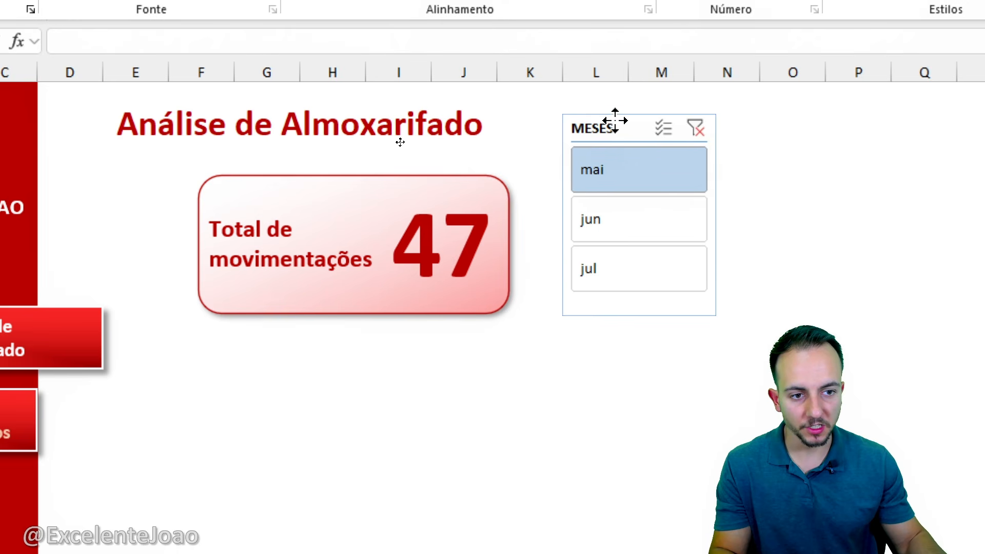
# Switch the MESES slicer between mai, jun and jul to check how the card responds, finishing on mai
pyautogui.click(632, 226)
pyautogui.click(636, 188)
pyautogui.click(633, 220)
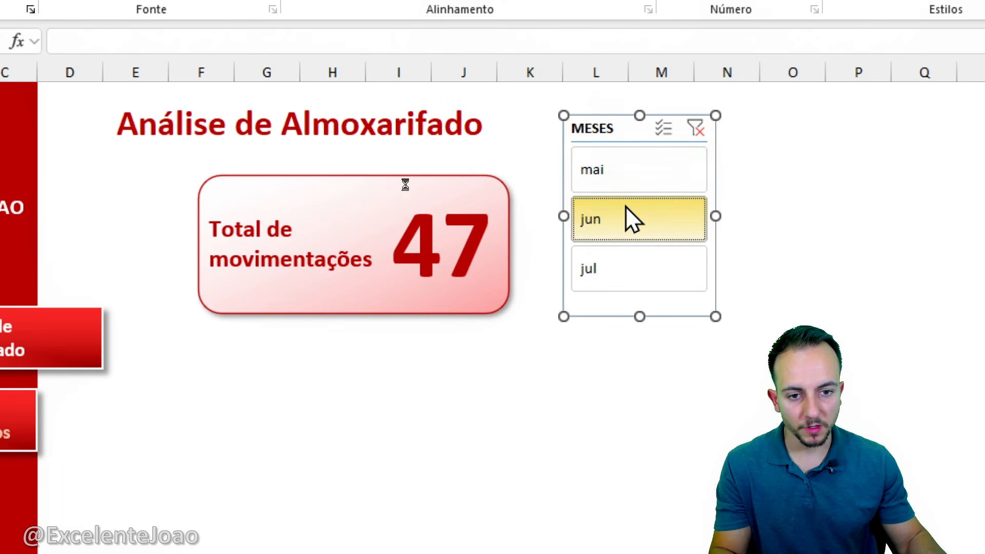
pyautogui.click(598, 270)
pyautogui.click(619, 229)
pyautogui.click(618, 177)
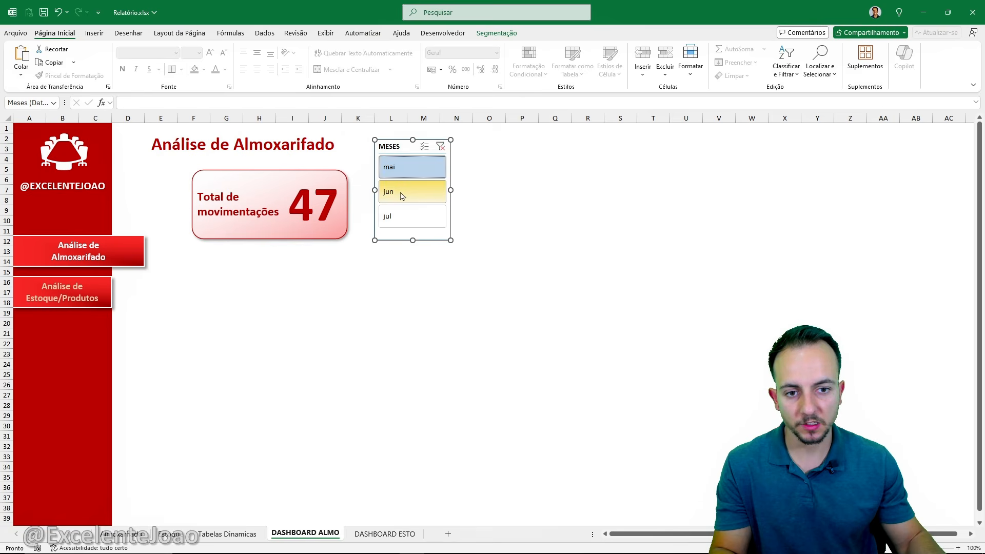
pyautogui.click(618, 228)
pyautogui.click(612, 271)
pyautogui.click(617, 205)
pyautogui.click(405, 167)
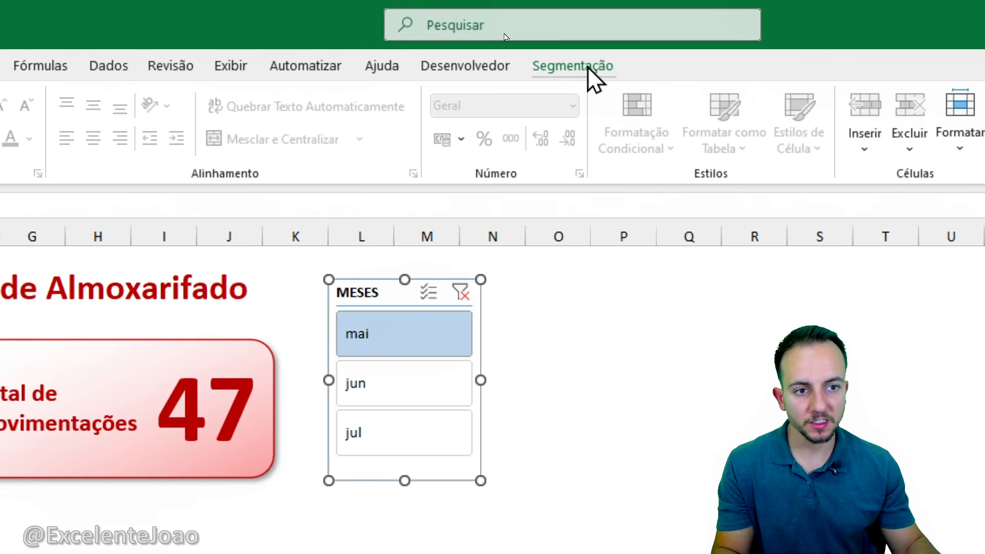
# Try the dark grey style on the MESES slicer, and apply the light style with a grey selected item instead
pyautogui.click(586, 66)
pyautogui.click(377, 138)
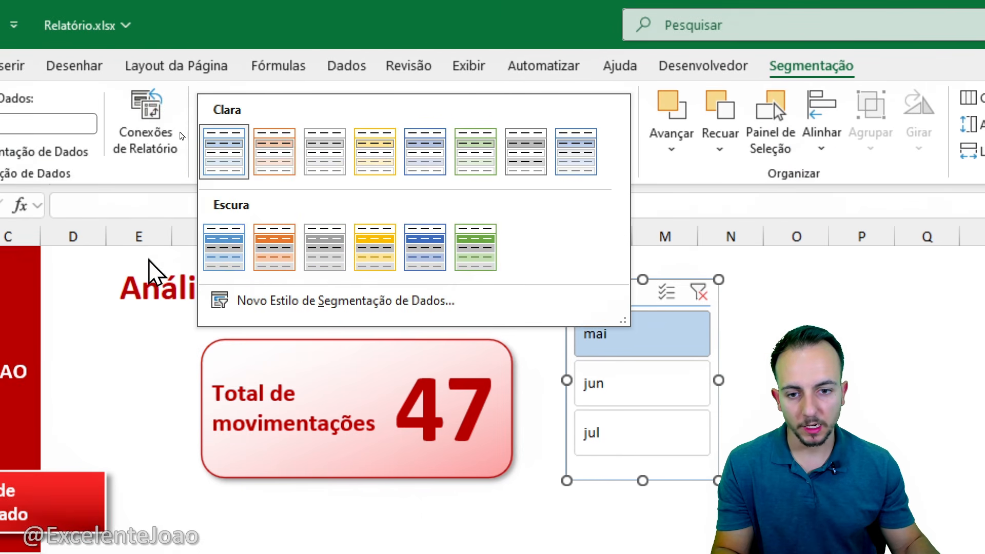
pyautogui.click(308, 257)
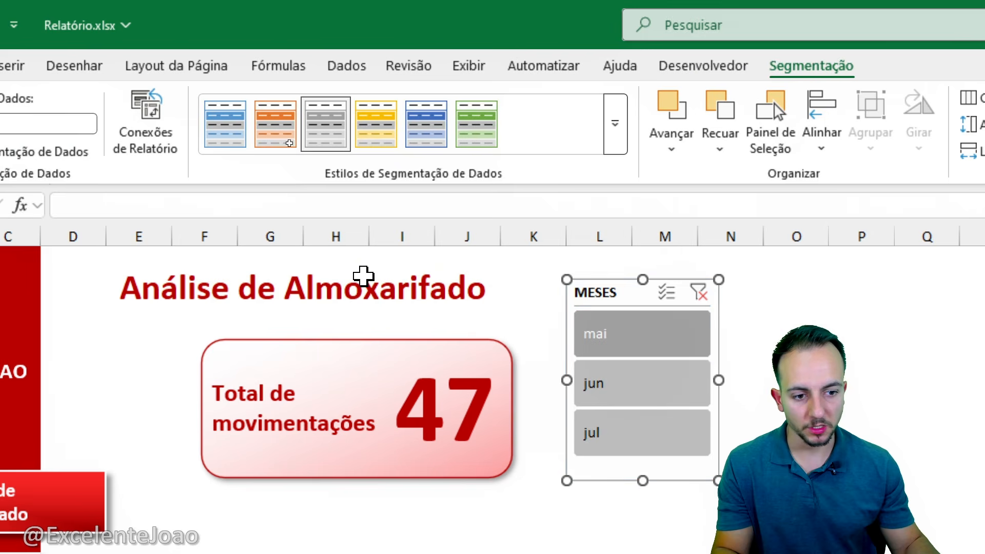
pyautogui.click(615, 131)
pyautogui.click(541, 160)
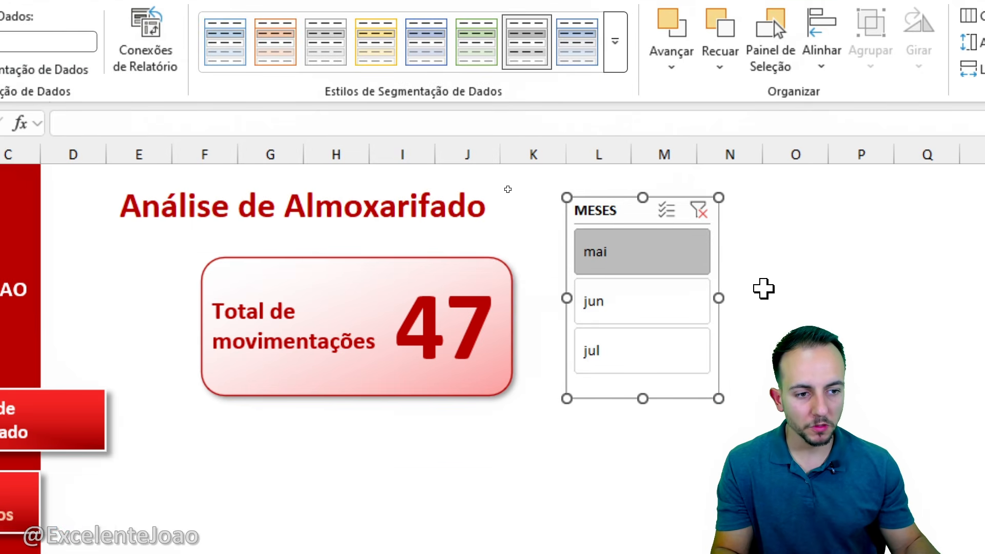
pyautogui.click(860, 378)
# Move the MESES slicer into the red sidebar below the Análise de Estoque/Produtos button, around rows 23 to 32
pyautogui.click(593, 213)
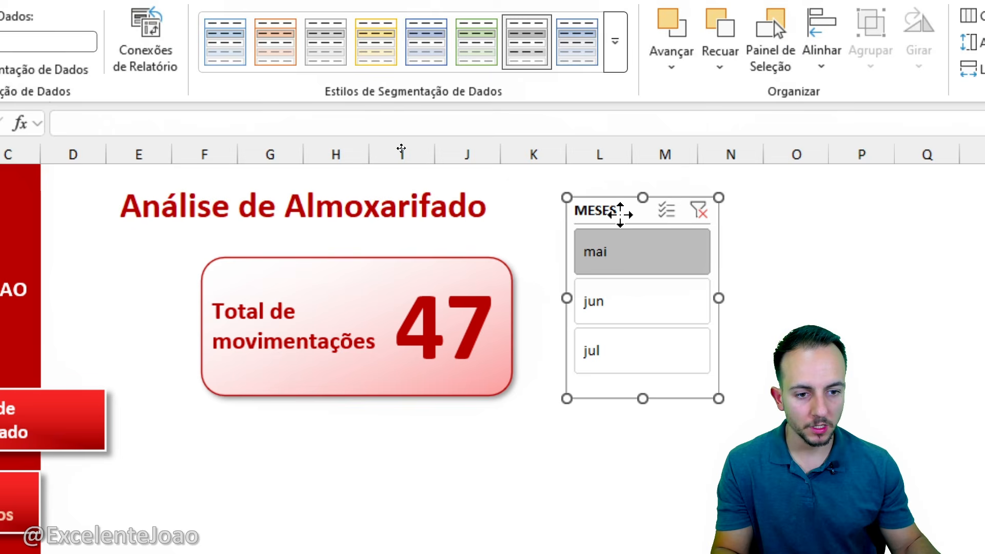
pyautogui.moveTo(593, 213); pyautogui.dragTo(0, 448)
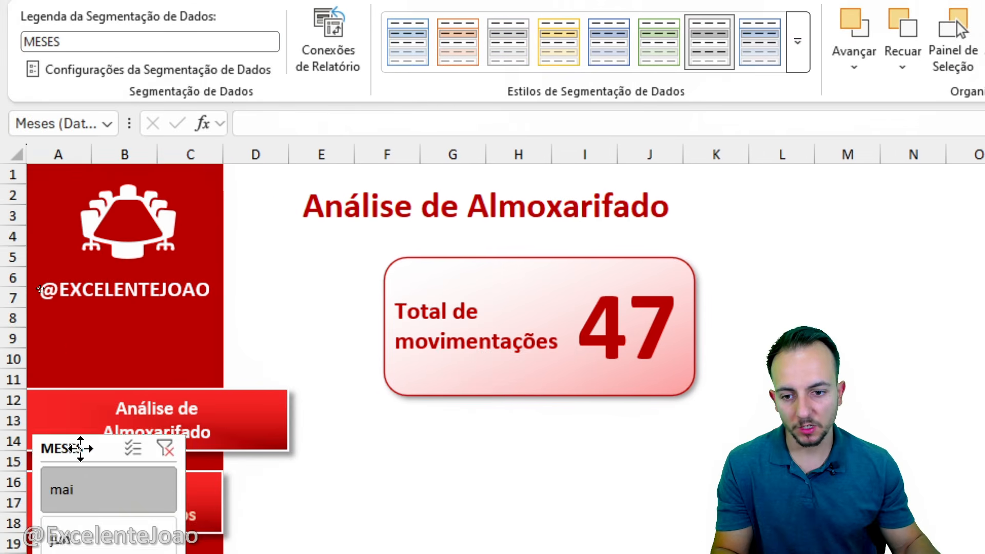
pyautogui.moveTo(81, 448); pyautogui.dragTo(92, 553)
pyautogui.moveTo(92, 332); pyautogui.dragTo(99, 332)
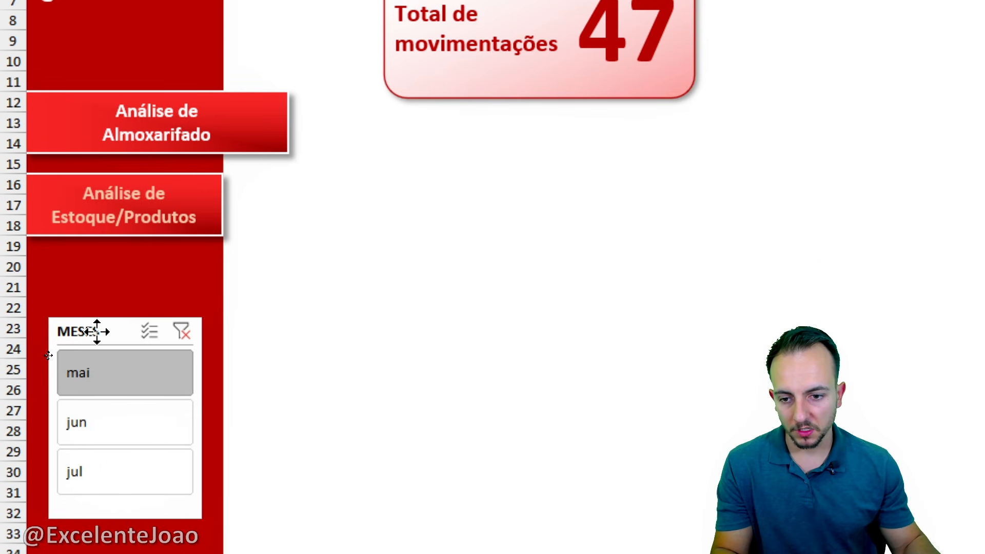
pyautogui.click(349, 352)
# Test the month filters of the sidebar slicer against the Total de movimentações card, leaving jun selected
pyautogui.click(66, 400)
pyautogui.click(66, 424)
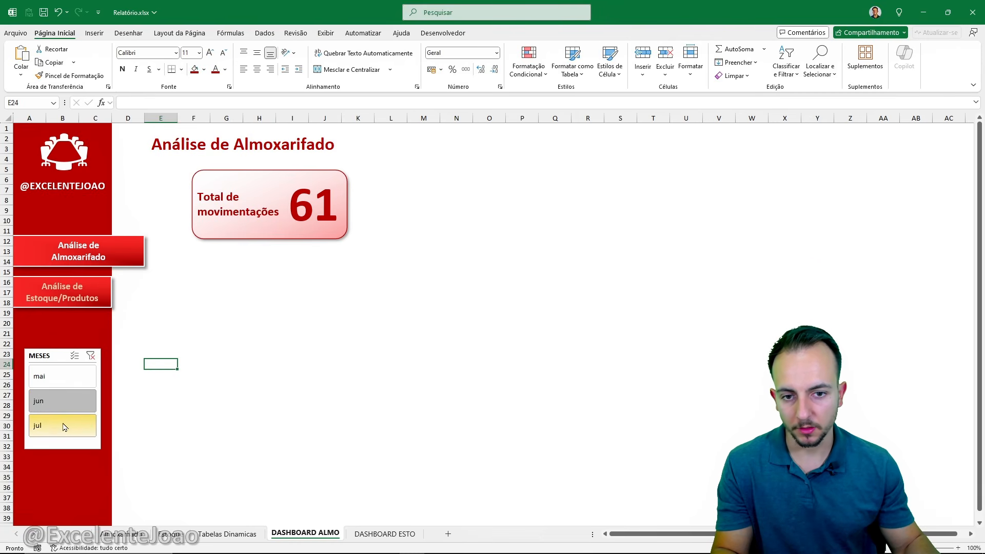
pyautogui.click(74, 401)
pyautogui.click(81, 388)
pyautogui.click(67, 401)
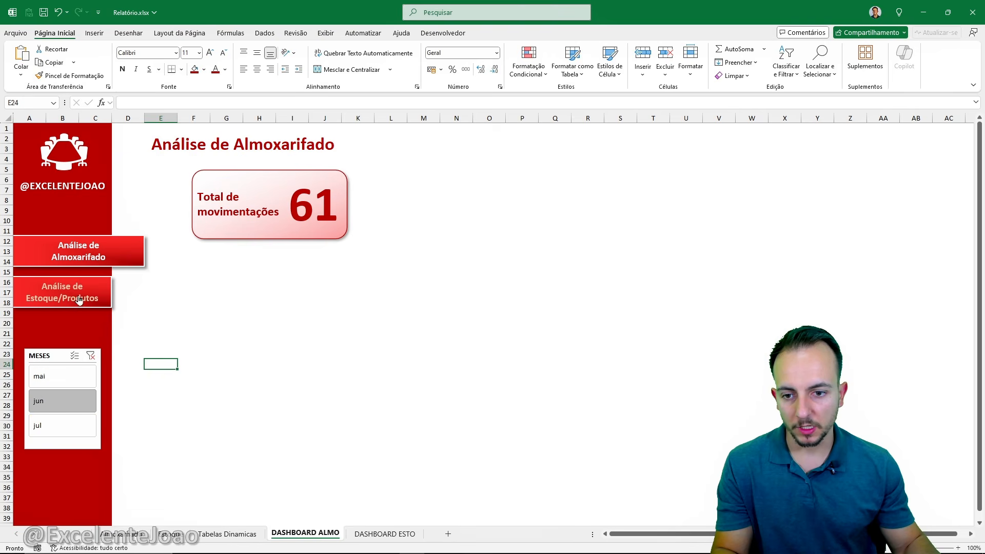
# Test the sidebar navigation to Análise de Estoque/Produtos and back to Análise de Almoxarifado, and open the Tabelas Dinamicas sheet
pyautogui.click(78, 297)
pyautogui.click(94, 251)
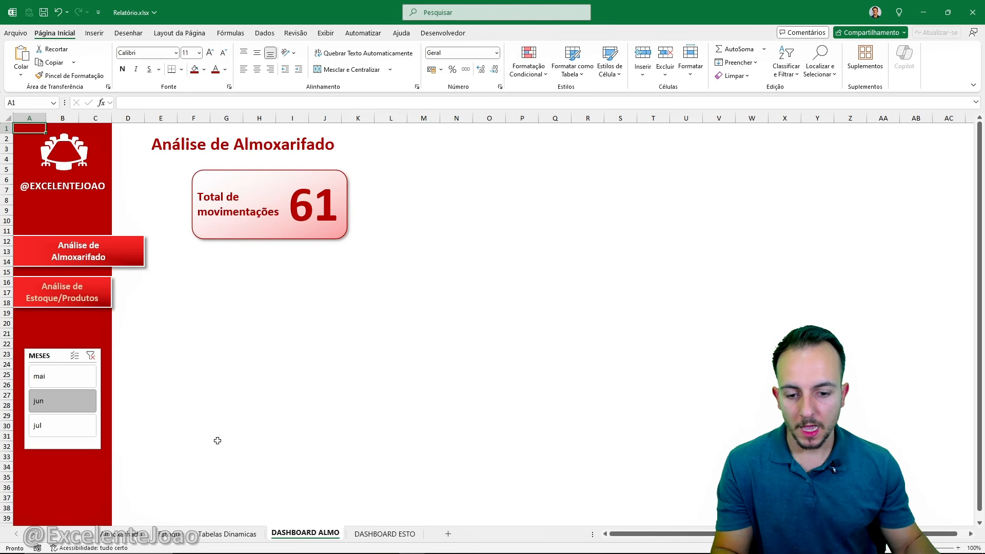
pyautogui.click(232, 534)
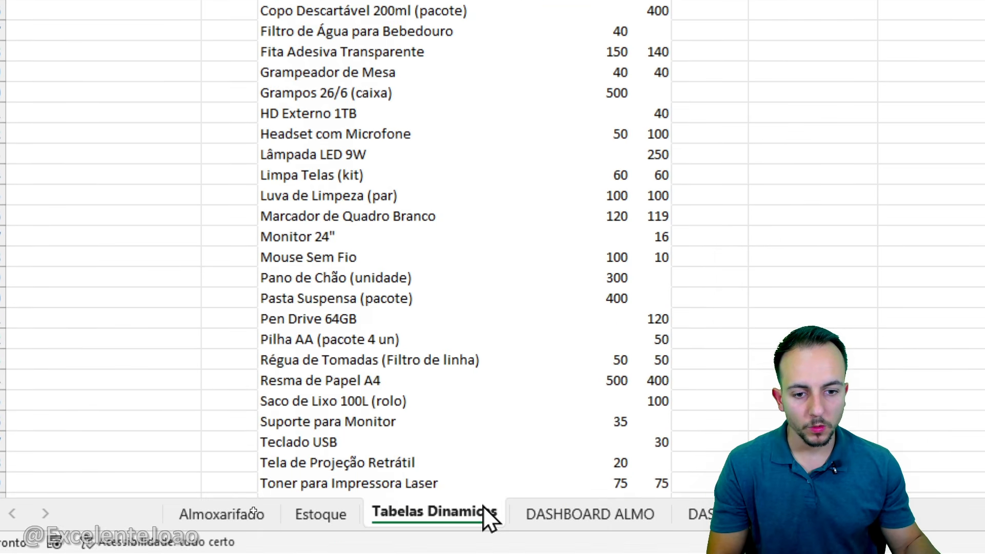
# Insert a clustered 2D bar chart from the product pivot table by Tipo de Movimentação, and make it taller
pyautogui.scroll(-3, 450, 284)
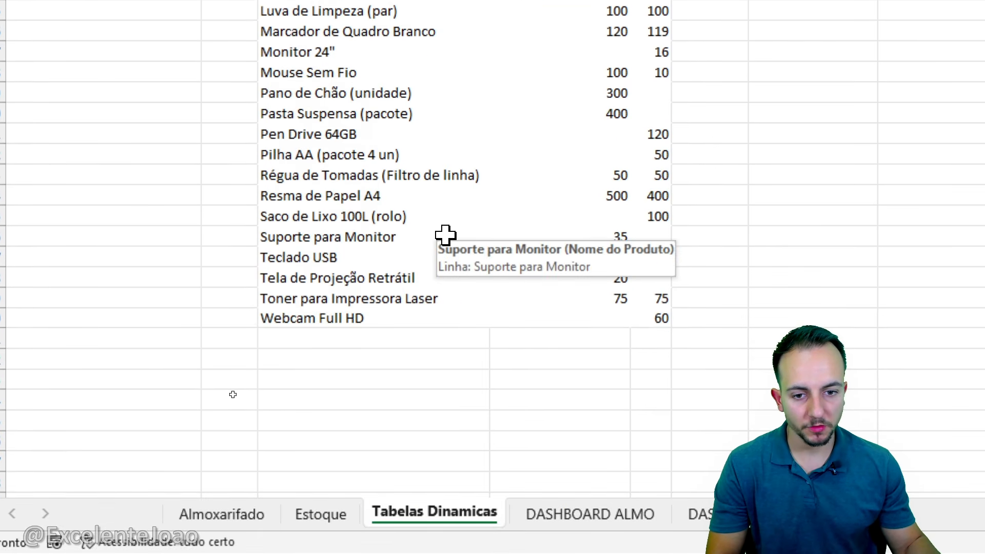
pyautogui.scroll(3, 443, 219)
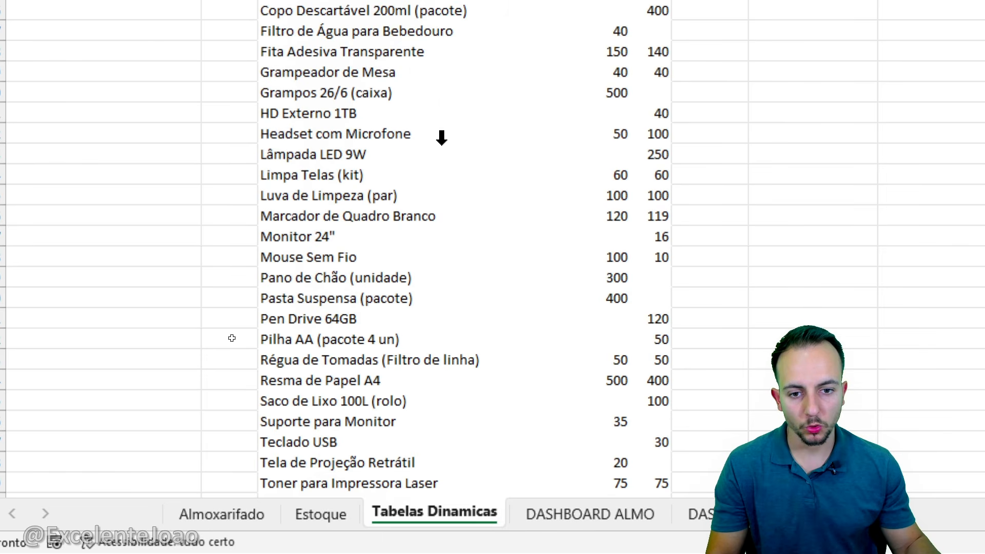
pyautogui.scroll(3, 441, 138)
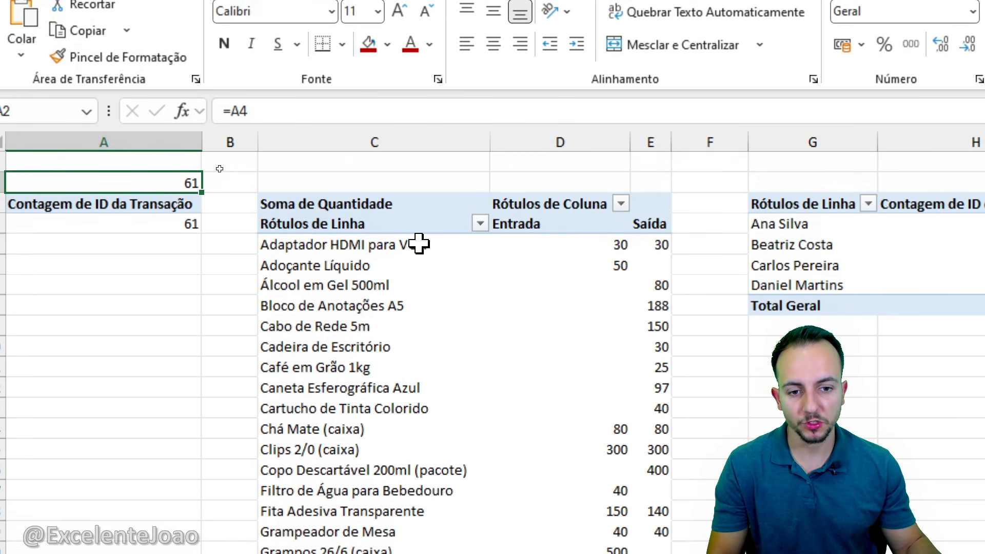
pyautogui.click(418, 244)
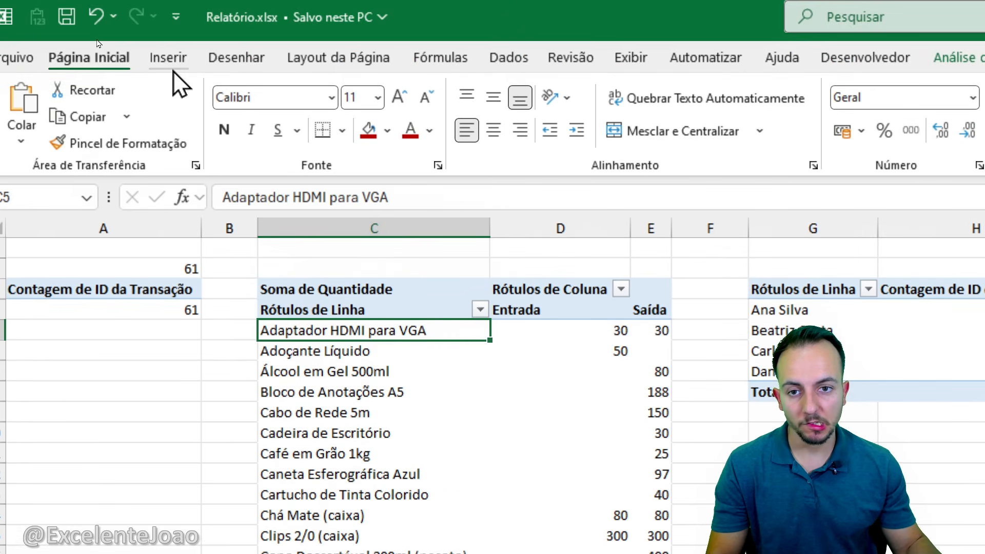
pyautogui.click(172, 66)
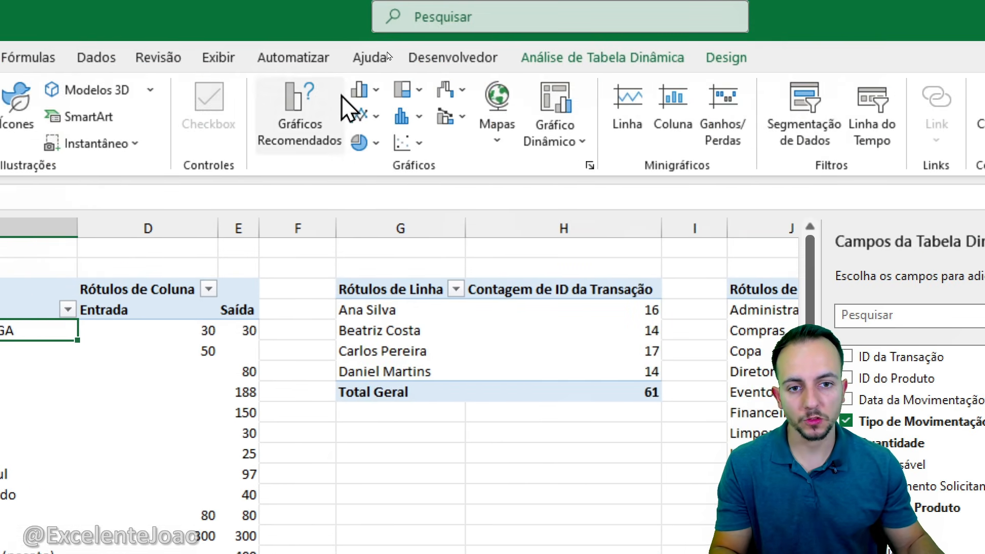
pyautogui.click(452, 94)
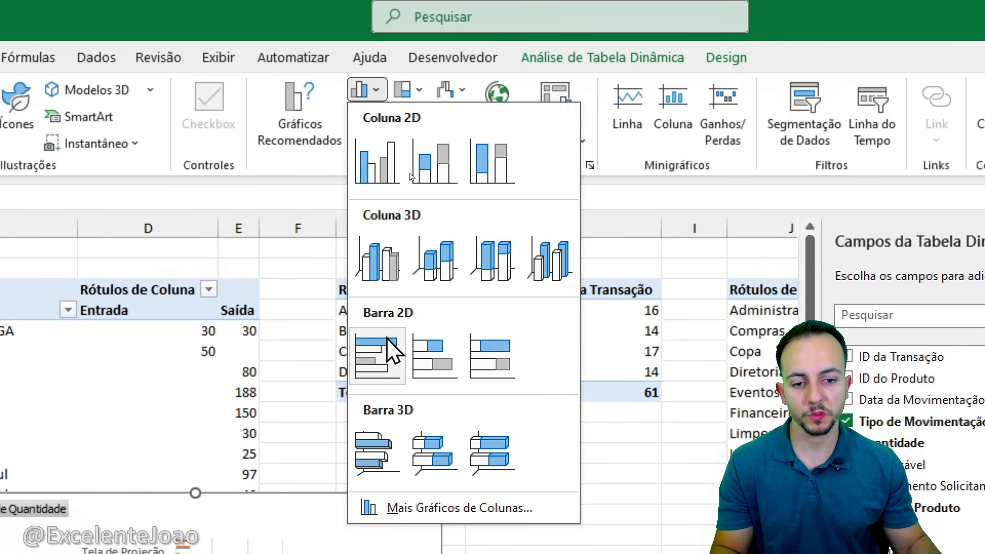
pyautogui.click(392, 352)
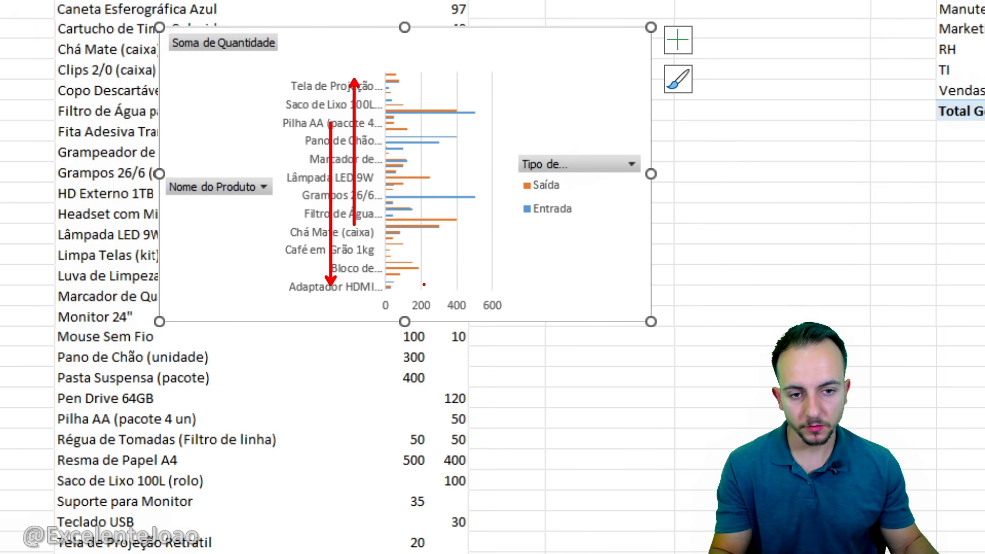
pyautogui.moveTo(404, 322); pyautogui.dragTo(408, 462)
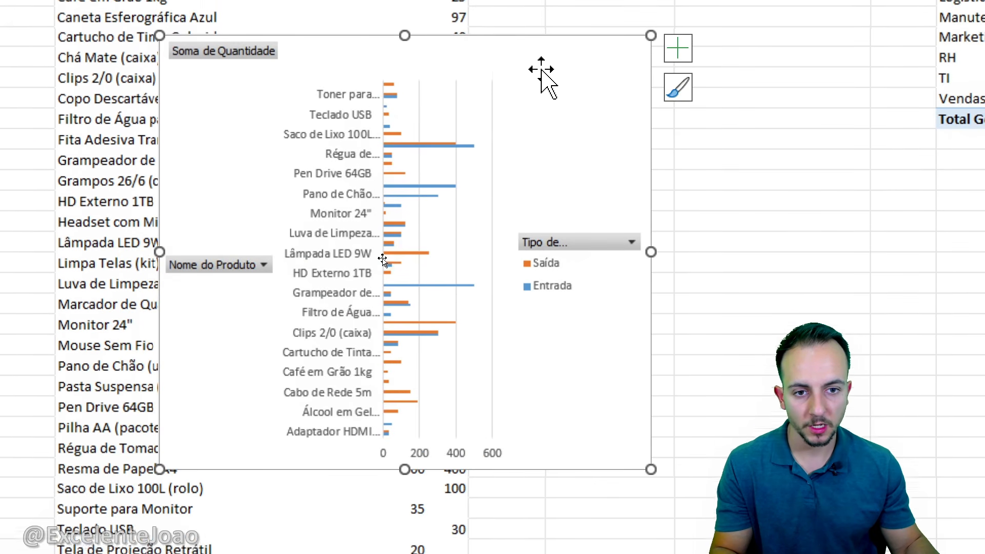
# Move the product bar chart from Tabelas Dinamicas to the DASHBOARD ALMO sheet, pasting it at cell Q2
pyautogui.rightClick(554, 48)
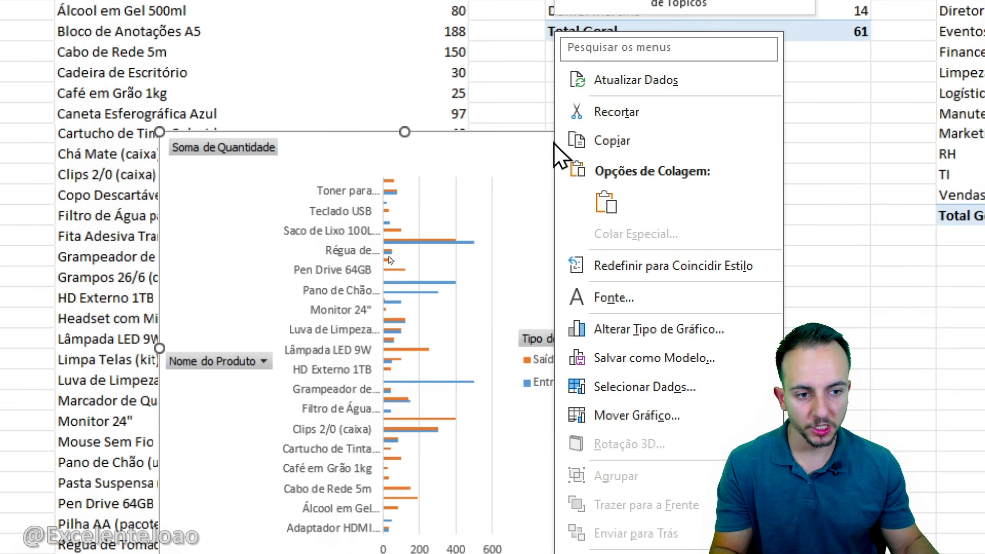
pyautogui.click(615, 111)
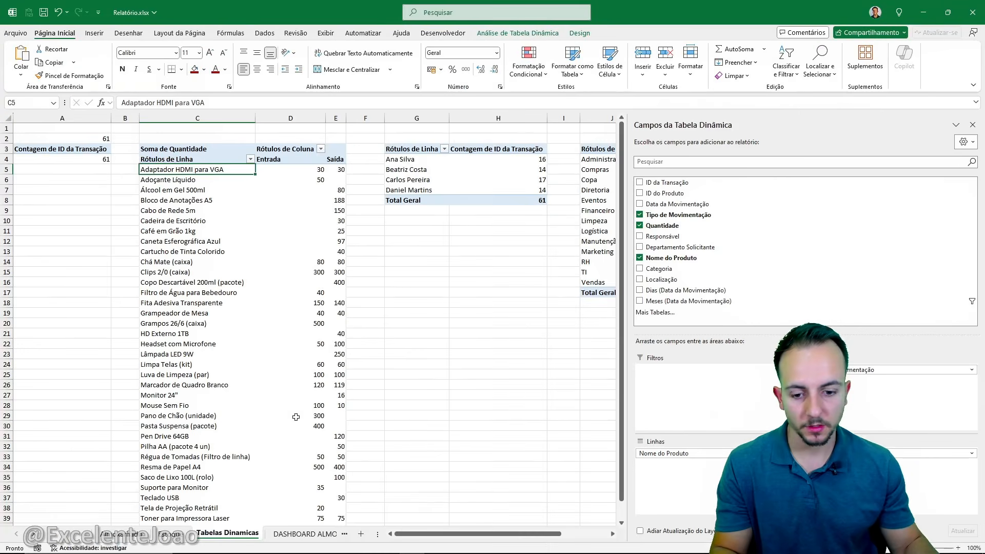
pyautogui.click(305, 534)
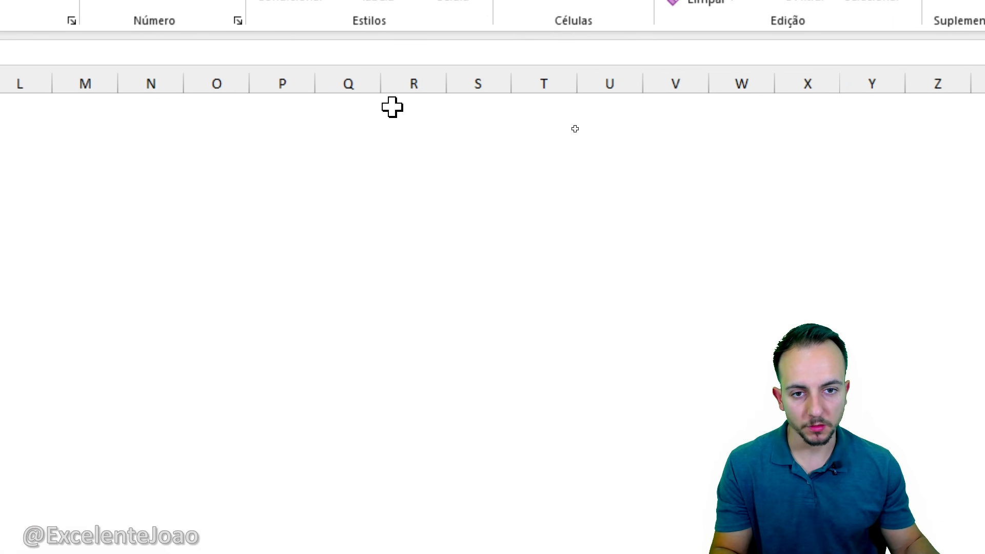
pyautogui.click(349, 122)
pyautogui.rightClick(348, 121)
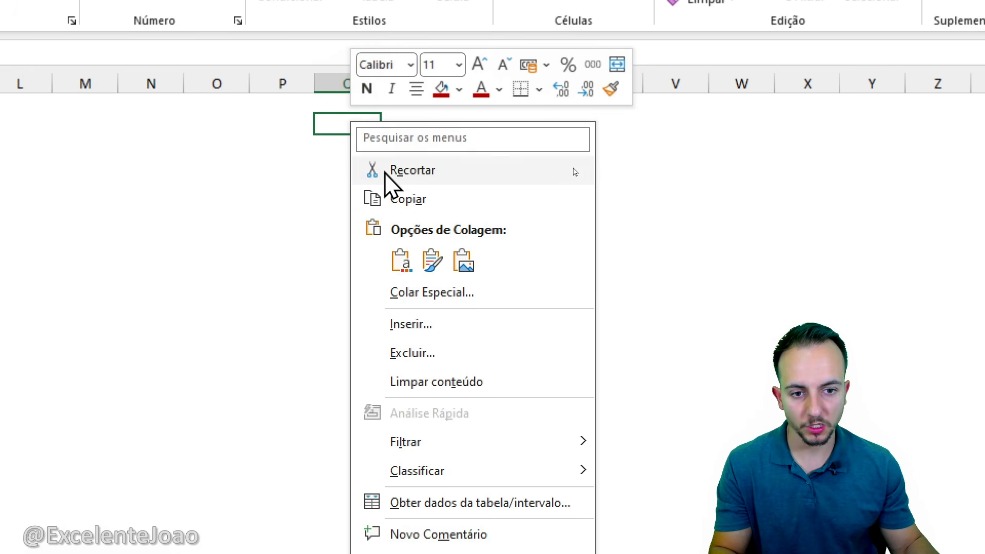
pyautogui.click(387, 262)
pyautogui.click(479, 252)
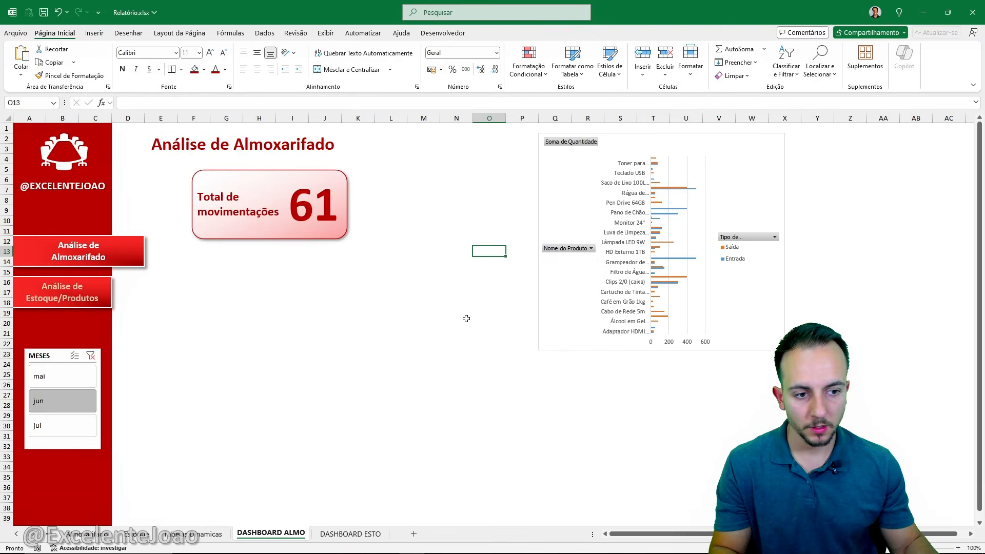
# Stretch the pasted product chart vertically so it spans from row 1 to about row 38
pyautogui.hscroll(4, 464, 326)
pyautogui.click(338, 349)
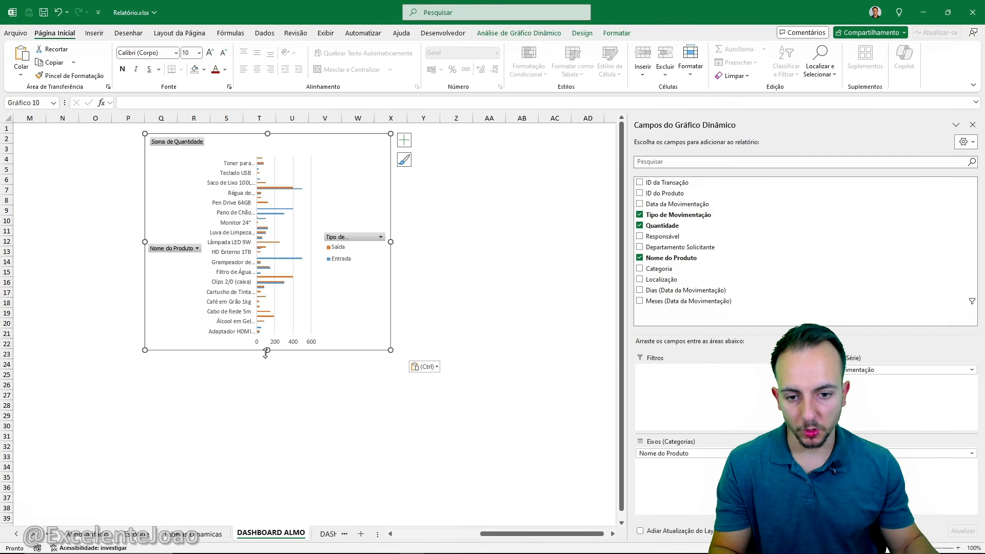
pyautogui.moveTo(266, 352); pyautogui.dragTo(247, 513)
pyautogui.moveTo(267, 132); pyautogui.dragTo(267, 128)
pyautogui.click(427, 198)
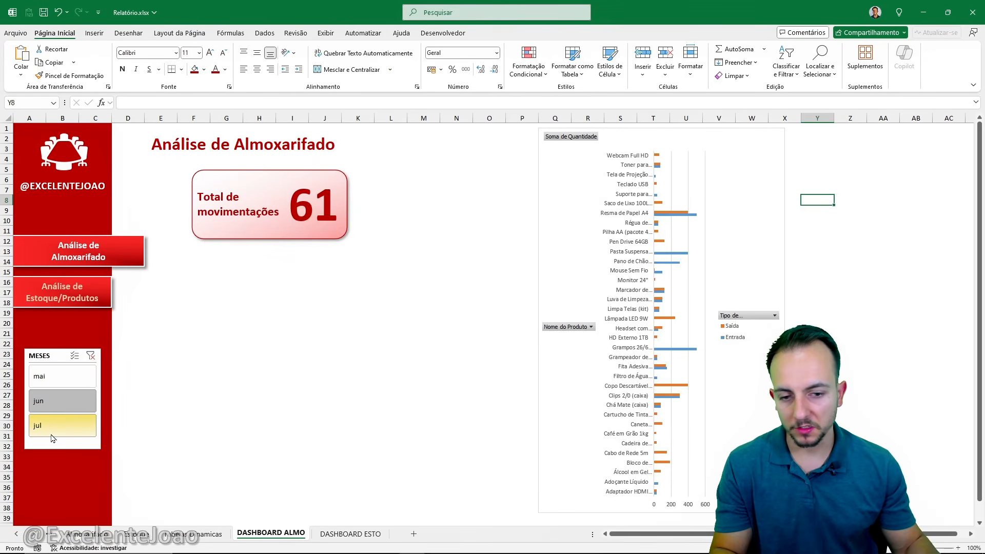
# Test the mai, jun and jul filters against the product chart, and delete the chart from the dashboard
pyautogui.click(51, 435)
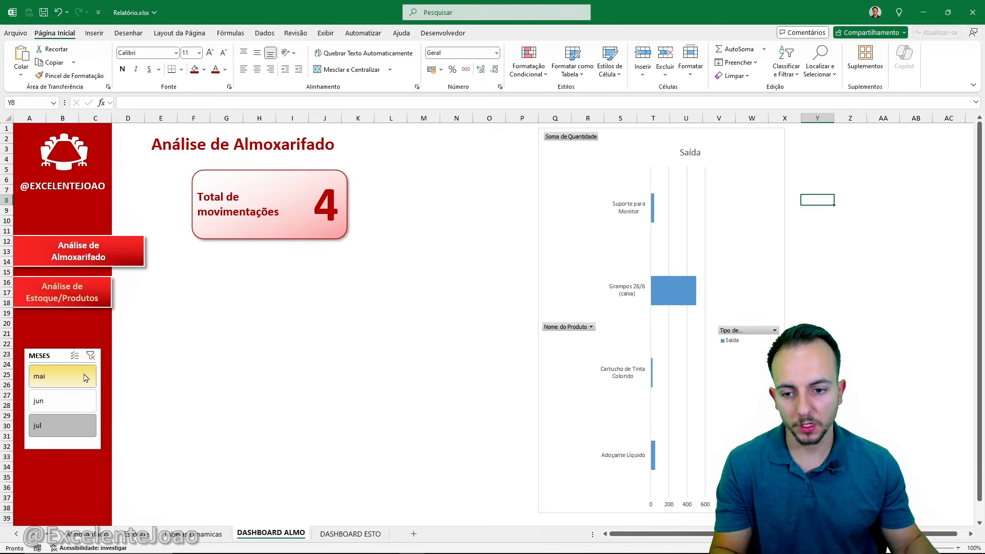
pyautogui.click(86, 378)
pyautogui.click(62, 400)
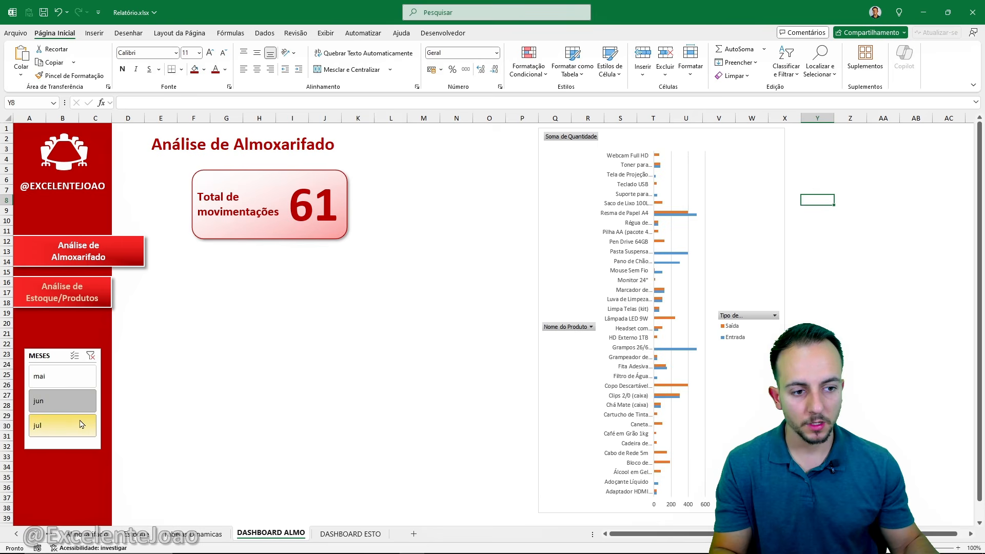
pyautogui.click(79, 441)
pyautogui.click(62, 425)
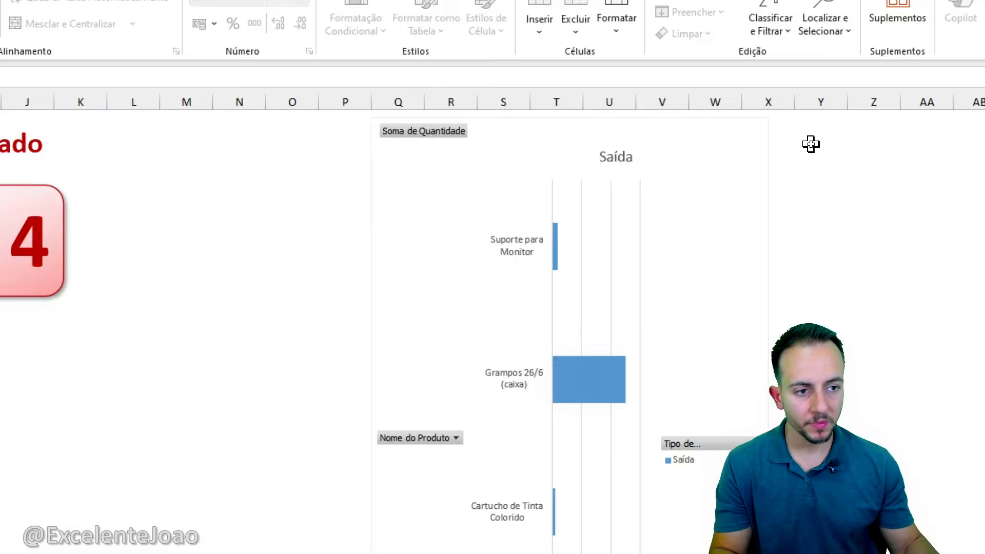
pyautogui.click(774, 149)
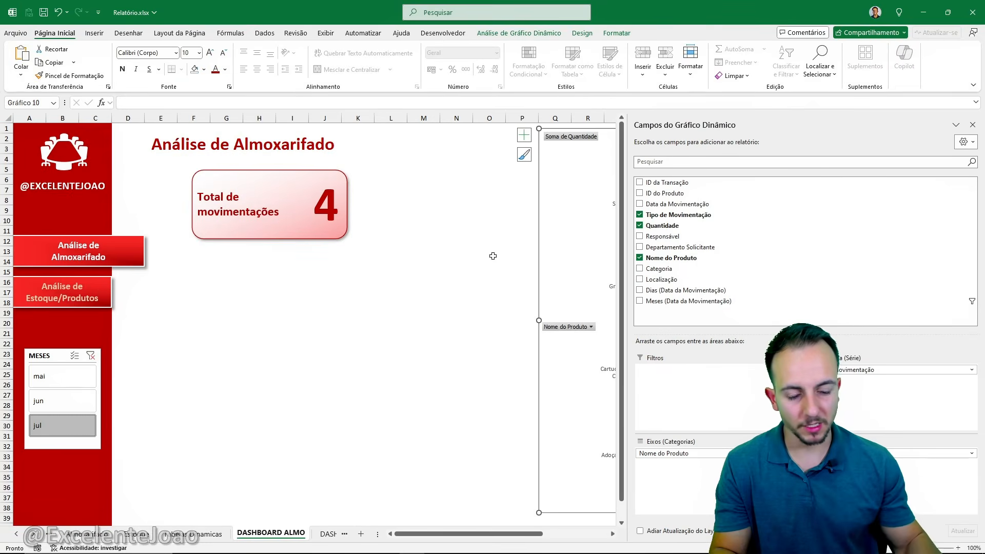
pyautogui.press('Delete')
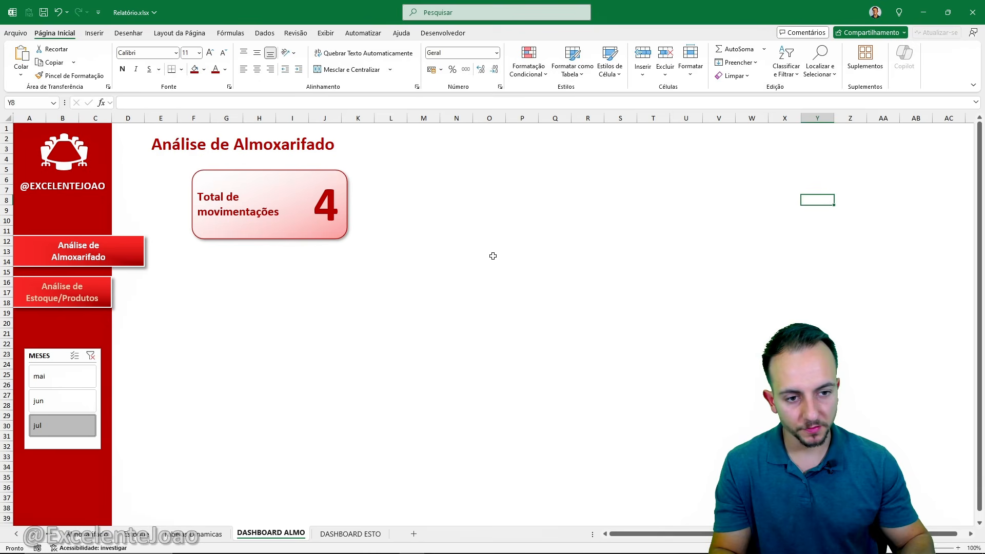
# In the product pivot table, remove Quantidade and Tipo de Movimentação, and use the count of ID da Transação as values
pyautogui.click(211, 533)
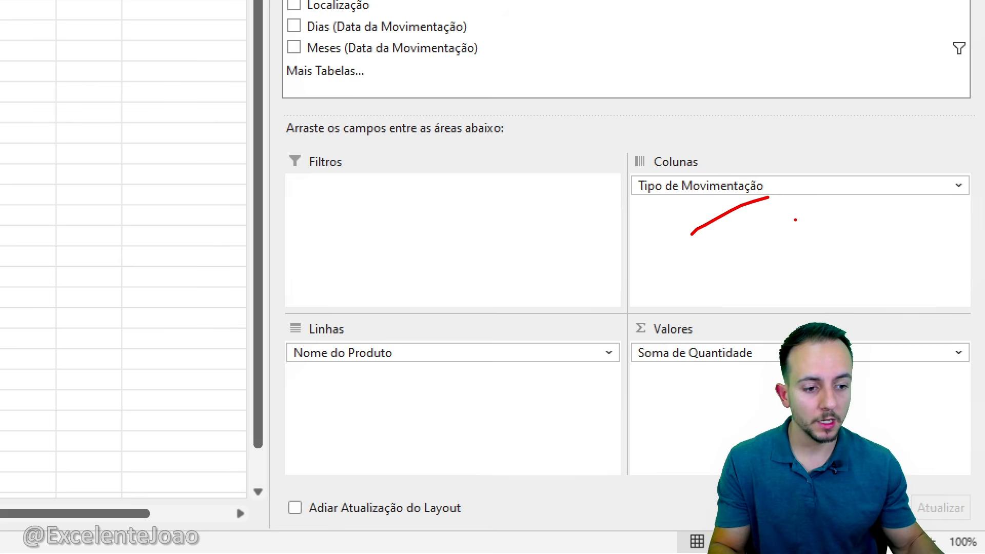
pyautogui.click(716, 354)
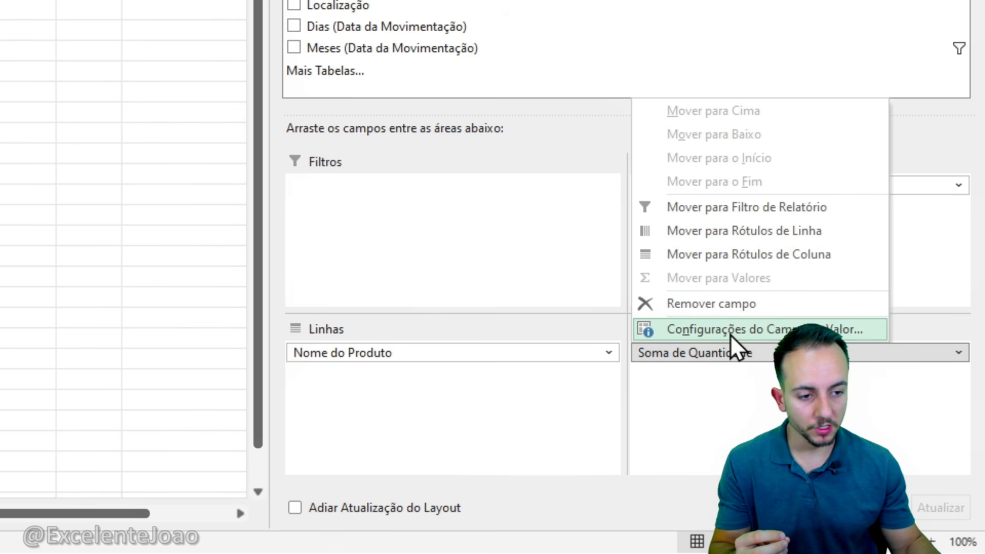
pyautogui.click(737, 305)
pyautogui.click(697, 201)
pyautogui.click(708, 399)
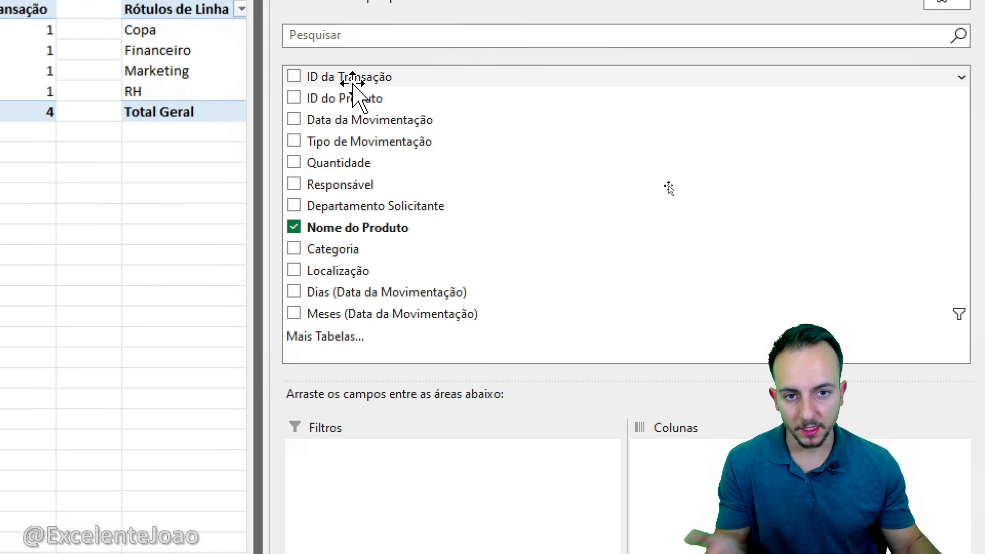
pyautogui.moveTo(340, 77); pyautogui.dragTo(715, 464)
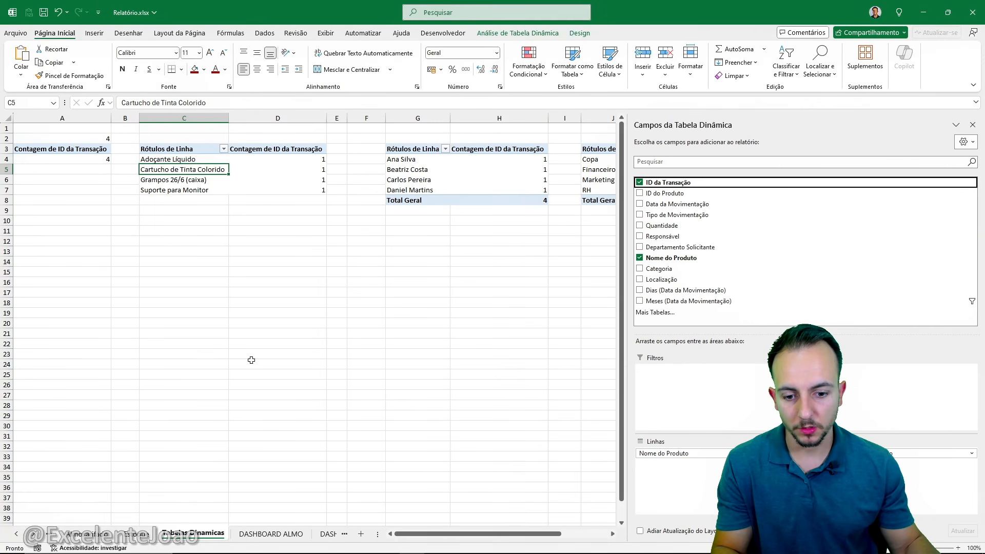
# Clear the MESES filter on DASHBOARD ALMO, and try smaller font sizes on the card's total before restoring size 72
pyautogui.click(264, 534)
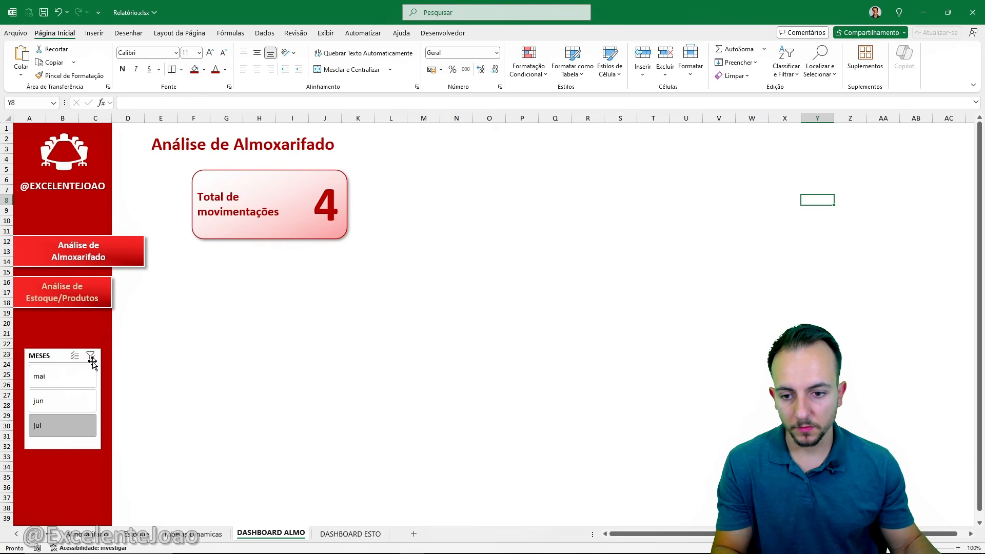
pyautogui.click(91, 356)
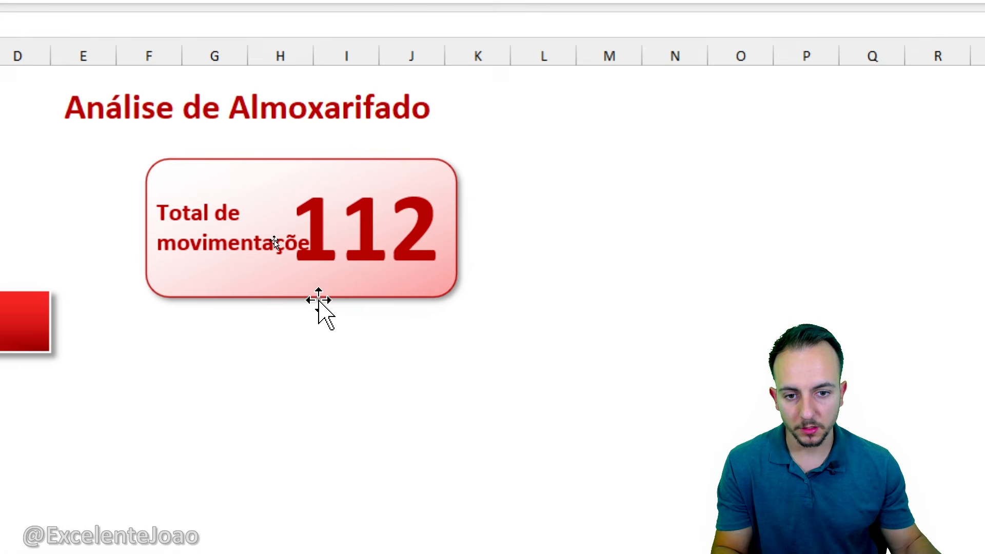
pyautogui.click(288, 292)
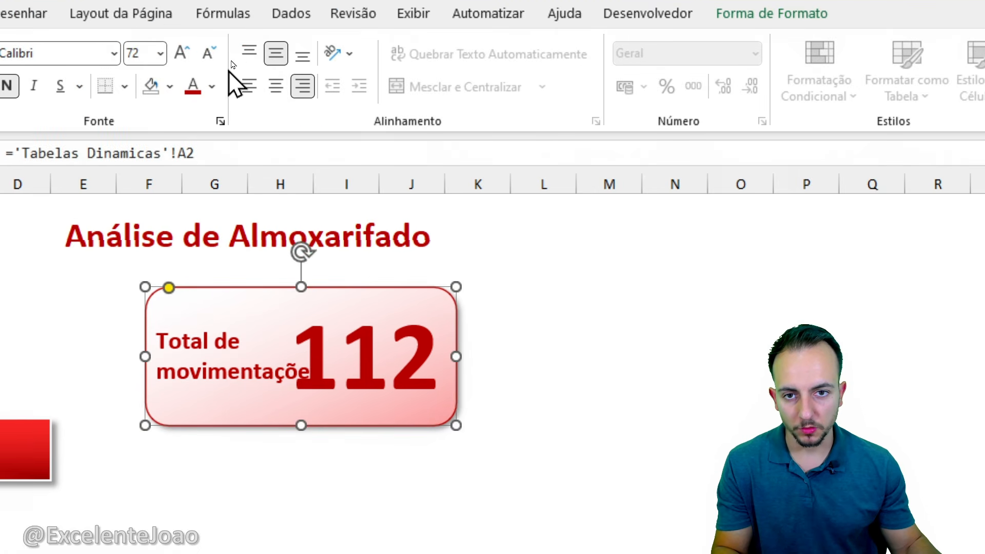
pyautogui.click(209, 60)
pyautogui.click(217, 69)
pyautogui.click(216, 70)
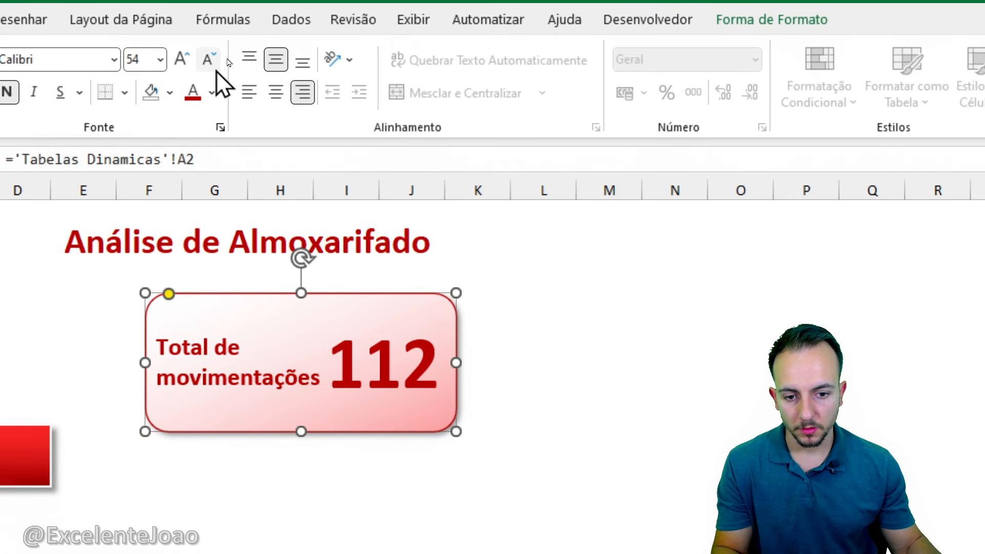
pyautogui.click(190, 60)
pyautogui.click(189, 59)
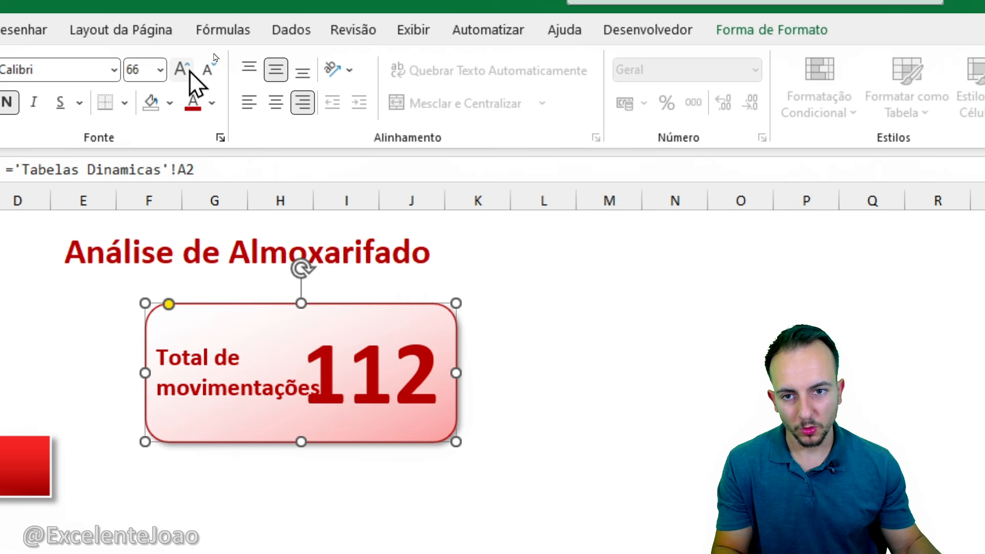
pyautogui.click(189, 70)
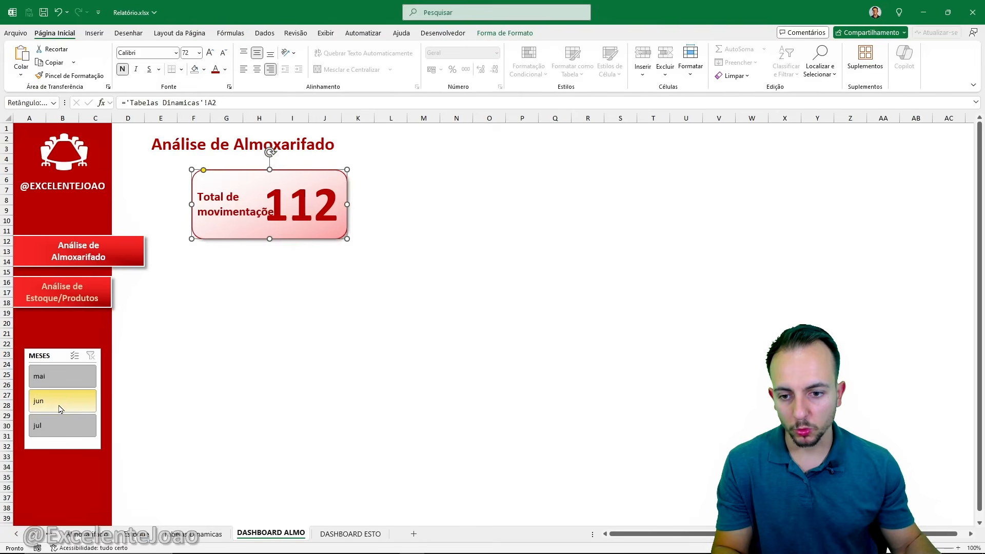
# Test the MESES slicer's month filters against the Total de movimentações card, leaving jun selected
pyautogui.click(121, 430)
pyautogui.click(61, 376)
pyautogui.click(61, 425)
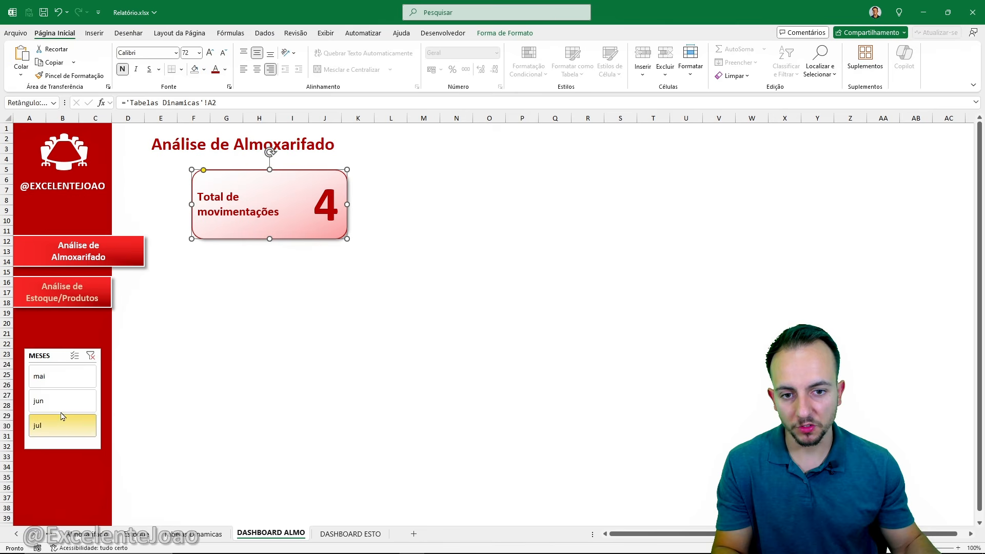
pyautogui.click(60, 401)
pyautogui.click(227, 415)
# On the Tabelas Dinamicas sheet, insert a clustered 2D bar chart from the product pivot table counting ID da Transação
pyautogui.click(198, 534)
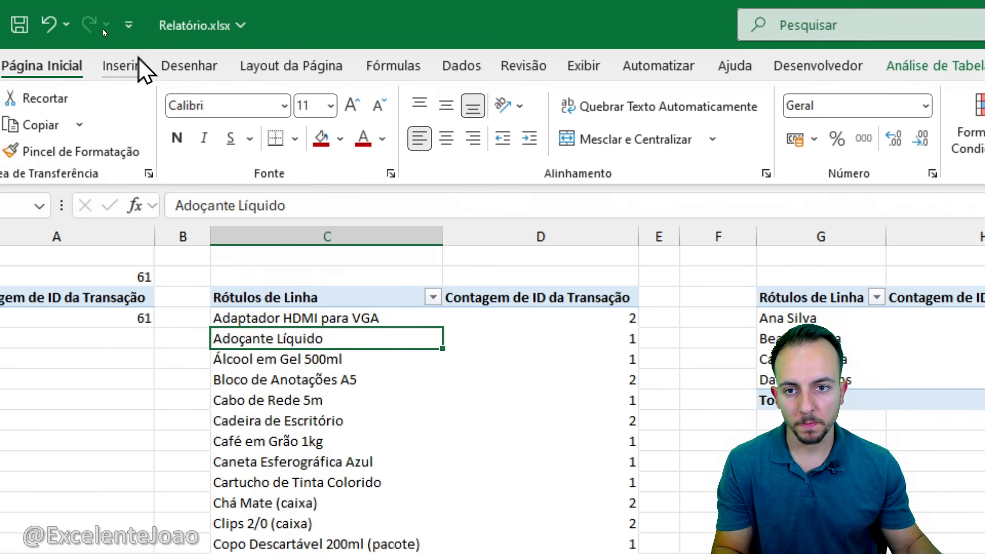
pyautogui.click(137, 67)
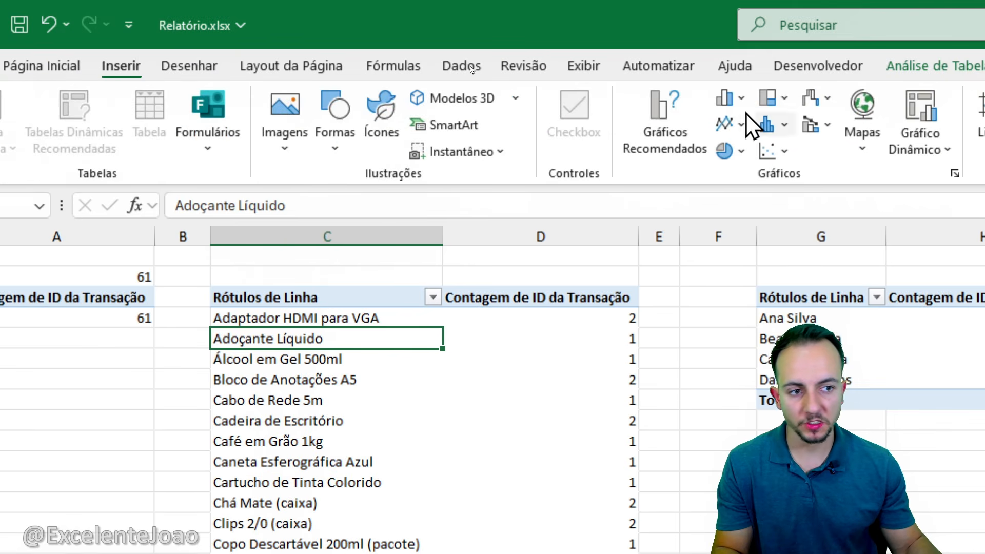
pyautogui.click(464, 97)
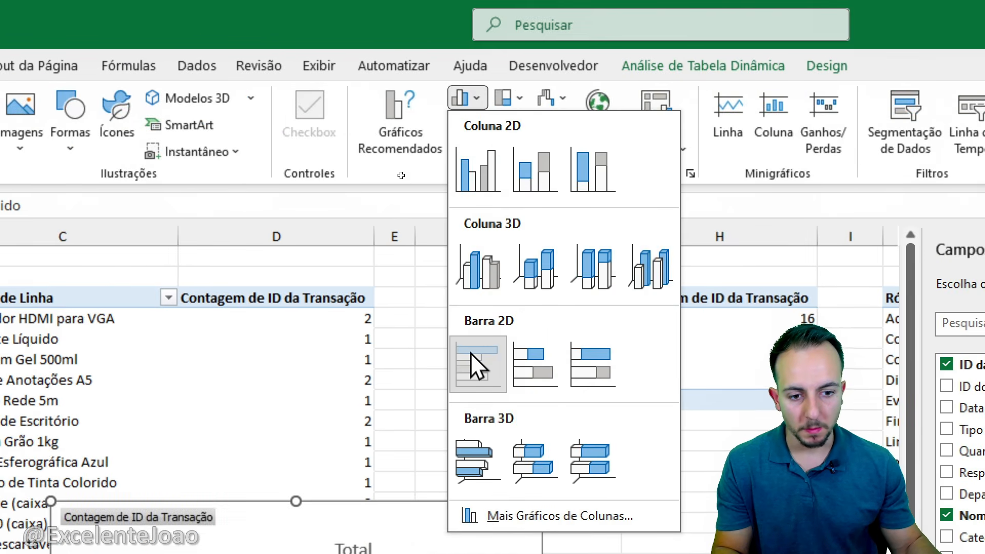
pyautogui.click(473, 358)
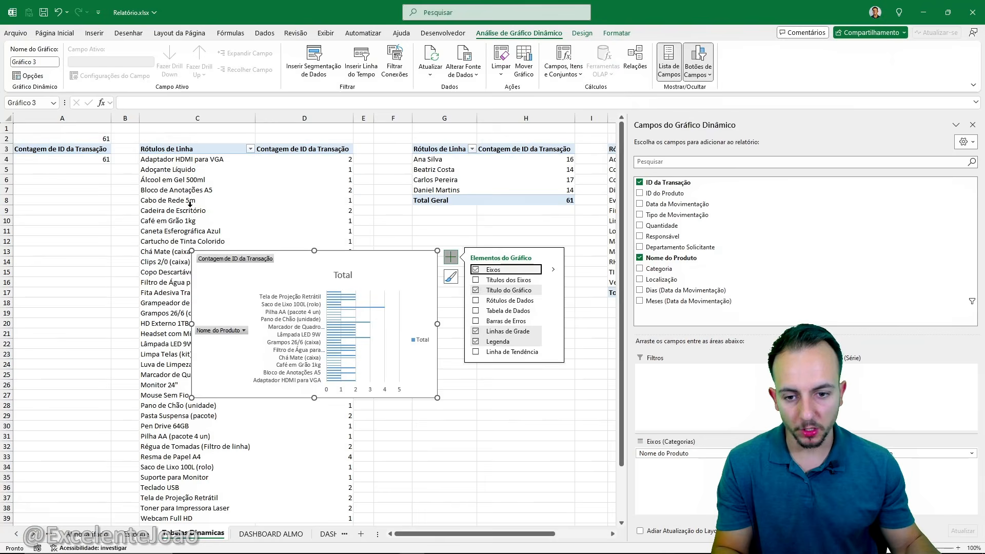
# Cut the product bar chart from the Tabelas Dinamicas sheet and paste it on DASHBOARD ALMO, starting at column O, row 1
pyautogui.click(394, 218)
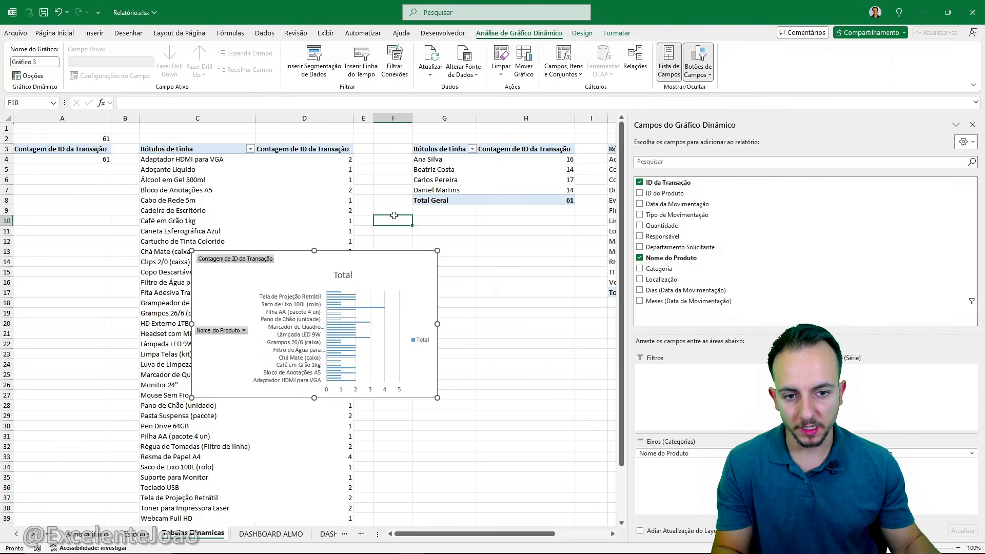
pyautogui.scroll(-2, 384, 221)
pyautogui.scroll(2, 383, 220)
pyautogui.click(374, 264)
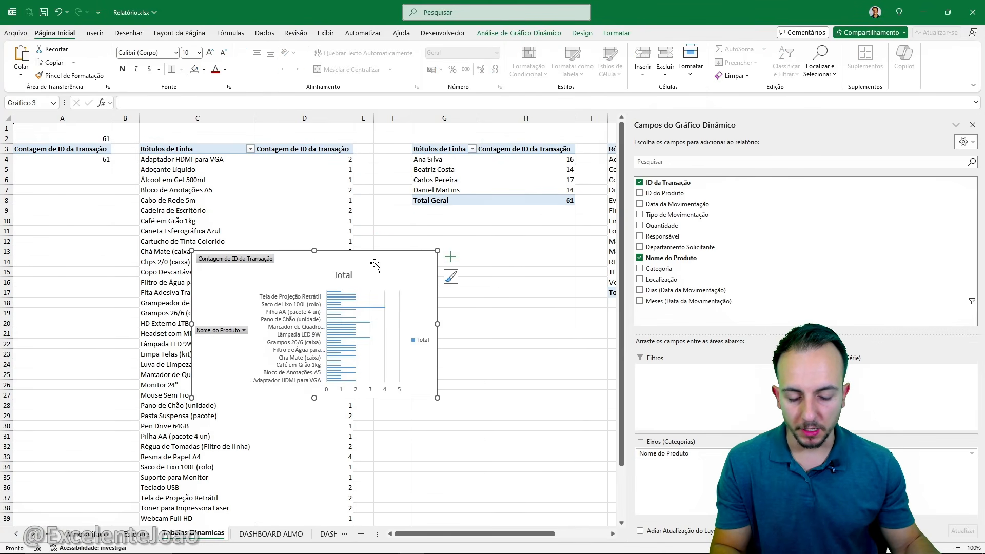
pyautogui.press('ctrl')
pyautogui.rightClick(375, 263)
pyautogui.click(406, 240)
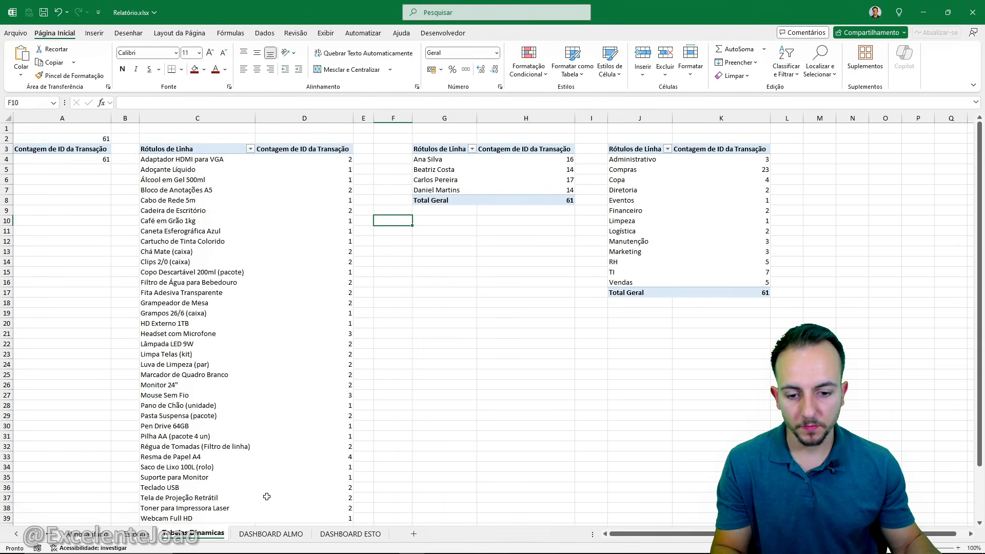
pyautogui.click(268, 534)
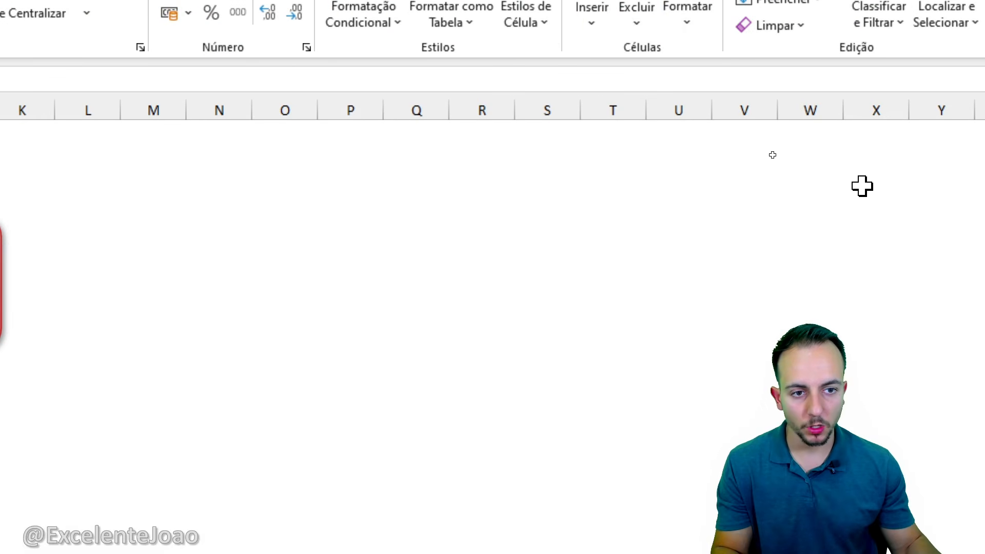
pyautogui.rightClick(314, 133)
pyautogui.click(336, 270)
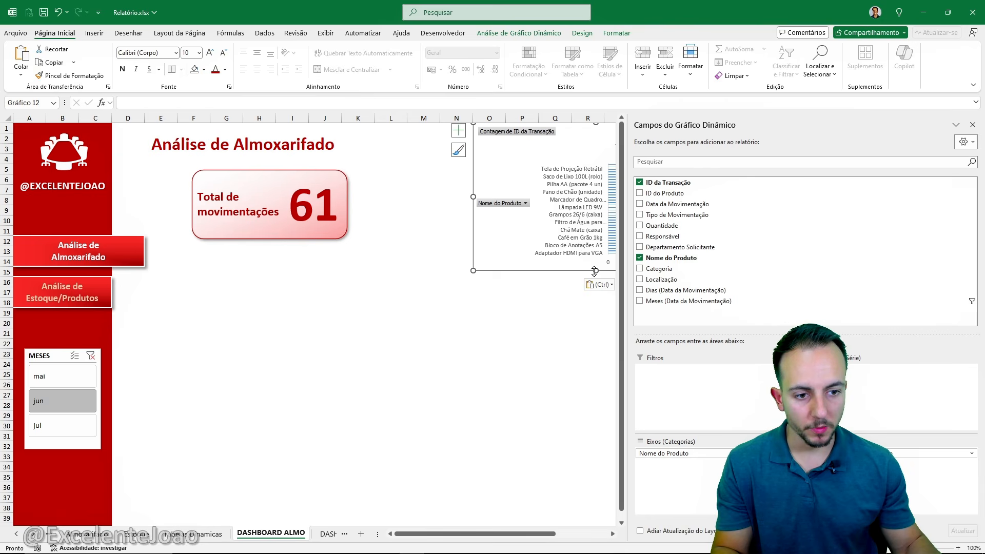
# Stretch the product bar chart's height down to about row 39 so every product name fits on its axis
pyautogui.moveTo(595, 271); pyautogui.dragTo(567, 503)
pyautogui.click(442, 448)
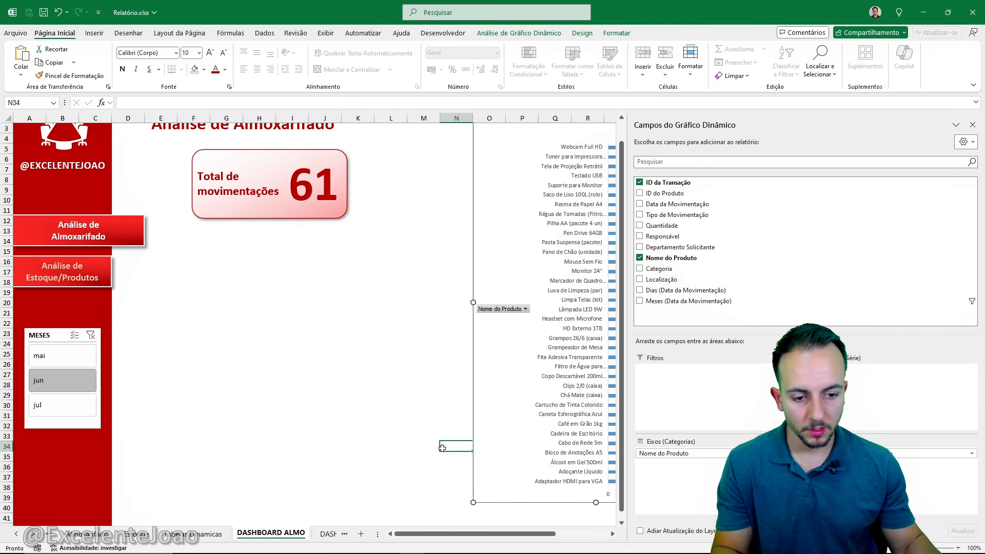
pyautogui.scroll(1, 450, 411)
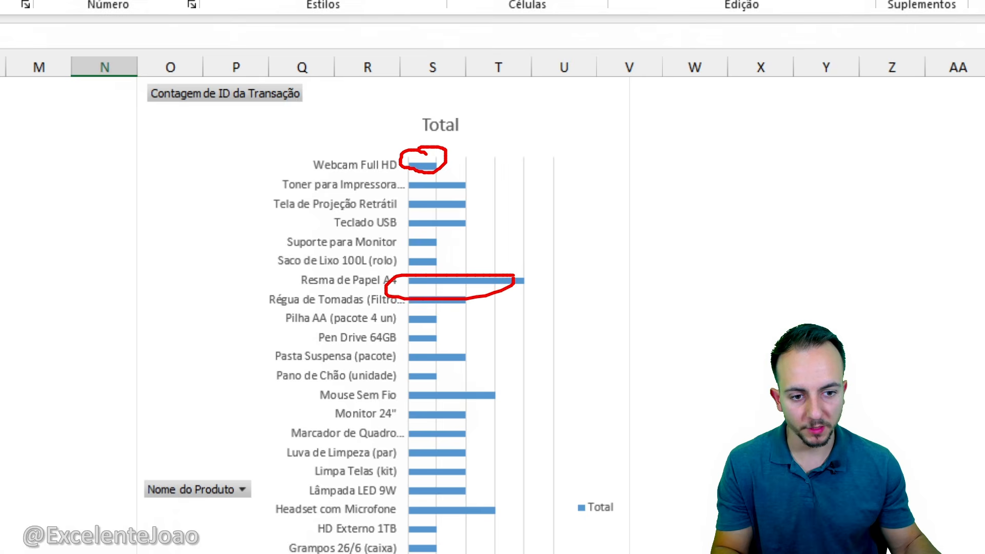
pyautogui.press('Escape')
pyautogui.hotkey('ctrl', '4')
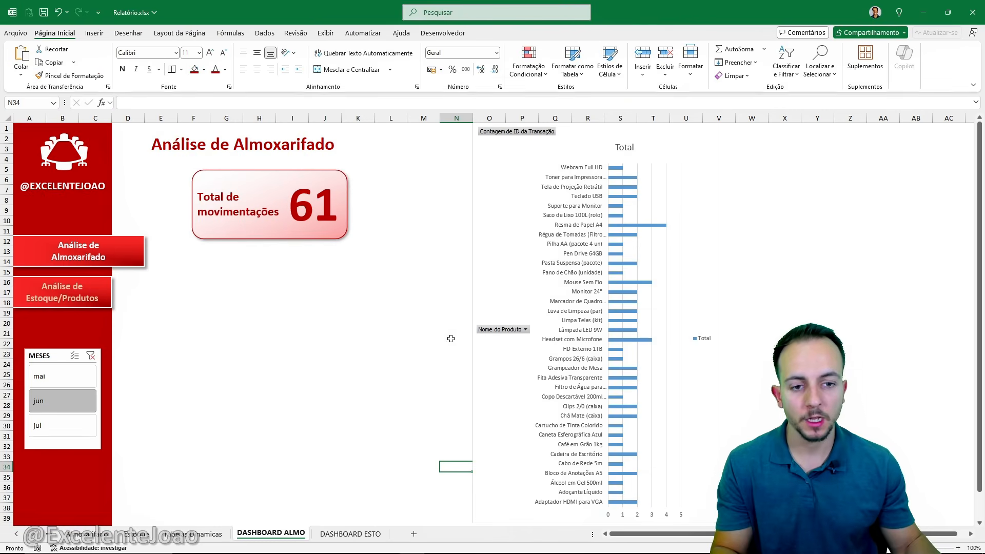
# Return to the Tabelas Dinamicas sheet containing the product pivot table
pyautogui.click(193, 535)
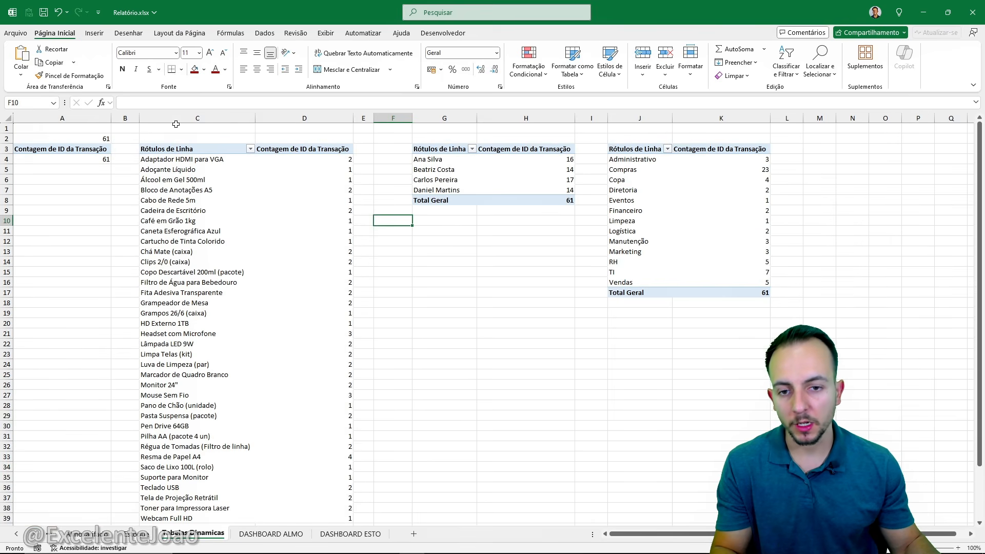
# Sort the product pivot table in descending order by Contagem de ID da Transação
pyautogui.hotkey('ctrl', '4')
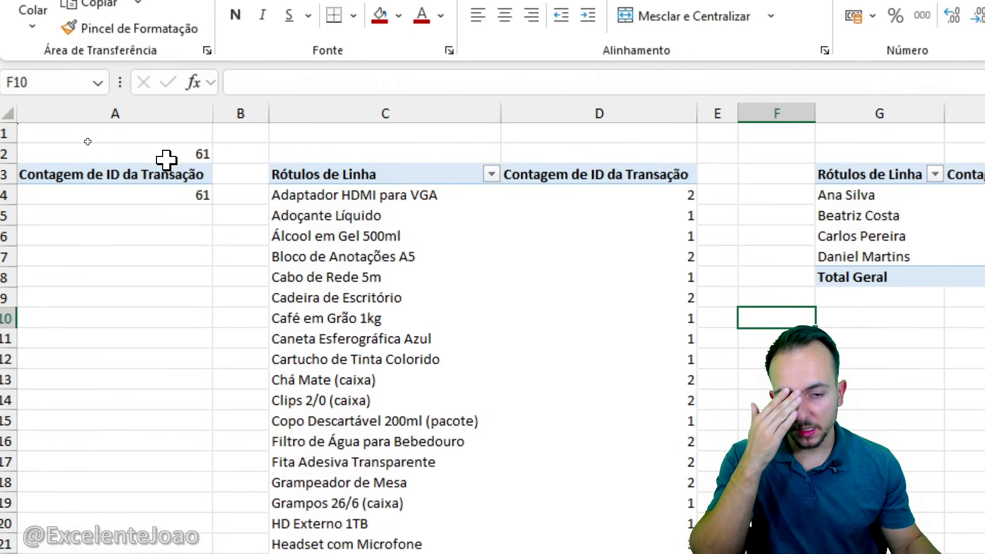
pyautogui.click(492, 175)
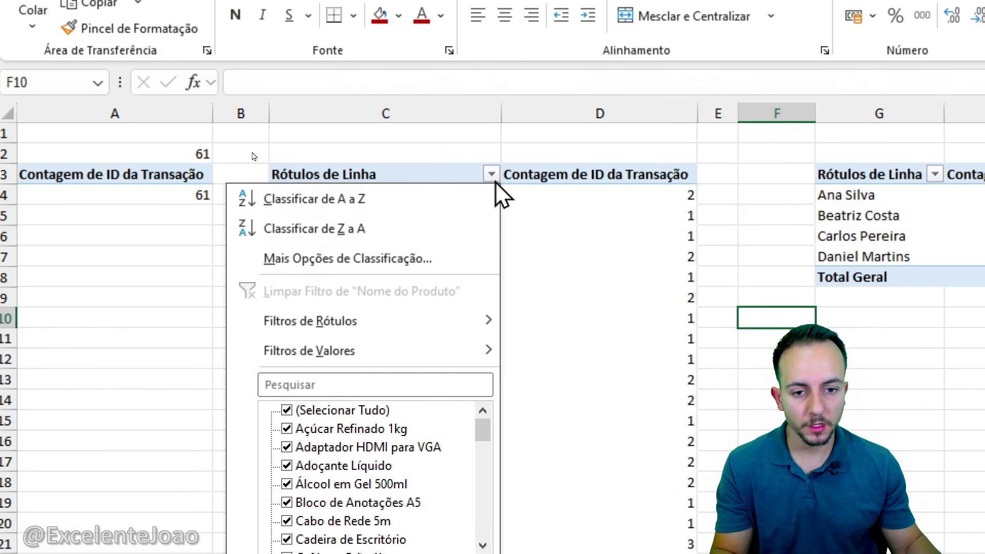
pyautogui.click(392, 255)
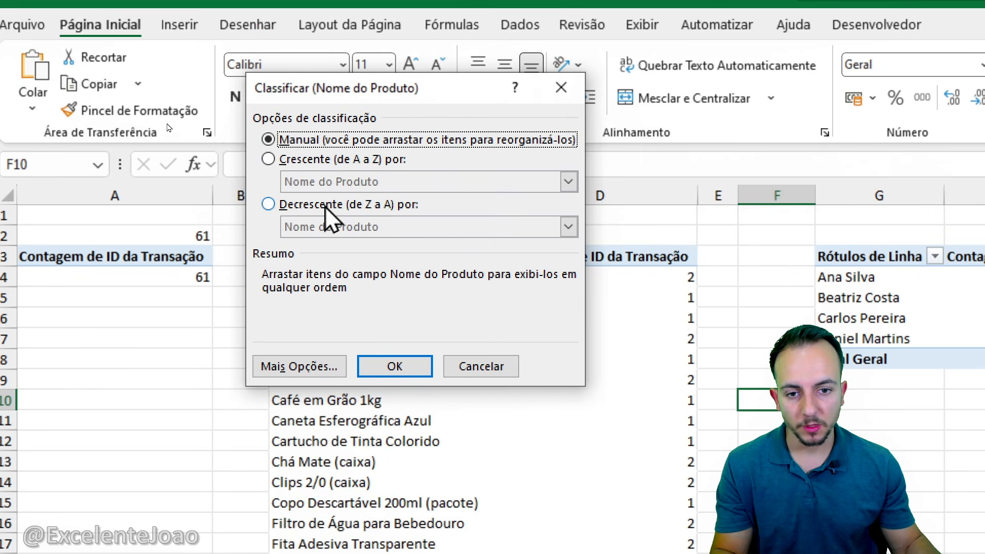
pyautogui.click(325, 205)
pyautogui.click(352, 226)
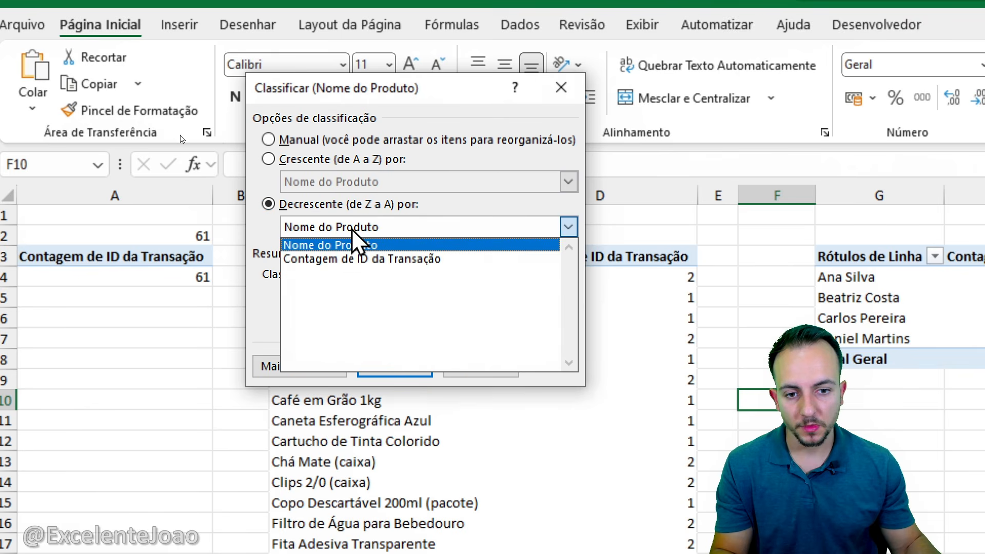
pyautogui.click(382, 259)
pyautogui.click(415, 370)
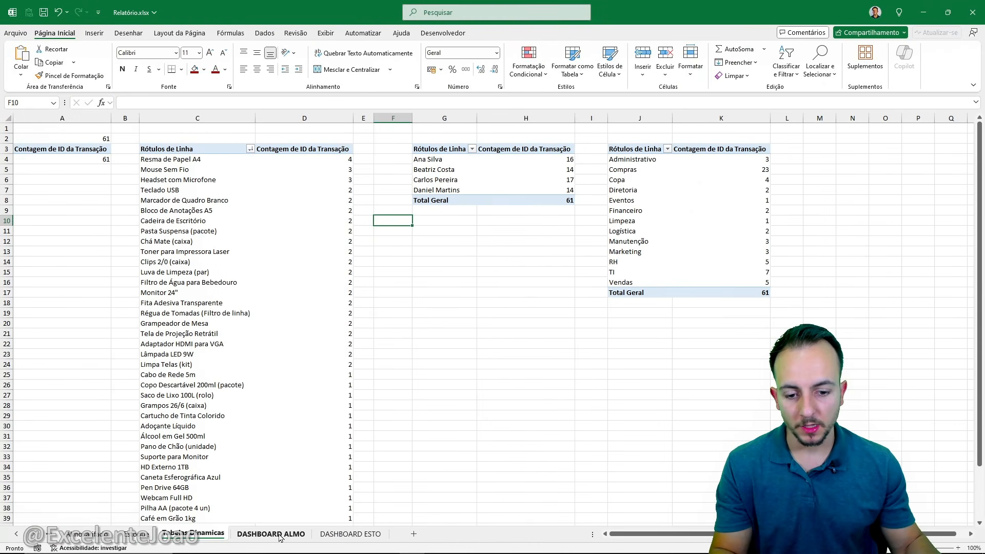
# On the DASHBOARD ALMO sheet, set the product chart's category axis to list its categories in reverse order
pyautogui.click(280, 536)
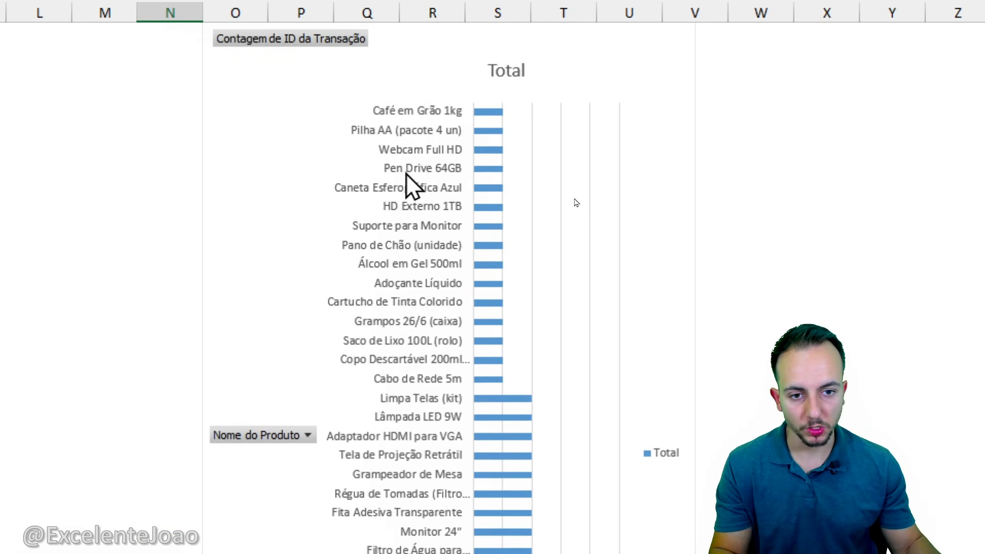
pyautogui.rightClick(405, 174)
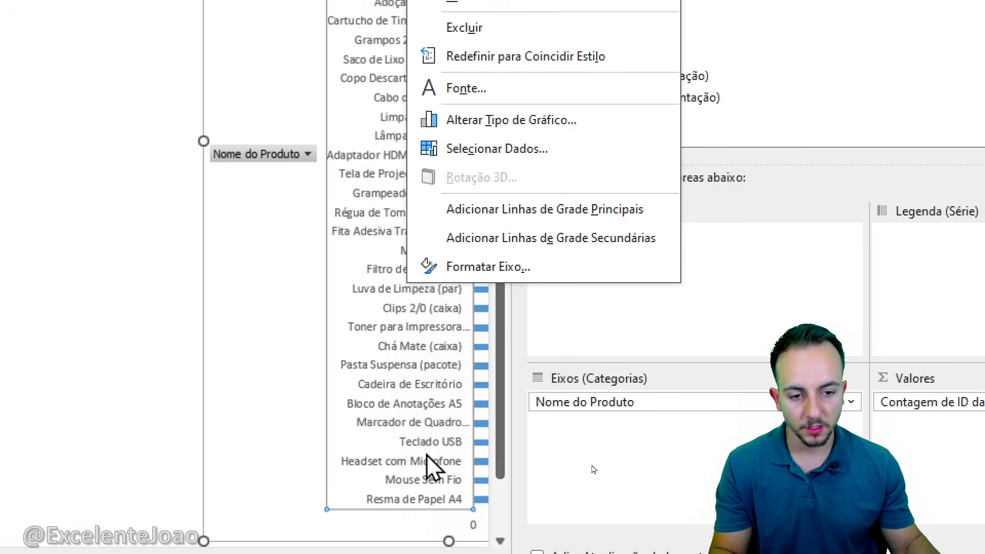
pyautogui.click(508, 547)
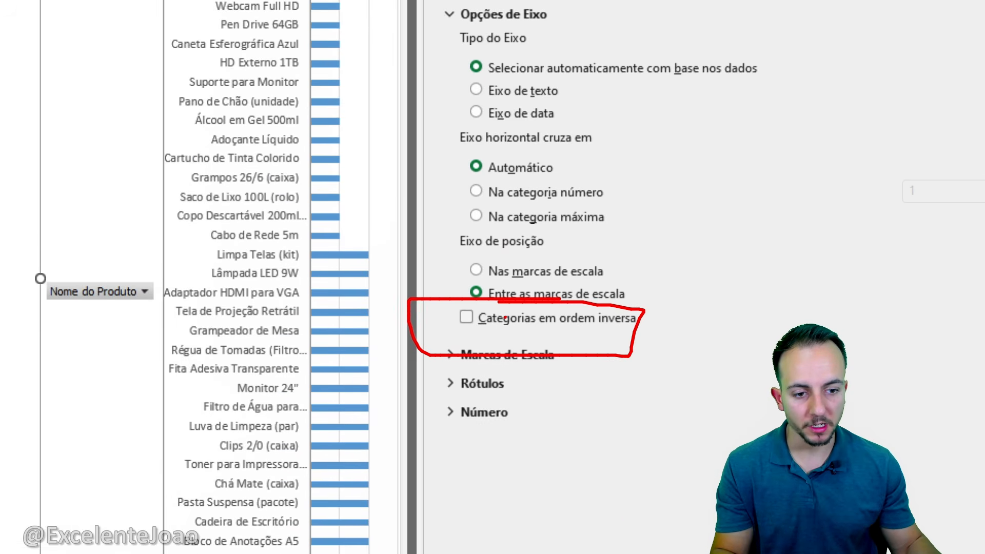
pyautogui.click(506, 318)
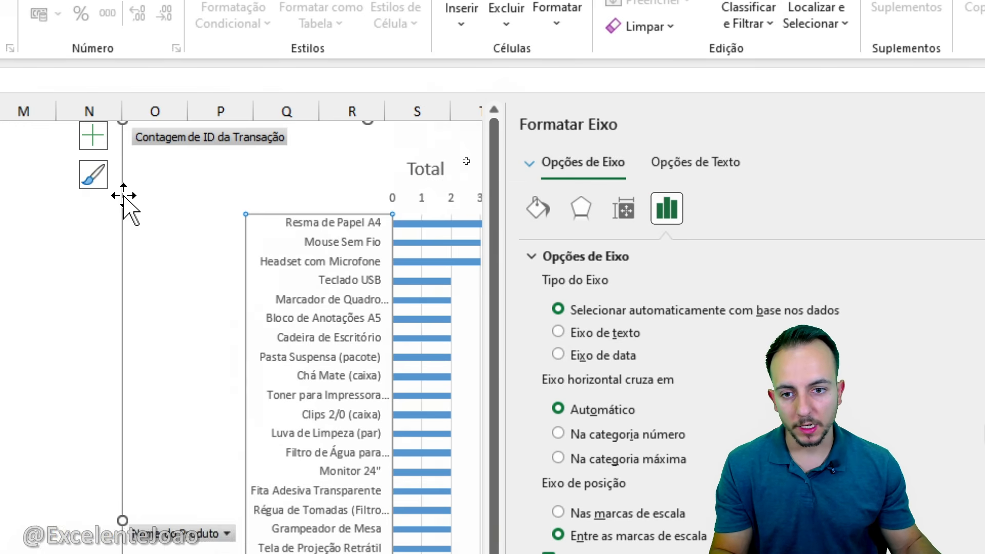
# Hide all field buttons on the product pivot chart
pyautogui.click(115, 214)
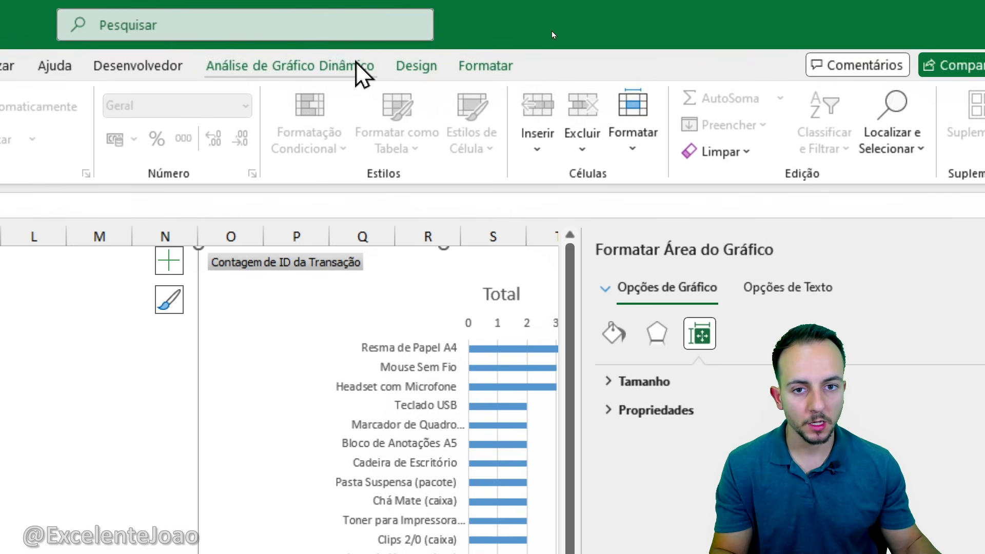
pyautogui.click(359, 68)
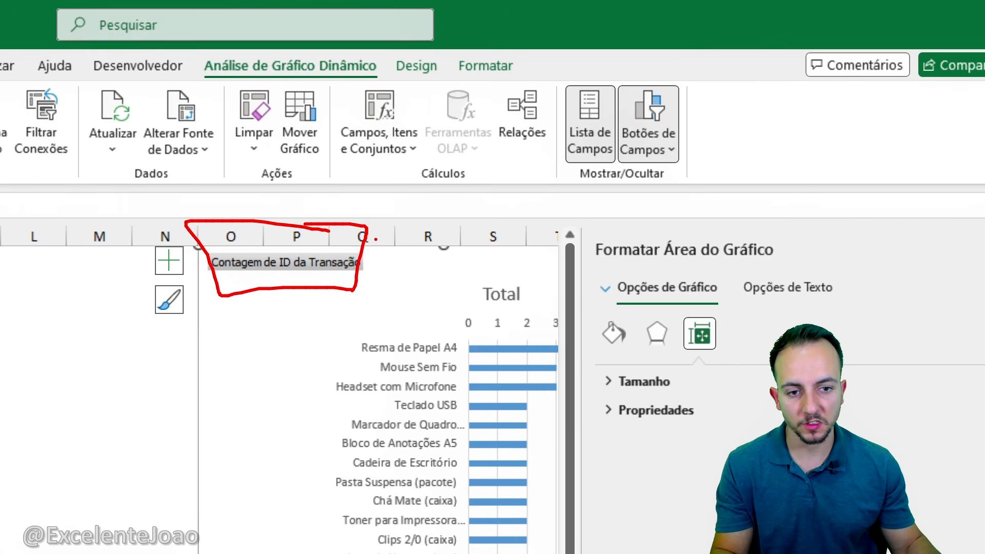
pyautogui.click(672, 152)
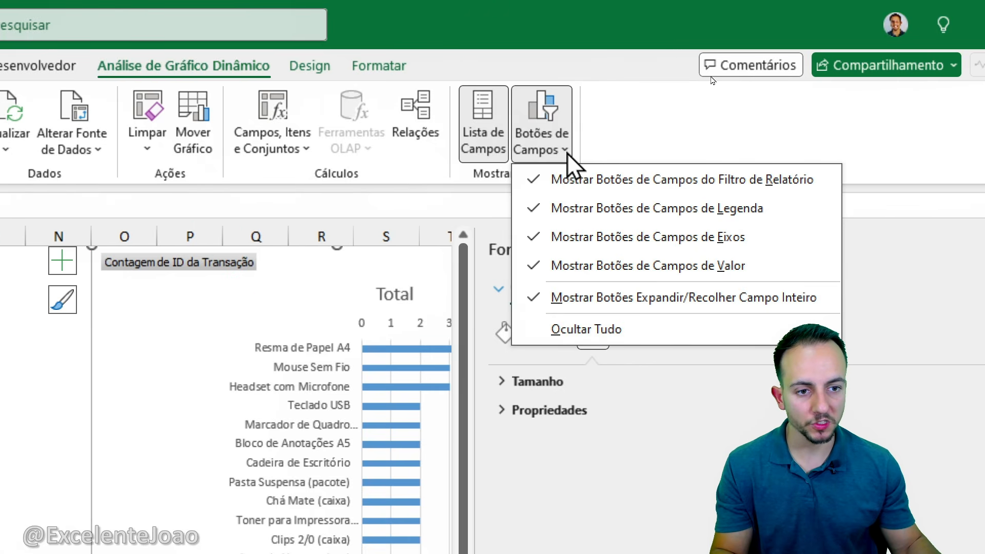
pyautogui.click(585, 328)
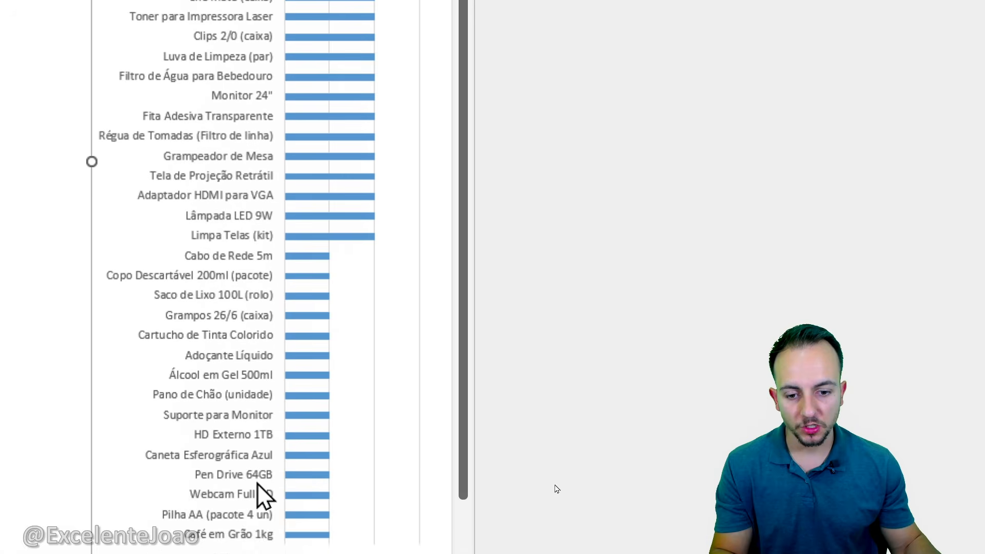
# Delete the gridlines and the numeric value axis from the product chart
pyautogui.click(374, 420)
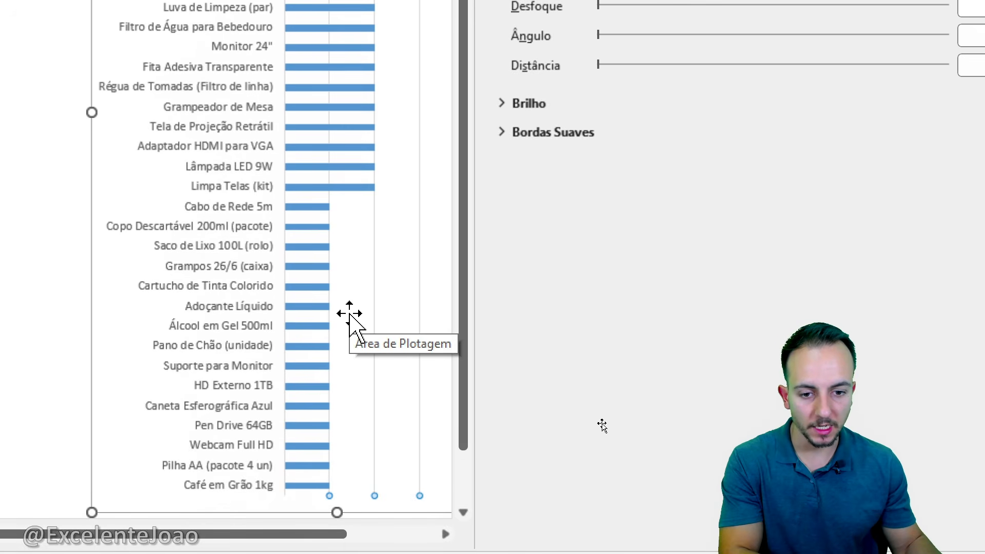
pyautogui.click(347, 313)
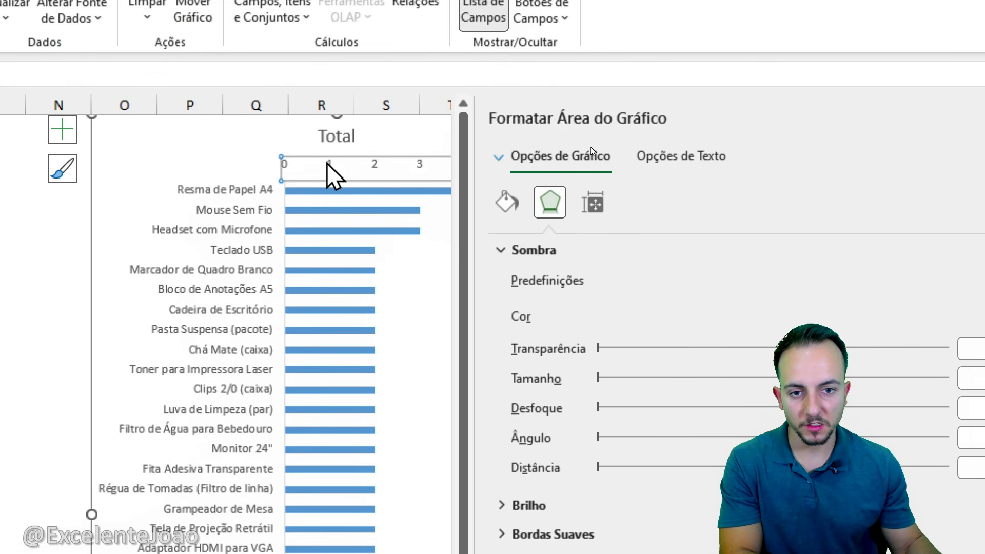
pyautogui.press('Delete')
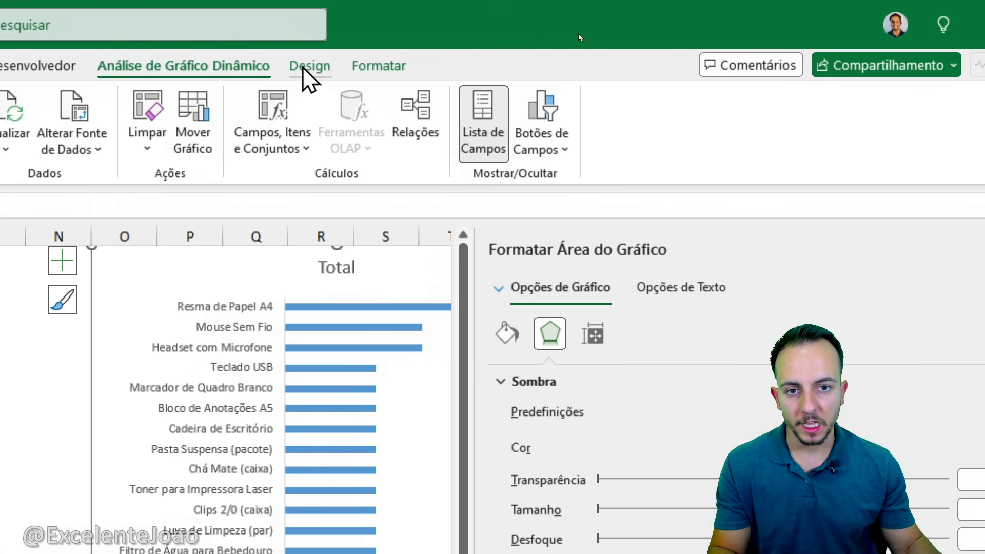
# Add data labels at Extremidade Externa to the product chart's bars and delete the legend
pyautogui.click(302, 66)
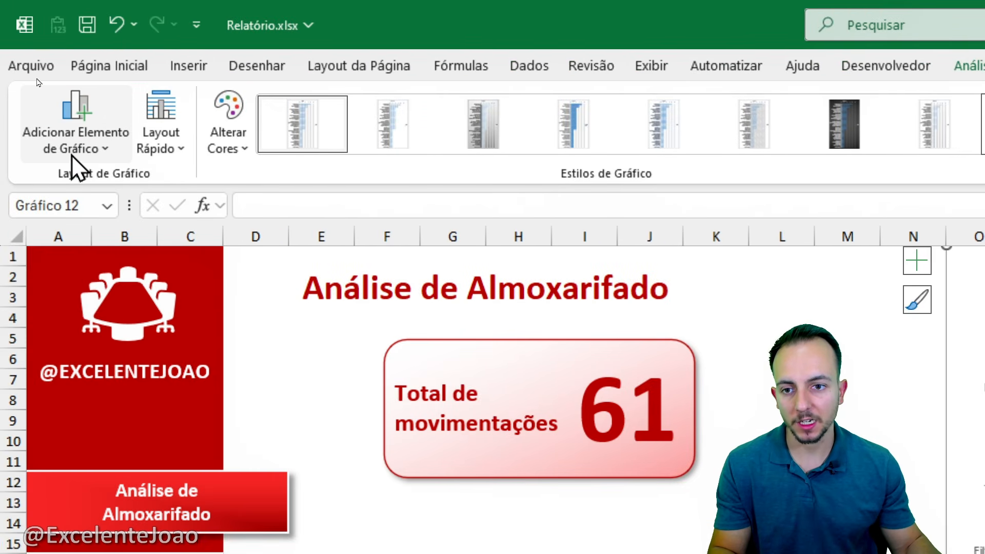
pyautogui.click(94, 151)
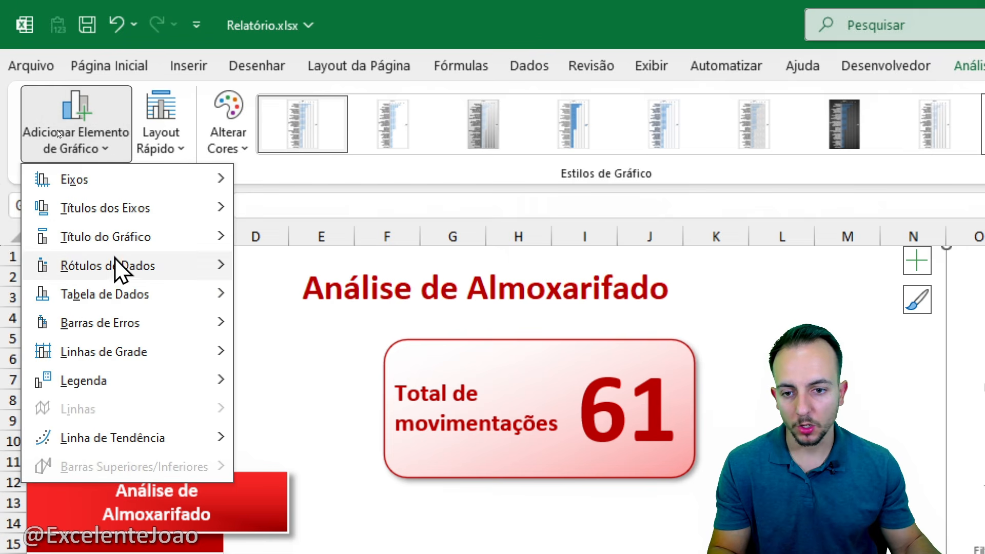
pyautogui.moveTo(121, 268)
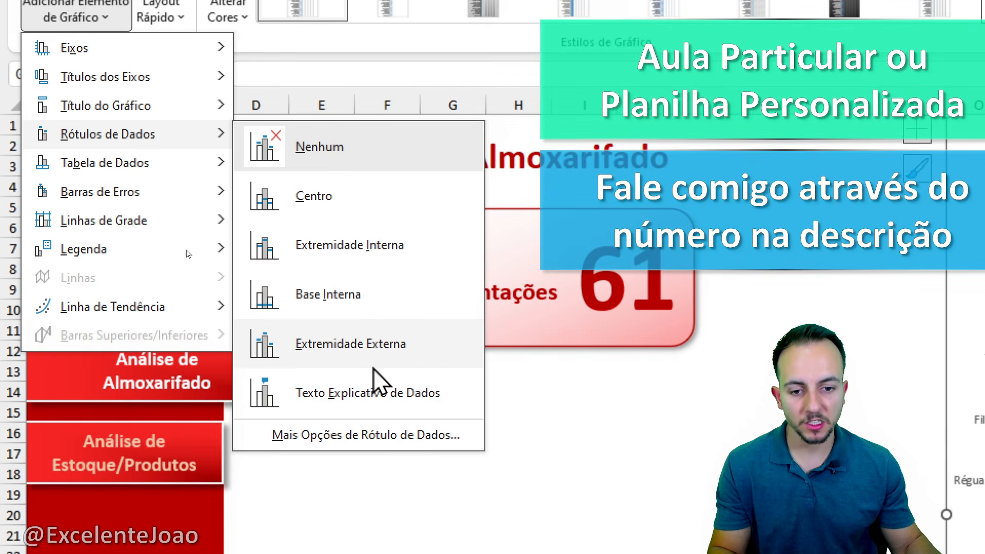
pyautogui.click(374, 377)
pyautogui.click(592, 451)
pyautogui.hscroll(4, 592, 438)
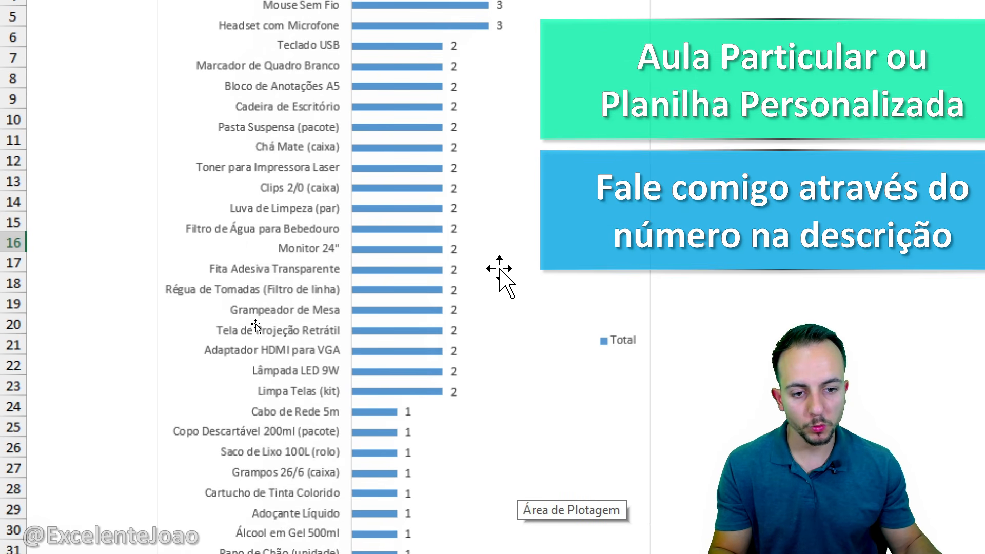
pyautogui.click(619, 200)
pyautogui.press('Delete')
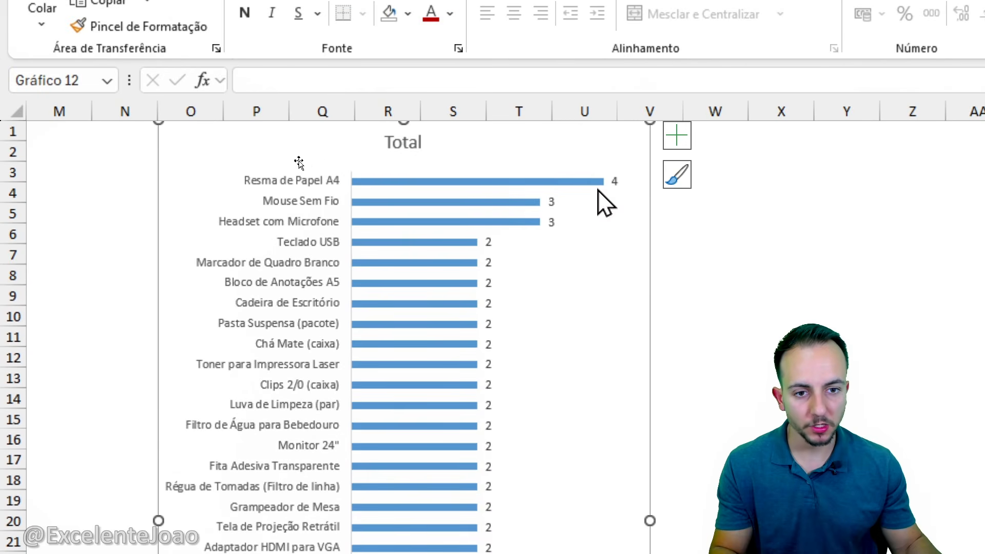
# Change the chart title to "Movimentações por produto"
pyautogui.click(396, 142)
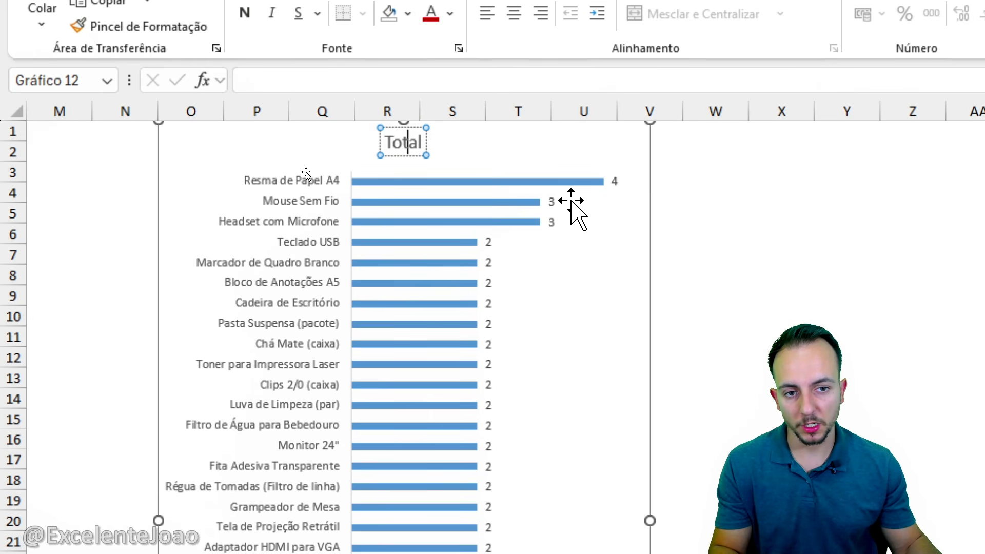
pyautogui.hotkey('ctrl', 'a')
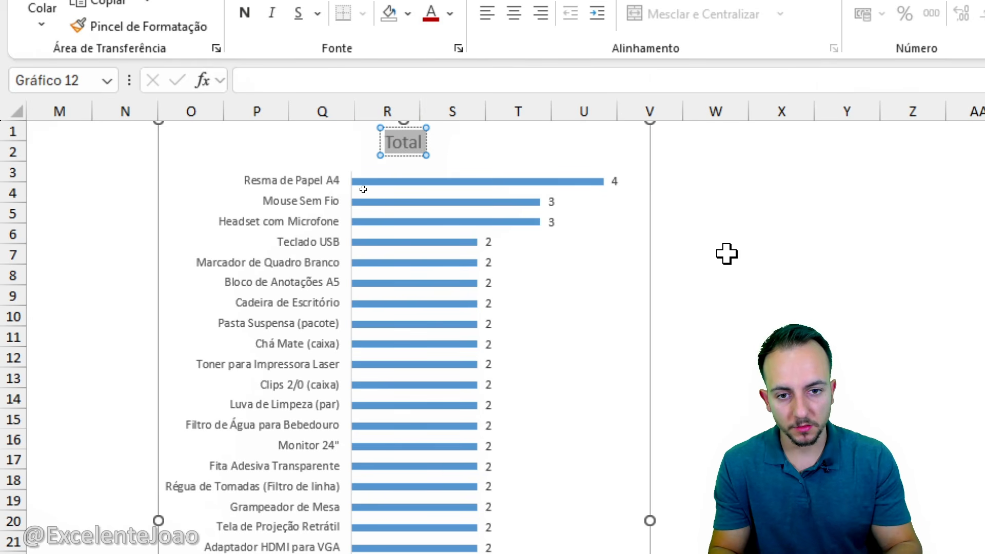
pyautogui.write('Movimentações')
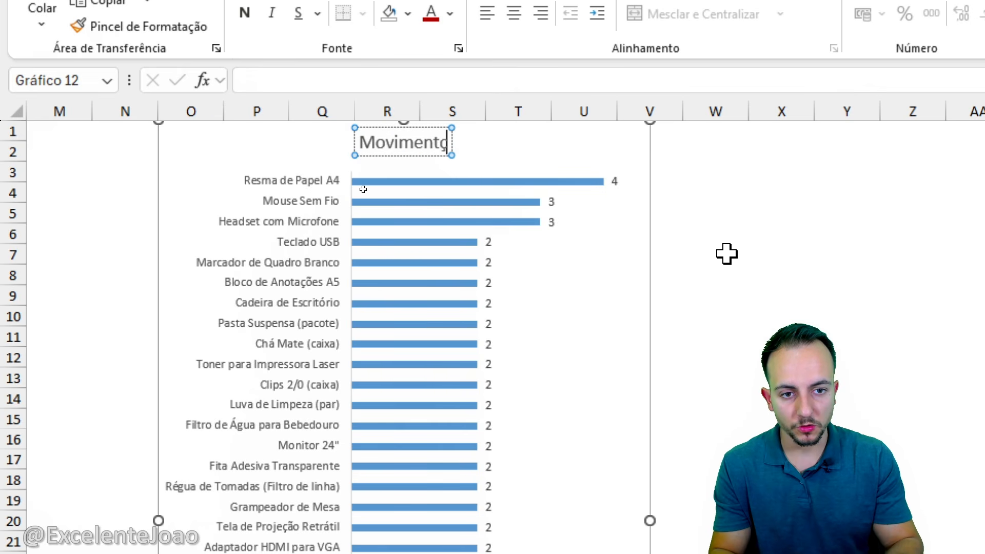
pyautogui.press('BackSpace')
pyautogui.press('BackSpace')
pyautogui.press('BackSpace')
pyautogui.write('ões por produto')
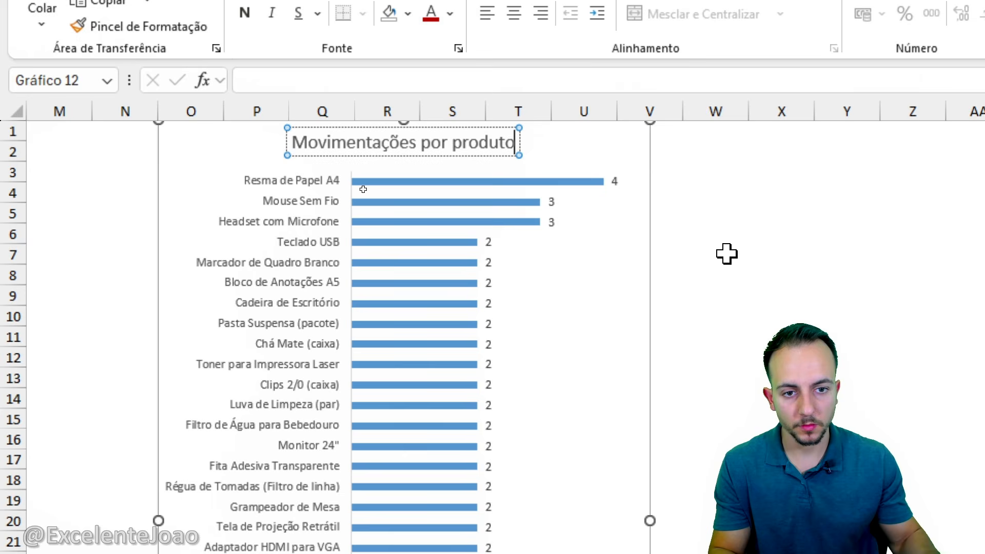
pyautogui.click(722, 254)
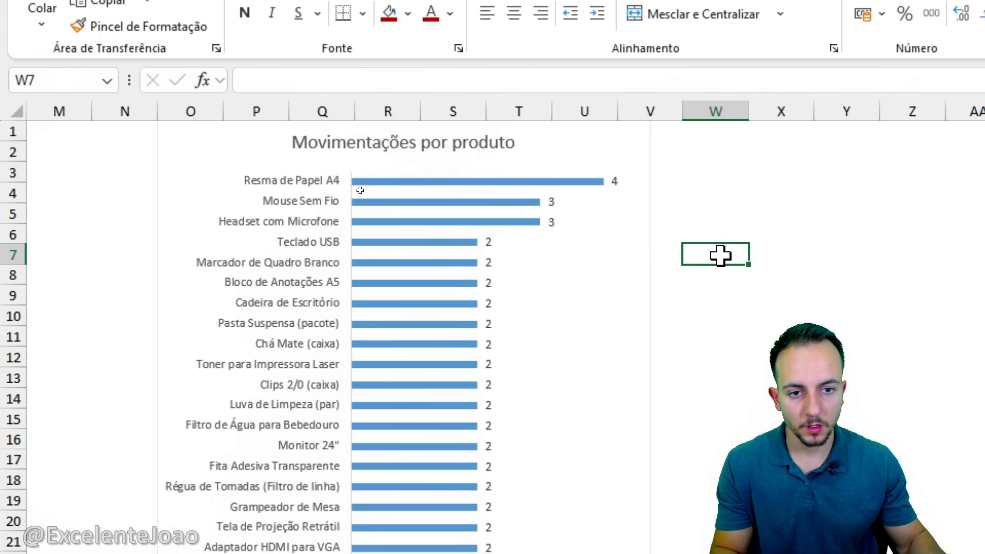
# Set the font colour of all text in the product chart to dark red
pyautogui.click(224, 149)
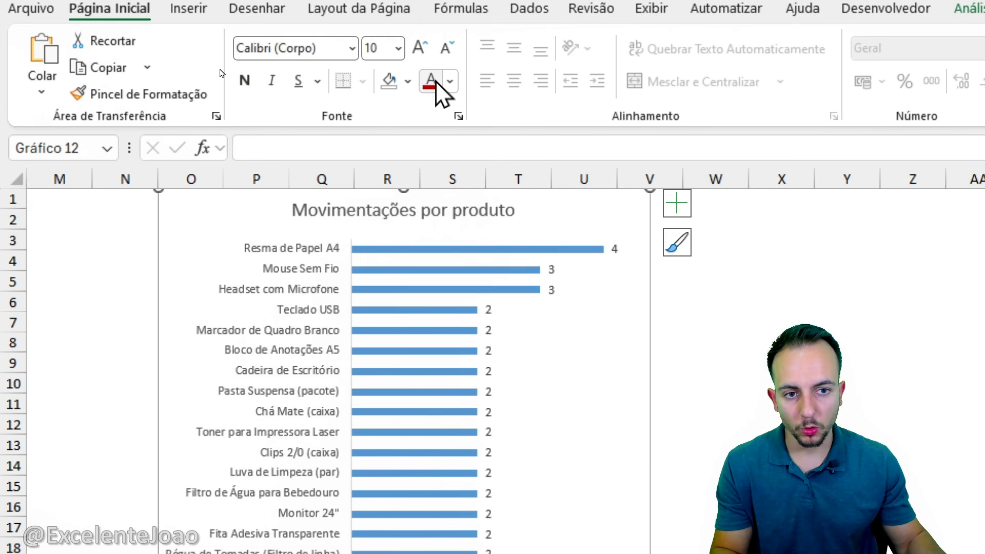
pyautogui.click(449, 82)
pyautogui.click(442, 437)
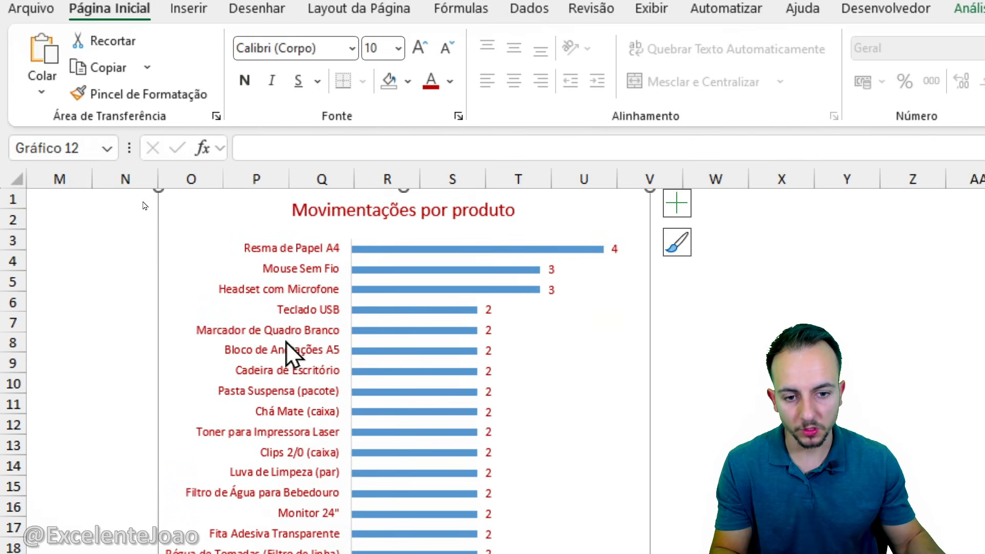
# Set the gap width (Largura do Espaçamento) of the product chart's bar series to 61%
pyautogui.rightClick(403, 250)
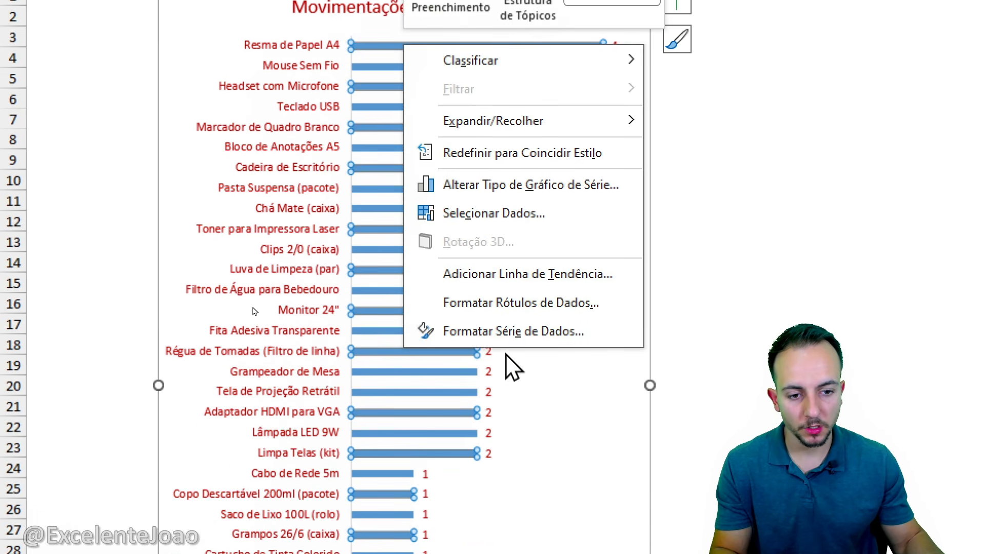
pyautogui.click(579, 331)
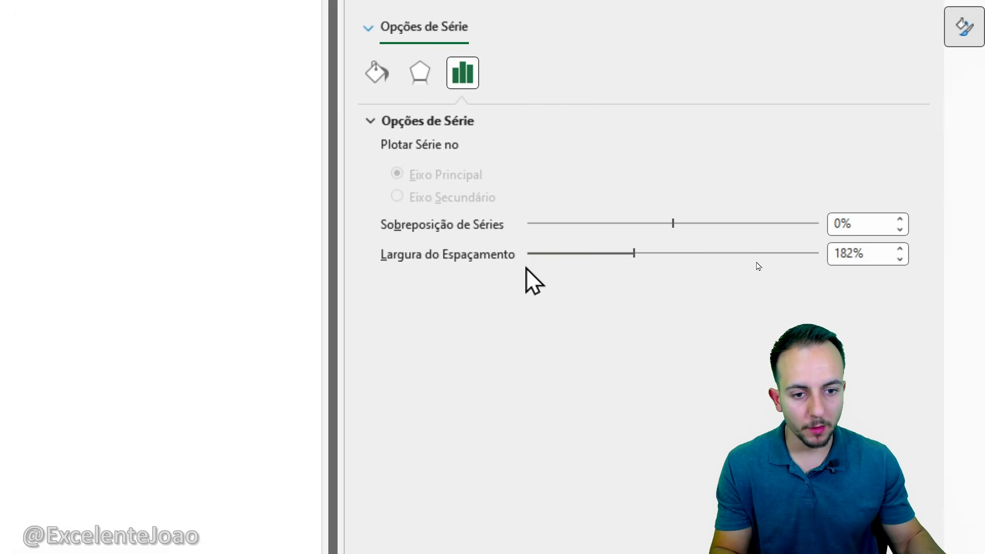
pyautogui.moveTo(635, 254); pyautogui.dragTo(747, 254)
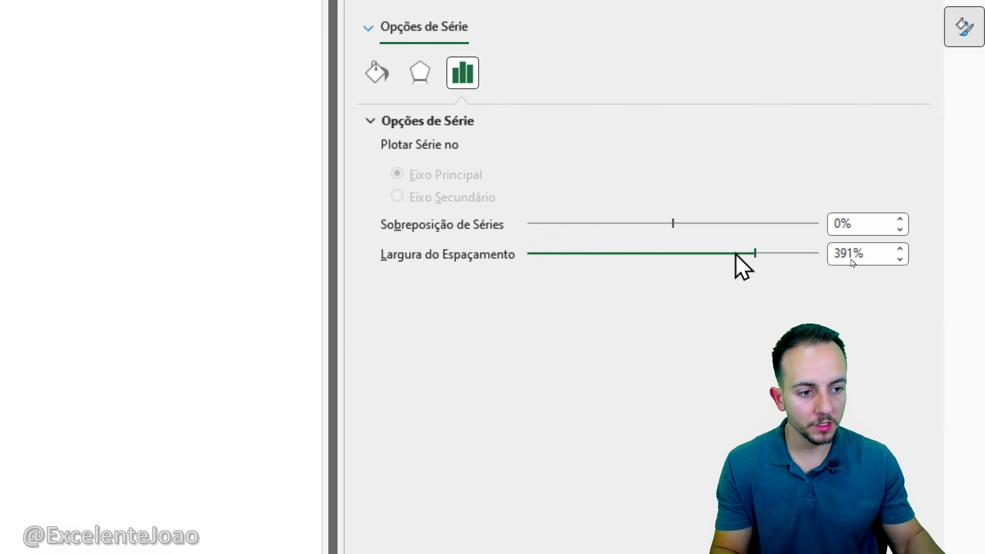
pyautogui.moveTo(702, 254); pyautogui.dragTo(586, 253)
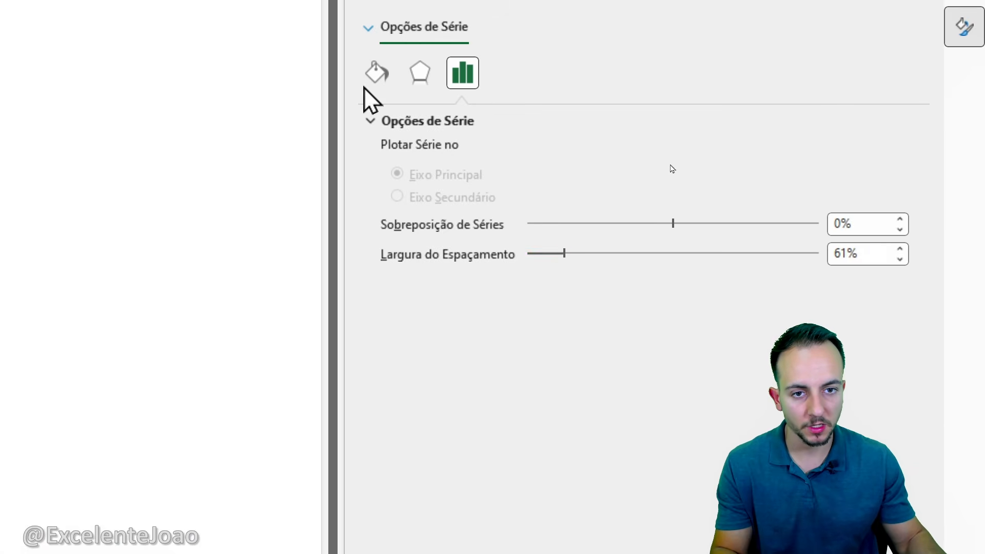
# Apply a solid fill colour to the product chart's bar series
pyautogui.click(374, 75)
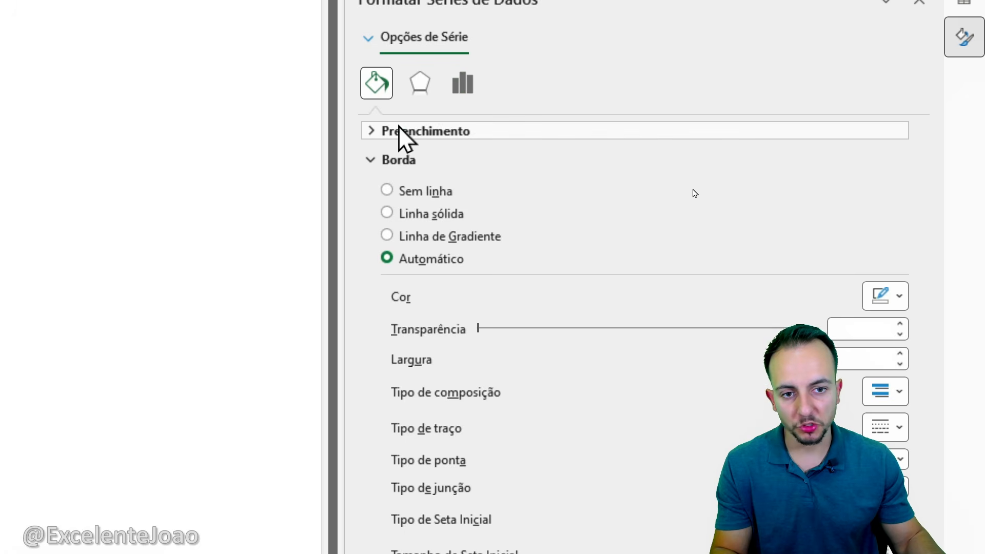
pyautogui.click(439, 130)
pyautogui.click(895, 364)
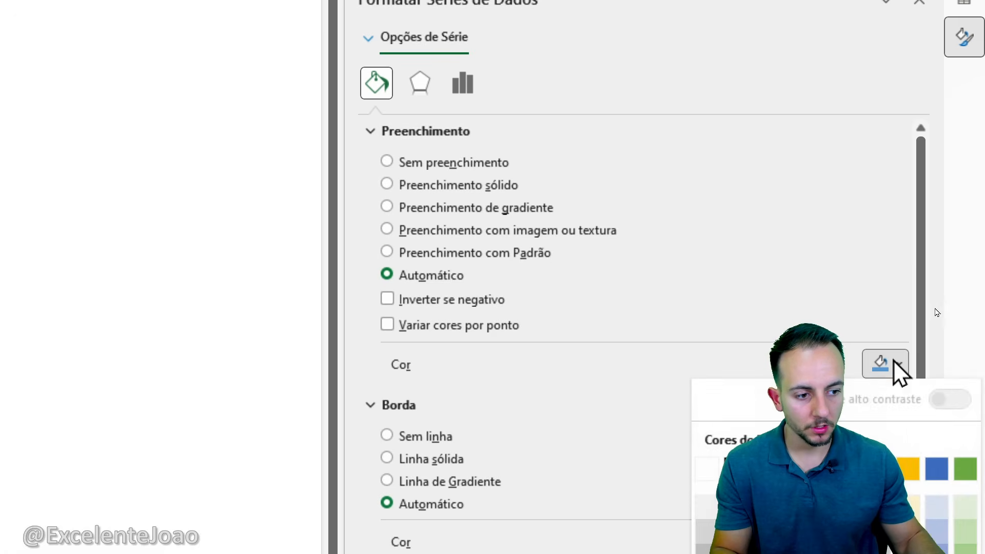
pyautogui.click(707, 373)
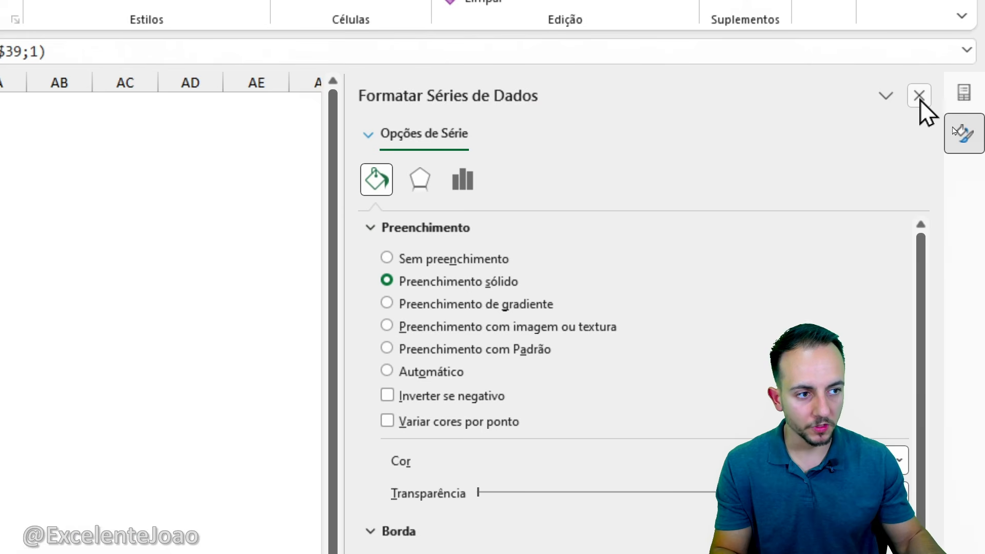
# Give the product chart's area a solid dark red border line (Linha sólida)
pyautogui.click(918, 96)
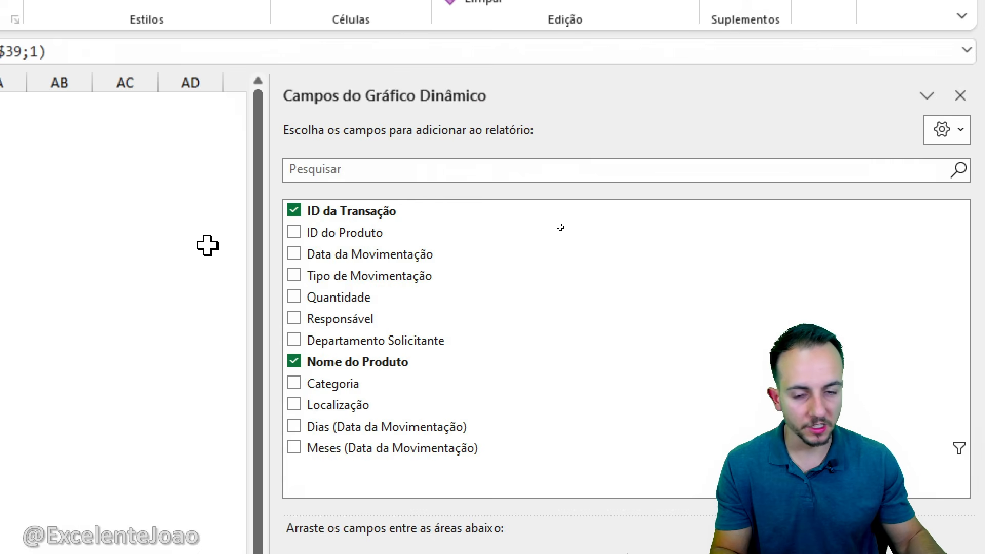
pyautogui.click(127, 306)
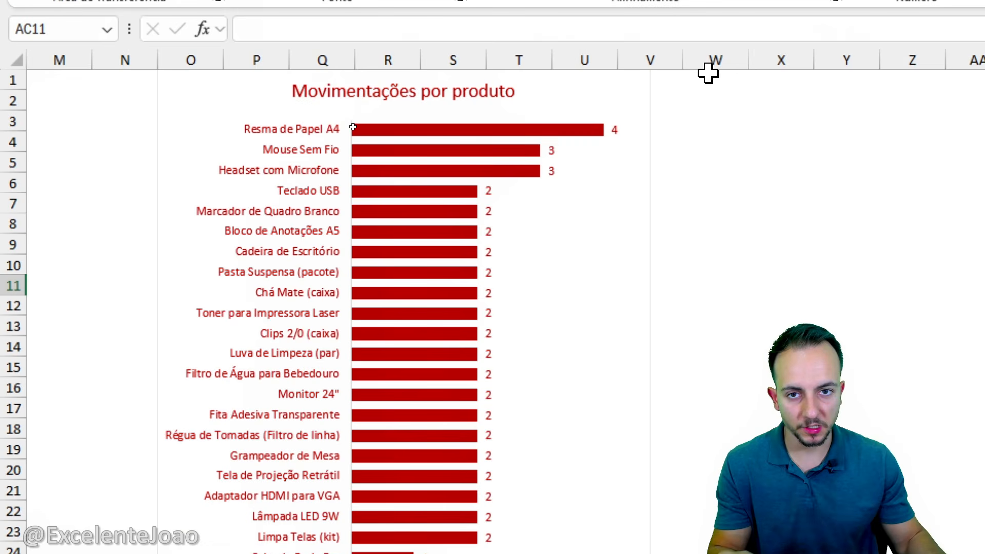
pyautogui.rightClick(650, 98)
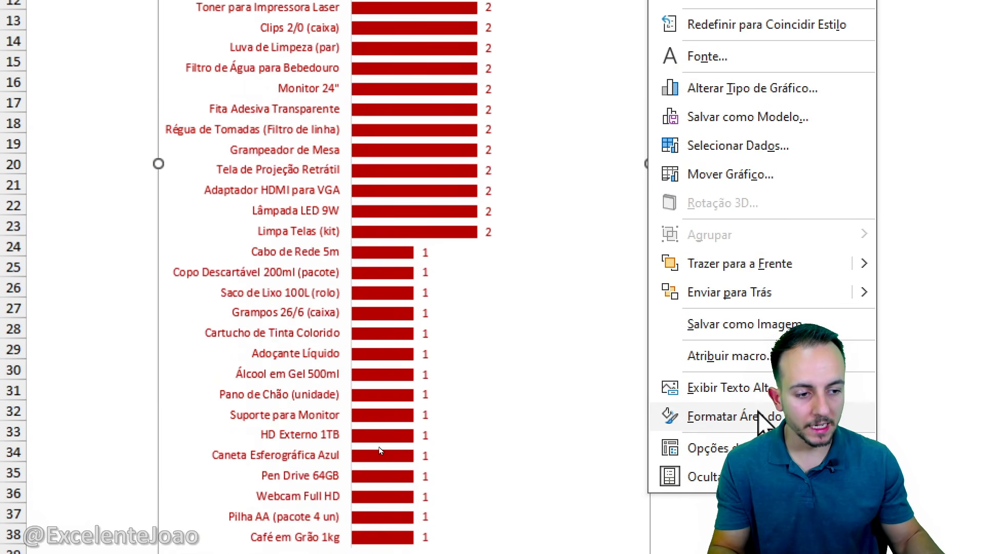
pyautogui.click(734, 416)
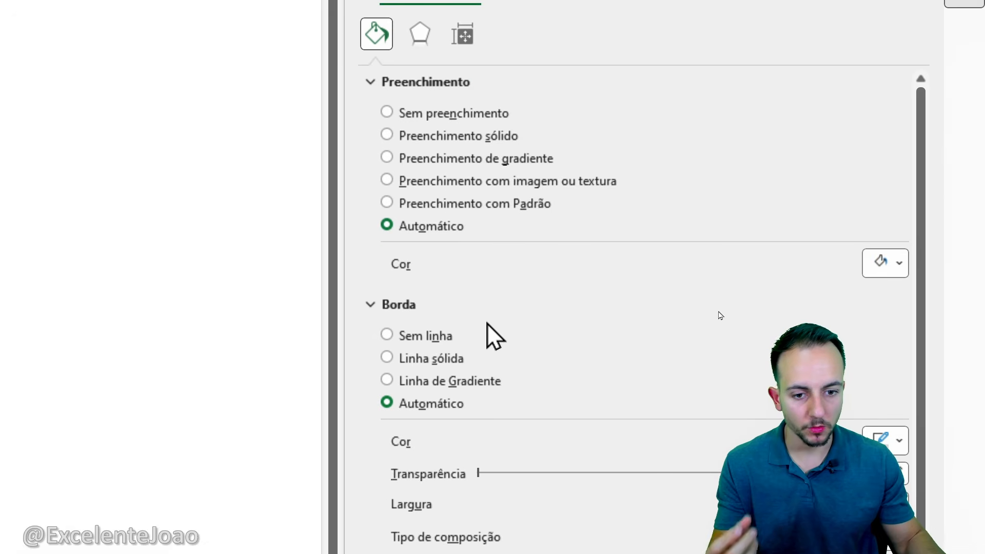
pyautogui.click(450, 359)
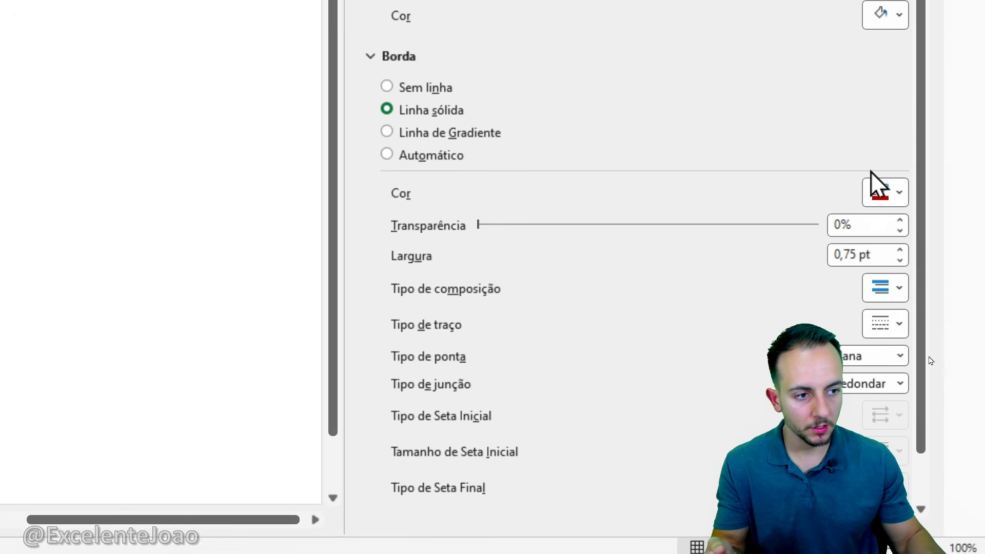
pyautogui.click(880, 192)
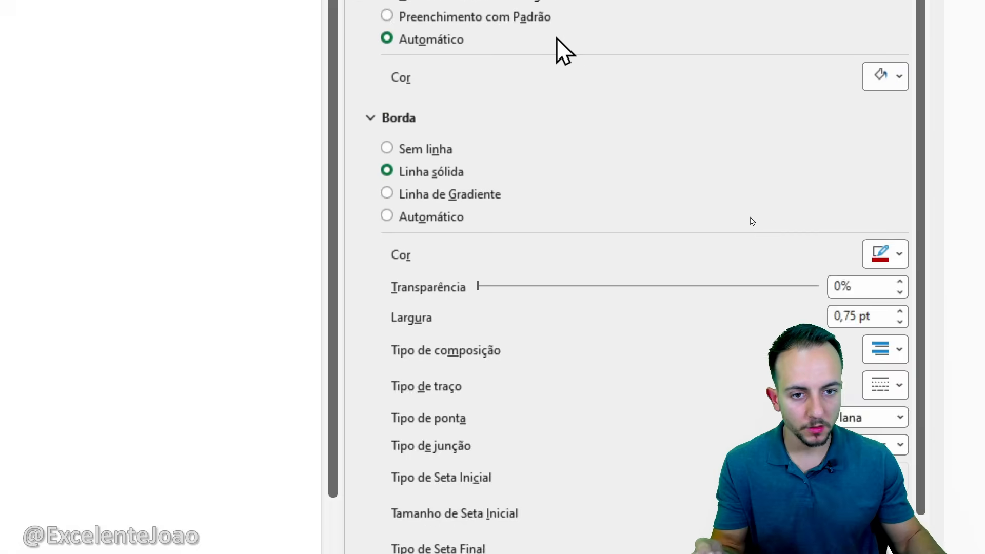
# Apply a preset shadow to the product chart's area
pyautogui.click(415, 115)
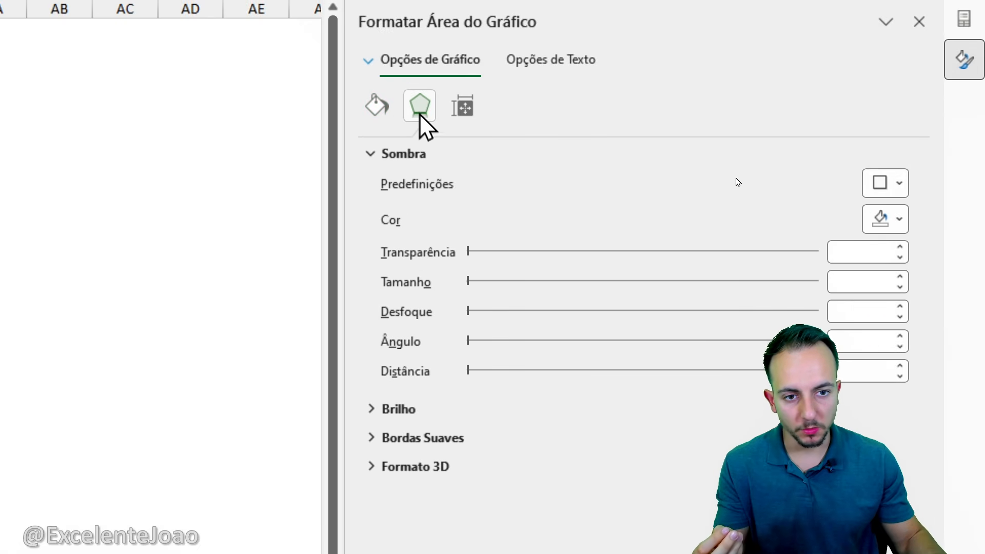
pyautogui.click(898, 185)
pyautogui.click(832, 336)
pyautogui.click(919, 22)
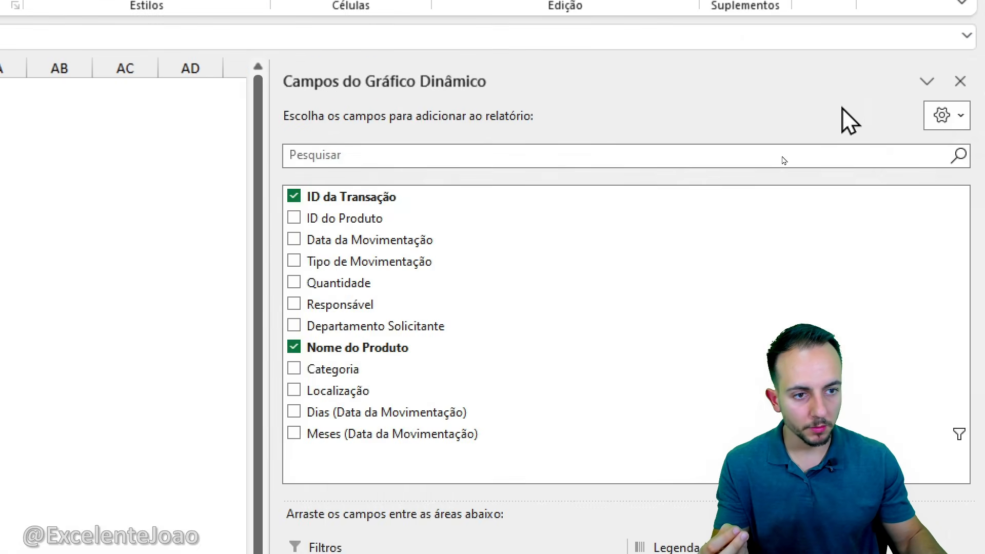
pyautogui.click(143, 172)
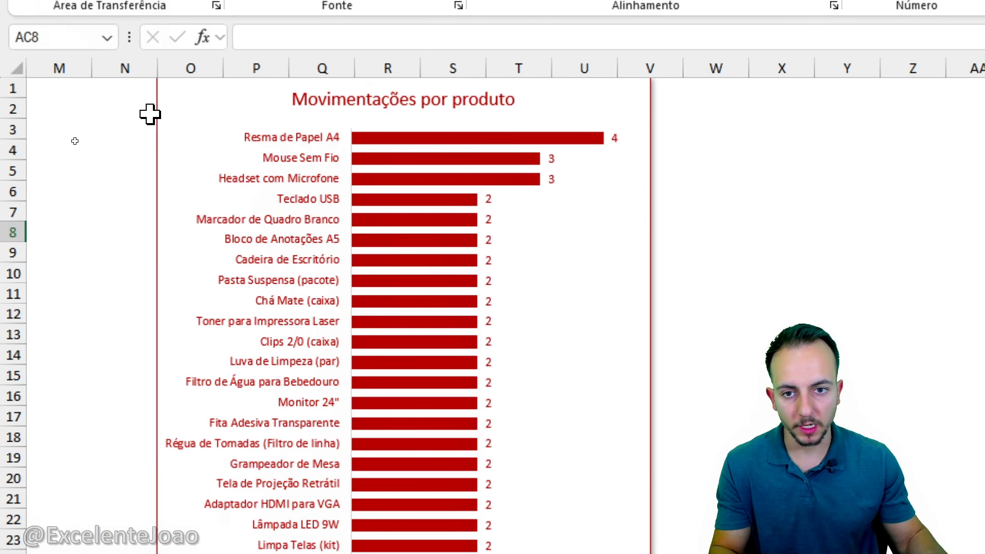
pyautogui.click(130, 84)
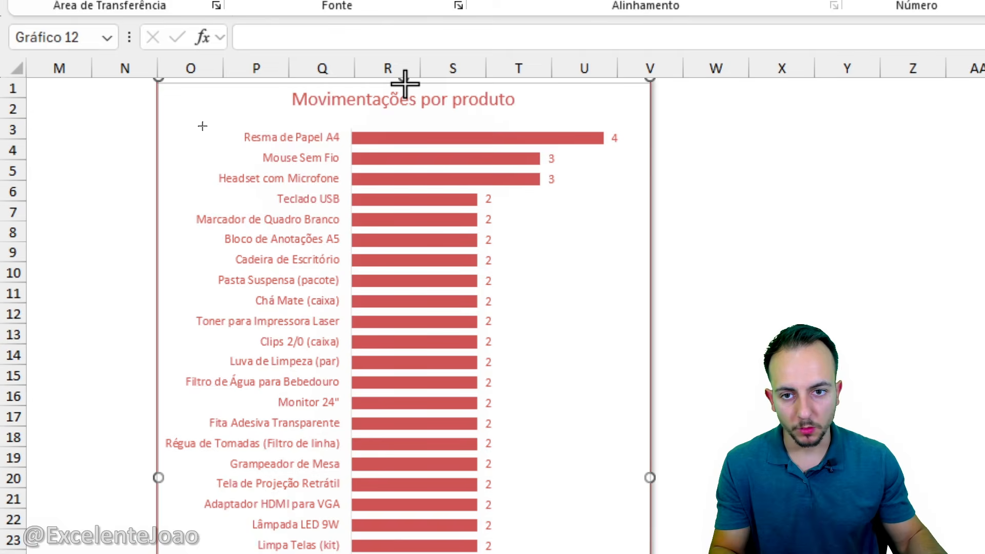
pyautogui.click(848, 229)
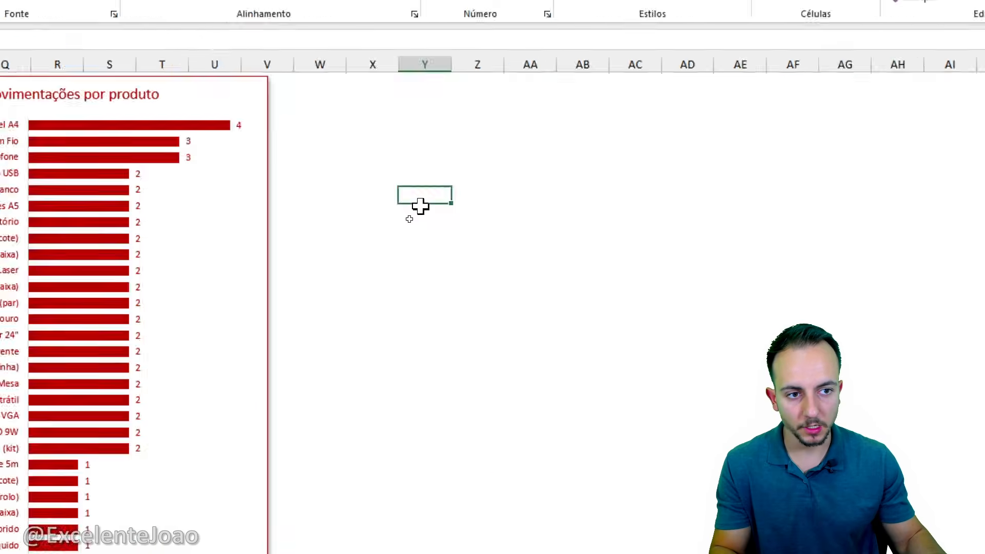
pyautogui.hscroll(-4, 385, 296)
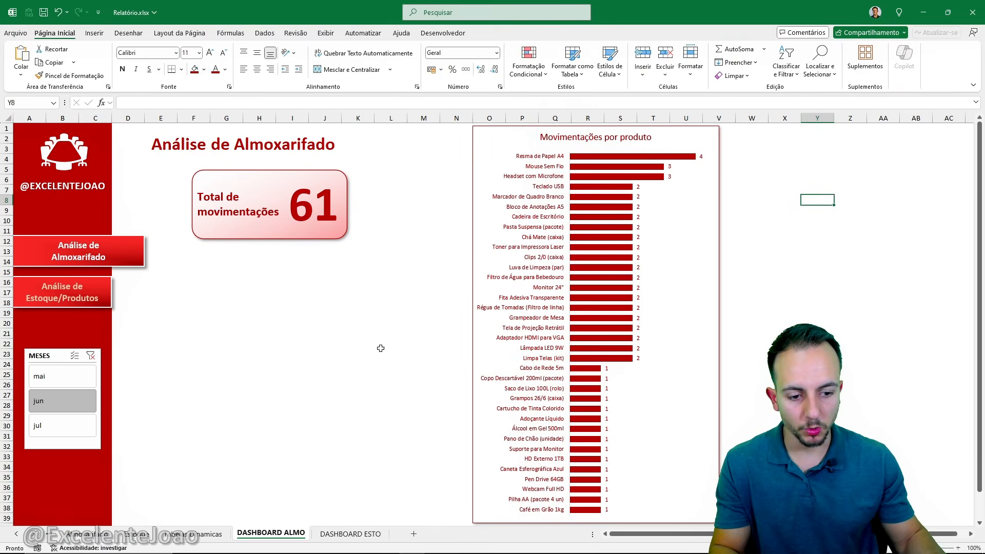
# Shorten the product chart slightly from its lower edge and nudge it down the dashboard
pyautogui.click(475, 507)
pyautogui.scroll(-1, 596, 523)
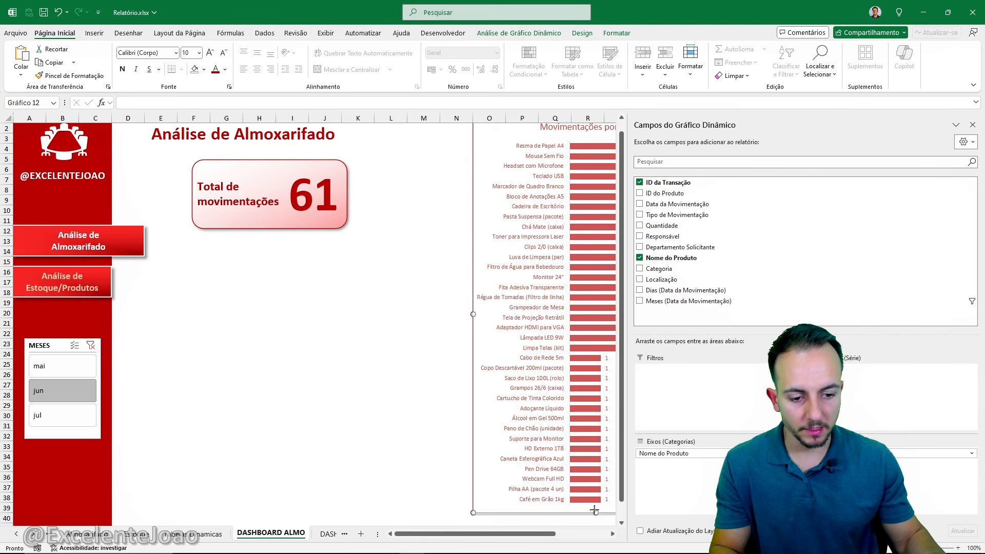
pyautogui.moveTo(592, 501); pyautogui.dragTo(592, 499)
pyautogui.press('Down')
pyautogui.press('Down')
pyautogui.press('Down')
pyautogui.press('Down')
pyautogui.press('Down')
pyautogui.press('Down')
pyautogui.press('Down')
pyautogui.press('Down')
pyautogui.press('Down')
pyautogui.press('Down')
pyautogui.press('Down')
pyautogui.press('Down')
pyautogui.press('Down')
pyautogui.press('Down')
pyautogui.press('Down')
pyautogui.press('Down')
pyautogui.press('Down')
pyautogui.press('Down')
pyautogui.press('Down')
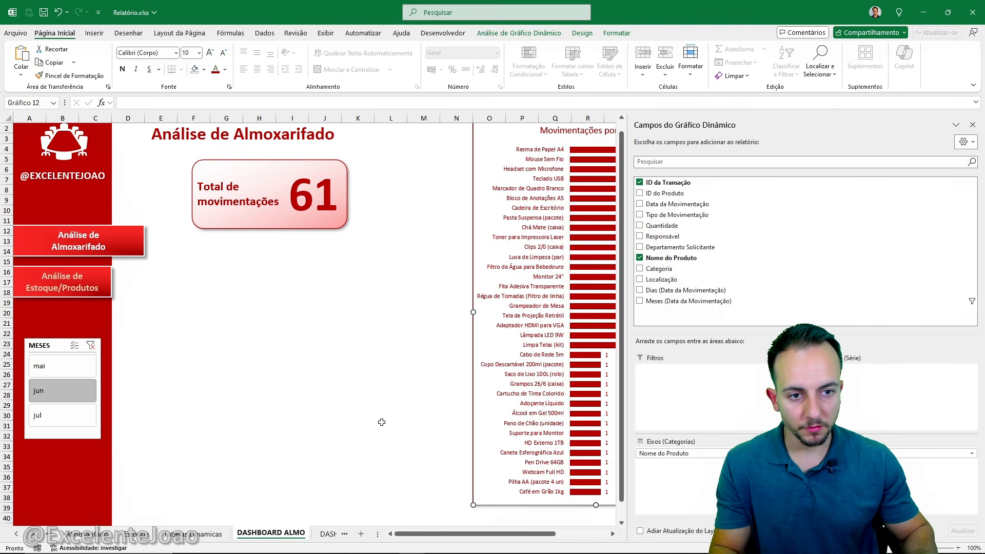
pyautogui.click(382, 422)
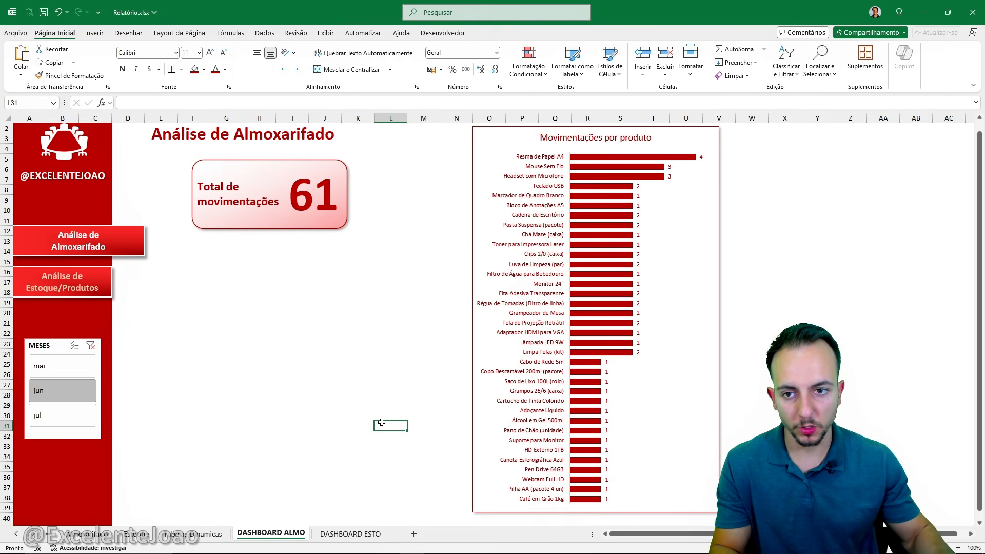
# Nudge the product chart slightly upward on the dashboard
pyautogui.scroll(1, 382, 418)
pyautogui.click(508, 155)
pyautogui.press('Up')
pyautogui.press('Up')
pyautogui.press('Up')
pyautogui.press('Up')
pyautogui.press('Up')
pyautogui.press('Up')
pyautogui.press('Up')
pyautogui.press('Up')
pyautogui.press('Up')
pyautogui.press('Up')
pyautogui.press('Up')
pyautogui.press('Up')
pyautogui.press('Up')
pyautogui.press('Up')
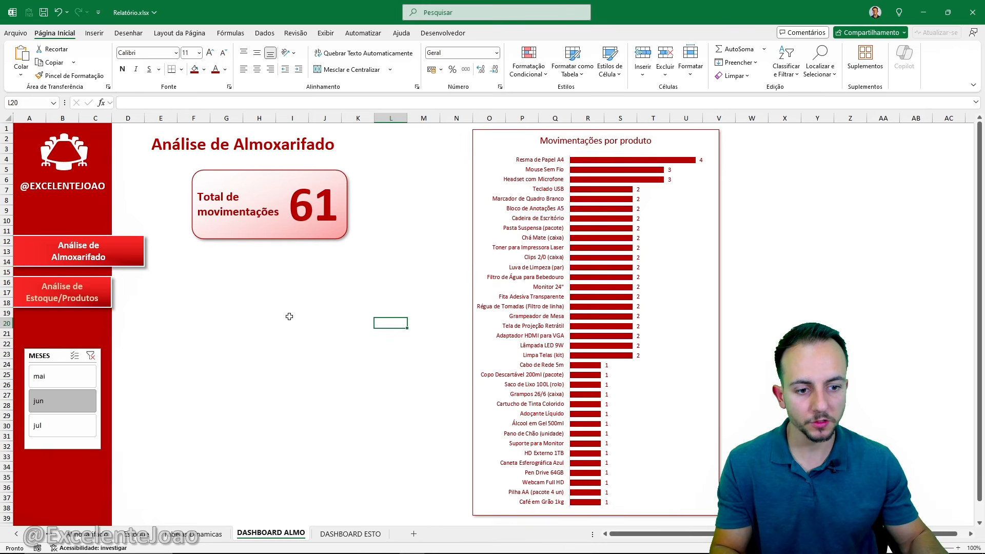
# Switch the MESES slicer repeatedly between mai, jun and jul to examine how the product chart and total respond
pyautogui.click(70, 384)
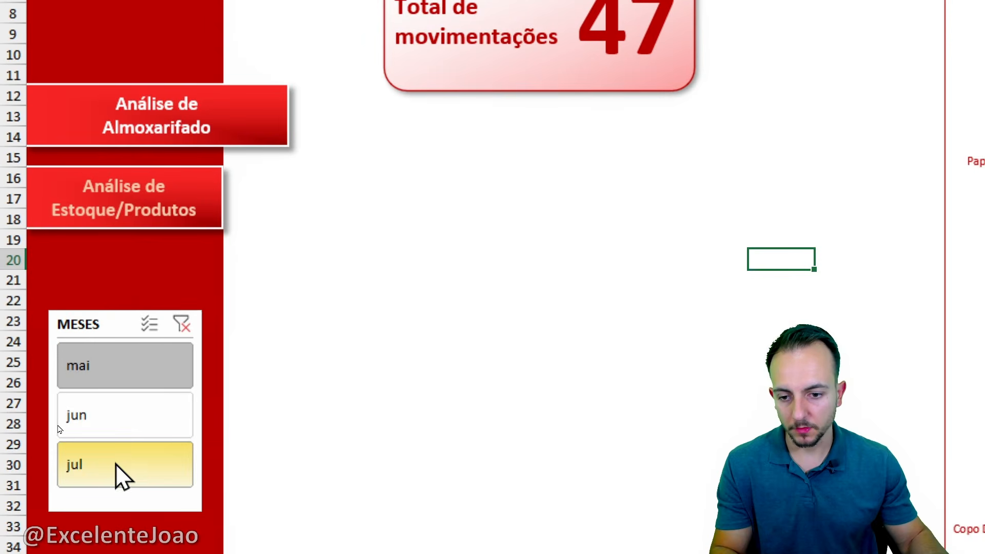
pyautogui.click(61, 429)
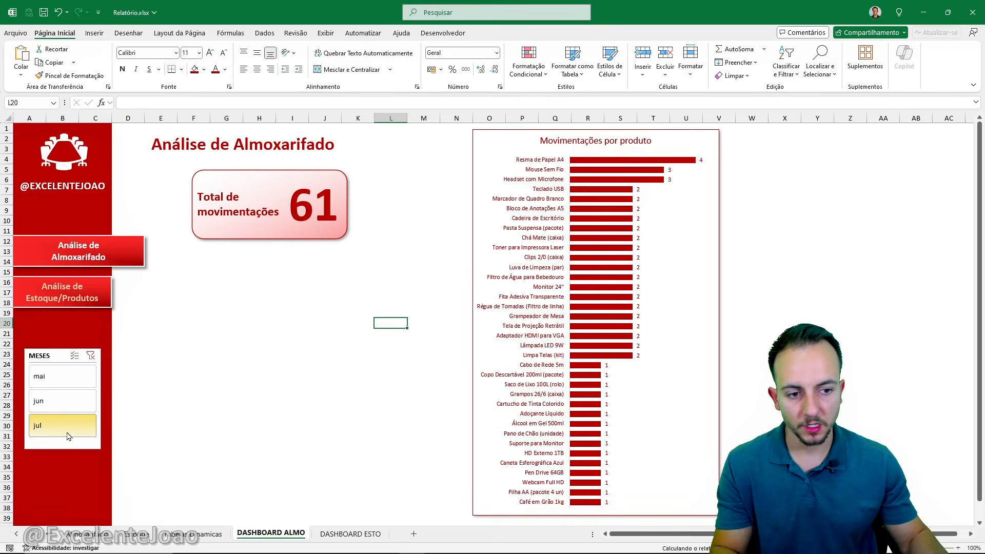
pyautogui.click(78, 408)
pyautogui.click(70, 430)
pyautogui.click(72, 403)
pyautogui.click(74, 382)
pyautogui.click(68, 399)
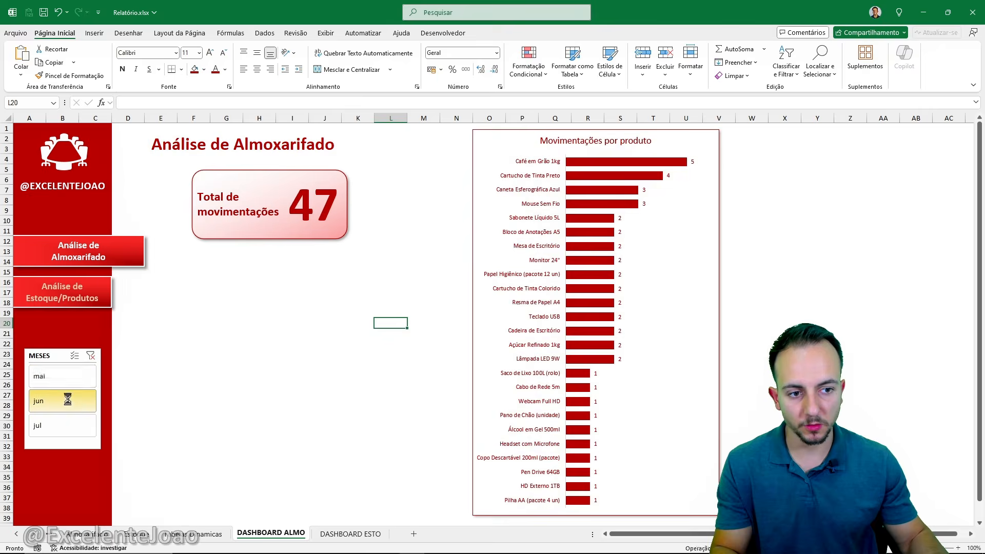
pyautogui.click(63, 428)
pyautogui.click(68, 402)
pyautogui.click(68, 375)
pyautogui.click(77, 403)
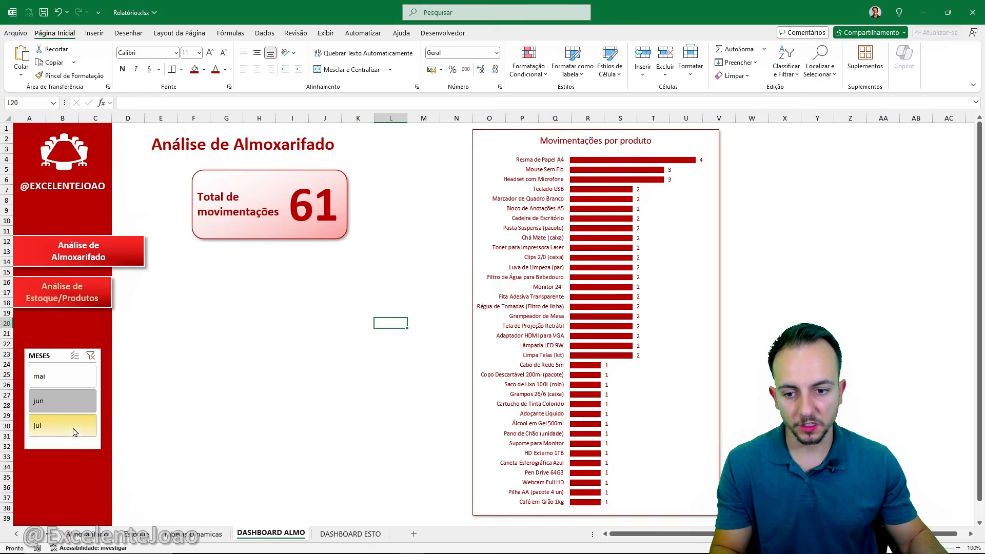
pyautogui.click(74, 431)
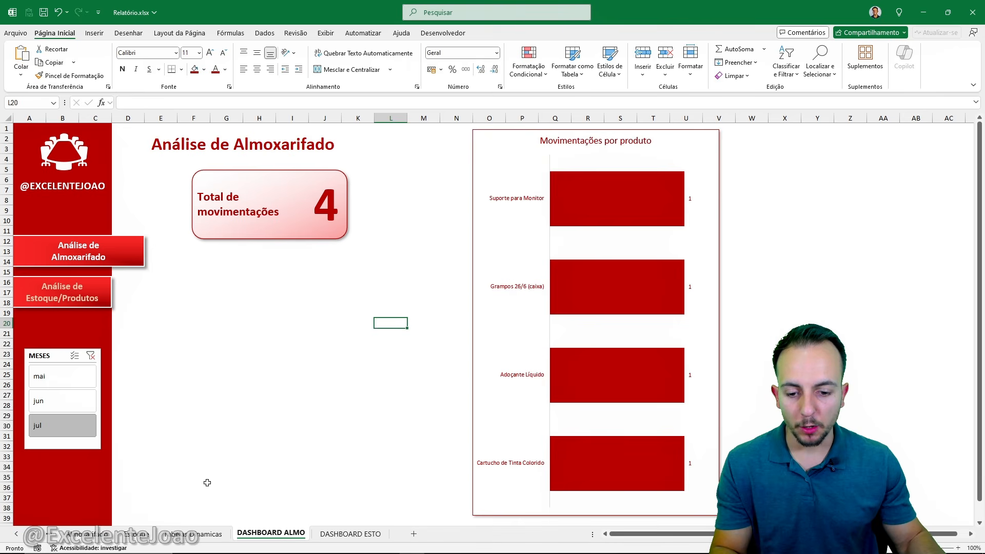
# Filter the dashboard to jun with the MESES slicer and go to the Tabelas Dinamicas sheet
pyautogui.click(201, 535)
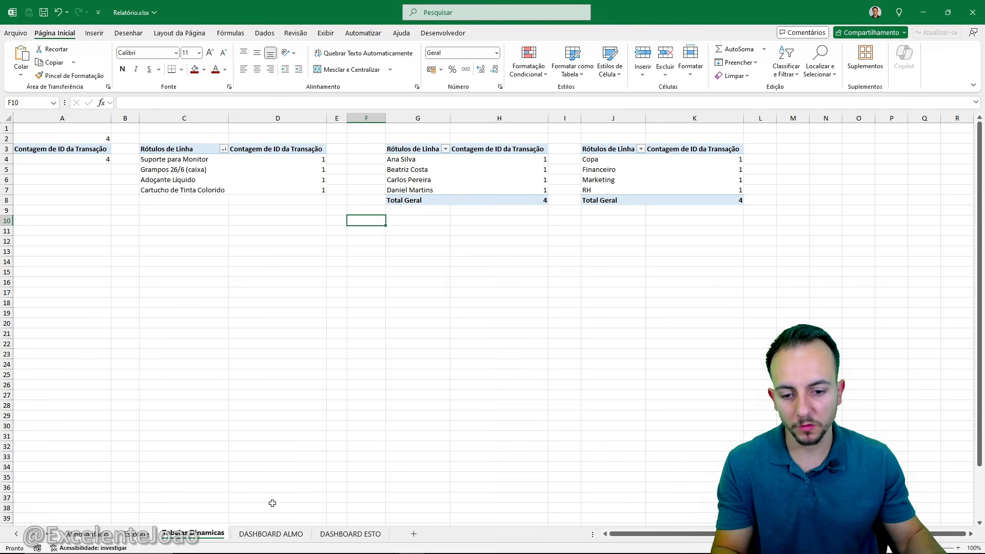
pyautogui.click(268, 535)
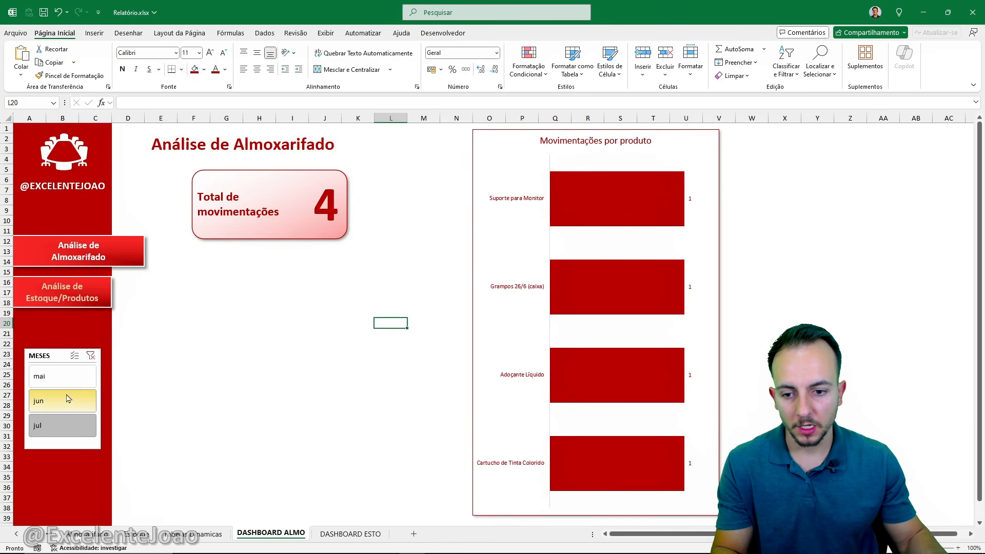
pyautogui.click(69, 397)
pyautogui.click(200, 534)
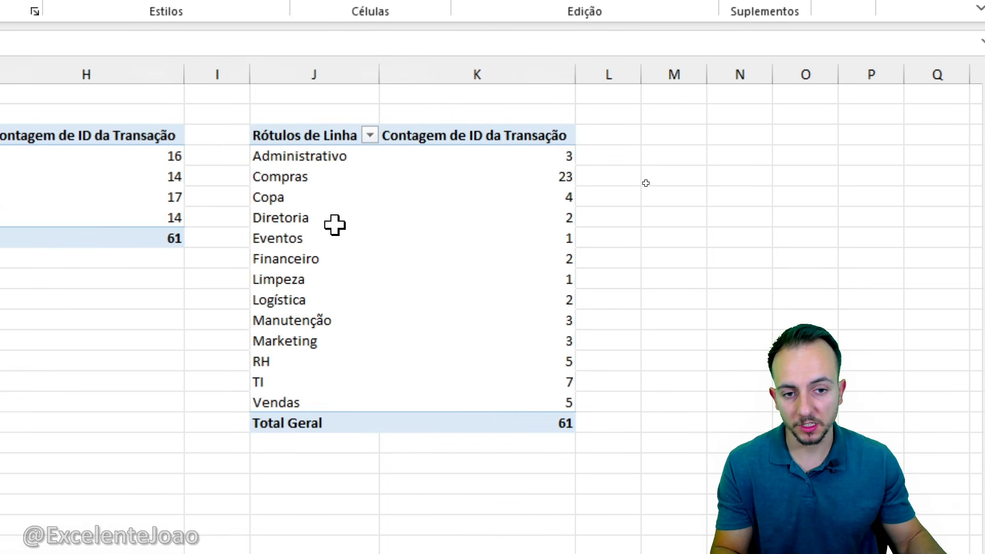
# Insert a 2D clustered bar chart from the Departamento Solicitante pivot table and move it beneath that table
pyautogui.click(326, 202)
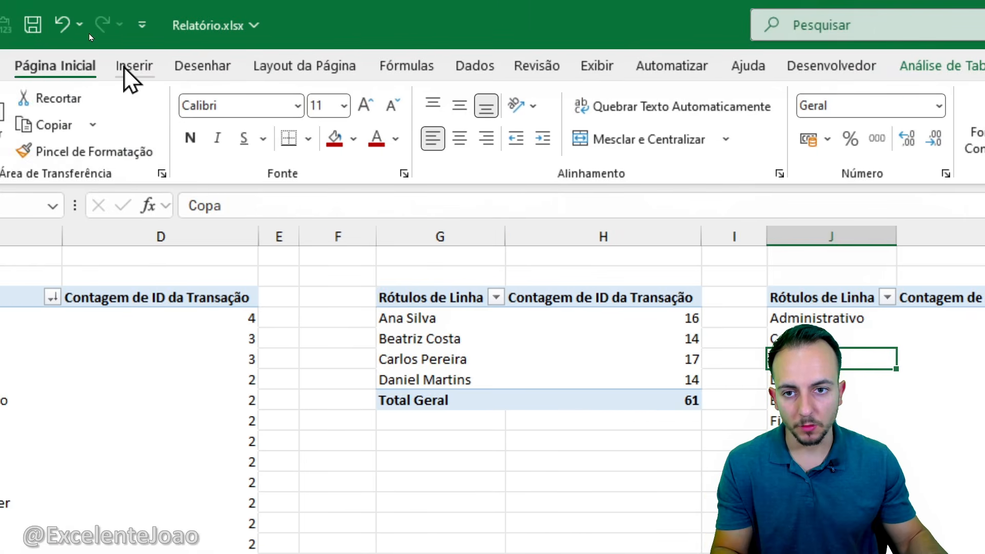
pyautogui.click(126, 66)
pyautogui.click(505, 100)
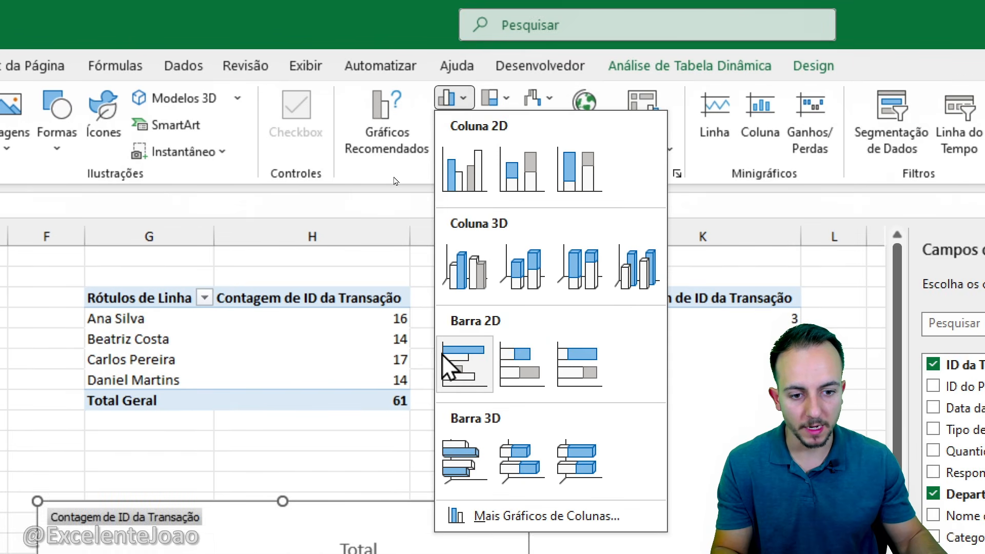
pyautogui.click(455, 352)
pyautogui.moveTo(440, 247); pyautogui.dragTo(759, 249)
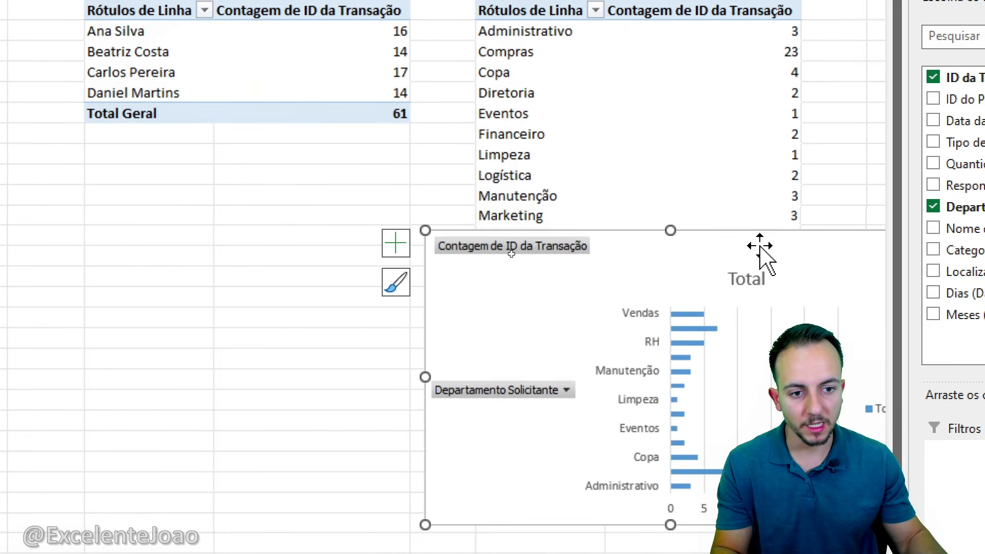
# Insert a 2D clustered column chart from the Responsável pivot table and arrange both new charts beneath the tables
pyautogui.click(279, 210)
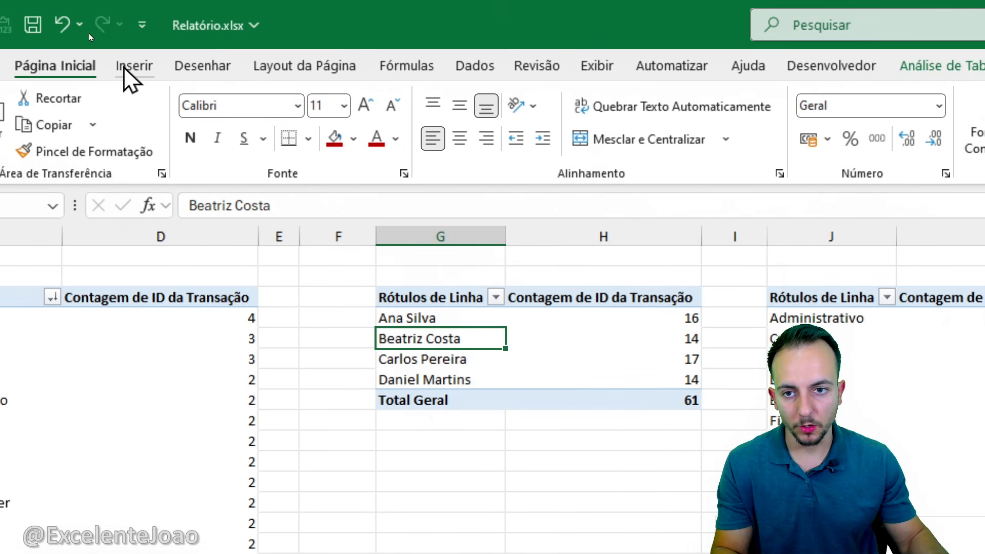
pyautogui.click(131, 67)
pyautogui.click(750, 98)
pyautogui.click(754, 167)
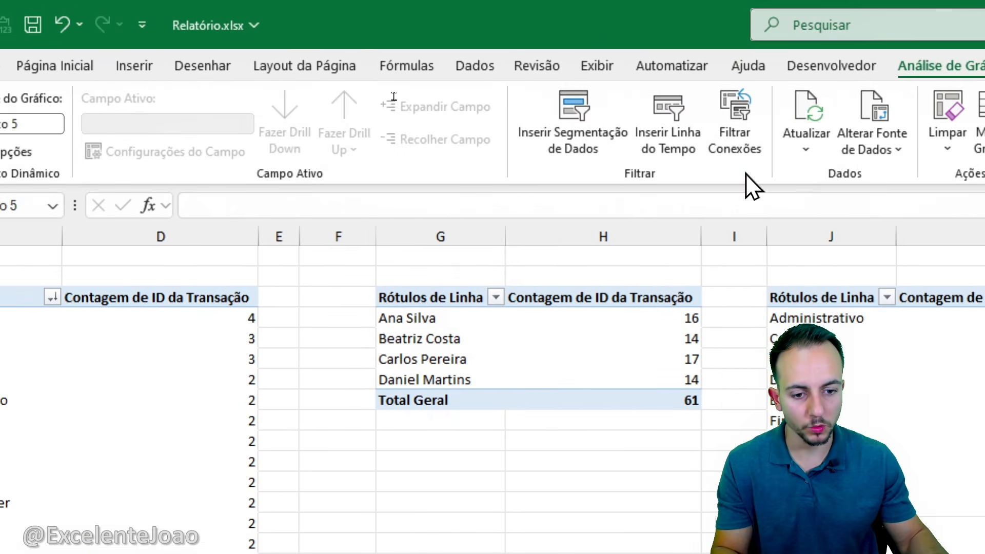
pyautogui.moveTo(536, 271); pyautogui.dragTo(370, 260)
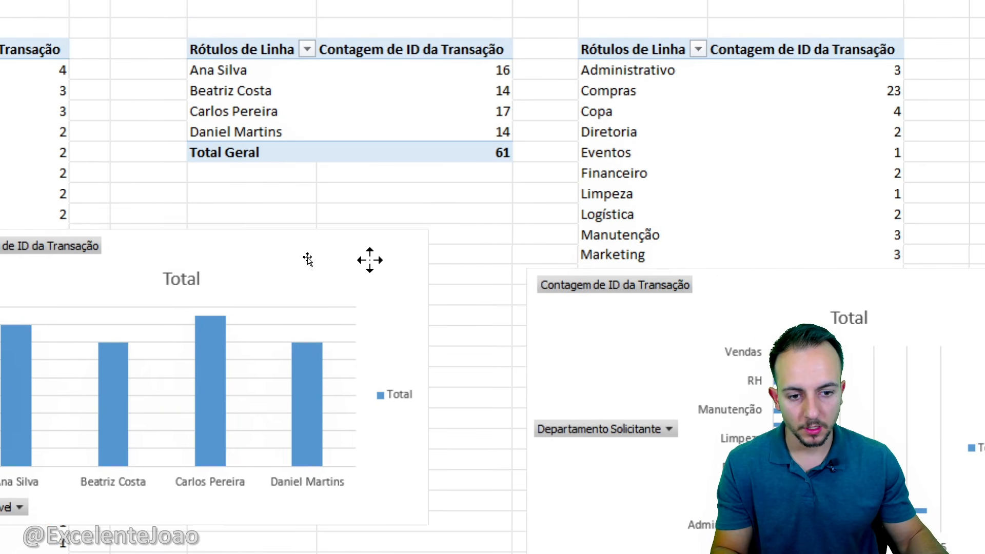
pyautogui.click(811, 281)
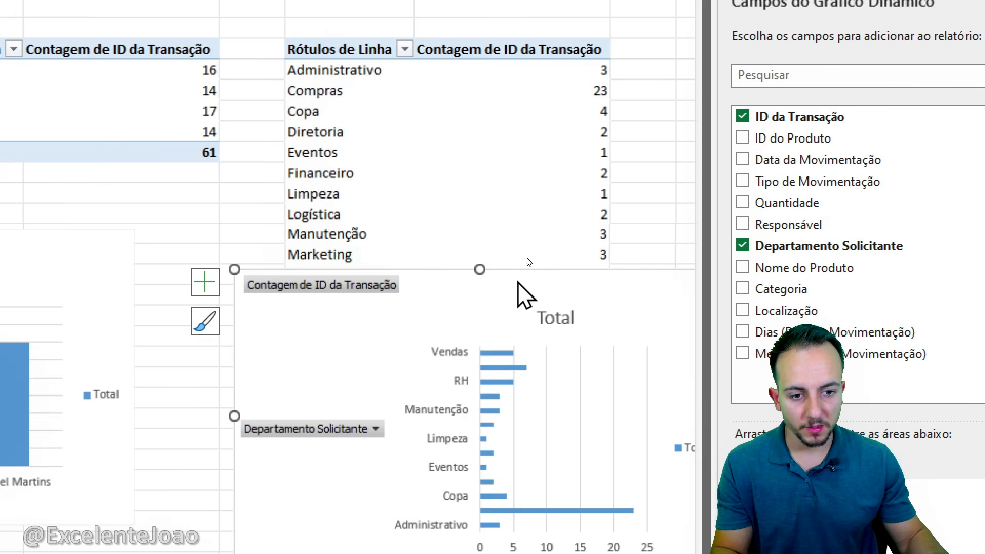
pyautogui.moveTo(518, 282); pyautogui.dragTo(477, 250)
# Sort the Departamento Solicitante pivot table in descending order by Contagem de ID da Transação
pyautogui.click(446, 113)
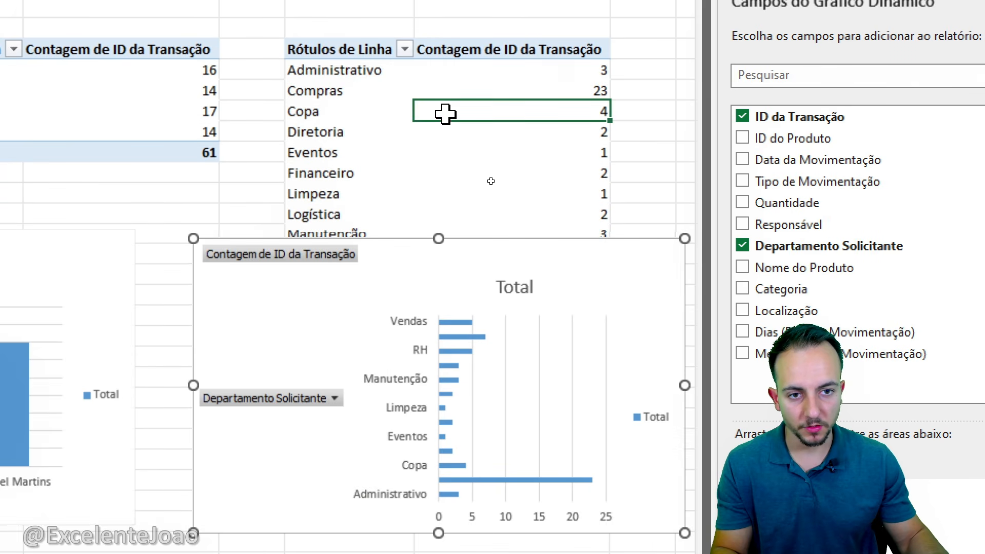
pyautogui.click(405, 70)
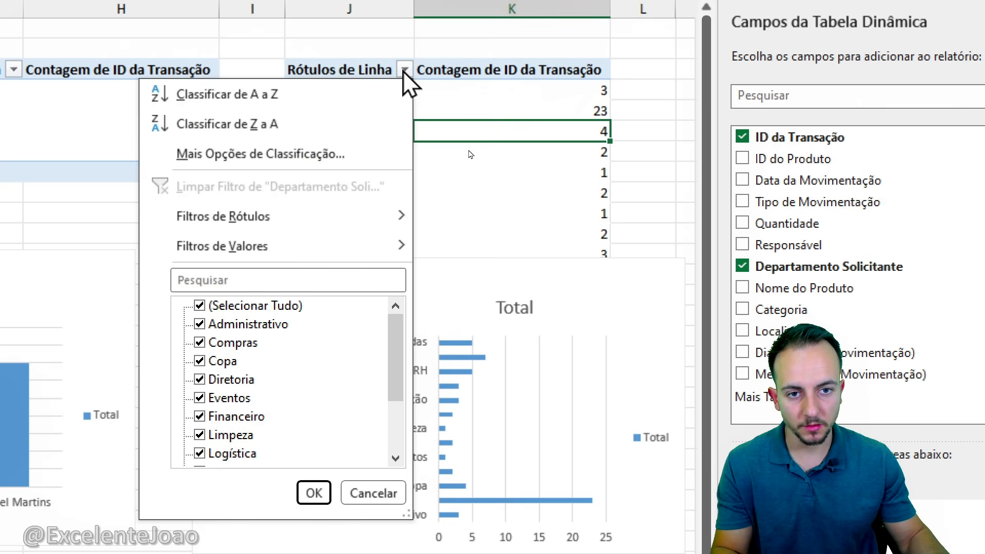
pyautogui.click(328, 155)
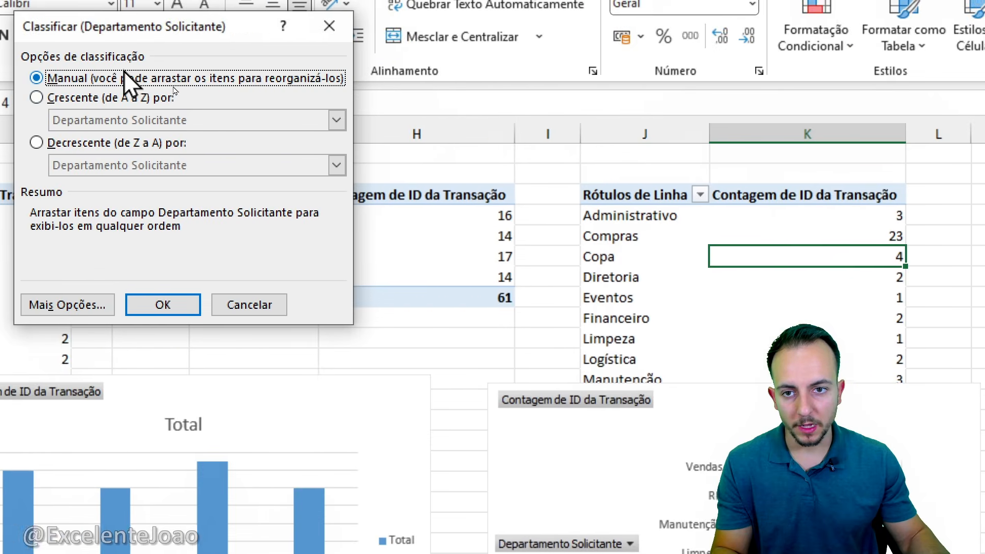
pyautogui.click(88, 143)
pyautogui.click(98, 164)
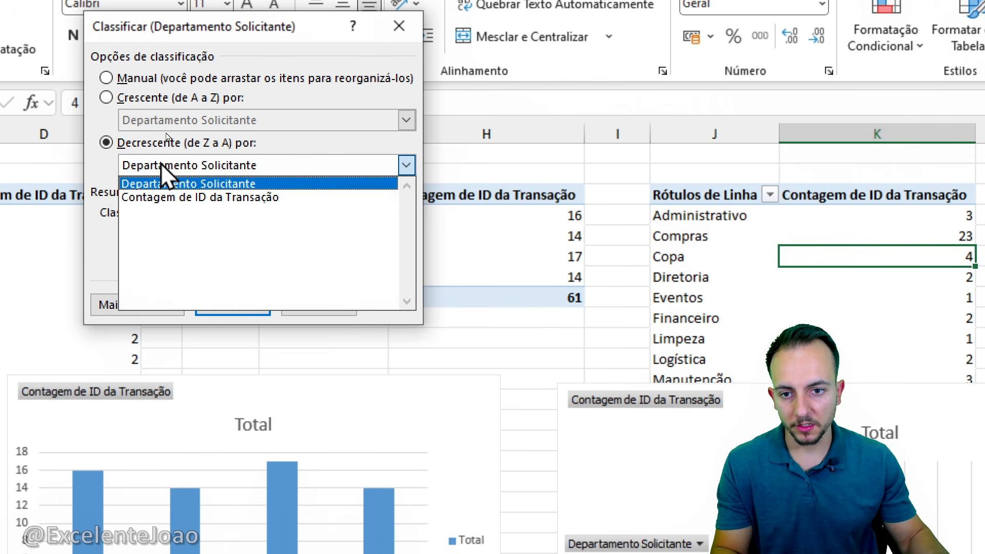
pyautogui.click(107, 198)
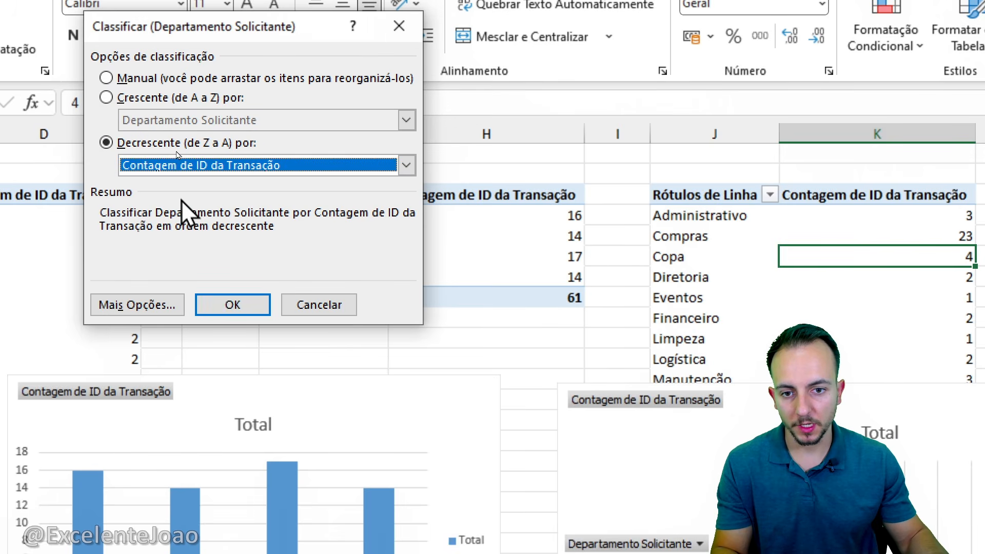
pyautogui.click(231, 304)
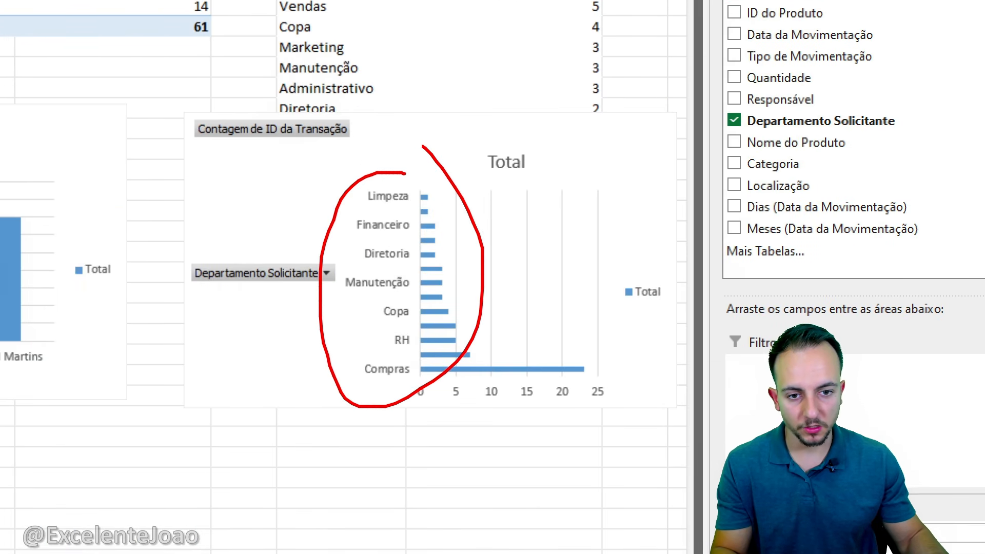
# Set the vertical axis of the Departamento Solicitante bar chart to show its categories in reverse order
pyautogui.rightClick(382, 228)
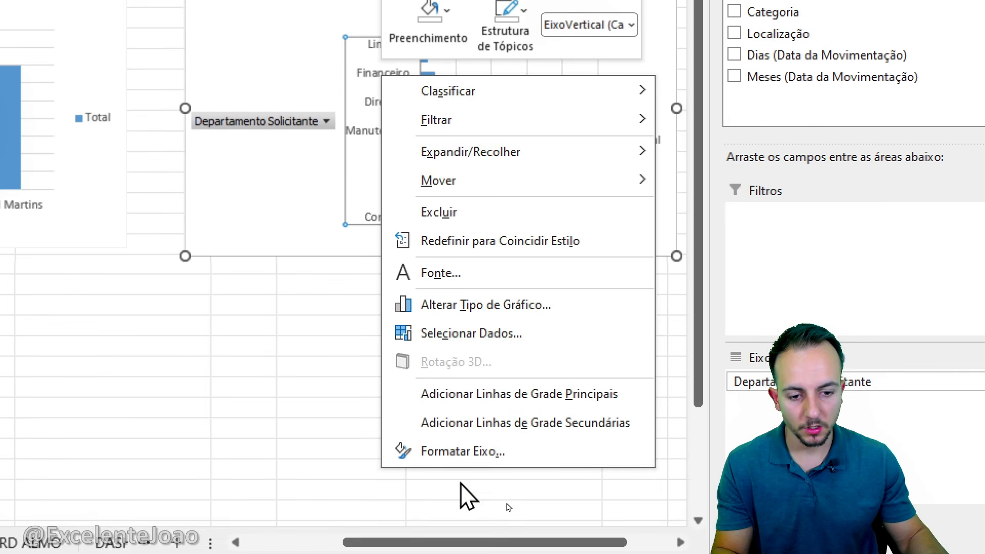
pyautogui.click(498, 452)
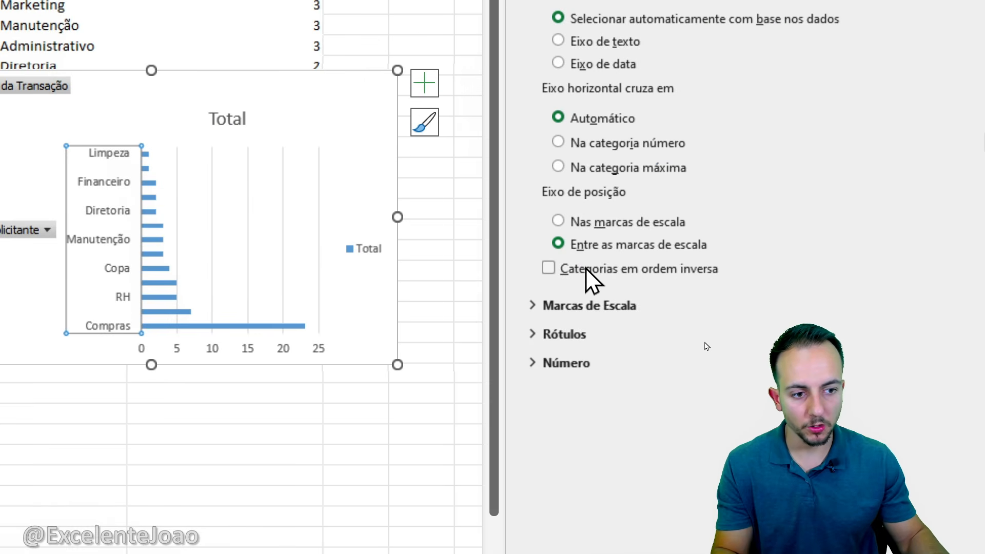
pyautogui.click(586, 270)
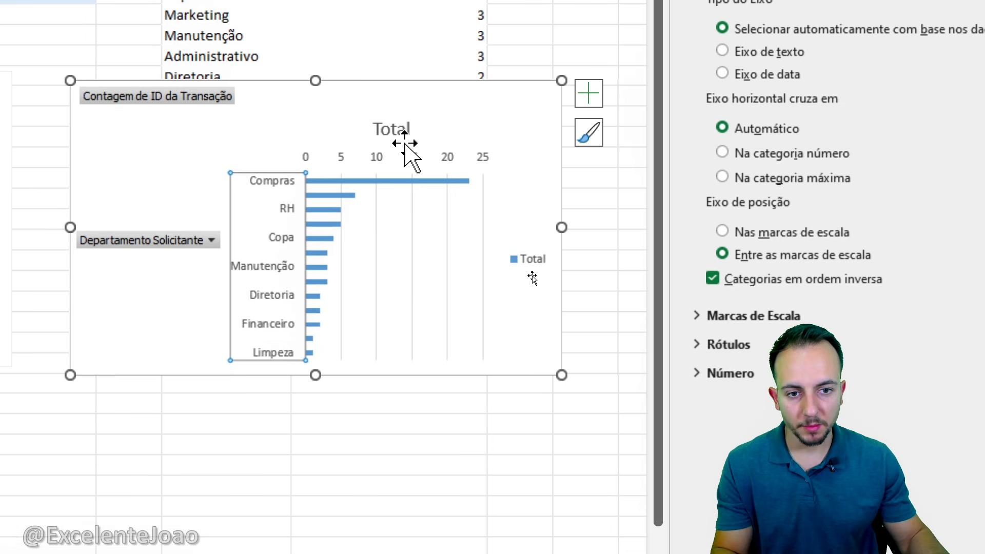
# Remove the value axis, legend and gridlines from the Departamento Solicitante bar chart
pyautogui.click(243, 148)
pyautogui.press('Delete')
pyautogui.click(524, 259)
pyautogui.press('Delete')
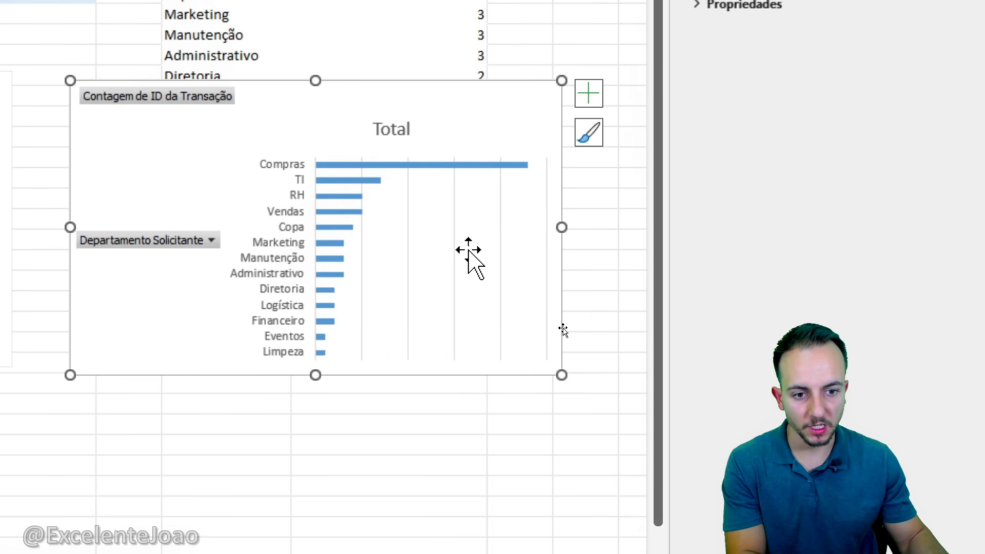
pyautogui.click(453, 266)
pyautogui.press('Delete')
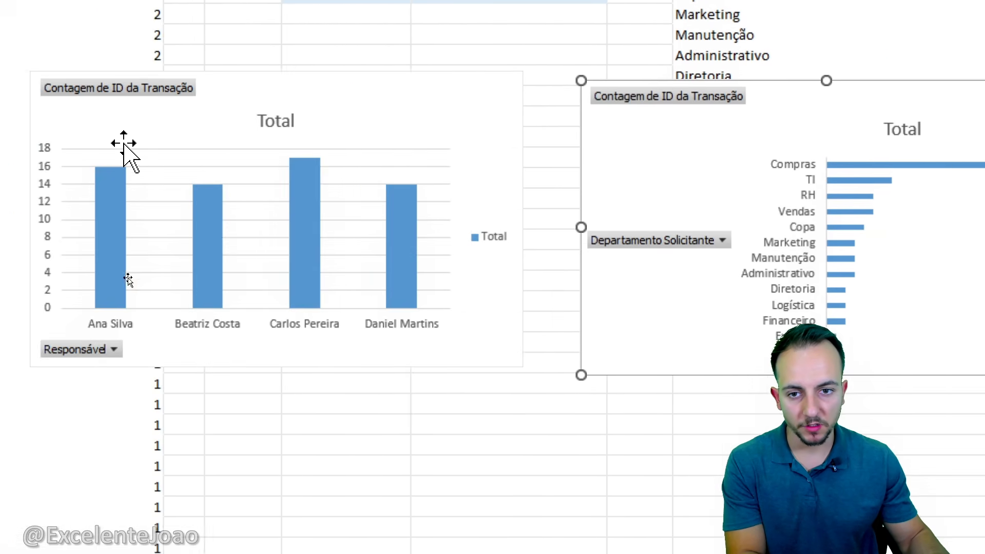
# Remove the gridlines, value axis and legend from the Responsável column chart
pyautogui.click(272, 184)
pyautogui.press('Delete')
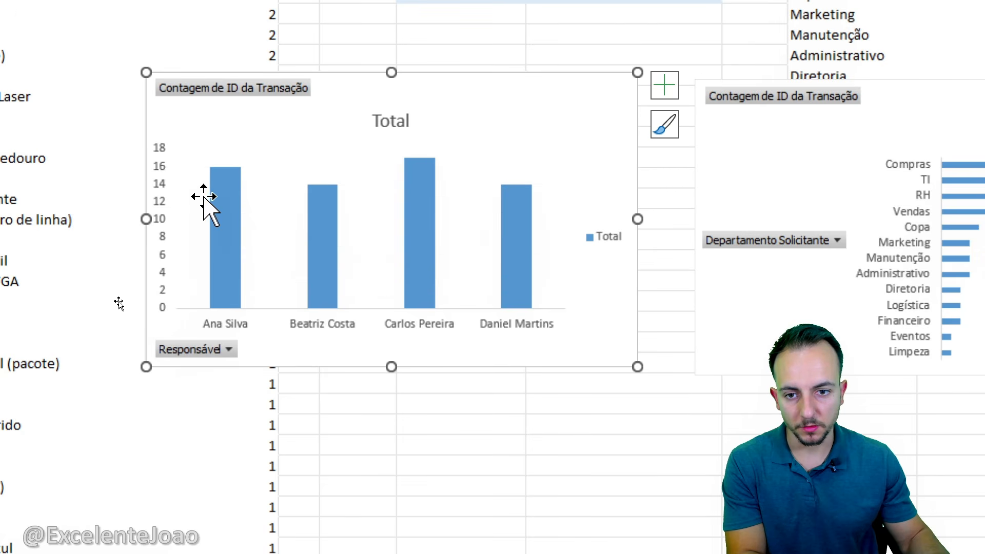
pyautogui.click(168, 214)
pyautogui.press('Delete')
pyautogui.click(608, 237)
pyautogui.press('Delete')
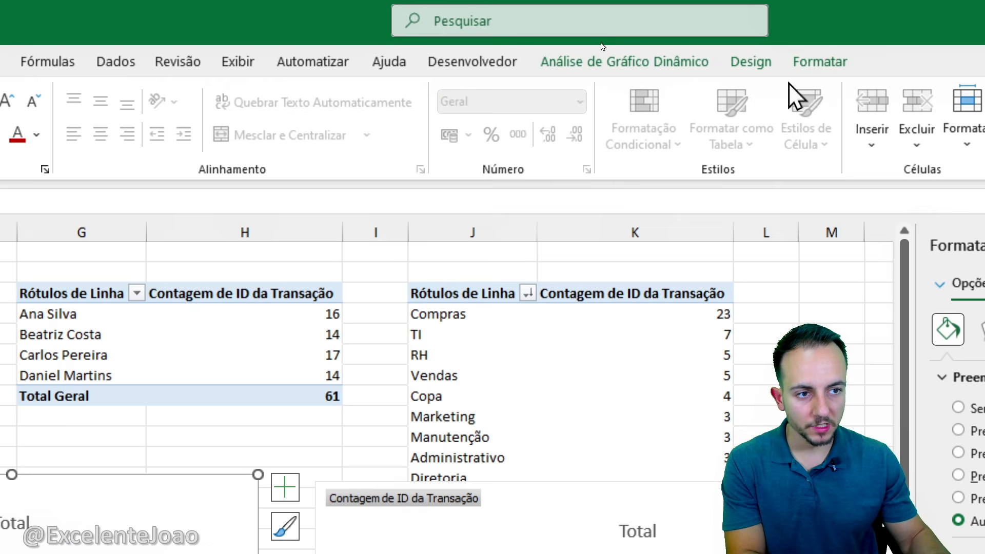
# Add data labels beyond the bar ends in both the Responsável column chart and the Departamento Solicitante bar chart
pyautogui.click(750, 27)
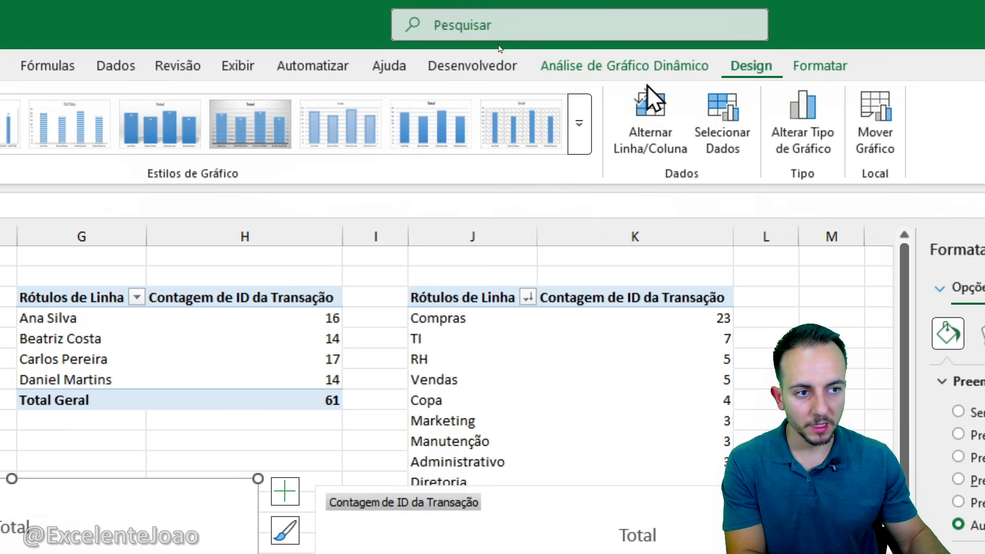
pyautogui.click(69, 125)
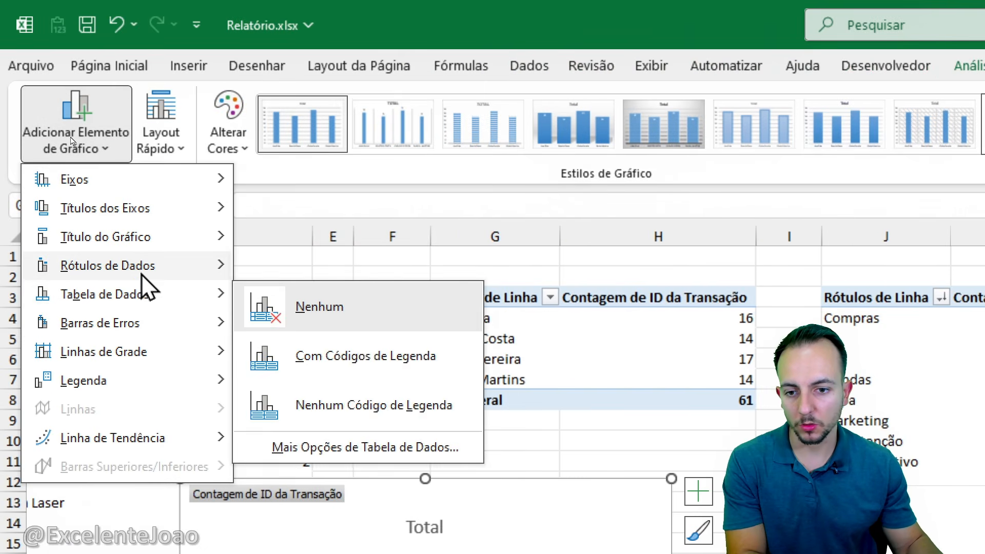
pyautogui.moveTo(210, 266)
pyautogui.click(380, 479)
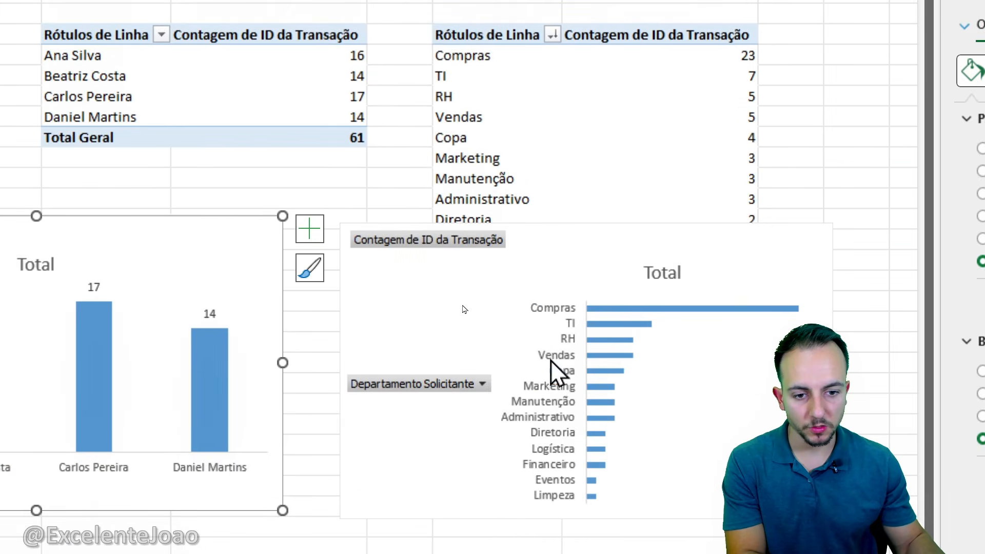
pyautogui.click(942, 519)
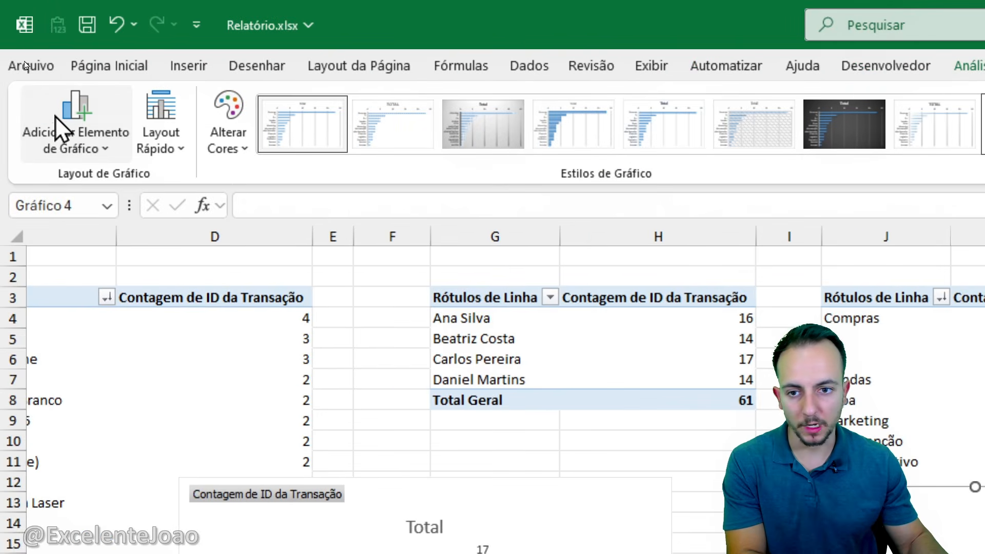
pyautogui.click(64, 126)
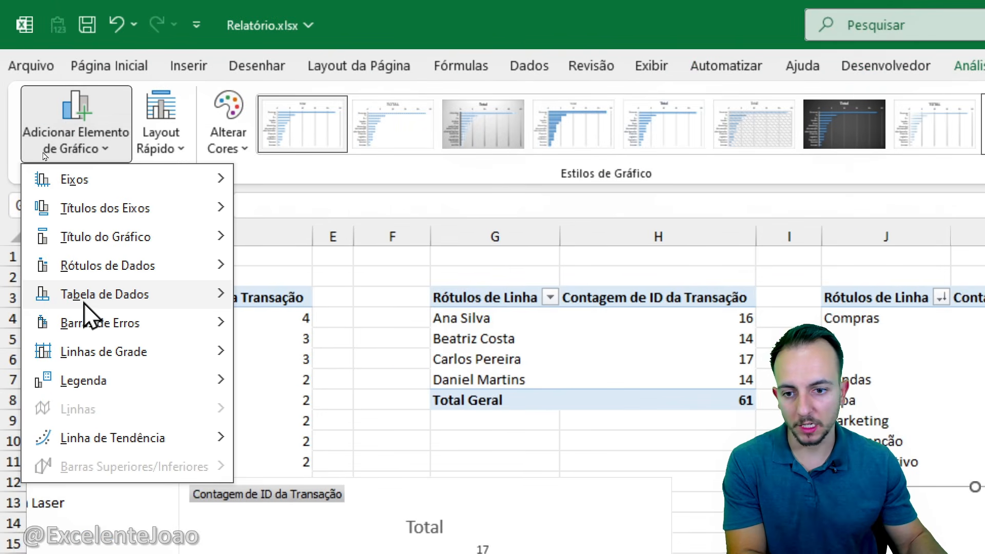
pyautogui.moveTo(139, 270)
pyautogui.click(319, 477)
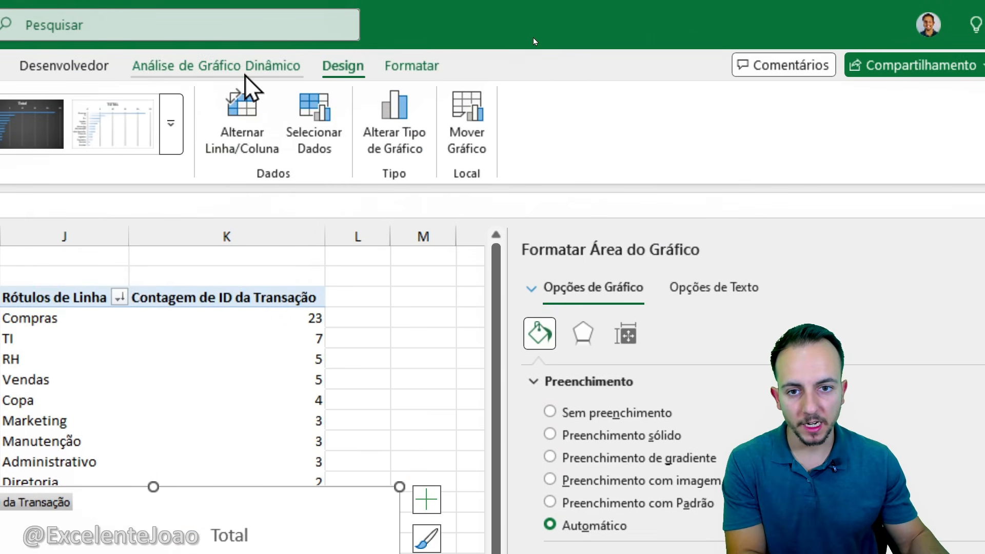
# Hide all field buttons on the Departamento Solicitante and Responsável charts
pyautogui.click(245, 75)
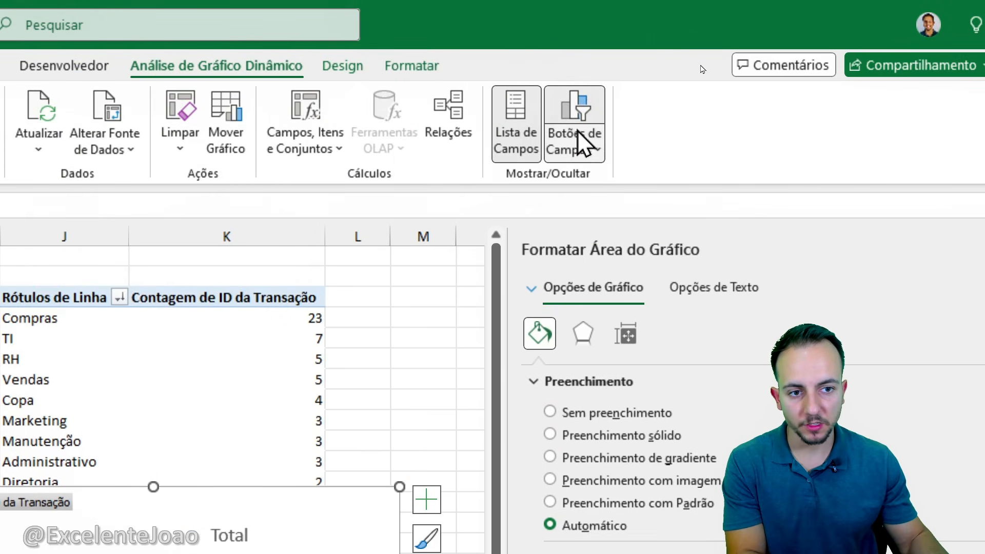
pyautogui.click(659, 156)
pyautogui.click(264, 171)
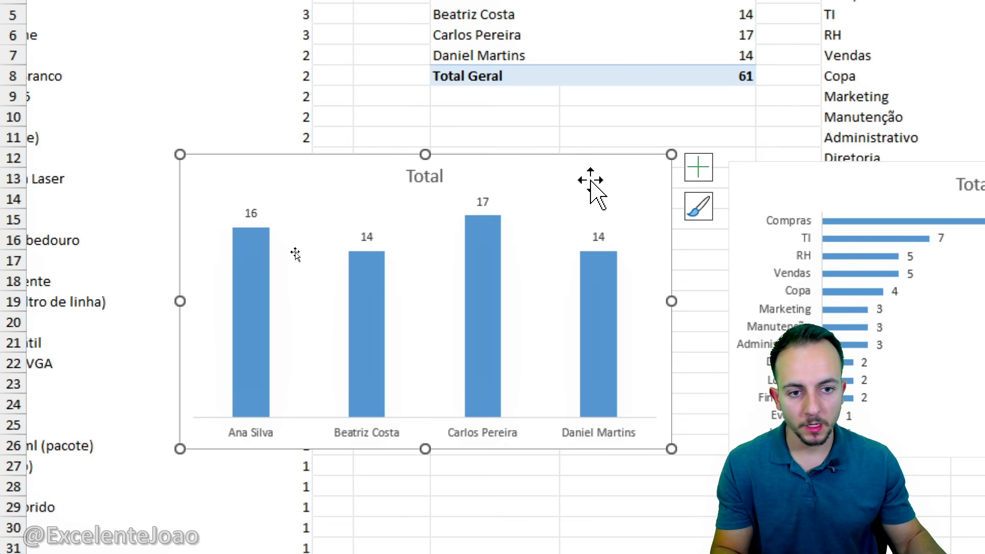
# Cut the Responsável column chart and paste it at cell F16 of the DASHBOARD ALMO sheet, below the total card
pyautogui.rightClick(544, 159)
pyautogui.click(600, 159)
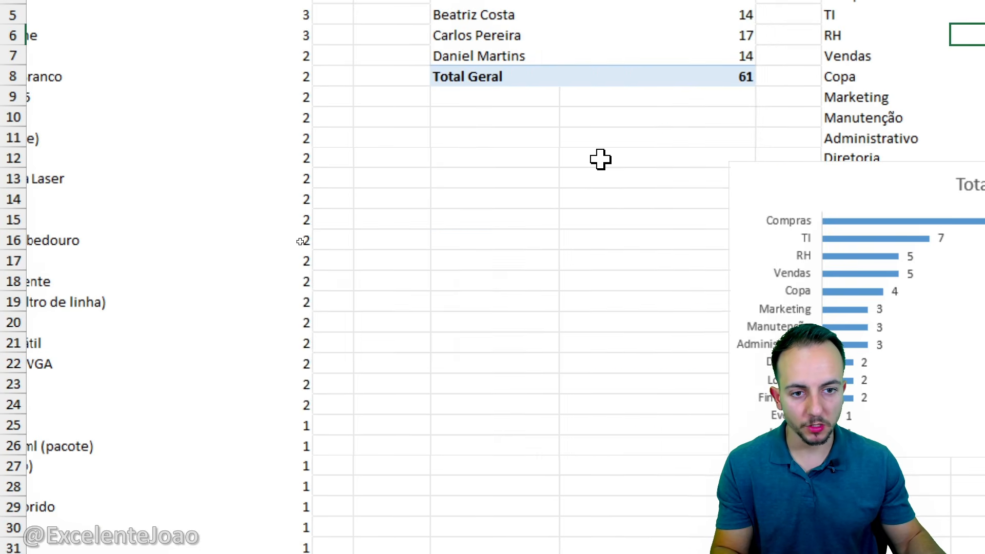
pyautogui.click(237, 533)
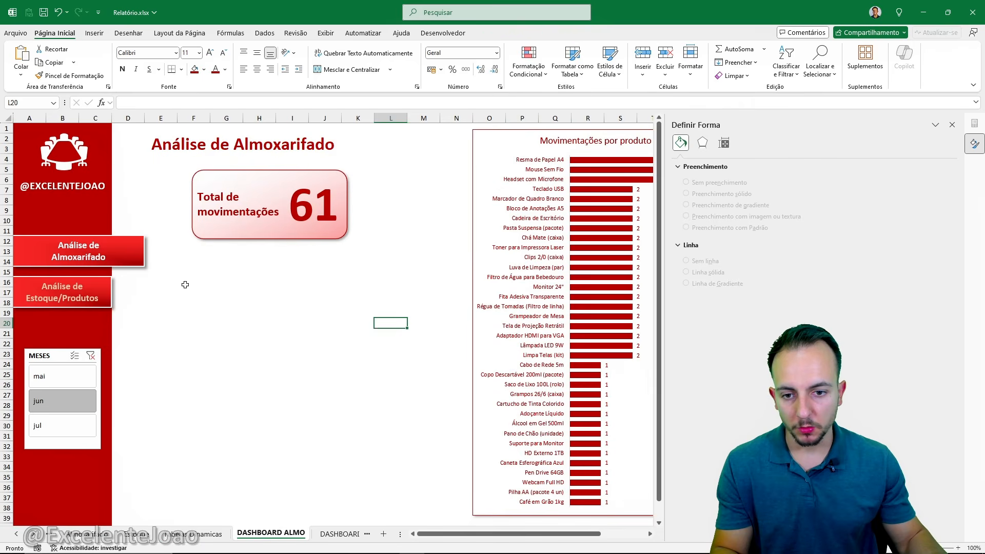
pyautogui.rightClick(185, 285)
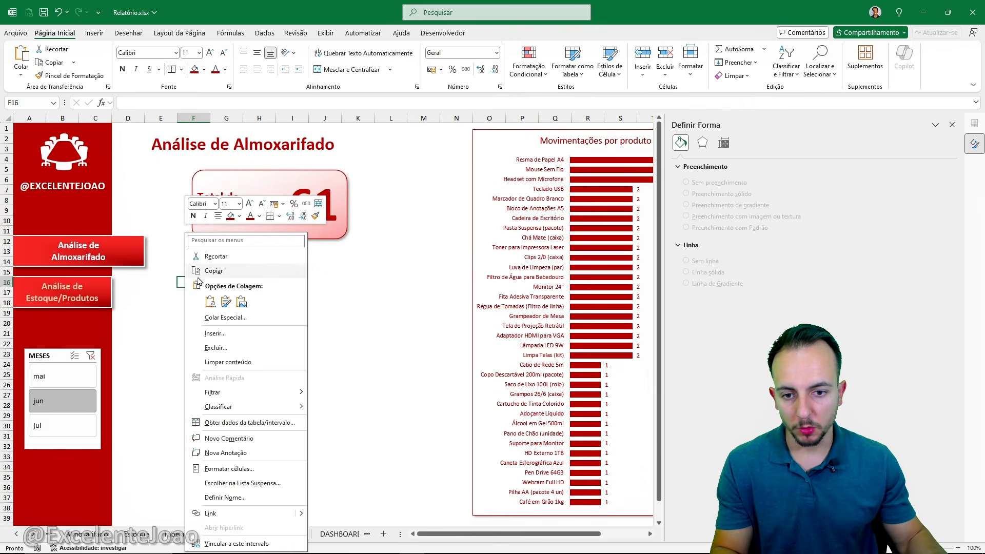
pyautogui.click(210, 302)
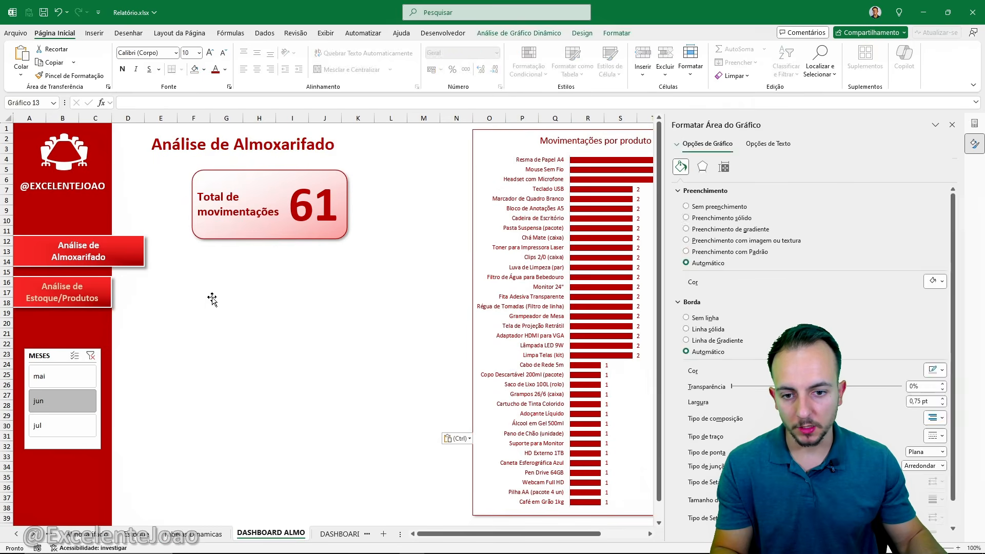
# Cut the Departamento Solicitante bar chart from Tabelas Dinamicas and paste it at cell F33 of DASHBOARD ALMO, below the column chart
pyautogui.click(210, 536)
pyautogui.click(398, 255)
pyautogui.rightClick(399, 255)
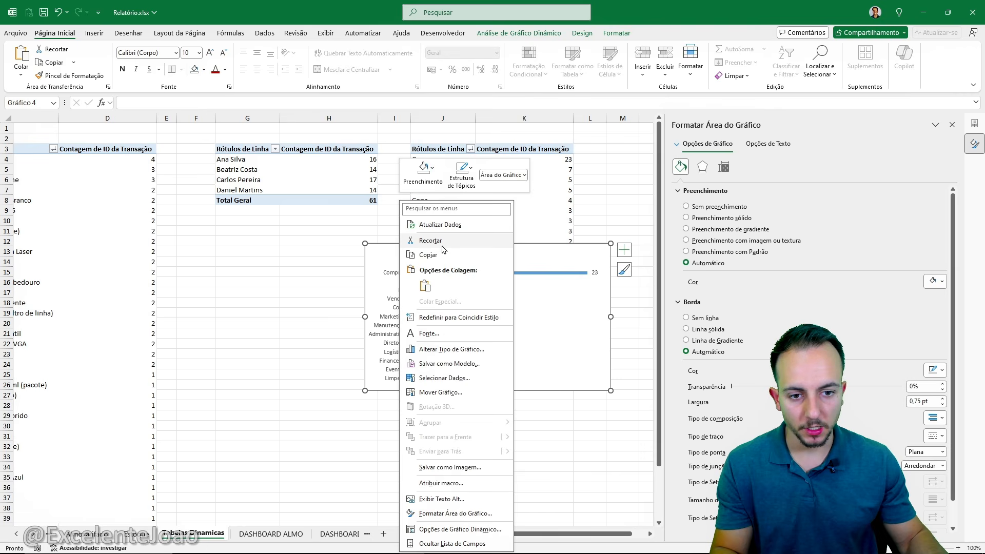
pyautogui.click(442, 248)
pyautogui.click(271, 533)
pyautogui.rightClick(195, 456)
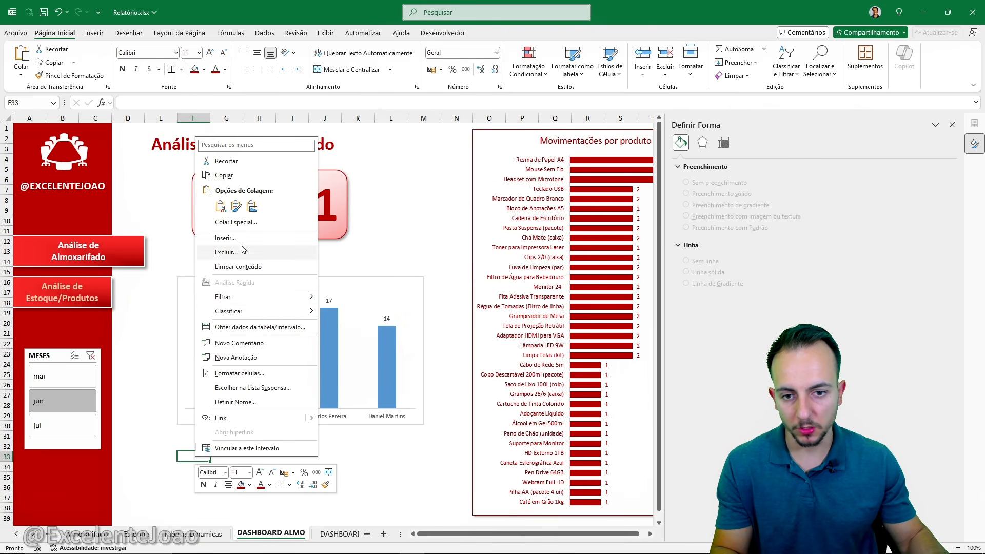
pyautogui.click(221, 206)
pyautogui.click(426, 245)
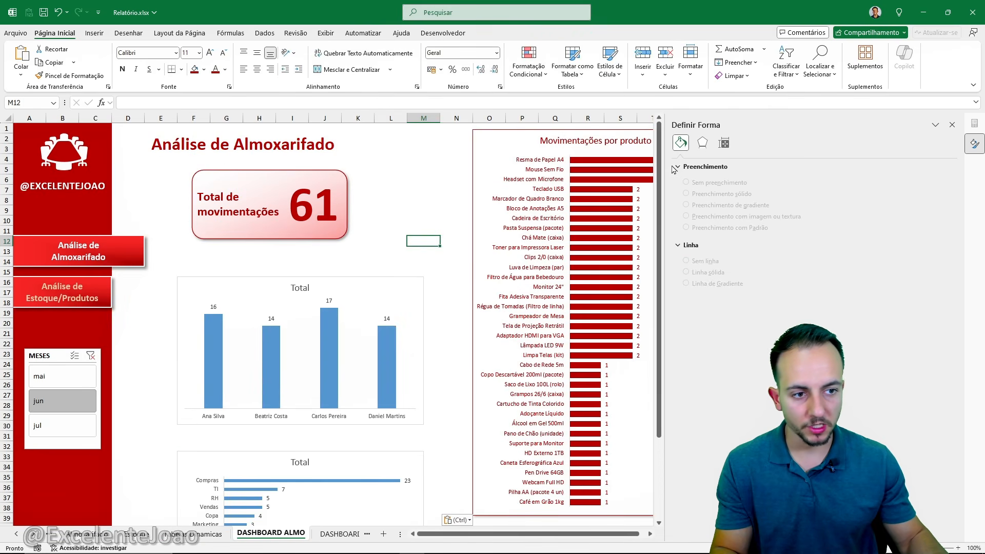
# Close the formatting pane, then widen and stack the two pasted charts in alignment beneath the Total de movimentações card
pyautogui.click(952, 125)
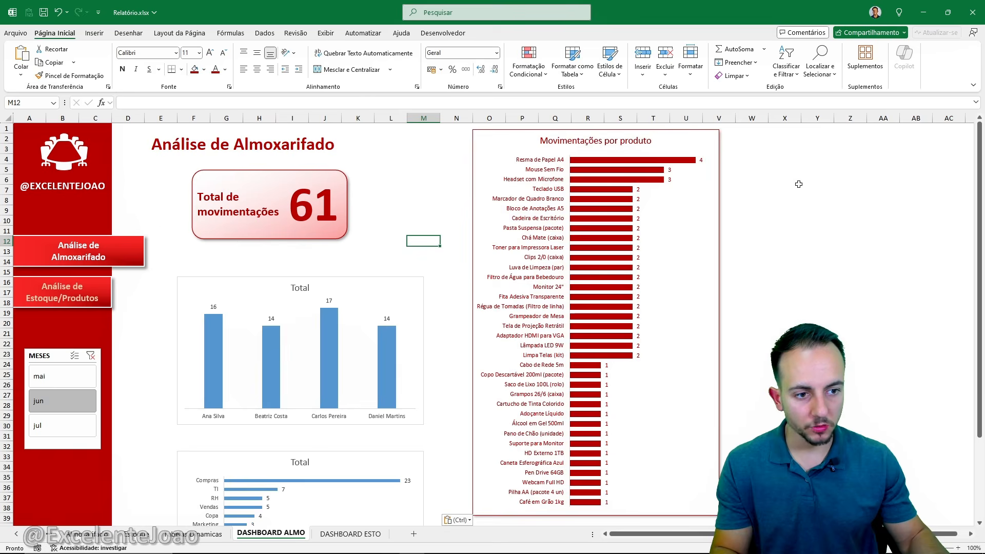
pyautogui.moveTo(373, 290); pyautogui.dragTo(365, 267)
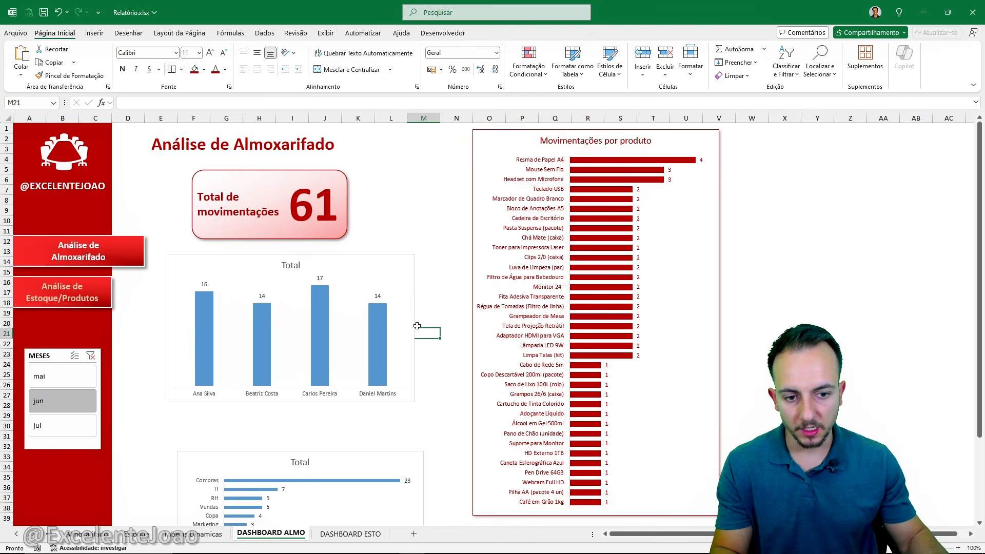
pyautogui.moveTo(413, 327); pyautogui.dragTo(446, 328)
pyautogui.moveTo(363, 460); pyautogui.dragTo(338, 382)
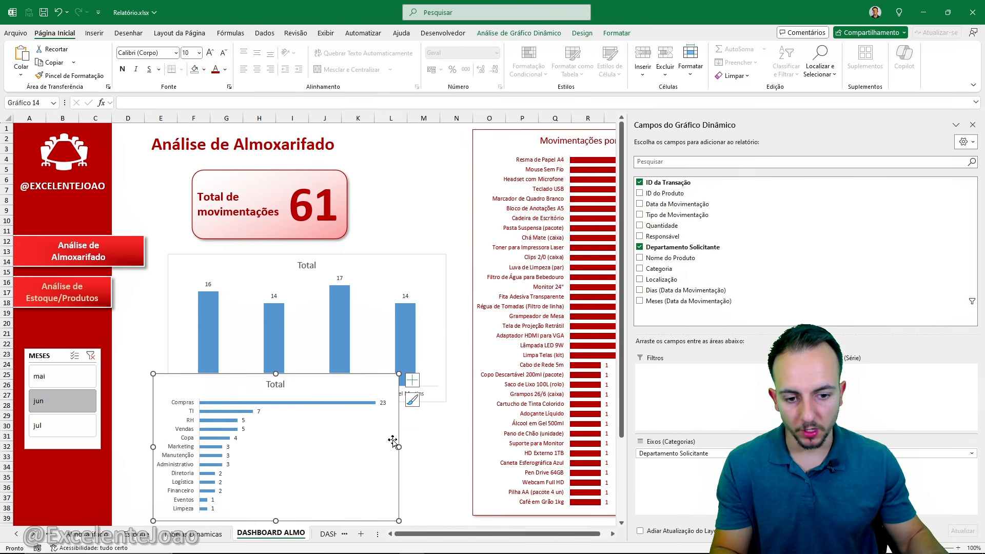
pyautogui.moveTo(400, 446); pyautogui.dragTo(447, 446)
pyautogui.moveTo(430, 386); pyautogui.dragTo(438, 381)
pyautogui.click(427, 211)
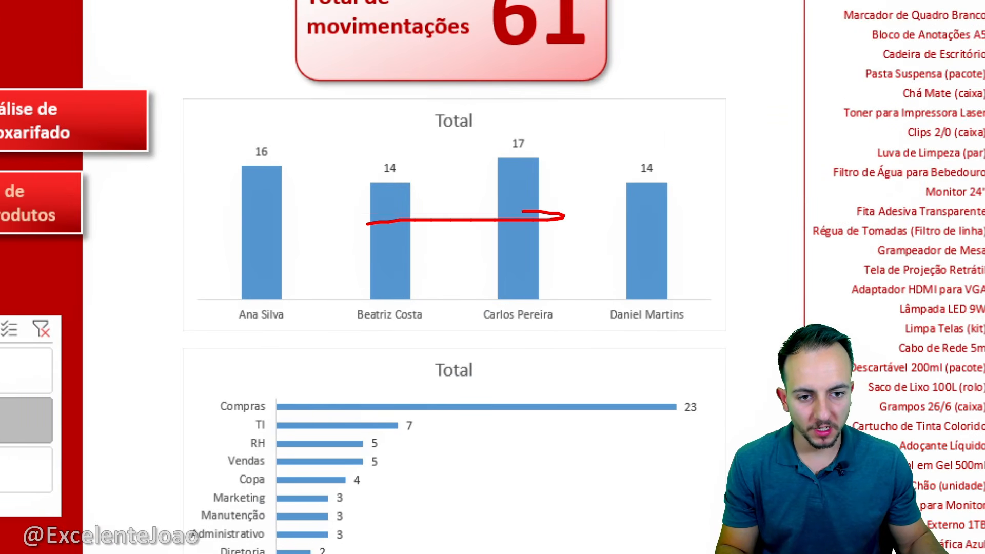
pyautogui.press('Escape')
pyautogui.hotkey('ctrl', '2')
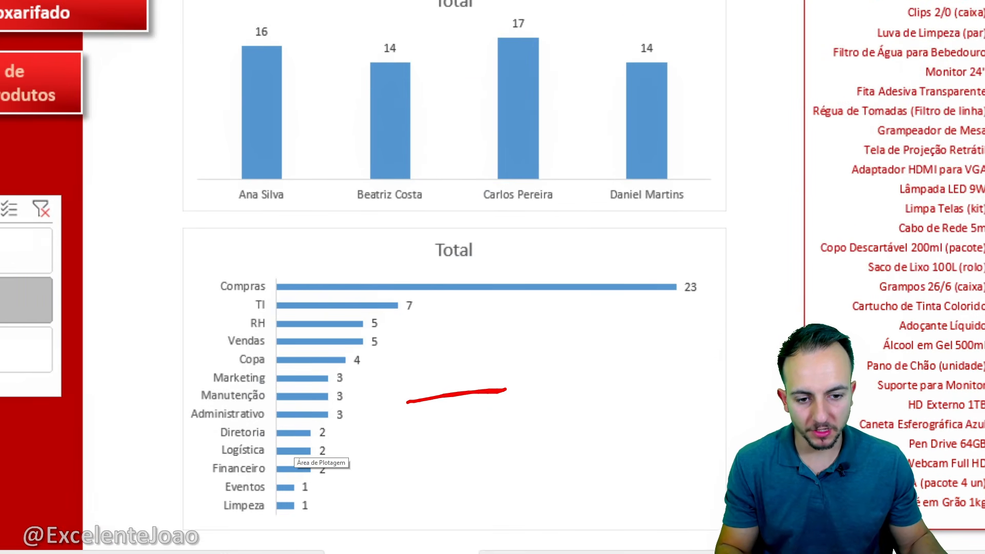
pyautogui.press('Escape')
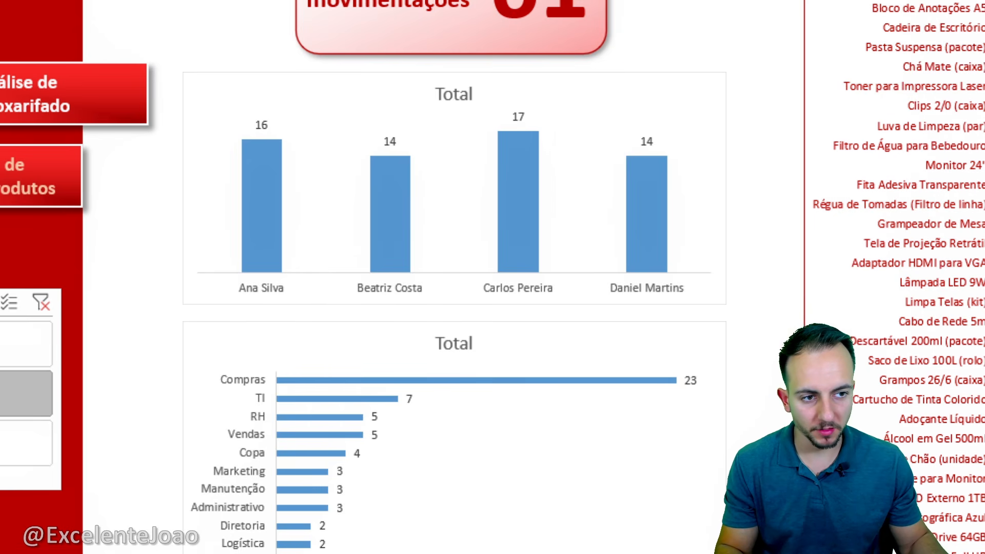
pyautogui.press('Escape')
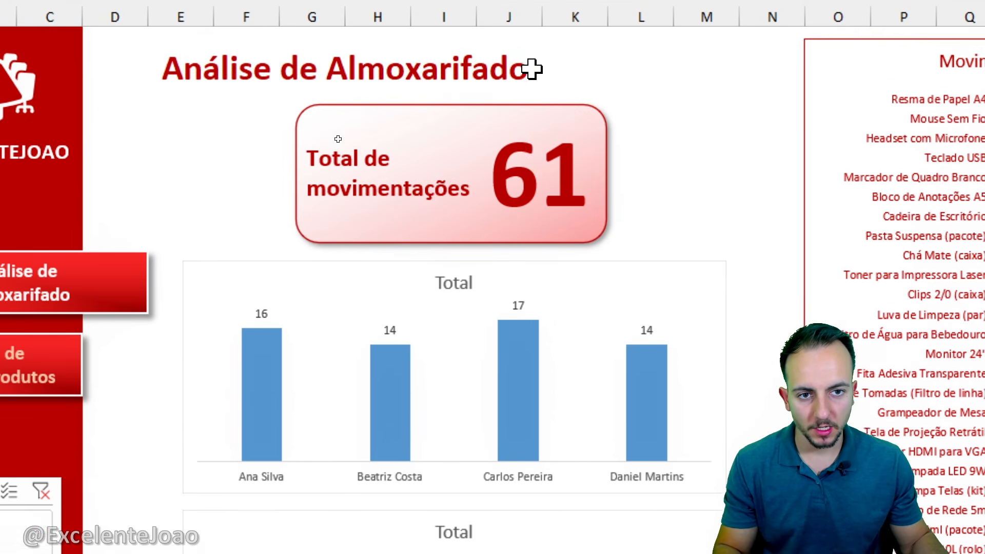
pyautogui.hotkey('ctrl', '2')
pyautogui.moveTo(352, 129); pyautogui.dragTo(595, 265)
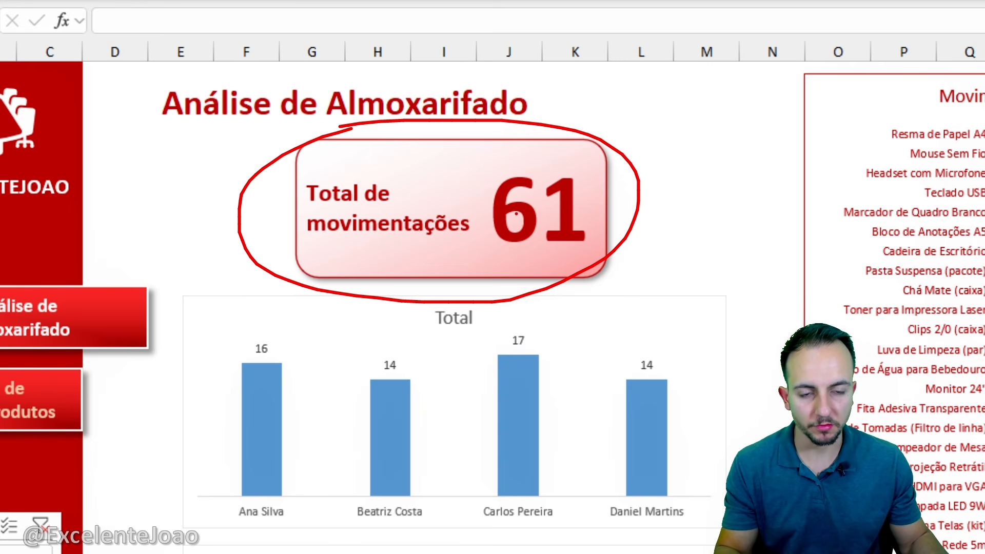
pyautogui.press('Escape')
# Re-merge and centre the title Análise de Almoxarifado across columns D to O
pyautogui.click(209, 104)
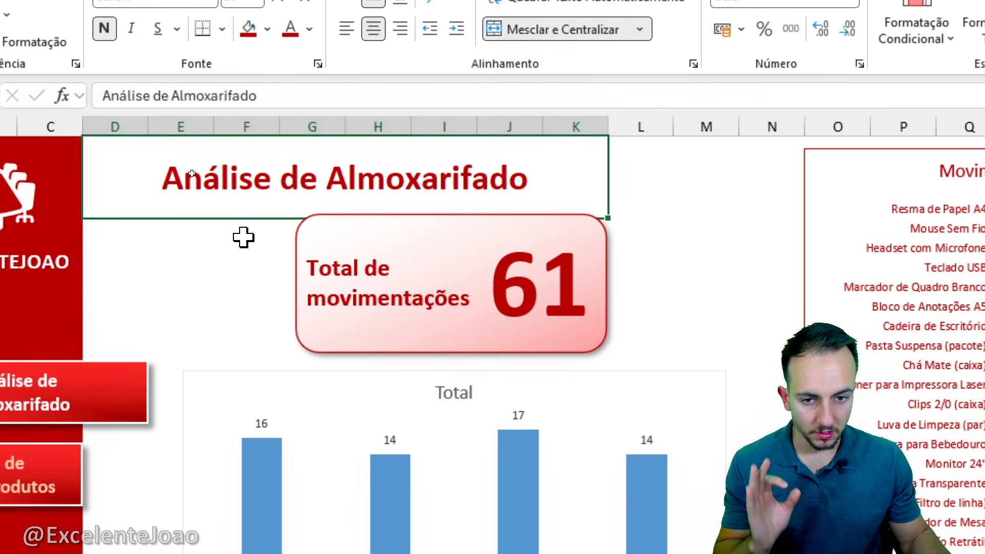
pyautogui.moveTo(481, 184); pyautogui.dragTo(845, 170)
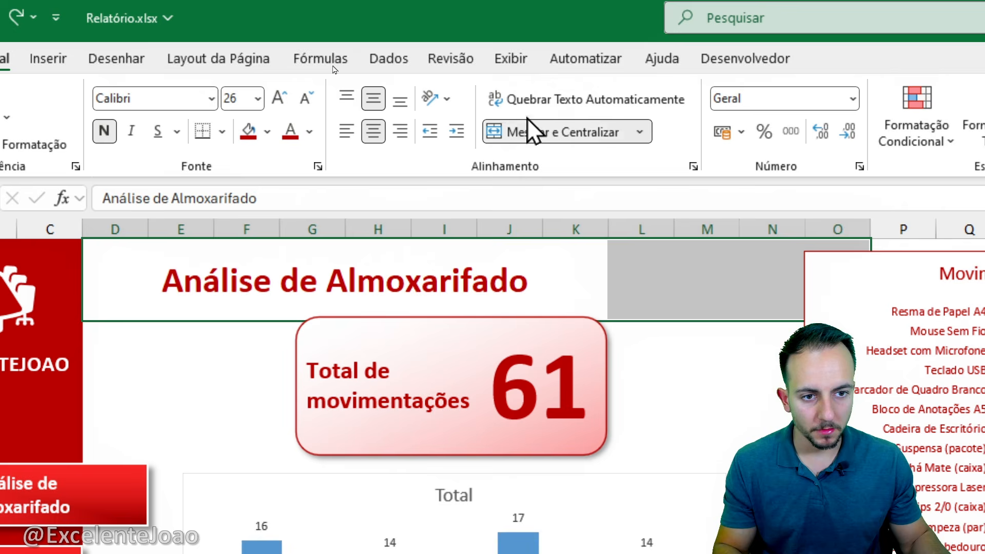
pyautogui.click(528, 30)
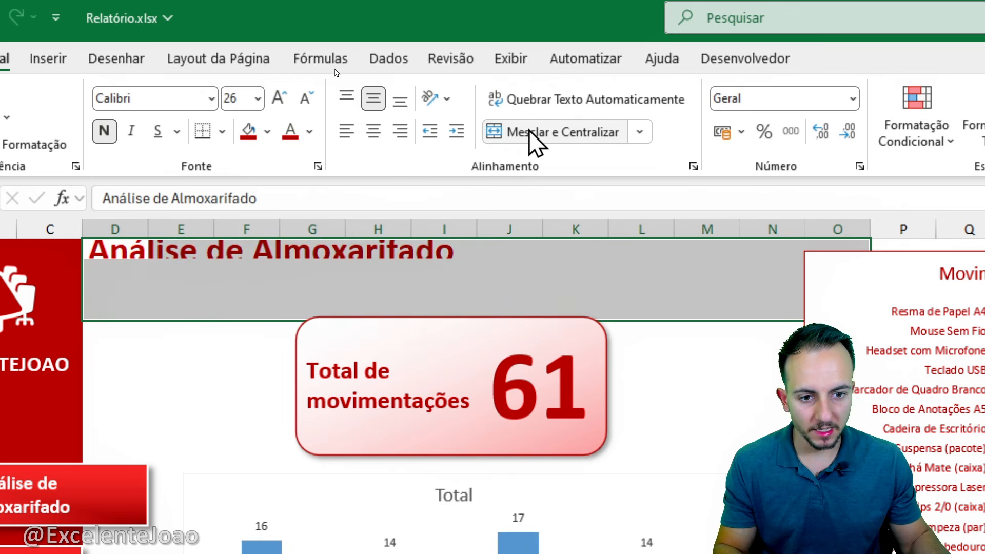
pyautogui.click(528, 30)
pyautogui.click(654, 372)
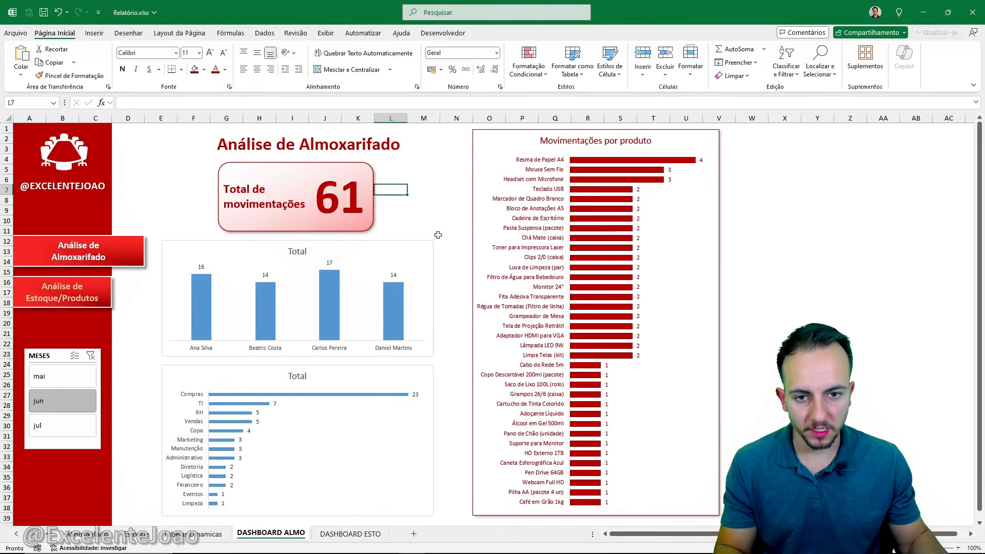
pyautogui.click(797, 221)
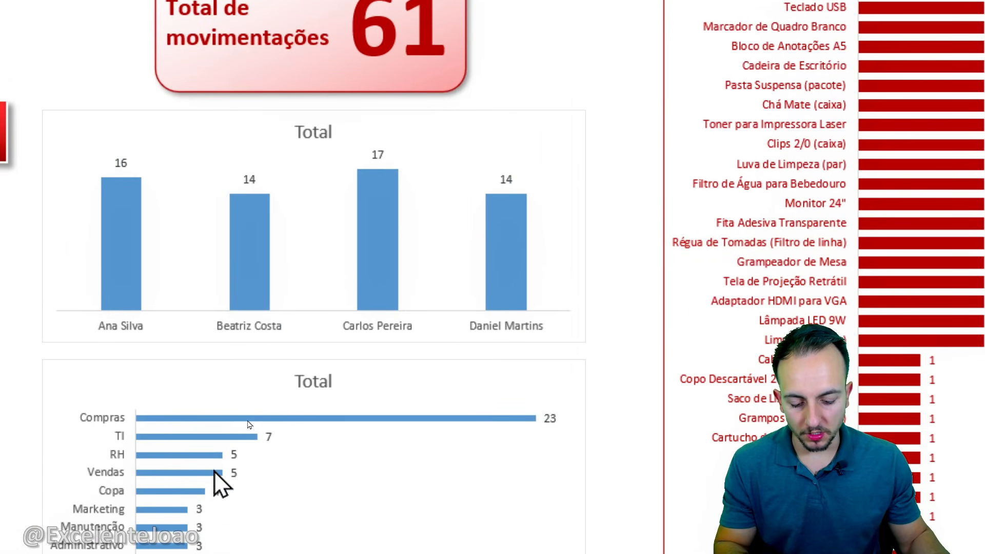
# Change the title of the column chart below the total card to Movimentações por Gestor
pyautogui.moveTo(244, 421)
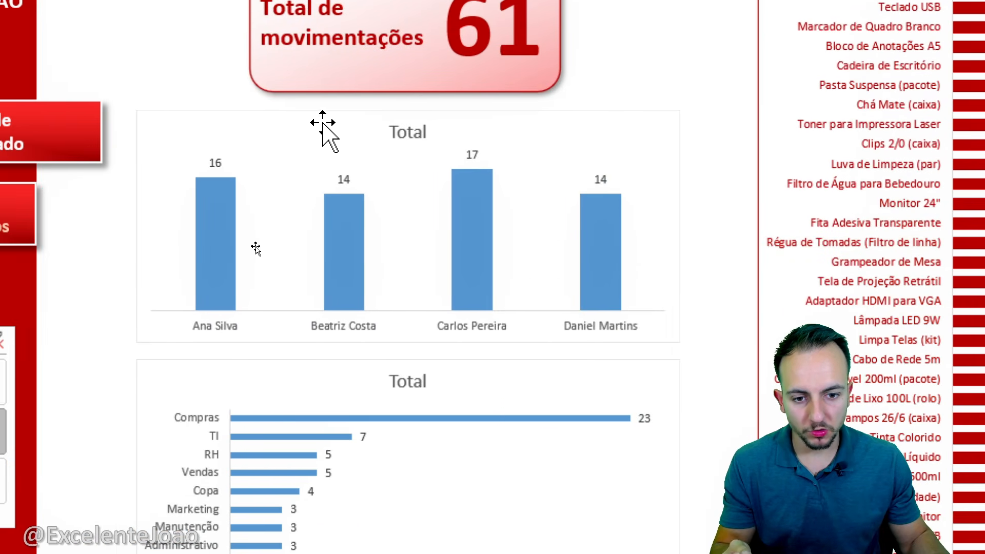
pyautogui.click(396, 138)
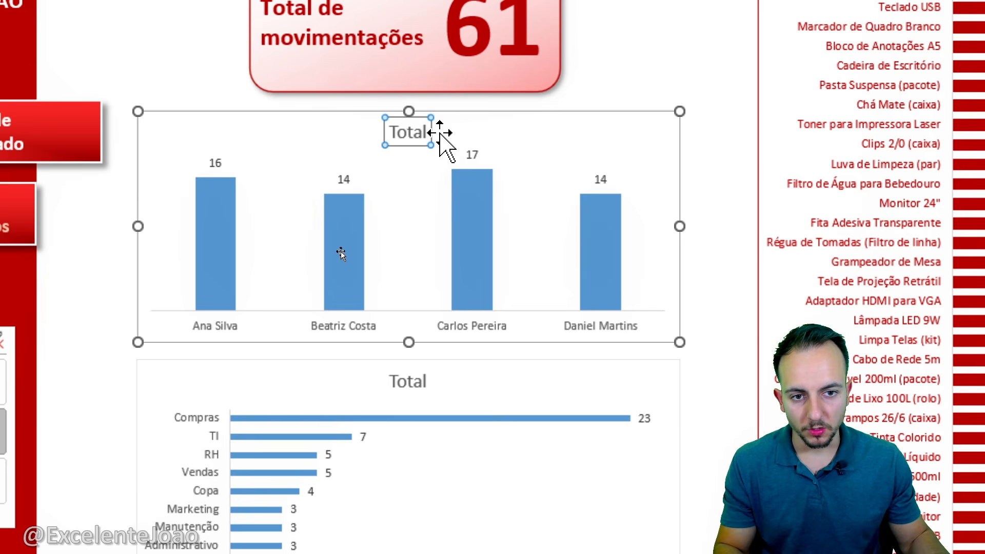
pyautogui.hotkey('ctrl', 'a')
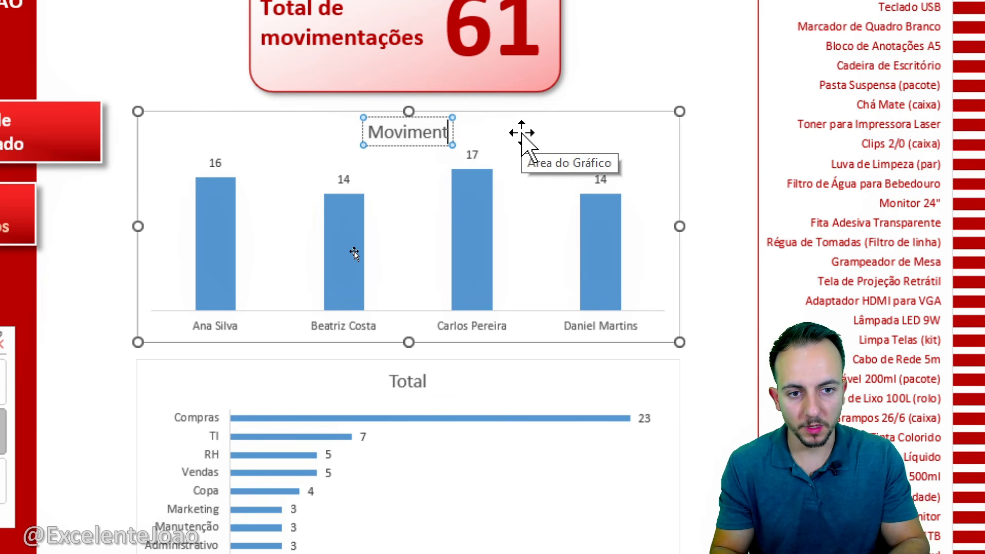
pyautogui.write('Movimentações por')
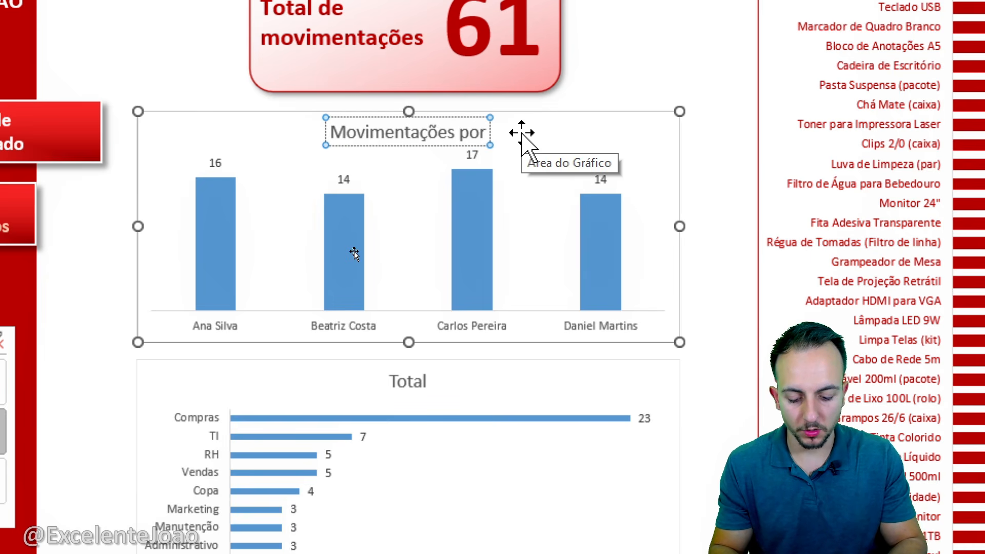
pyautogui.write(' Gestor')
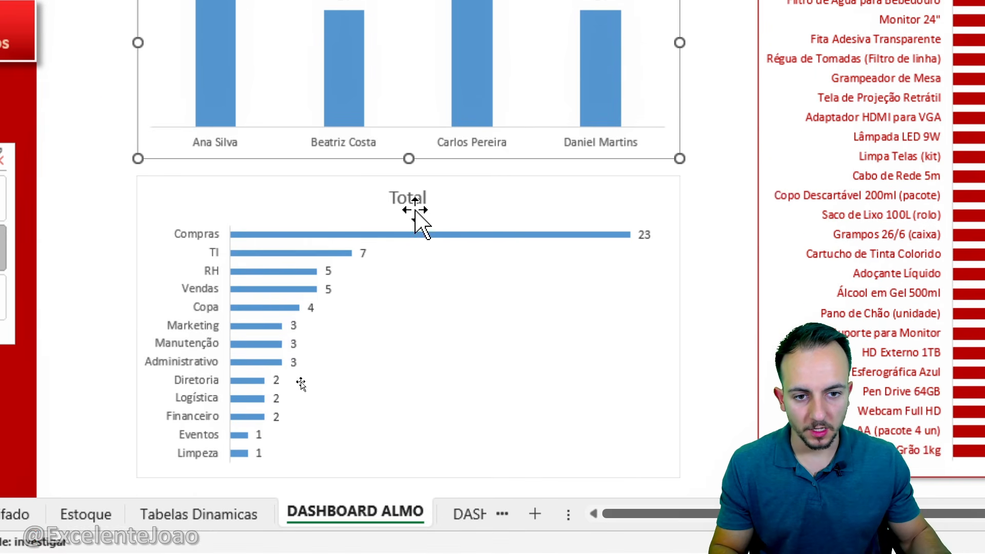
# Change the title of the department bar chart to Movimentações por Departamento
pyautogui.click(409, 202)
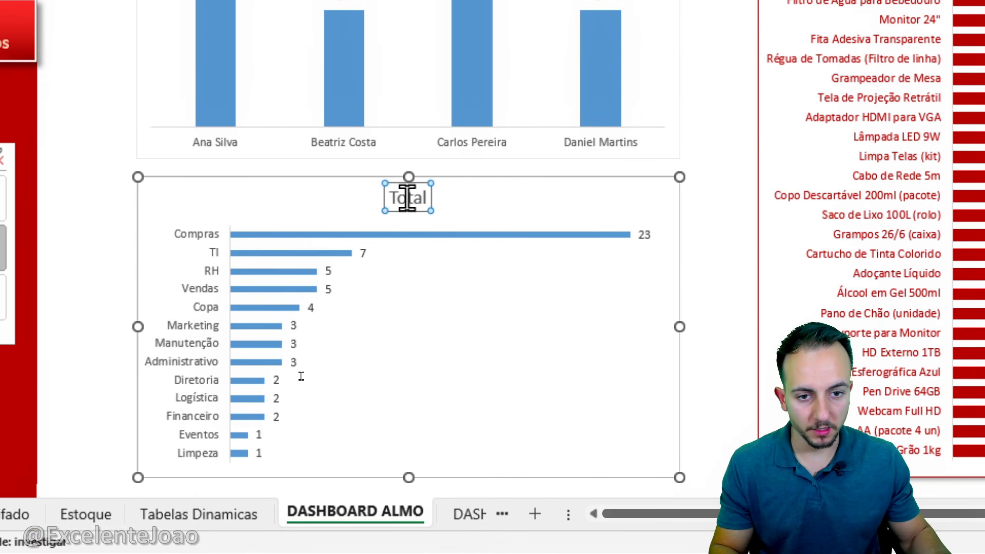
pyautogui.doubleClick(406, 198)
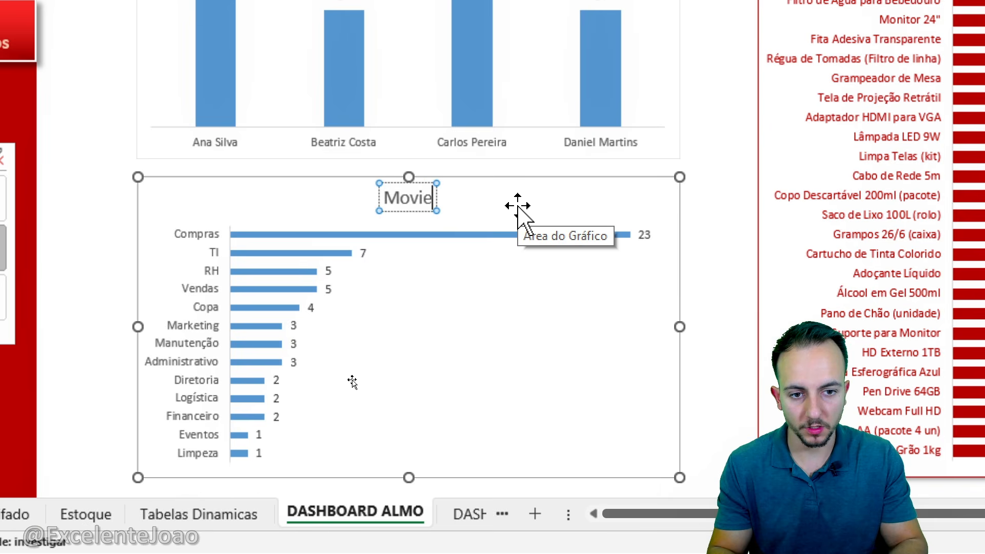
pyautogui.write('Movimentaçõ')
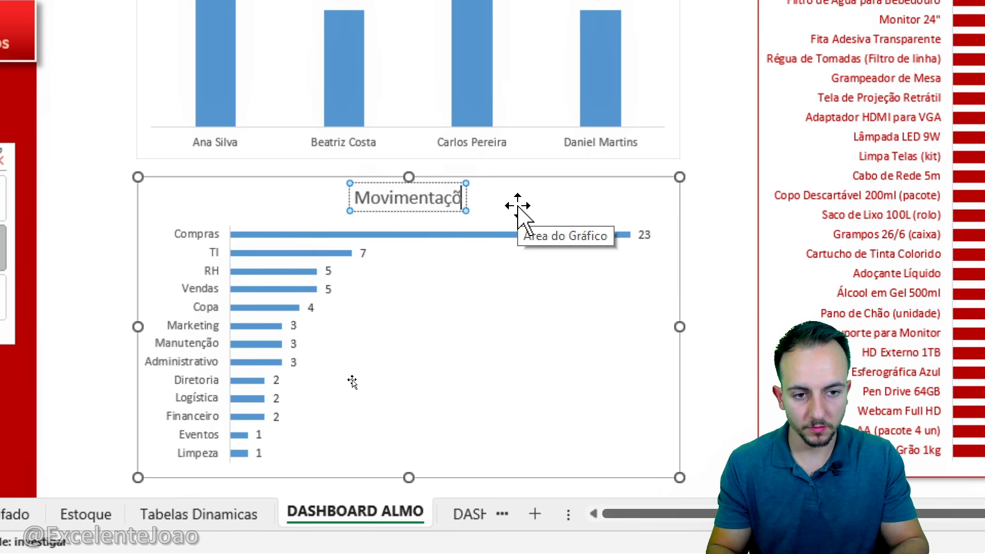
pyautogui.write('es por Depar')
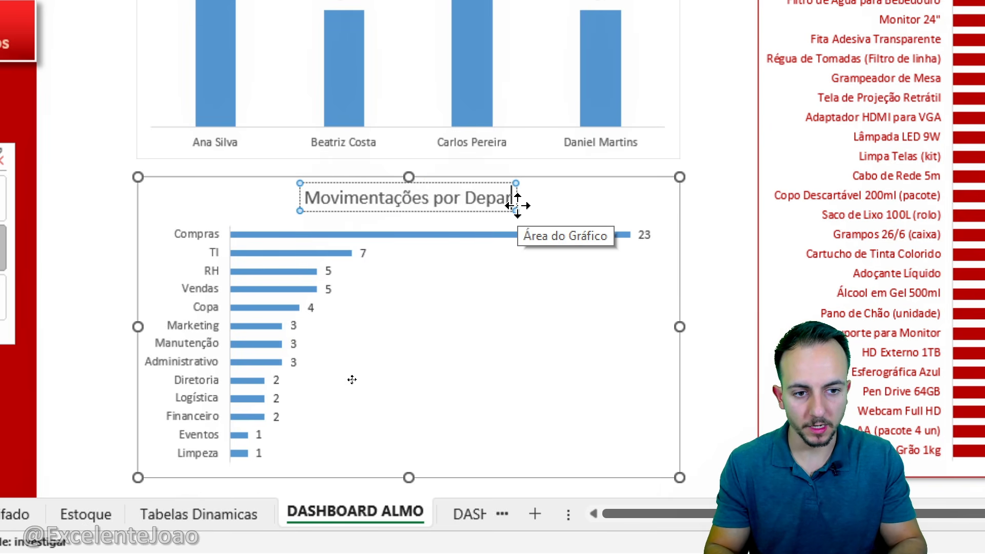
pyautogui.write('tamento')
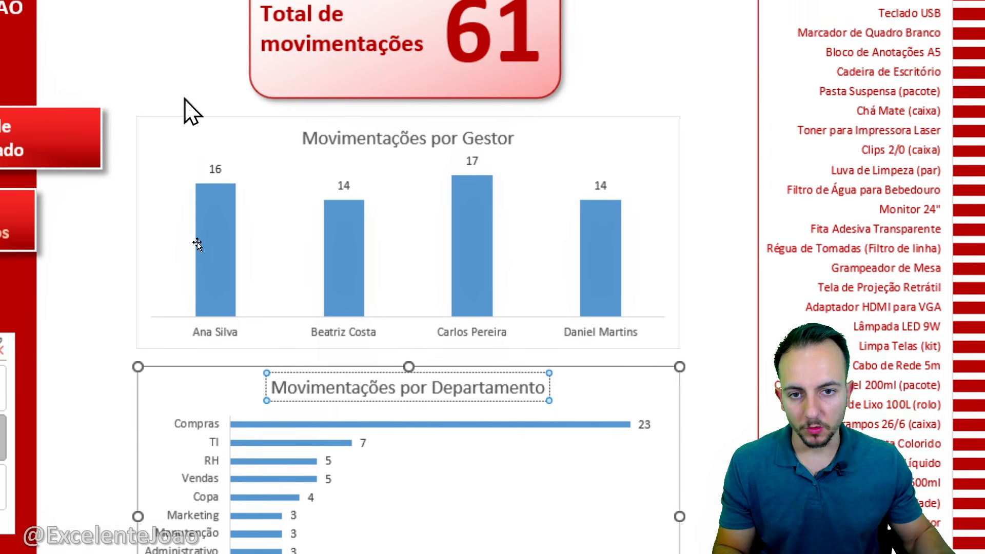
# Set all text in the Movimentações por Gestor and Movimentações por Departamento charts to dark red
pyautogui.click(185, 122)
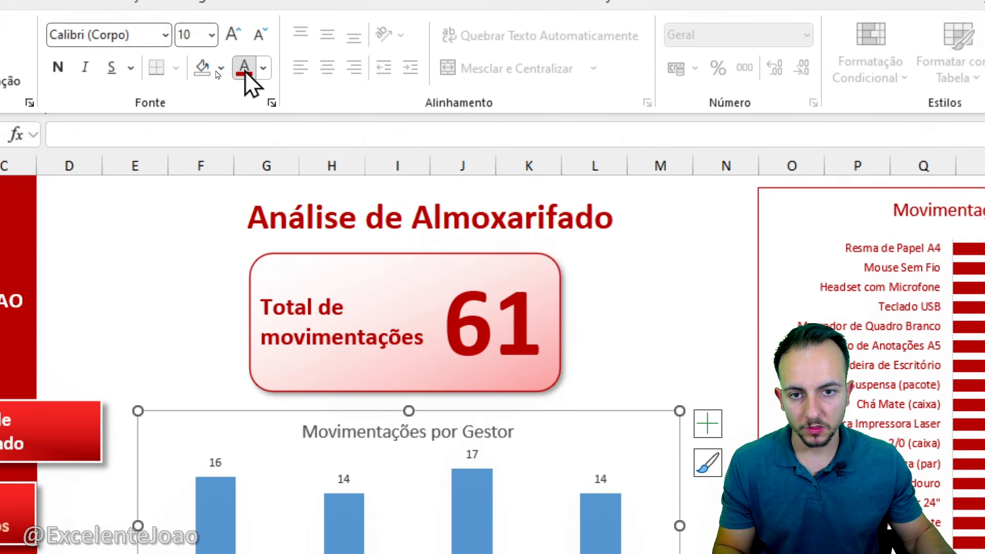
pyautogui.click(244, 31)
pyautogui.click(204, 283)
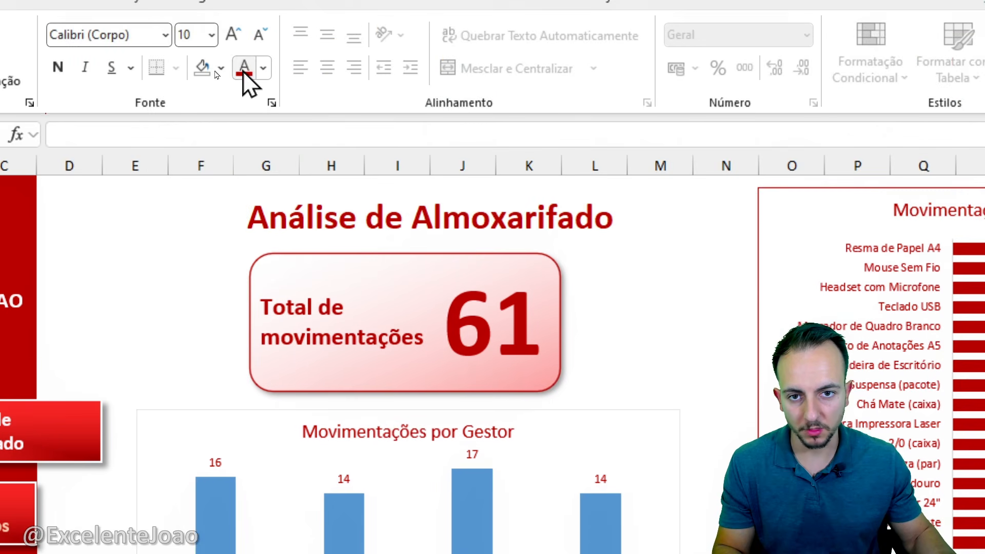
pyautogui.click(244, 73)
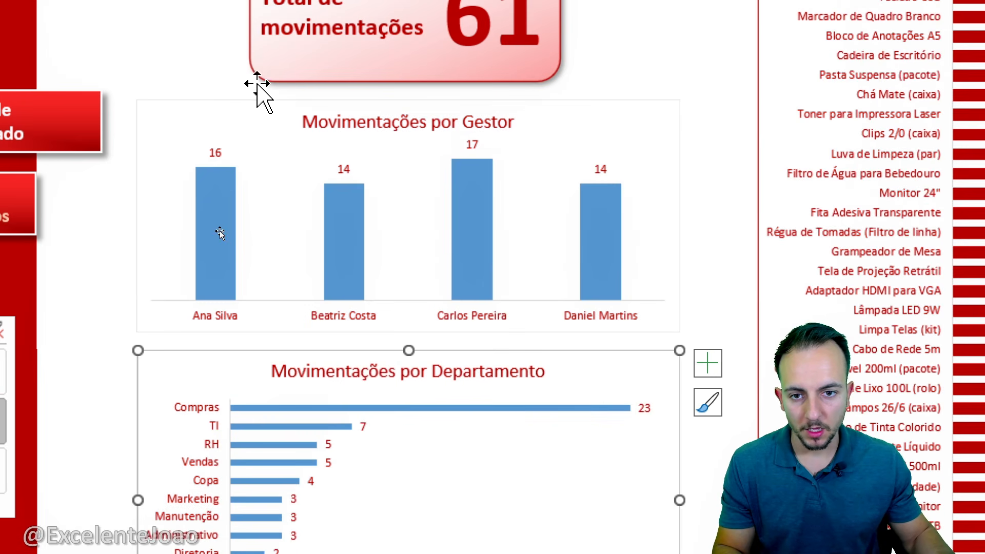
# Give the Movimentações por Gestor chart area an outer bottom-right shadow and a solid dark red border
pyautogui.rightClick(218, 100)
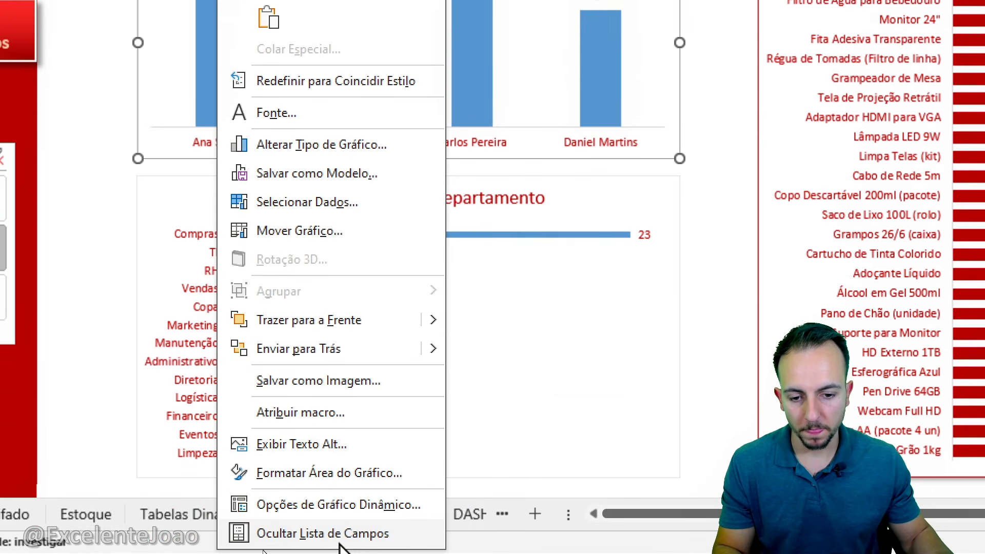
pyautogui.click(368, 468)
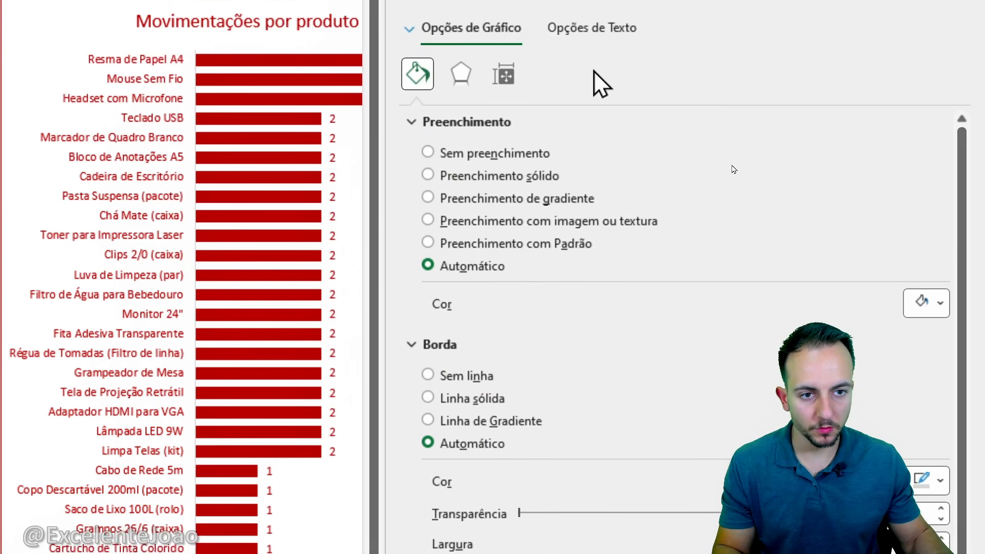
pyautogui.click(460, 91)
pyautogui.click(926, 168)
pyautogui.click(876, 334)
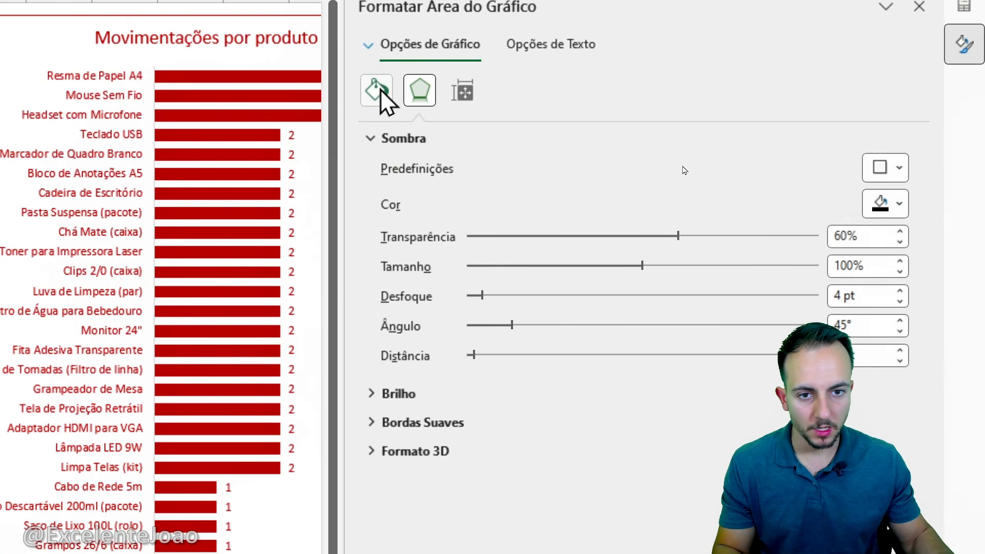
pyautogui.click(377, 91)
pyautogui.click(408, 140)
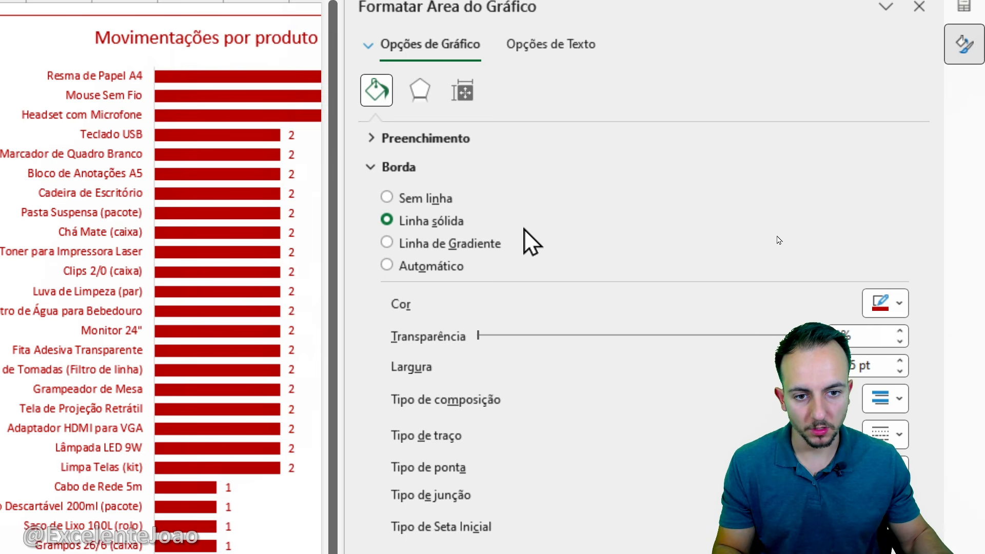
pyautogui.click(895, 311)
pyautogui.click(702, 429)
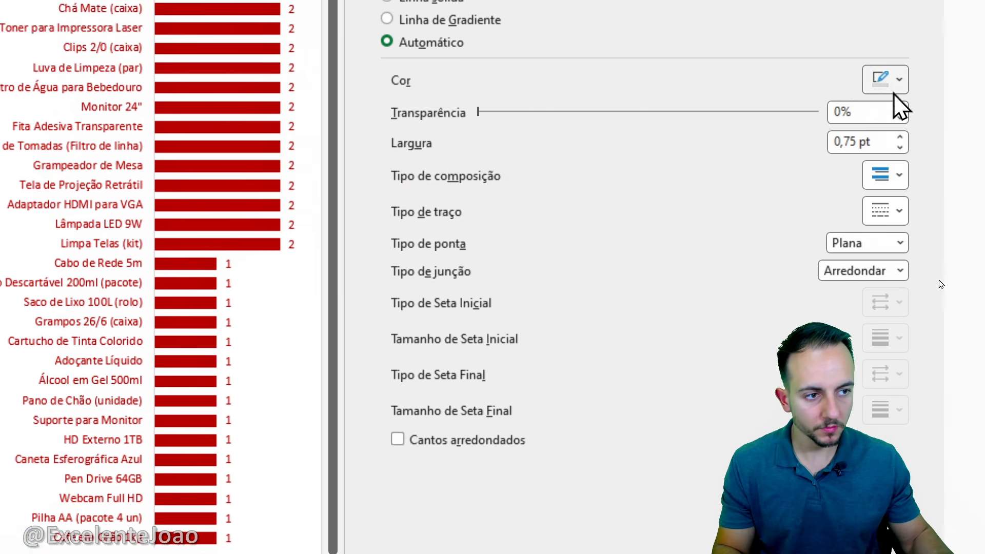
# Give the Movimentações por Departamento chart area a dark red border and an outer bottom-right shadow
pyautogui.click(894, 91)
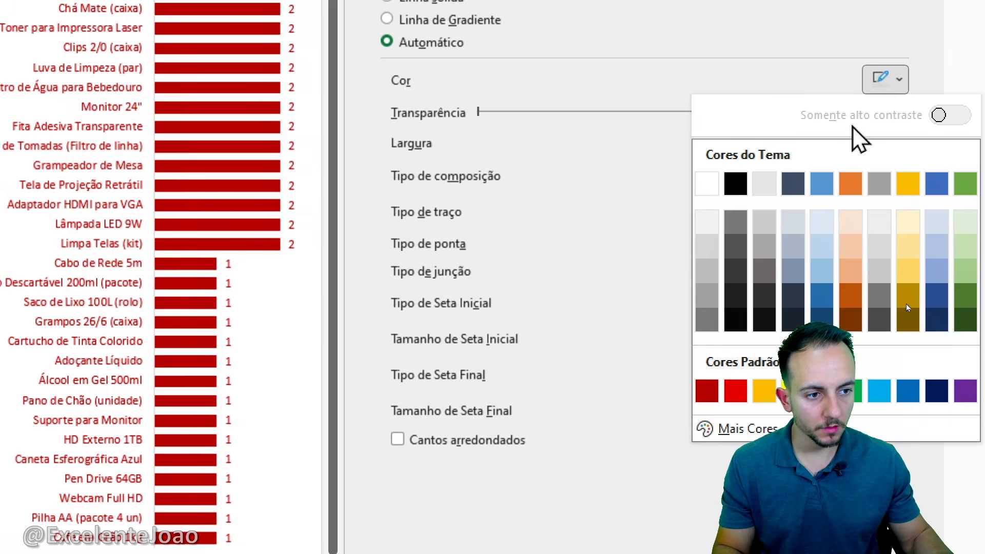
pyautogui.click(707, 397)
pyautogui.click(420, 130)
pyautogui.click(885, 207)
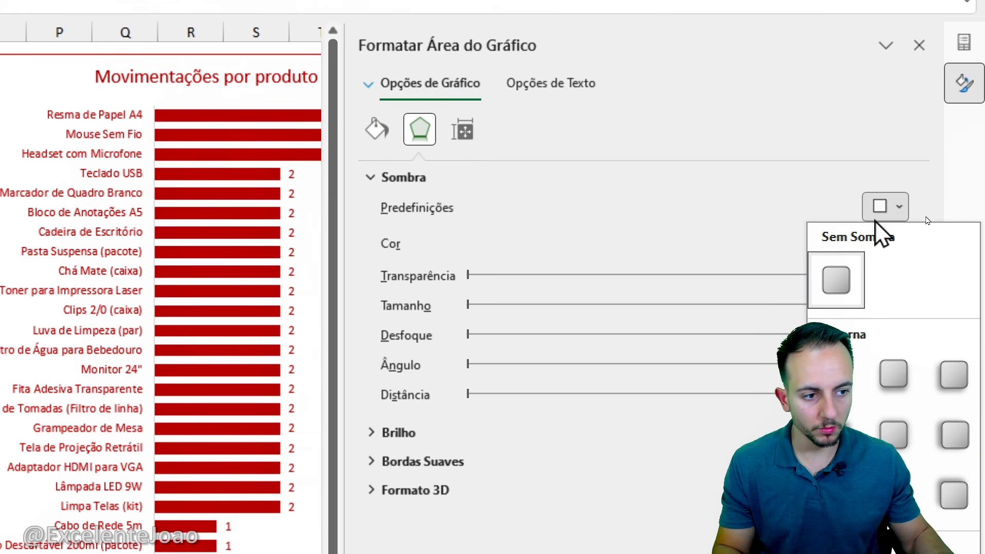
pyautogui.click(837, 378)
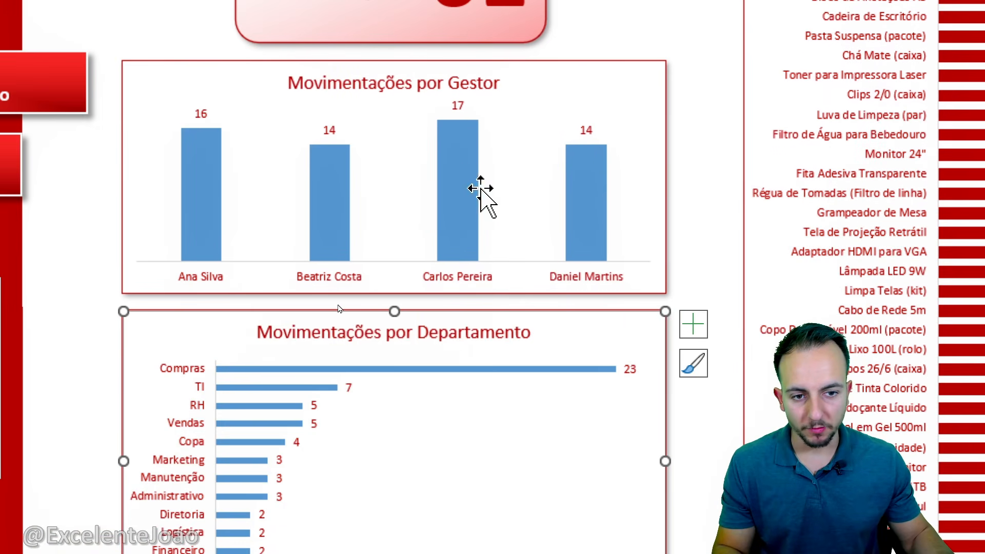
# Fill the columns of the Movimentações por Gestor chart with dark red
pyautogui.click(481, 195)
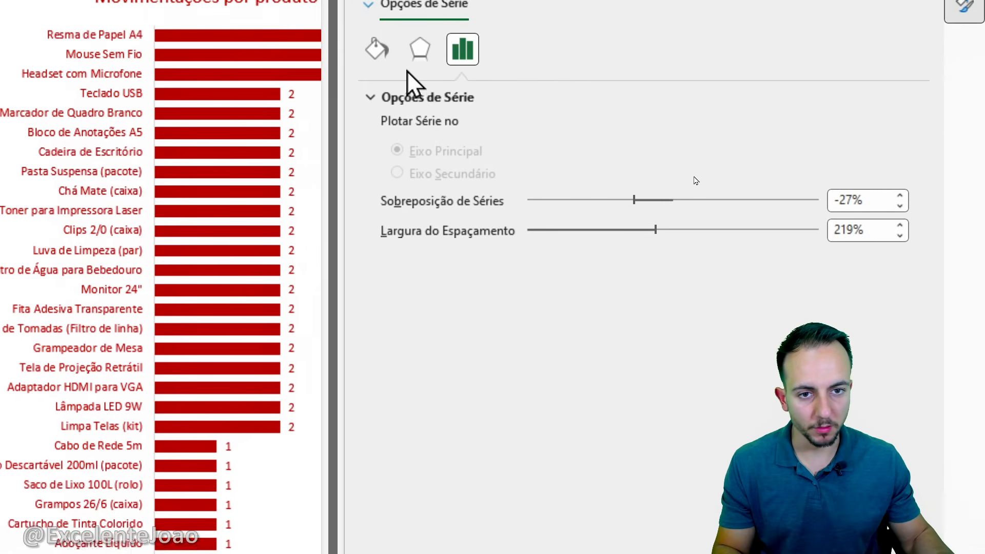
pyautogui.click(377, 48)
pyautogui.click(884, 272)
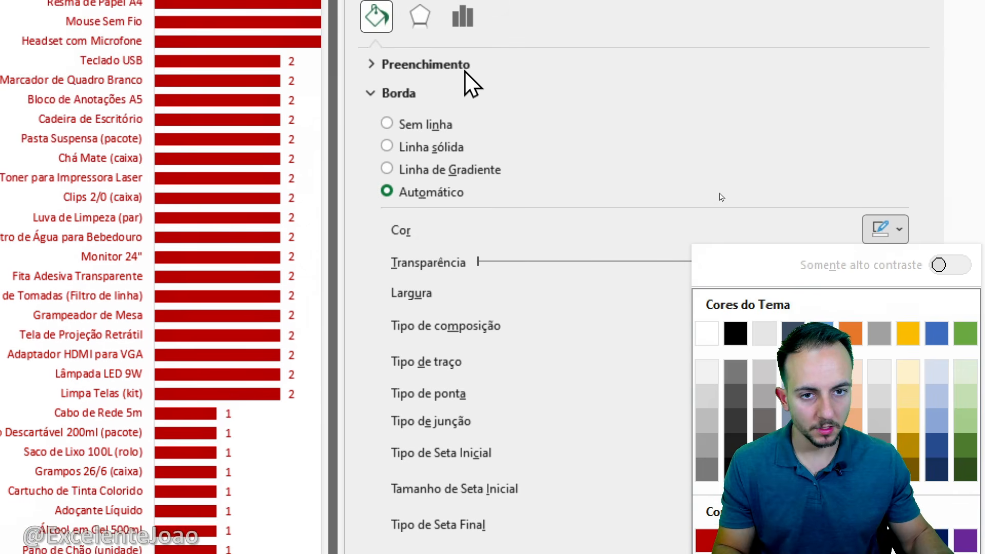
pyautogui.click(451, 109)
pyautogui.click(885, 301)
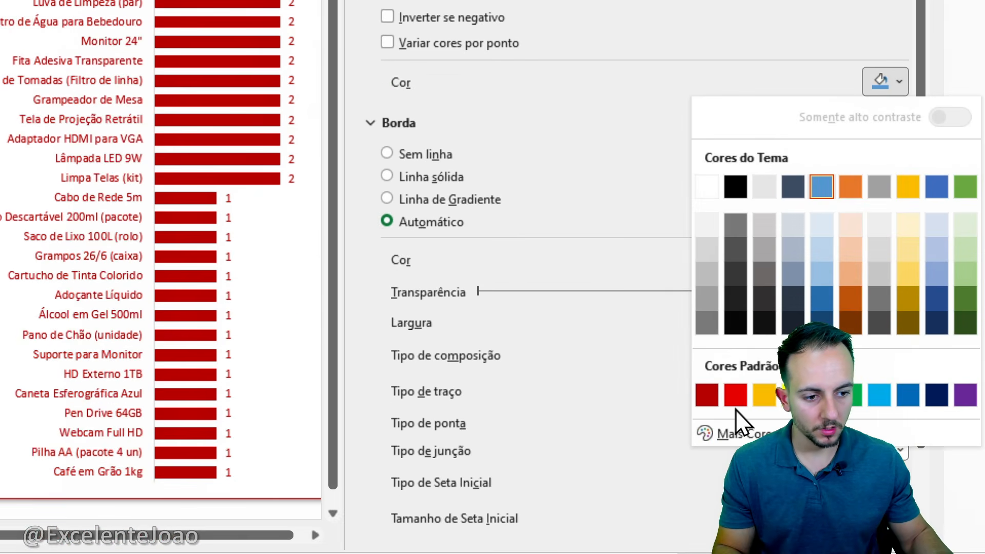
pyautogui.click(735, 405)
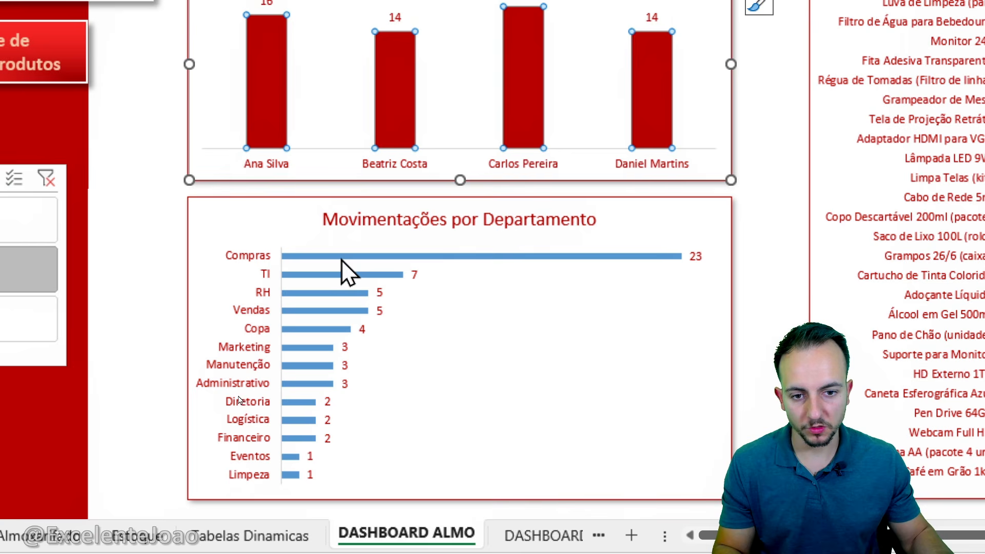
# Fill the bars of the Movimentações por Departamento chart with solid dark red
pyautogui.click(341, 257)
pyautogui.click(376, 92)
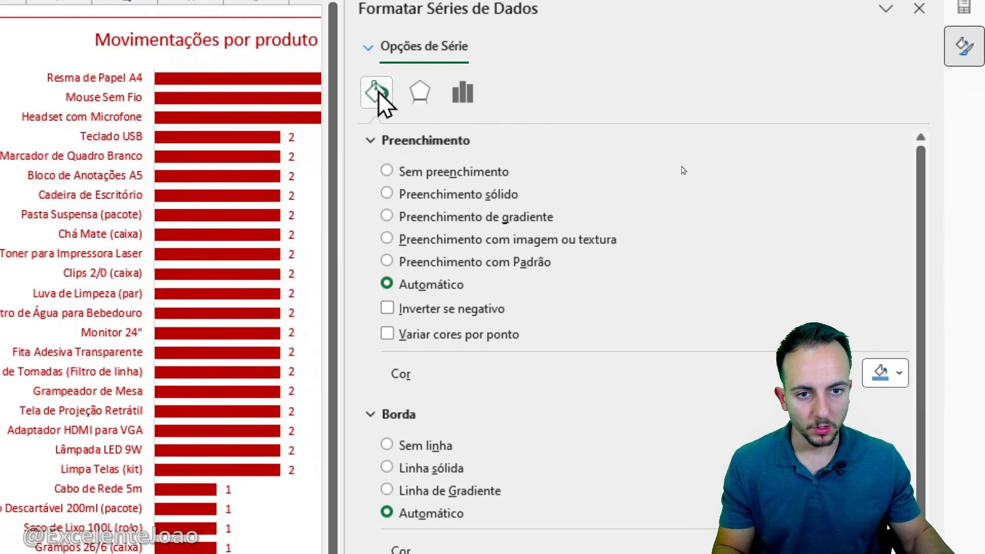
pyautogui.click(893, 371)
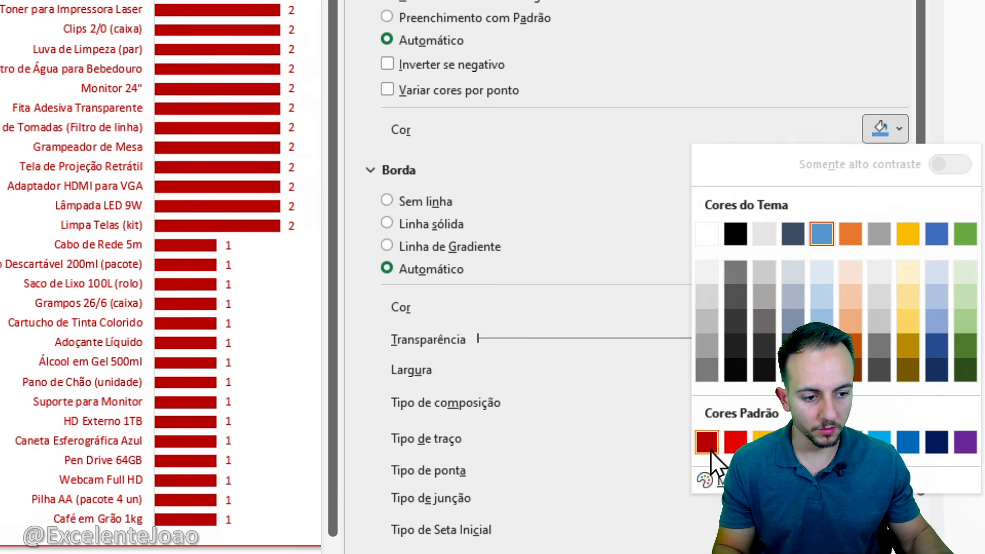
pyautogui.click(706, 444)
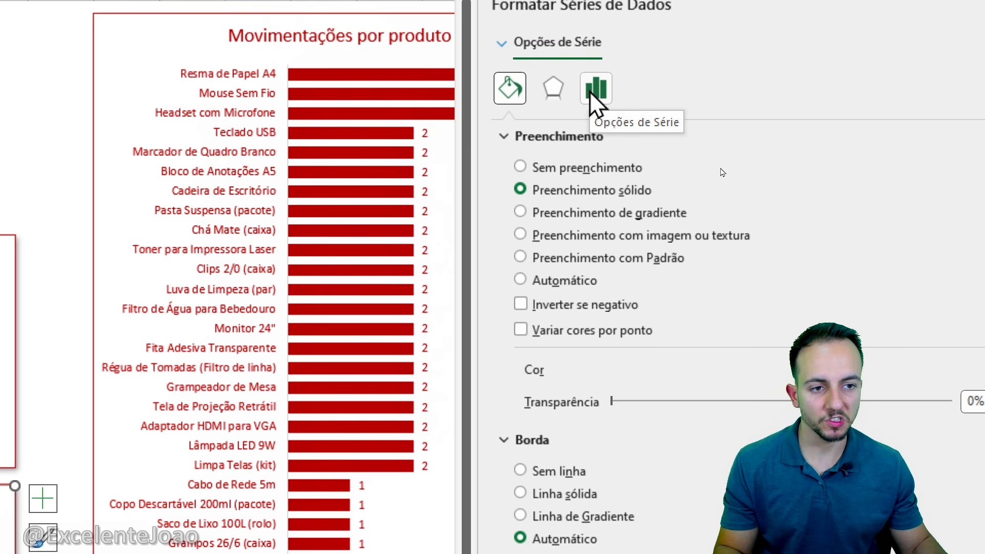
# Reduce the series gap width of the Movimentações por Departamento chart to below 73% so its bars become thicker
pyautogui.click(589, 91)
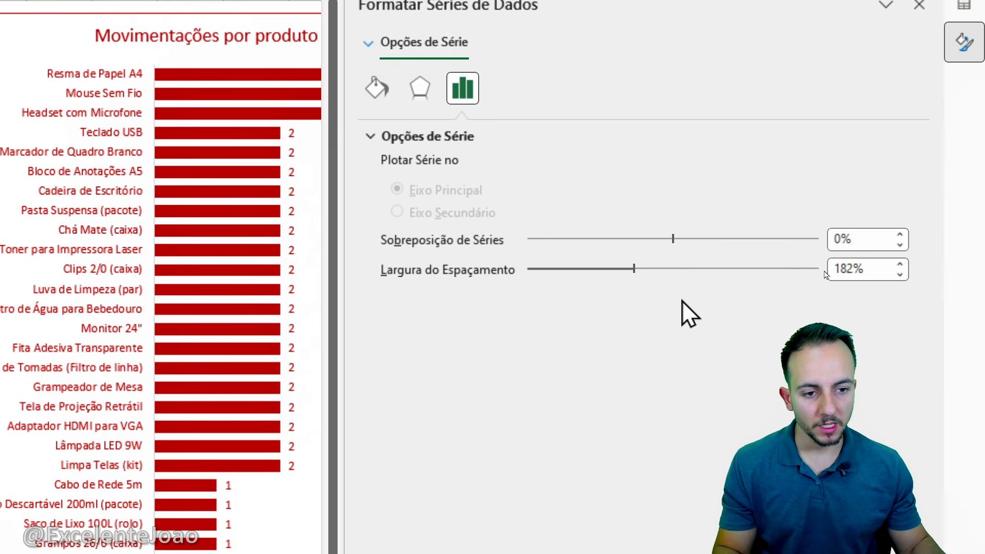
pyautogui.moveTo(634, 270); pyautogui.dragTo(567, 272)
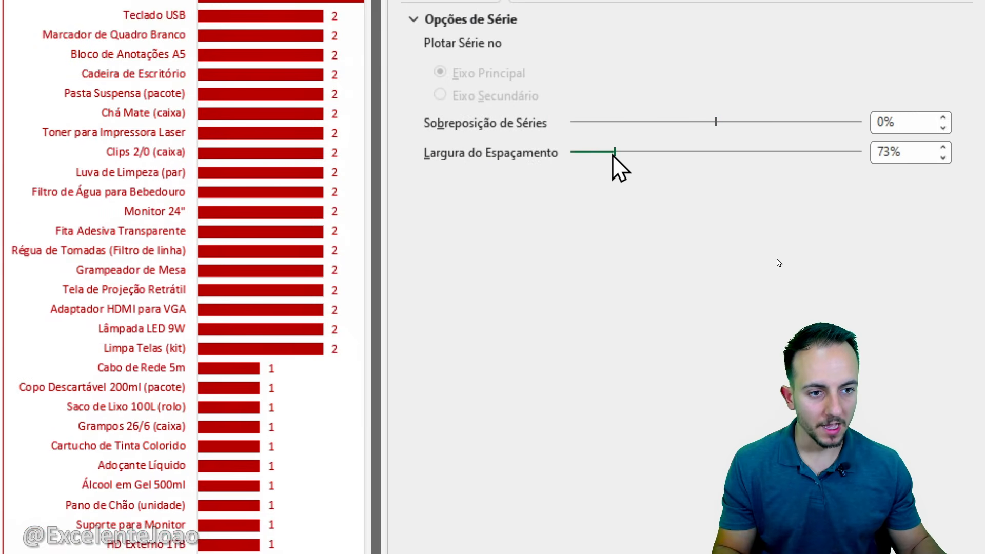
pyautogui.moveTo(611, 157); pyautogui.dragTo(596, 156)
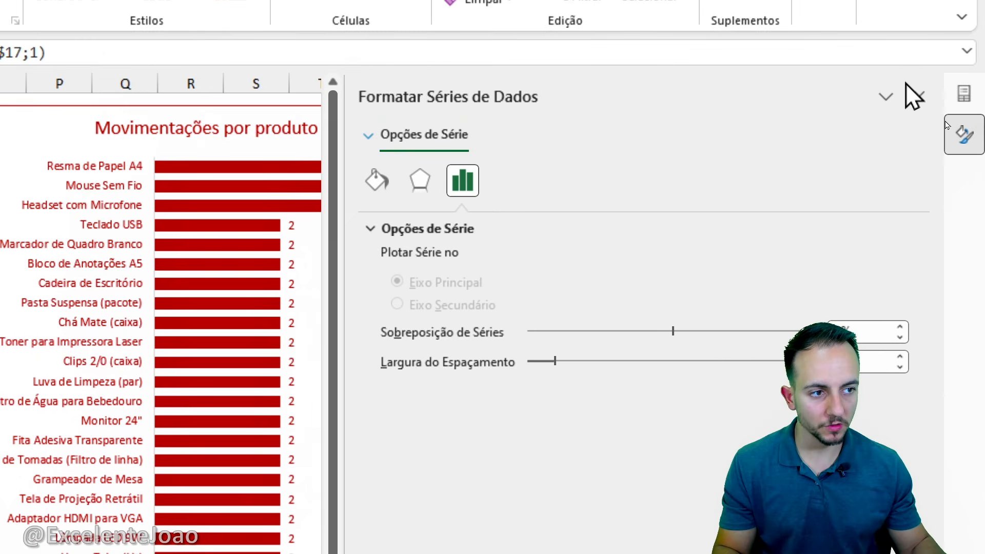
pyautogui.click(909, 85)
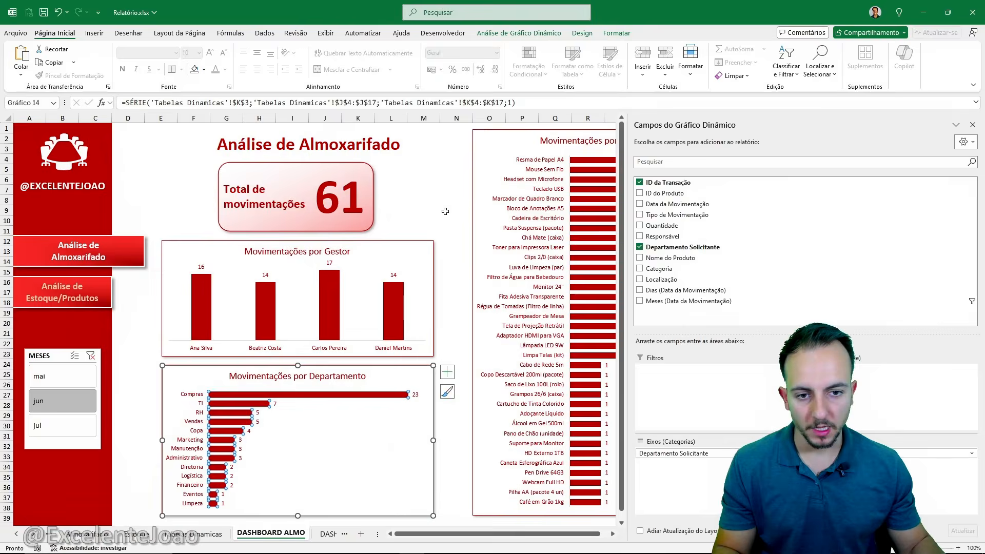
pyautogui.click(446, 211)
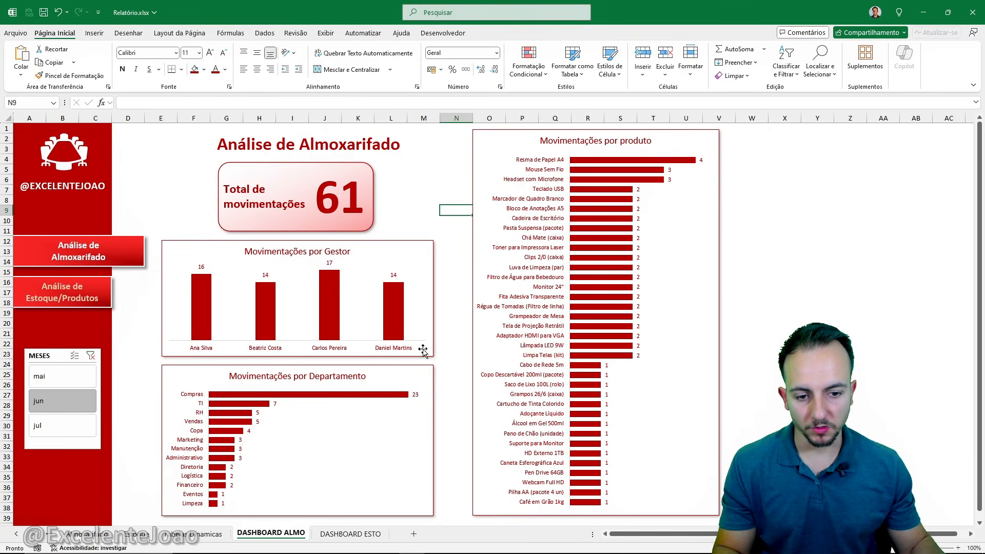
# Shift the Movimentações por produto chart left until it sits close beside the Gestor and Departamento charts, keeping its vertical alignment
pyautogui.click(474, 208)
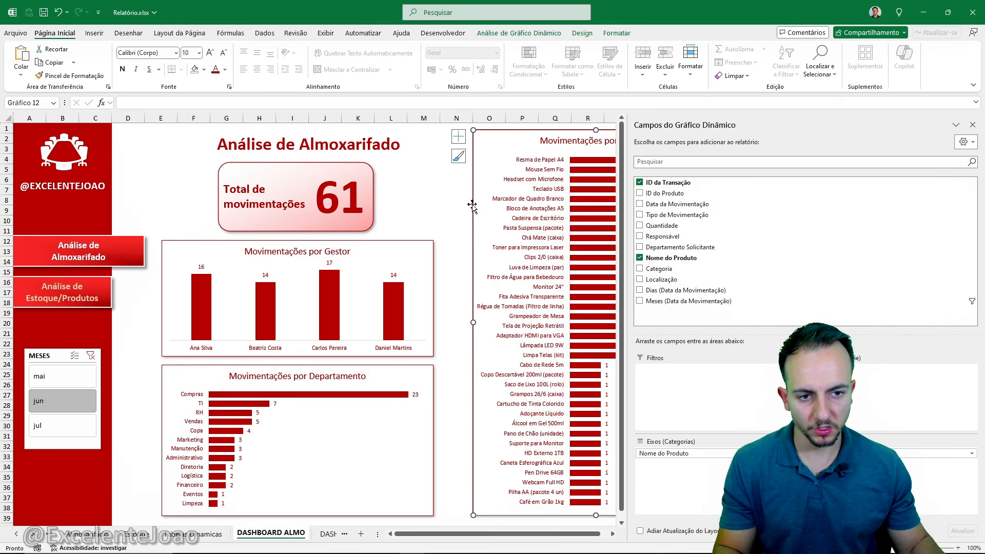
pyautogui.moveTo(471, 205); pyautogui.dragTo(455, 209)
pyautogui.hotkey('ctrl', 'z')
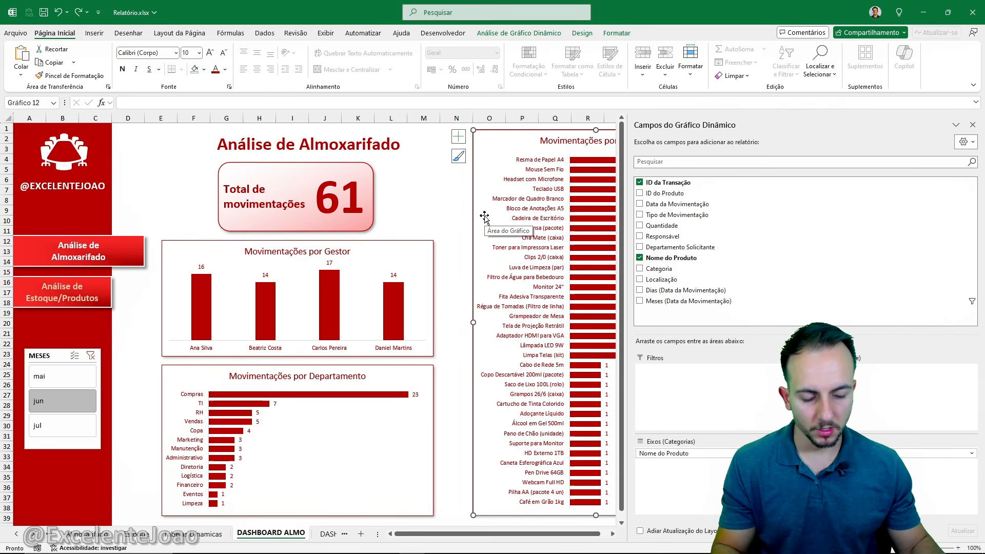
pyautogui.press('Left')
pyautogui.press('Left')
pyautogui.press('Left')
pyautogui.press('Left')
pyautogui.press('Left')
pyautogui.press('Left')
pyautogui.press('Left')
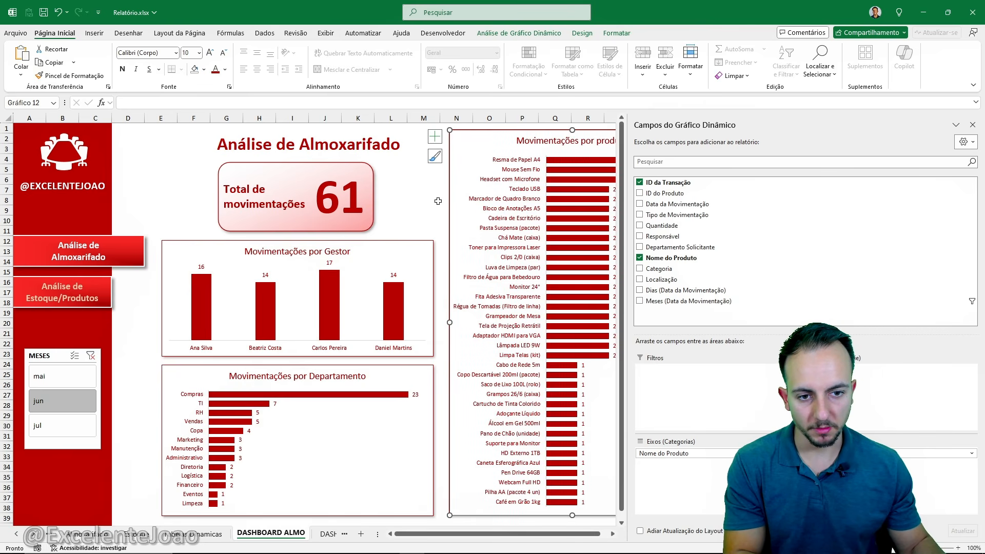
pyautogui.click(418, 208)
pyautogui.press('Left')
pyautogui.press('Left')
pyautogui.press('Left')
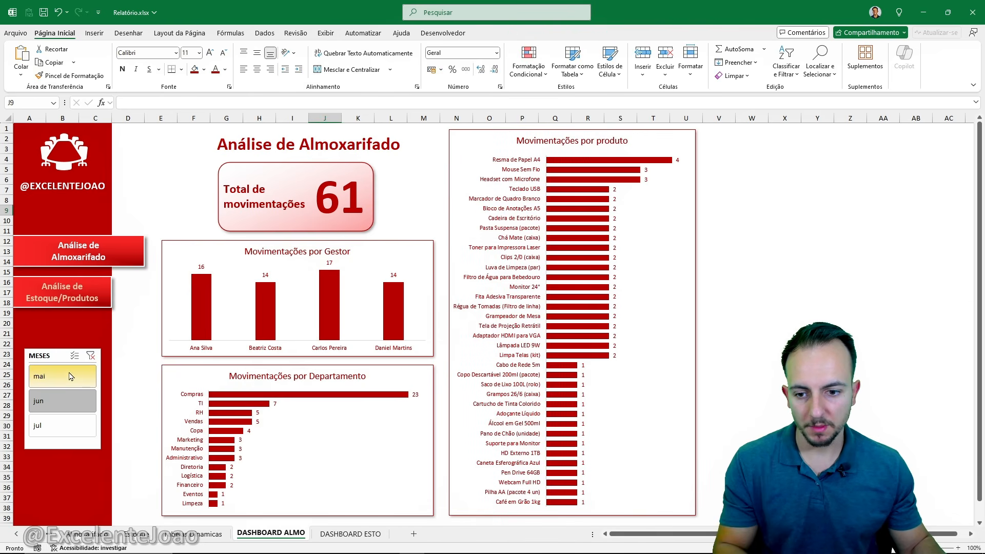
# Test the MESES slicer by filtering the dashboard by mai, jun and jul, ending with mai selected
pyautogui.click(69, 377)
pyautogui.click(60, 398)
pyautogui.click(52, 426)
pyautogui.click(58, 410)
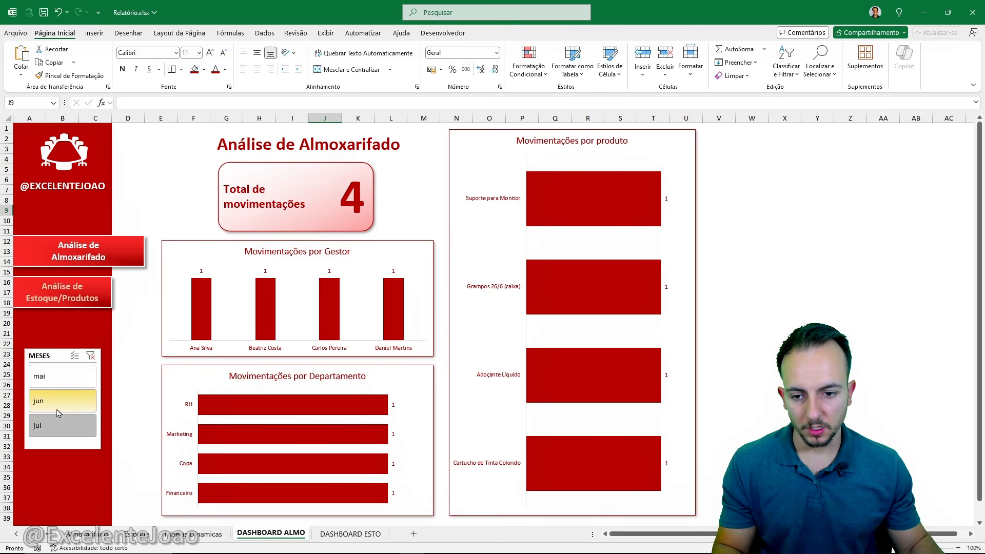
pyautogui.click(77, 427)
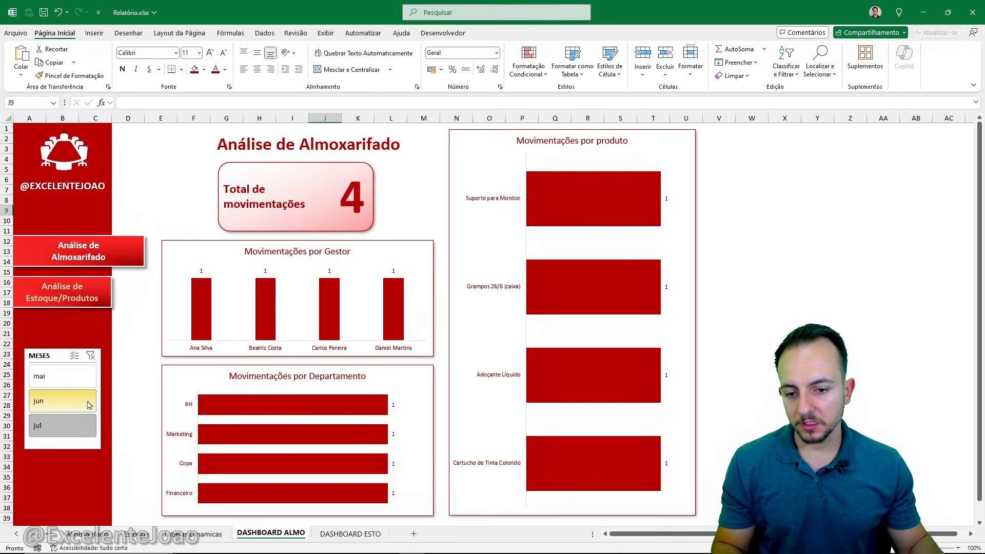
pyautogui.click(86, 402)
pyautogui.click(80, 388)
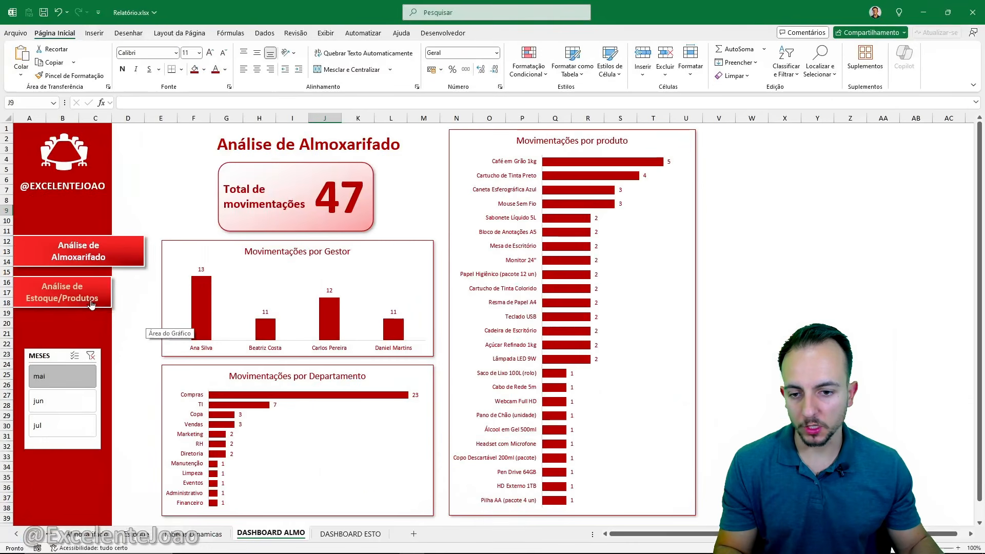
# Check the navigation between DASHBOARD ESTO and DASHBOARD ALMO, and review the Estoque and Tabelas Dinamicas sheets
pyautogui.click(92, 303)
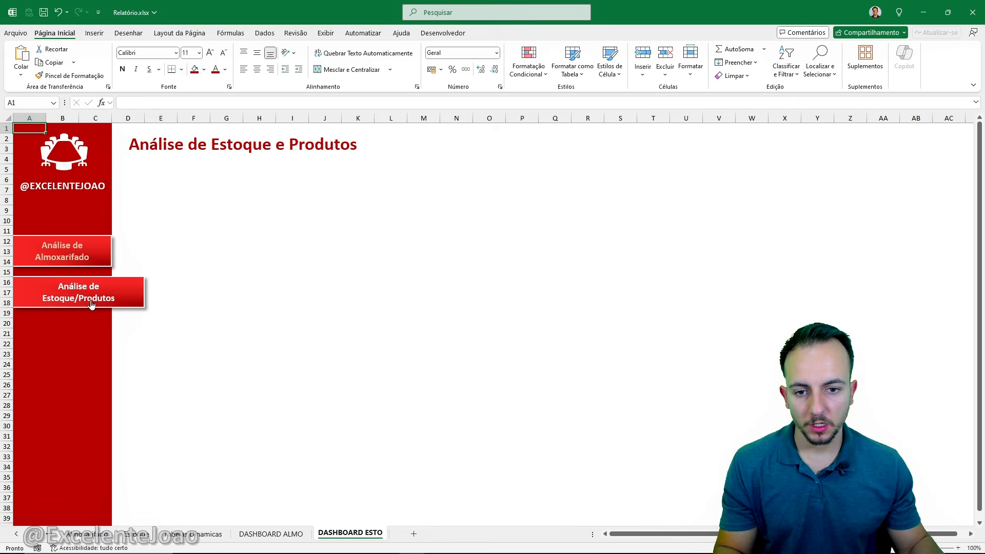
pyautogui.click(86, 258)
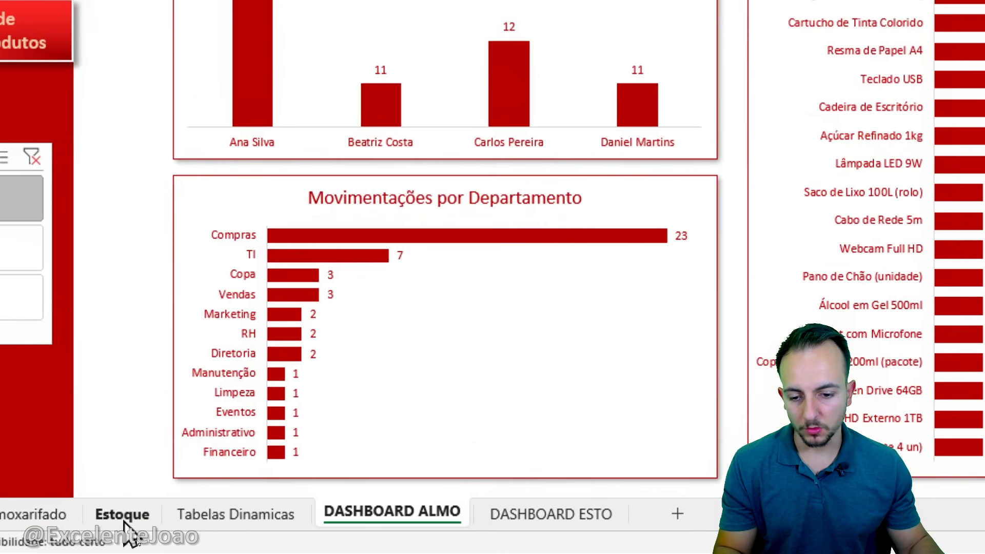
pyautogui.click(137, 535)
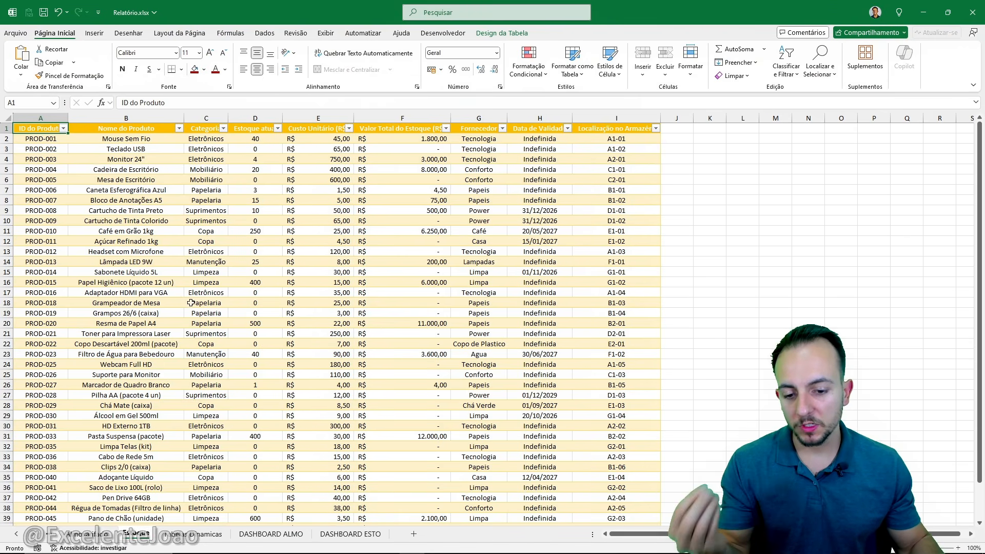
pyautogui.click(184, 538)
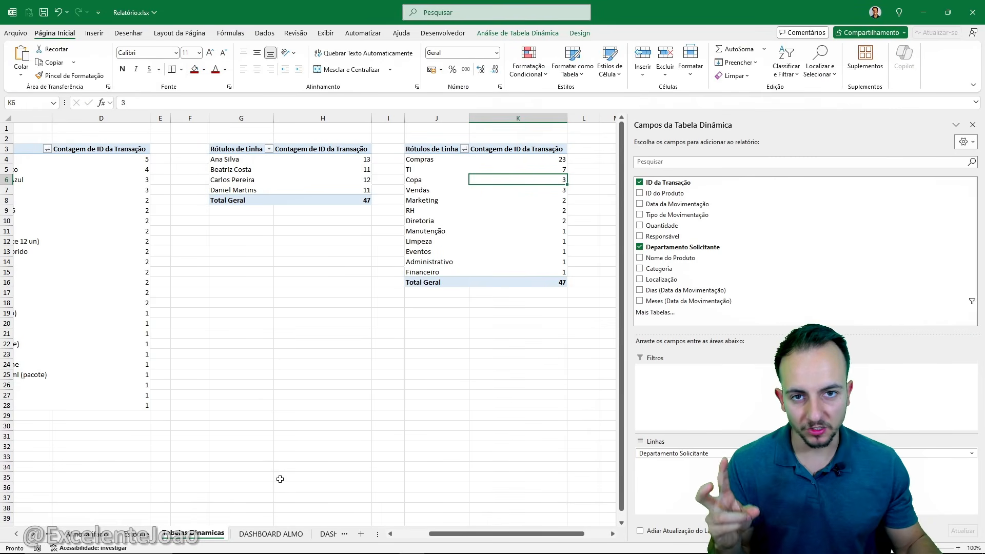
pyautogui.moveTo(482, 533); pyautogui.dragTo(411, 535)
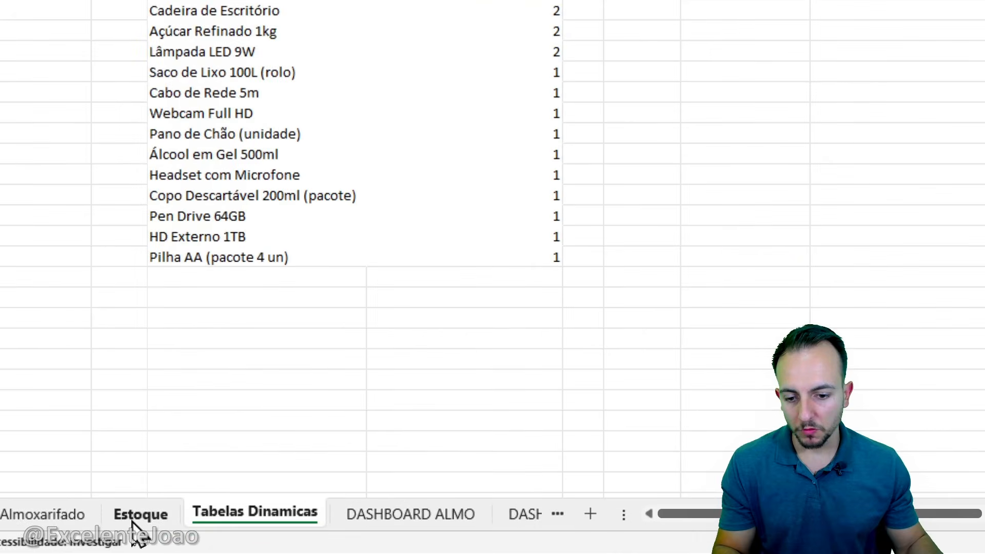
# Insert a pivot table from the Estoque sheet's Tabela2 at cell M3 of Tabelas Dinamicas and apply the light yellow pivot style
pyautogui.click(132, 522)
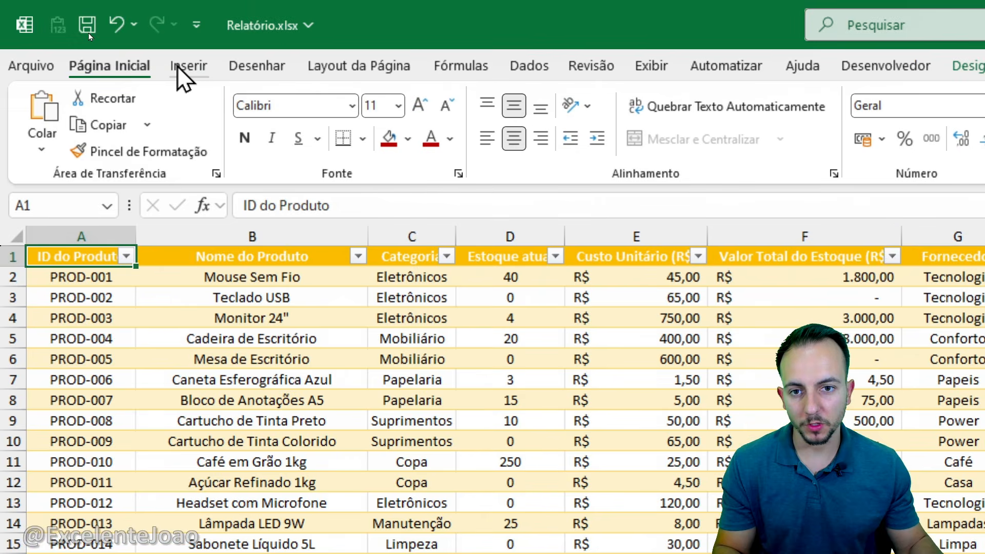
pyautogui.click(182, 5)
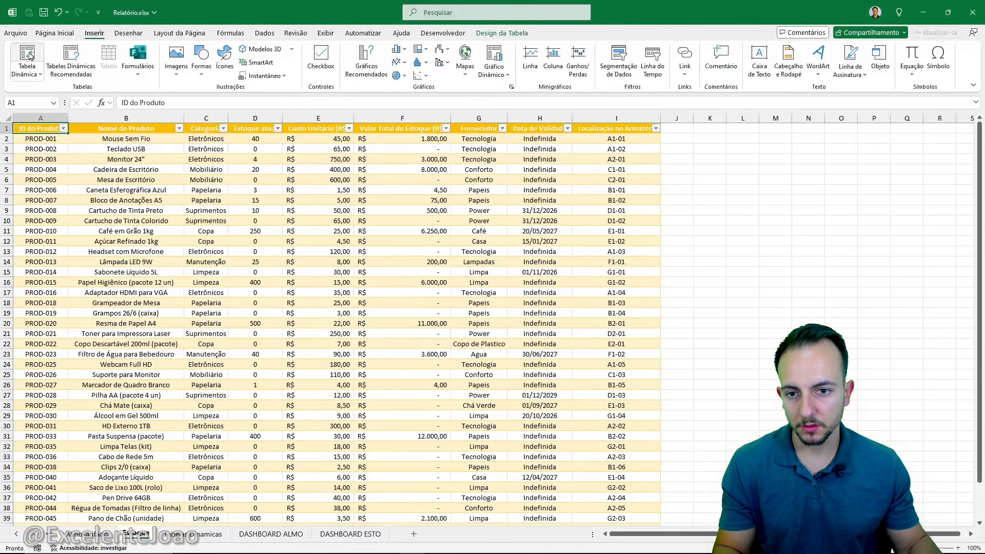
pyautogui.click(58, 102)
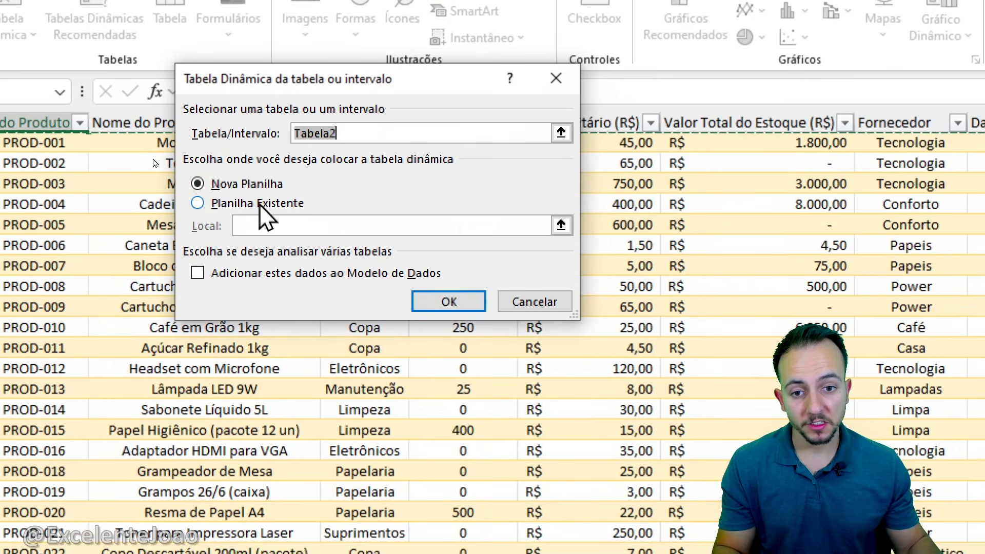
pyautogui.click(260, 204)
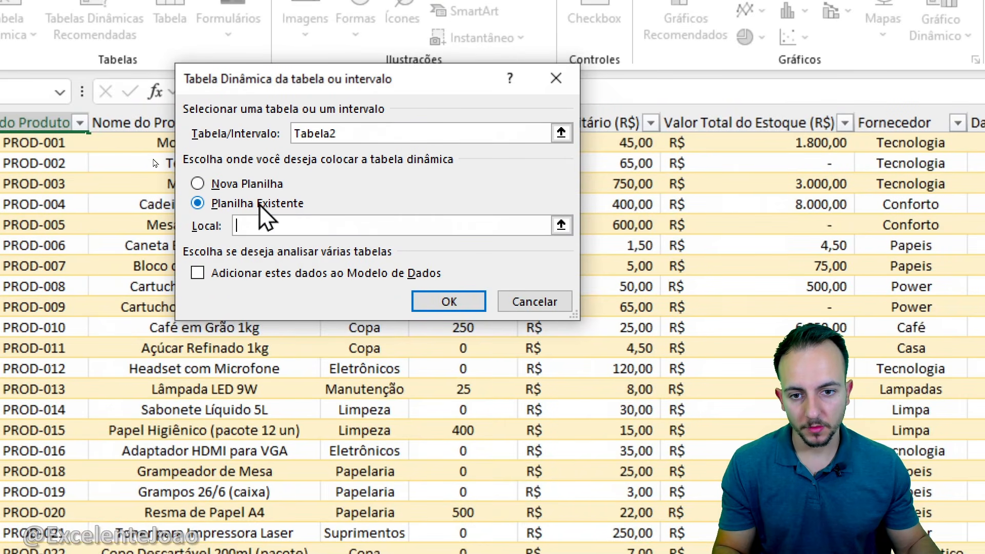
pyautogui.click(560, 224)
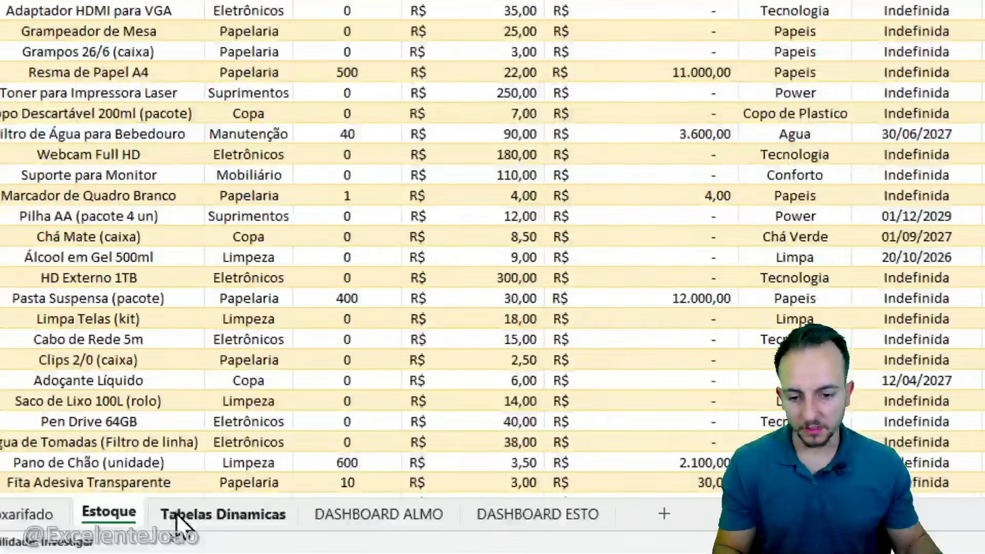
pyautogui.click(195, 534)
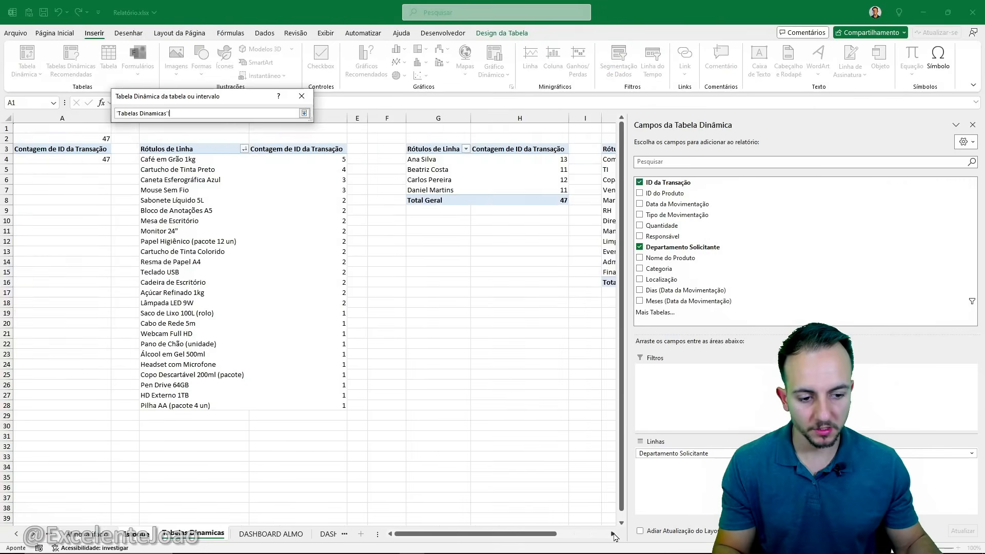
pyautogui.click(612, 534)
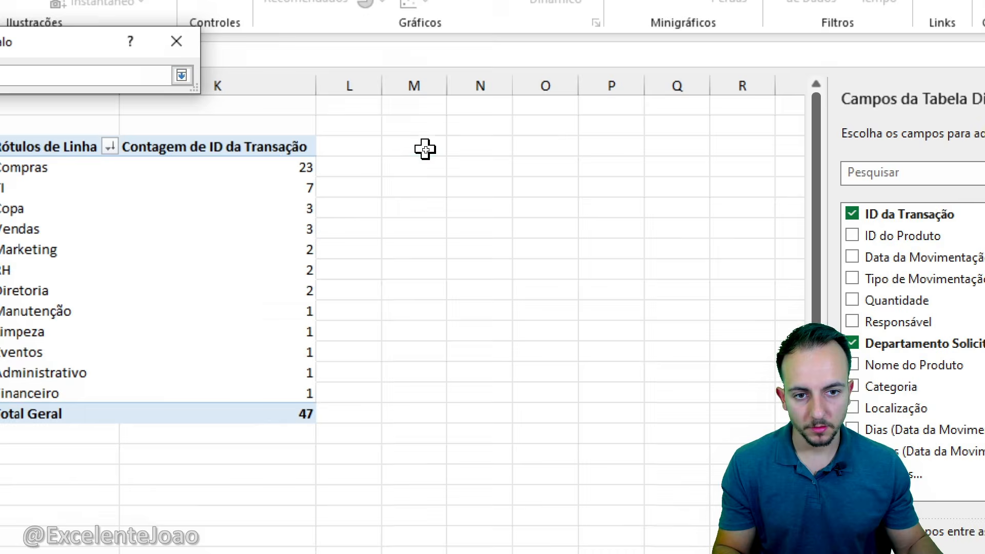
pyautogui.click(425, 149)
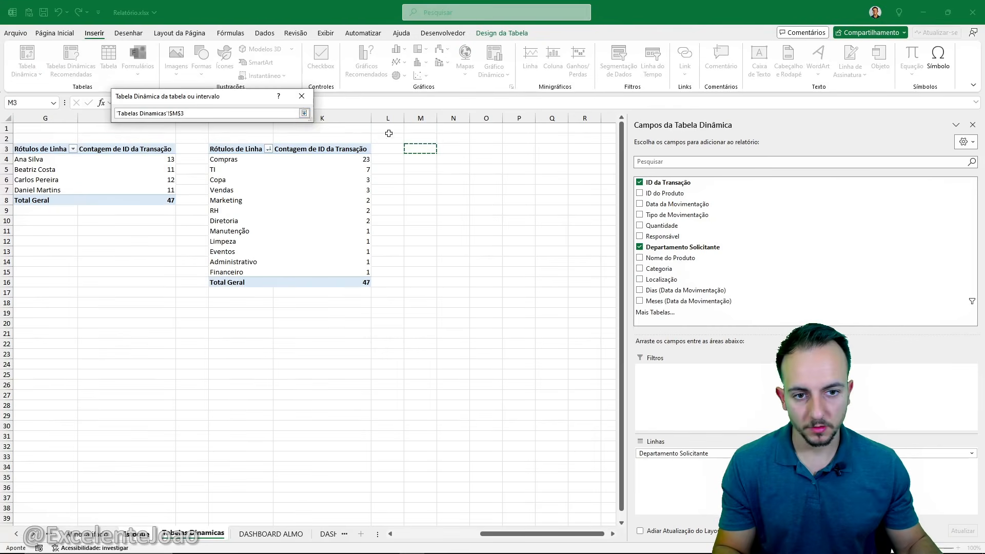
pyautogui.click(304, 113)
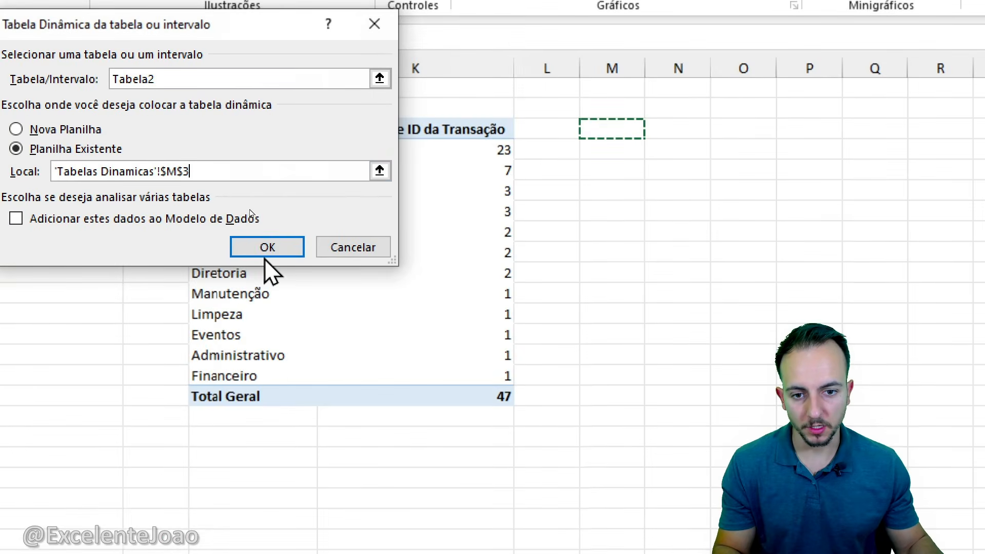
pyautogui.click(266, 253)
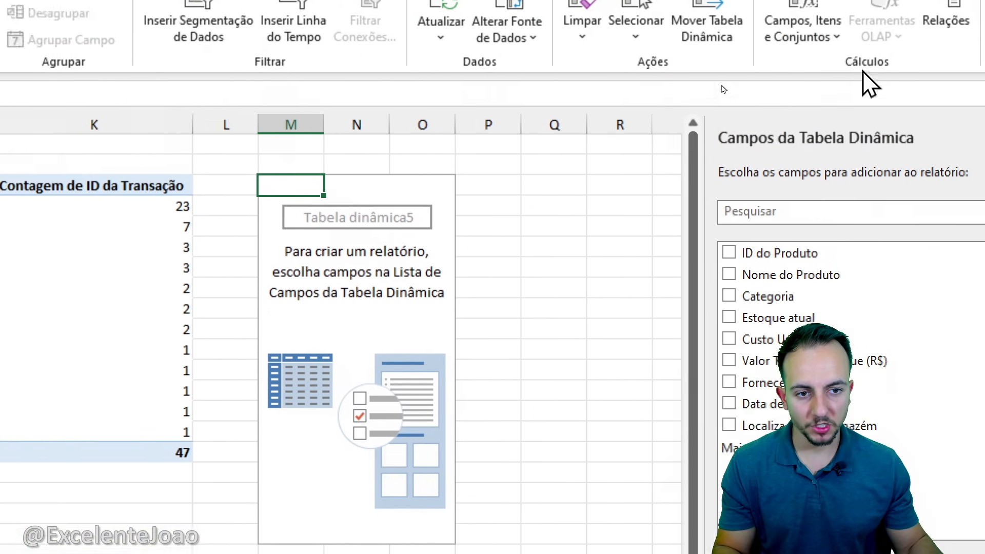
pyautogui.click(449, 68)
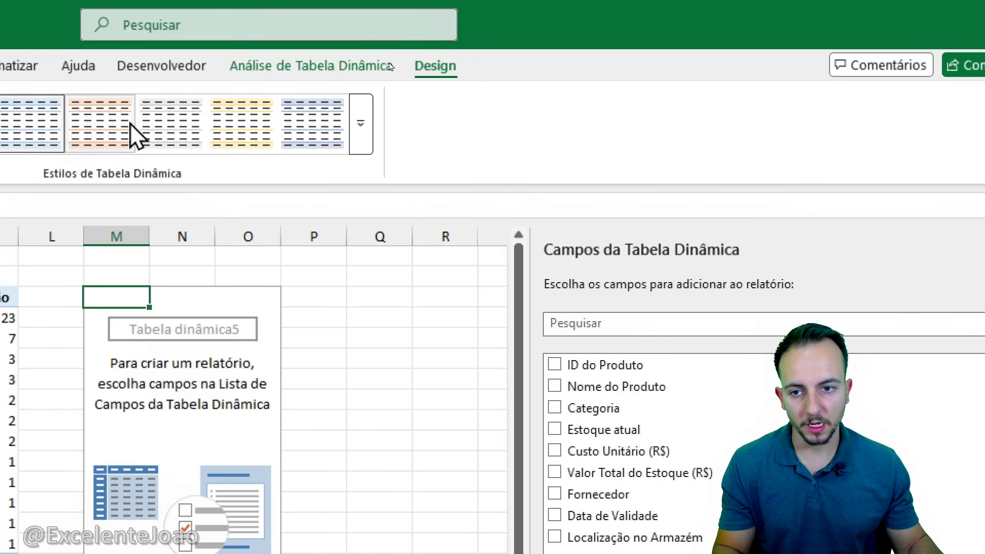
pyautogui.click(237, 127)
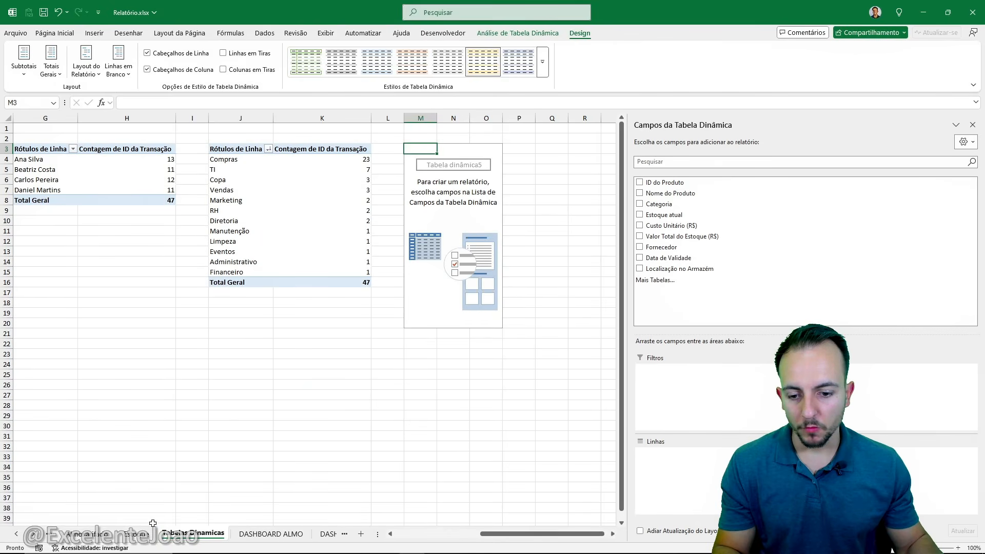
# Examine the Estoque atual, Valor Total do Estoque (R$) and ID do Produto columns on the Estoque sheet
pyautogui.click(137, 533)
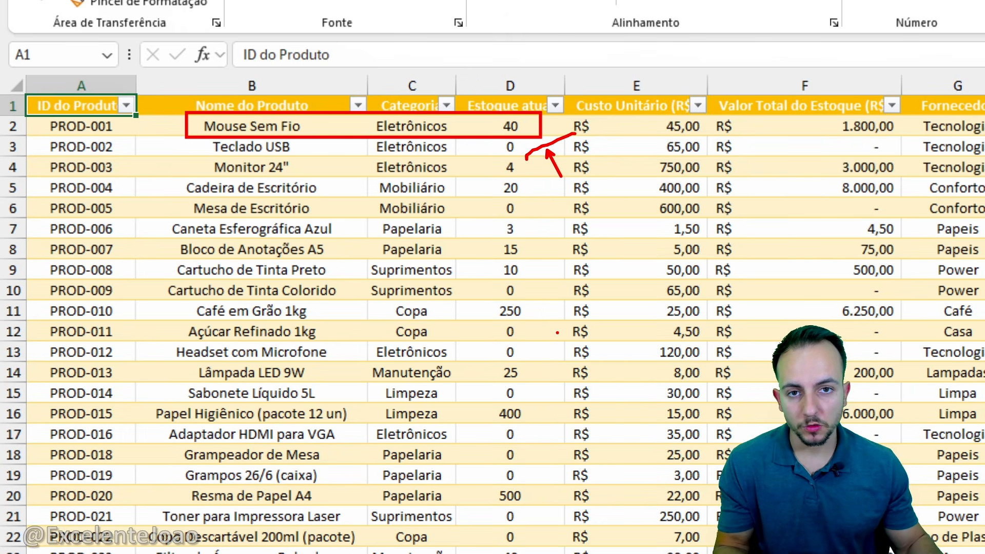
pyautogui.press('Escape')
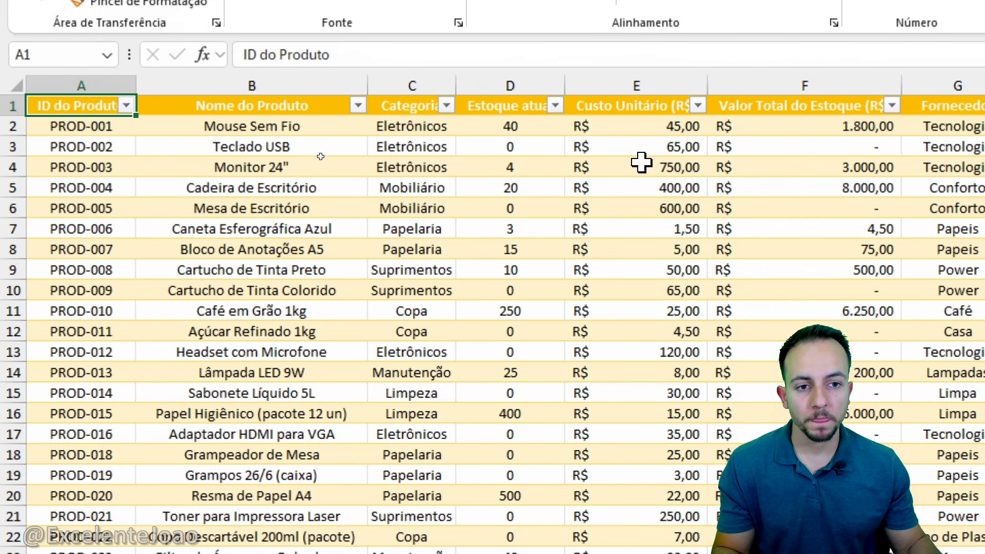
pyautogui.click(512, 80)
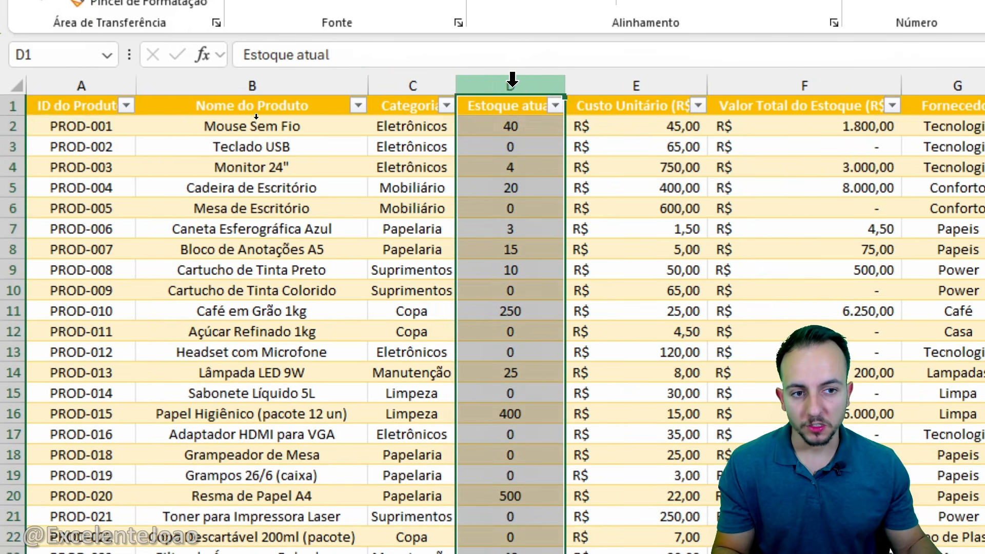
pyautogui.moveTo(520, 61); pyautogui.dragTo(548, 83)
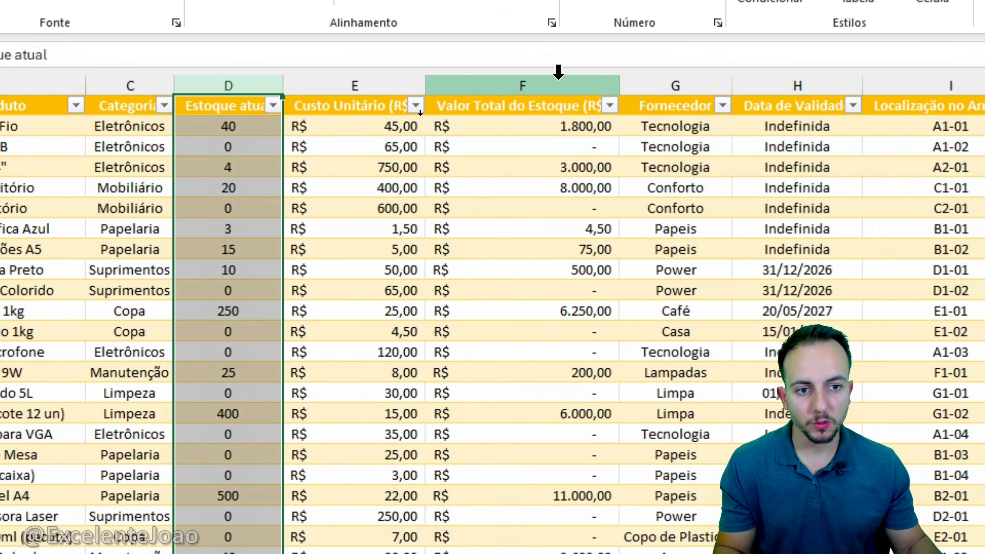
pyautogui.click(558, 72)
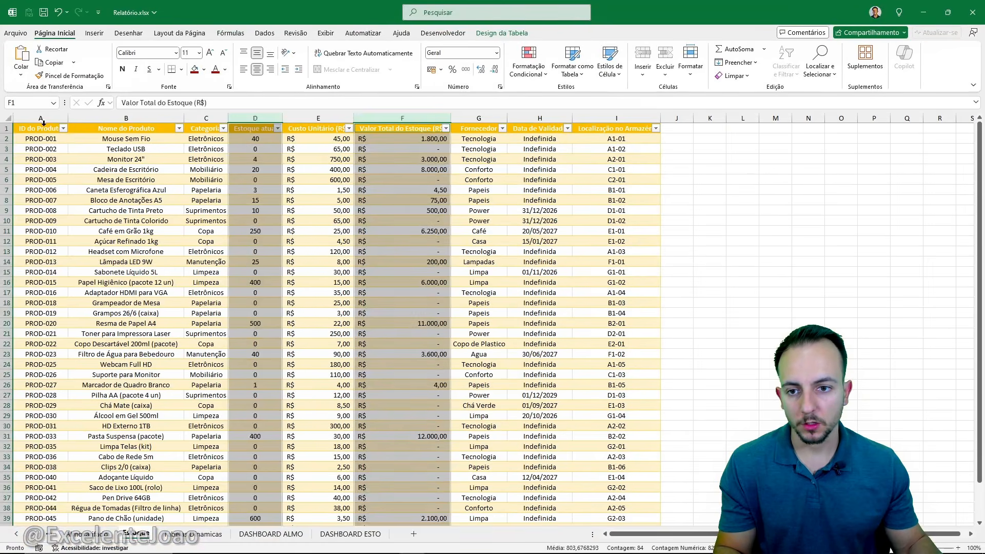
pyautogui.click(44, 123)
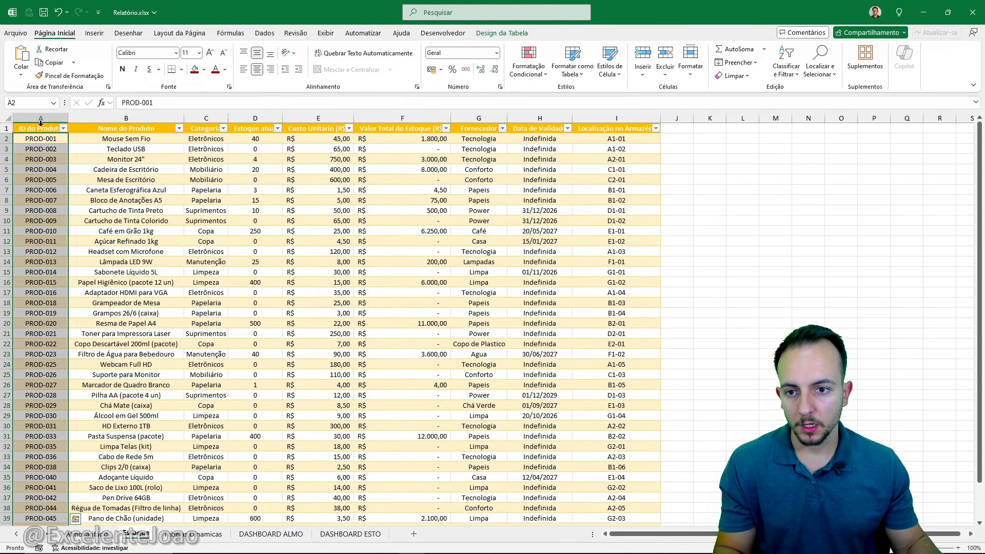
# Add Valor Total do Estoque (R$) as a summed value to the empty pivot table at M3 on Tabelas Dinamicas
pyautogui.click(45, 130)
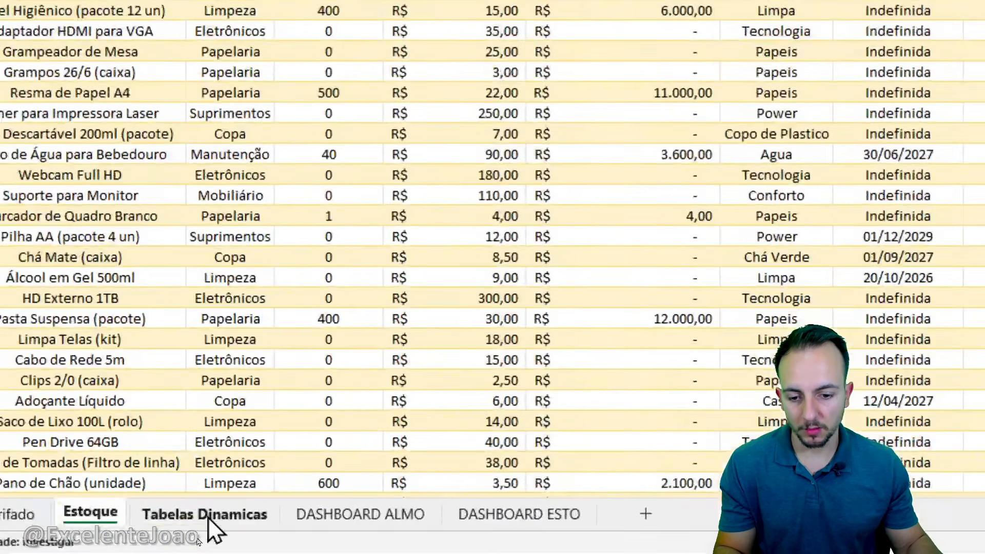
pyautogui.click(196, 534)
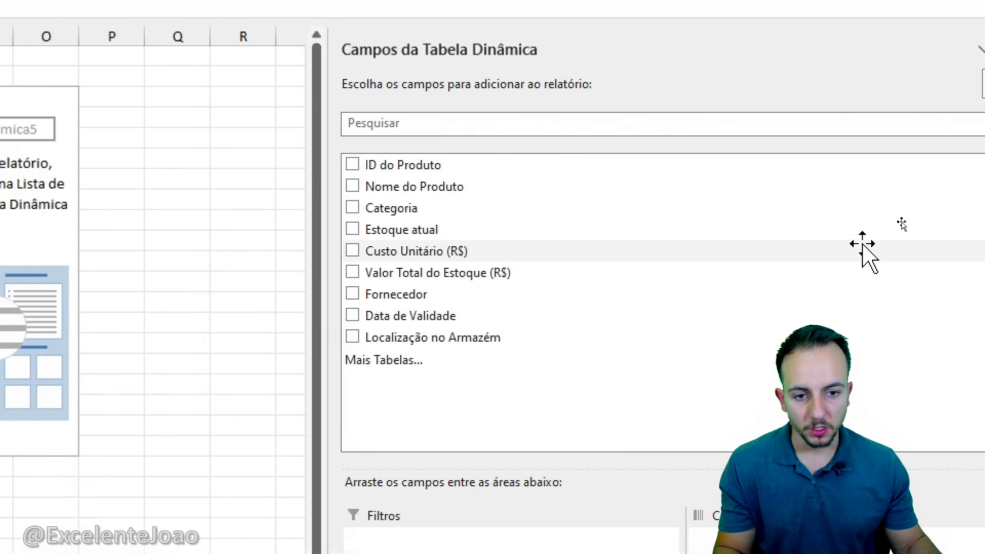
pyautogui.moveTo(750, 279); pyautogui.dragTo(743, 553)
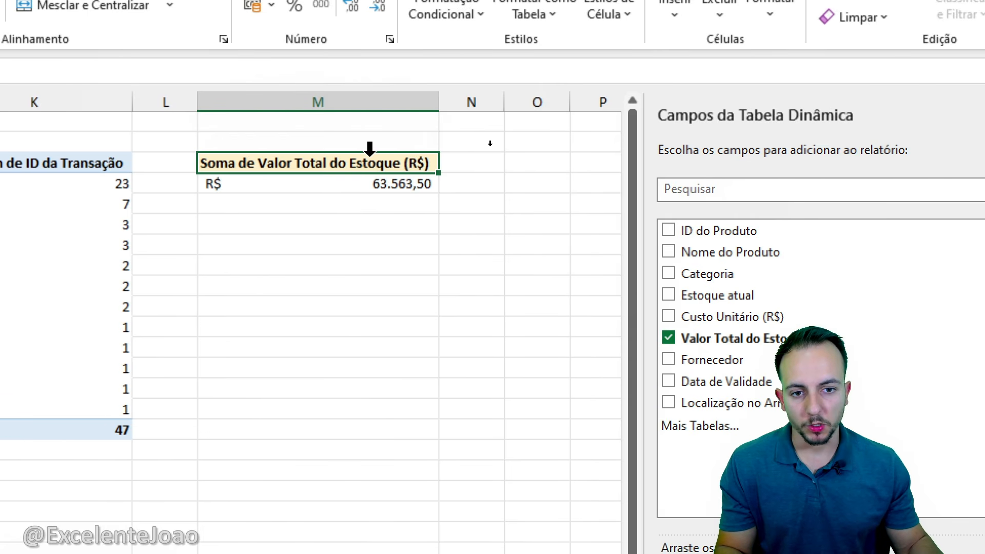
# Duplicate the total stock value pivot table from M3:M4 to cell M7 of Tabelas Dinamicas
pyautogui.moveTo(372, 168); pyautogui.dragTo(372, 181)
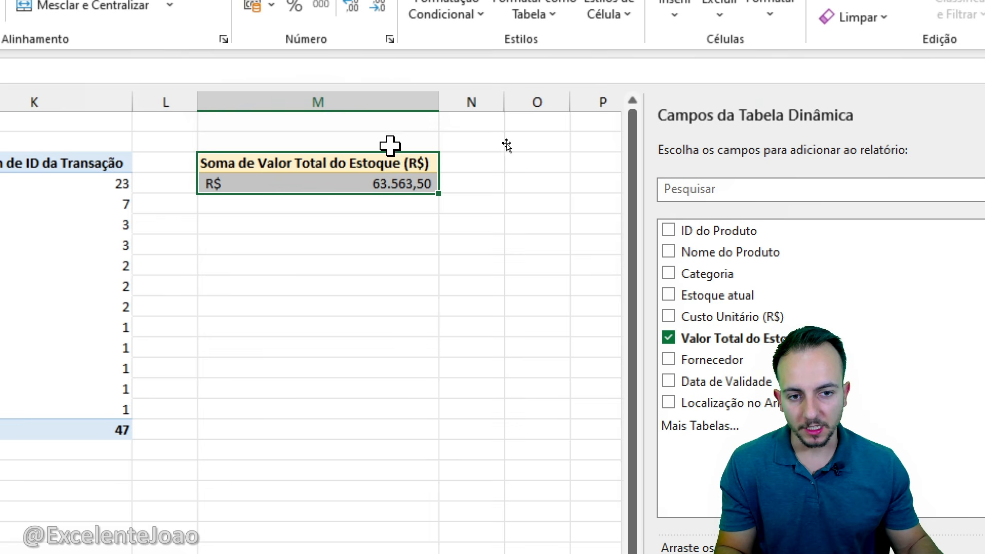
pyautogui.hotkey('ctrl', 'c')
pyautogui.click(372, 246)
pyautogui.hotkey('ctrl', 'v')
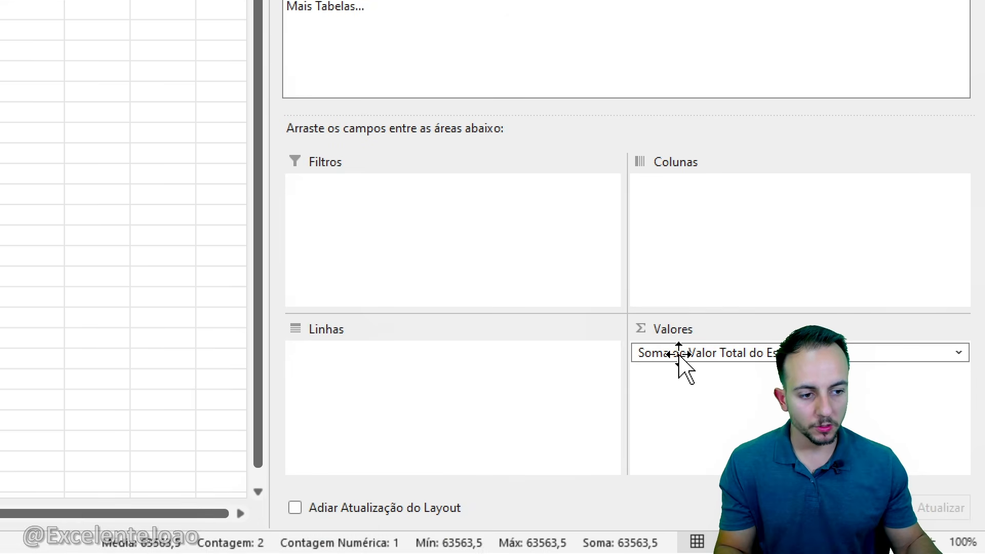
# Replace the value field of the duplicated pivot table at M7 with the sum of Estoque atual
pyautogui.click(678, 432)
pyautogui.click(695, 307)
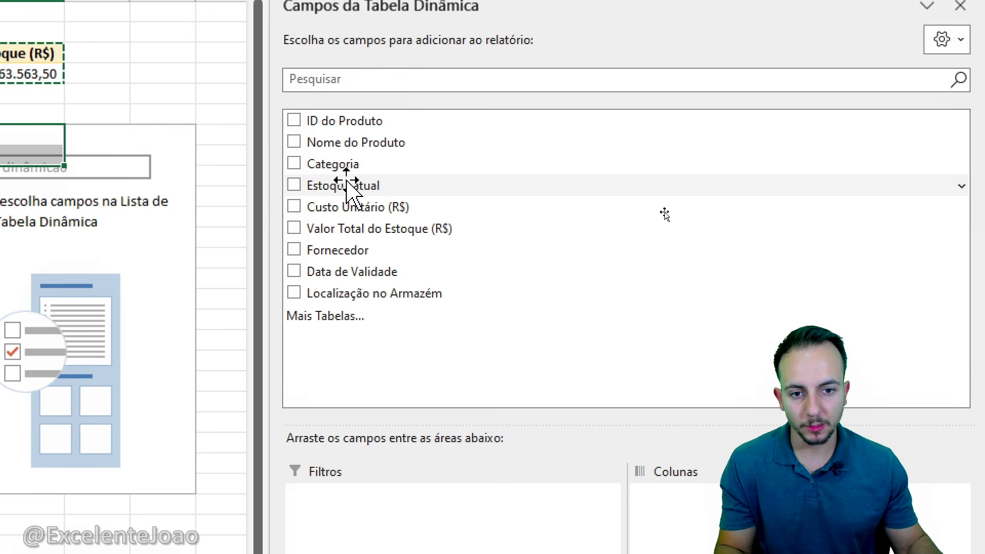
pyautogui.moveTo(341, 189); pyautogui.dragTo(806, 430)
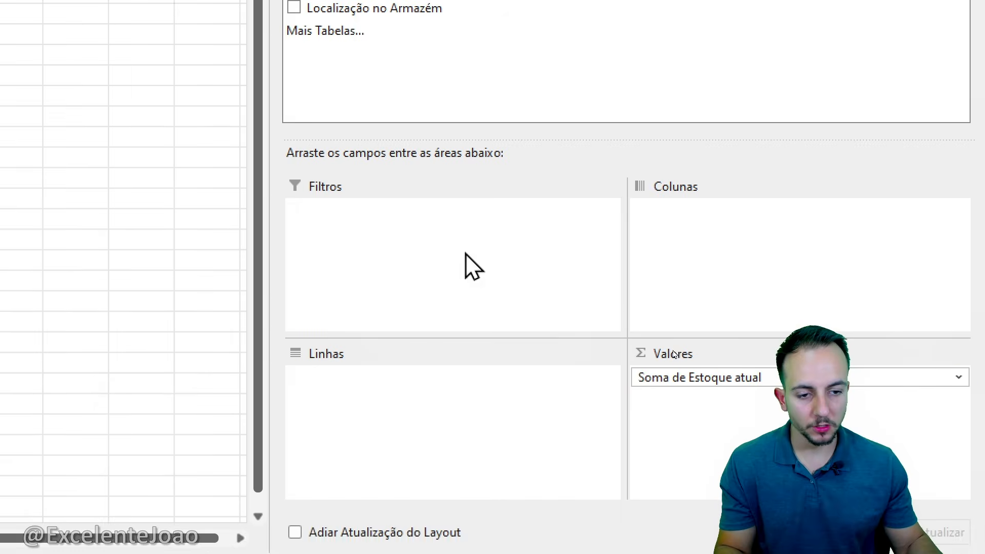
pyautogui.click(303, 357)
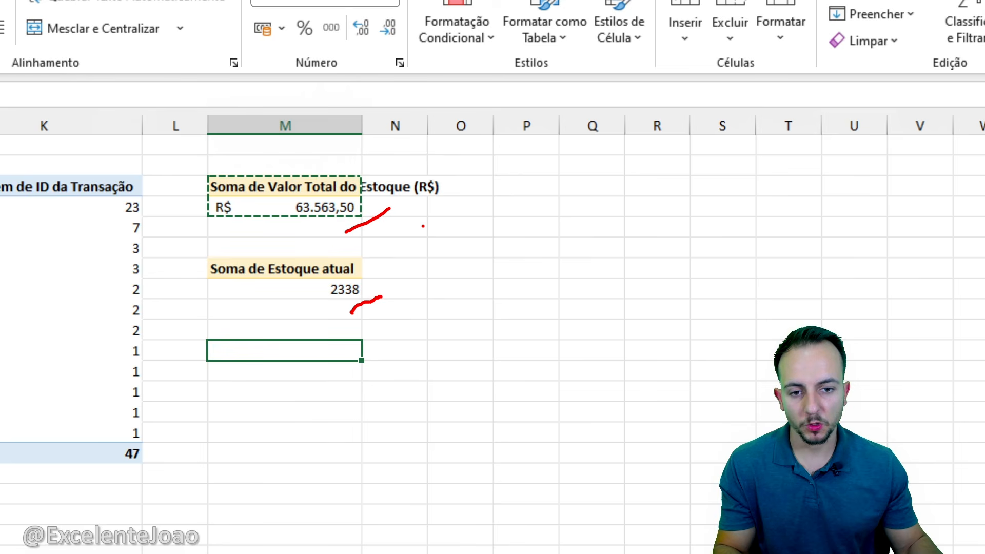
pyautogui.press('Escape')
# Enter the formula =M4 in cell M2, above the total stock value pivot table, to reference its result
pyautogui.moveTo(330, 149); pyautogui.dragTo(305, 347)
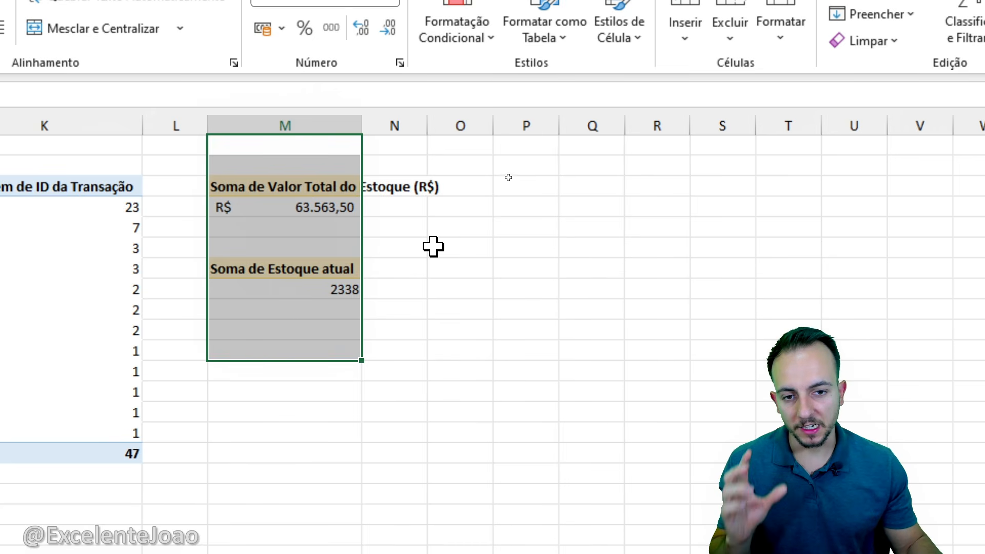
pyautogui.click(337, 168)
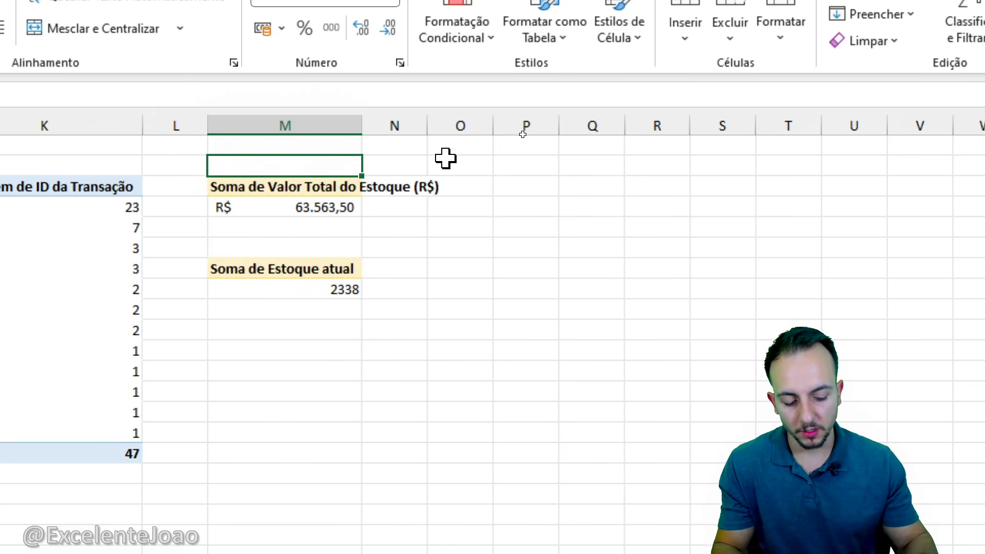
pyautogui.write('=m')
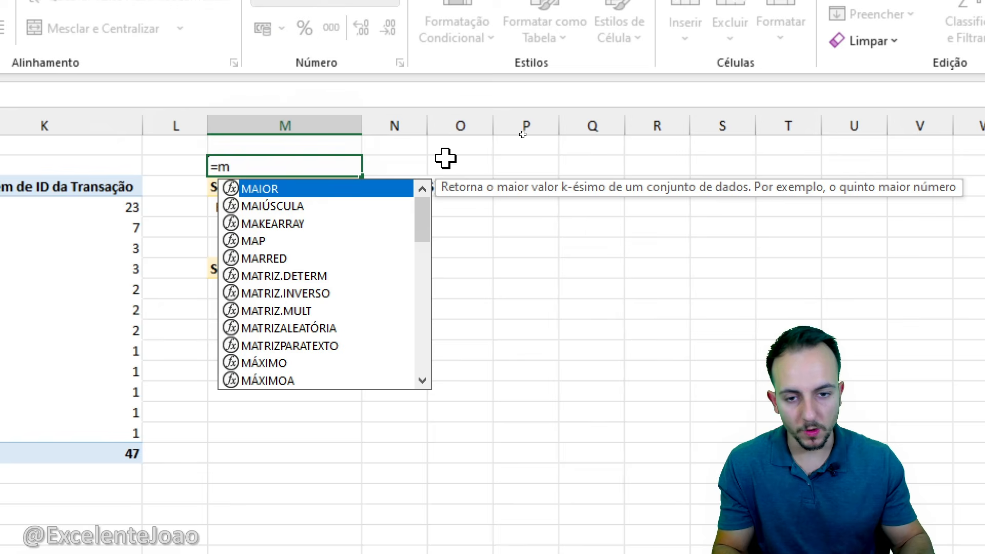
pyautogui.write('4')
pyautogui.press('Return')
pyautogui.press('Down')
pyautogui.press('Down')
pyautogui.press('Down')
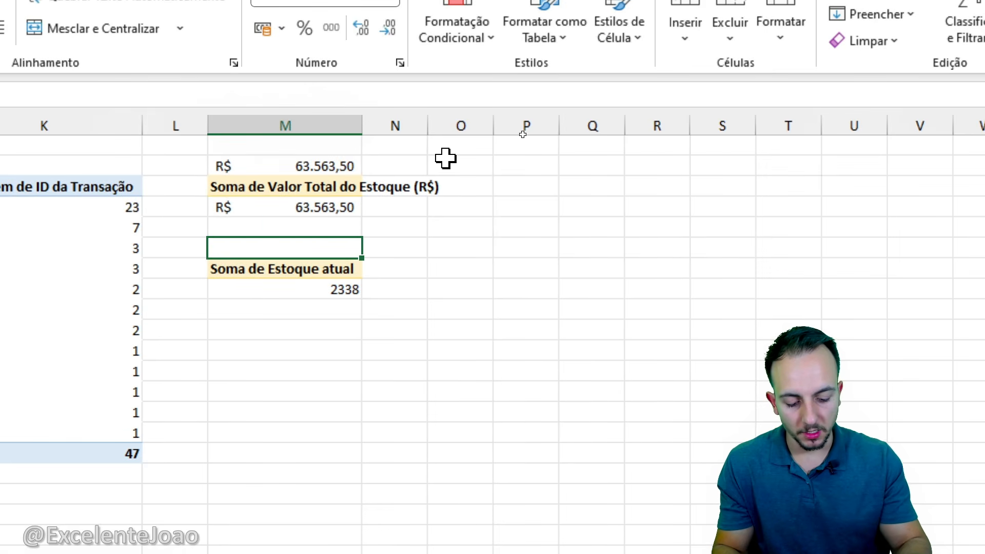
# Enter the formula =M8 in cell M6, above the Estoque atual pivot table, to reference its result
pyautogui.write('=m')
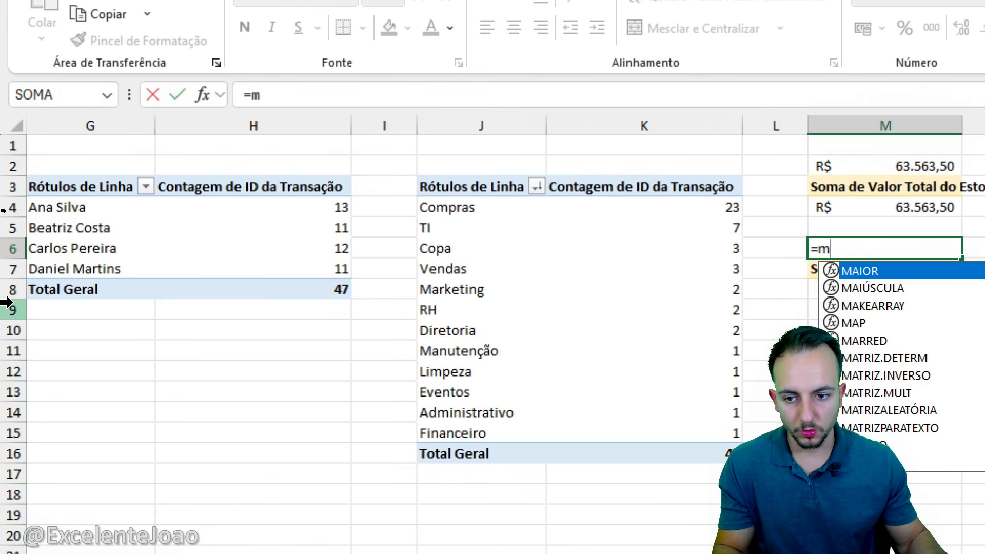
pyautogui.write('9')
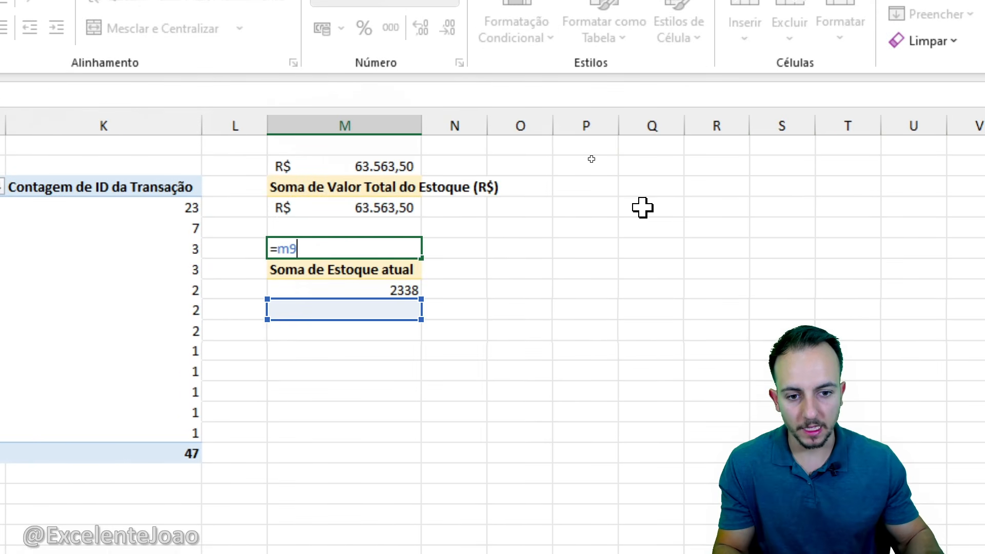
pyautogui.press('BackSpace')
pyautogui.write('8')
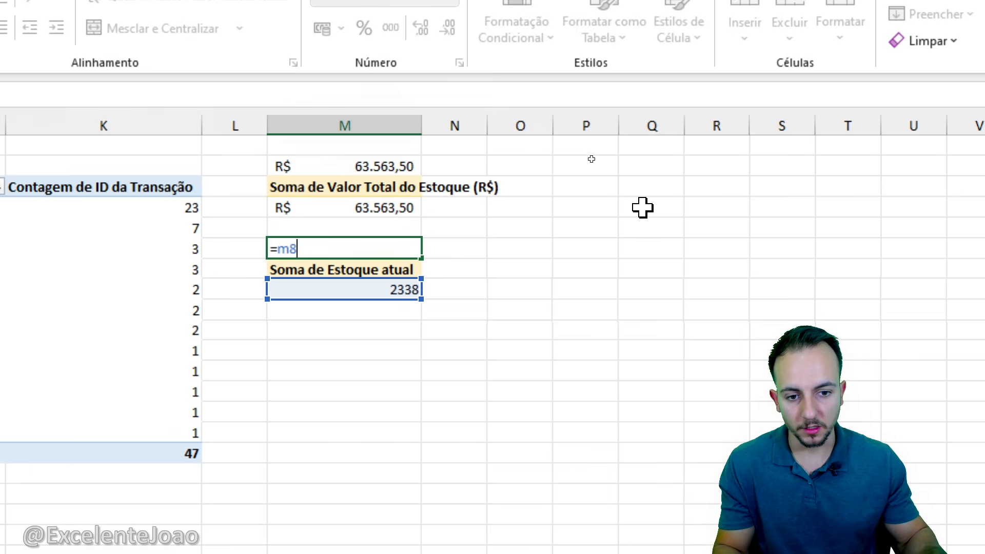
pyautogui.press('Return')
pyautogui.click(613, 244)
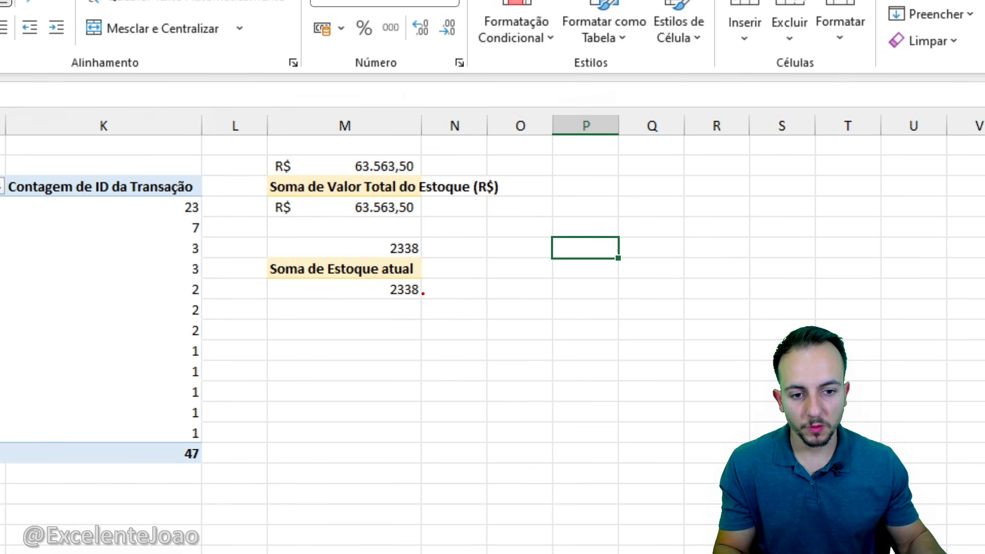
pyautogui.moveTo(423, 293)
pyautogui.mouseDown()
pyautogui.moveTo(433, 171)
pyautogui.moveTo(383, 181)
pyautogui.mouseUp()
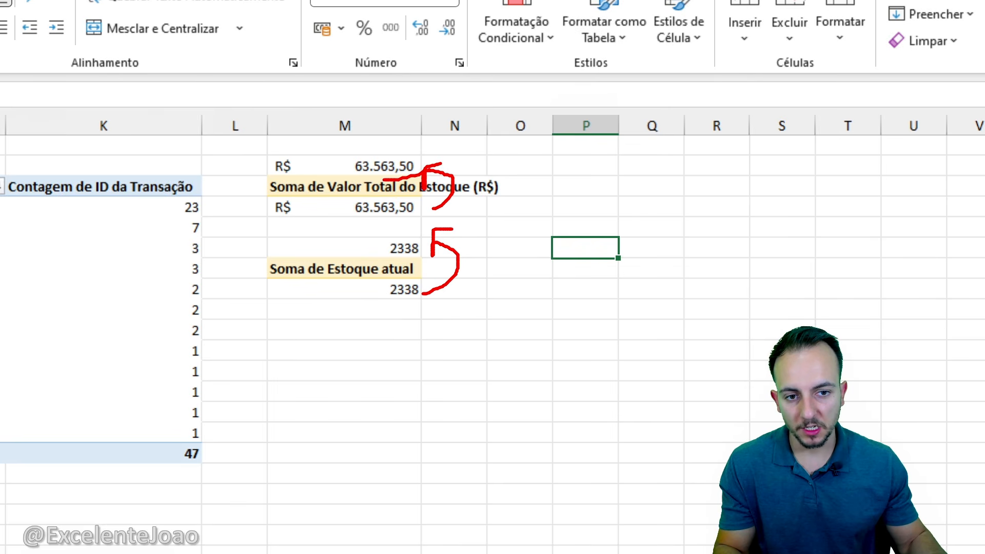
pyautogui.moveTo(401, 266); pyautogui.dragTo(431, 247)
pyautogui.press('Escape')
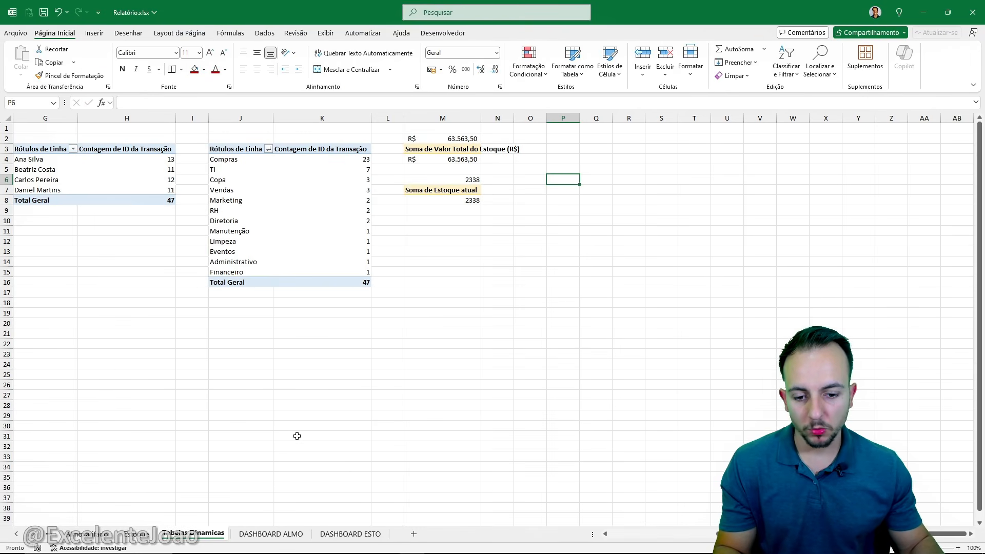
# Open DASHBOARD ESTO and check its navigation to the Almoxarifado analysis and back
pyautogui.click(339, 535)
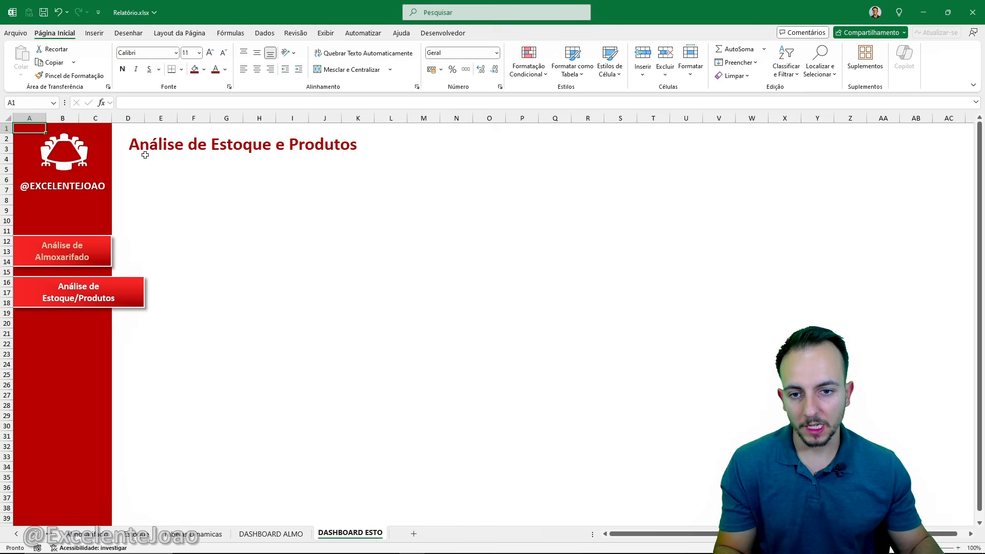
pyautogui.click(103, 259)
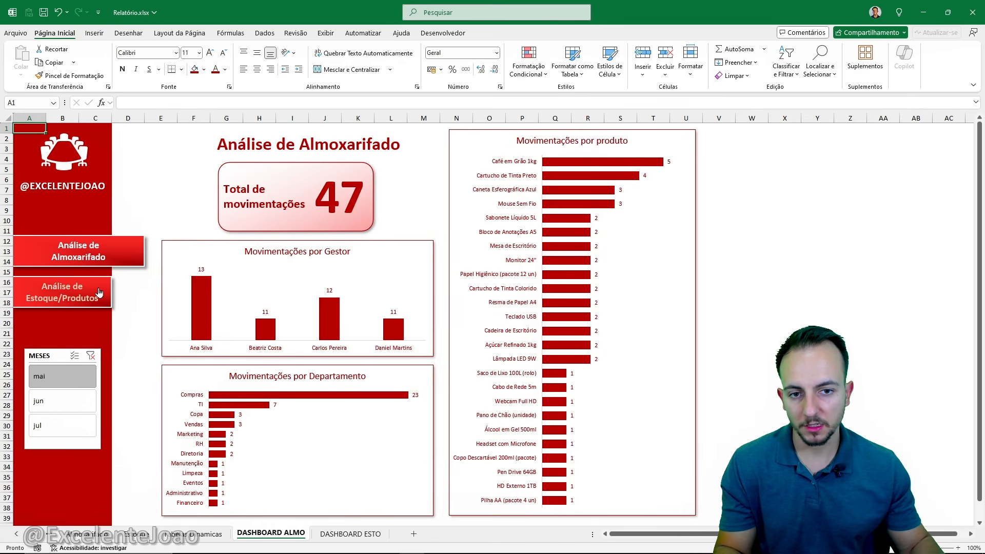
pyautogui.click(99, 293)
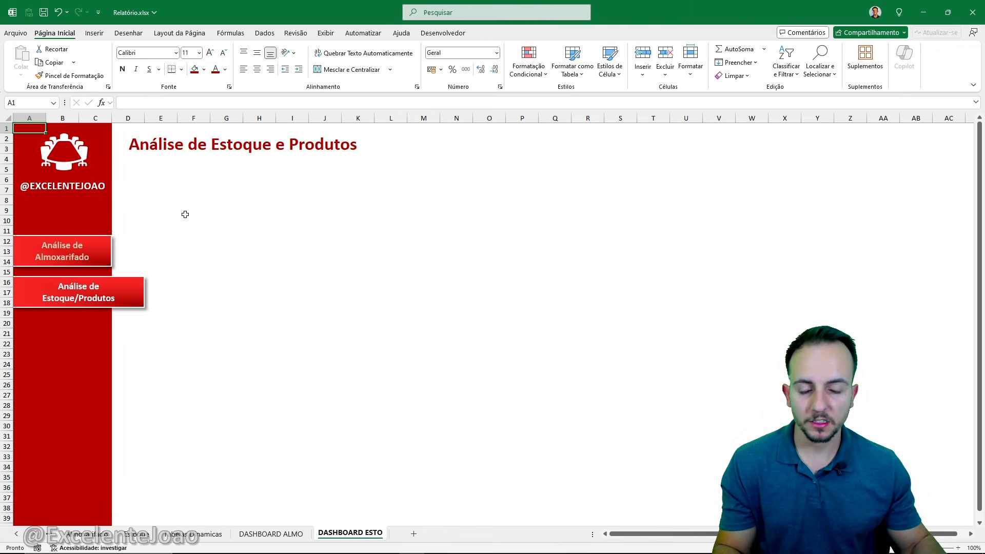
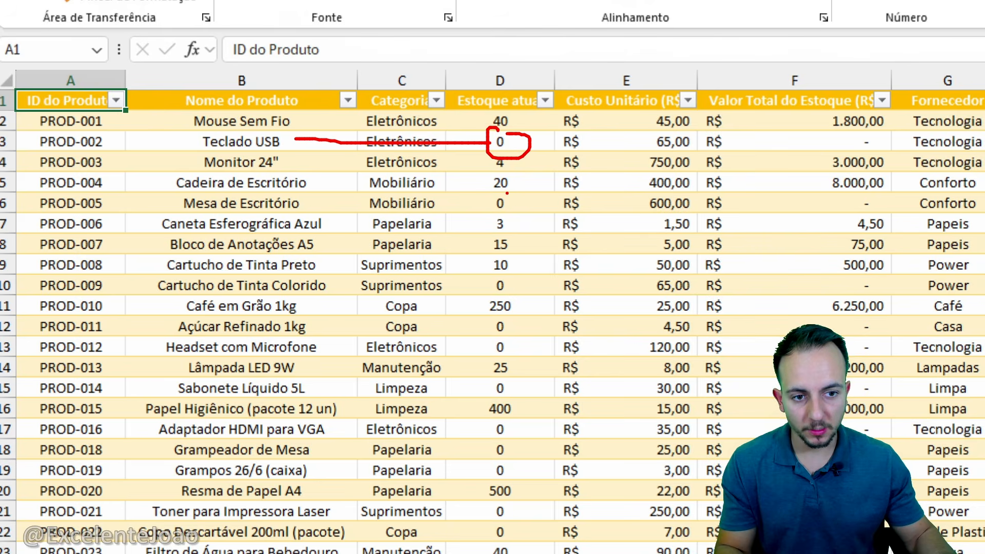
pyautogui.moveTo(506, 193); pyautogui.dragTo(515, 195)
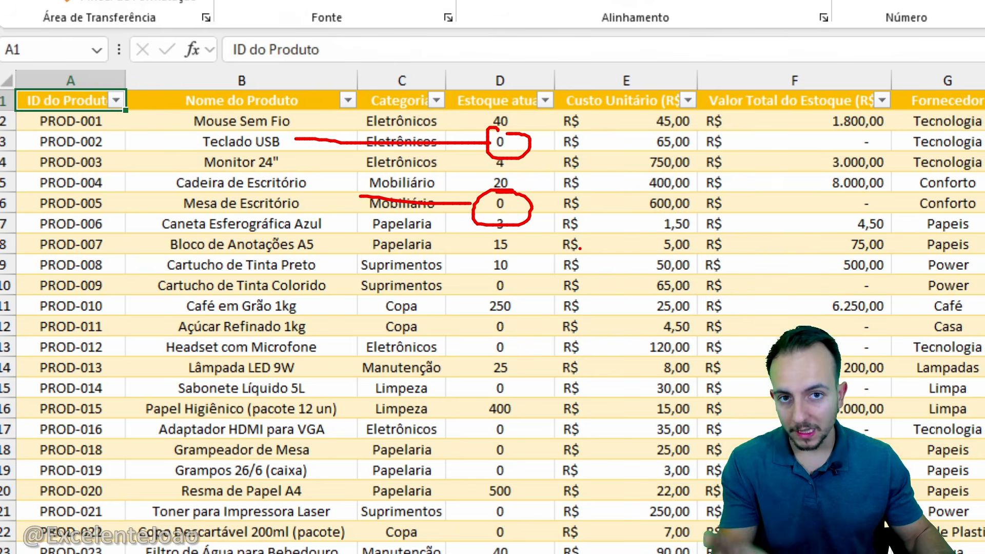
pyautogui.press('e')
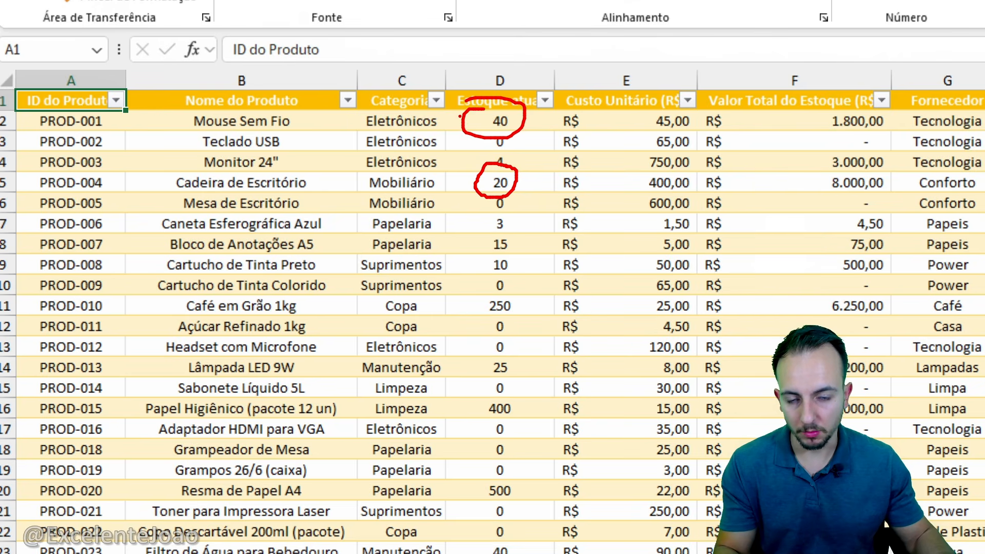
pyautogui.press('Escape')
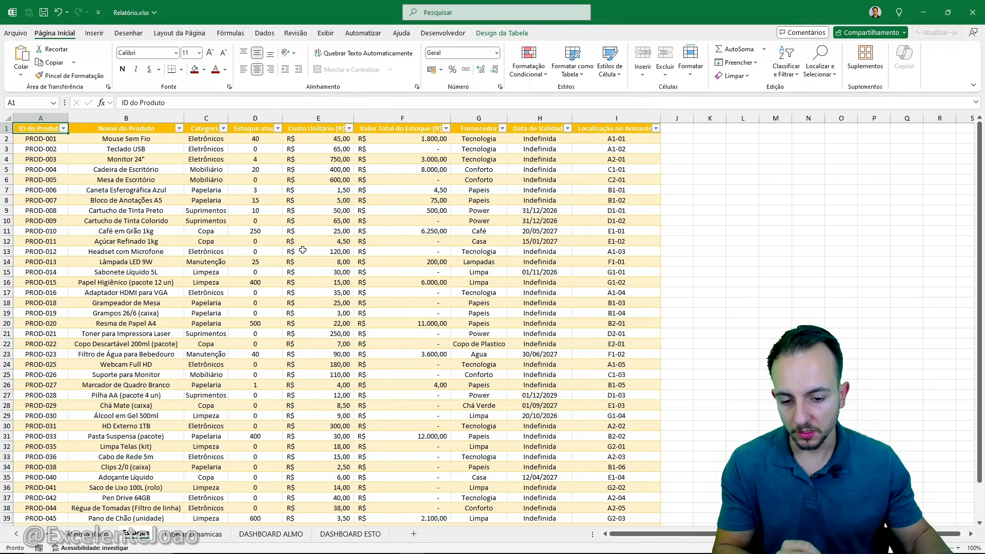
# Duplicate the total stock value pivot table from M3:M4 to cell O3 of Tabelas Dinamicas
pyautogui.click(194, 532)
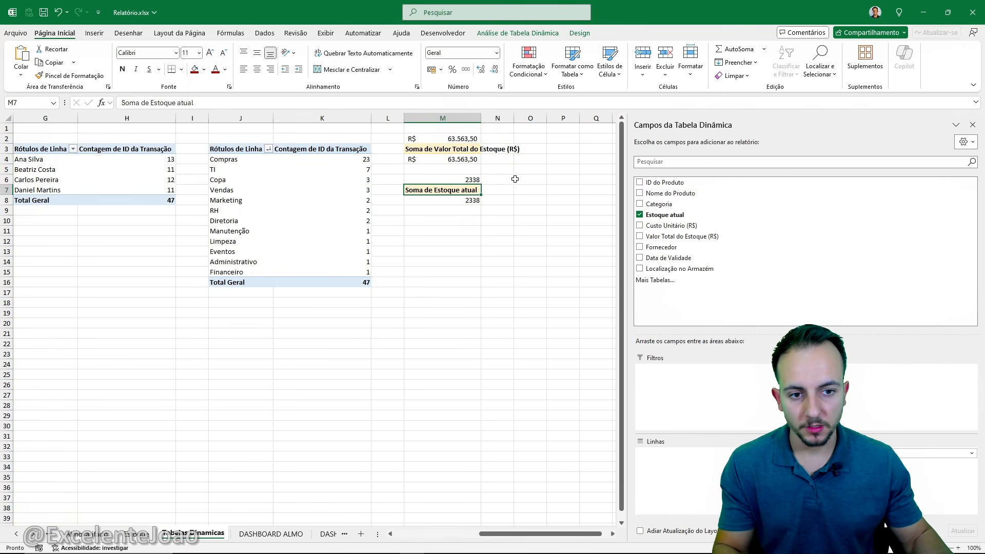
pyautogui.hotkey('ctrl', '1')
pyautogui.moveTo(410, 140); pyautogui.dragTo(418, 154)
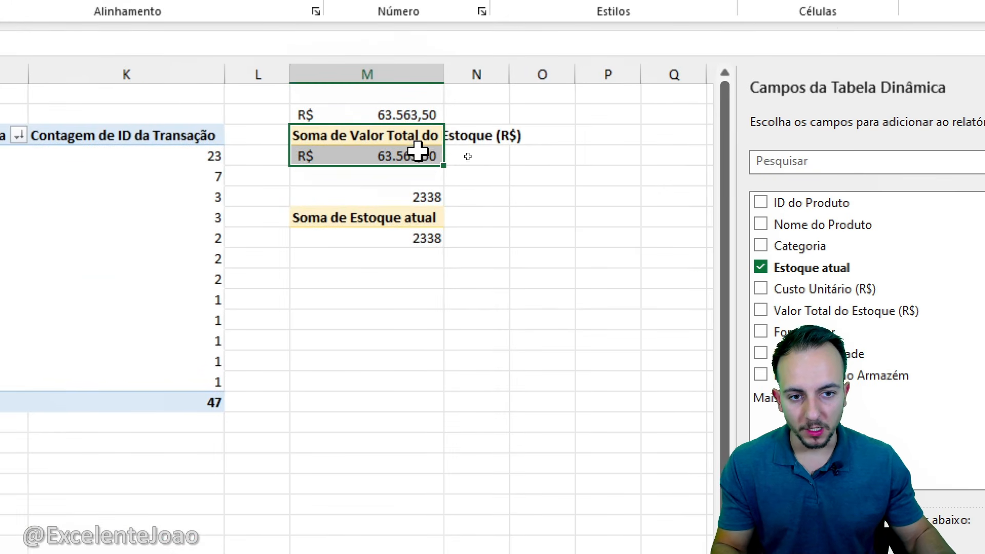
pyautogui.hotkey('ctrl', 'c')
pyautogui.click(522, 134)
pyautogui.hotkey('ctrl', 'v')
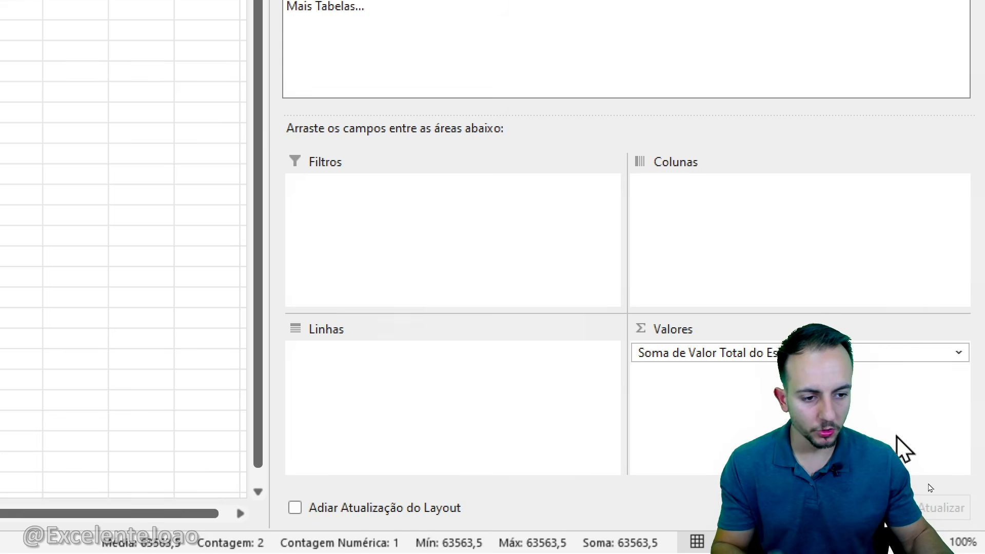
# Remove the value field from the pivot table copied to O3, list Nome do Produto in its rows, and review the product list
pyautogui.click(758, 353)
pyautogui.click(745, 303)
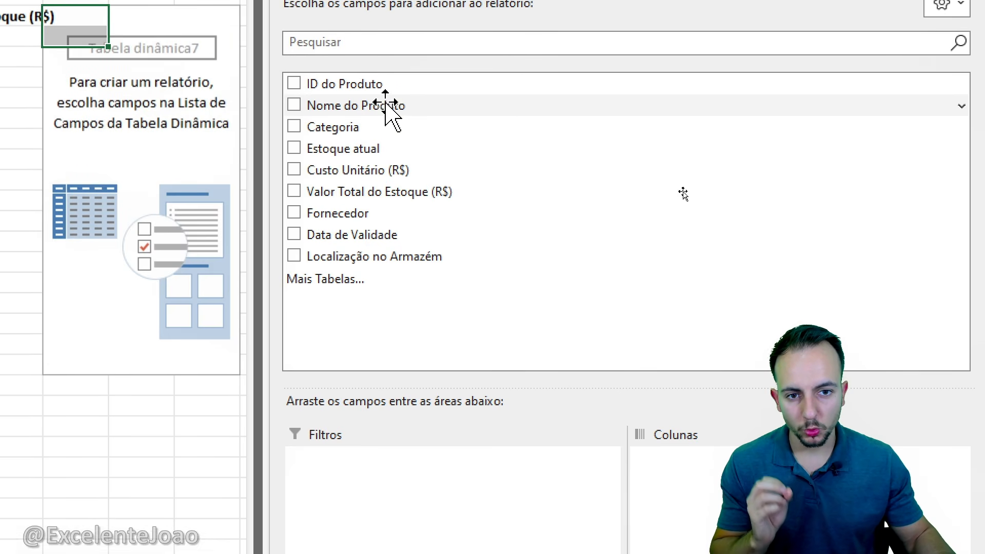
pyautogui.moveTo(346, 102); pyautogui.dragTo(403, 494)
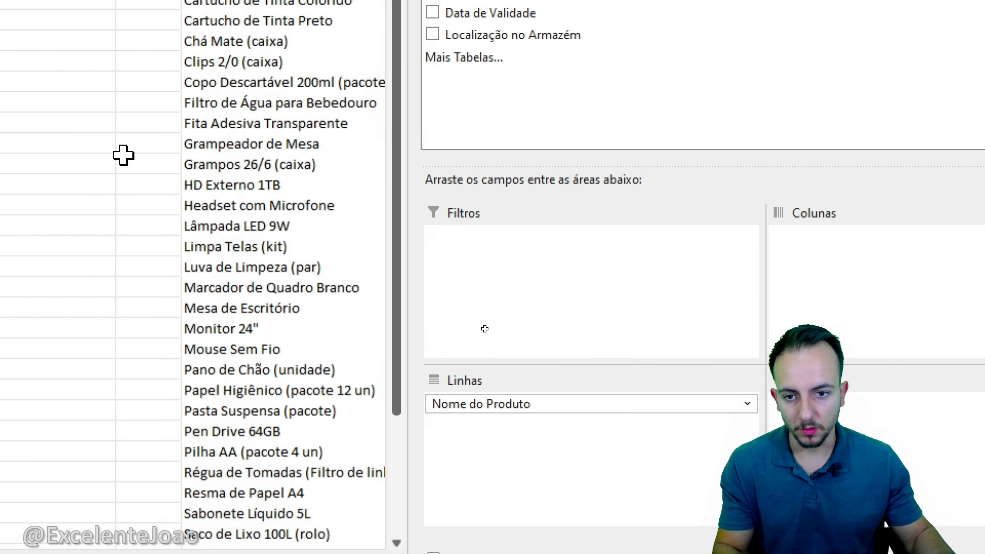
pyautogui.click(123, 155)
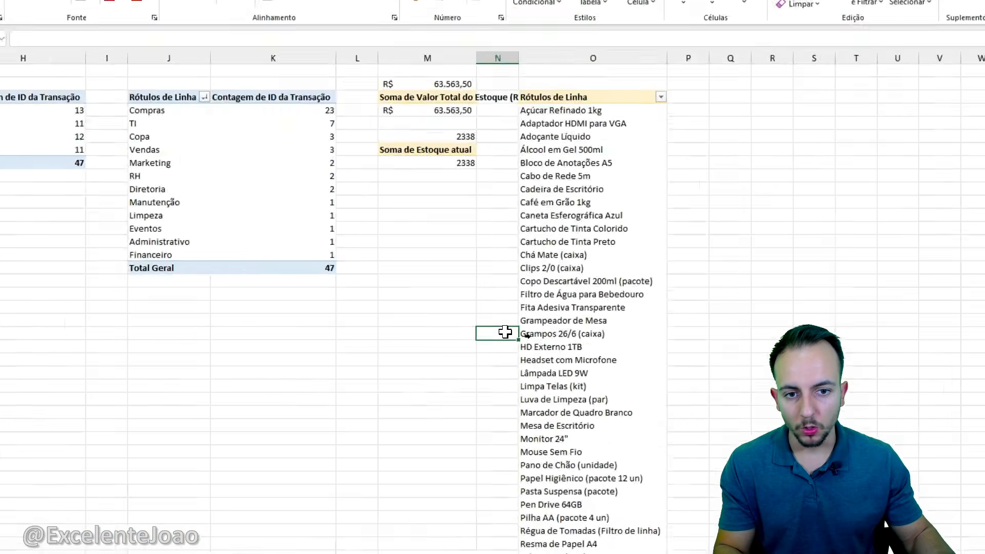
pyautogui.scroll(-6, 428, 62)
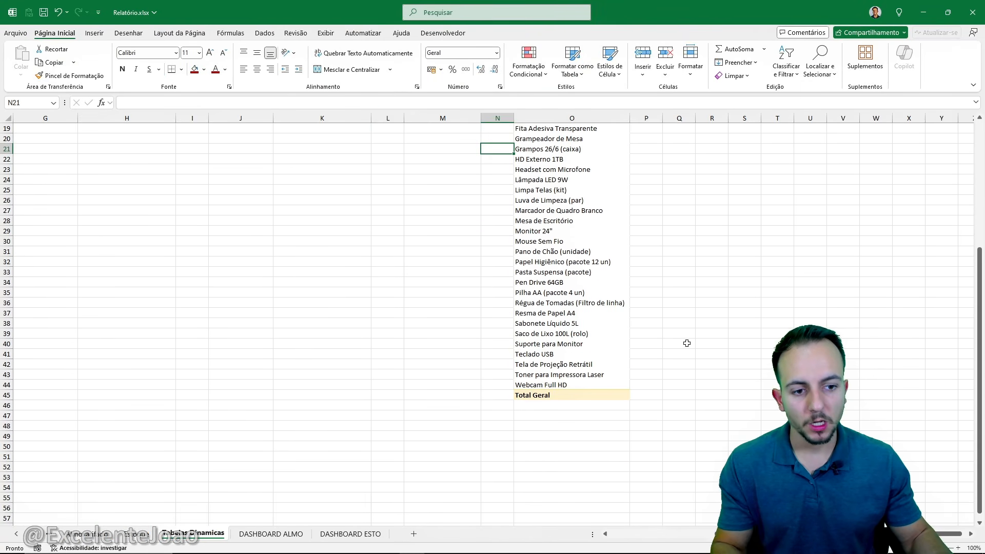
pyautogui.scroll(6, 687, 344)
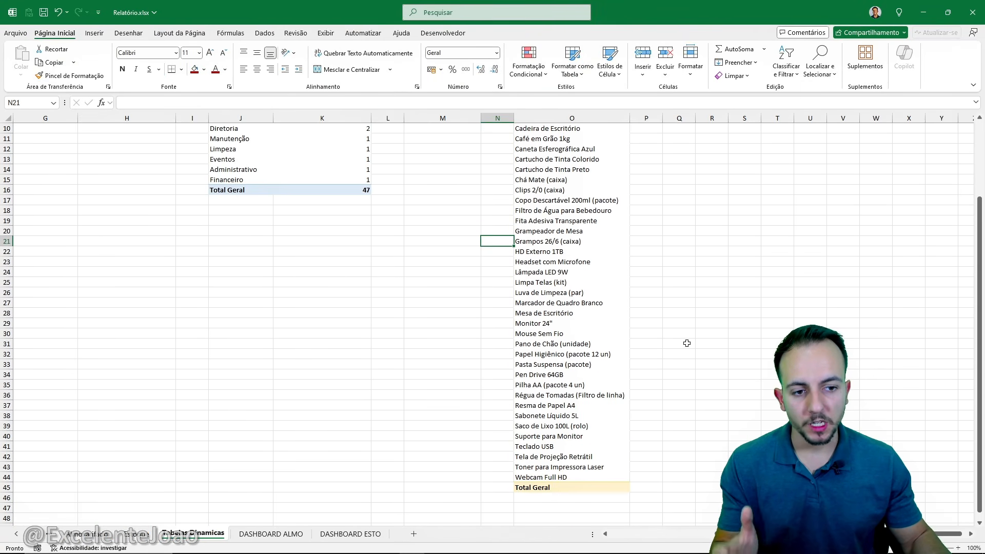
# Inspect the free space beside the stock cards on DASHBOARD ESTO and return to Tabelas Dinamicas
pyautogui.click(342, 535)
pyautogui.moveTo(490, 173)
pyautogui.mouseDown()
pyautogui.moveTo(466, 497)
pyautogui.moveTo(501, 194)
pyautogui.mouseUp()
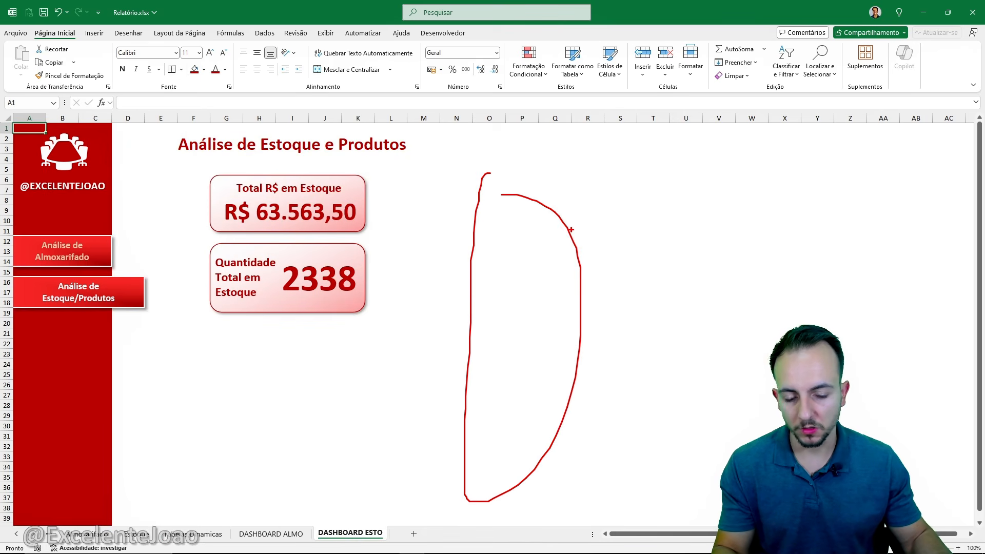
pyautogui.press('Escape')
pyautogui.click(216, 537)
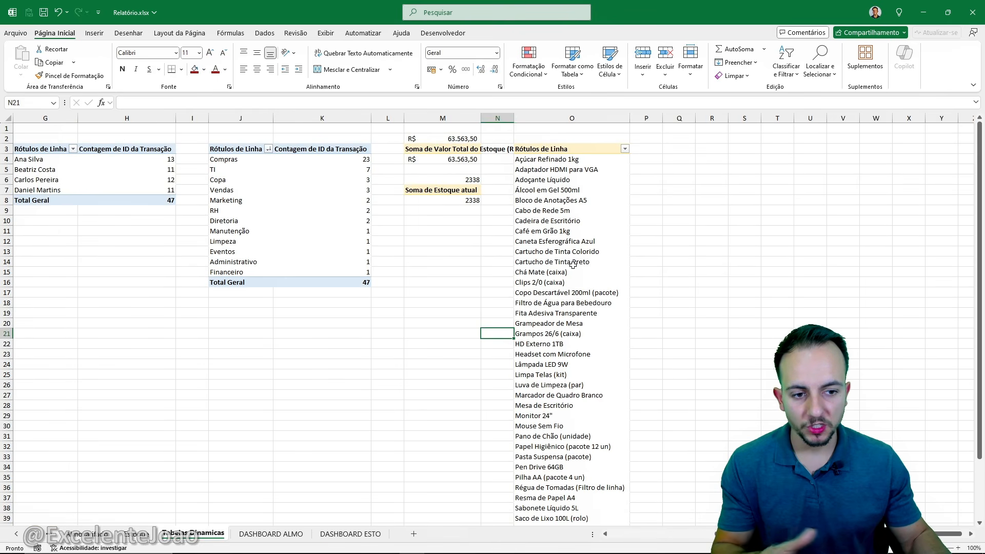
# Add Estoque atual as the summed value of the product pivot table at O3
pyautogui.click(561, 250)
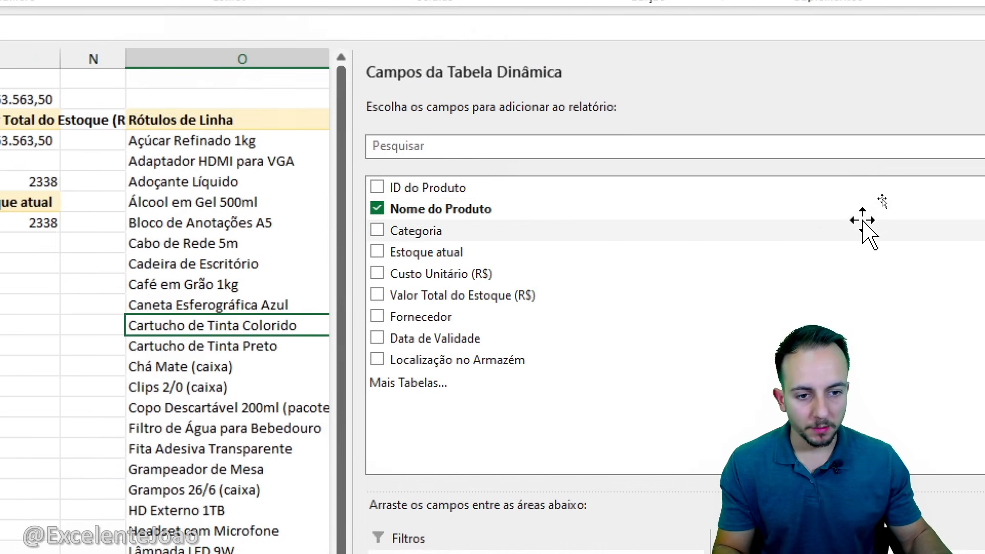
pyautogui.moveTo(410, 254); pyautogui.dragTo(984, 553)
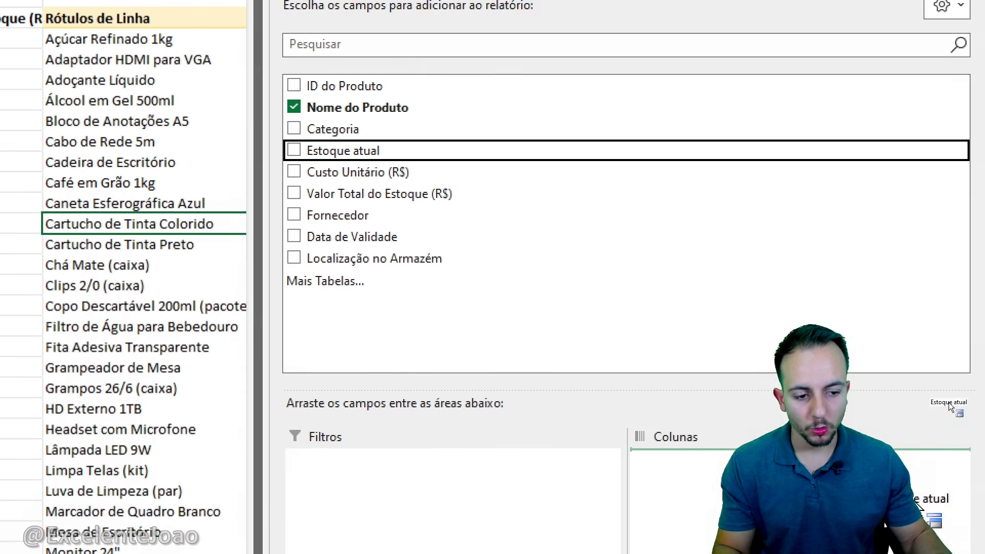
pyautogui.moveTo(951, 407); pyautogui.dragTo(820, 553)
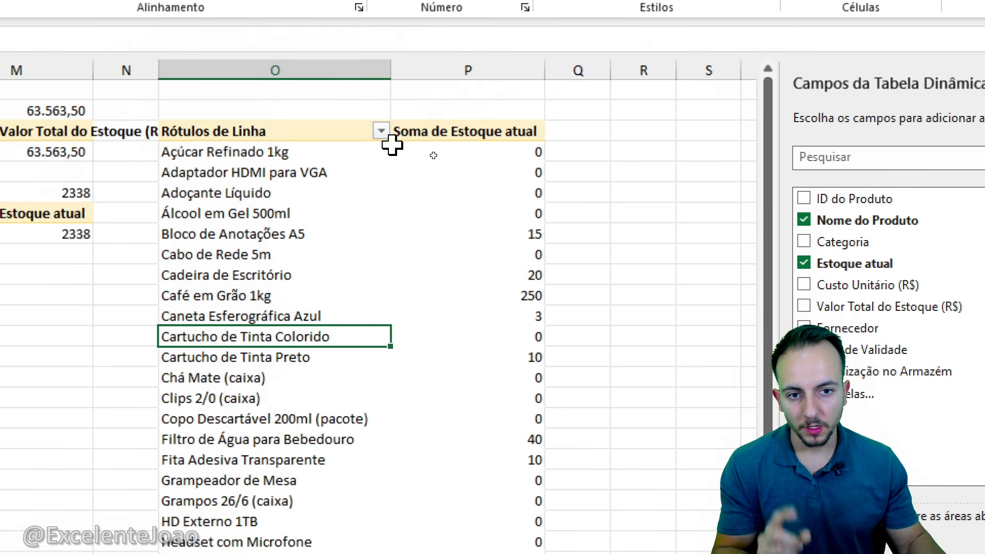
# Sort the product pivot table in descending order by Soma de Estoque atual and review the sorted list down to the grand total
pyautogui.click(381, 132)
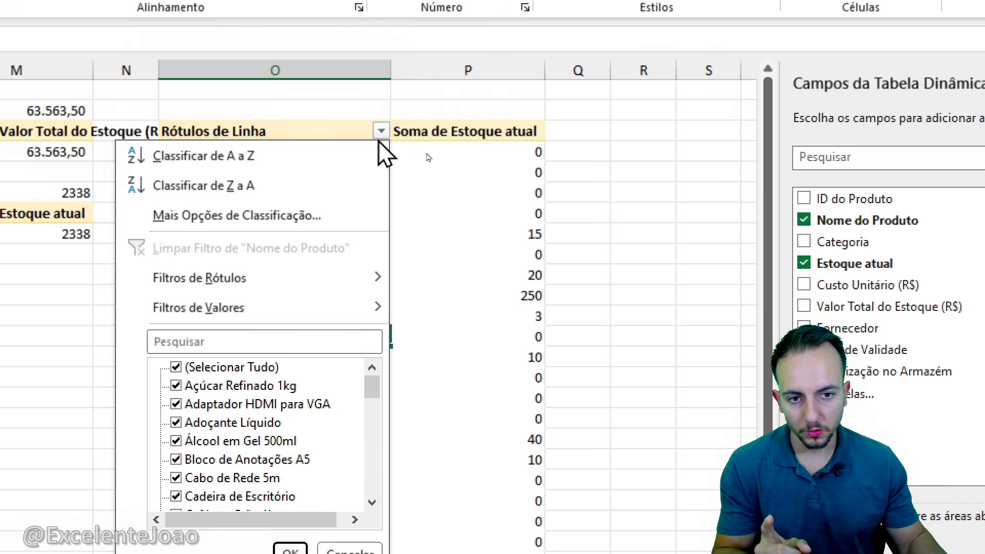
pyautogui.click(294, 216)
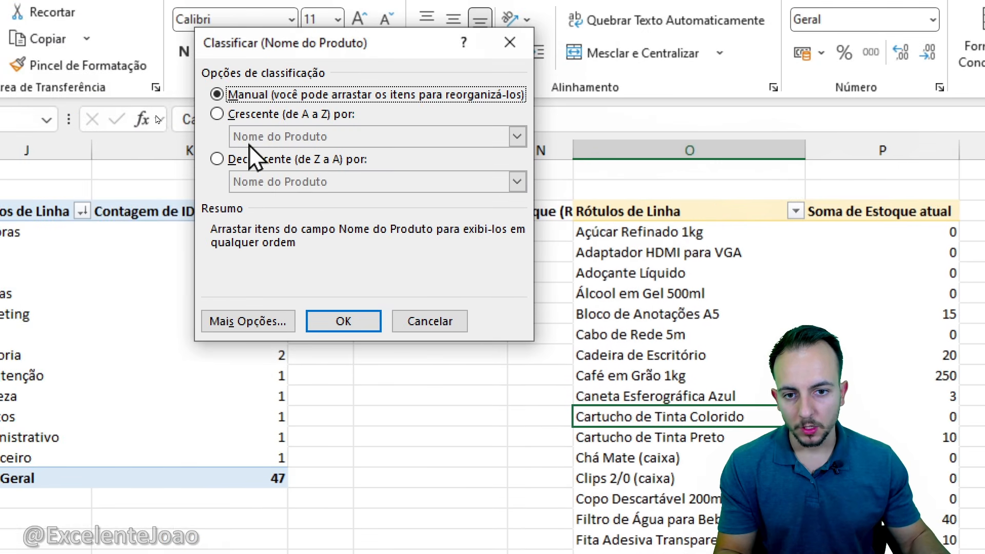
pyautogui.click(199, 154)
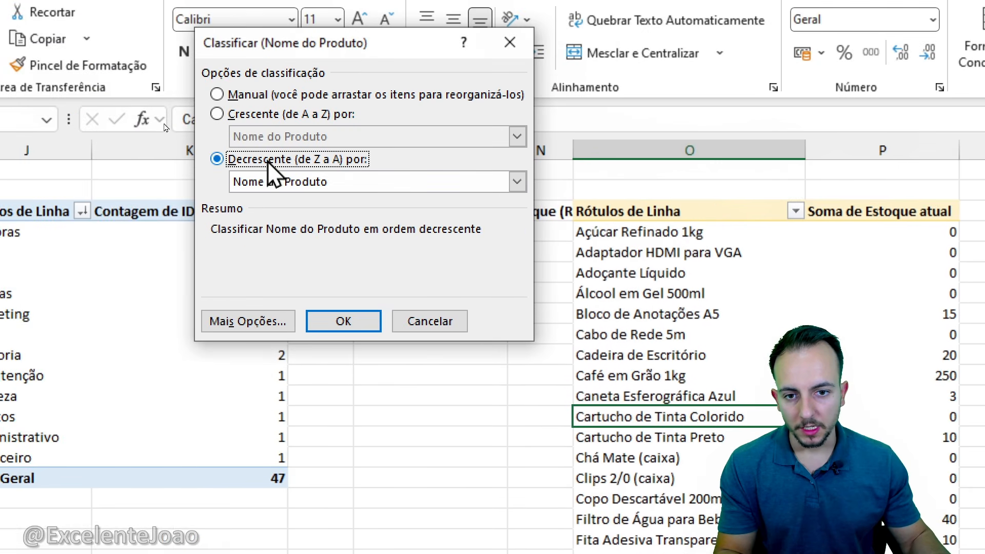
pyautogui.click(238, 175)
pyautogui.click(325, 215)
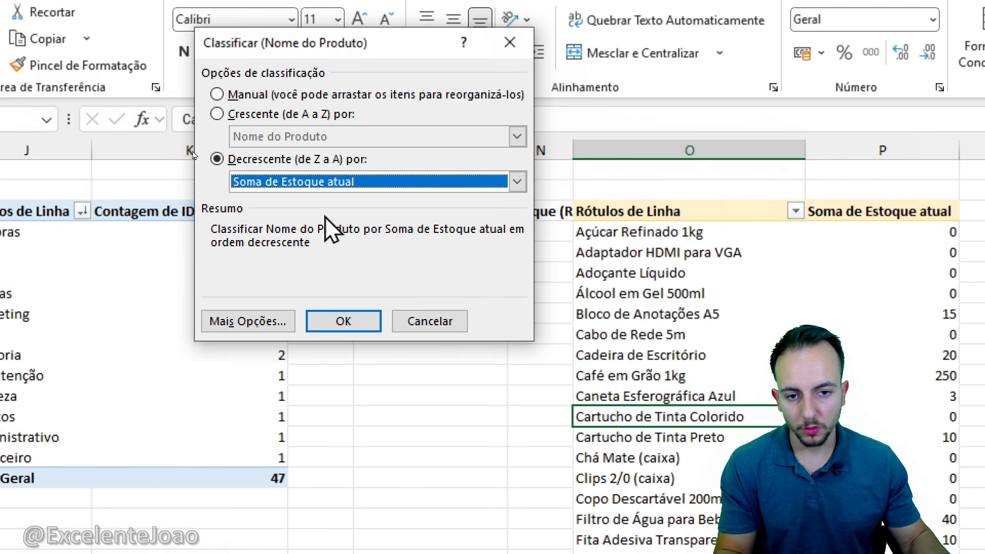
pyautogui.click(354, 324)
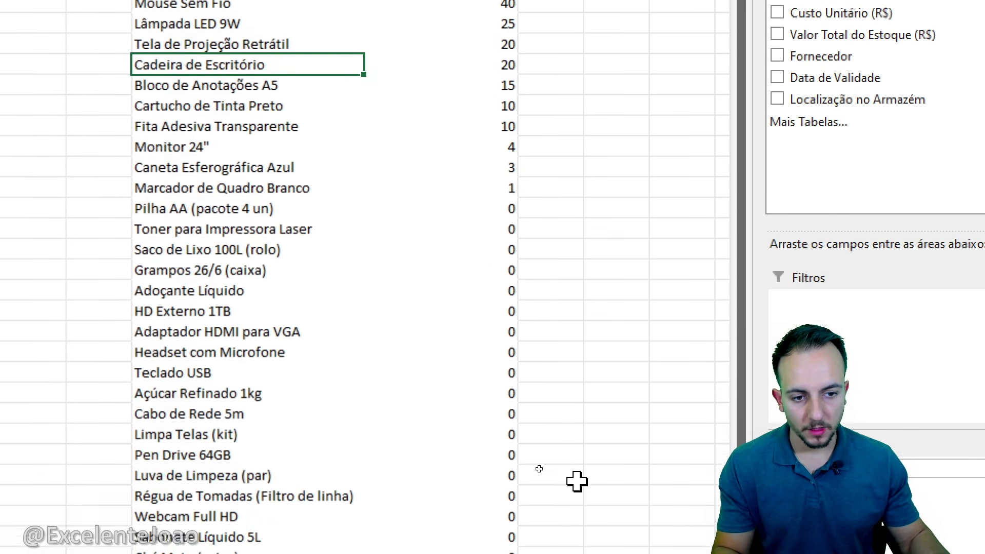
pyautogui.scroll(-4, 576, 481)
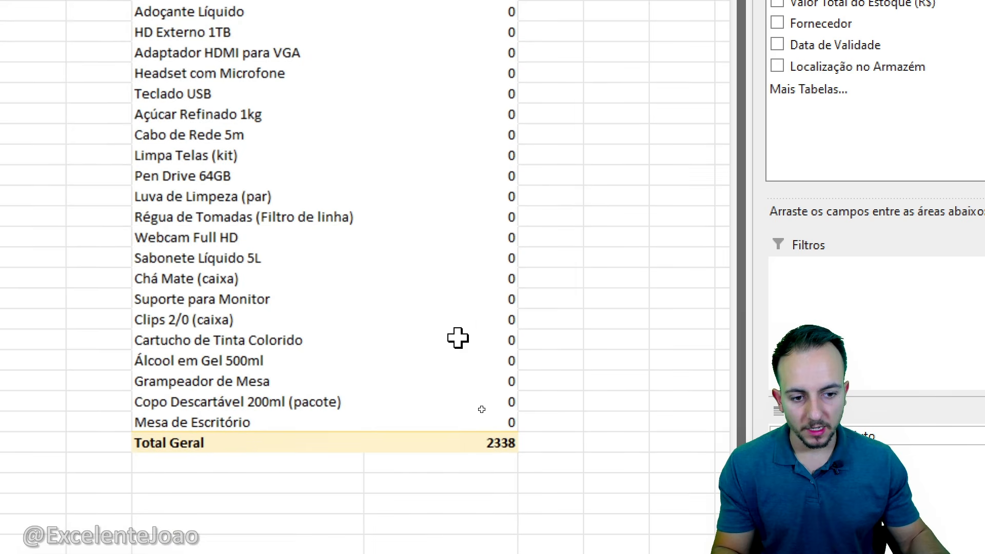
pyautogui.scroll(2, 436, 411)
pyautogui.scroll(3, 491, 285)
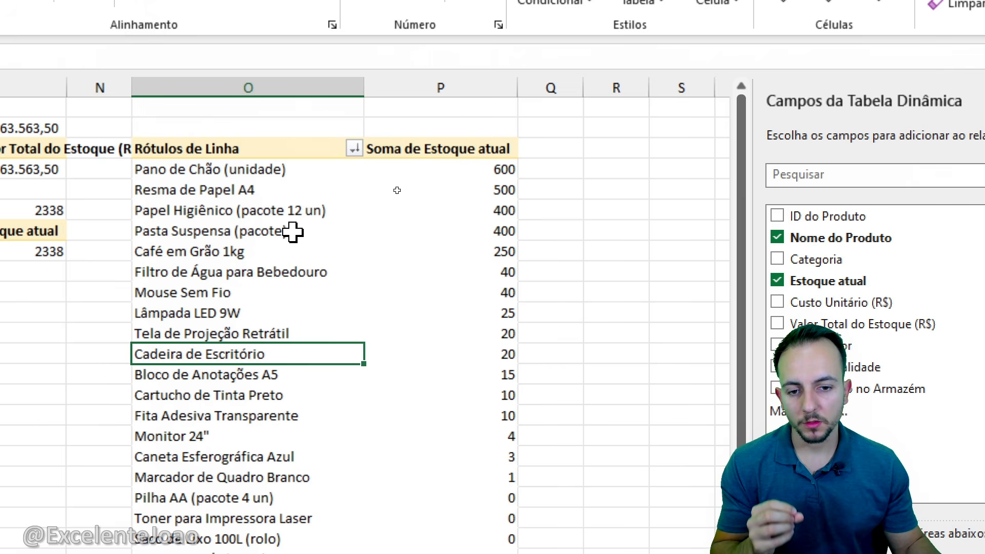
# Turn off automatic column width adjustment on update for the product pivot table and widen column O slightly
pyautogui.rightClick(265, 151)
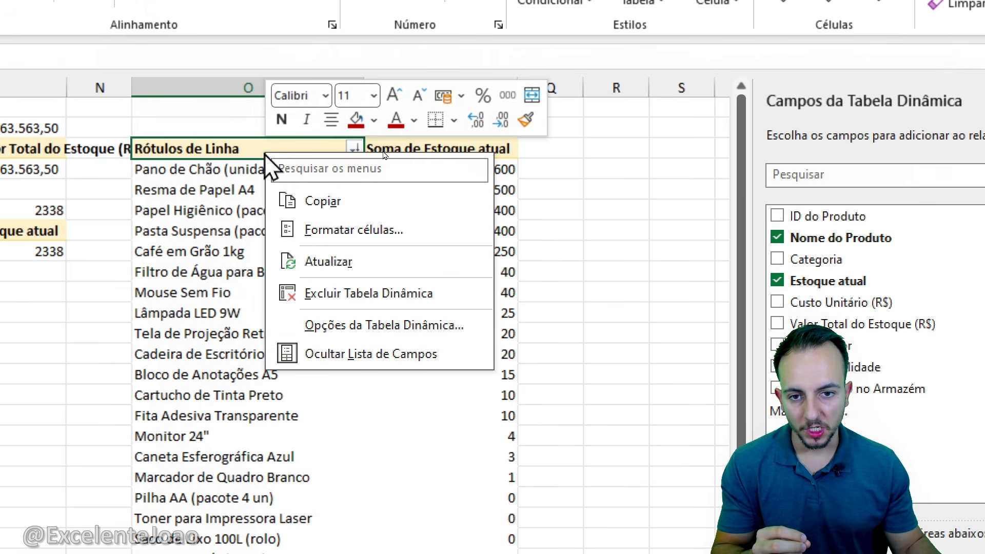
pyautogui.click(377, 327)
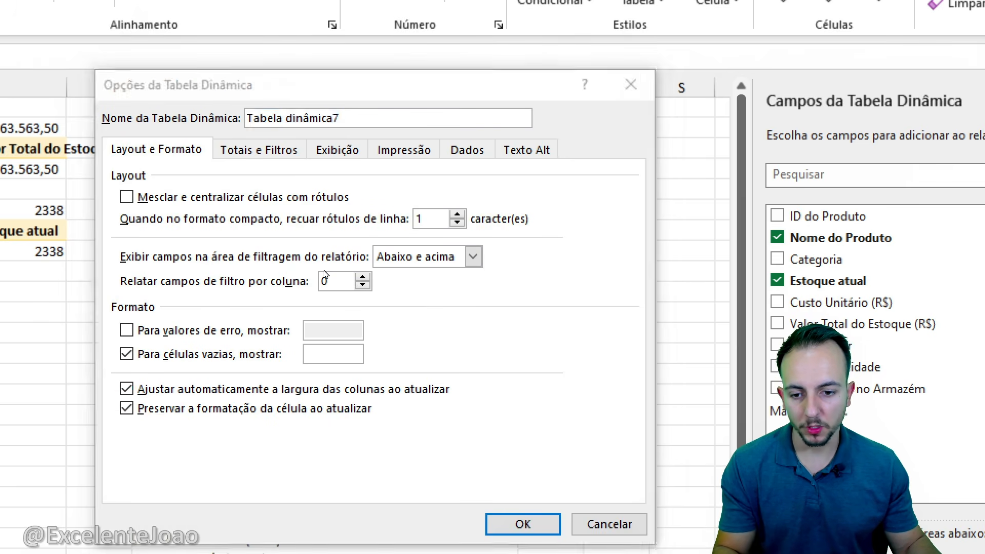
pyautogui.click(147, 390)
pyautogui.click(529, 512)
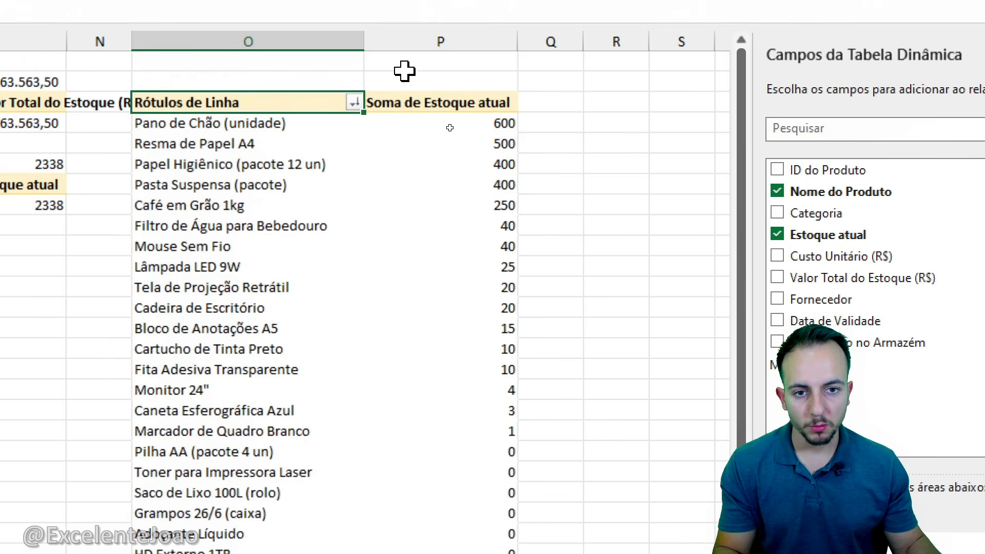
pyautogui.moveTo(364, 76); pyautogui.dragTo(406, 69)
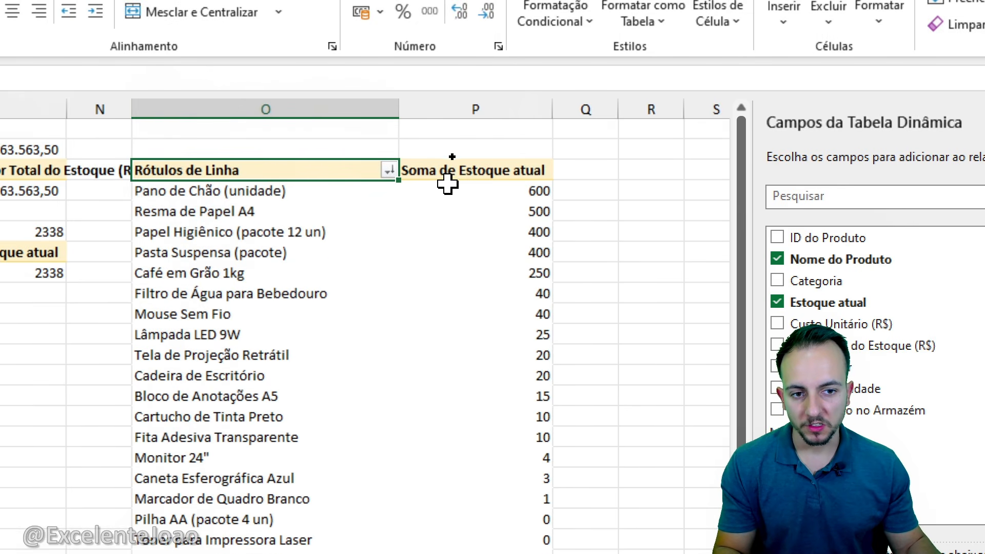
# Copy the whole product stock pivot table into column O of DASHBOARD ESTO, a few rows down beside the stock cards
pyautogui.moveTo(332, 175); pyautogui.dragTo(499, 464)
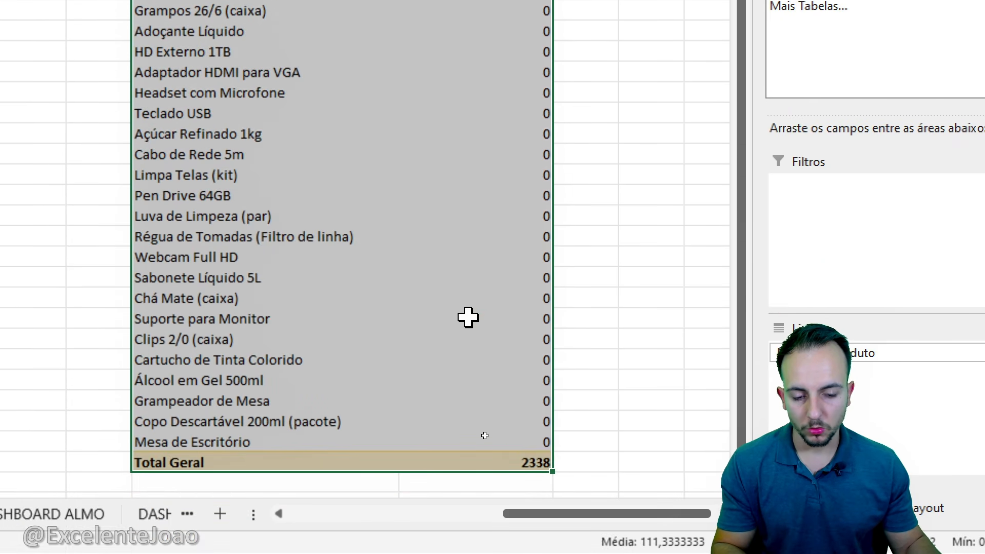
pyautogui.hotkey('ctrl', 'c')
pyautogui.scroll(3, 297, 272)
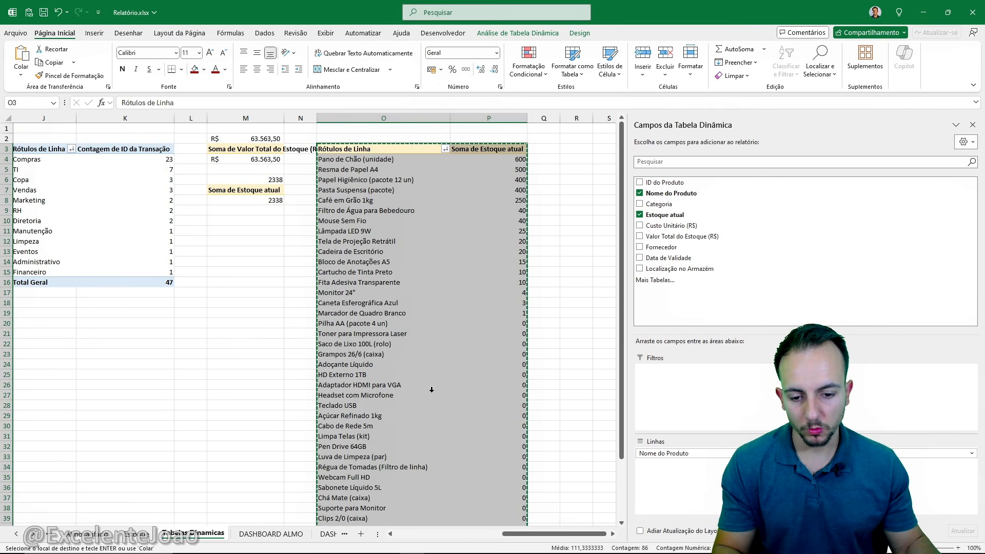
pyautogui.click(328, 534)
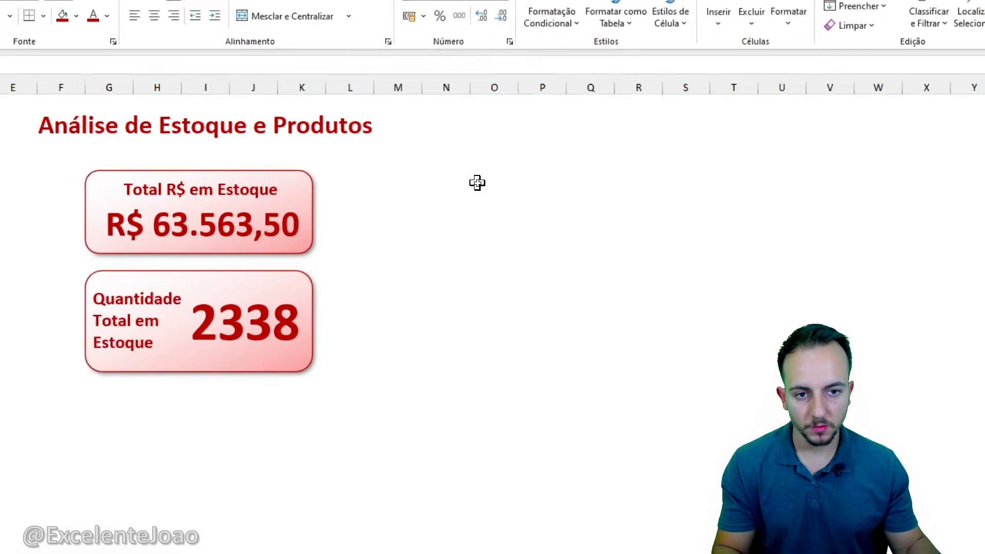
pyautogui.click(456, 154)
pyautogui.click(493, 131)
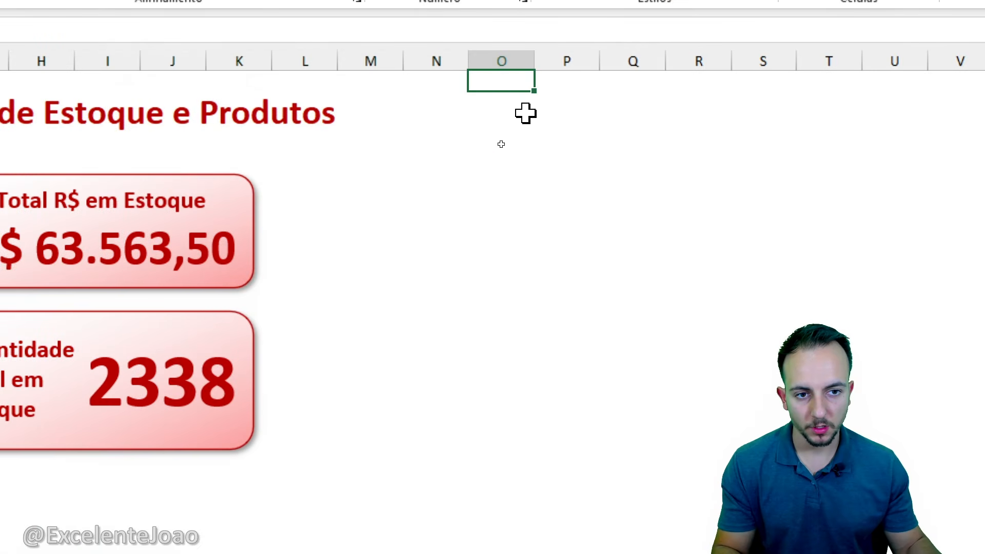
pyautogui.click(500, 104)
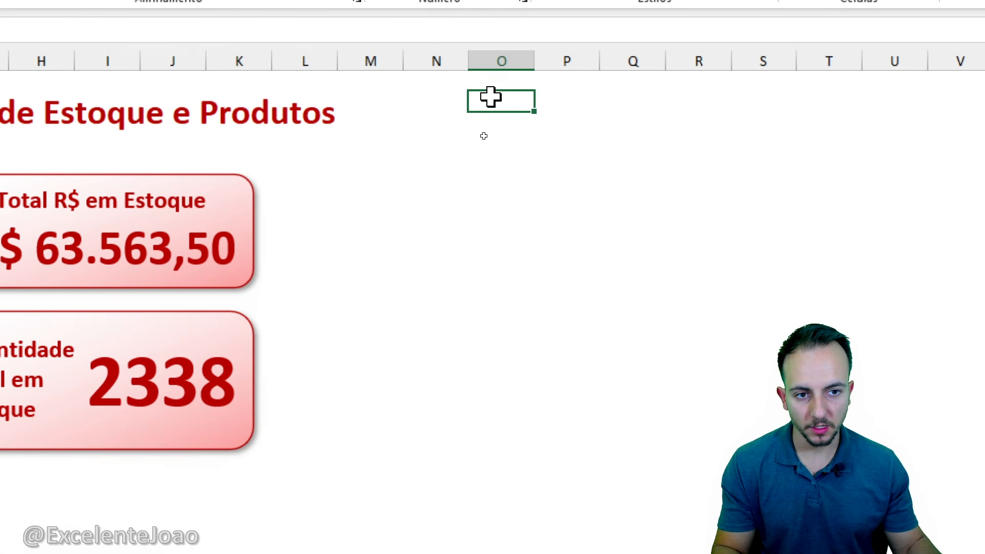
pyautogui.click(506, 138)
pyautogui.click(507, 168)
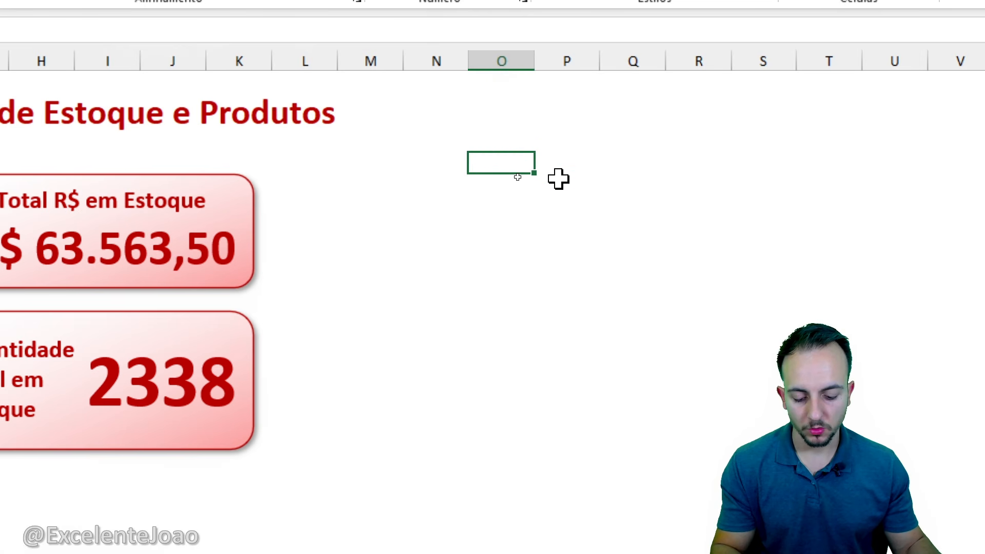
pyautogui.hotkey('ctrl', 'v')
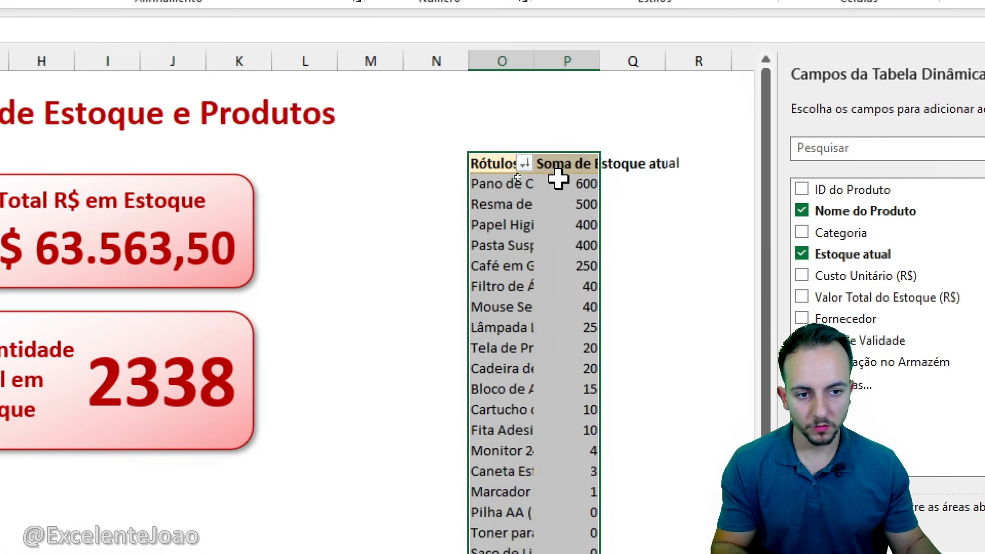
# Place a second copy of the product stock pivot table starting in column R, on the same header row as the first
pyautogui.click(687, 164)
pyautogui.hotkey('ctrl', 'v')
pyautogui.click(632, 271)
pyautogui.hscroll(3, 625, 273)
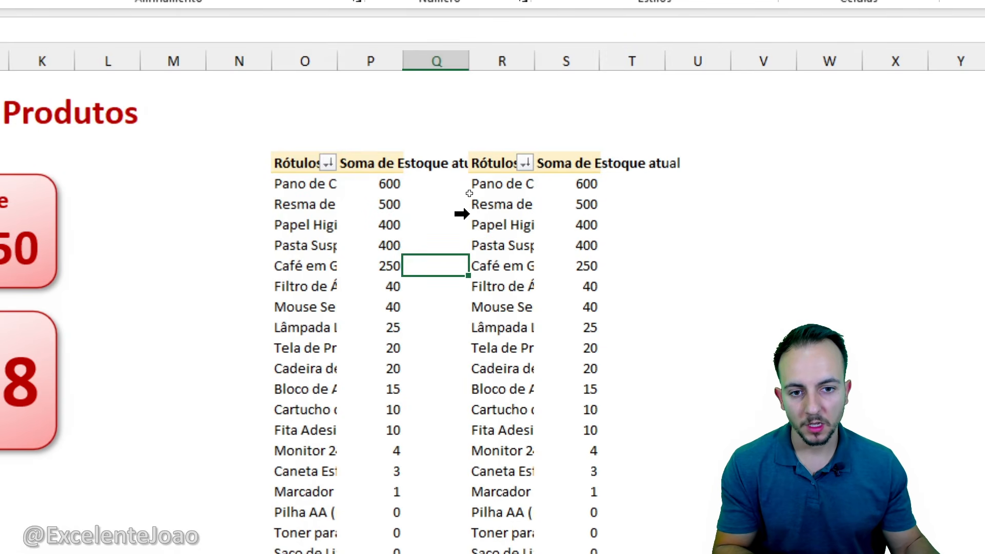
# Filter the pivot table in column O to products whose Soma de Estoque atual is less than or equal to 0
pyautogui.click(327, 163)
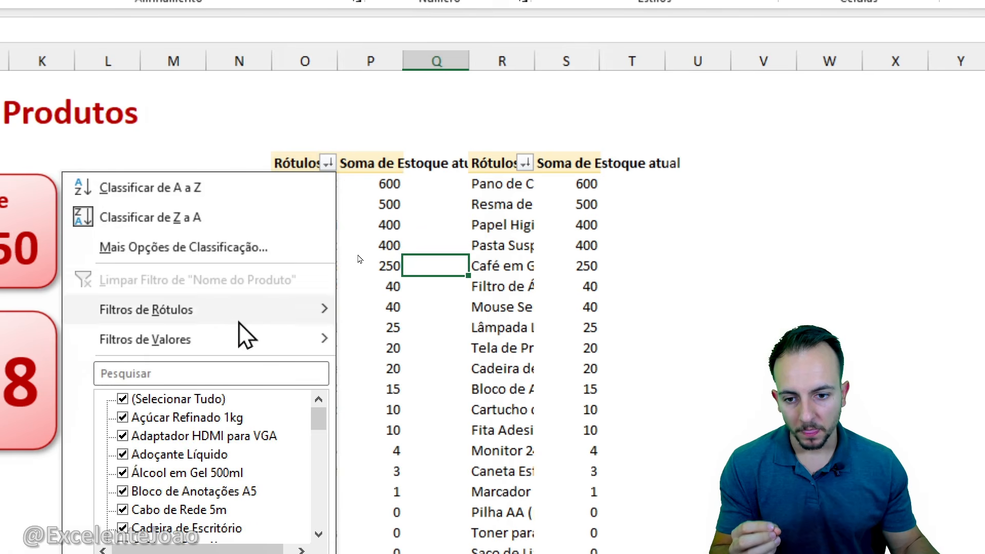
pyautogui.moveTo(235, 343)
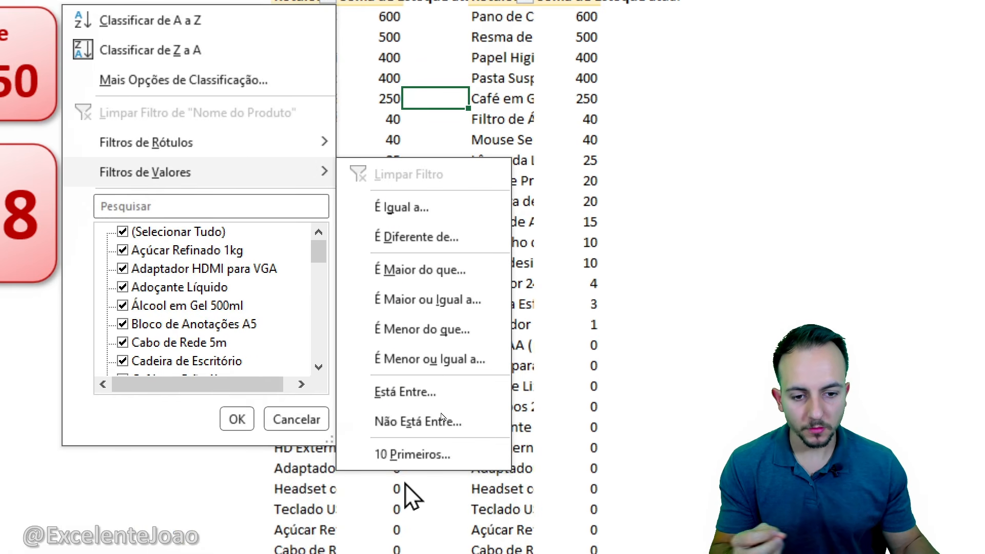
pyautogui.click(438, 328)
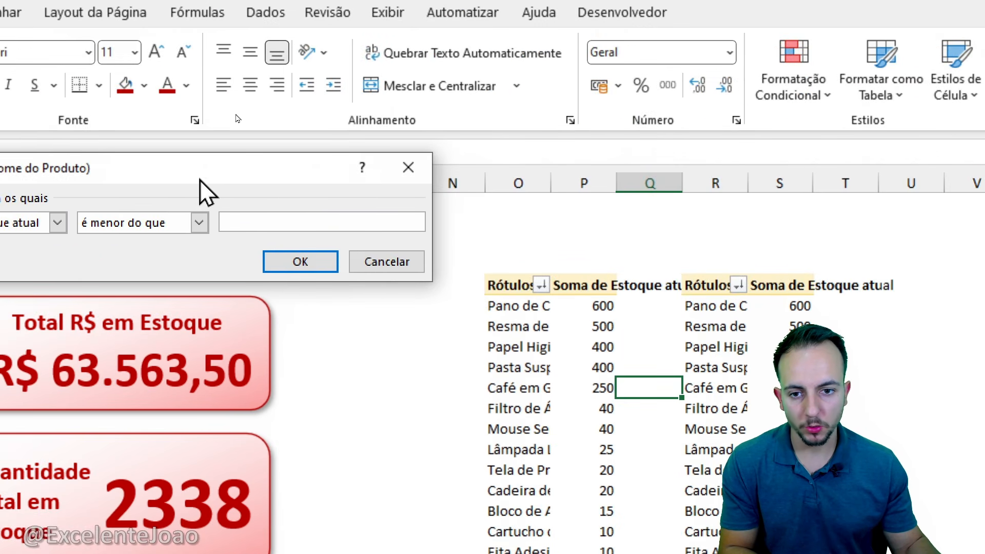
pyautogui.moveTo(200, 179); pyautogui.dragTo(553, 180)
pyautogui.click(553, 228)
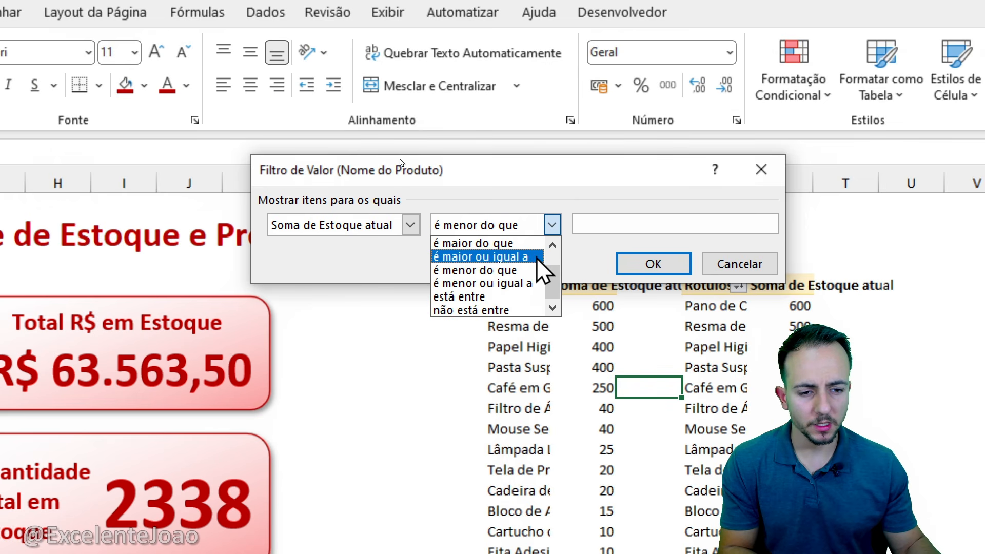
pyautogui.click(531, 282)
pyautogui.click(605, 222)
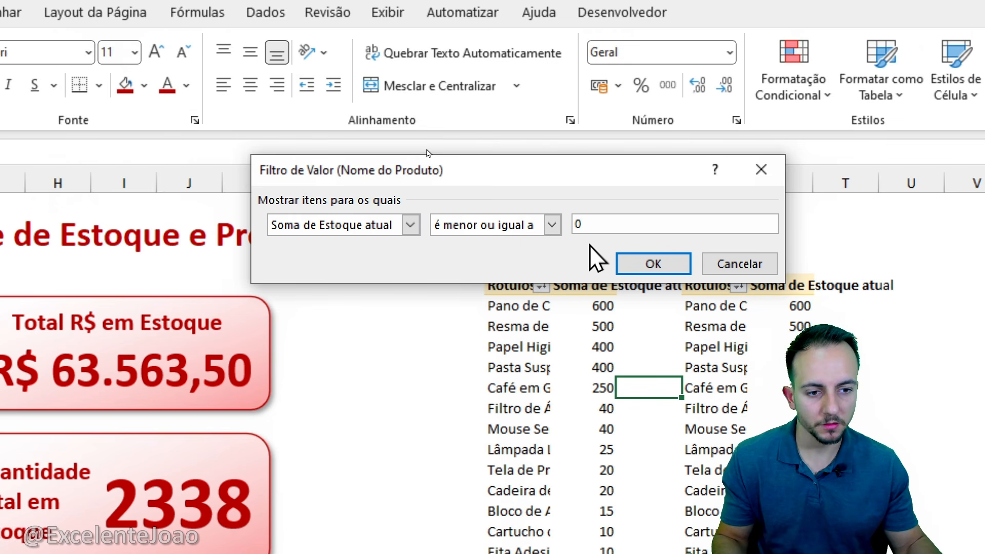
pyautogui.click(647, 260)
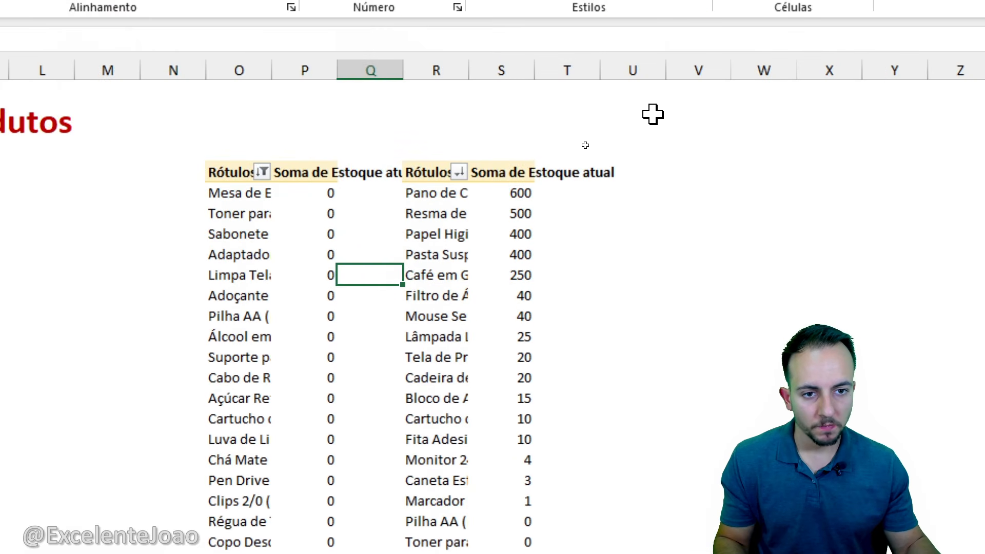
# Filter the pivot table in column R to products whose Soma de Estoque atual is greater than 0
pyautogui.click(462, 175)
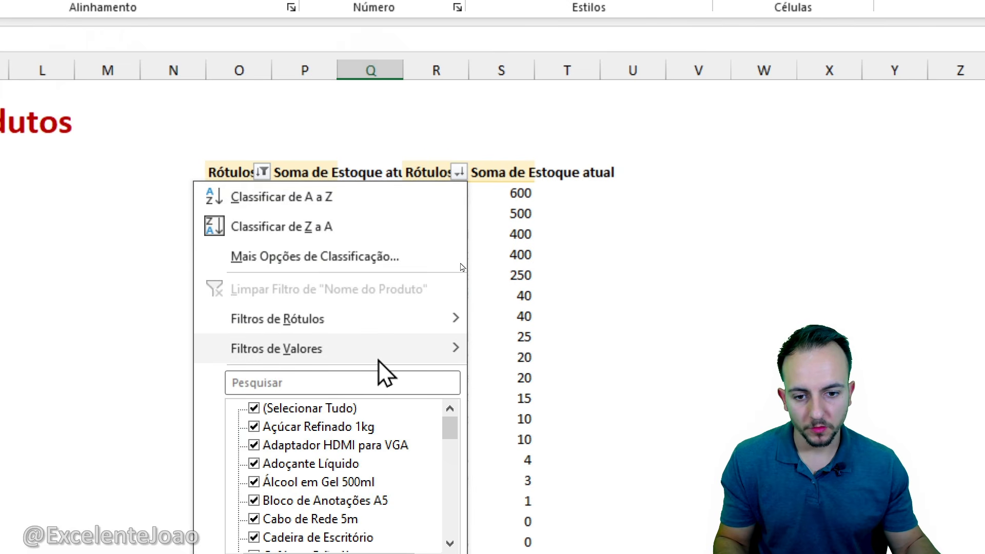
pyautogui.moveTo(378, 359)
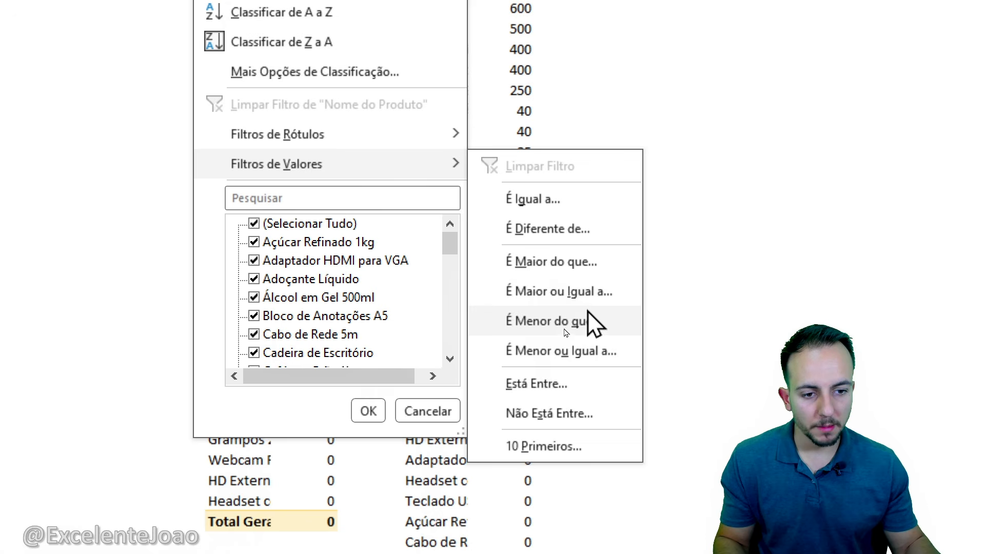
pyautogui.click(570, 262)
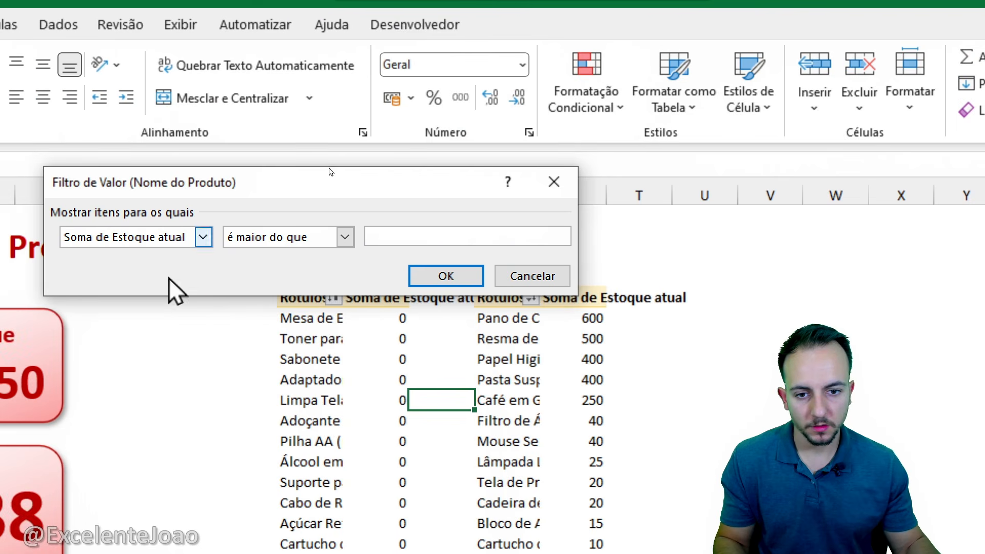
pyautogui.write('0')
pyautogui.click(446, 276)
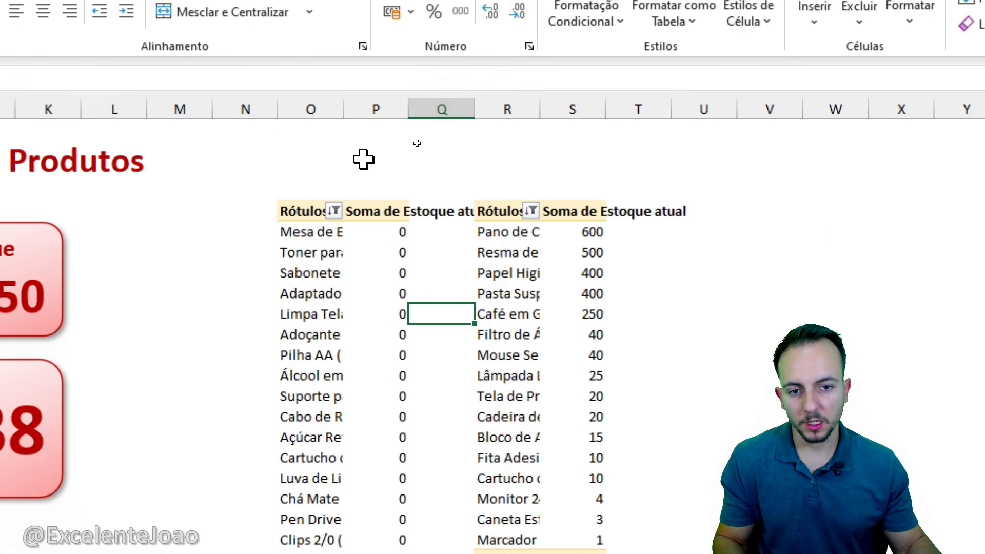
# Auto-fit columns O, P, R and S to their contents and narrow column Q into a thin gap between the pivot tables
pyautogui.doubleClick(352, 114)
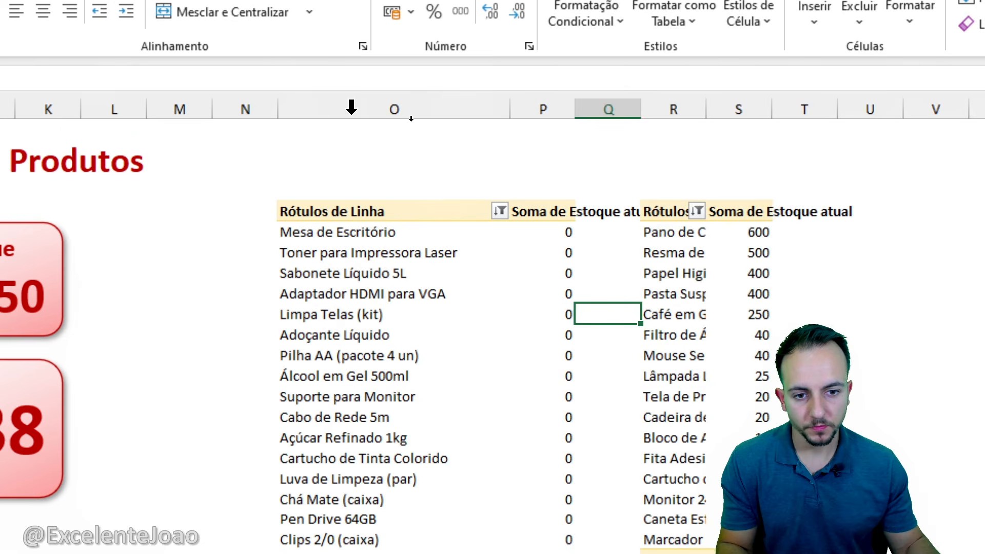
pyautogui.doubleClick(577, 105)
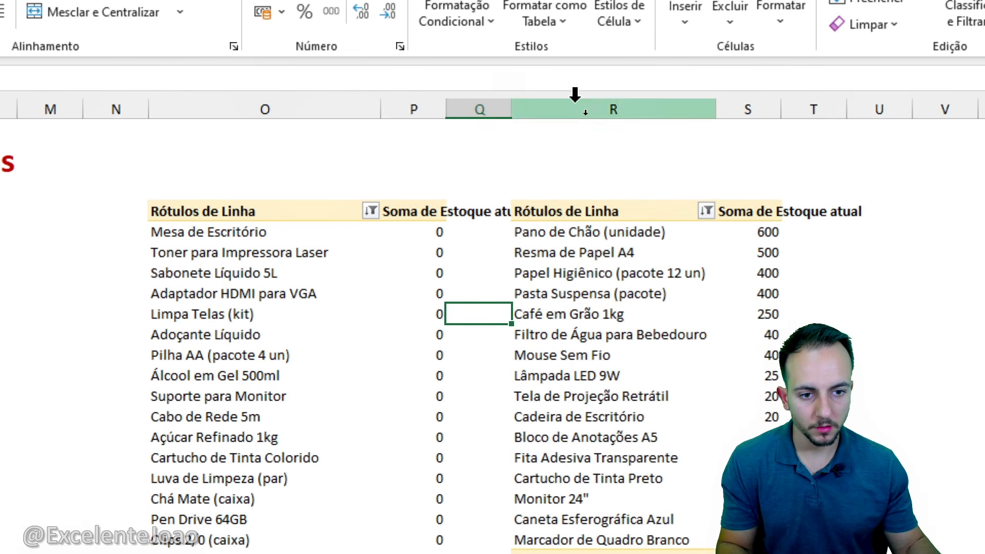
pyautogui.doubleClick(442, 105)
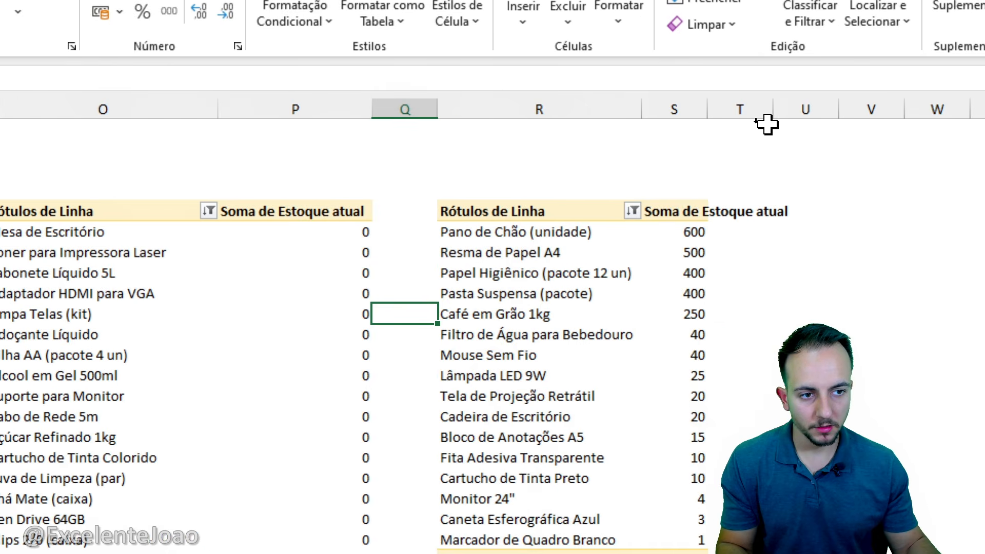
pyautogui.doubleClick(707, 105)
pyautogui.moveTo(439, 105); pyautogui.dragTo(388, 106)
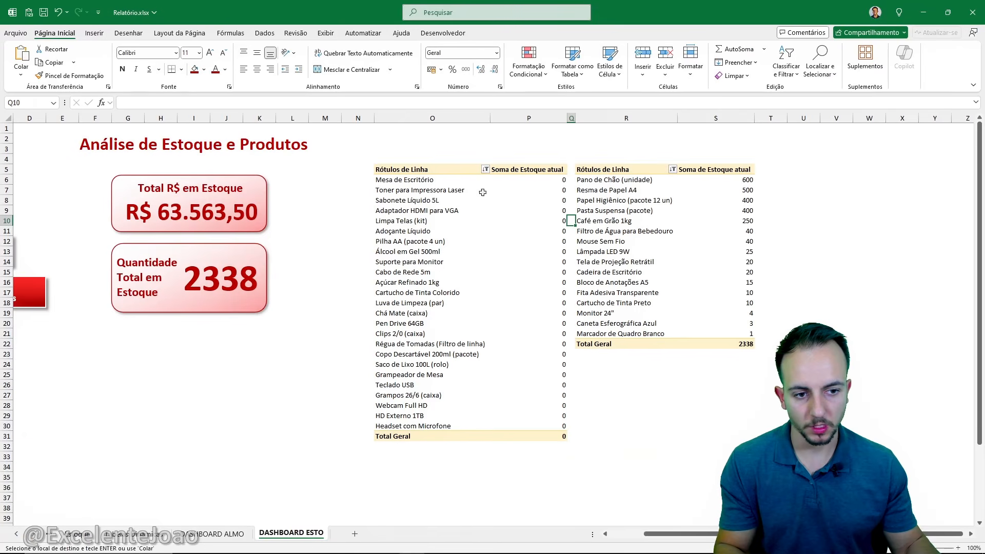
# Apply the light orange pivot table style to both the zero-stock and the in-stock product tables
pyautogui.hscroll(-1, 382, 304)
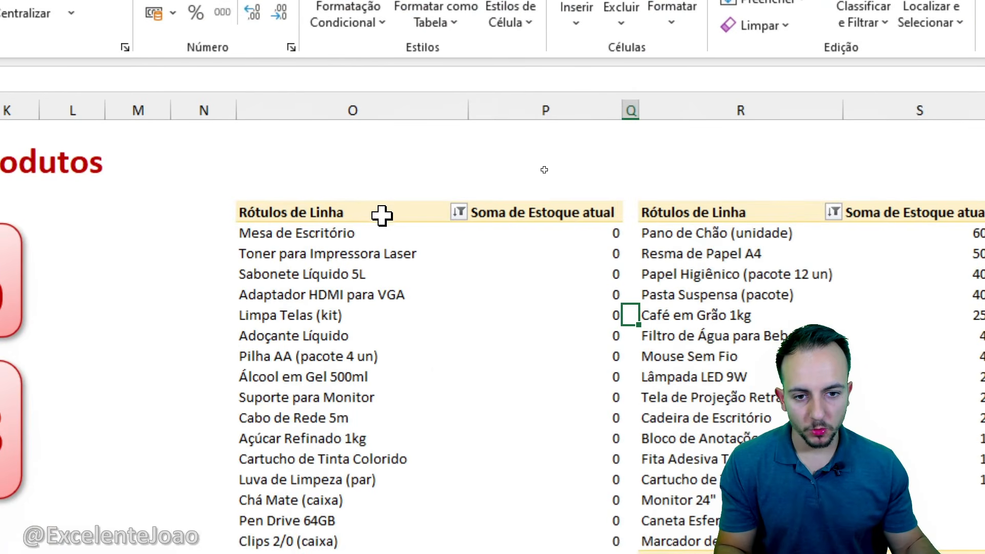
pyautogui.click(544, 169)
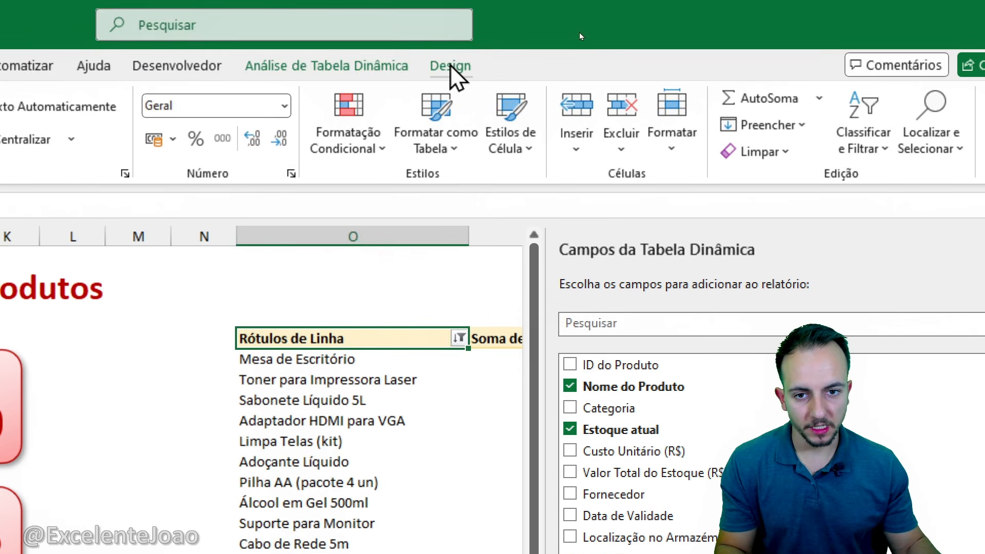
pyautogui.click(451, 65)
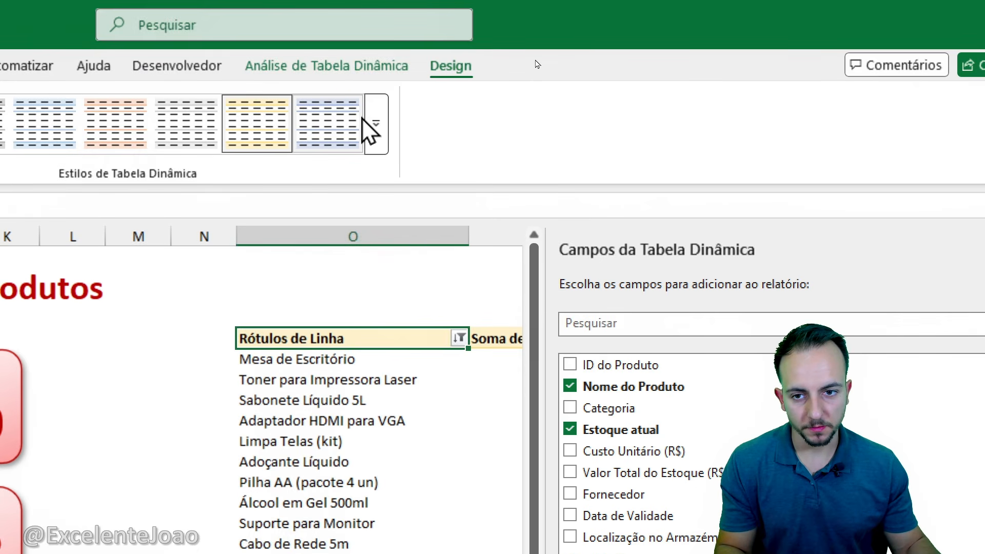
pyautogui.click(367, 125)
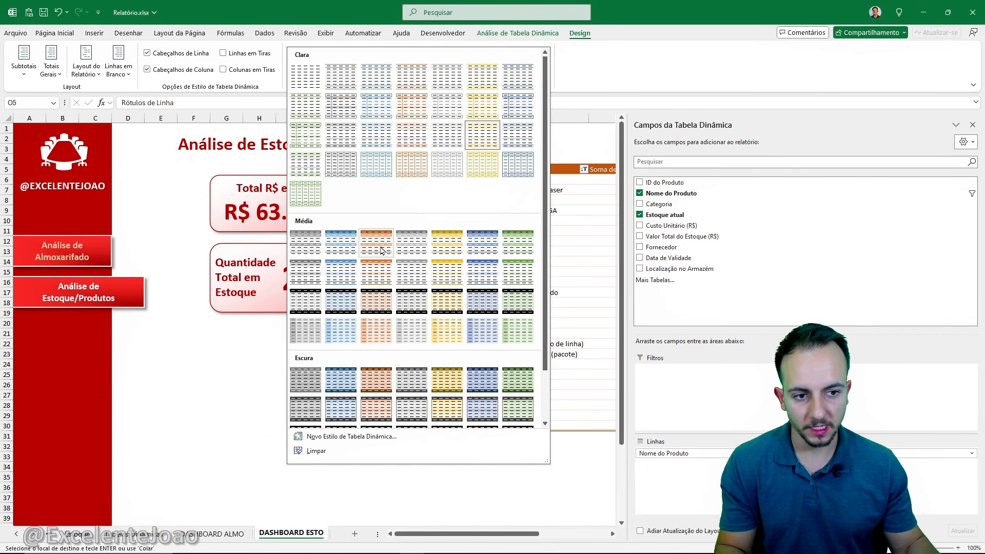
pyautogui.click(411, 131)
pyautogui.hscroll(3, 468, 194)
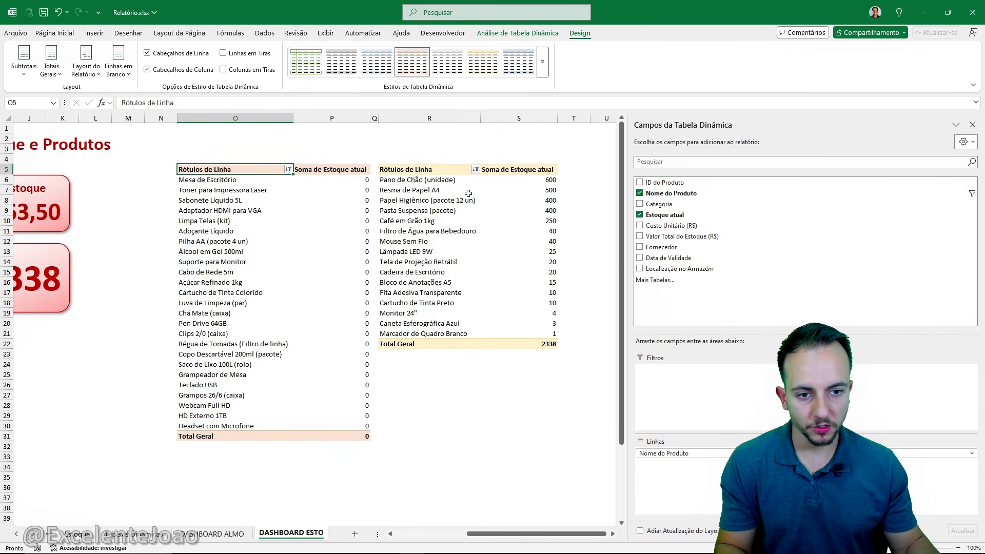
pyautogui.click(444, 179)
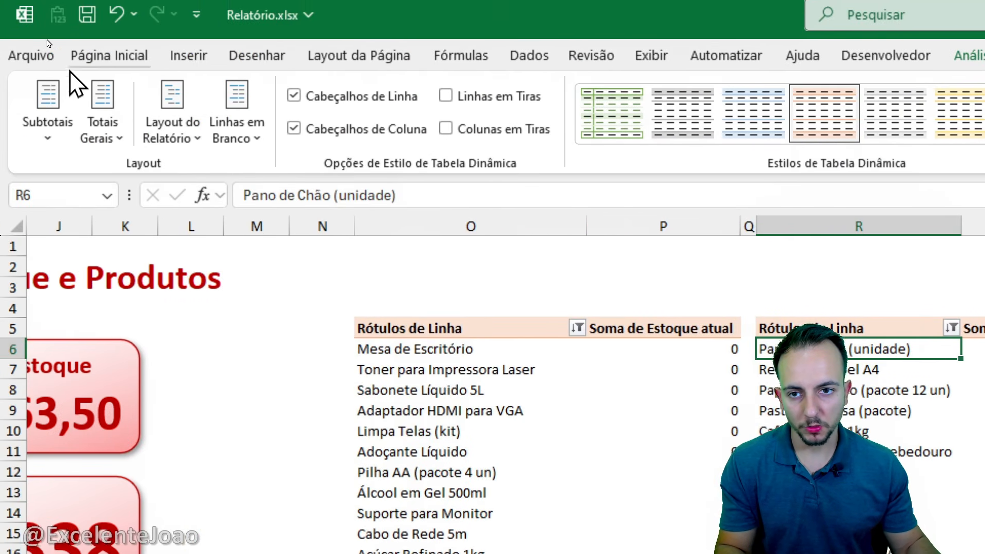
# Draw a rectangle above the pivot table in columns O and P with the text "Todos os produtos com estoque ZERO"
pyautogui.click(190, 72)
pyautogui.click(406, 139)
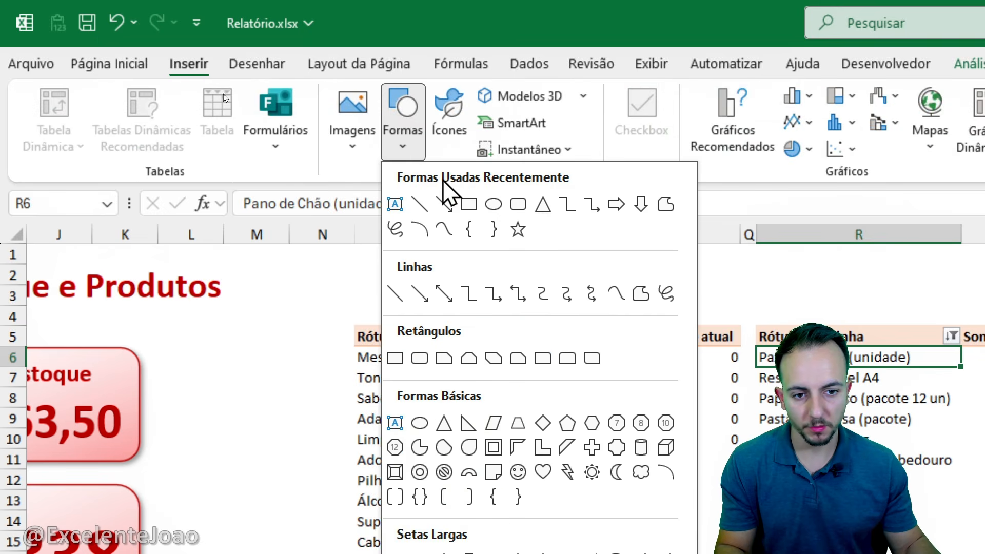
pyautogui.click(400, 355)
pyautogui.moveTo(359, 253)
pyautogui.mouseDown()
pyautogui.moveTo(405, 277)
pyautogui.moveTo(734, 321)
pyautogui.mouseUp()
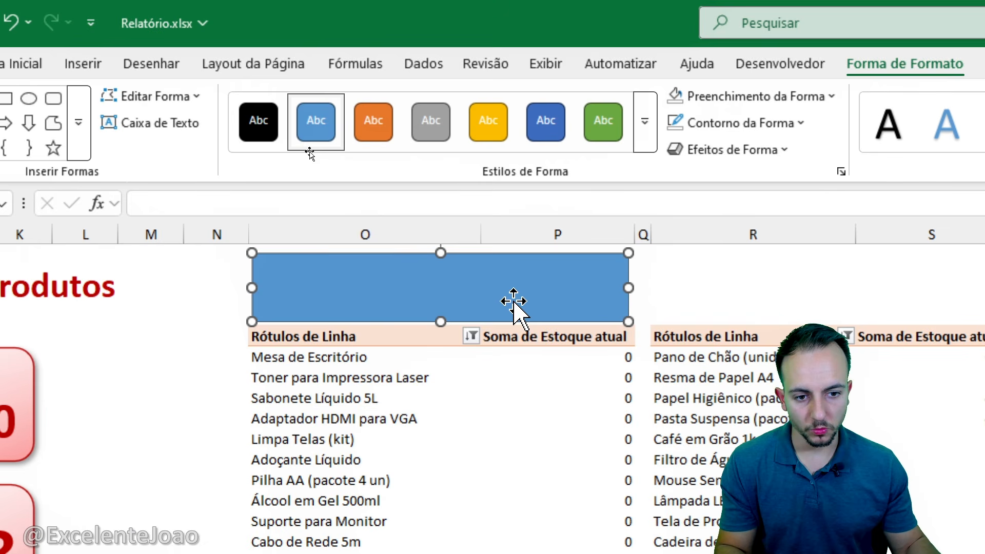
pyautogui.click(513, 303)
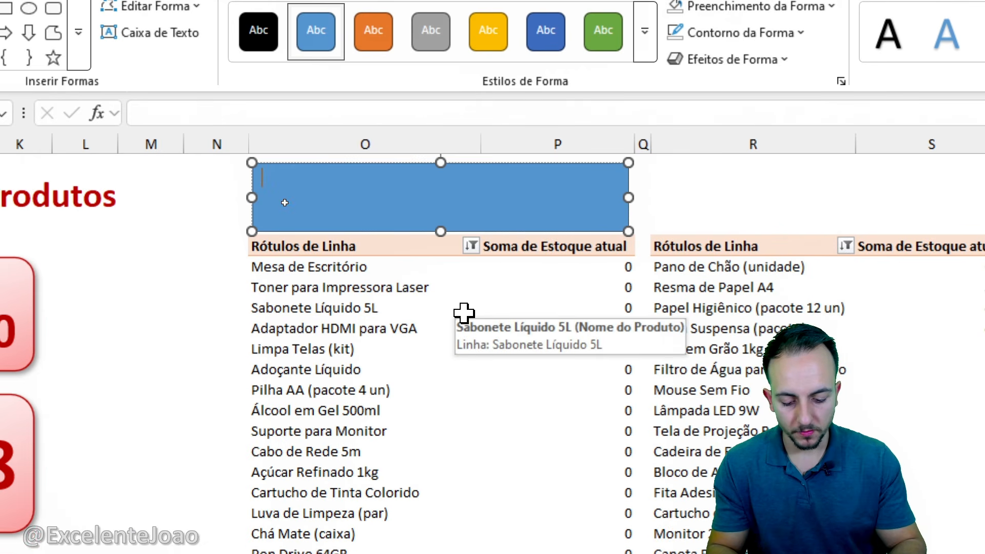
pyautogui.write('To')
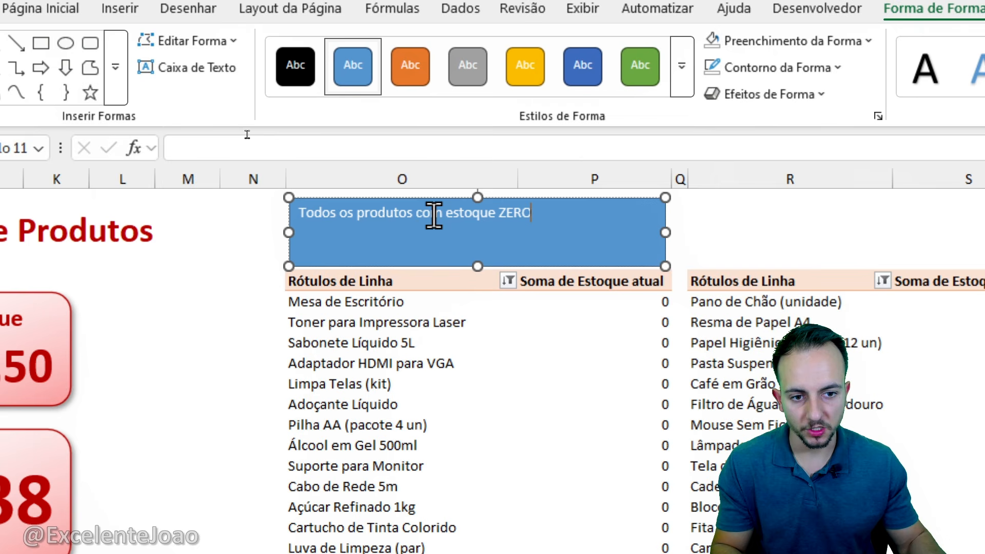
# Format the rectangle's title text as bold, size 16, dark red, centred horizontally and vertically
pyautogui.tripleClick(433, 215)
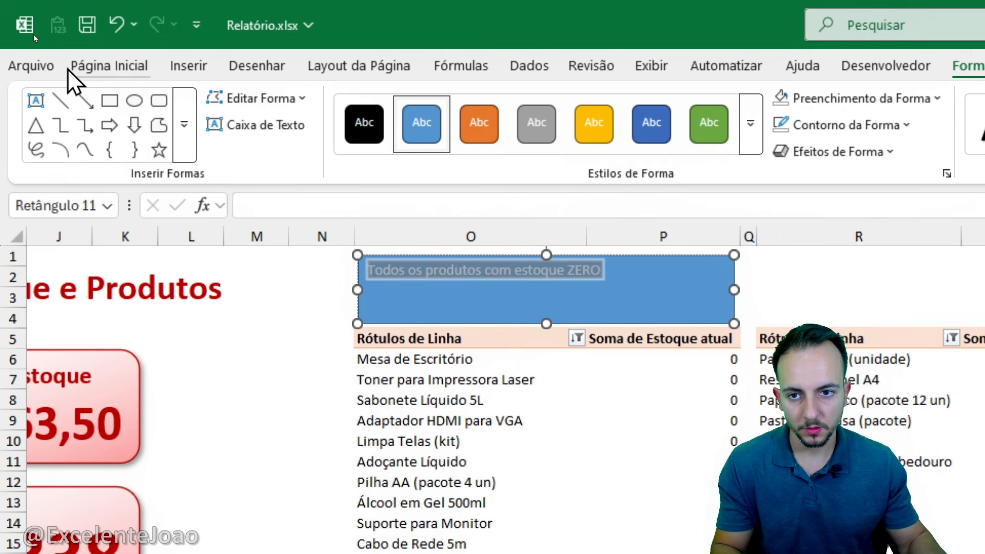
pyautogui.click(40, 9)
pyautogui.click(515, 106)
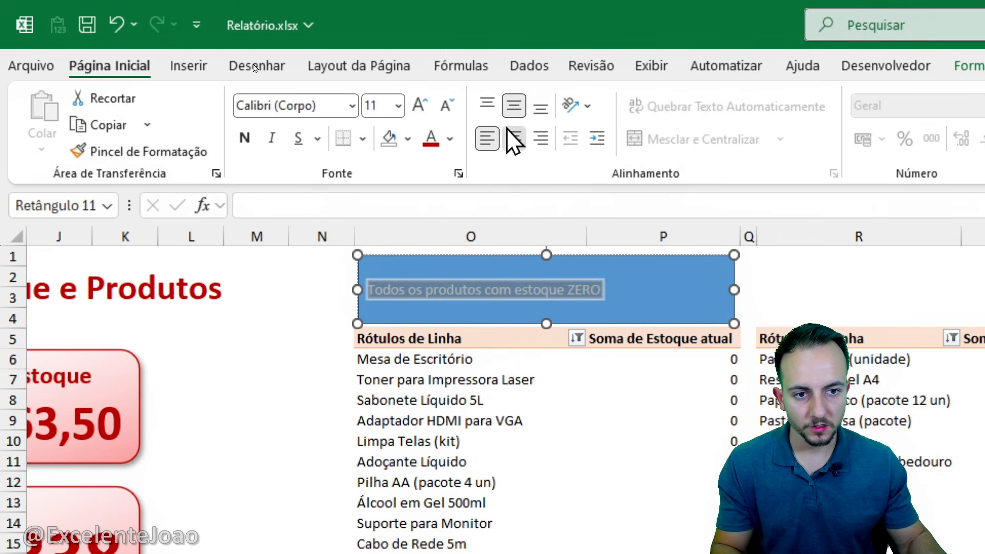
pyautogui.click(514, 138)
pyautogui.click(419, 105)
pyautogui.click(420, 105)
pyautogui.click(419, 105)
pyautogui.click(450, 139)
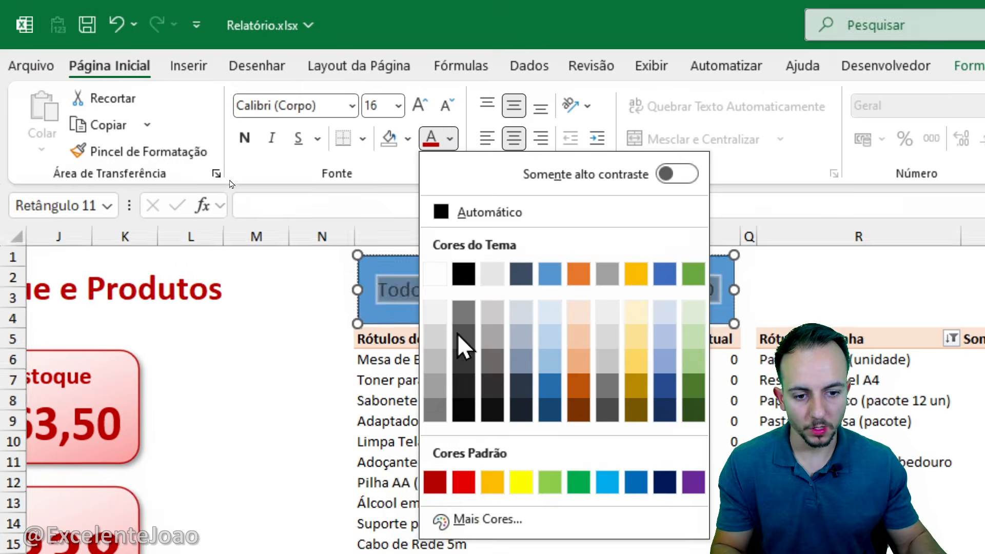
pyautogui.click(445, 485)
# Remove the title rectangle's fill and outline, and halve its height so the text sits just above the zero-stock table
pyautogui.rightClick(434, 255)
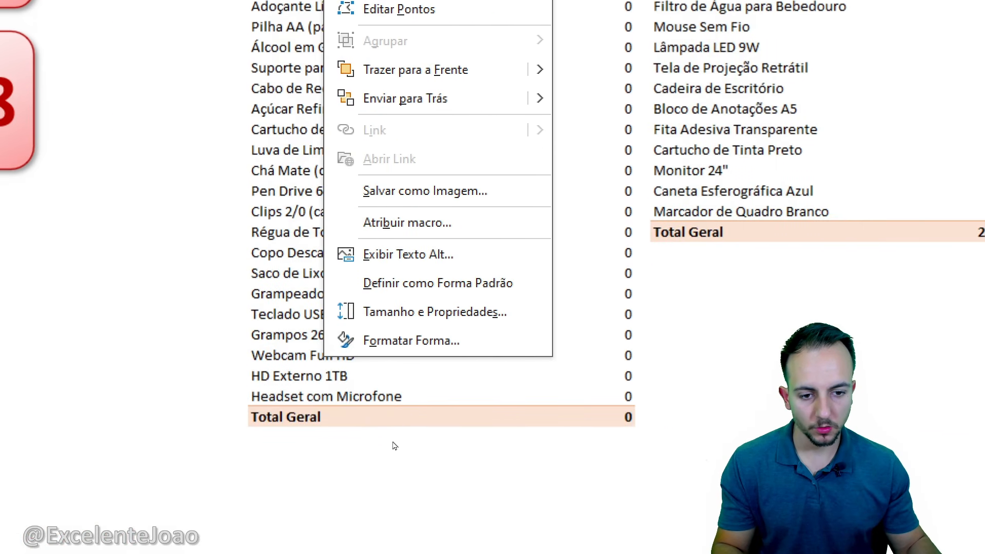
pyautogui.click(477, 349)
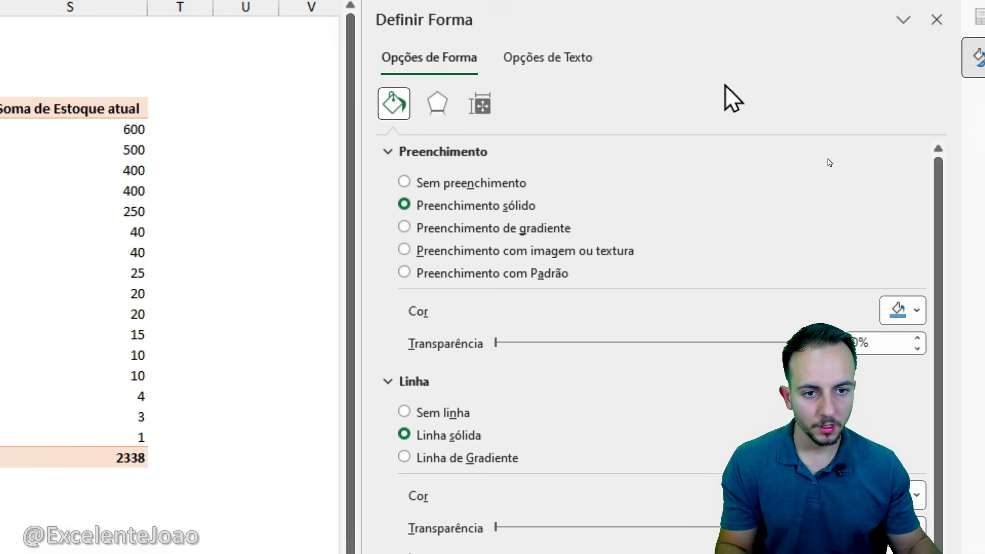
pyautogui.click(446, 151)
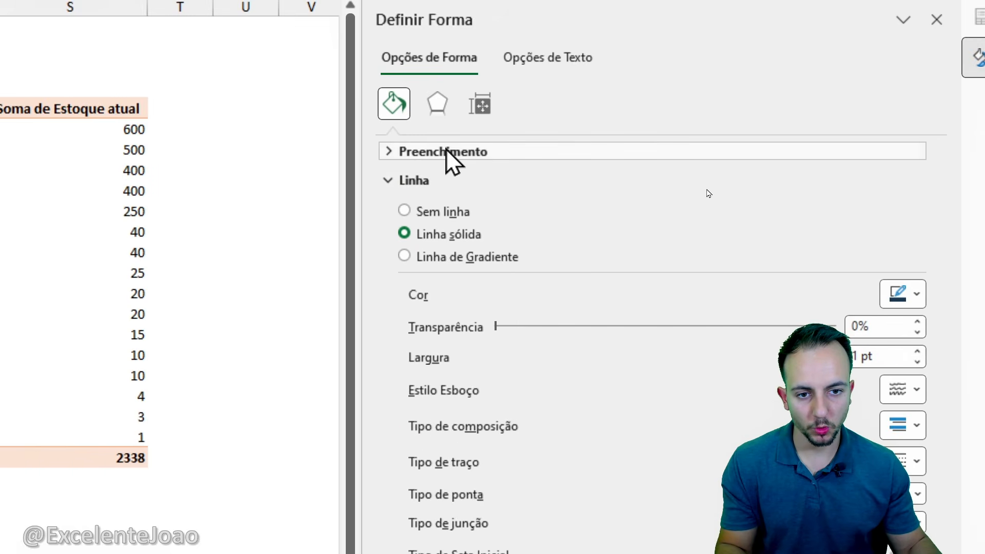
pyautogui.click(426, 211)
pyautogui.click(937, 19)
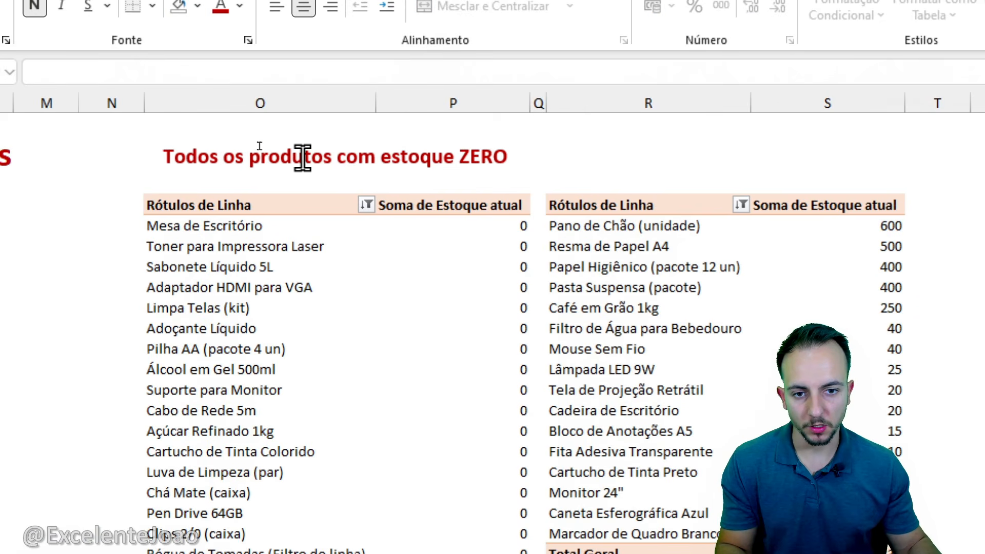
pyautogui.click(303, 158)
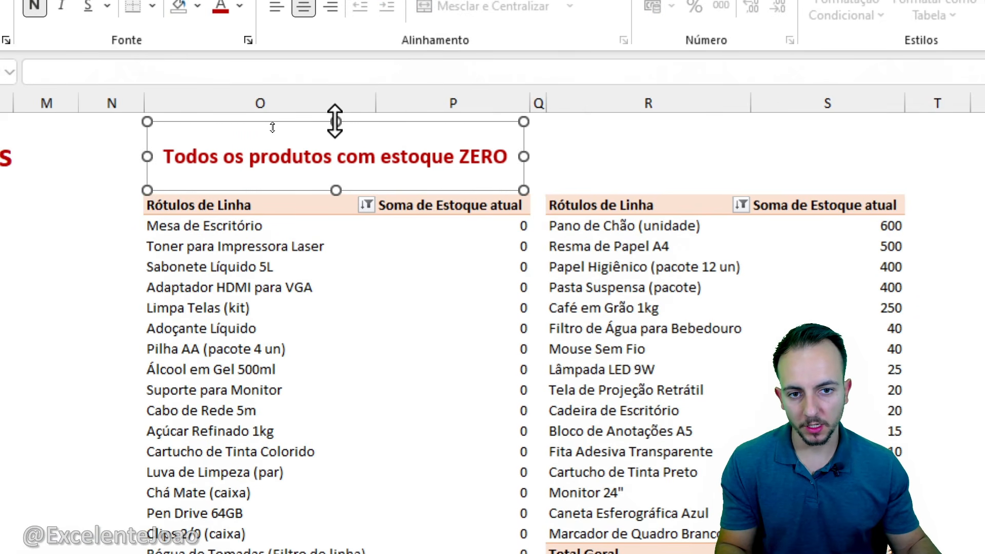
pyautogui.moveTo(335, 121); pyautogui.dragTo(340, 156)
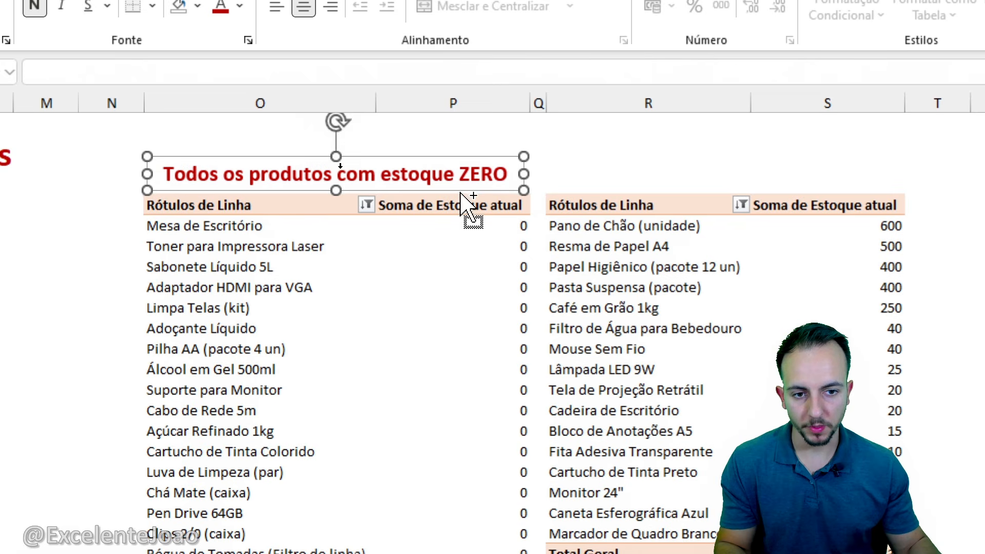
# Duplicate the title above the pivot table in columns R and S and change its text to "Todos os produtos com estoque"
pyautogui.moveTo(461, 193); pyautogui.dragTo(802, 197)
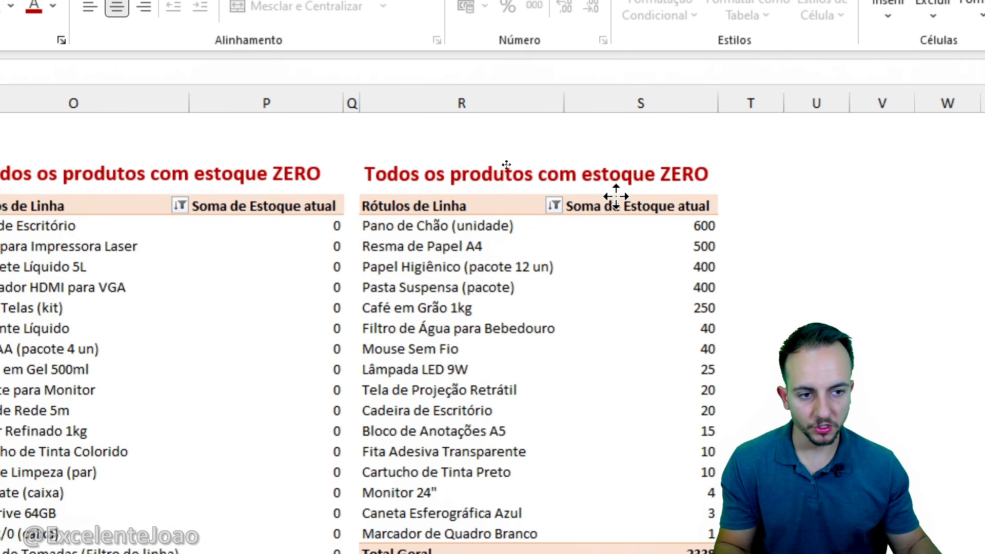
pyautogui.moveTo(615, 197); pyautogui.dragTo(616, 196)
pyautogui.click(479, 182)
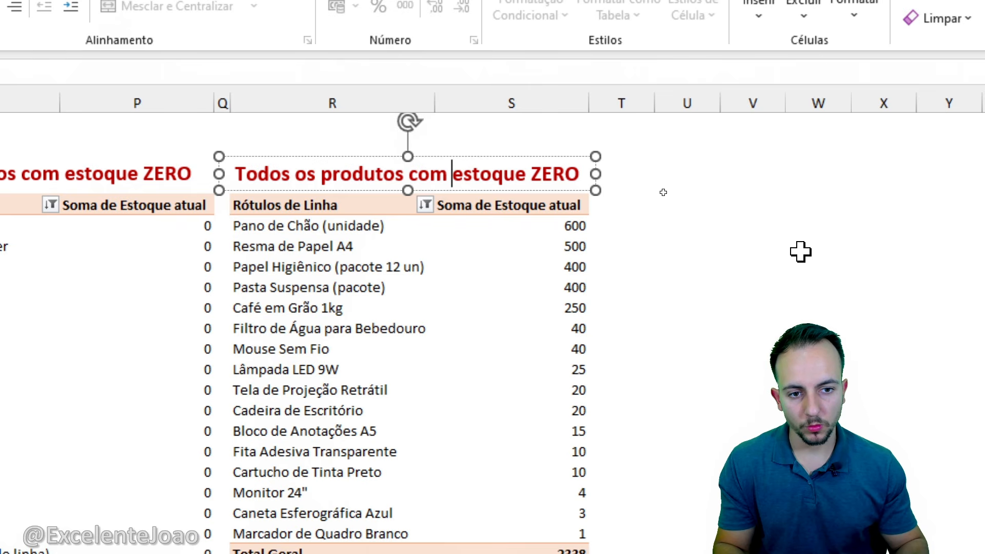
pyautogui.press('Delete')
pyautogui.press('Delete')
pyautogui.press('Delete')
pyautogui.press('Delete')
pyautogui.click(800, 252)
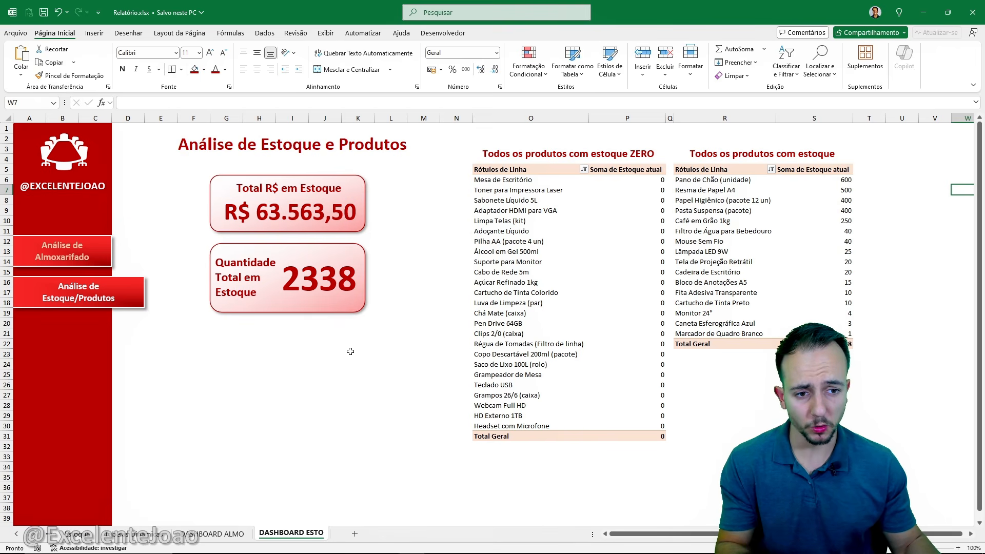
pyautogui.moveTo(473, 147)
pyautogui.mouseDown()
pyautogui.moveTo(655, 433)
pyautogui.moveTo(572, 194)
pyautogui.mouseUp()
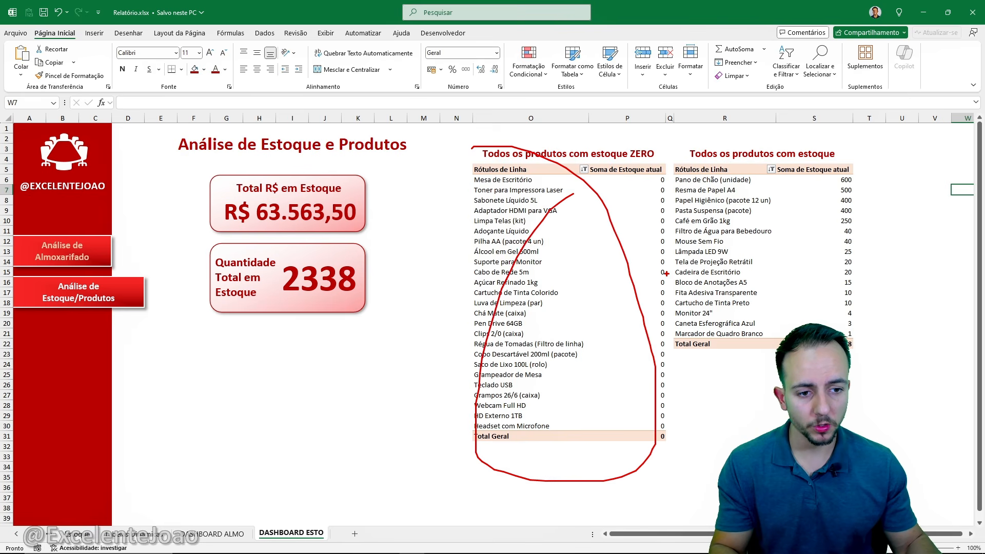
pyautogui.press('Escape')
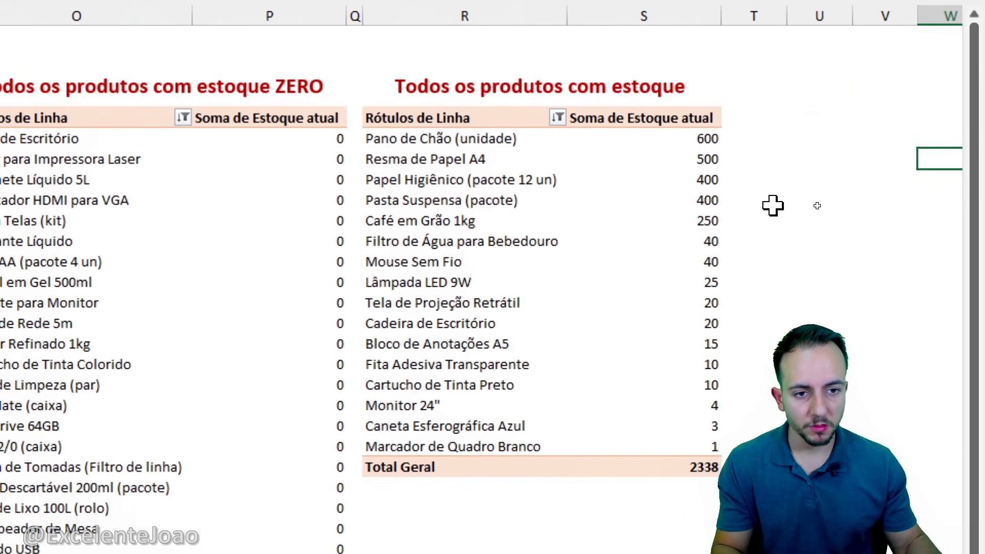
pyautogui.moveTo(508, 119); pyautogui.dragTo(639, 470)
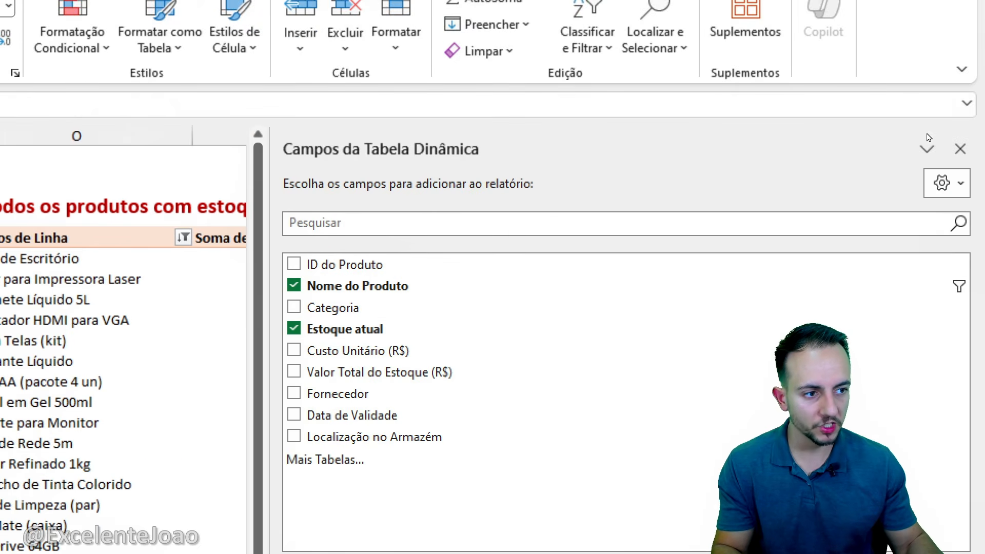
pyautogui.click(960, 149)
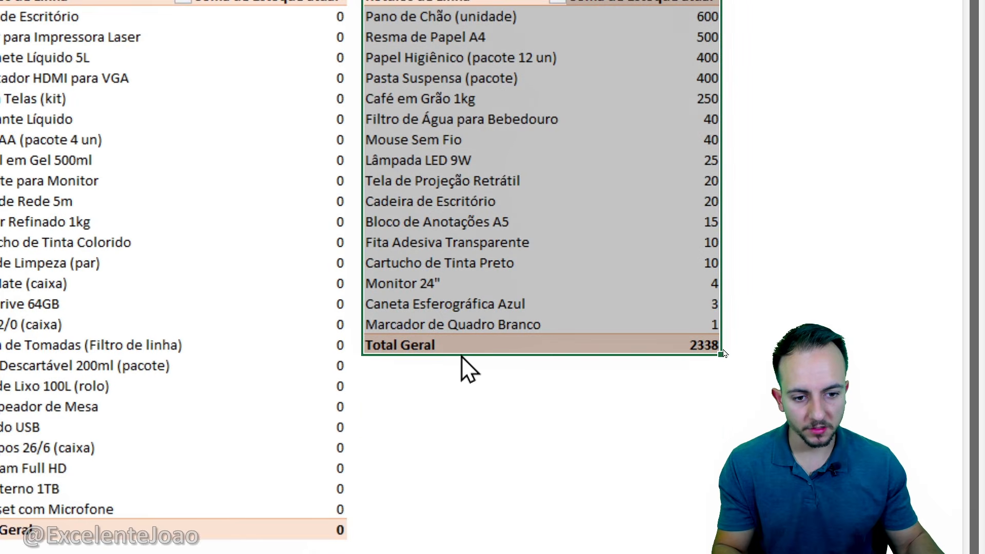
pyautogui.moveTo(462, 355)
pyautogui.mouseDown()
pyautogui.moveTo(488, 464)
pyautogui.moveTo(483, 449)
pyautogui.moveTo(813, 453)
pyautogui.mouseUp()
pyautogui.moveTo(786, 301); pyautogui.dragTo(497, 282)
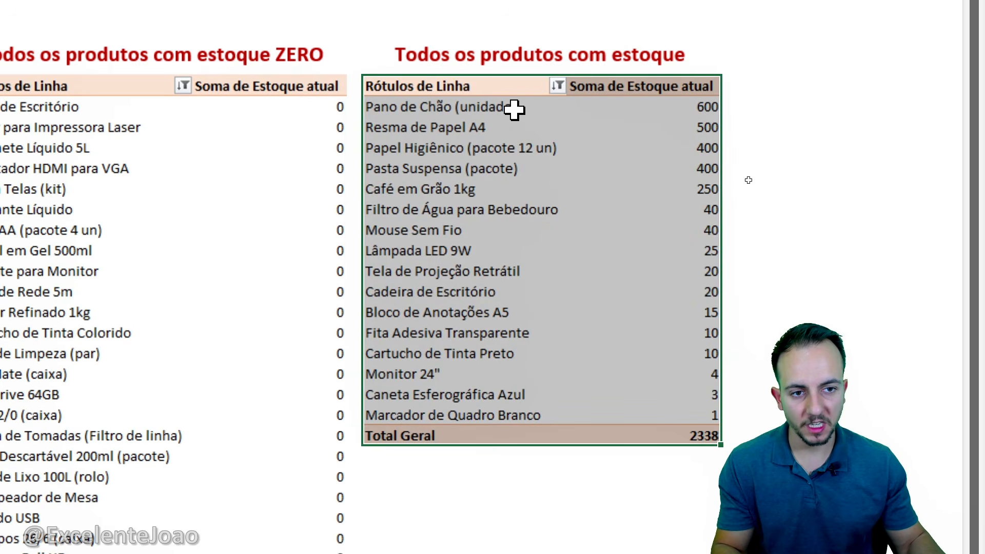
pyautogui.click(472, 94)
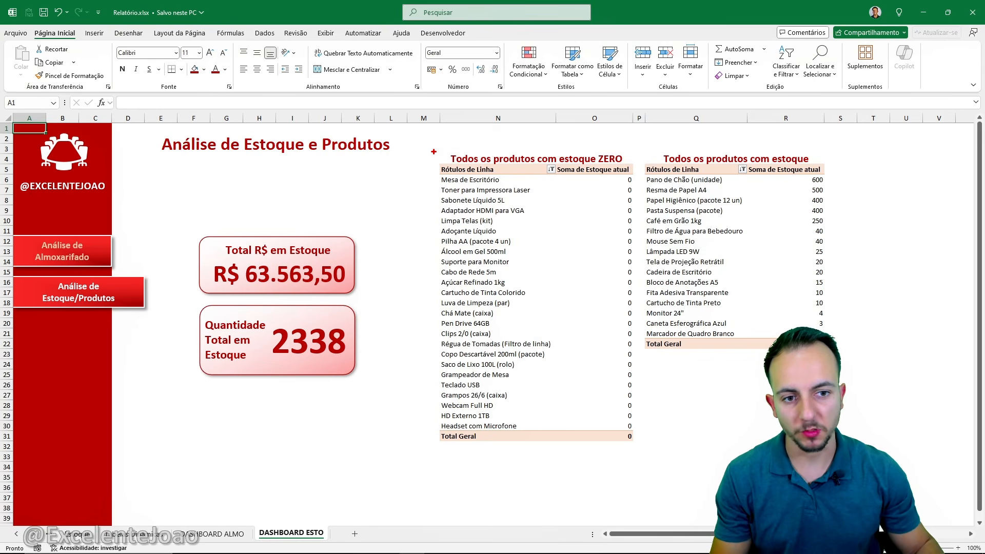
pyautogui.moveTo(424, 133); pyautogui.dragTo(844, 462)
pyautogui.moveTo(177, 214); pyautogui.dragTo(375, 390)
pyautogui.moveTo(151, 112); pyautogui.dragTo(388, 187)
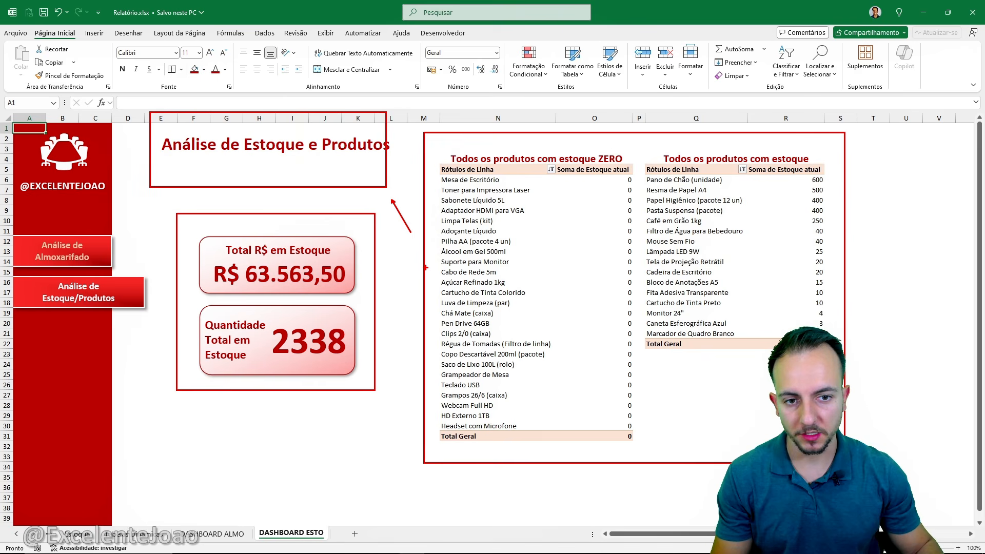
pyautogui.press('Escape')
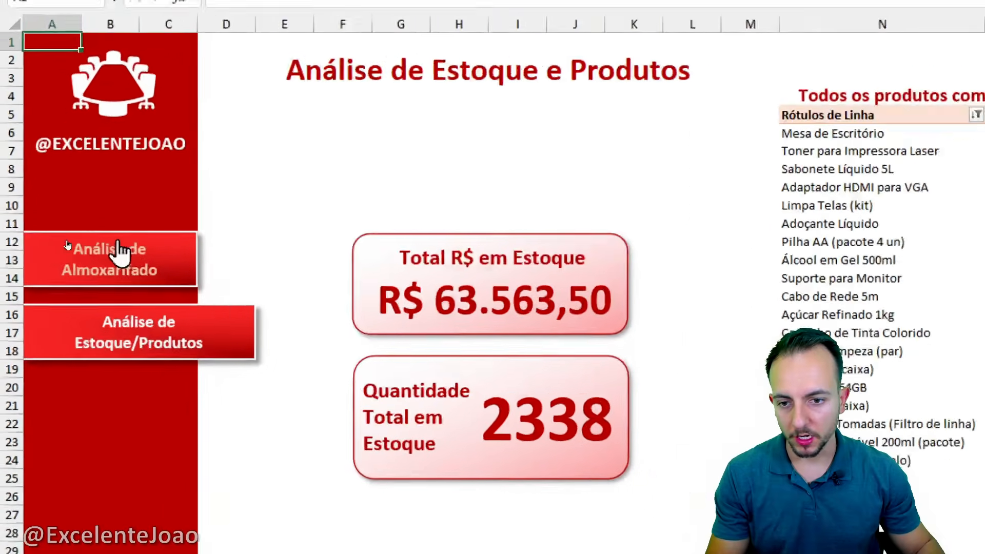
# Follow the Análise de Almoxarifado link to the DASHBOARD ALMO sheet
pyautogui.click(77, 244)
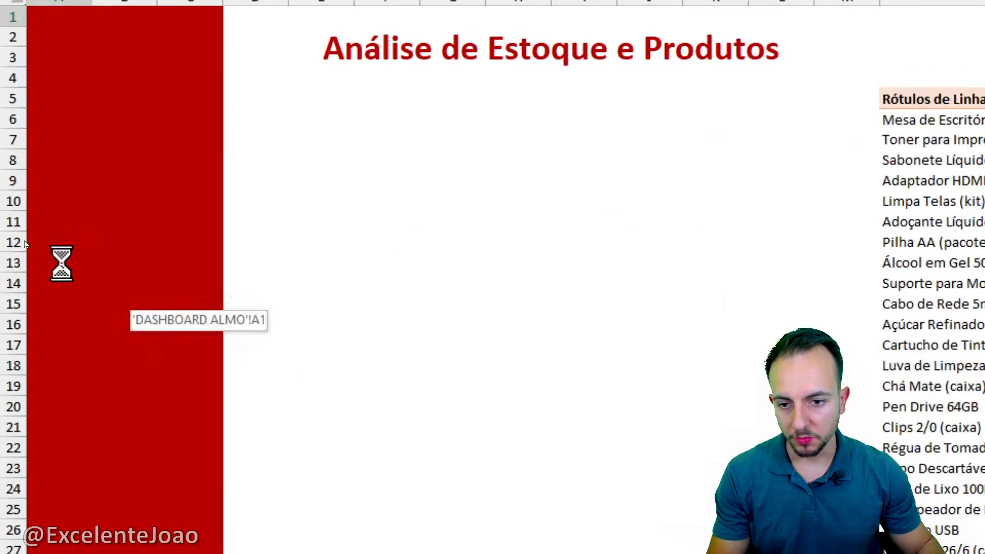
# Test the dashboard navigation links by switching back and forth between Análise de Almoxarifado and Análise de Estoque/Produtos
pyautogui.click(90, 319)
pyautogui.click(90, 287)
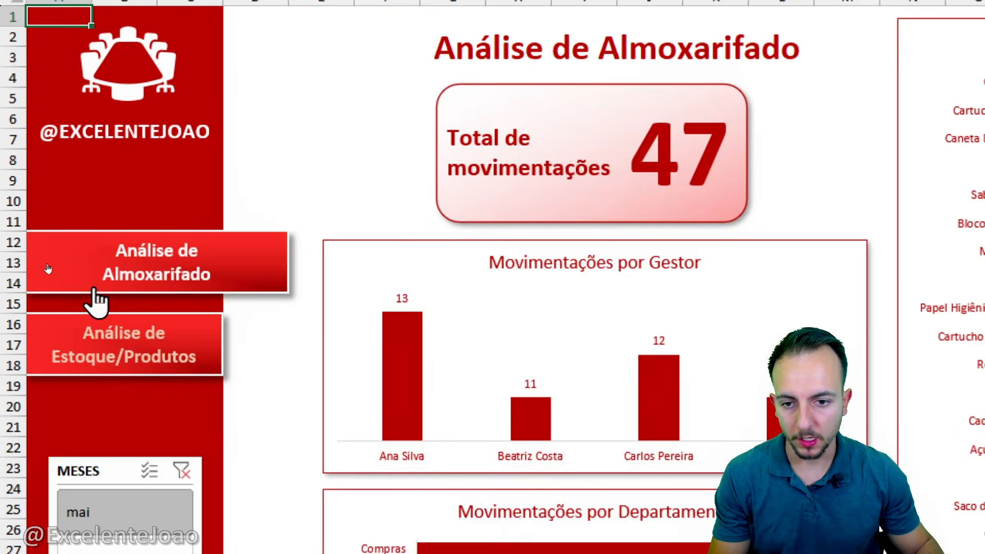
pyautogui.click(90, 319)
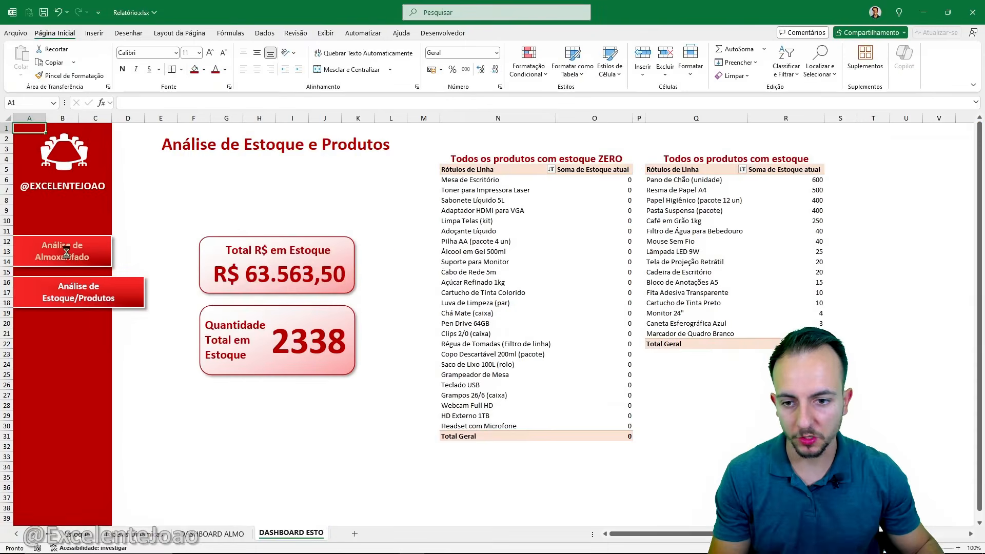
pyautogui.click(66, 252)
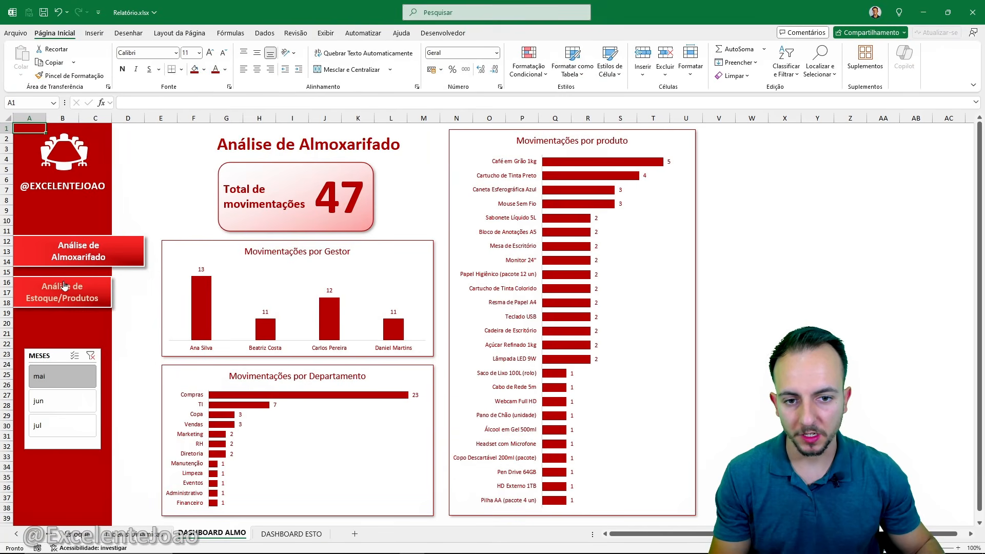
pyautogui.click(64, 286)
pyautogui.click(84, 263)
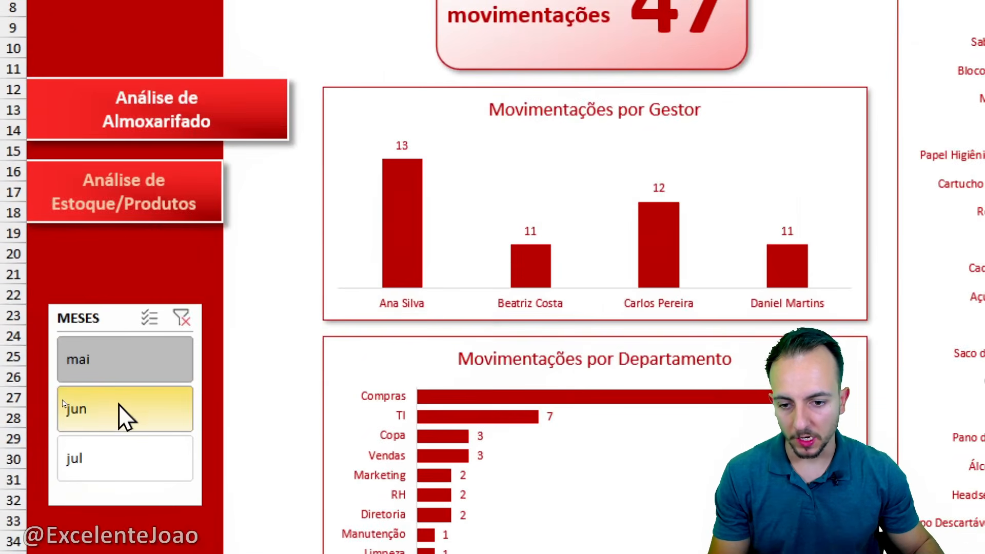
# Test the MESES slicer with jun, jul and mai, and return to the Análise de Estoque/Produtos dashboard
pyautogui.click(119, 405)
pyautogui.click(120, 462)
pyautogui.click(150, 409)
pyautogui.click(121, 351)
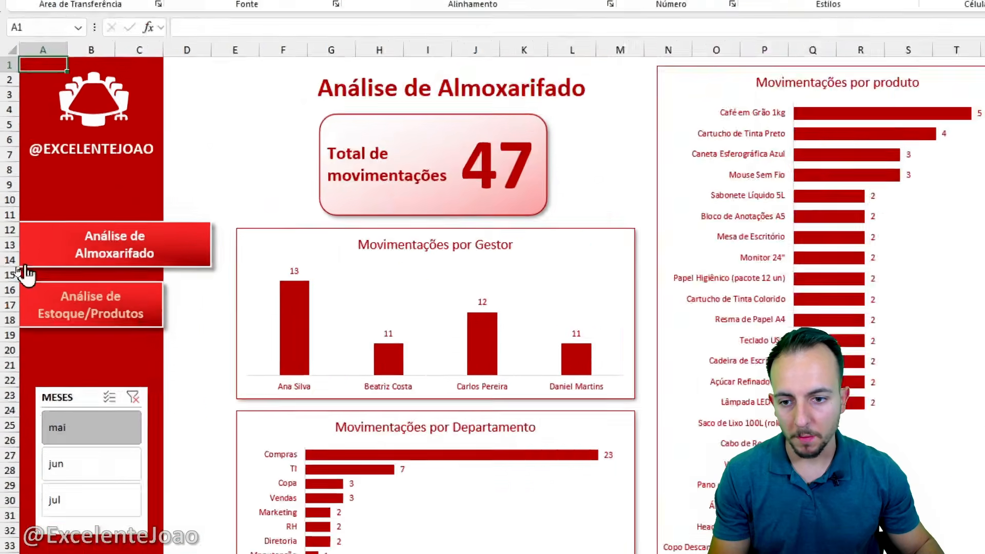
pyautogui.click(31, 293)
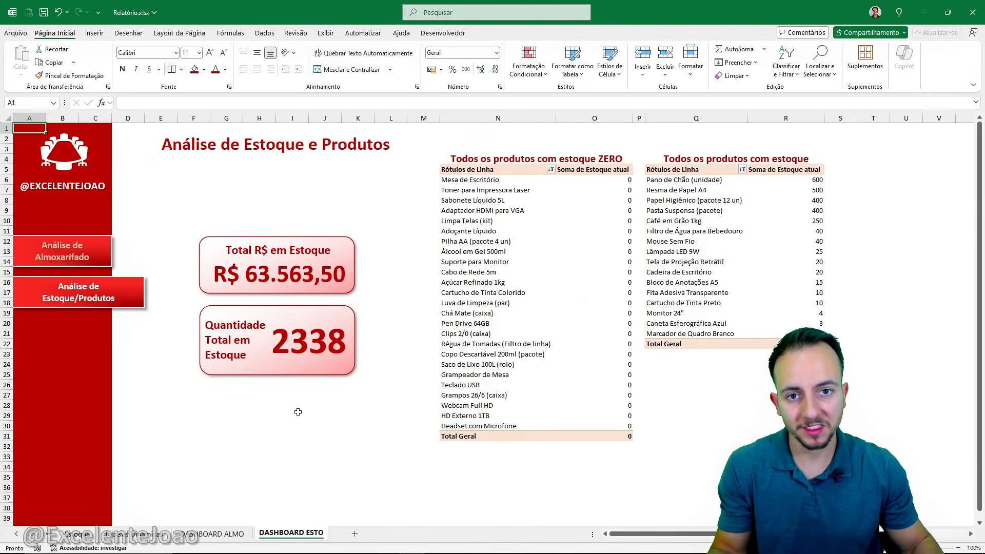
# Review the source tables on the Estoque and Almoxarifado sheets and the pivot tables on Tabelas Dinamicas
pyautogui.click(87, 533)
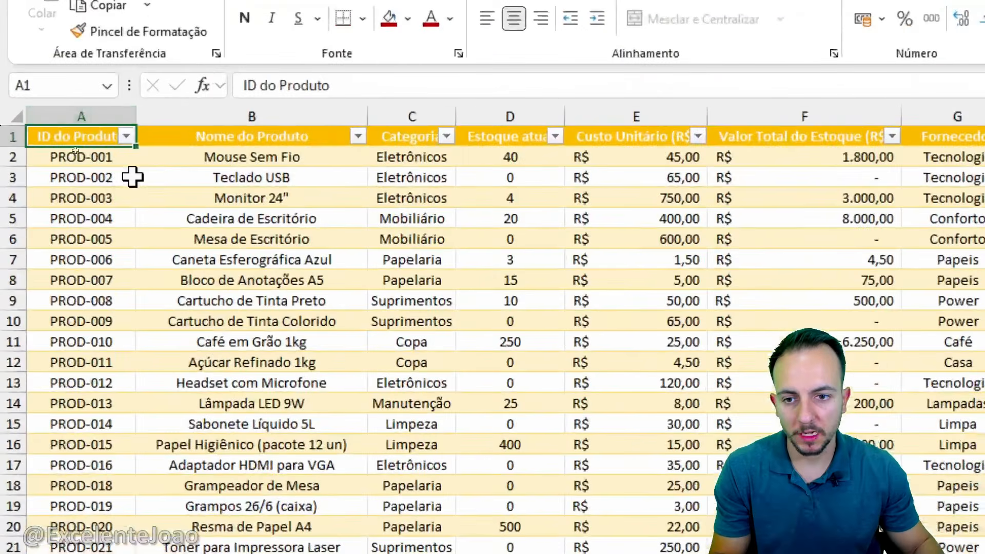
pyautogui.moveTo(427, 136); pyautogui.dragTo(395, 279)
pyautogui.click(412, 235)
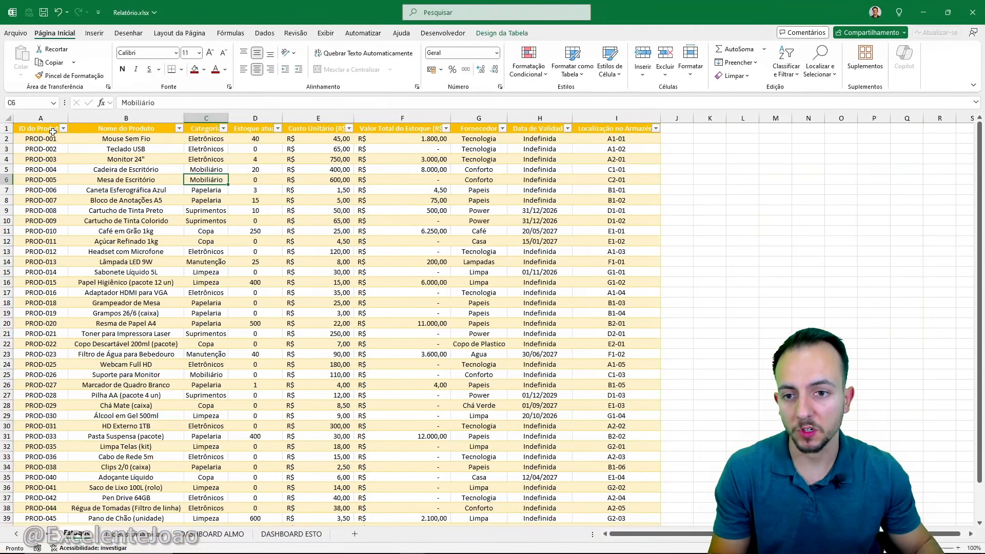
pyautogui.click(53, 132)
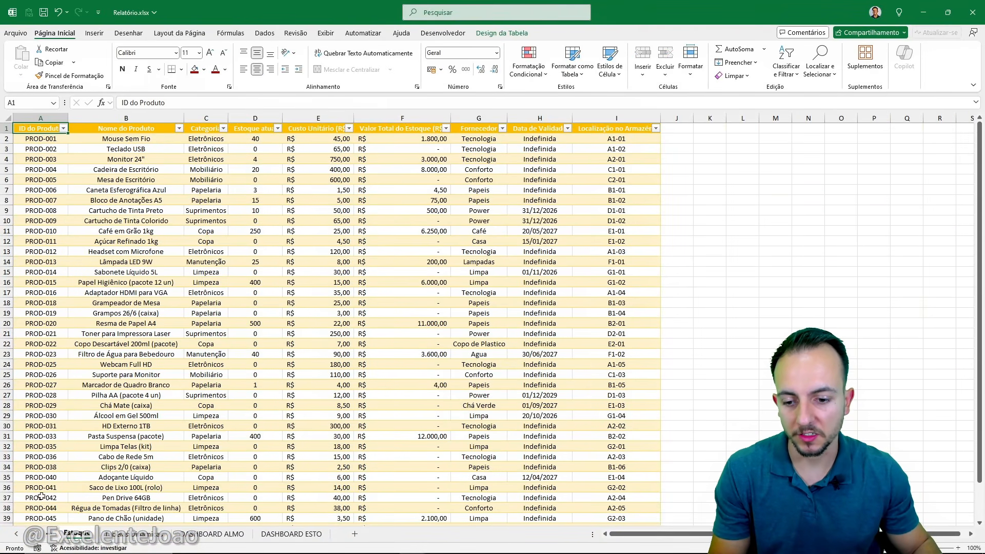
pyautogui.click(17, 533)
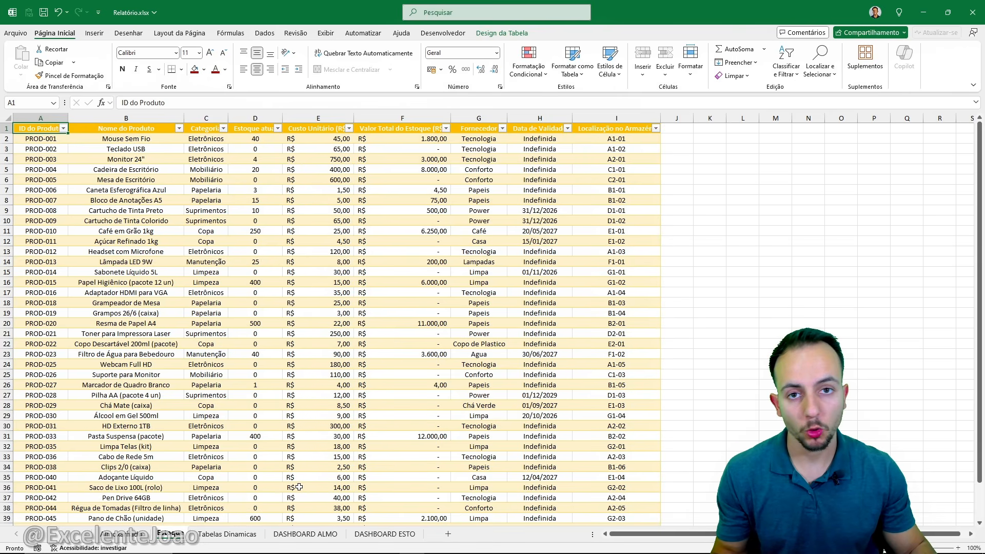
pyautogui.click(137, 534)
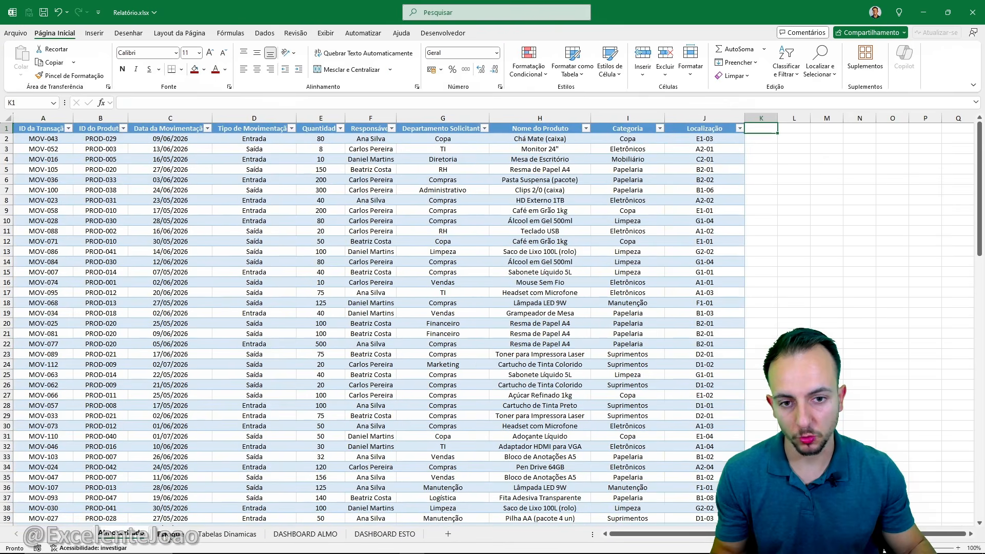
pyautogui.click(227, 534)
pyautogui.click(246, 466)
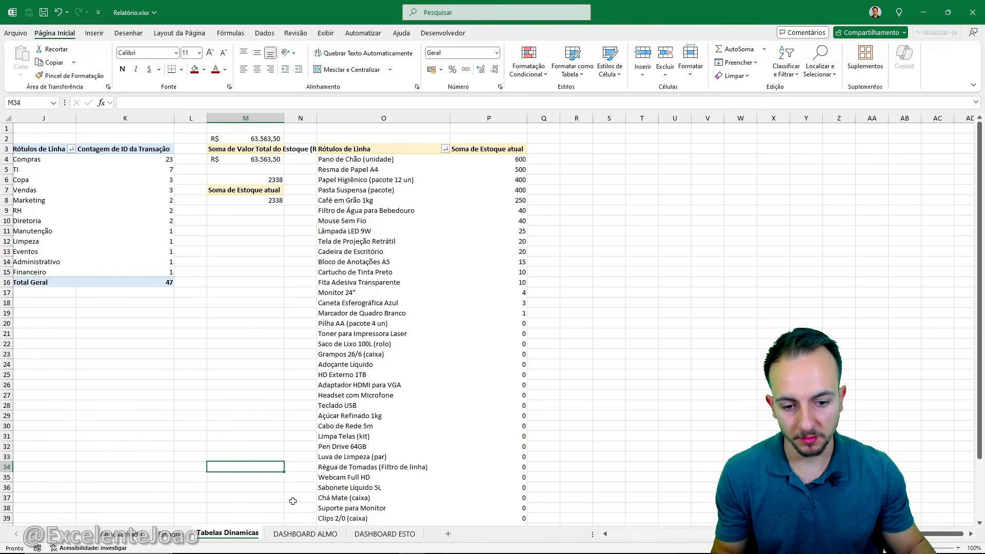
# View DASHBOARD ALMO and DASHBOARD ESTO again, following the links between the two dashboards
pyautogui.click(312, 535)
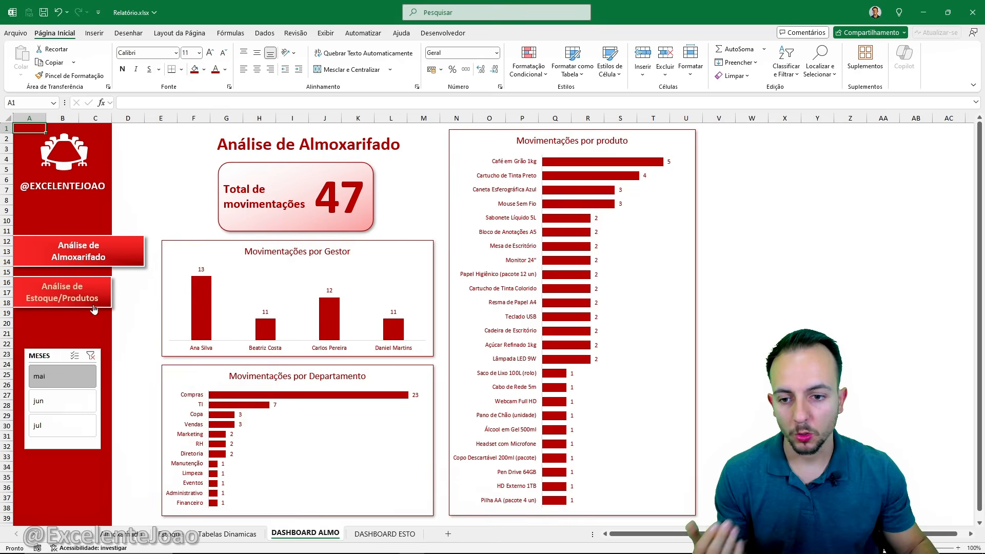
pyautogui.click(379, 538)
pyautogui.click(93, 254)
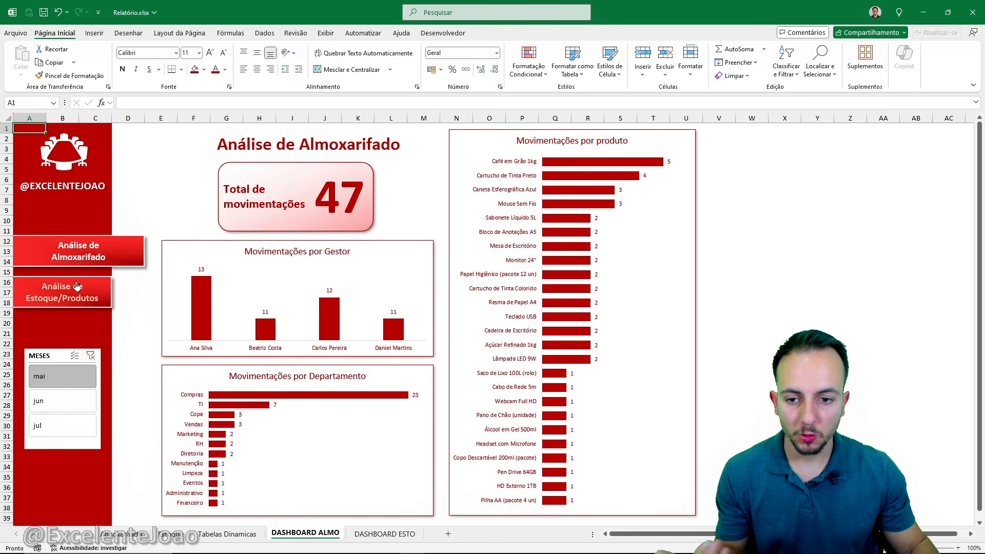
pyautogui.click(72, 291)
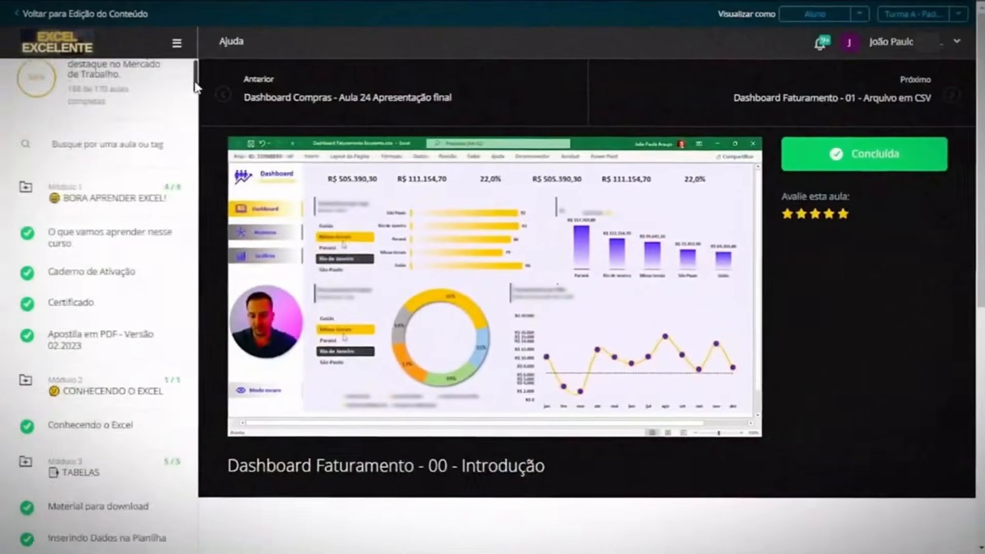
pyautogui.moveTo(192, 72); pyautogui.dragTo(188, 312)
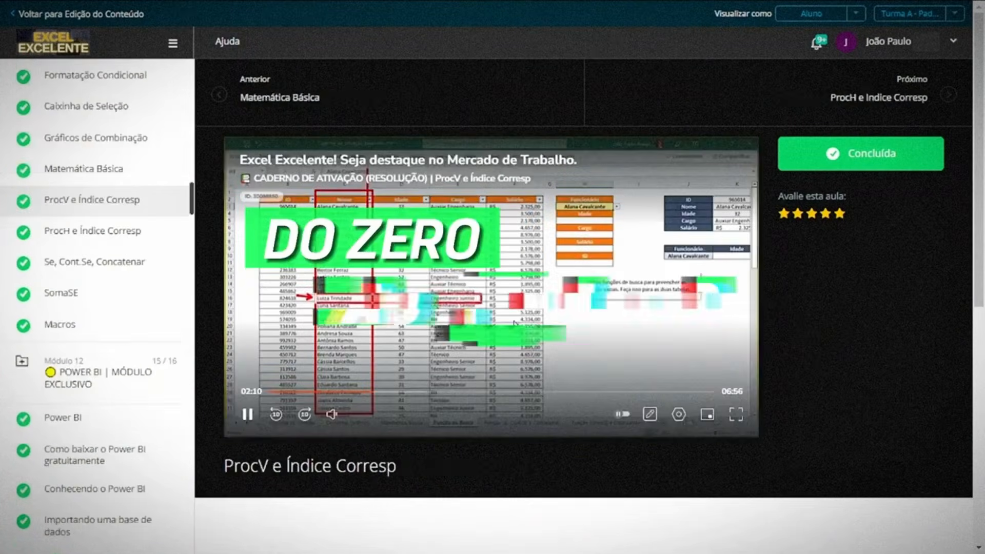
pyautogui.moveTo(192, 211); pyautogui.dragTo(192, 224)
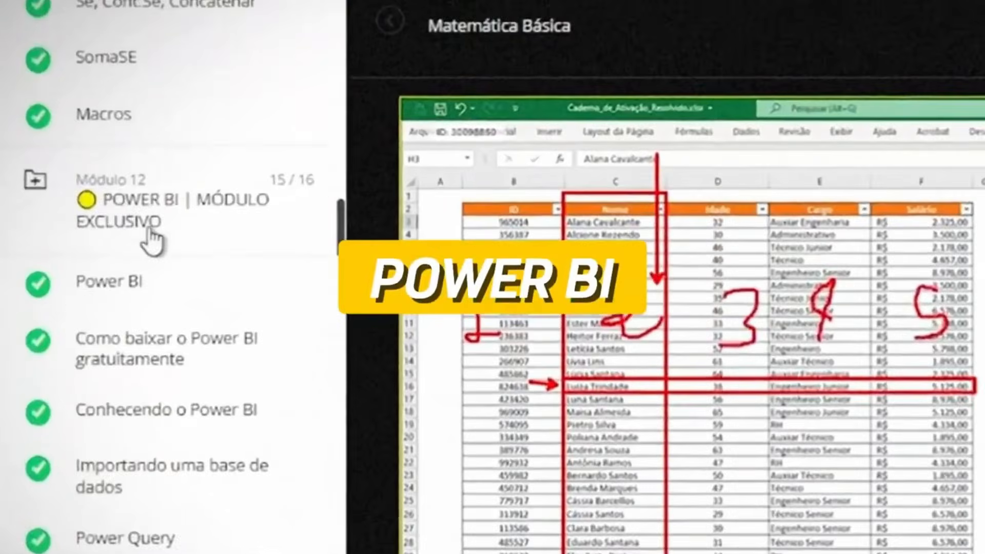